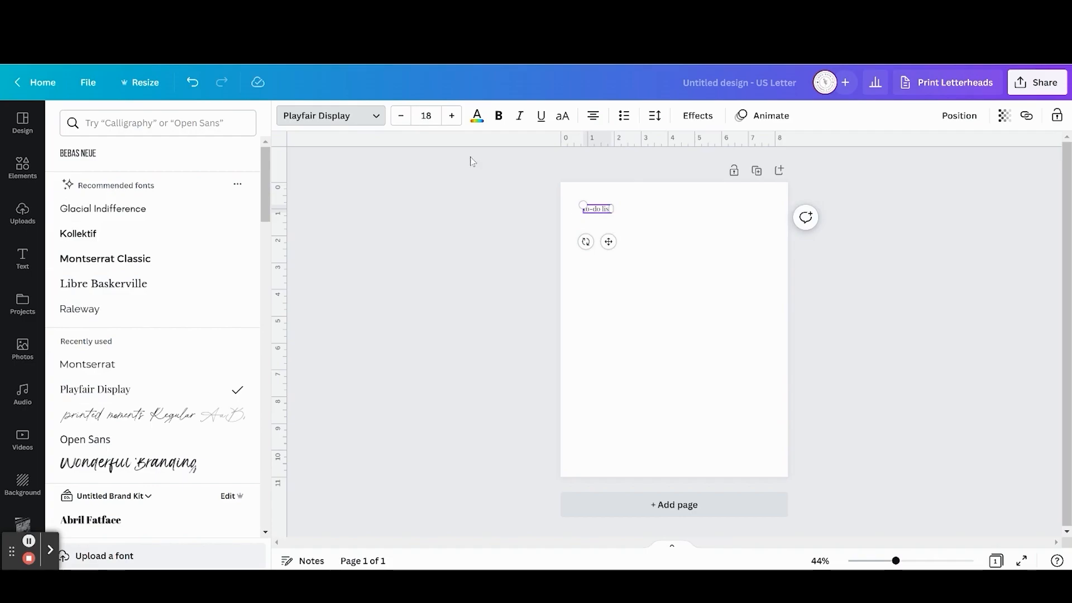
- Left-align the "to-do list" title text and deselect it
left_click(593, 116)
left_click(496, 290)
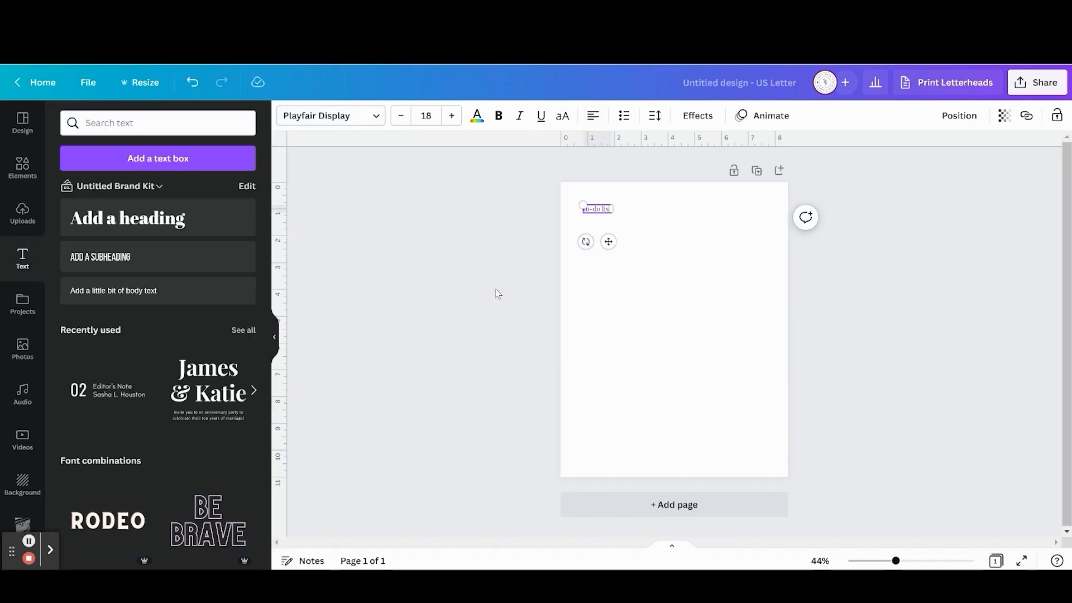
left_click(674, 256)
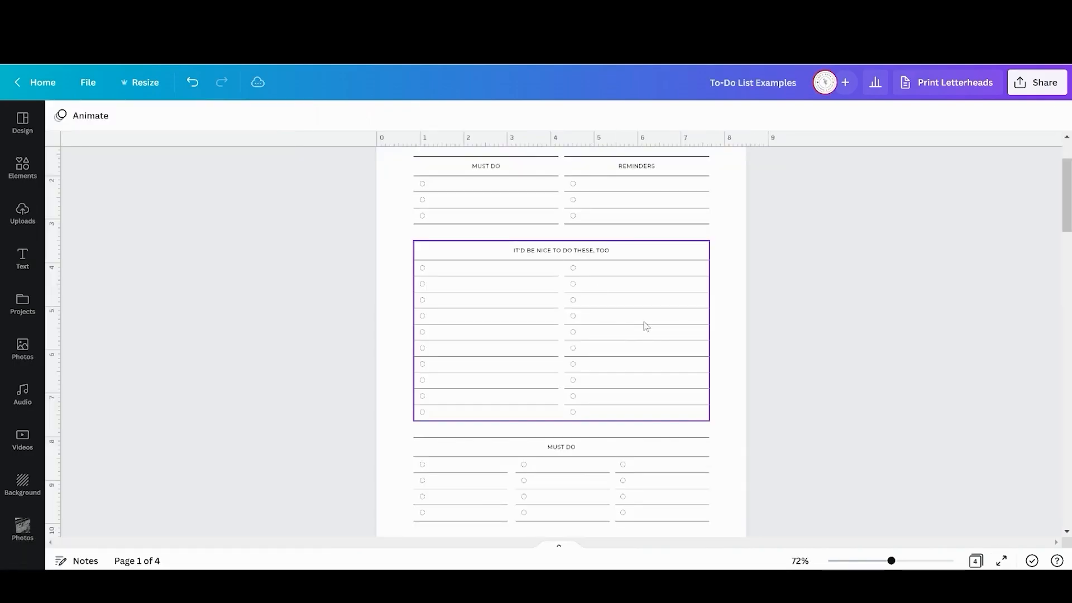
scroll(645, 325, "up", 1)
scroll(645, 327, "up", 3)
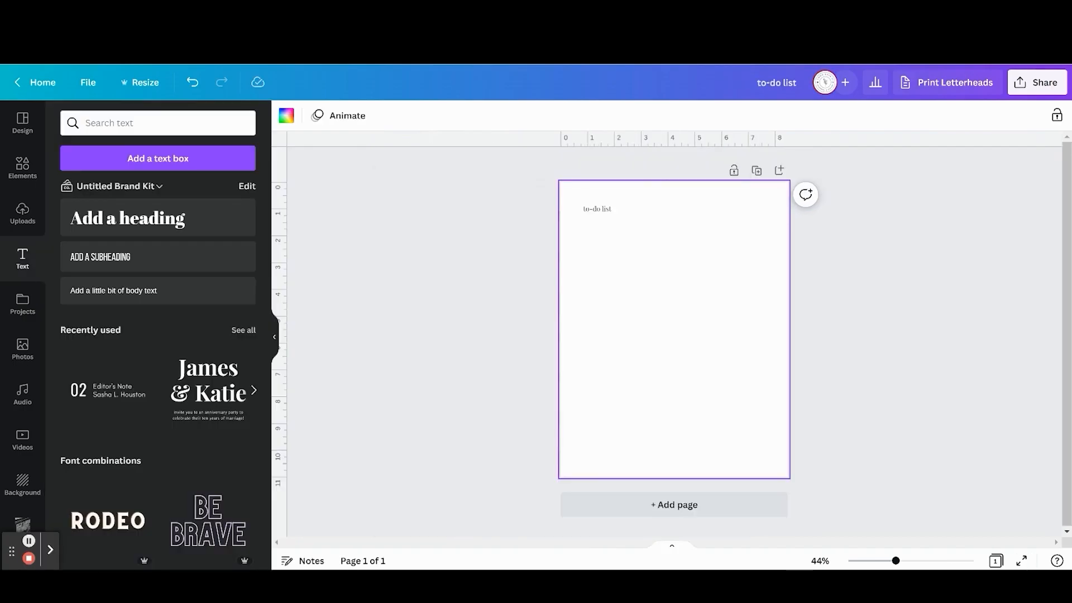
- Add the plain outlined table with three columns and four rows, placed directly under the title and aligned with its left edge
left_click(22, 170)
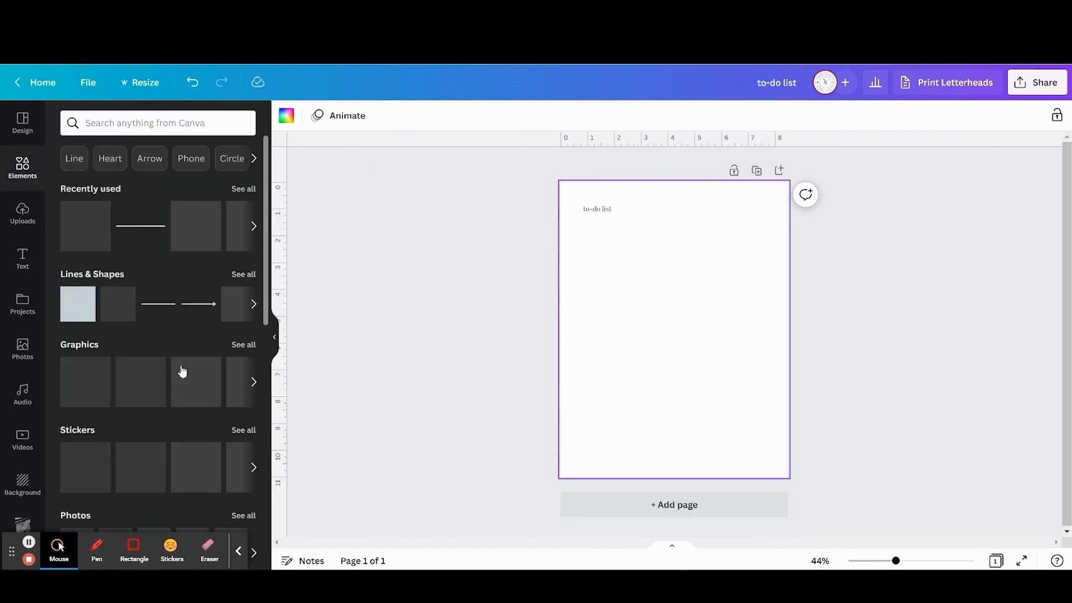
scroll(182, 372, "down", 10)
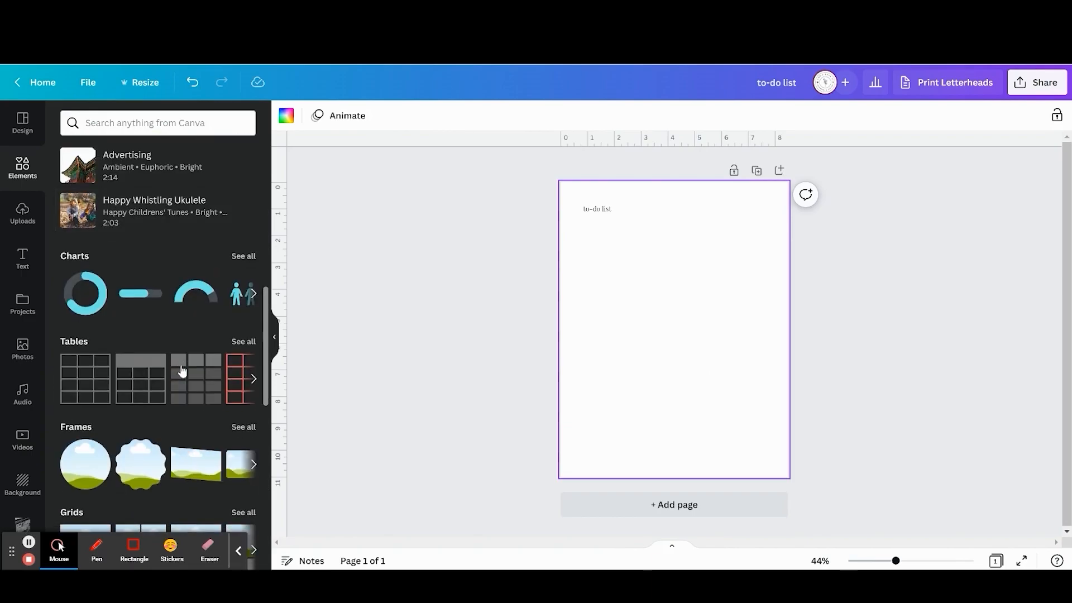
scroll(182, 371, "down", 2)
left_click(88, 299)
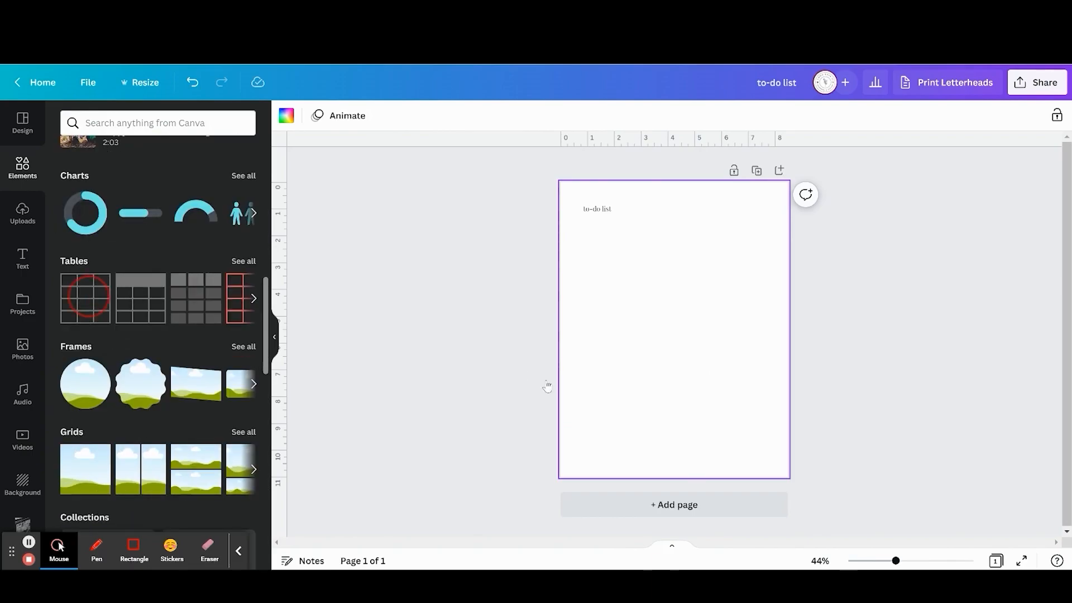
mouse_move(548, 383)
left_mouse_down()
mouse_move(645, 328)
mouse_move(565, 387)
left_mouse_up()
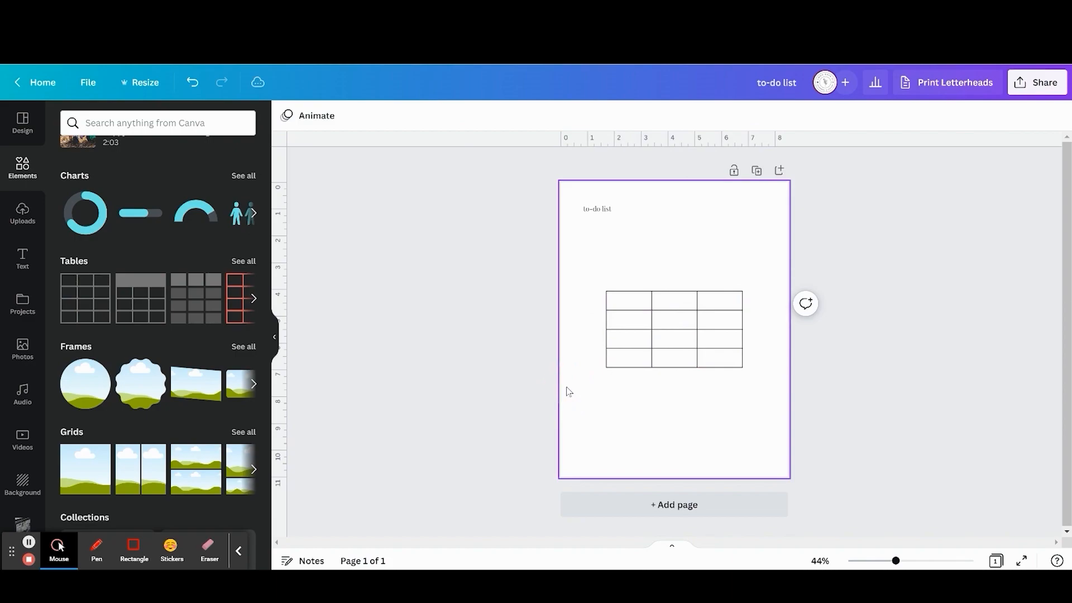
left_click_drag(661, 294, 647, 232)
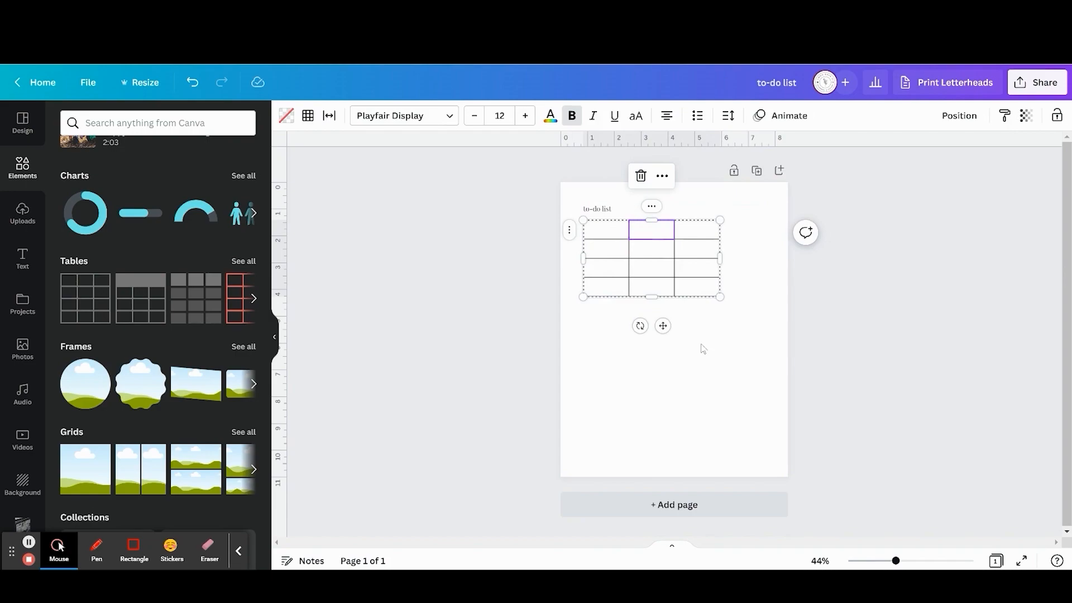
- Set the cell spacing of the whole table to 0
left_click(608, 233)
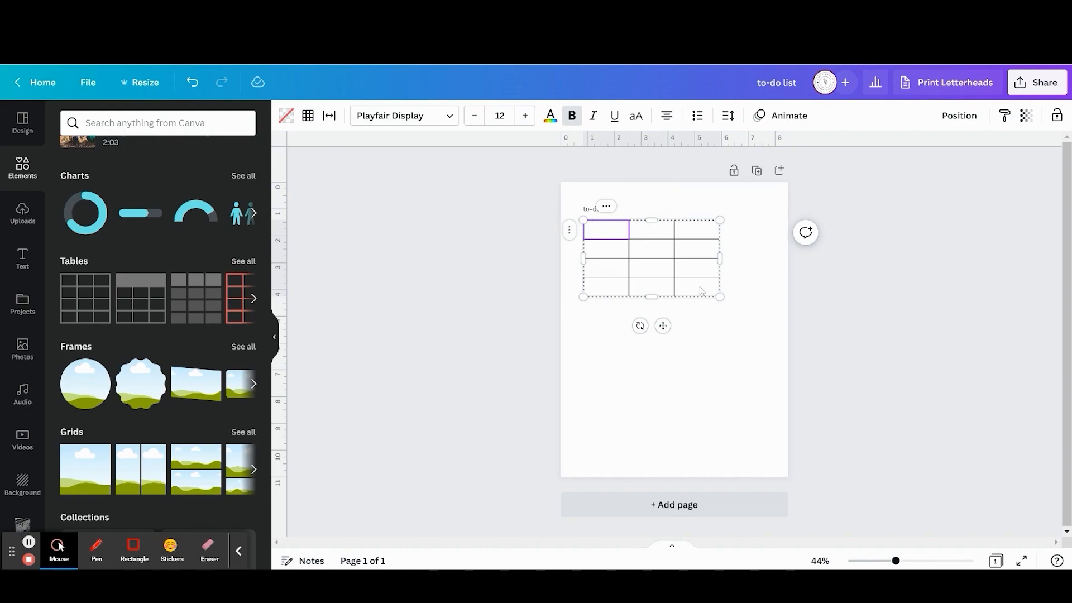
key("Escape")
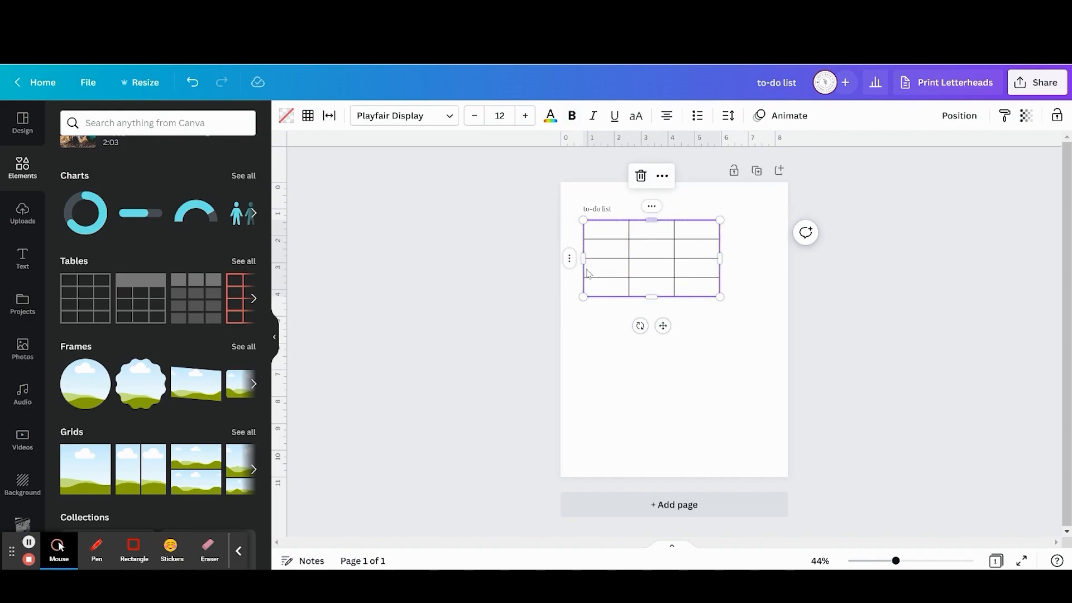
left_click(329, 115)
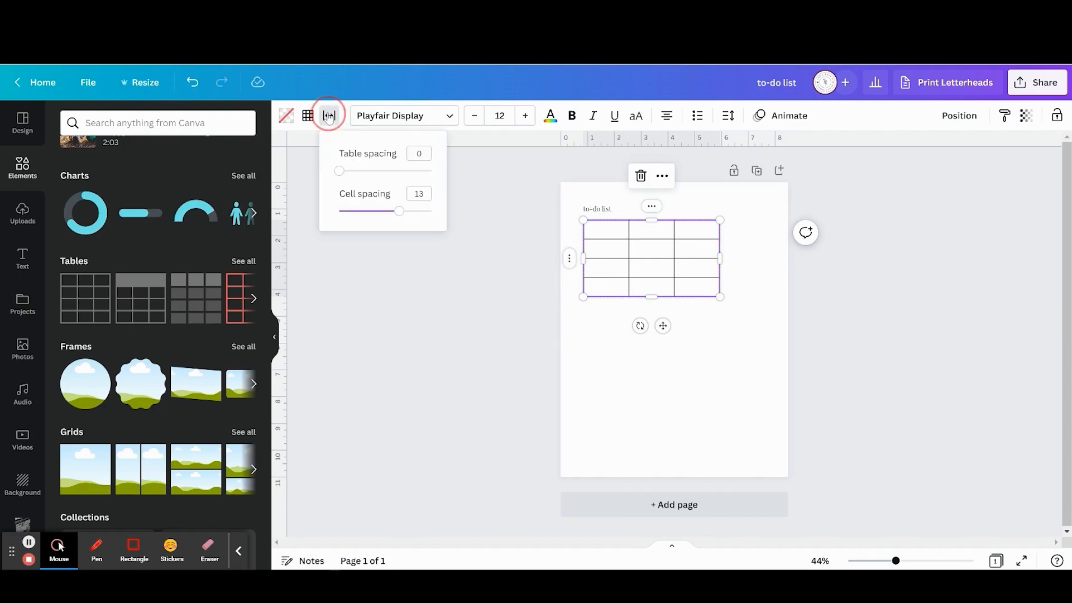
left_click_drag(398, 212, 331, 213)
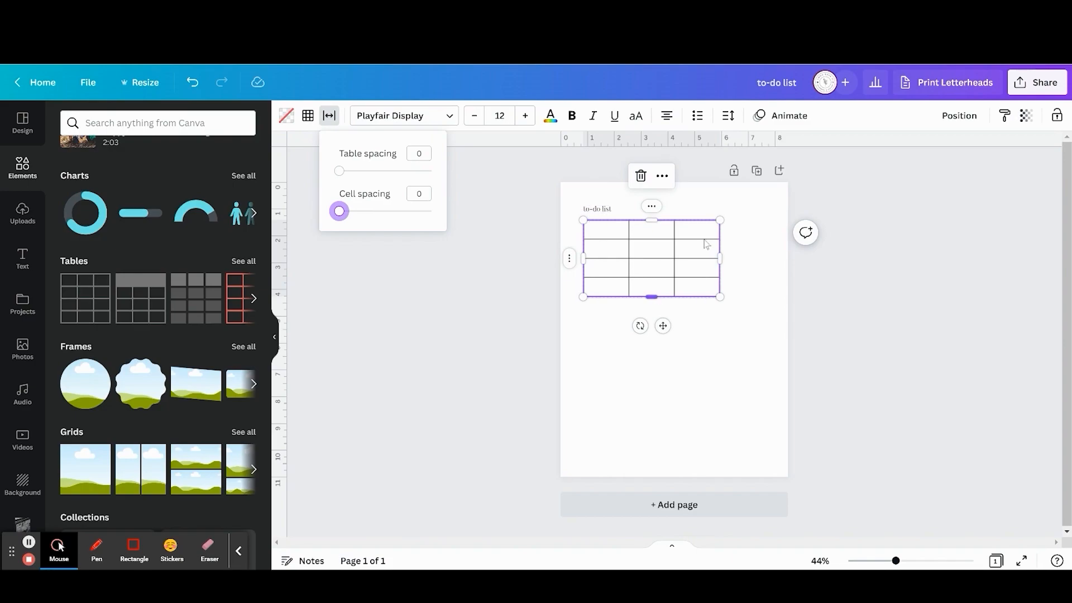
- Set the border weight of the whole table to 0.5 and deselect it
left_click(308, 120)
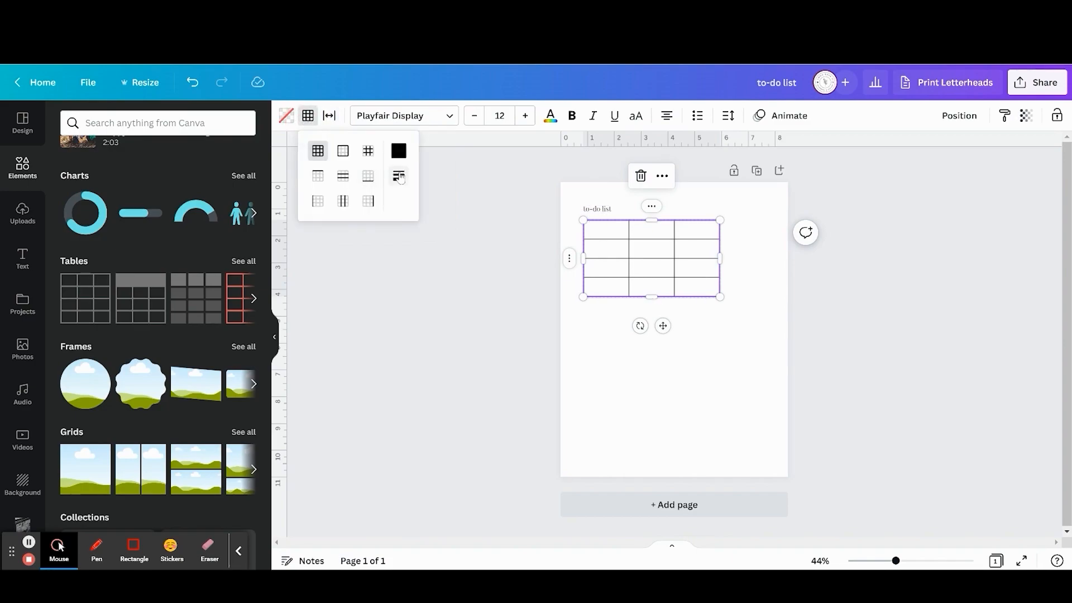
left_click(400, 176)
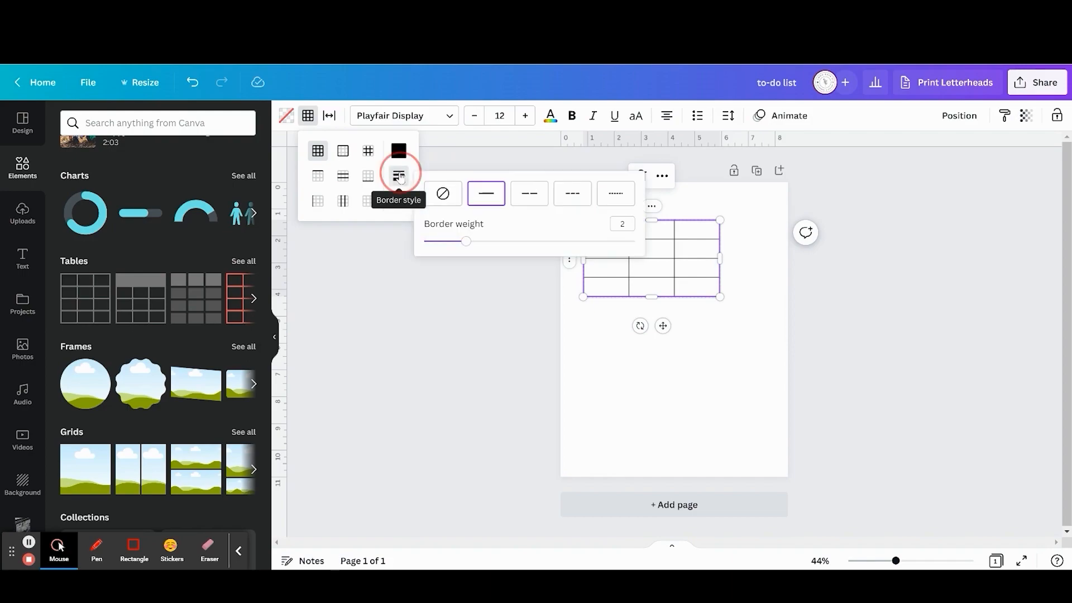
left_click(630, 227)
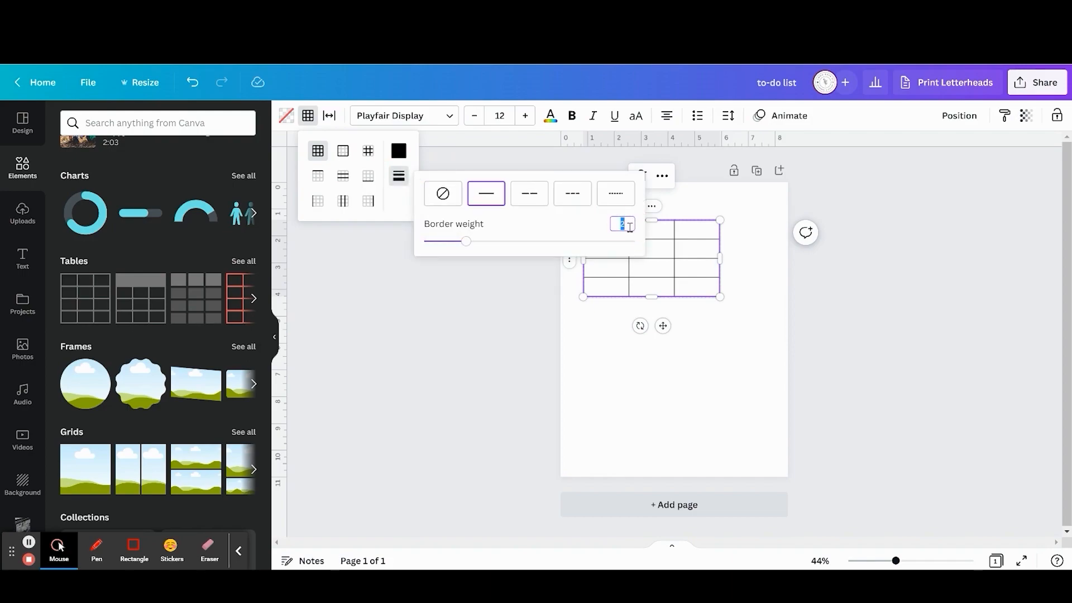
type("0.5")
key("Return")
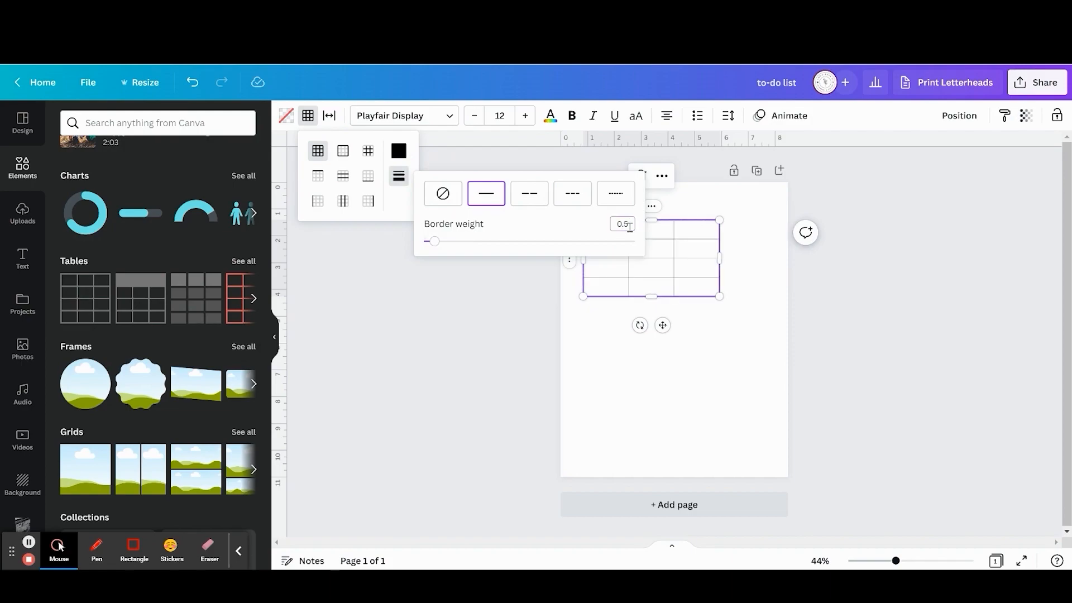
left_click(753, 300)
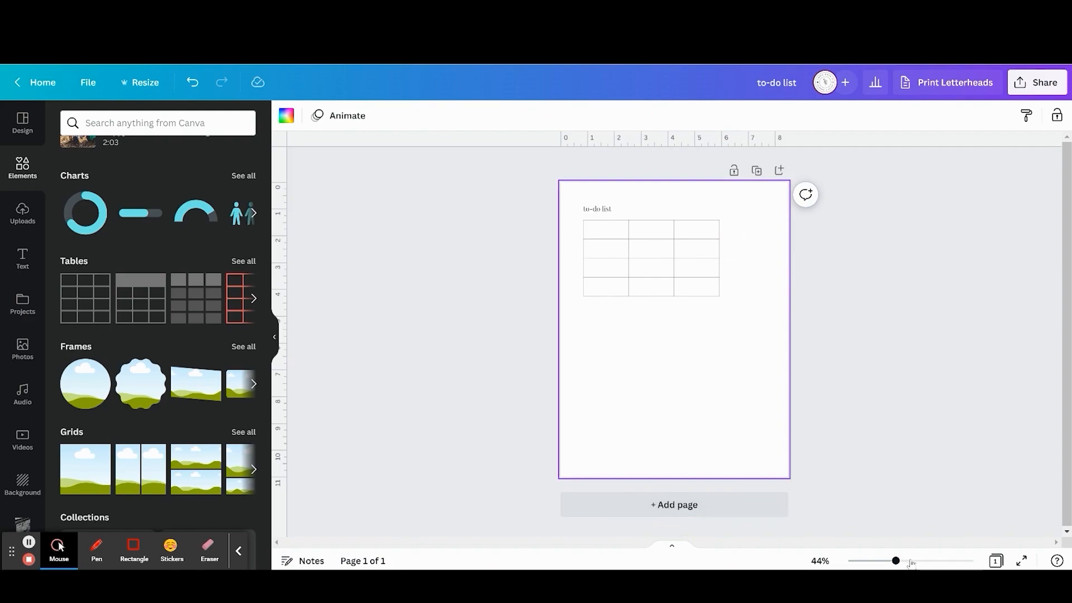
- Delete the table's second and third columns and resize the remaining column to about 3.3 in wide
left_click_drag(895, 561, 911, 560)
scroll(769, 379, "up", 2)
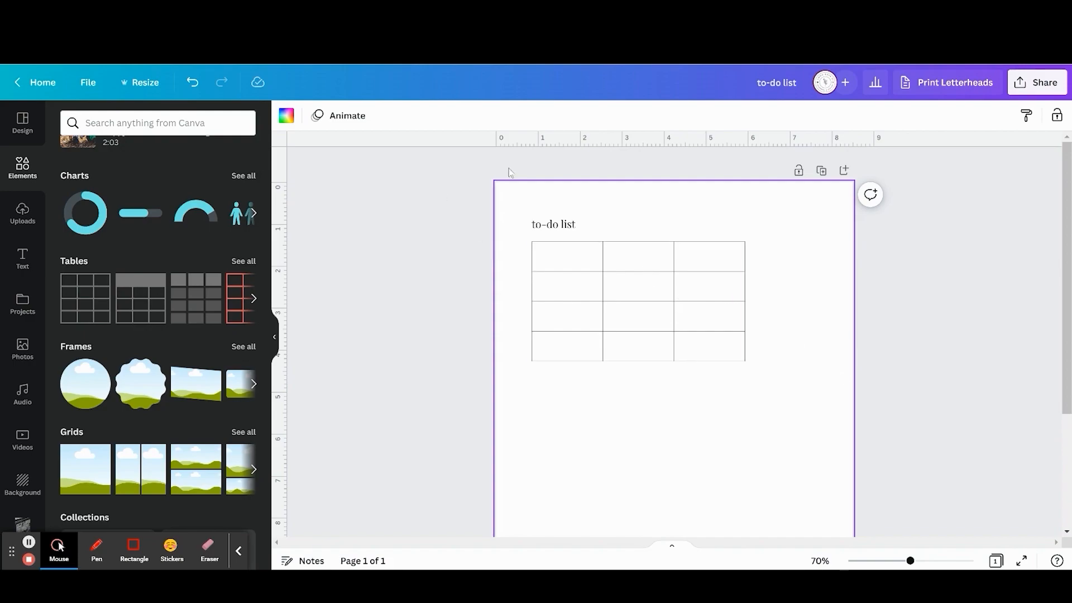
left_click(645, 254)
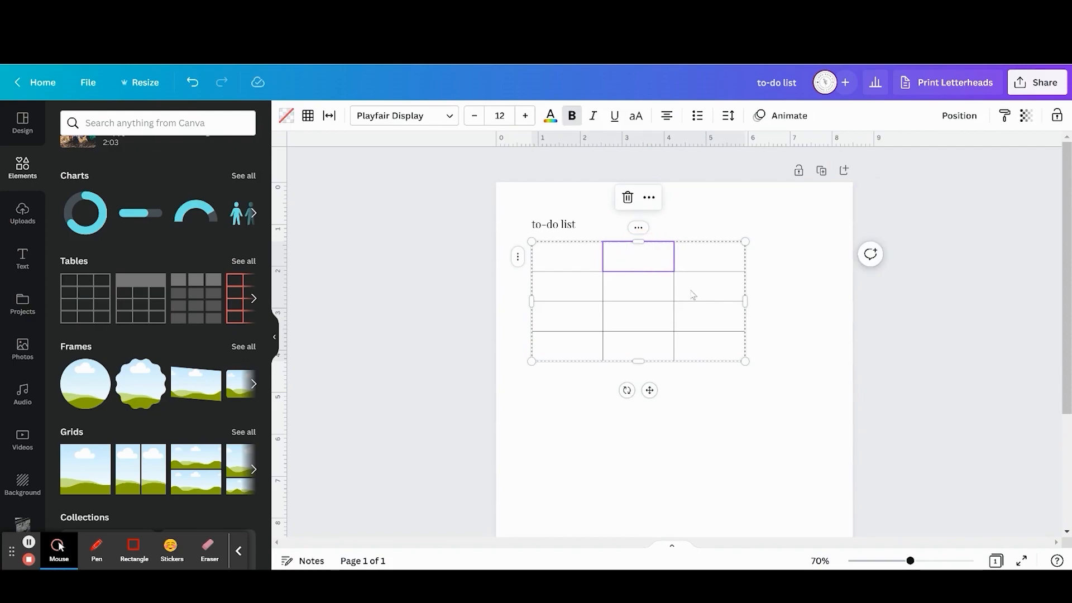
left_click(718, 353, "shift")
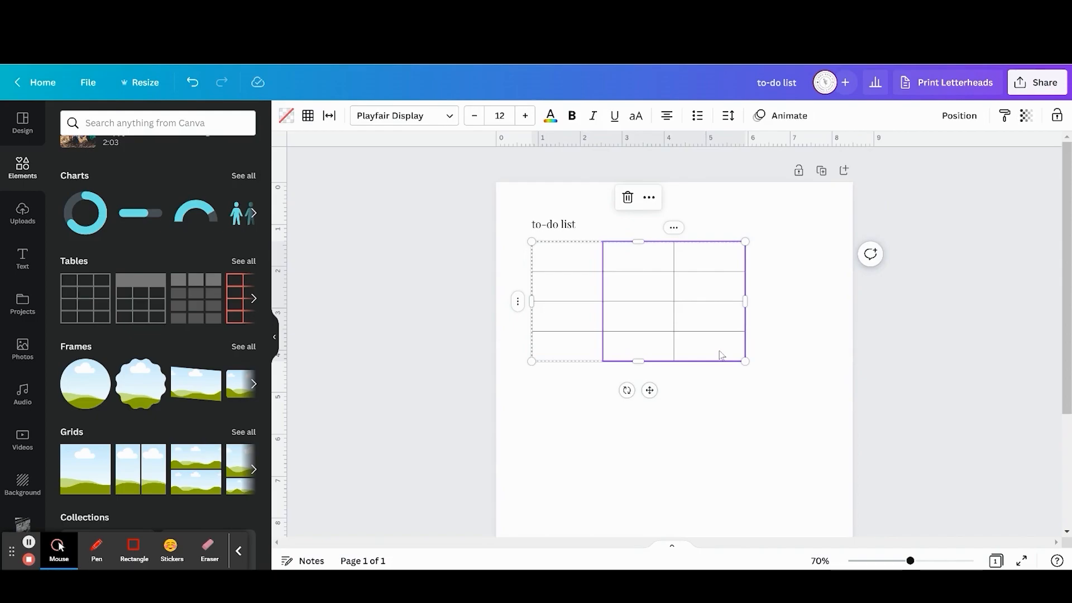
right_click(720, 355)
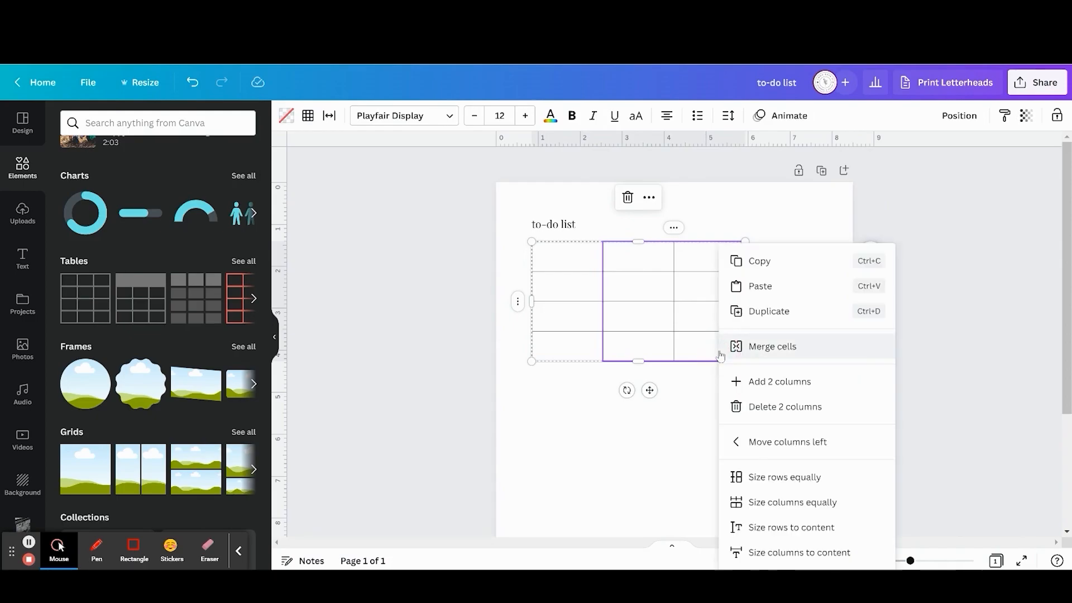
left_click(801, 407)
left_click_drag(745, 301, 673, 294)
left_click(725, 338)
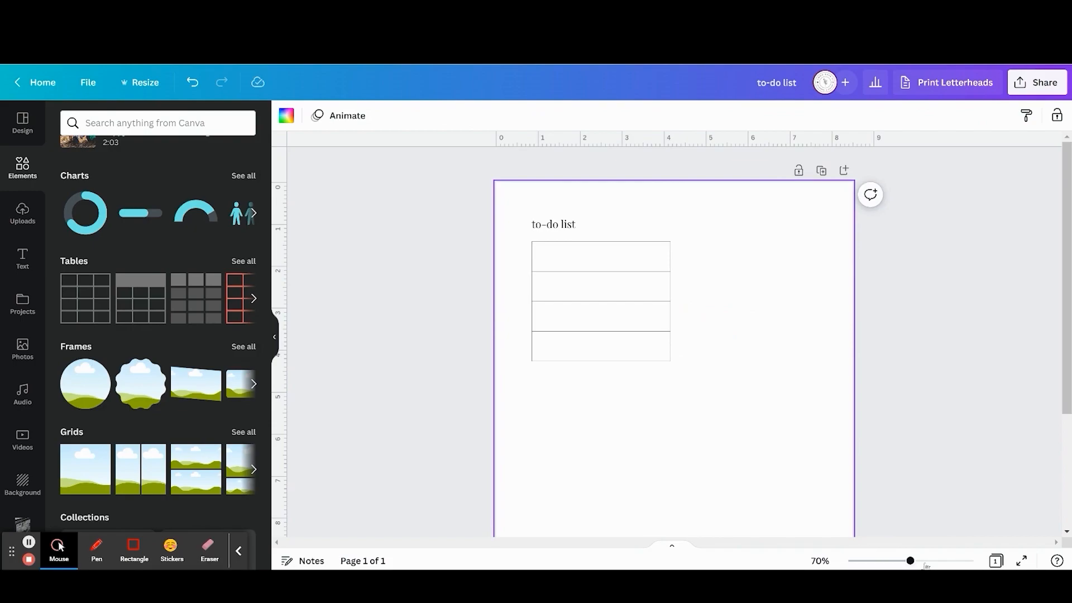
- Reduce the height of the table's top row to about 0.5 in
left_click(926, 562)
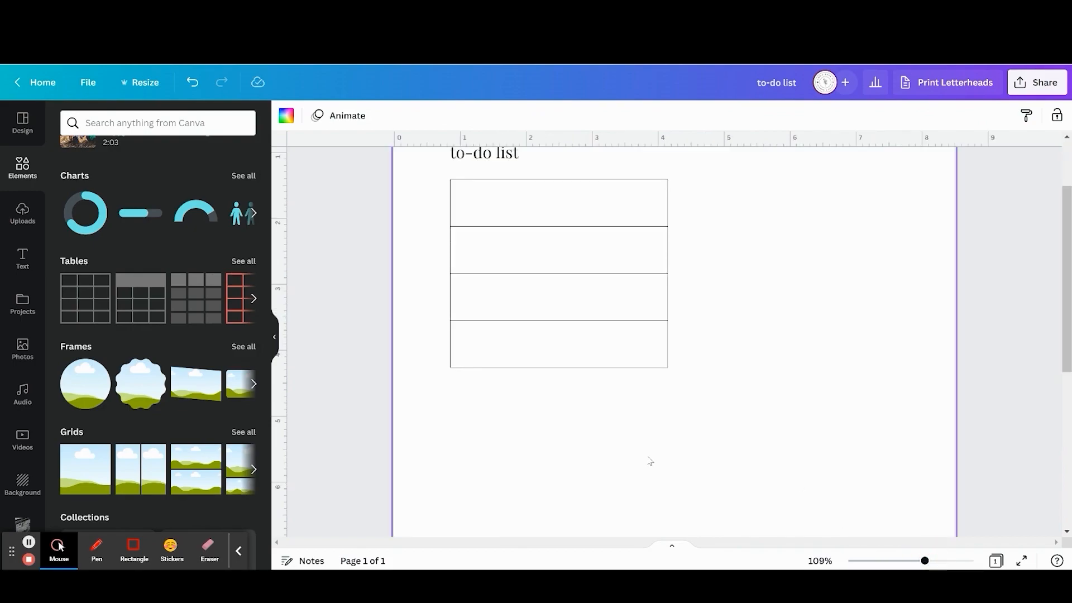
scroll(651, 461, "up", 1)
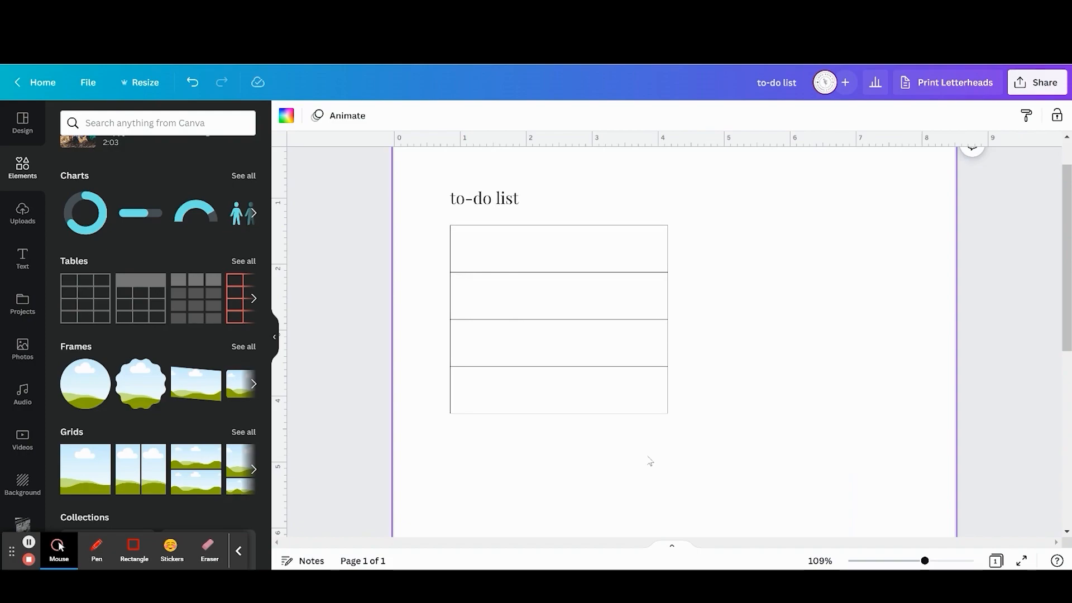
left_click(546, 262)
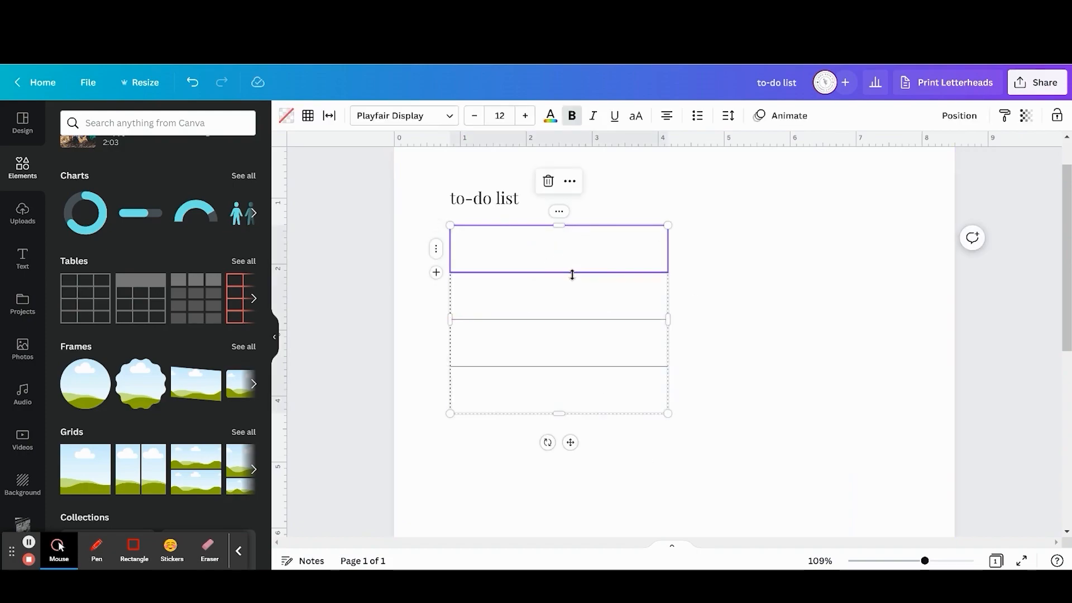
left_click_drag(572, 270, 577, 257)
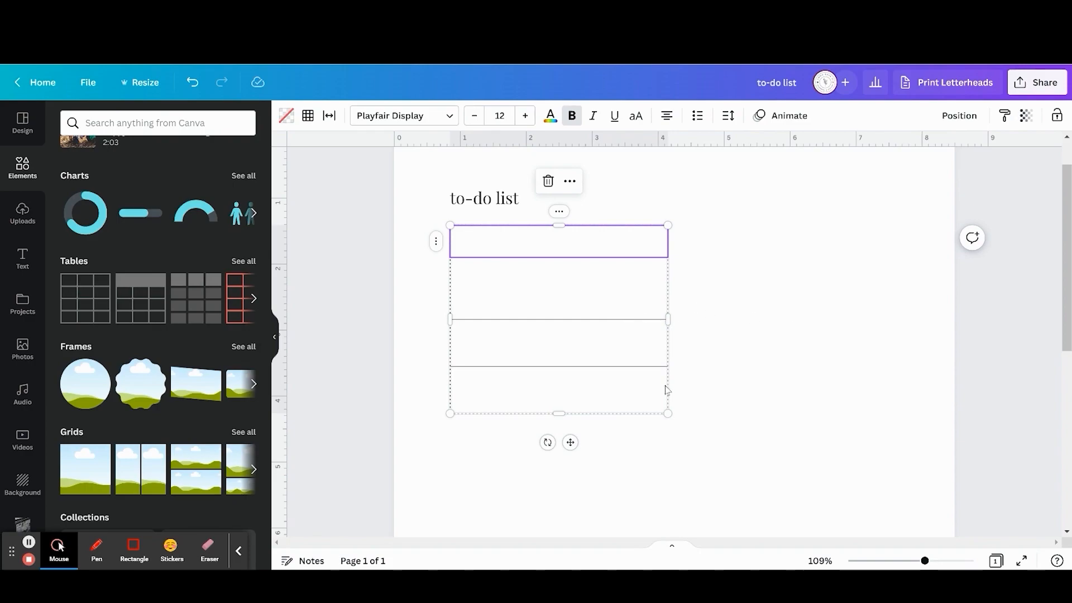
- Size the three rows below the top row equally and shorten them until the whole table is about 1.7 in tall
left_click(612, 282)
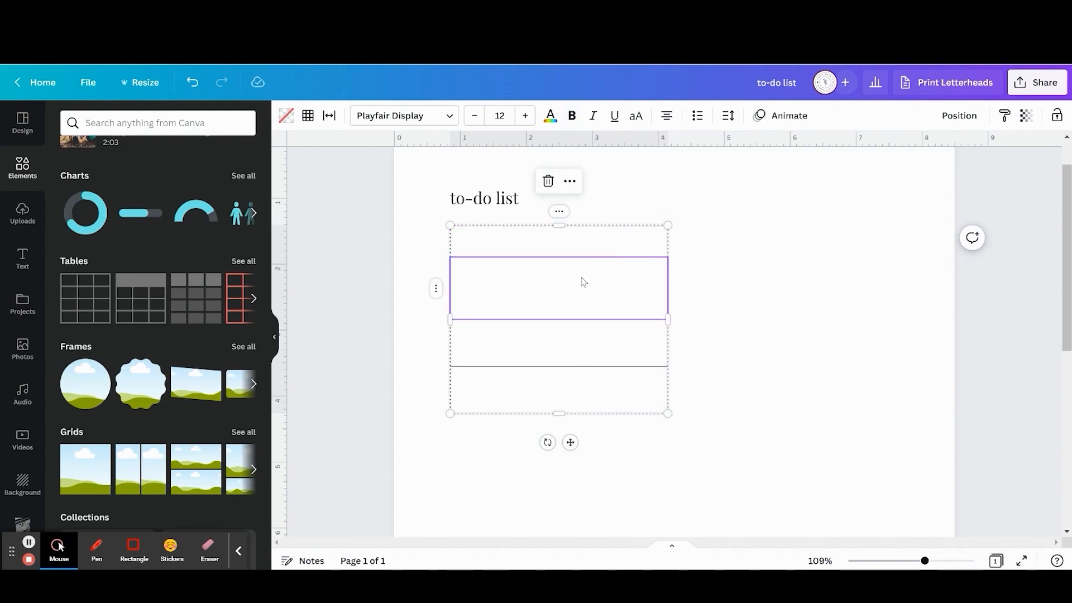
left_click(629, 395, "shift")
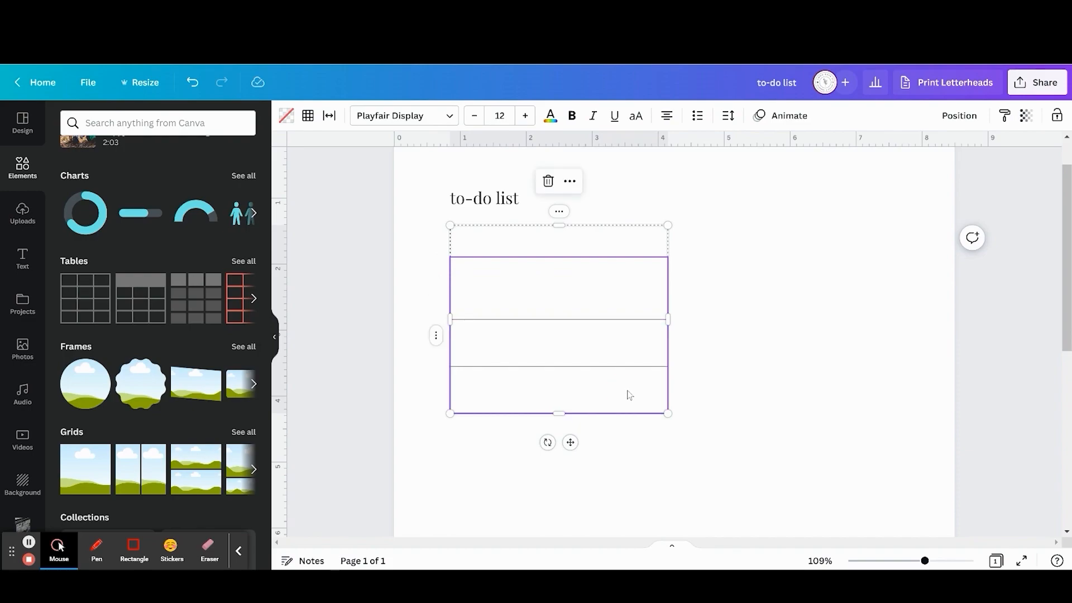
right_click(629, 395)
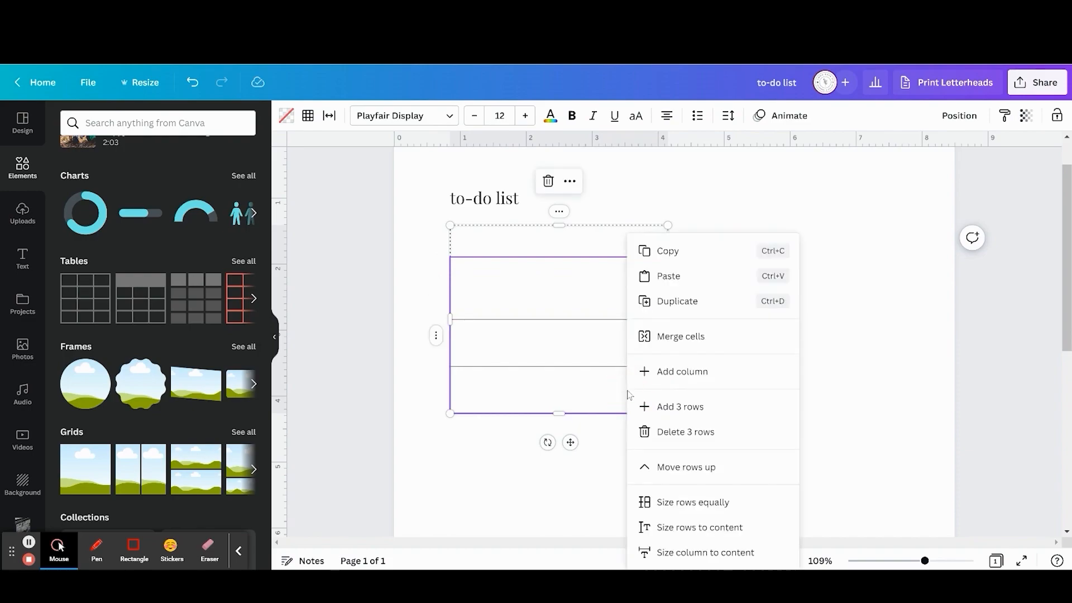
left_click(711, 513)
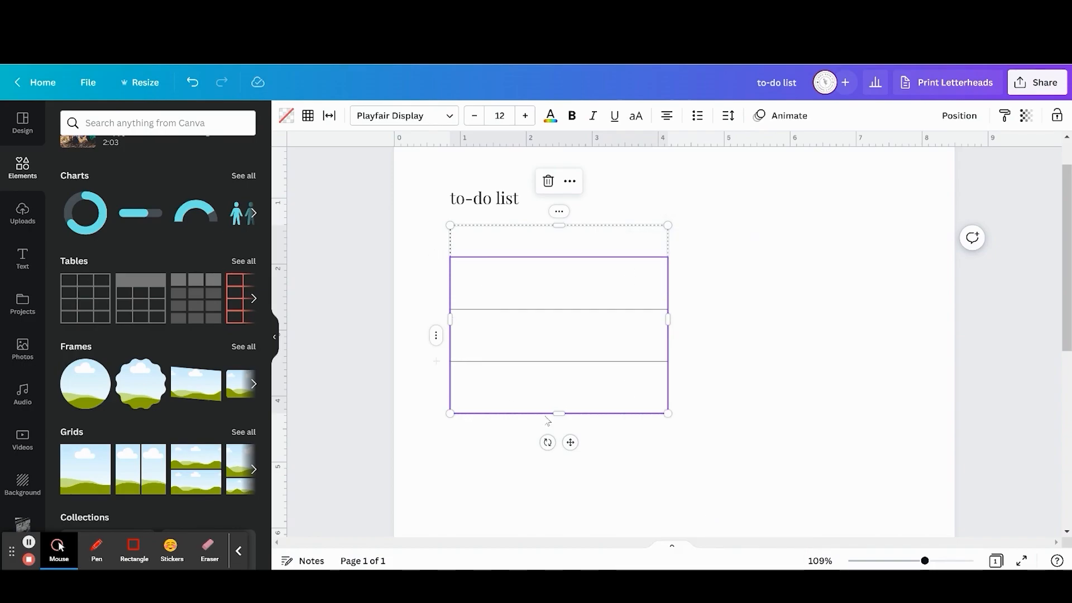
left_click_drag(559, 413, 552, 335)
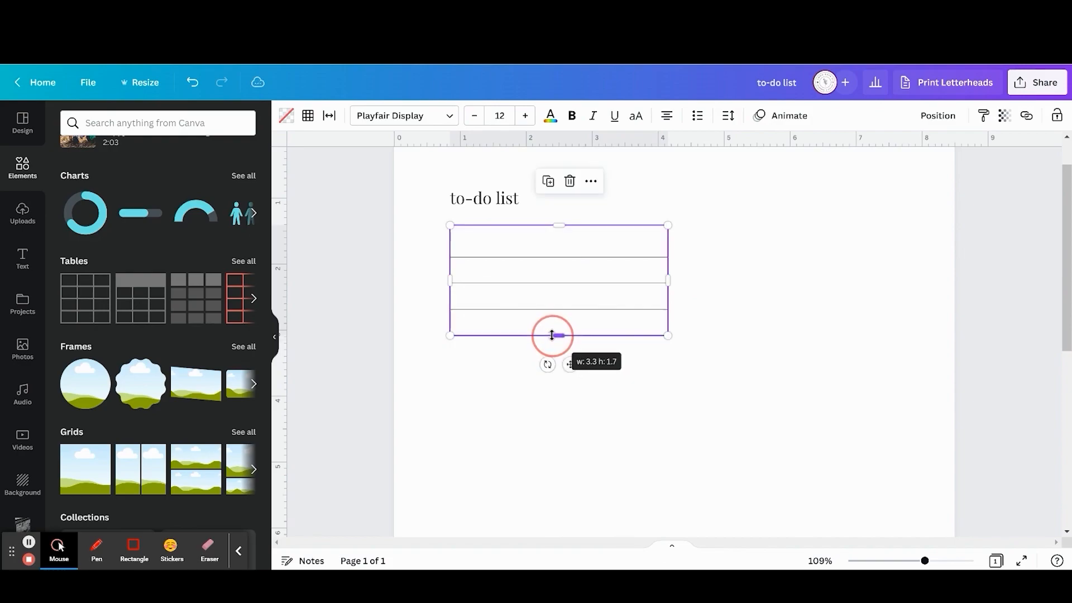
left_click(699, 280)
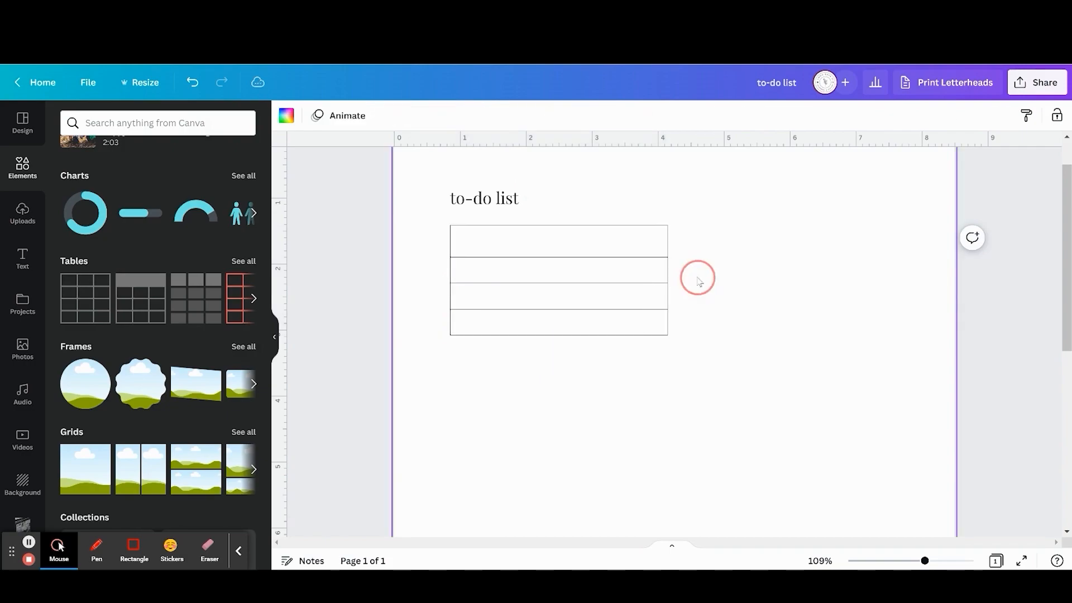
- Try stretching only the table's bottom row, and undo the height change
left_click(633, 329)
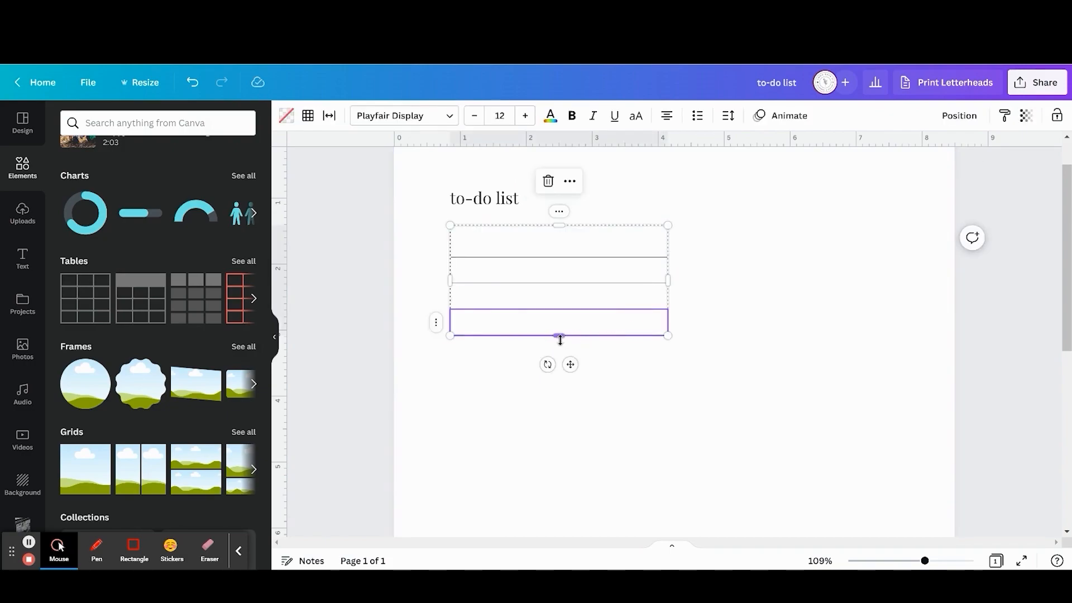
left_click(559, 335)
left_click_drag(563, 407, 567, 346)
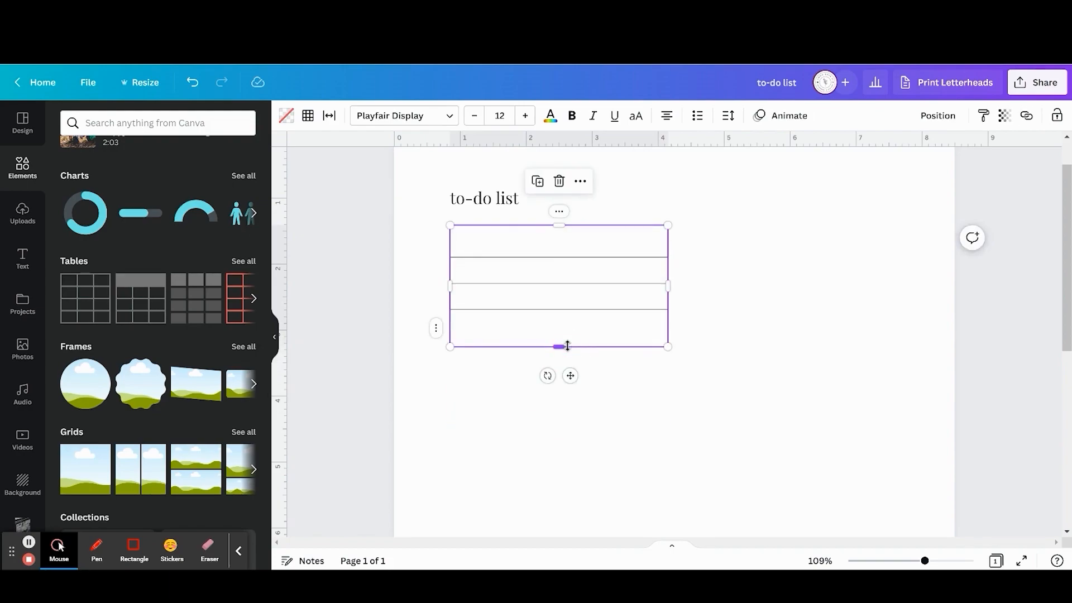
key("ctrl+z")
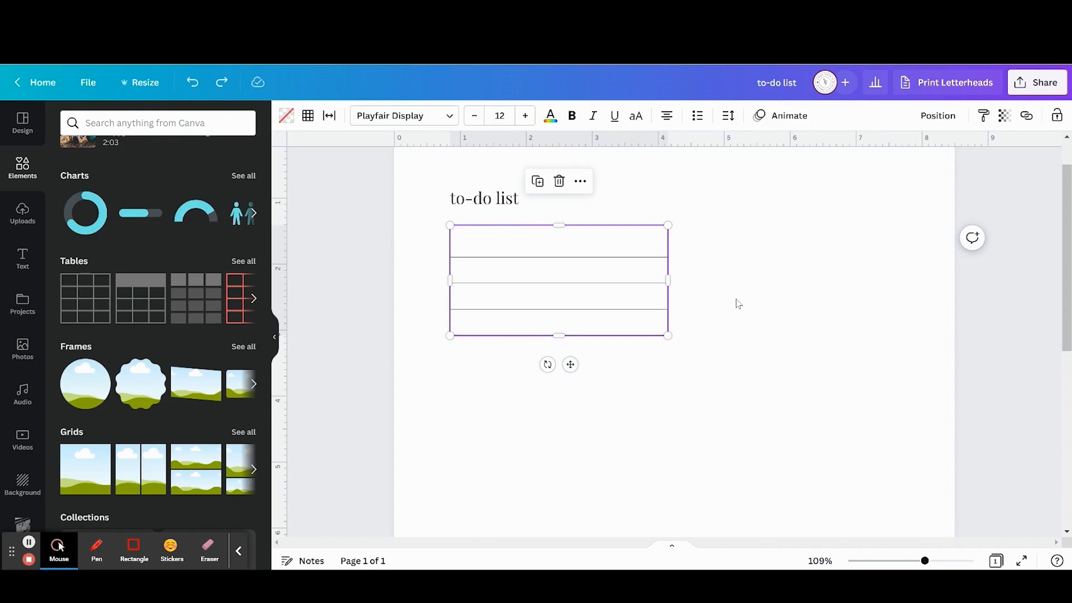
- Set the font of the table's top row to Montserrat at size 9
left_click(560, 249)
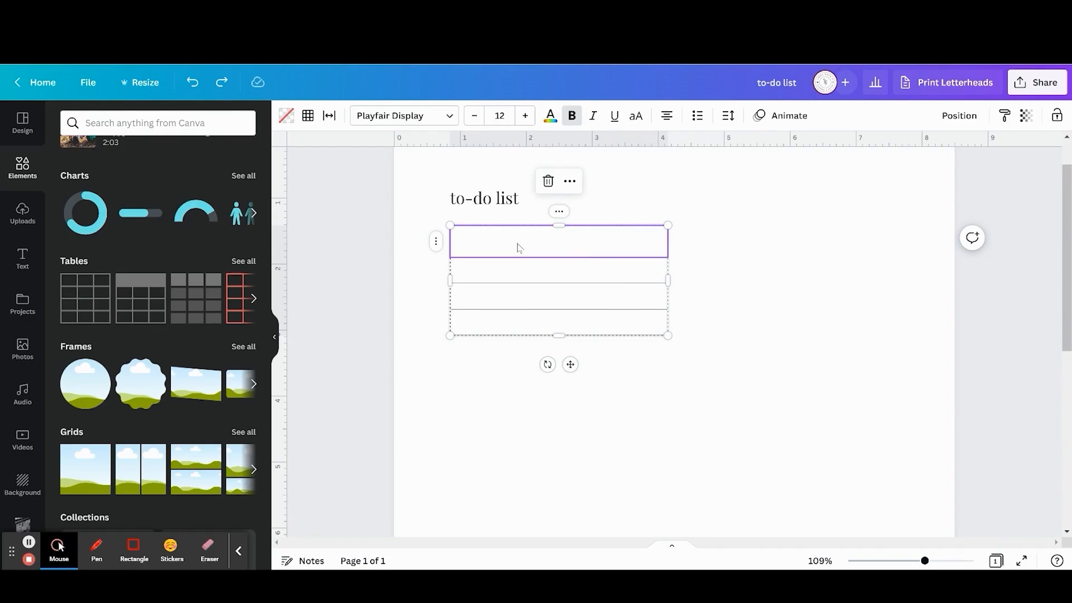
left_click(420, 115)
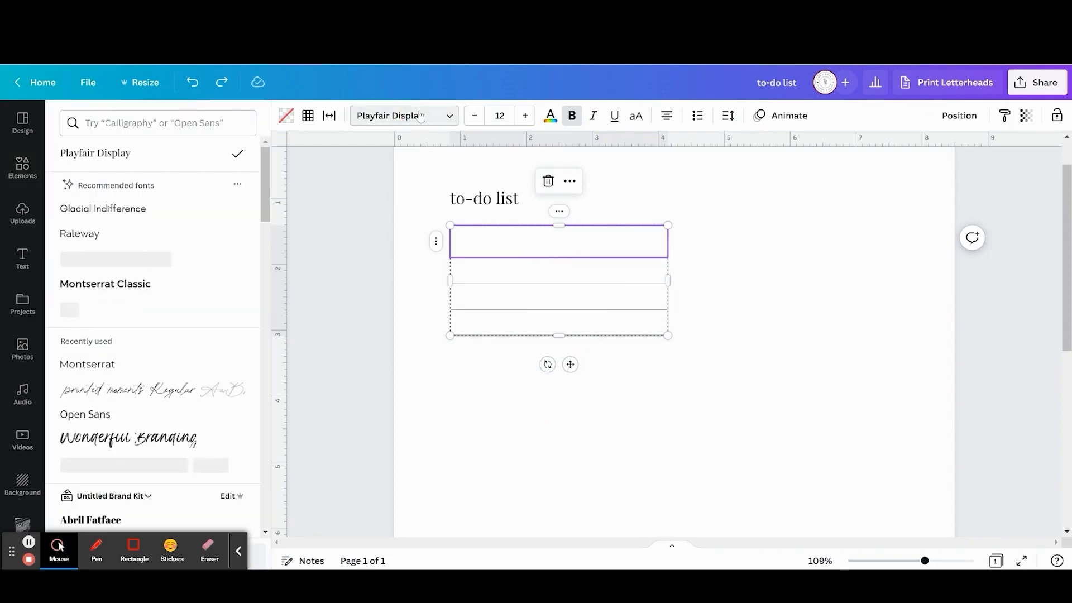
left_click(135, 364)
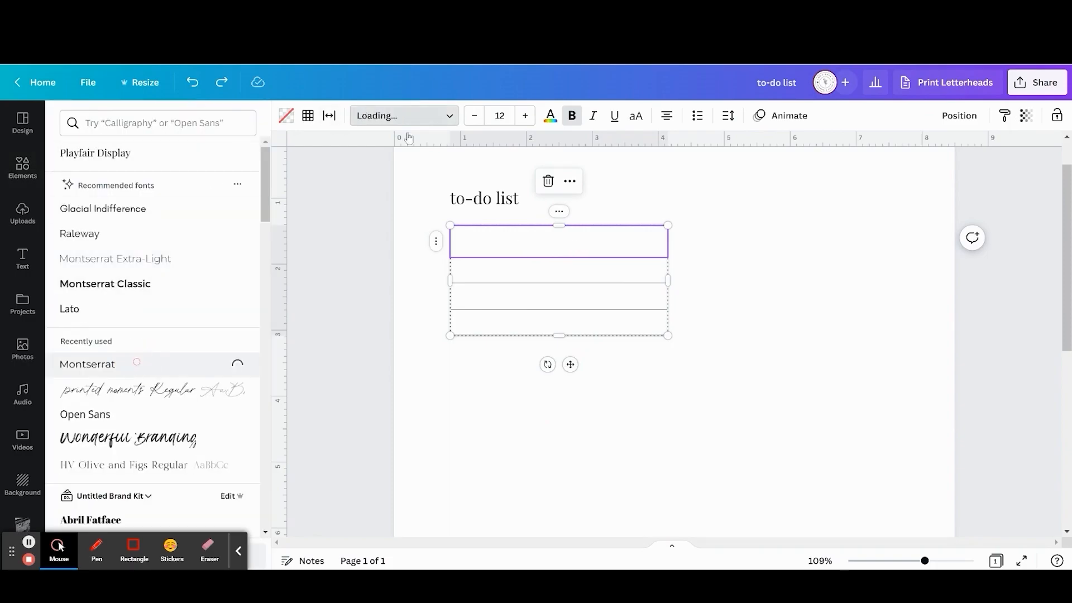
left_click(468, 120)
left_click(468, 121)
left_click(468, 120)
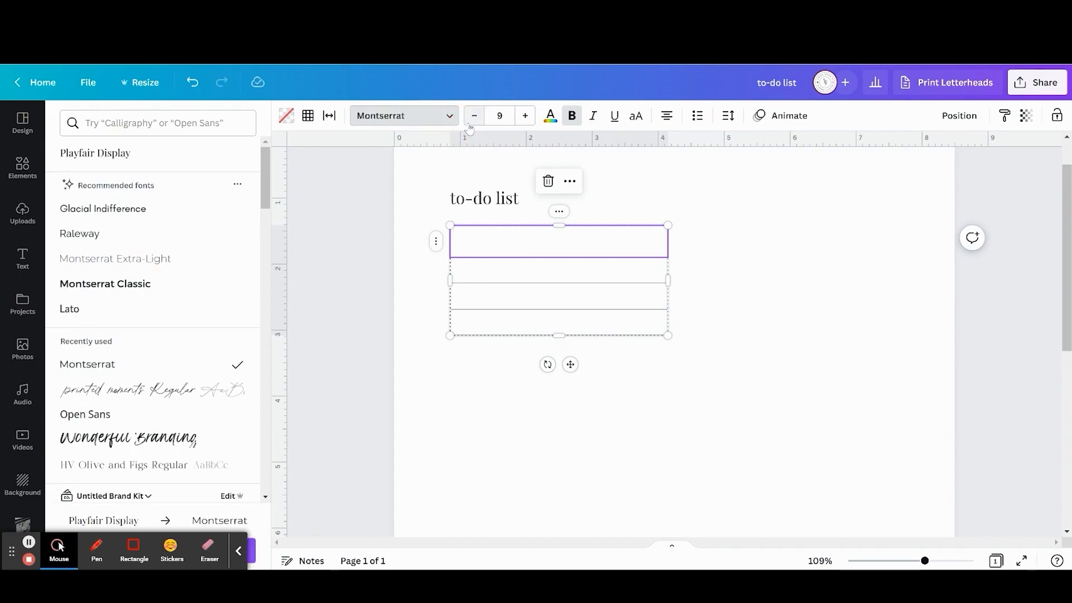
- Make the top row's text uppercase and set its letter spacing to 40
left_click(635, 118)
left_click(731, 120)
left_click(885, 156)
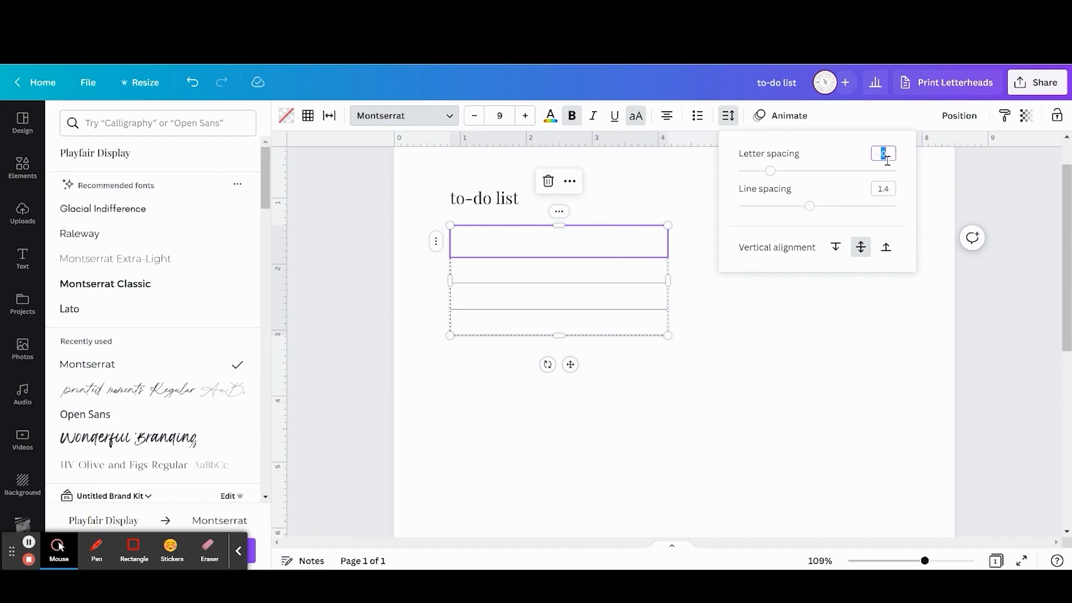
type("40")
key("Return")
left_click(711, 344)
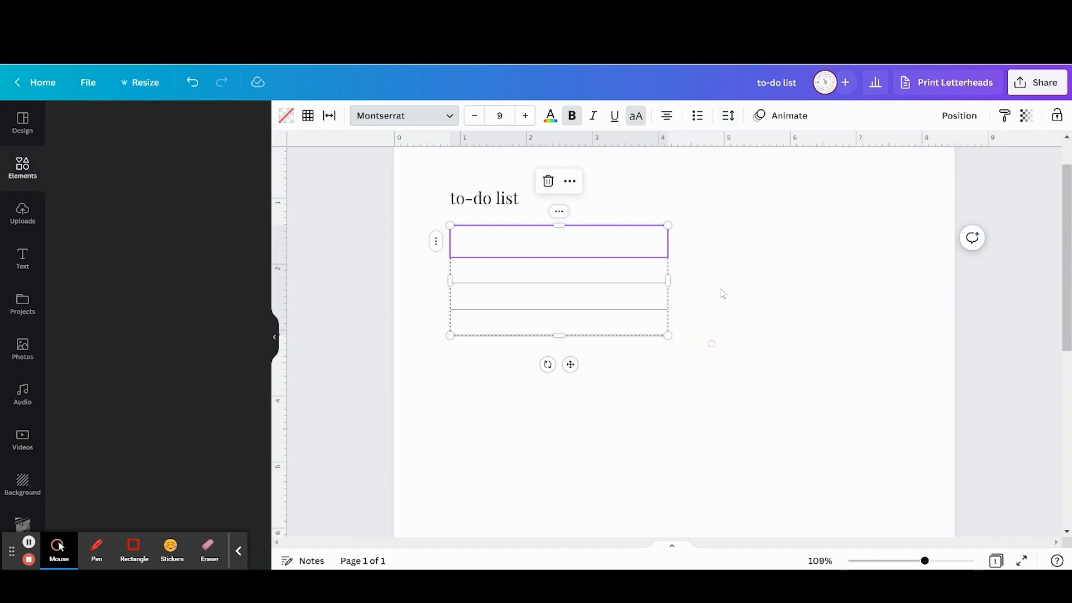
- Enter "MUST DO" as the heading in the table's top row
left_click(561, 242)
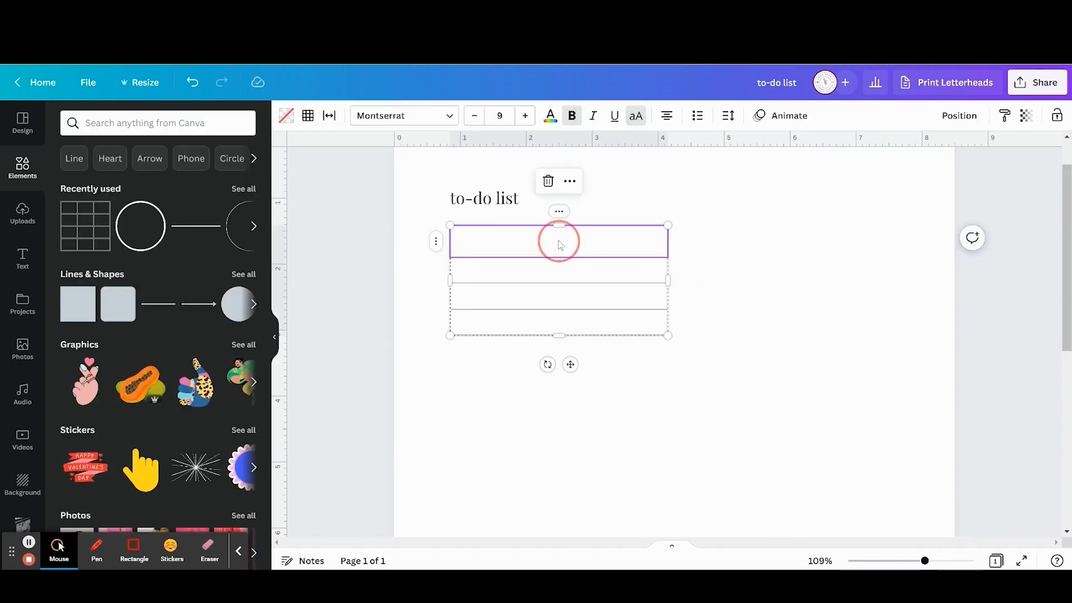
type("must")
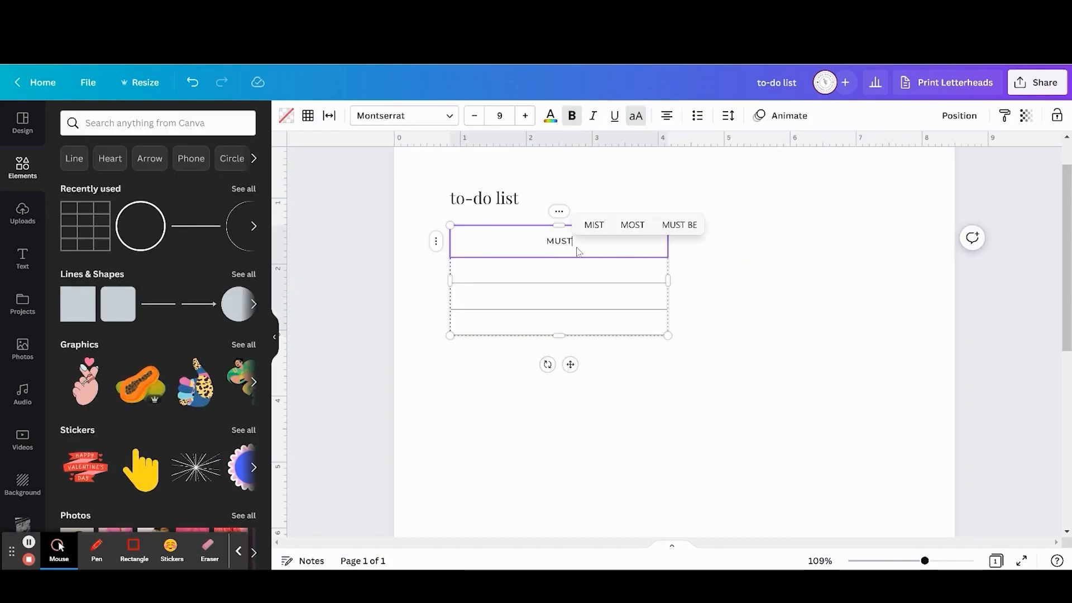
type(" do")
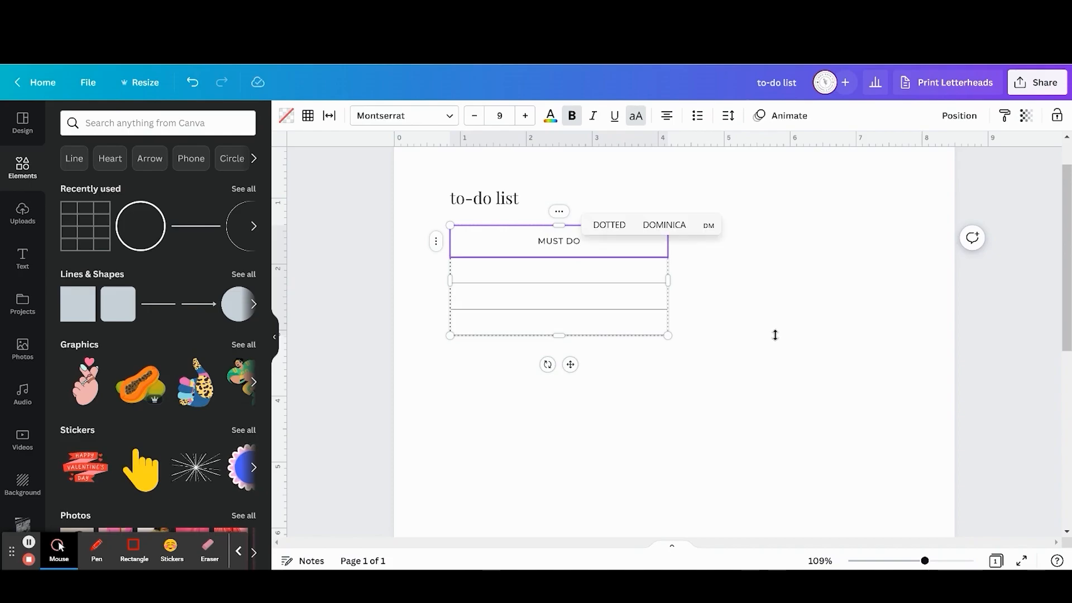
left_click(778, 341)
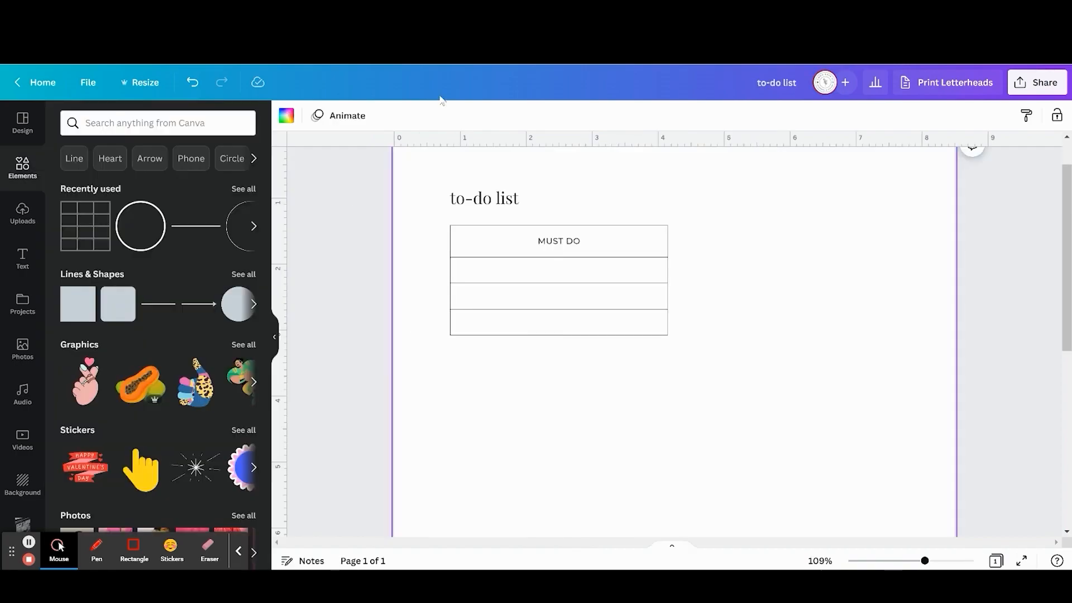
- Remove the left and right borders from all four rows of the table
left_click(558, 277)
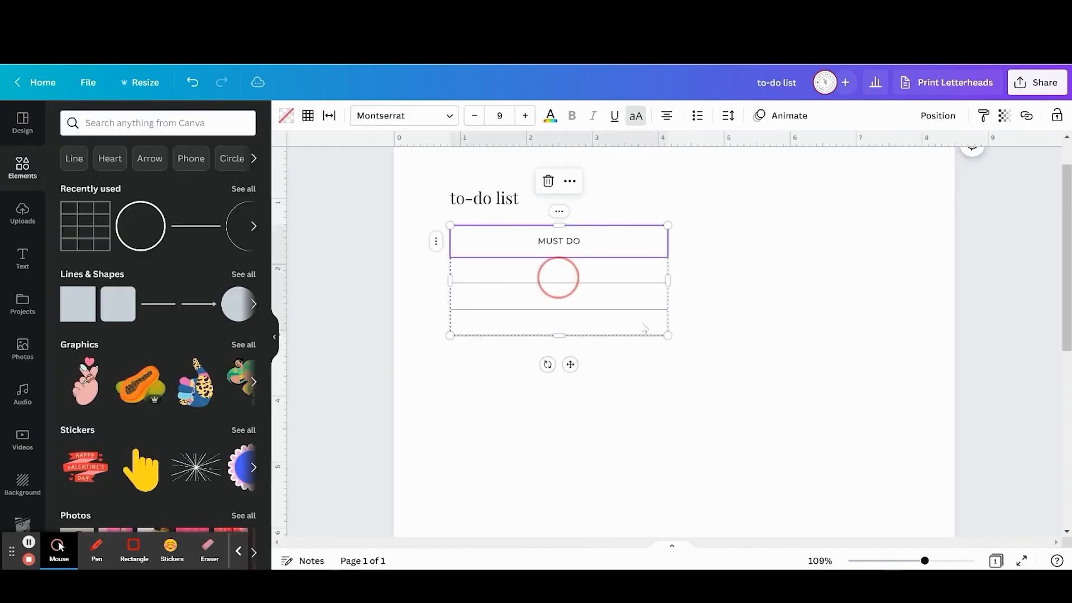
left_click(645, 329)
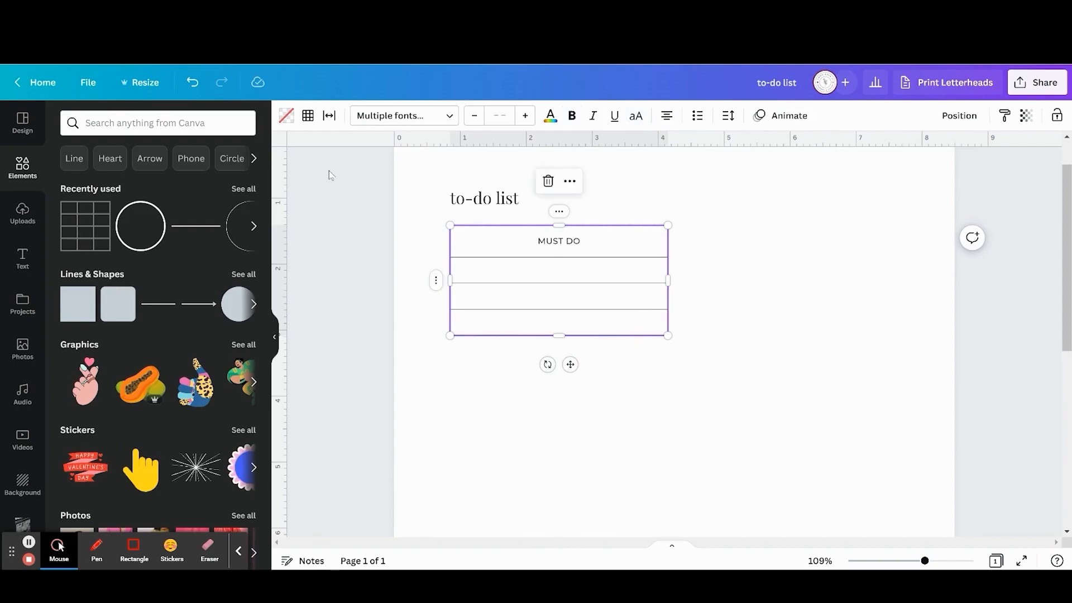
left_click(309, 116)
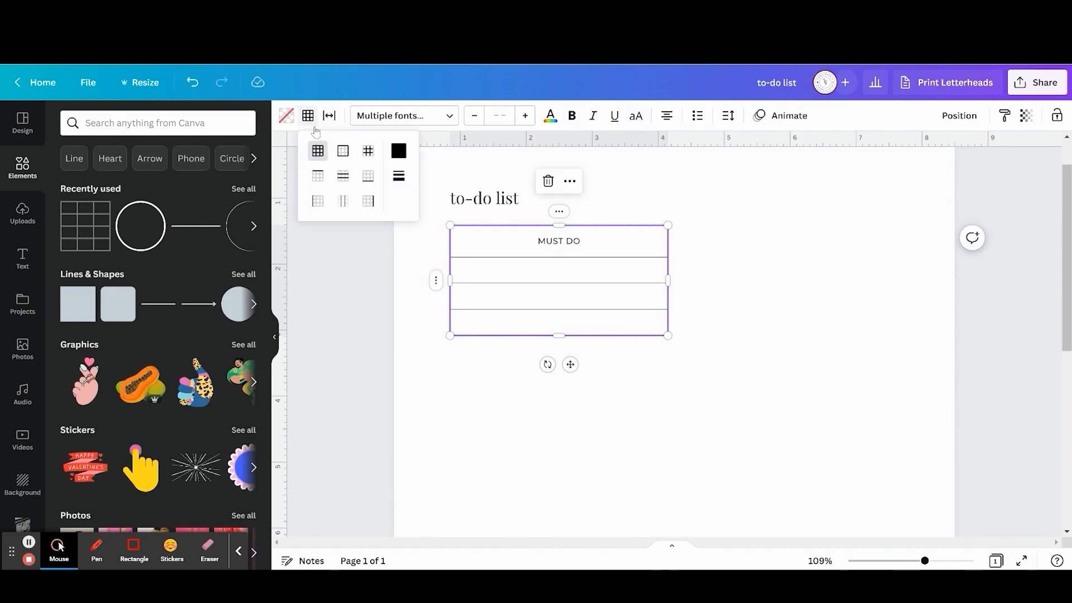
left_click(317, 202)
left_click(369, 201)
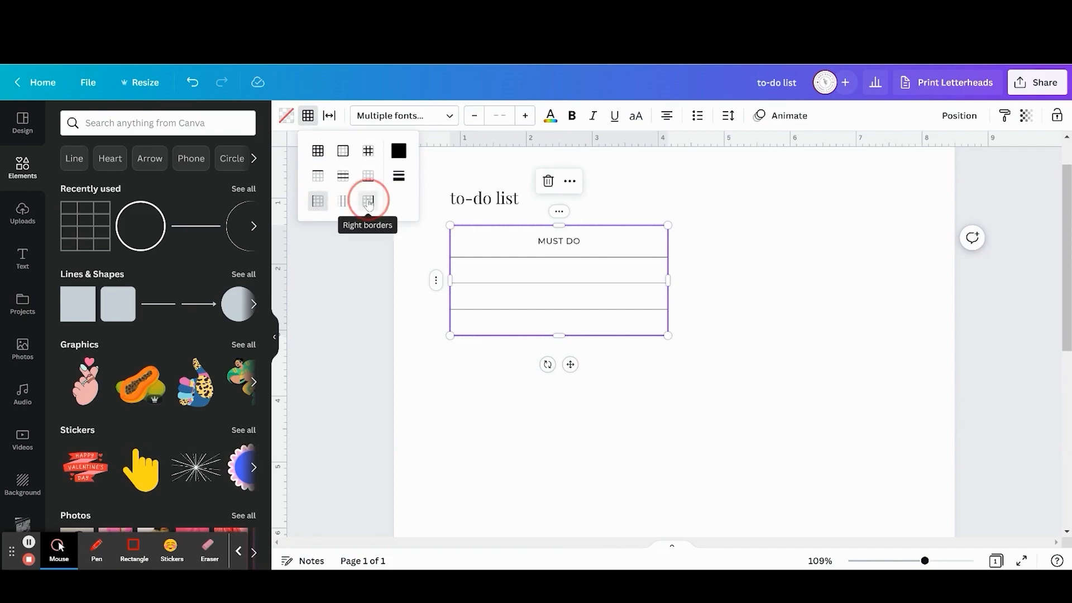
left_click(400, 177)
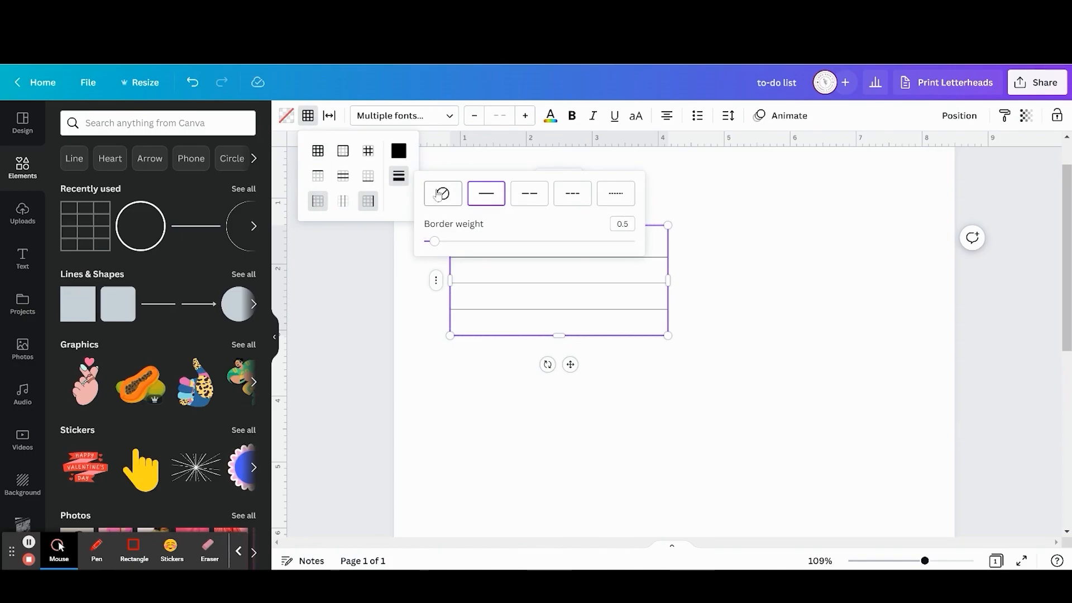
left_click(440, 196)
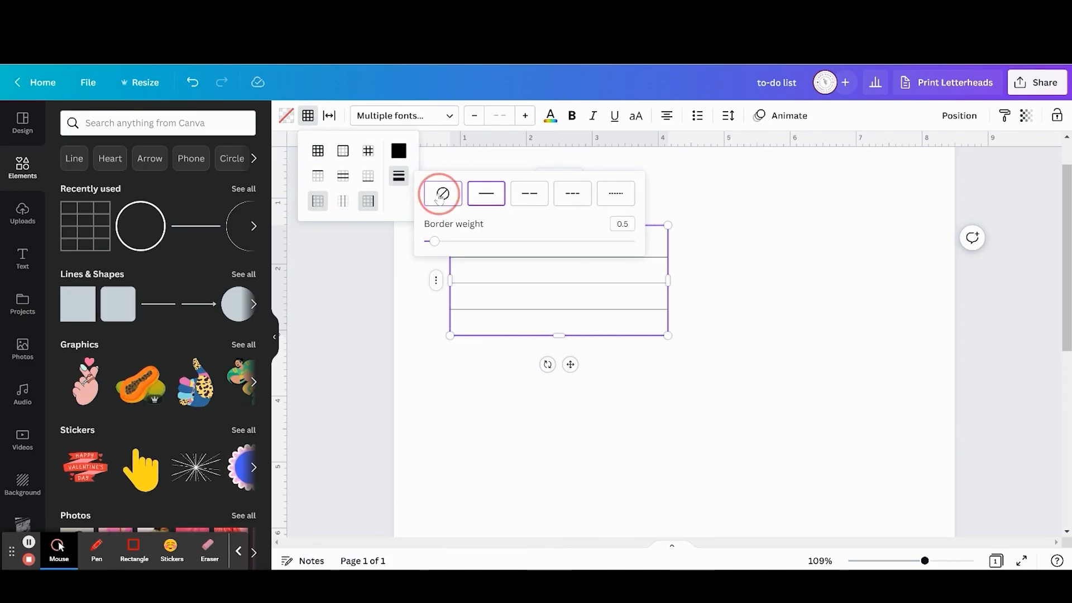
left_click(813, 355)
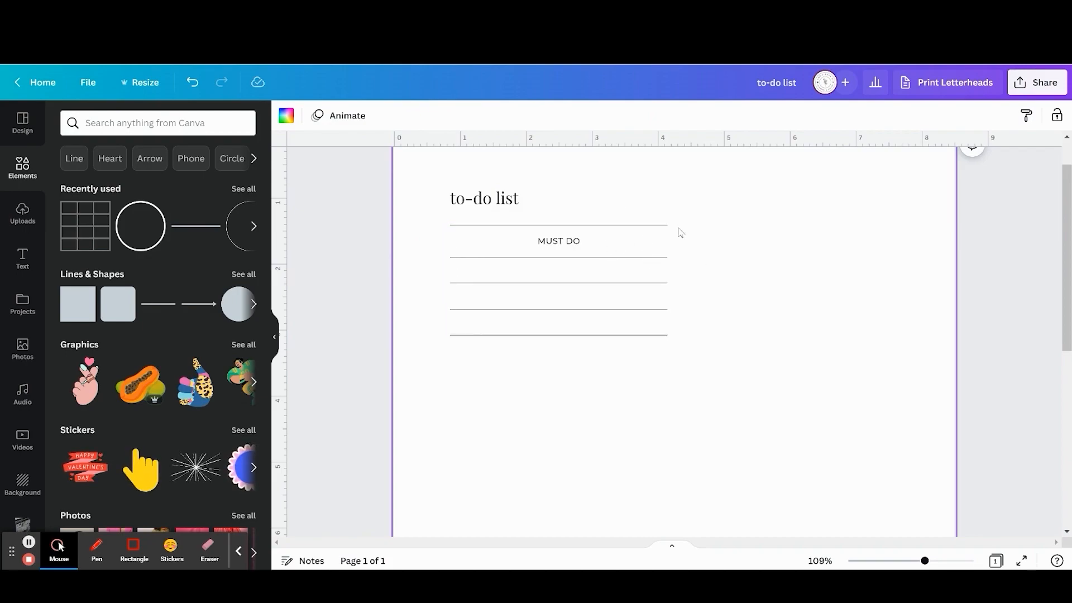
- Set the weight of the MUST DO row's top and bottom borders to 1
left_click(607, 241)
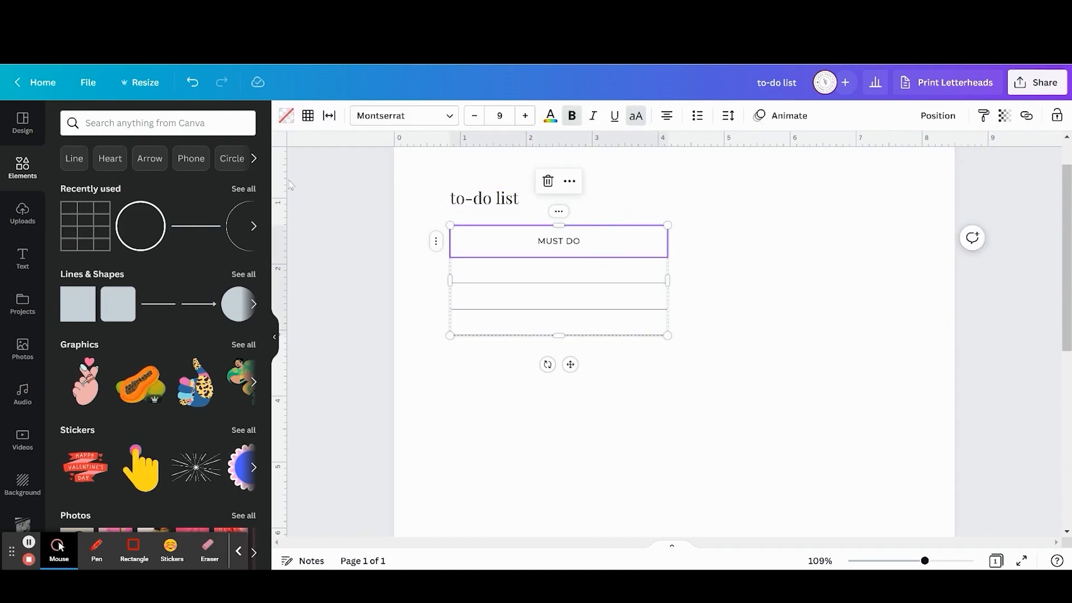
left_click(308, 116)
left_click(318, 178)
left_click(368, 178)
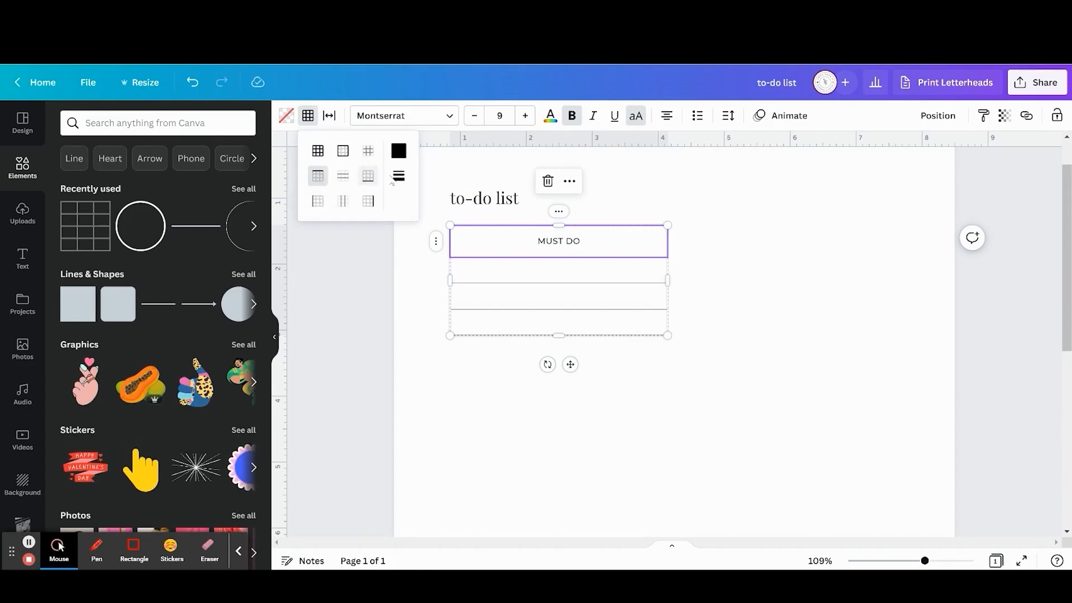
left_click(399, 177)
double_click(630, 224)
type("1")
key("Return")
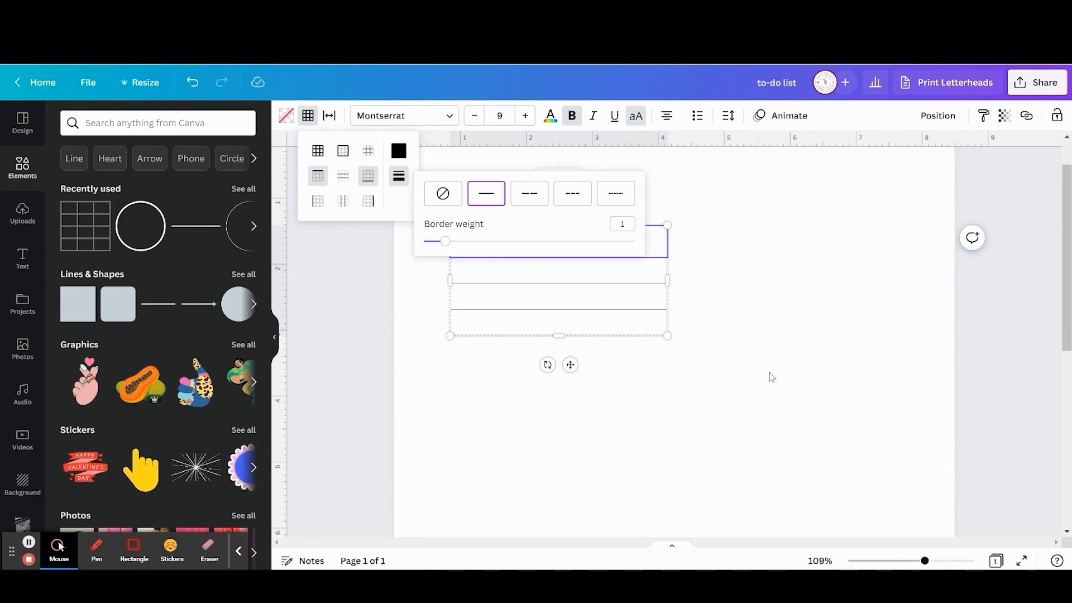
left_click(771, 378)
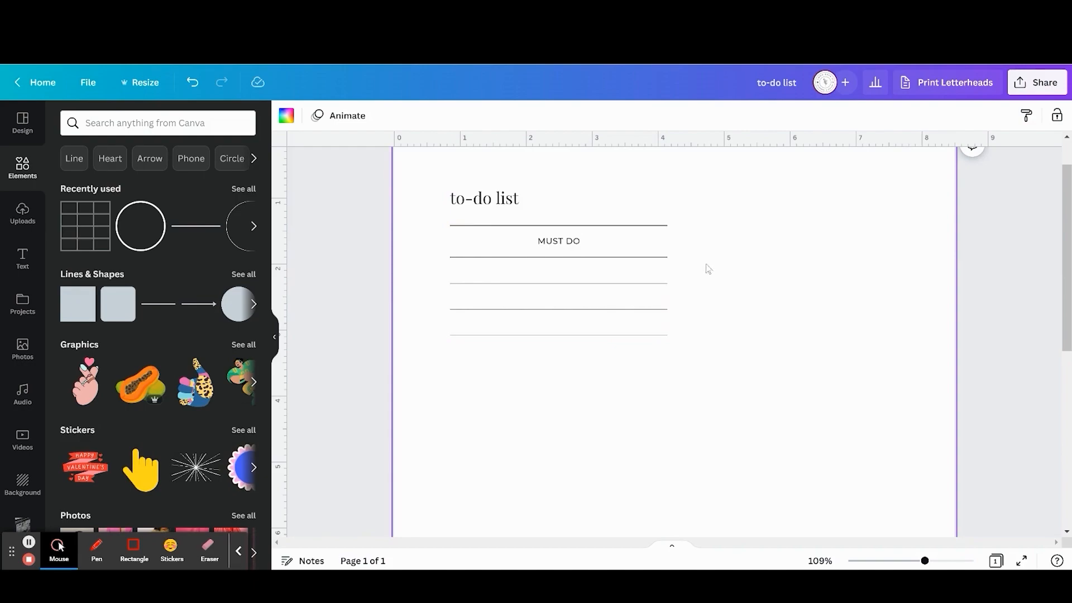
- Set the weight of the bottom border on the table's last row to 1
left_click(570, 334)
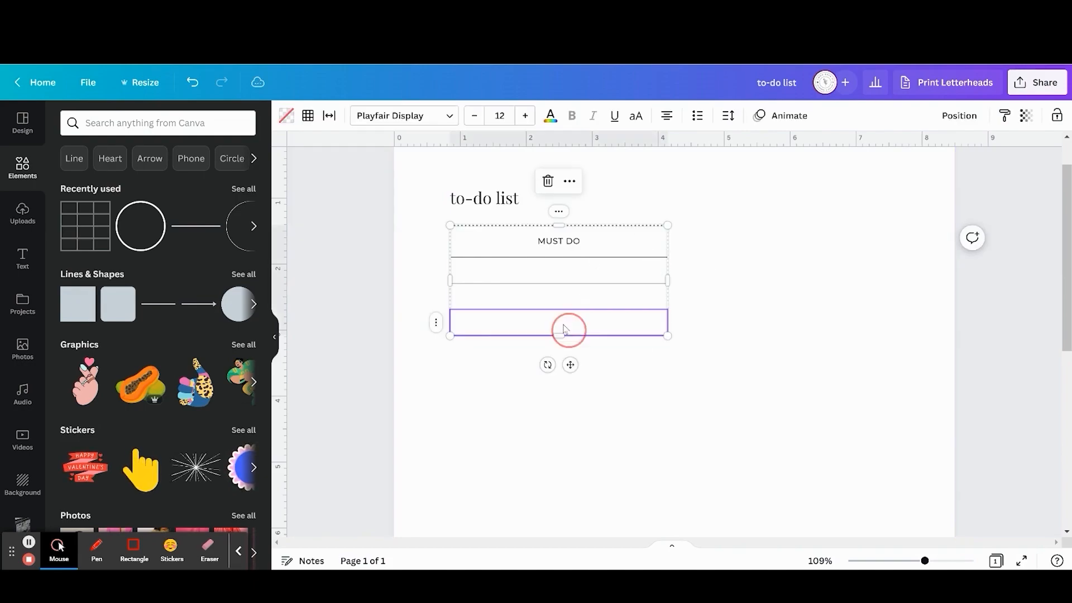
left_click(308, 116)
left_click(369, 176)
left_click(398, 176)
double_click(625, 224)
type("1")
left_click(800, 427)
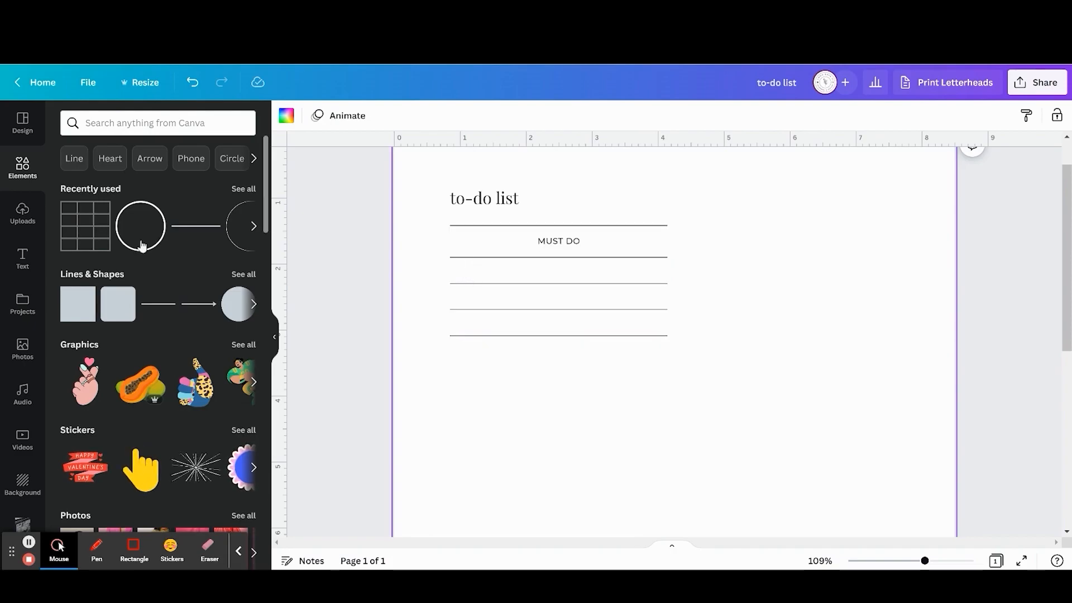
- Search the elements for "circle" and add the thick circle outline graphic to the page
scroll(176, 408, "down", 5)
scroll(162, 335, "up", 5)
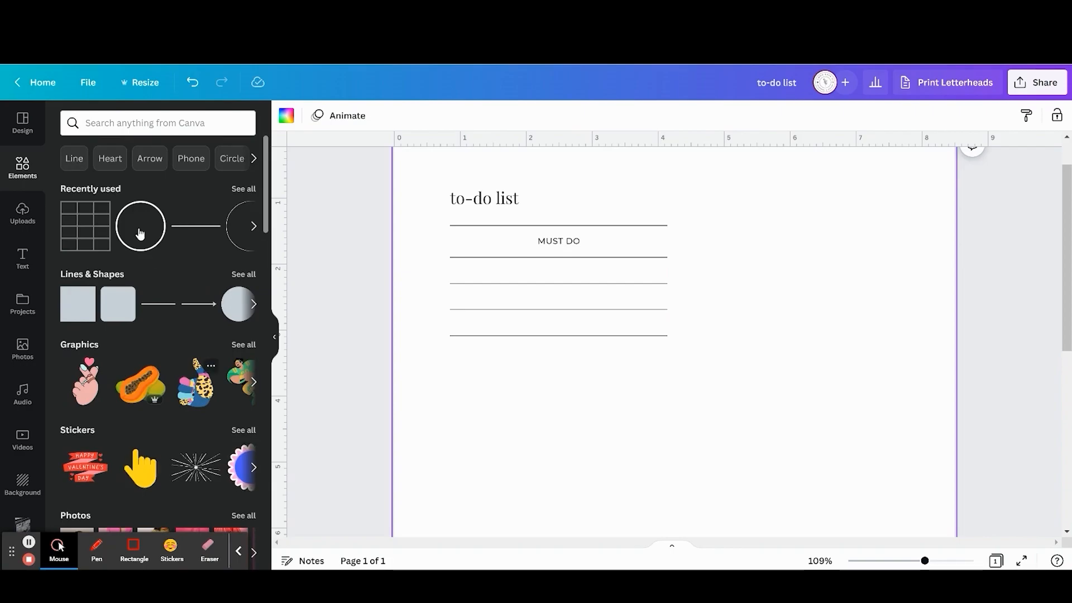
left_click(151, 121)
type("circlwe")
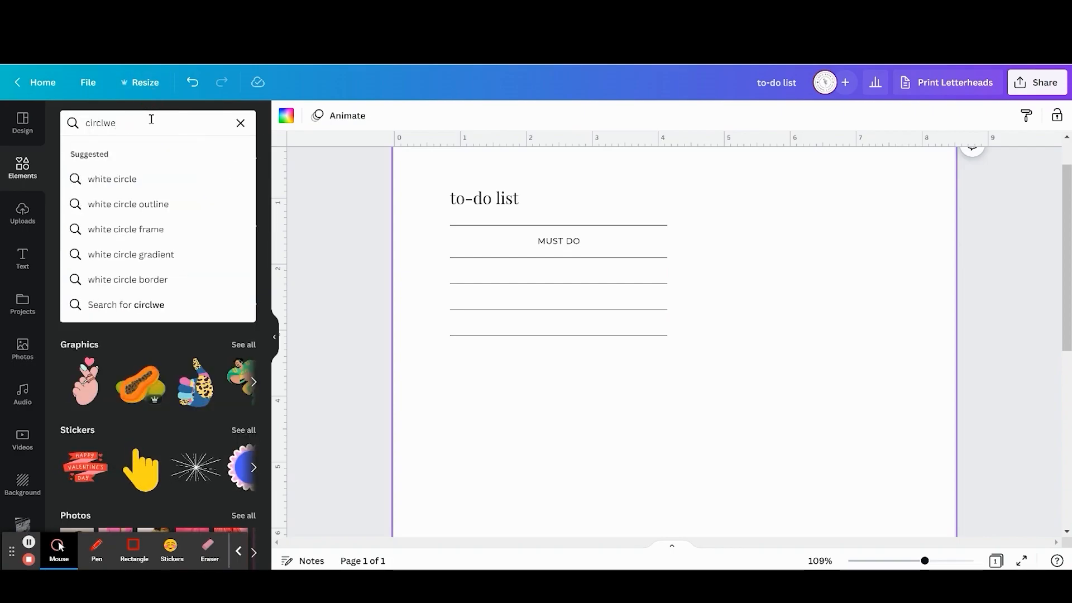
key("BackSpace")
key("BackSpace")
type("e")
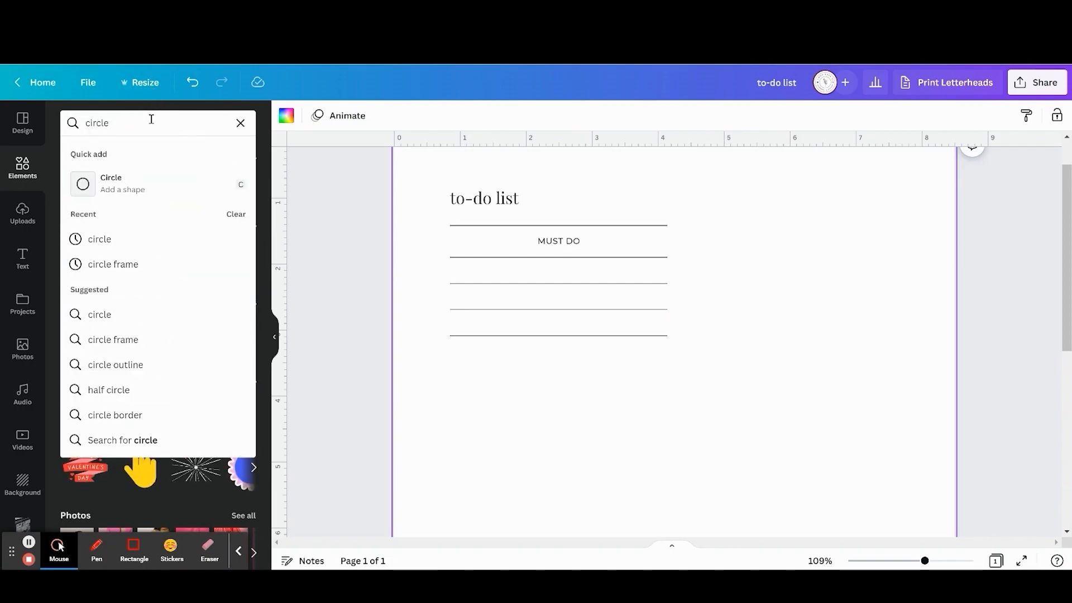
key("Return")
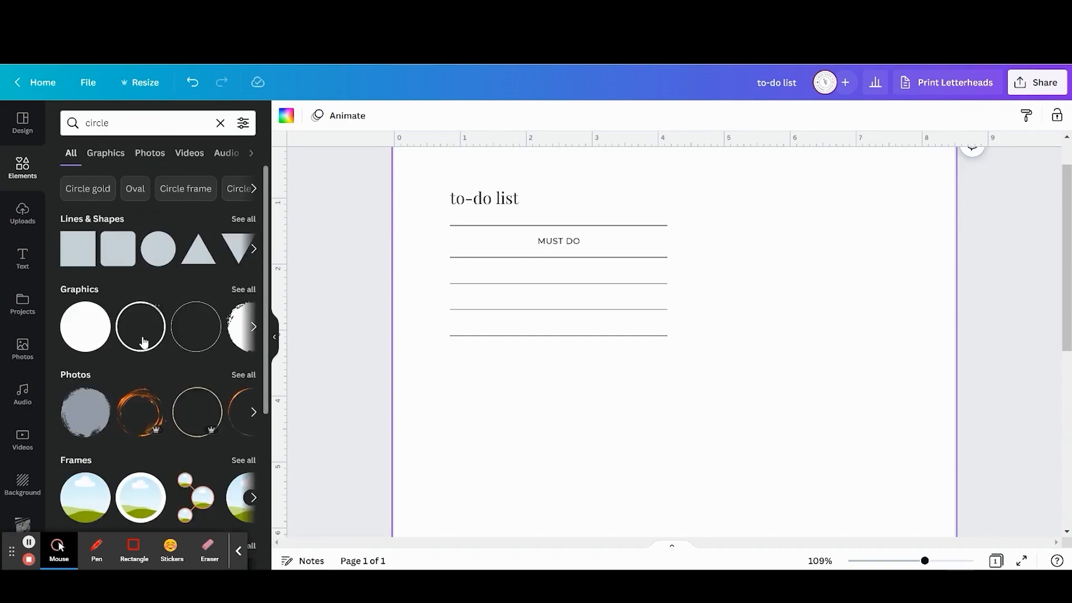
left_click_drag(139, 339, 625, 469)
scroll(624, 469, "down", 2)
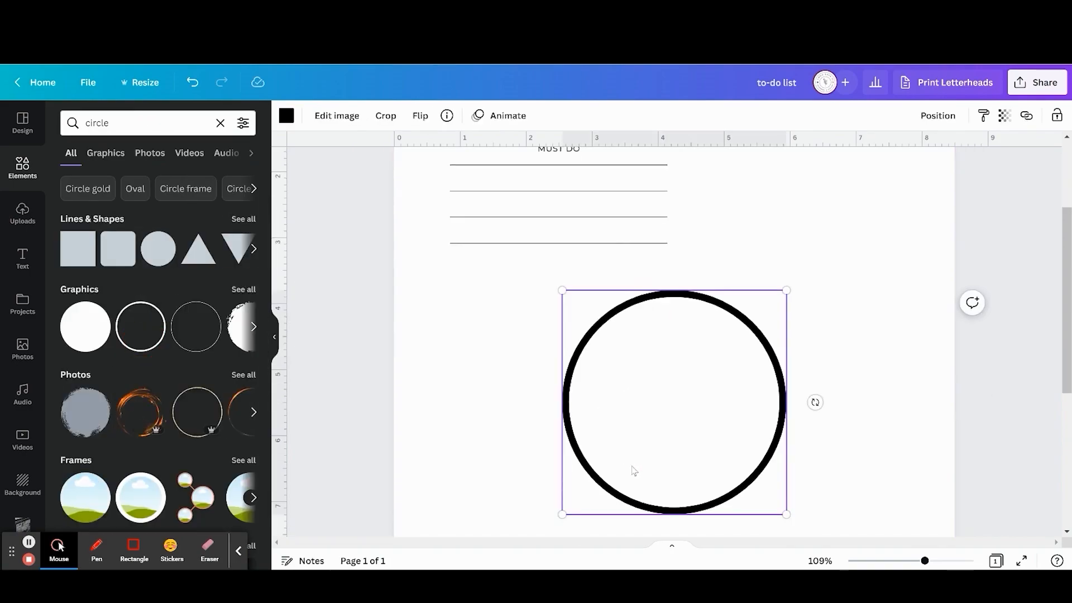
- Shrink the circle to about 0.2 in and place a copy at the start of each of the three rows below MUST DO
left_click_drag(785, 514, 573, 306)
left_click(653, 333)
scroll(569, 396, "up", 2)
left_click(569, 396)
left_click_drag(576, 403, 476, 337)
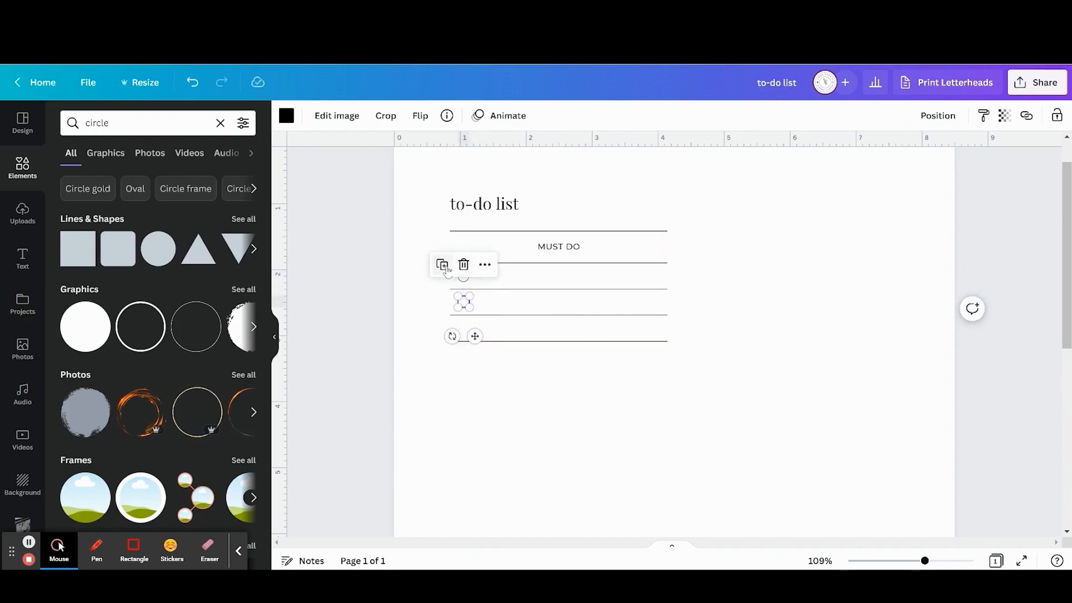
left_click(448, 269)
left_click(733, 476)
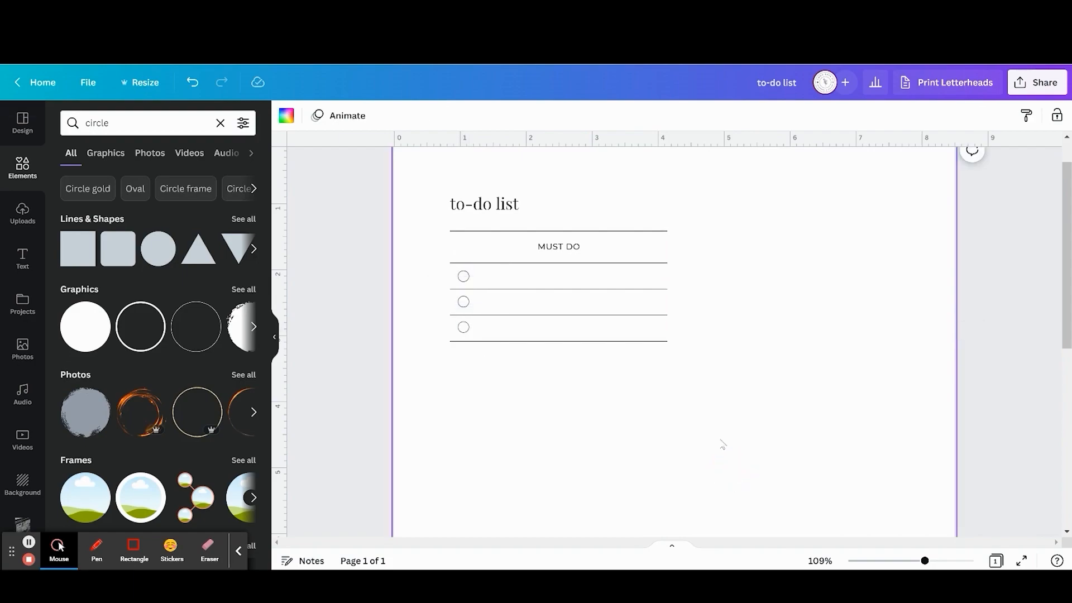
- Duplicate the table together with its three circles and align the copy beside the original, leaving a gap of about 0.2 in
scroll(733, 410, "up", 2)
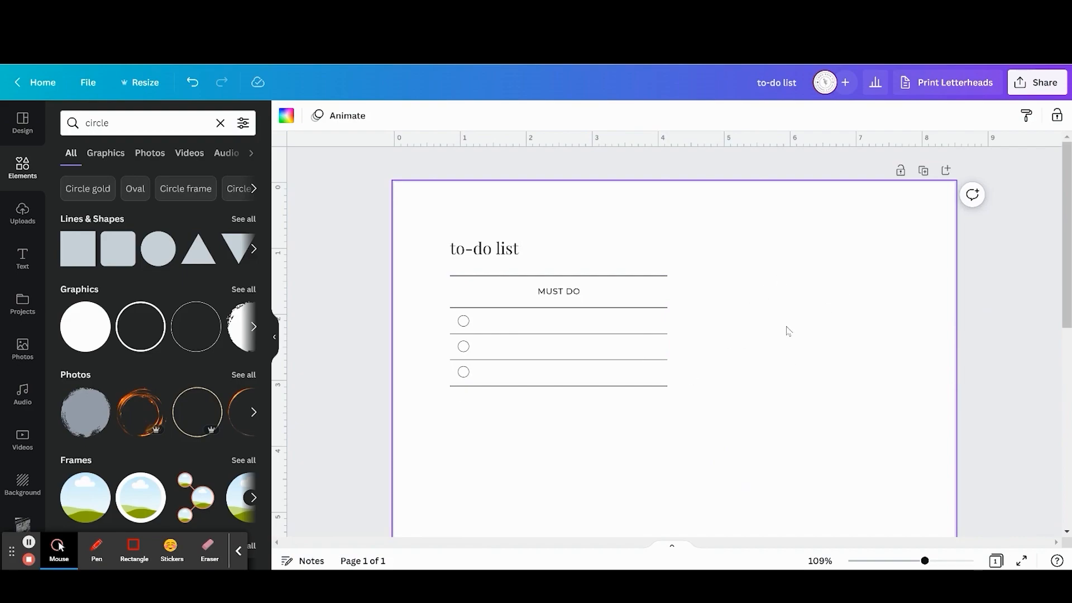
left_click_drag(455, 407, 668, 278)
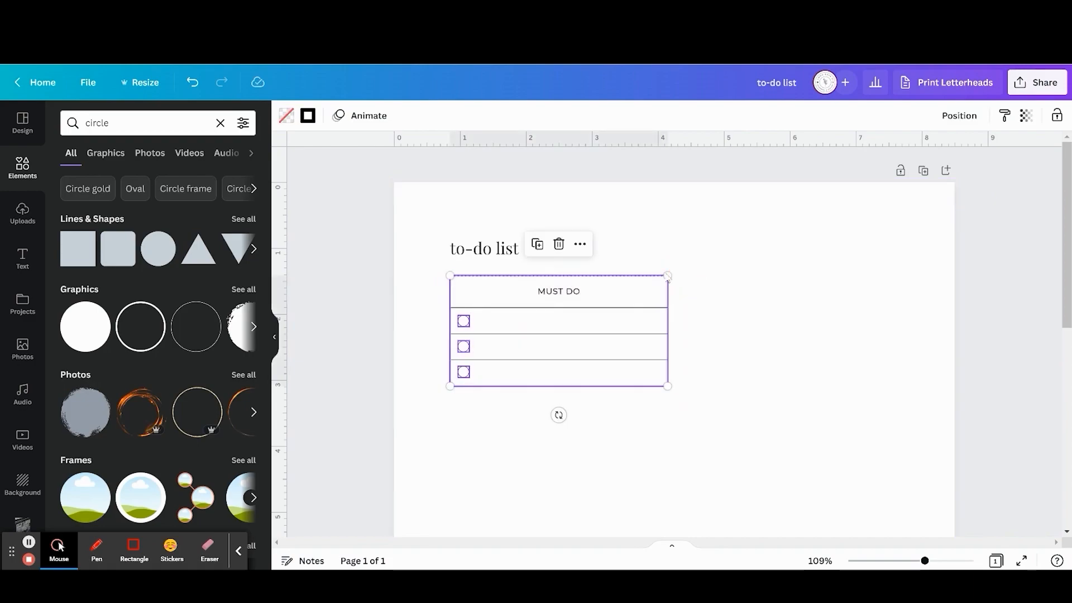
left_click(538, 244)
left_click_drag(594, 309, 811, 291)
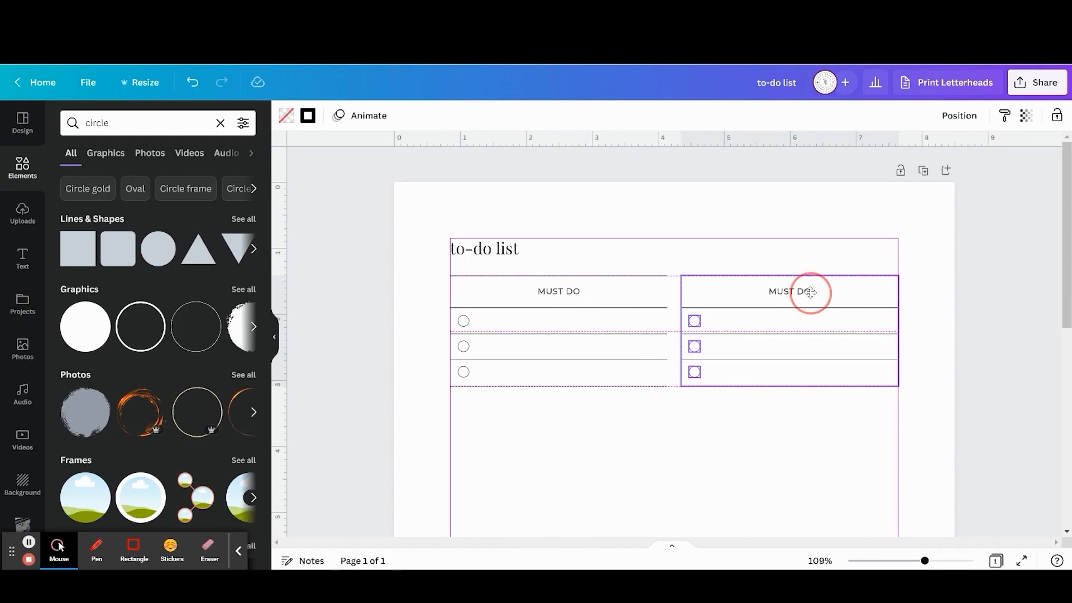
left_click_drag(810, 291, 810, 296)
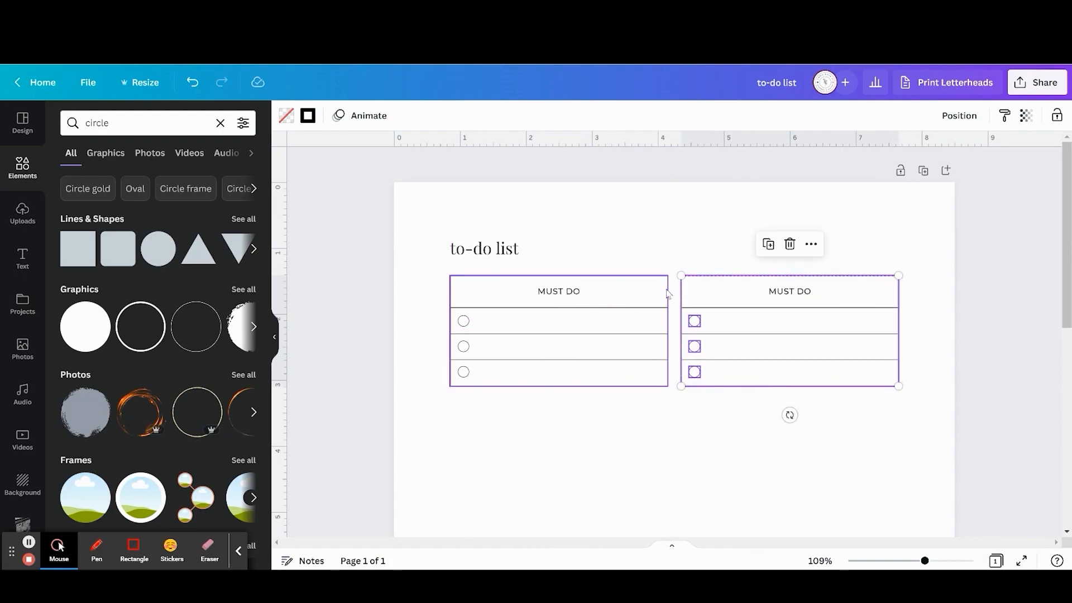
- Change the heading of the duplicated table to "REMINDERS"
left_click(737, 470)
left_click(811, 293)
left_click(808, 292)
type("REMINDERS")
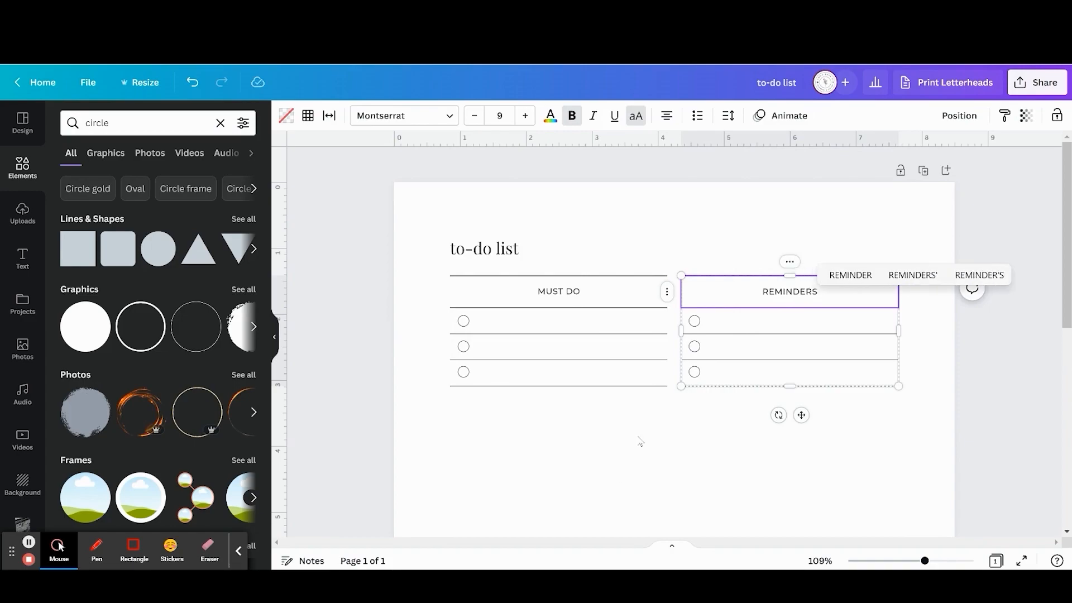
- Duplicate the MUST DO table with its three circles and align the copy below the original with a gap of about 0.27 in
left_click(662, 463)
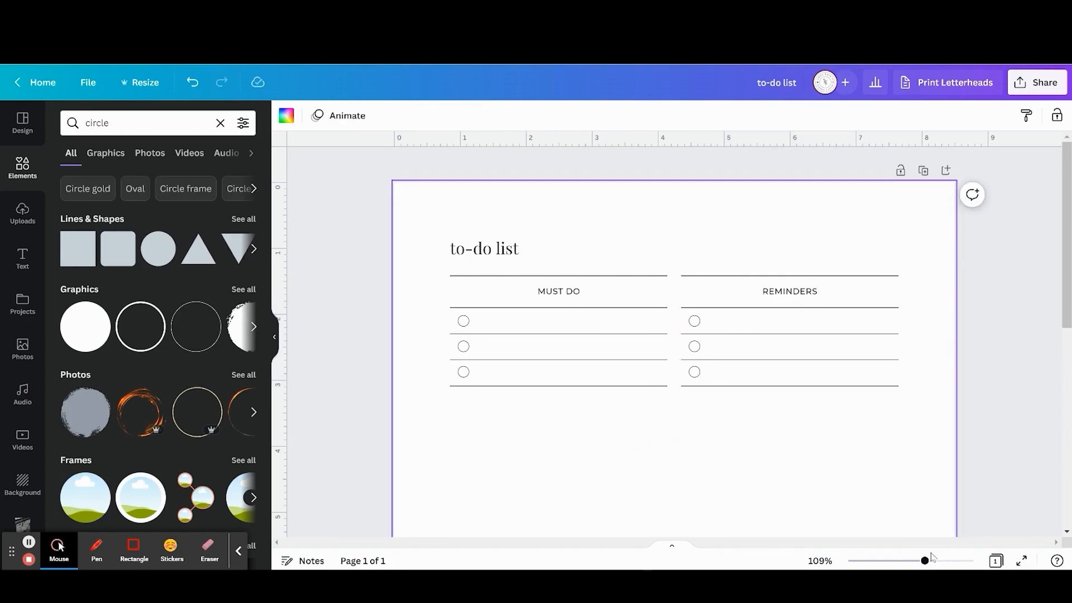
left_click(907, 561)
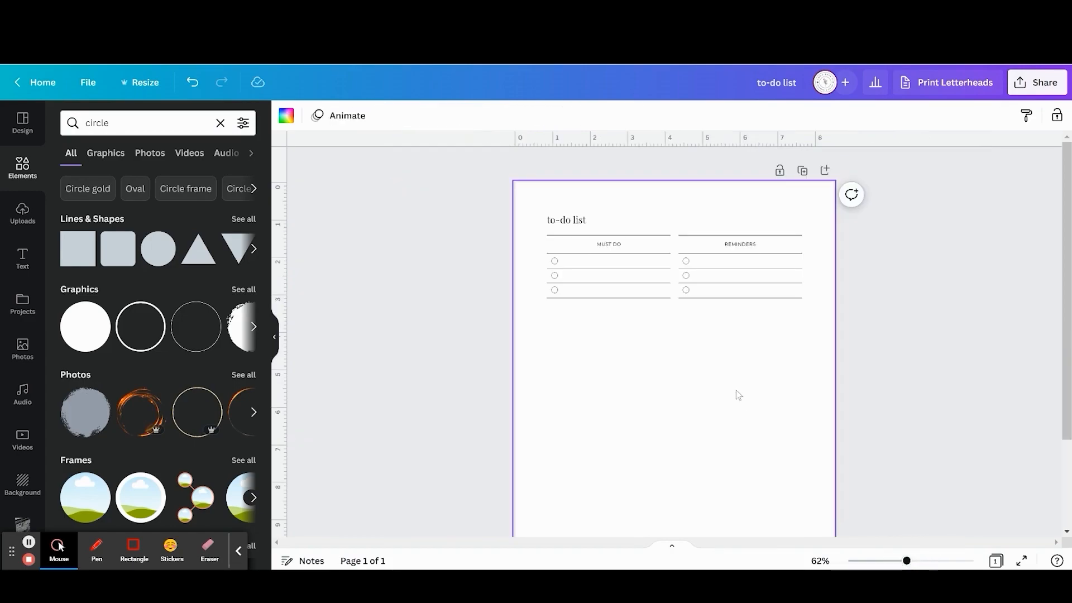
scroll(736, 391, "down", 1)
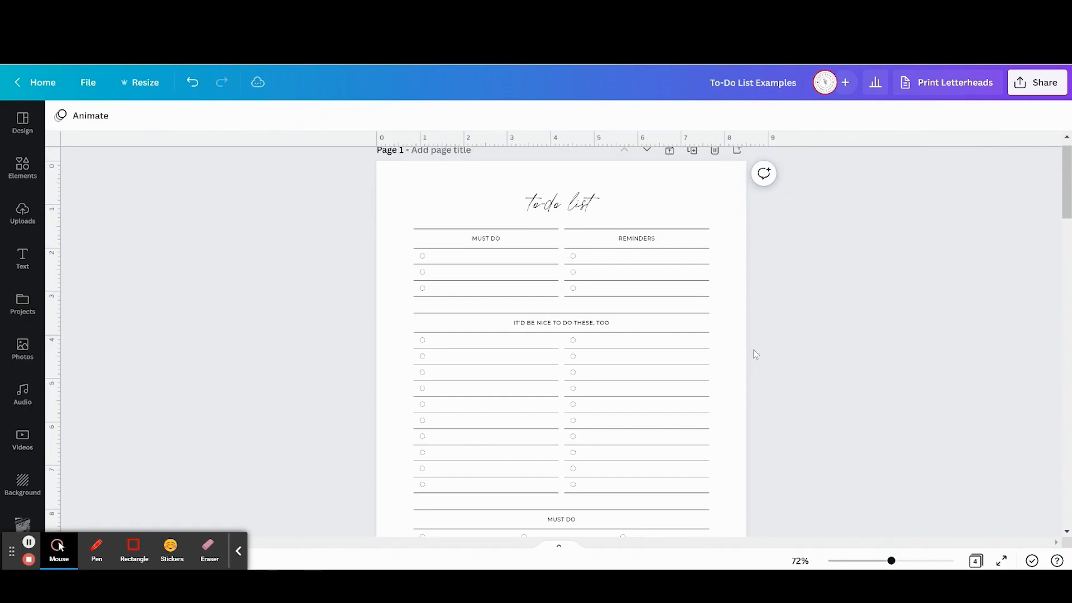
scroll(755, 354, "down", 3)
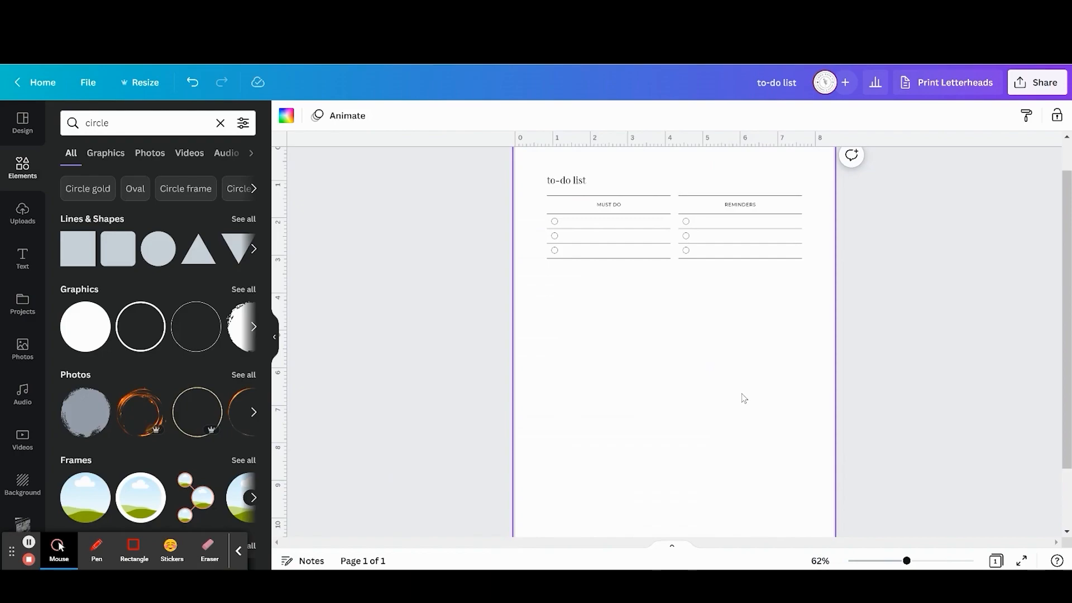
left_click_drag(533, 280, 616, 202)
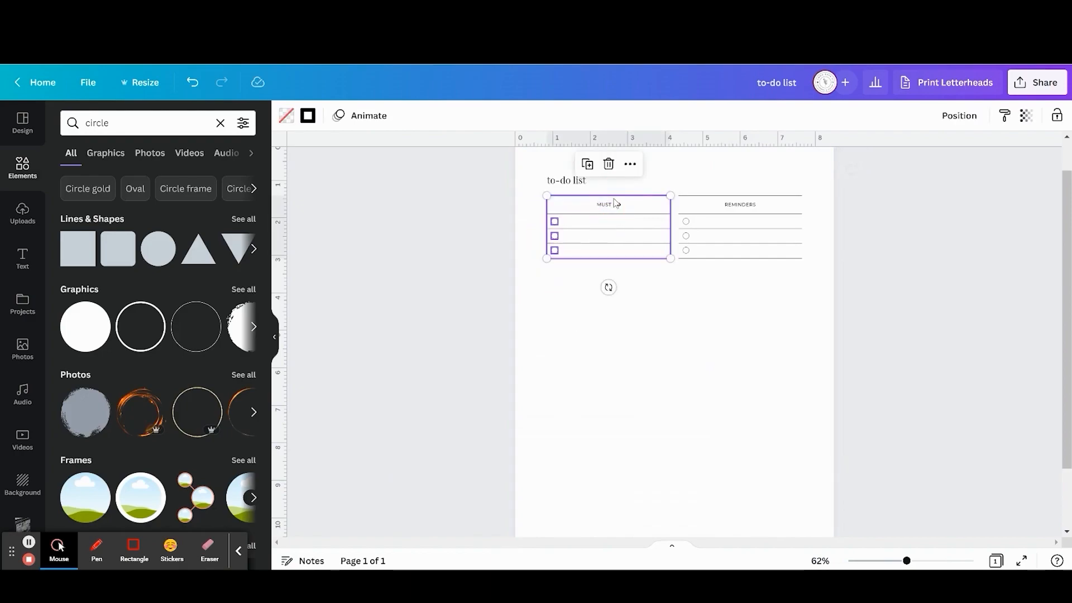
left_click(587, 165)
left_click(630, 234)
left_click_drag(630, 235, 620, 282)
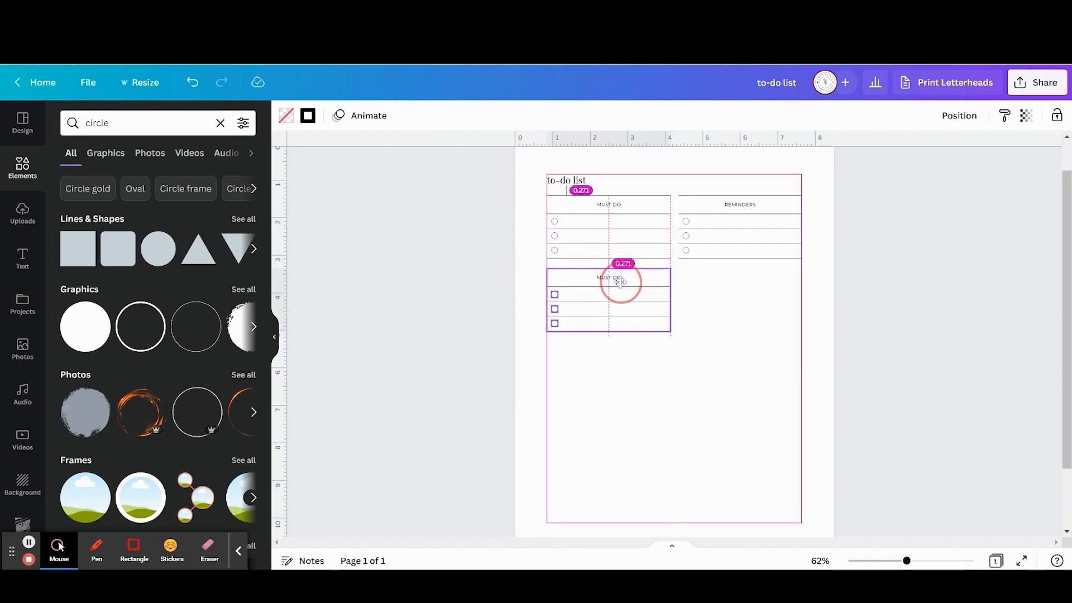
left_click(682, 400)
- Widen the lower MUST DO table until it reaches the outer edge of the REMINDERS table
left_click(672, 308)
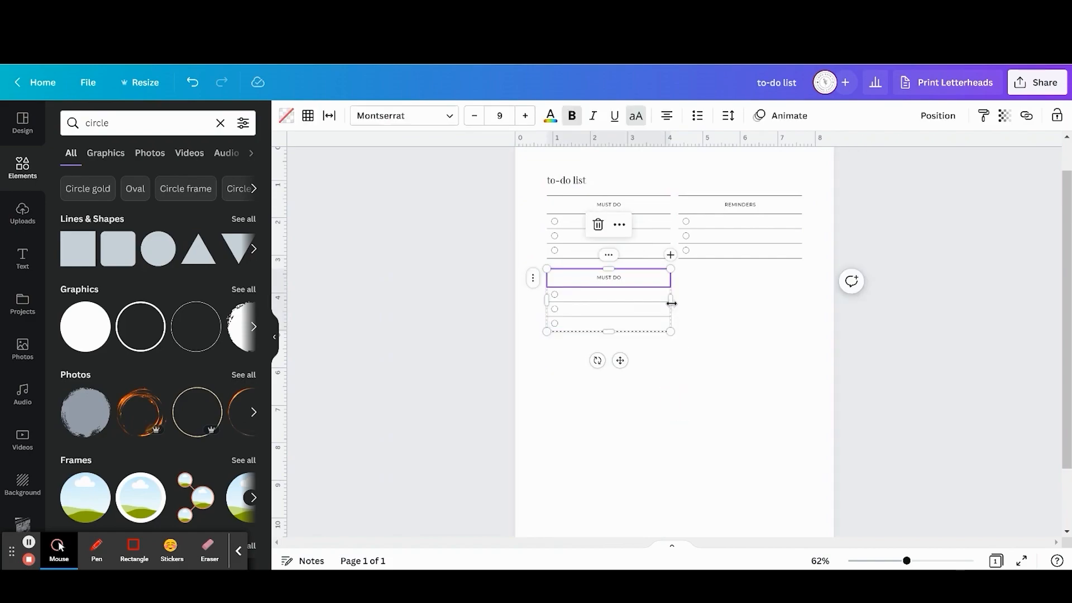
left_click_drag(673, 302, 806, 307)
left_click(737, 445)
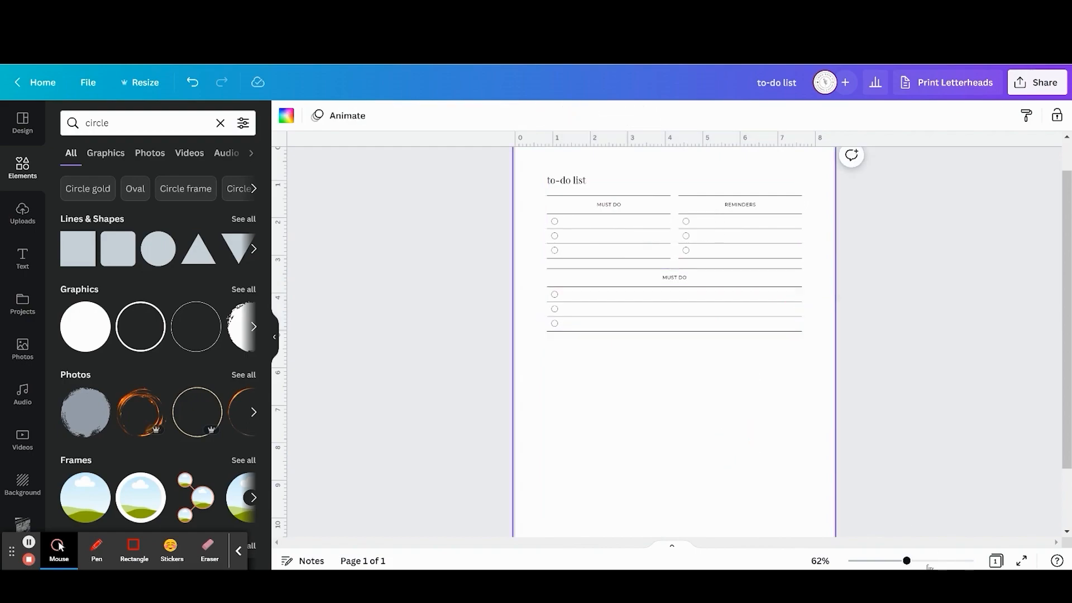
- Add two columns to the wide lower table so that it has three columns
left_click(930, 561)
scroll(762, 439, "up", 3)
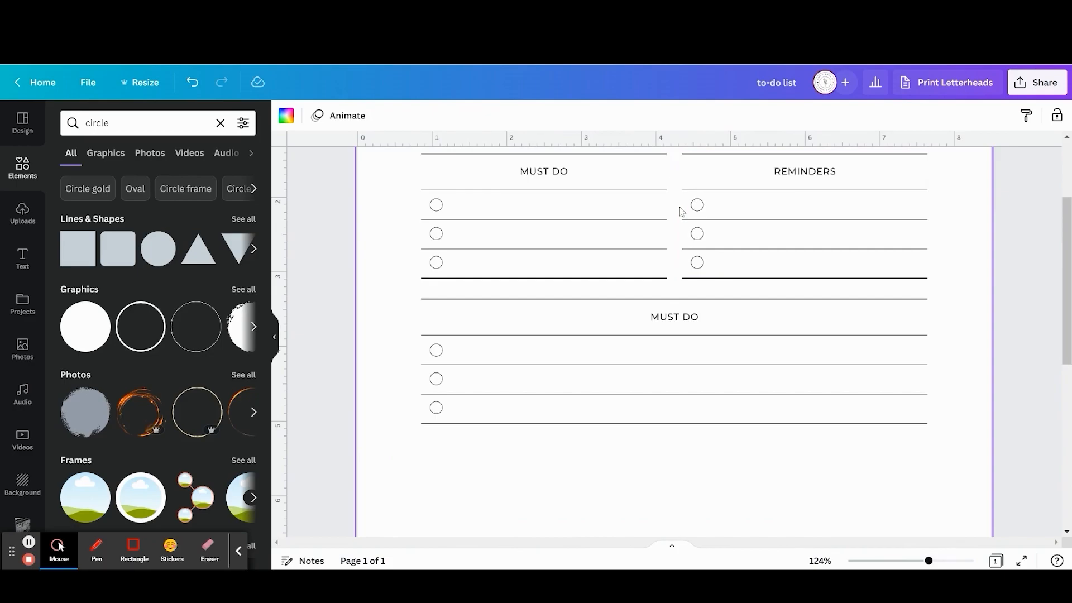
left_click(769, 326)
right_click(768, 323)
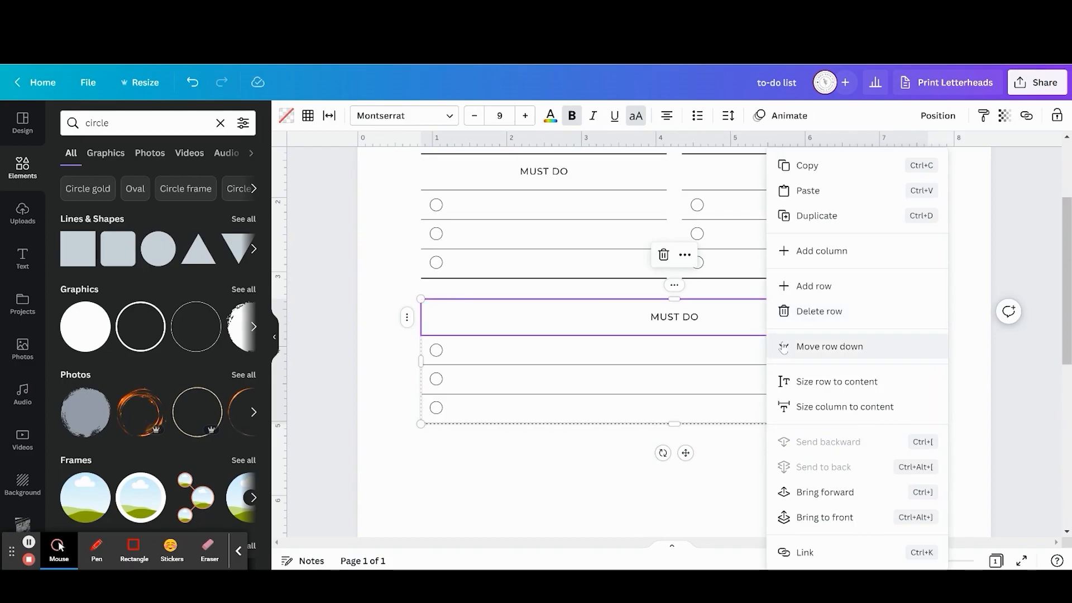
left_click(848, 250)
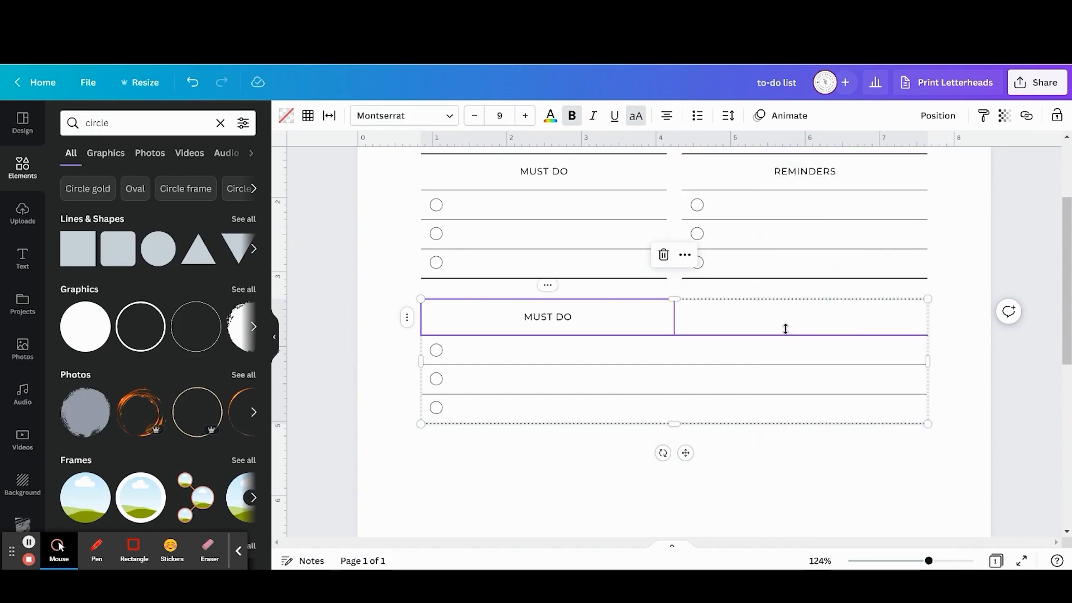
left_click(770, 322)
right_click(770, 325)
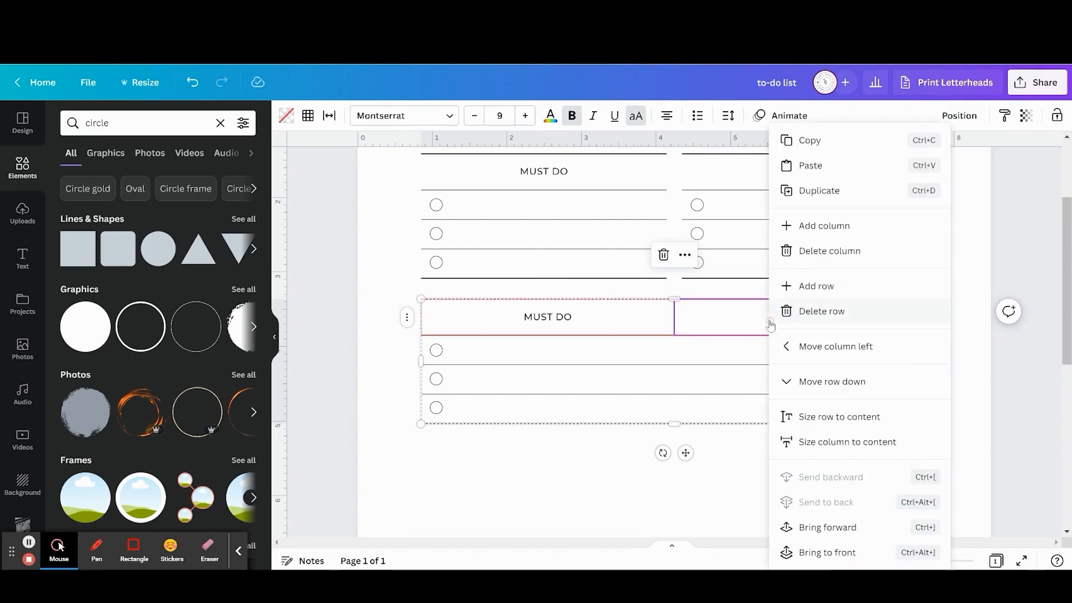
left_click(843, 238)
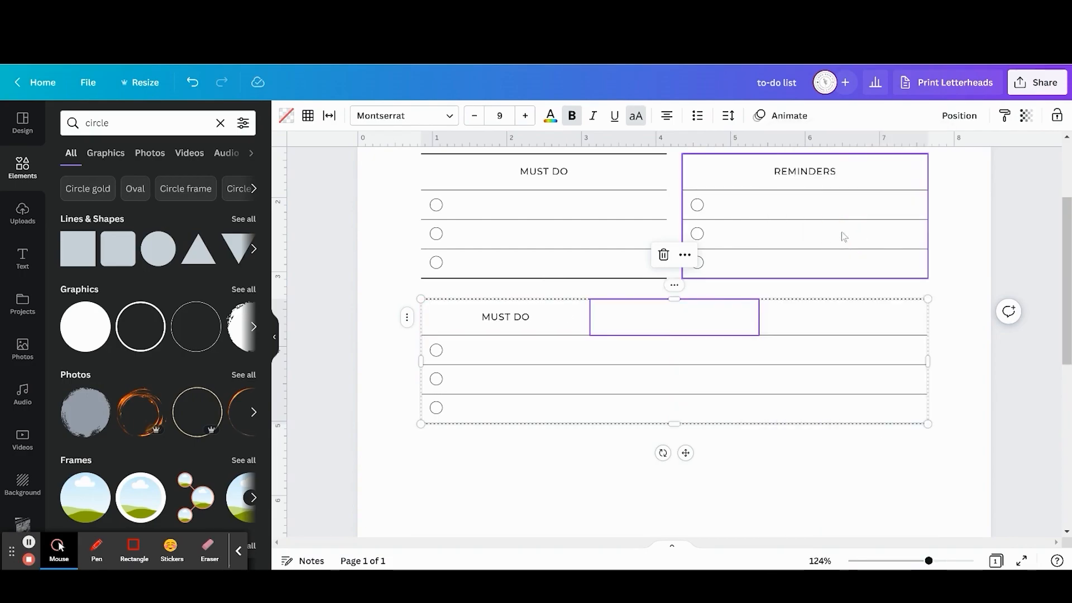
- Merge the three heading cells of the lower table into one cell spanning its full width
left_click(549, 322)
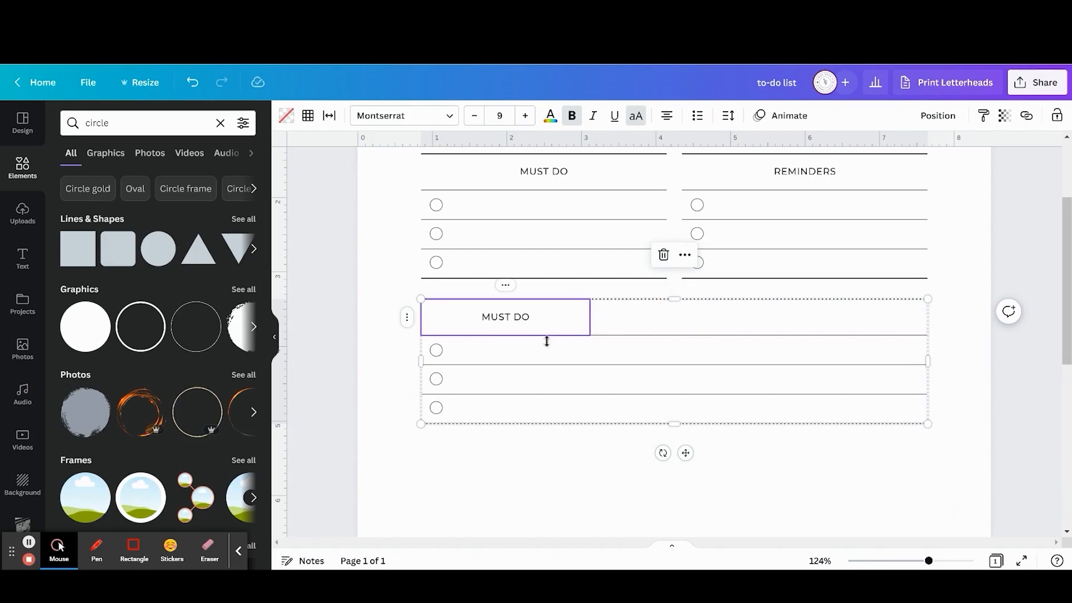
left_click(884, 325, "shift")
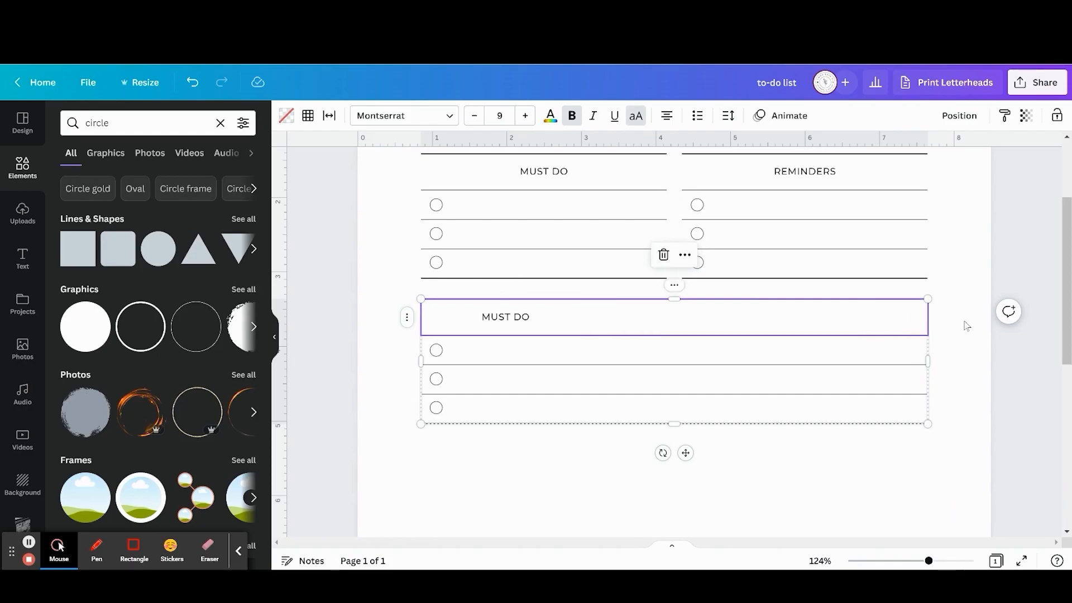
right_click(885, 318)
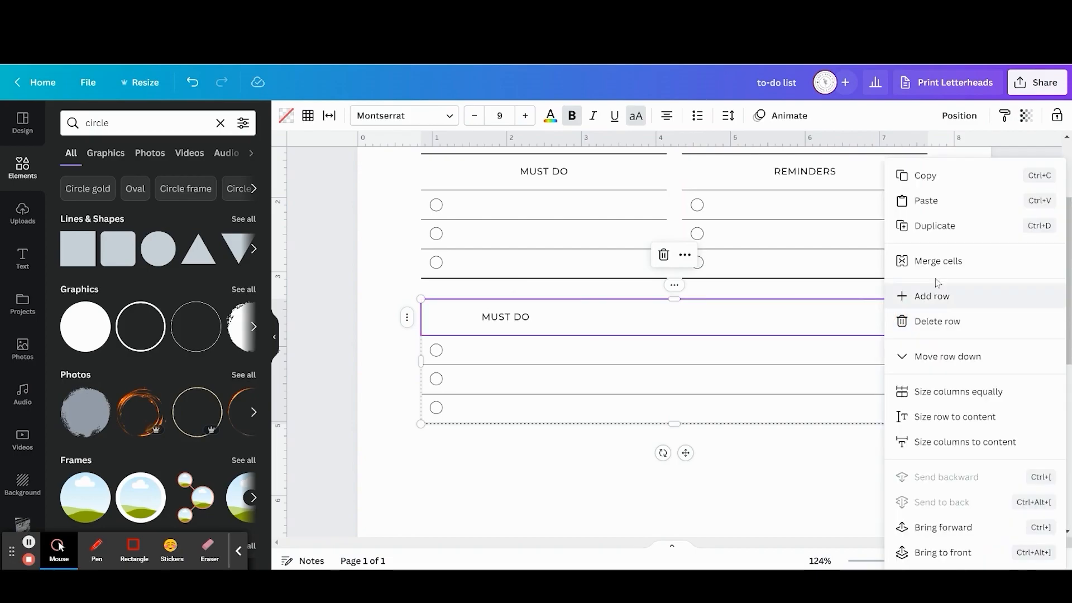
left_click(962, 271)
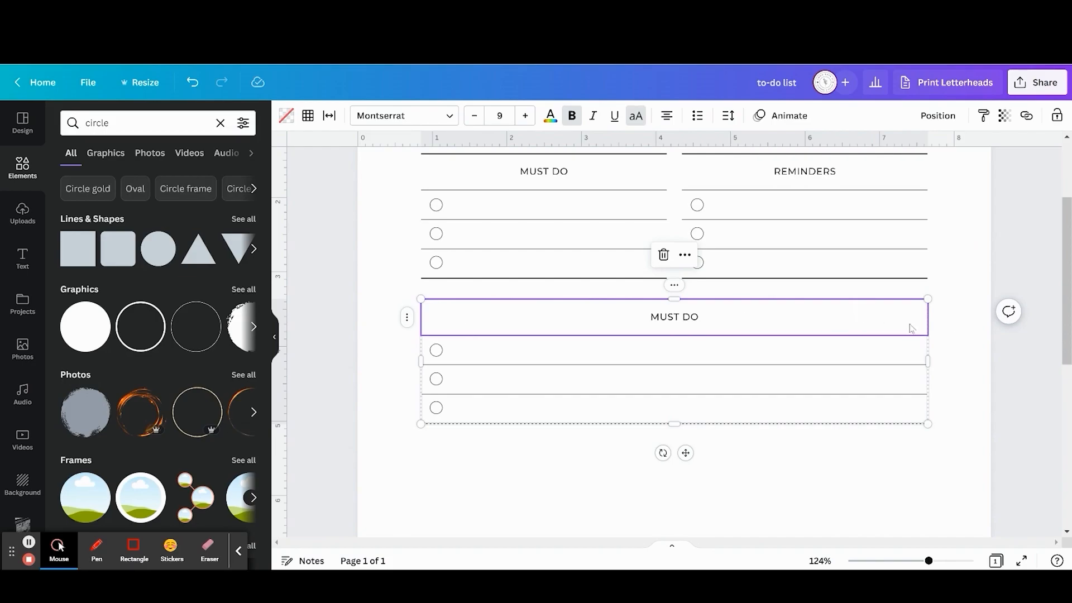
left_click(971, 355)
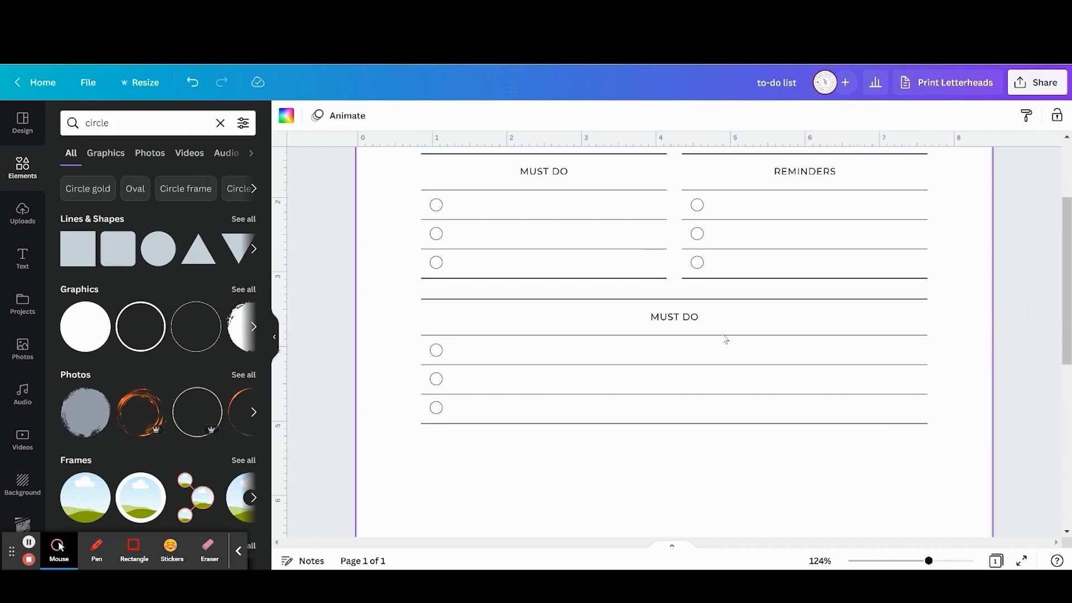
- Narrow the lower table's middle column so its edges line up with the gap between the two upper tables
left_click(680, 357)
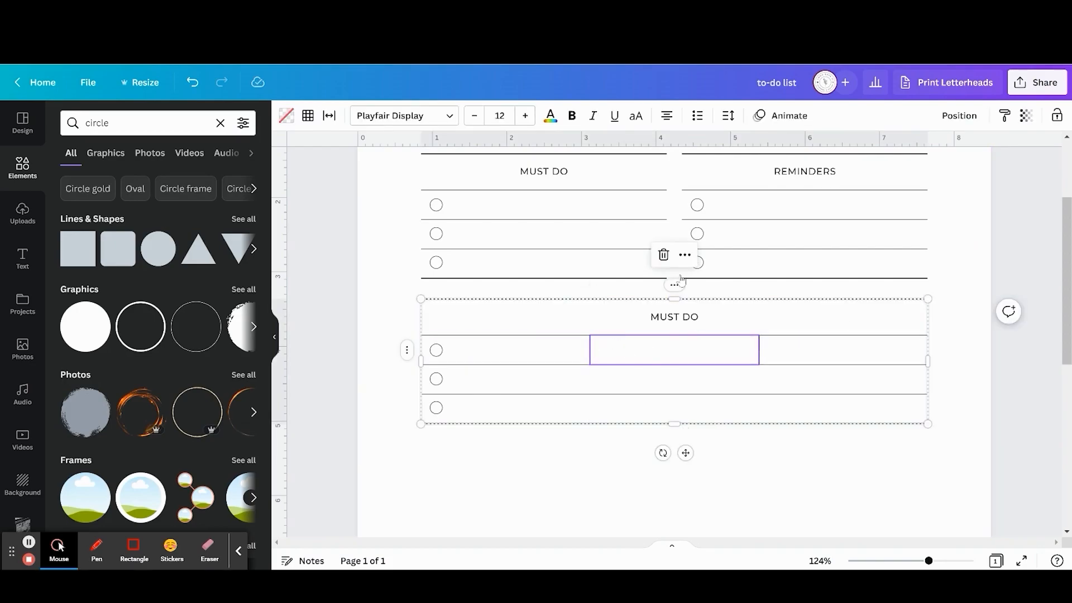
left_click_drag(590, 355, 667, 352)
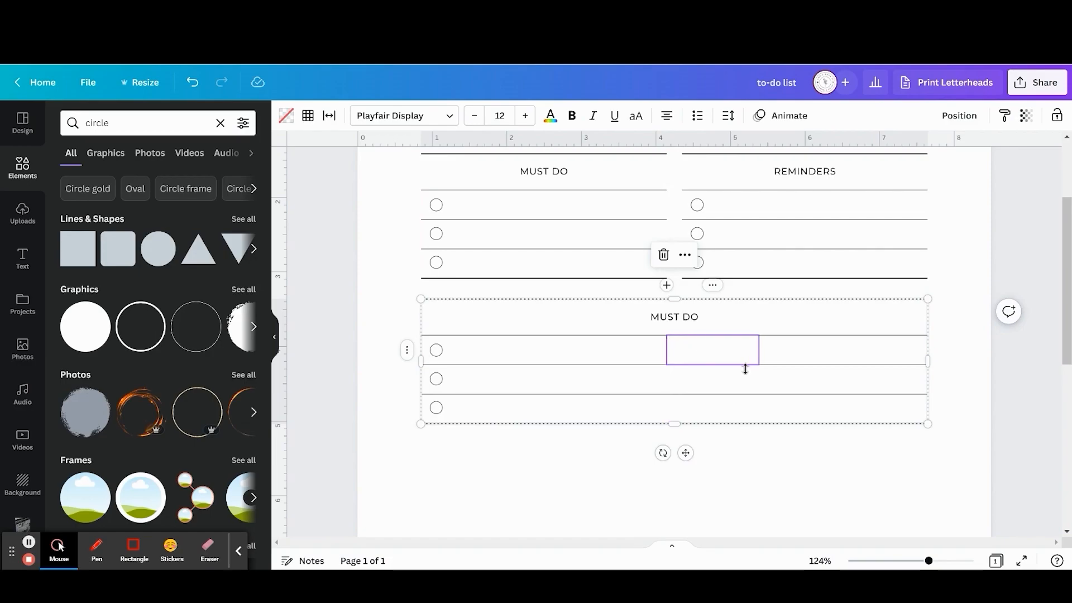
left_click(760, 355)
left_click_drag(715, 348, 676, 353)
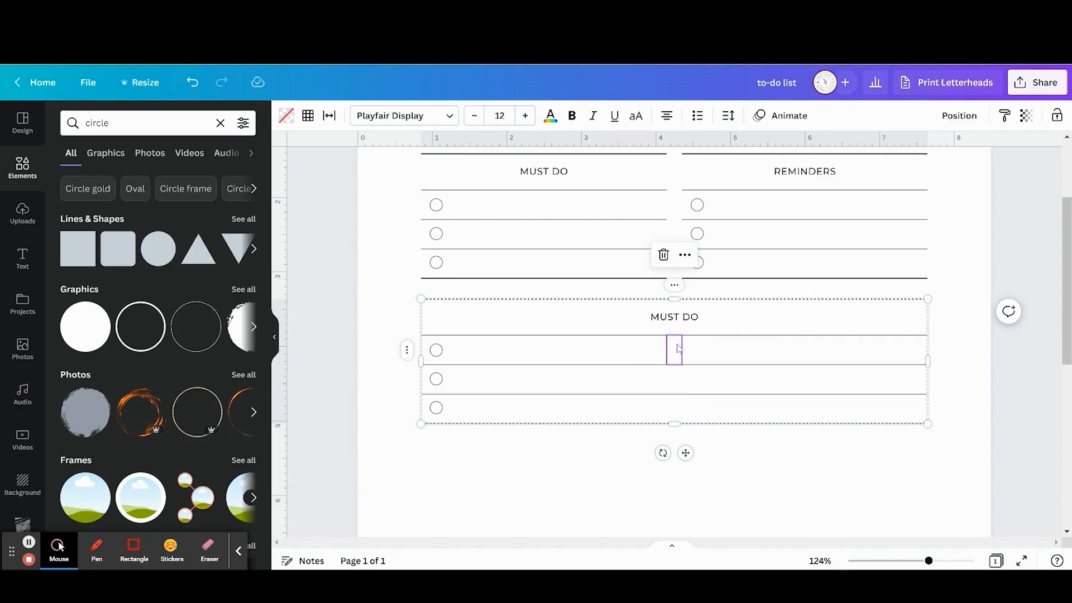
- Merge the three narrow middle-column cells below the lower table's heading into a single cell
left_click(677, 412, "shift")
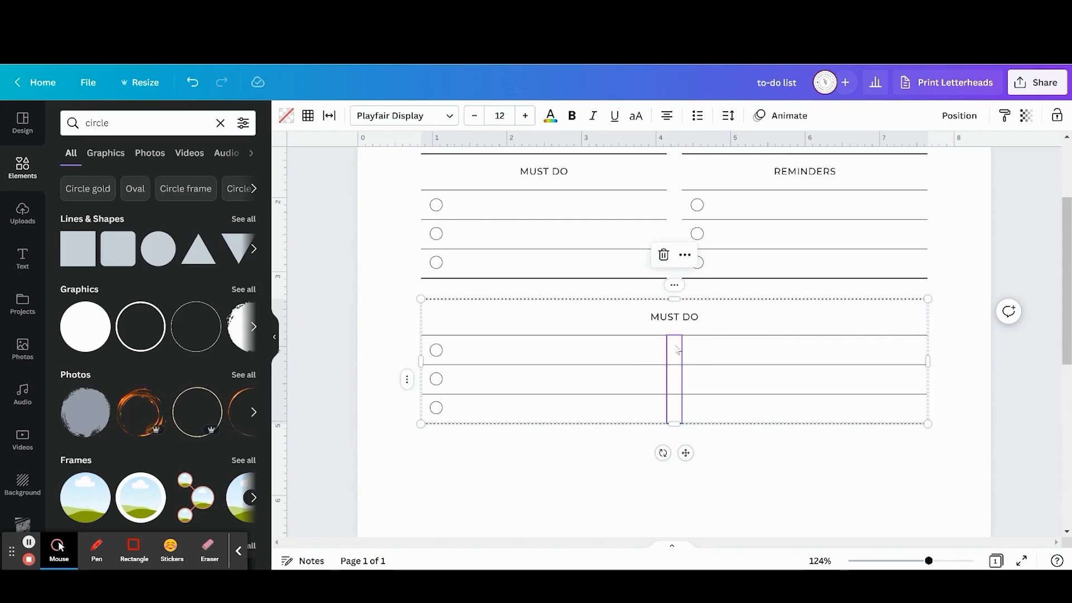
right_click(676, 412)
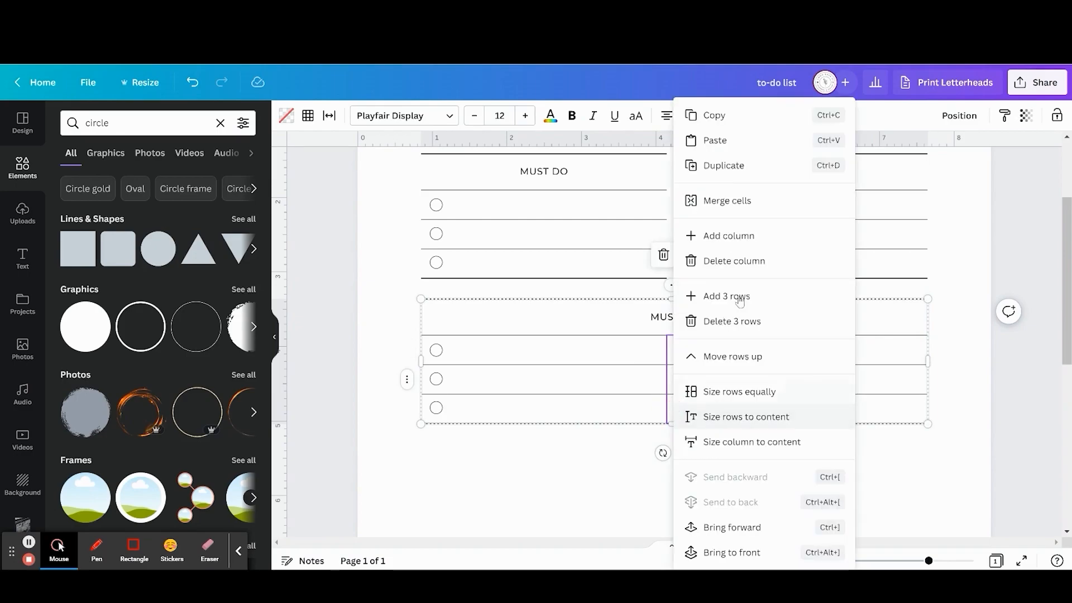
left_click(753, 210)
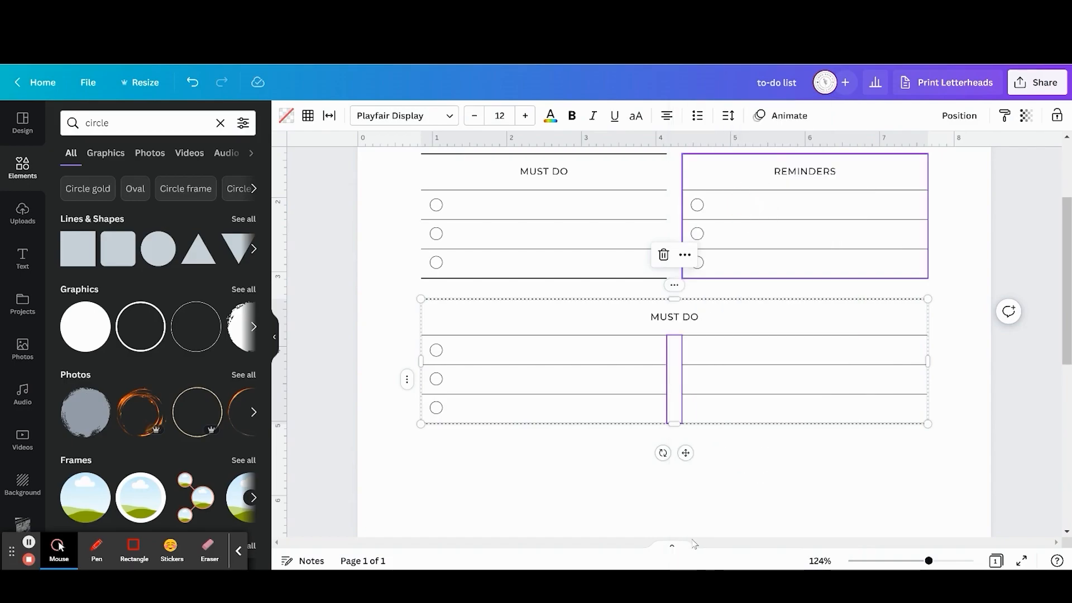
left_click(794, 494)
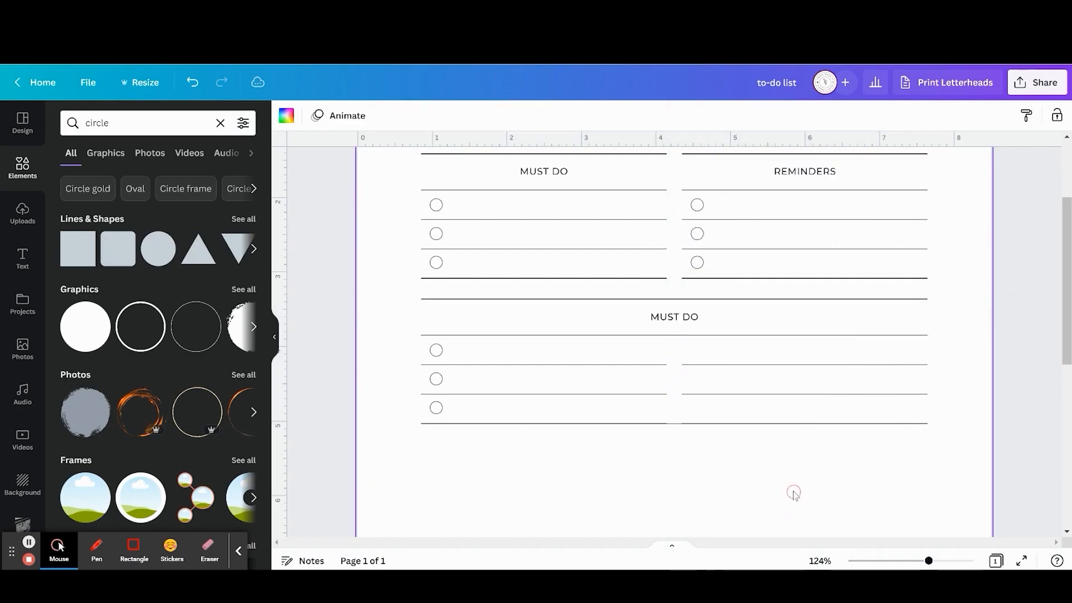
- Remove the bottom border from the merged middle cell of the lower table
left_click(673, 411)
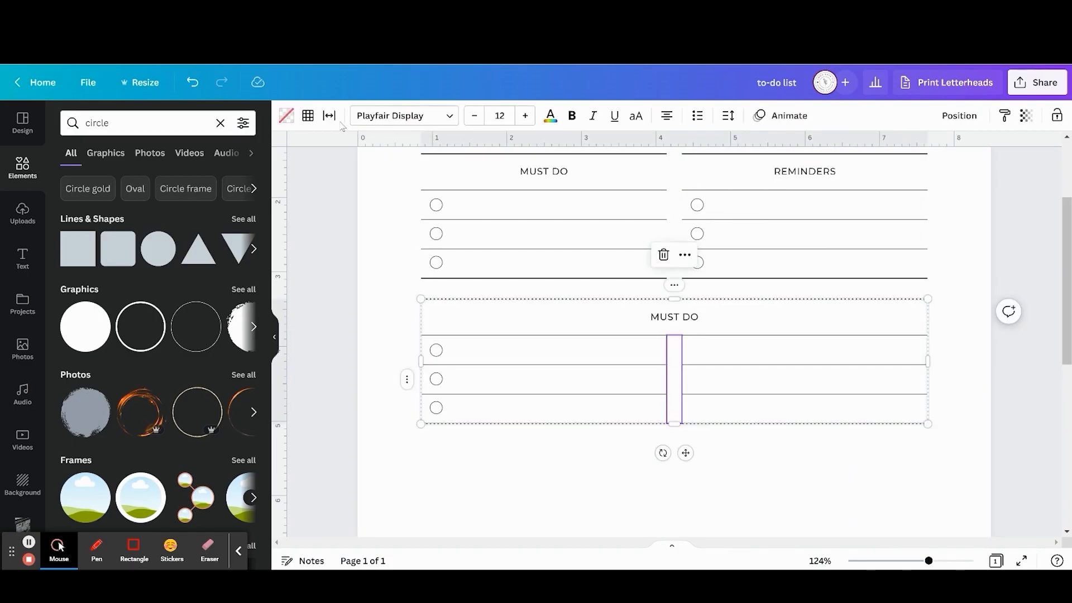
left_click(307, 116)
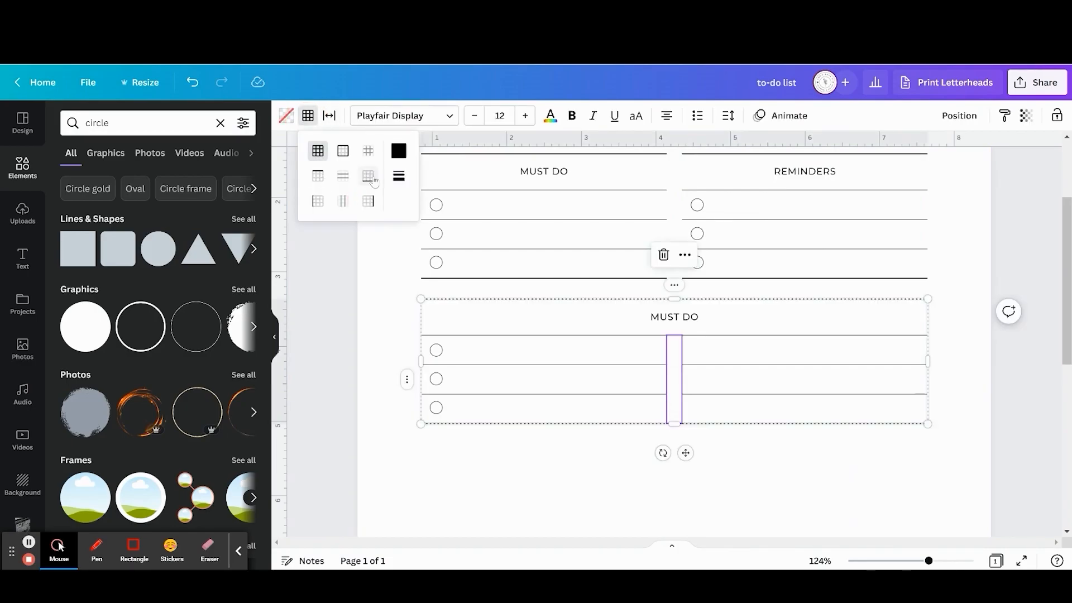
left_click(370, 178)
left_click(454, 198)
left_click(838, 497)
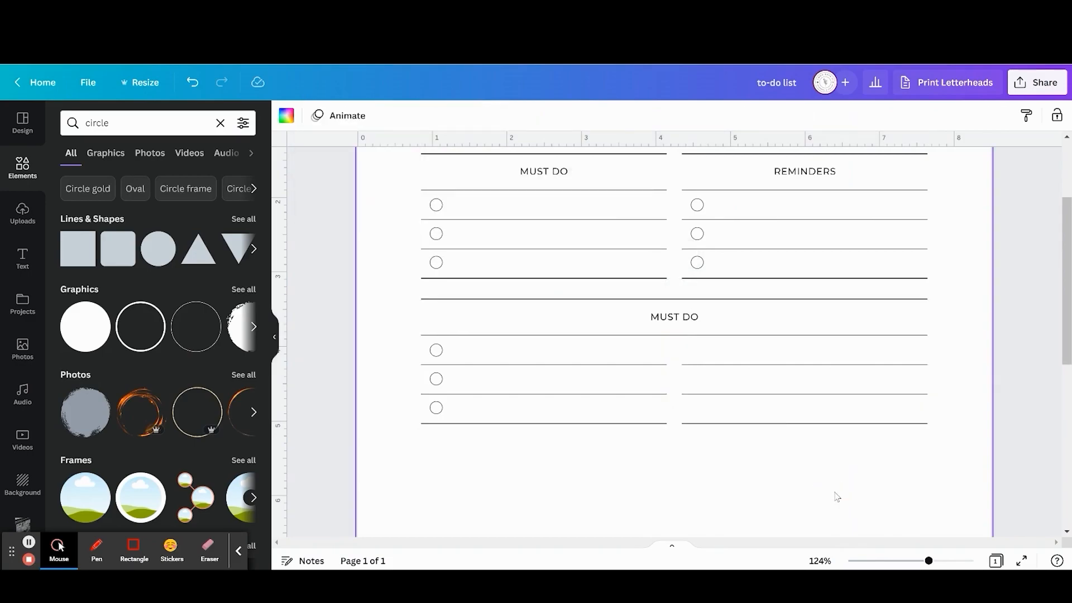
- Add two more rows to the lower table below the circle rows, keeping its split-line layout
scroll(838, 497, "down", 3)
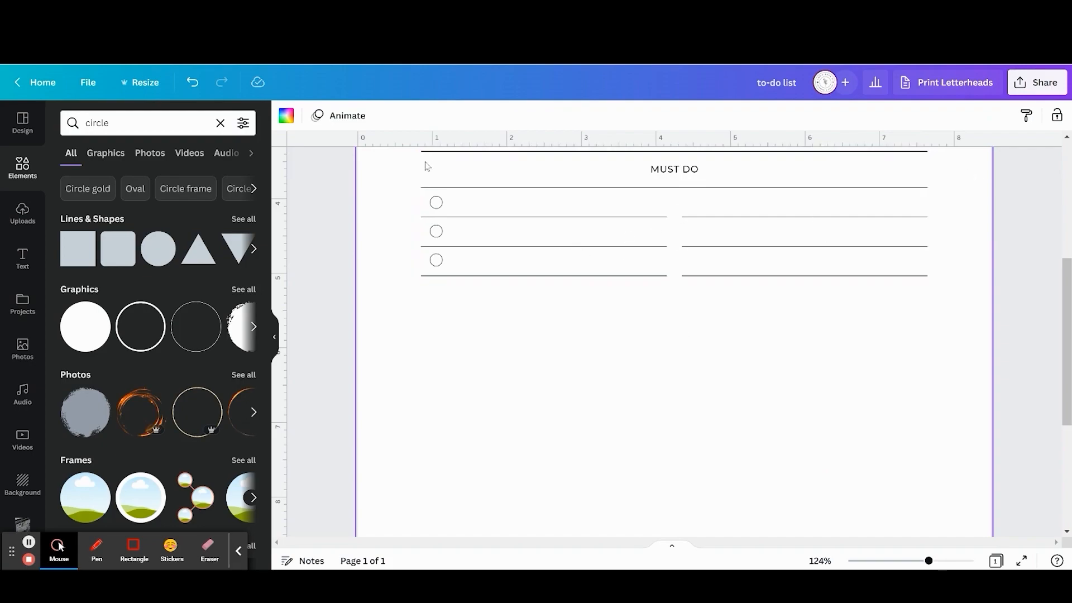
left_click(545, 234)
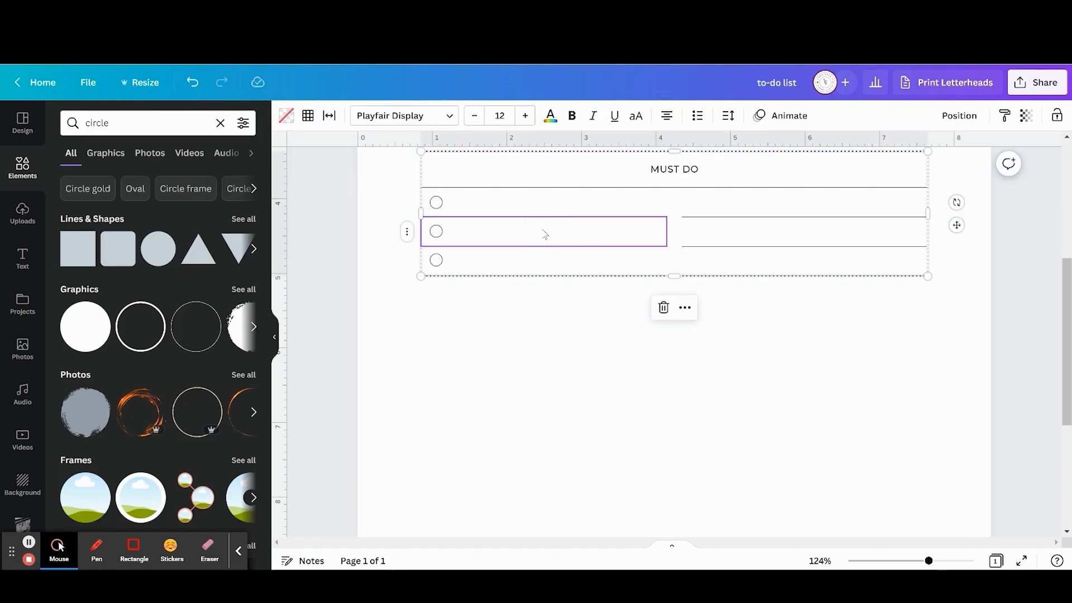
right_click(544, 234)
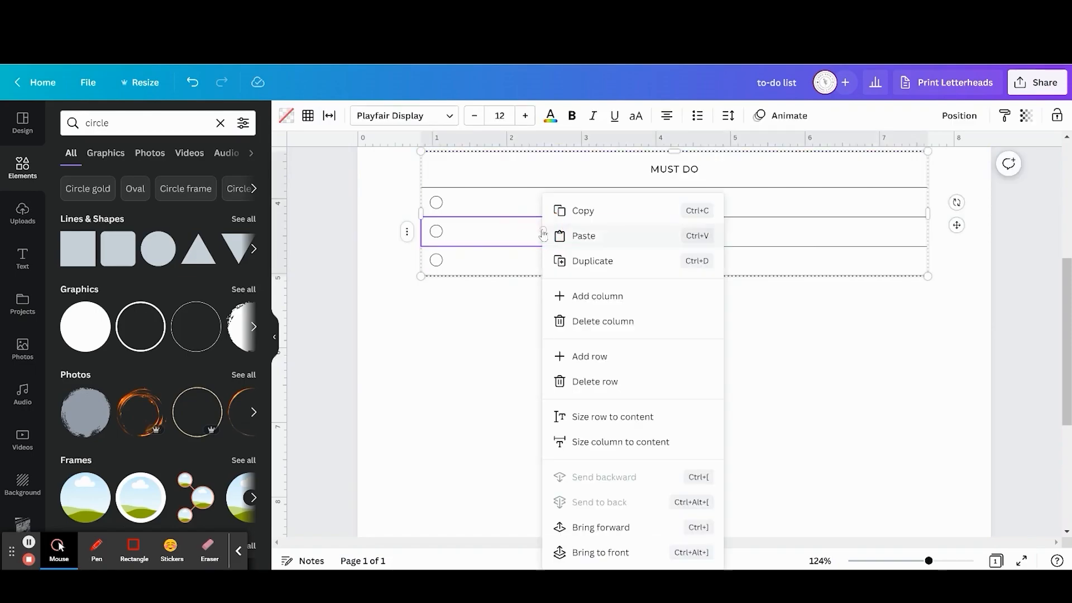
left_click(618, 358)
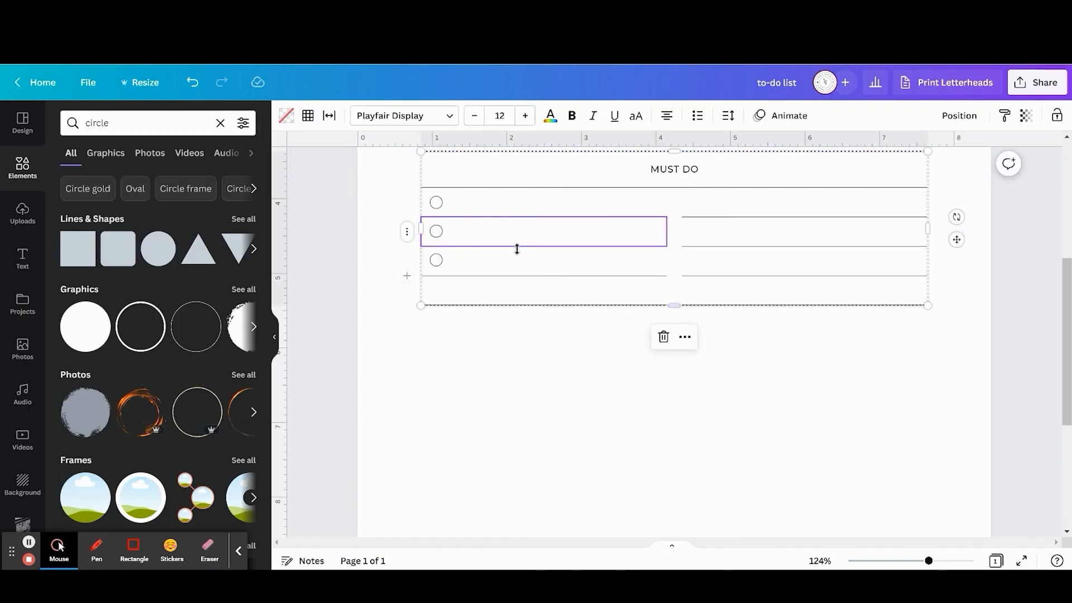
left_click(523, 267)
right_click(523, 267)
left_click(598, 355)
left_click(506, 290)
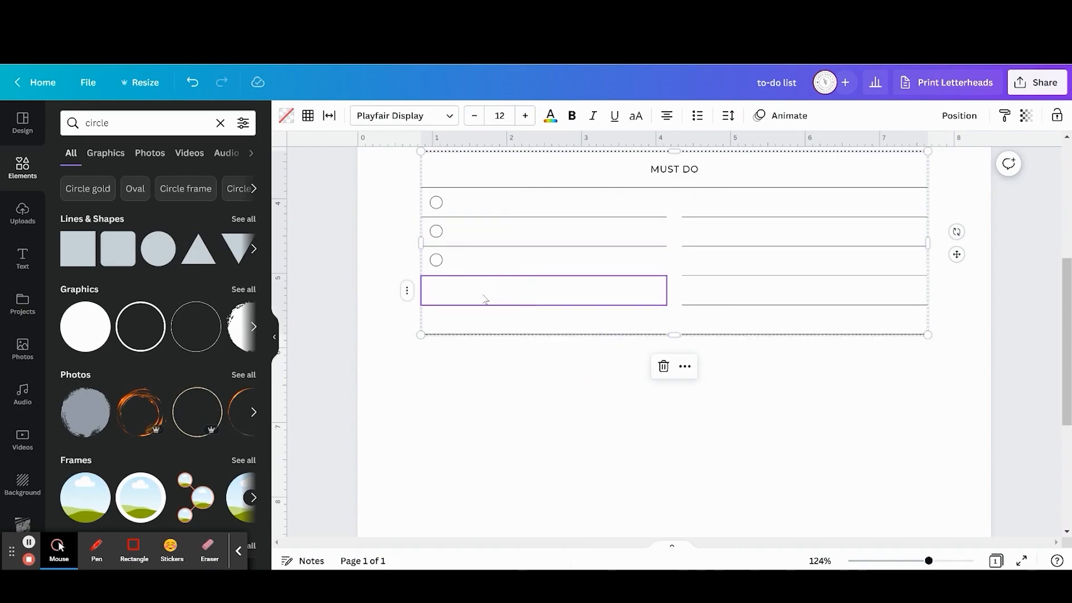
left_click(408, 336)
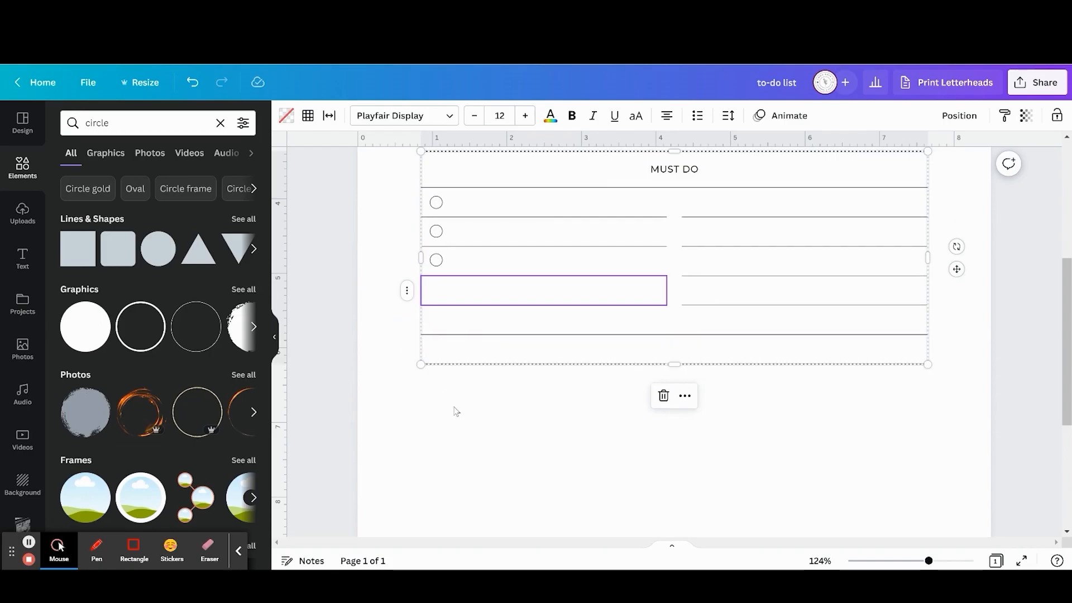
key("ctrl+z")
left_click(537, 411)
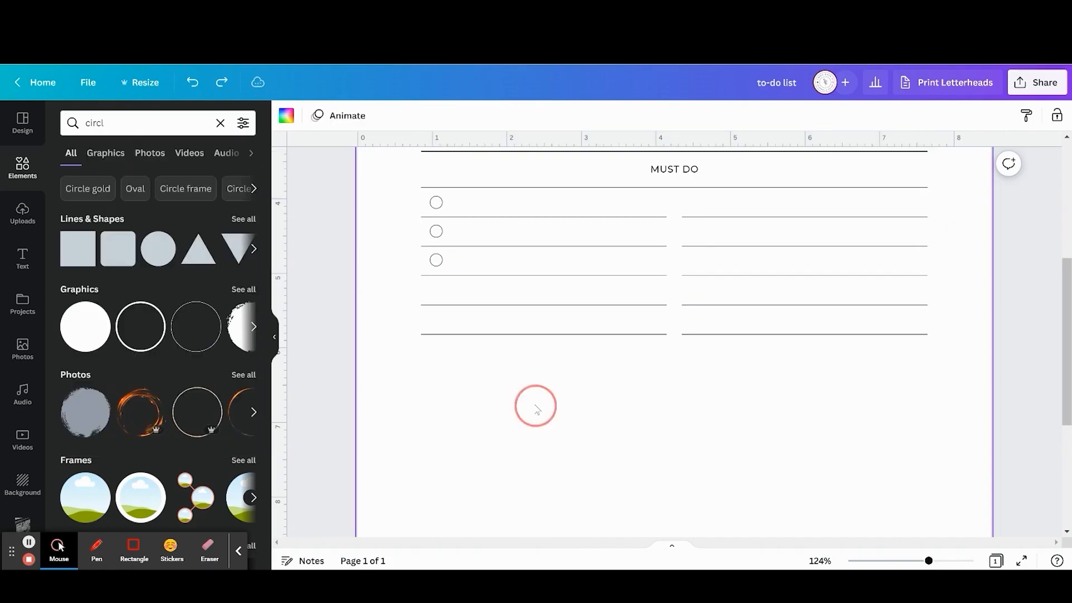
- Add four more rows to the lower table below the circle rows, keeping its split-line layout
right_click(500, 286)
left_click(594, 356)
right_click(538, 319)
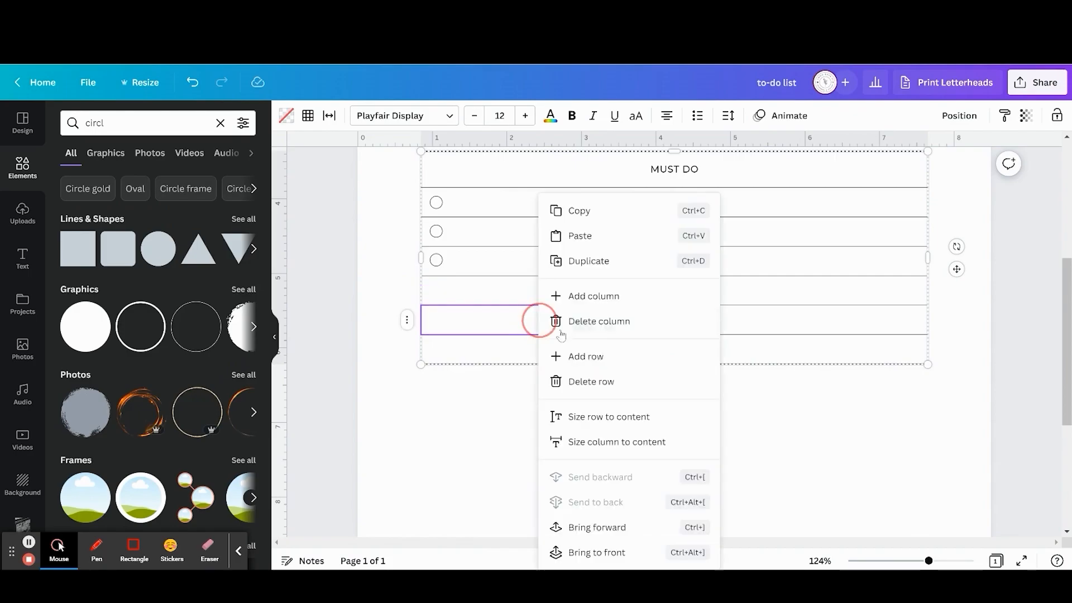
left_click(618, 364)
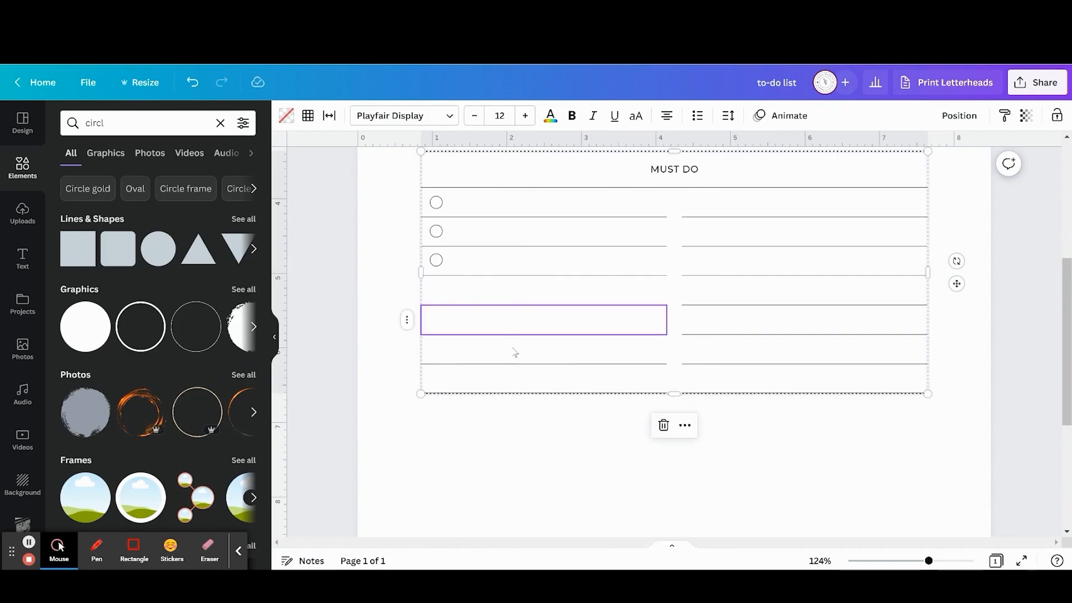
right_click(513, 352)
left_click(597, 366)
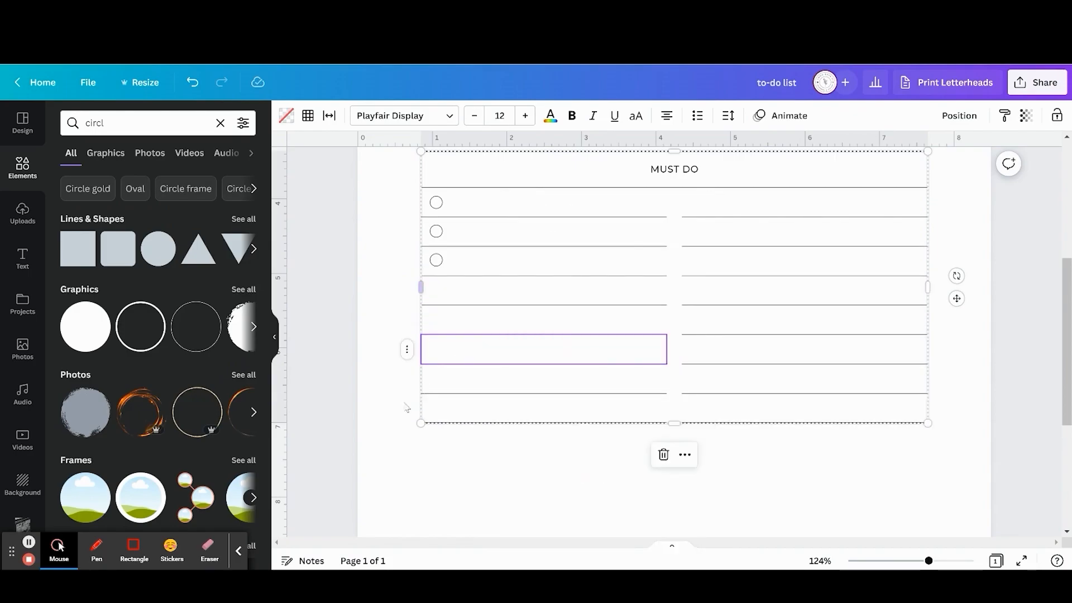
right_click(522, 358)
left_click(587, 353)
- Add one more row near the end of the lower table for a total of ten rows under the heading
scroll(586, 358, "down", 4)
scroll(586, 359, "up", 2)
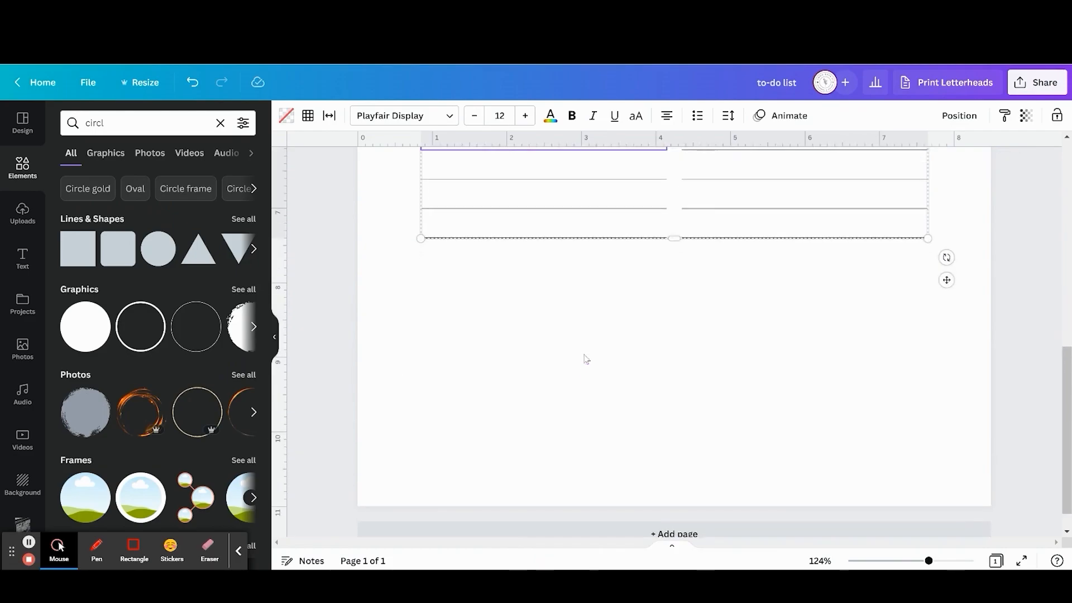
scroll(543, 407, "down", 1)
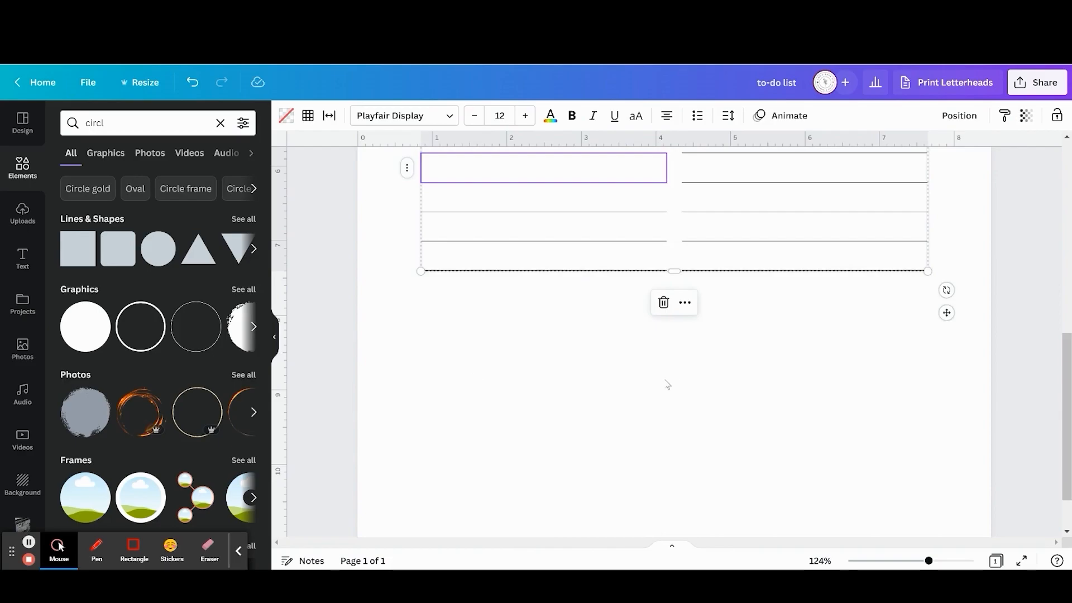
scroll(669, 383, "up", 2)
left_click(537, 325)
right_click(514, 321)
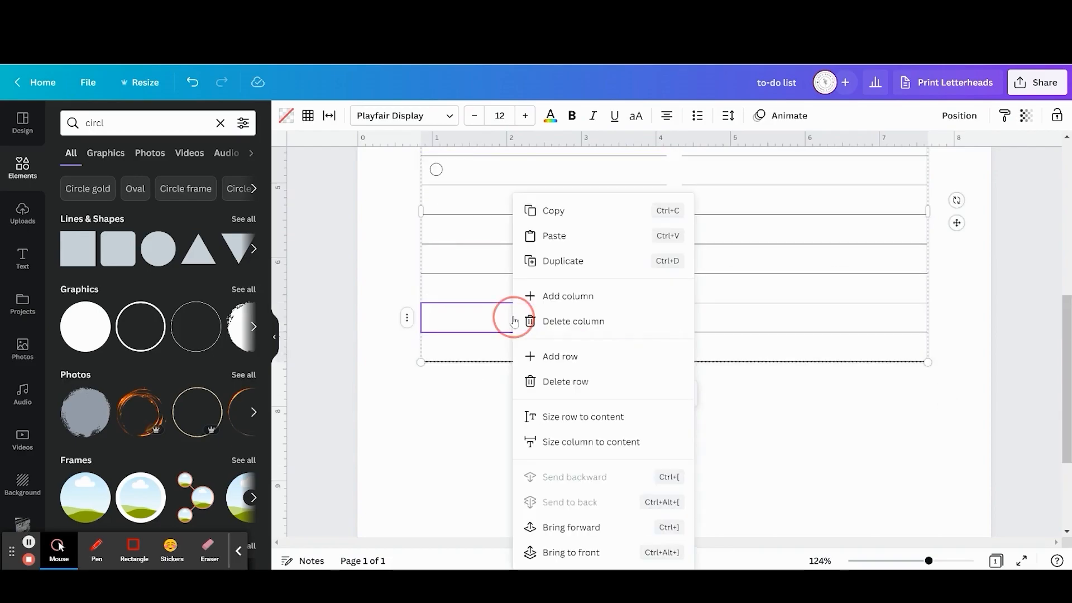
left_click(585, 354)
scroll(581, 356, "down", 3)
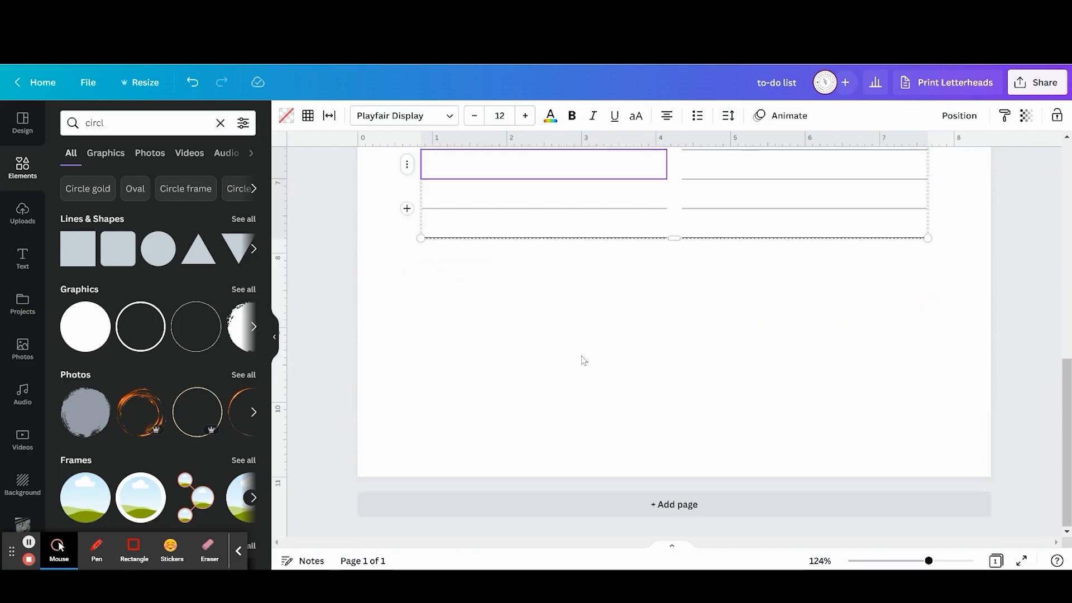
scroll(582, 356, "up", 6)
scroll(581, 355, "down", 1)
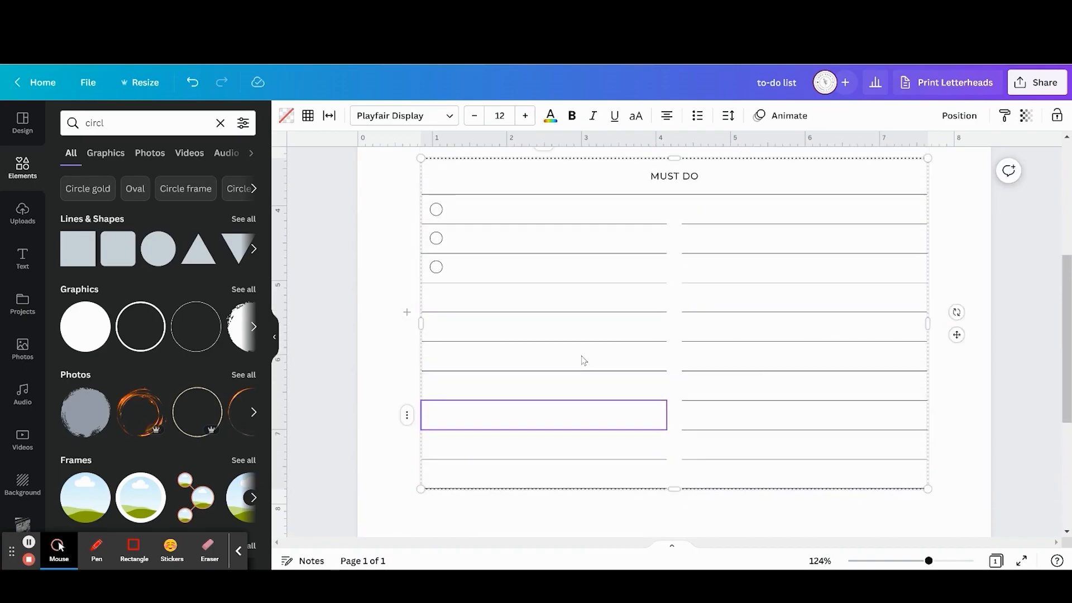
- Duplicate the lower table's three circles twice, placing the copies in the next six rows of the first column
left_click(372, 233)
left_click(436, 210)
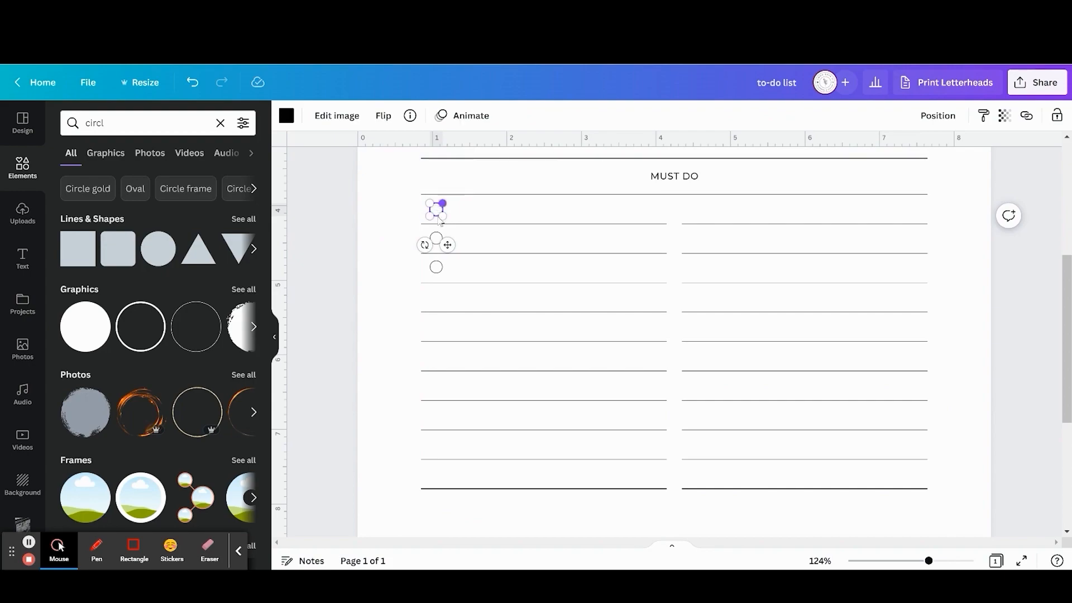
left_click(436, 237, "shift")
left_click(437, 268, "shift")
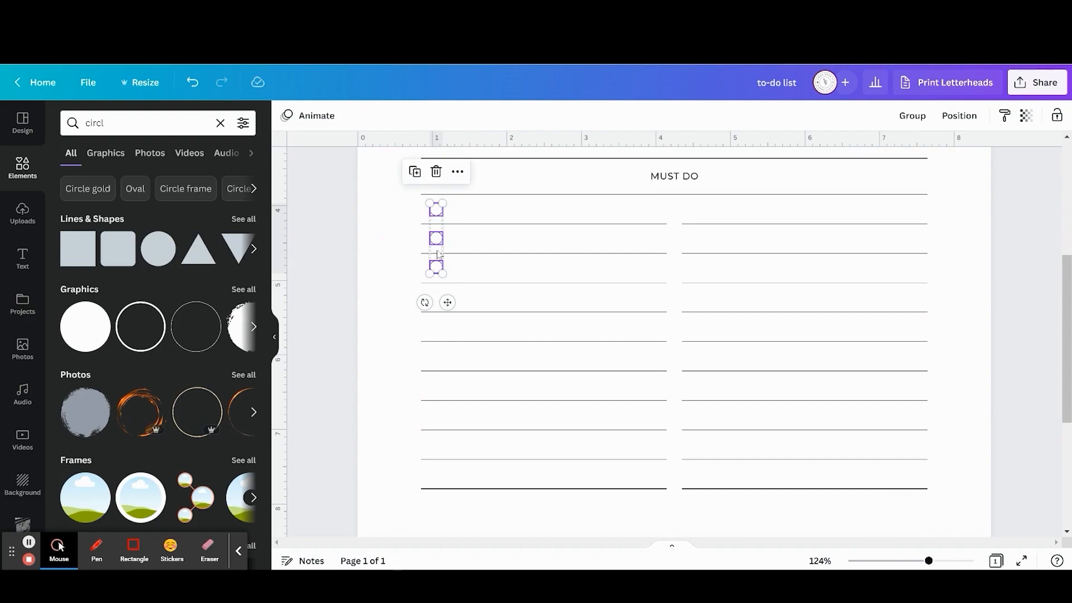
left_click(414, 172)
left_click_drag(461, 316, 453, 394)
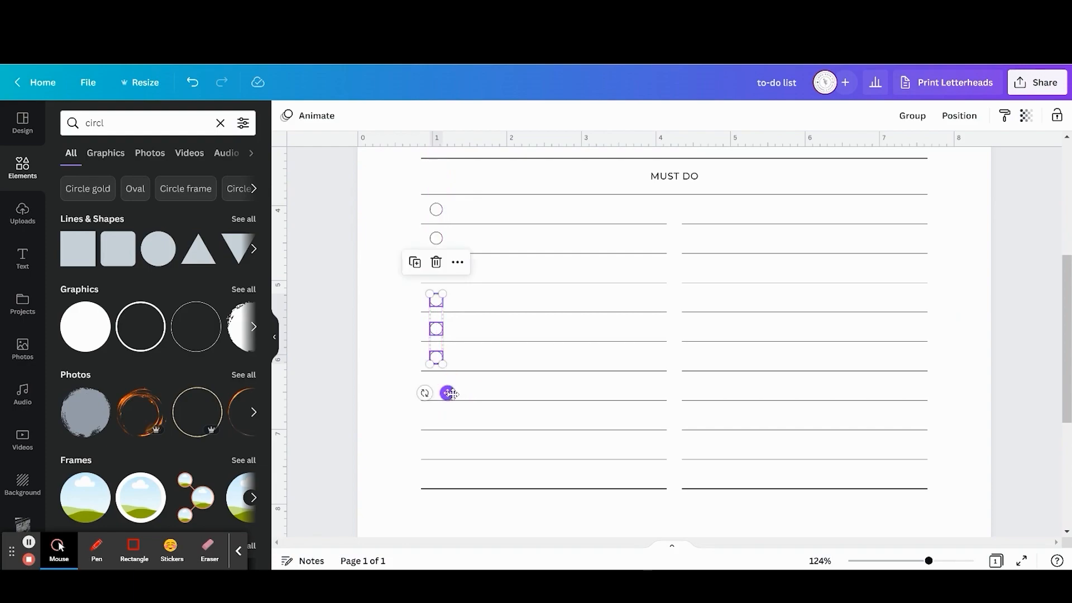
left_click(415, 262)
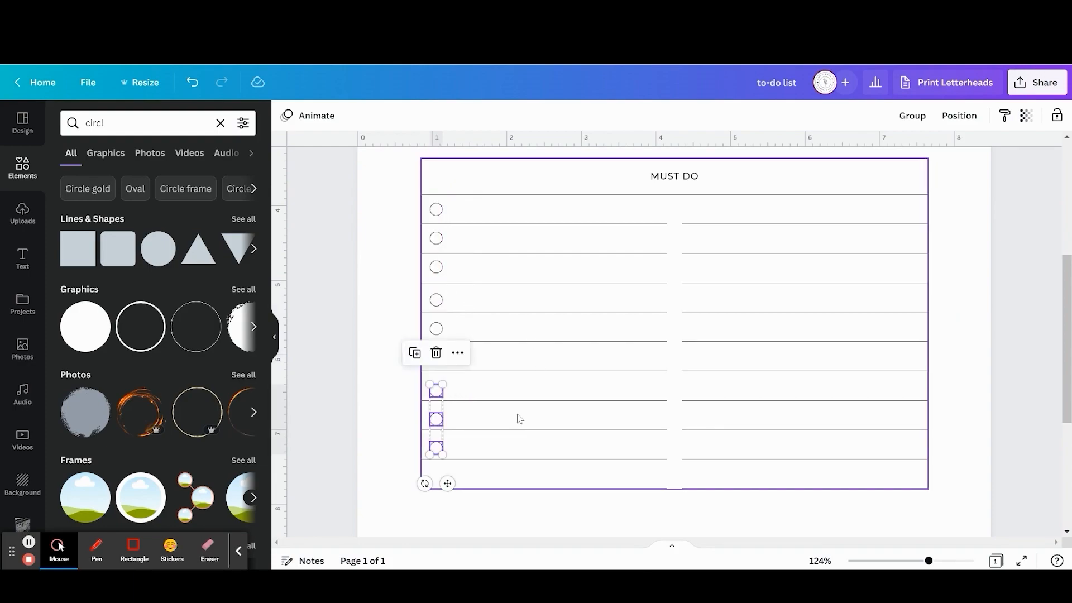
- Duplicate the lowest circle and centre the copy vertically in the lower table's last row, in line with the circles above
left_click(371, 438)
left_click(438, 446)
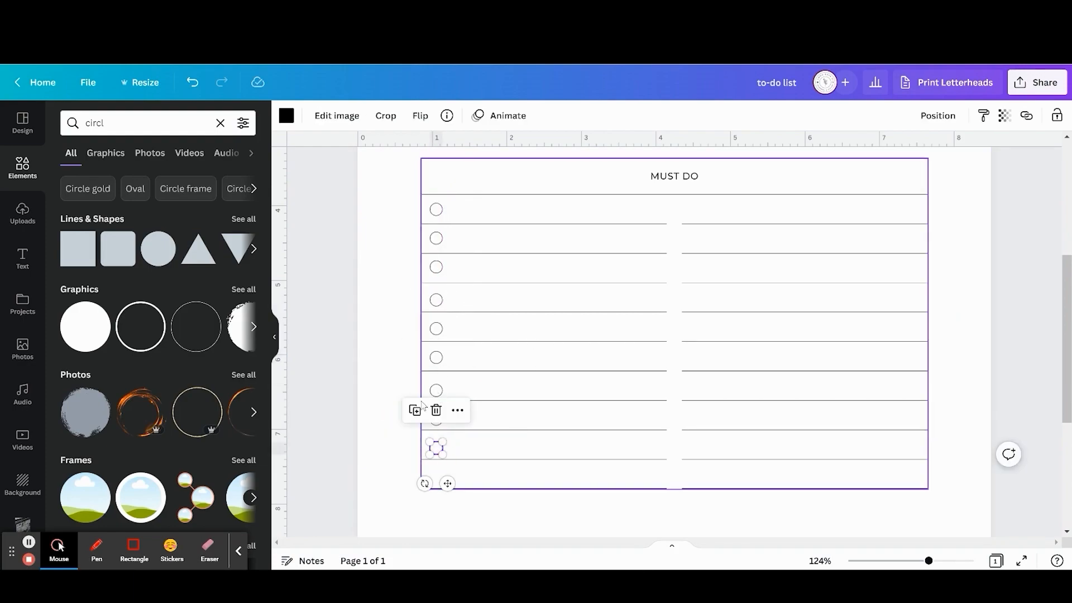
left_click(415, 410)
left_click_drag(460, 496, 445, 509)
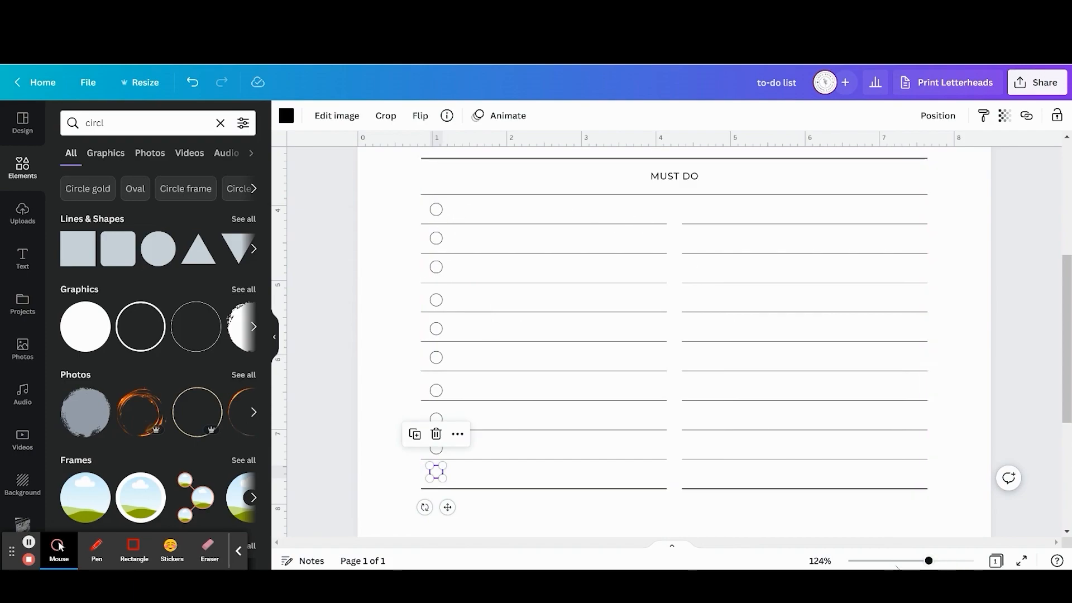
scroll(689, 499, "up", 5)
scroll(560, 505, "left", 6)
scroll(560, 506, "down", 1)
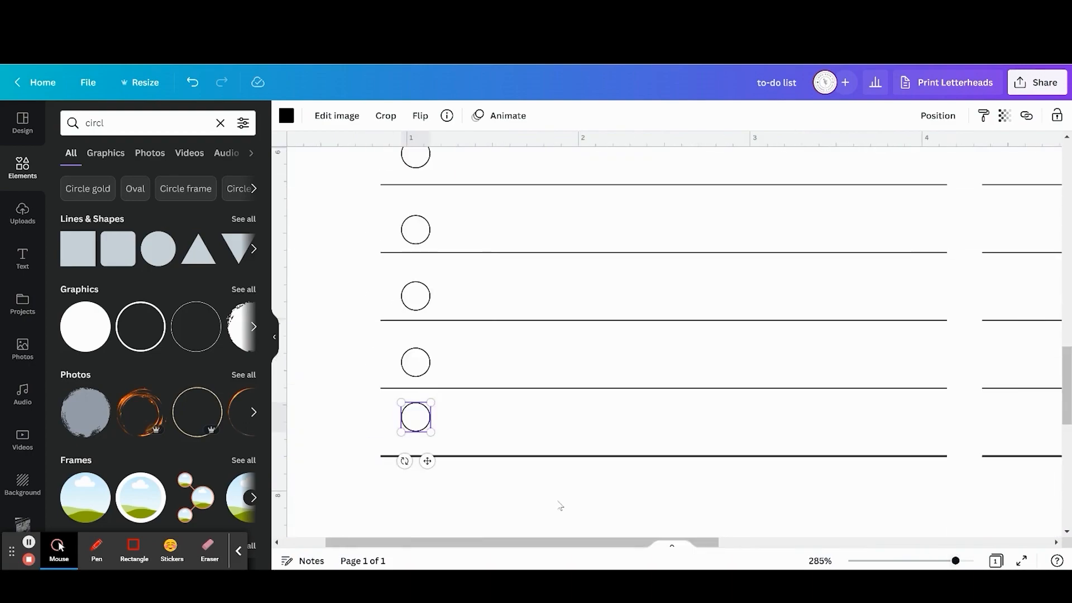
left_click(372, 377)
left_click_drag(502, 377, 501, 382)
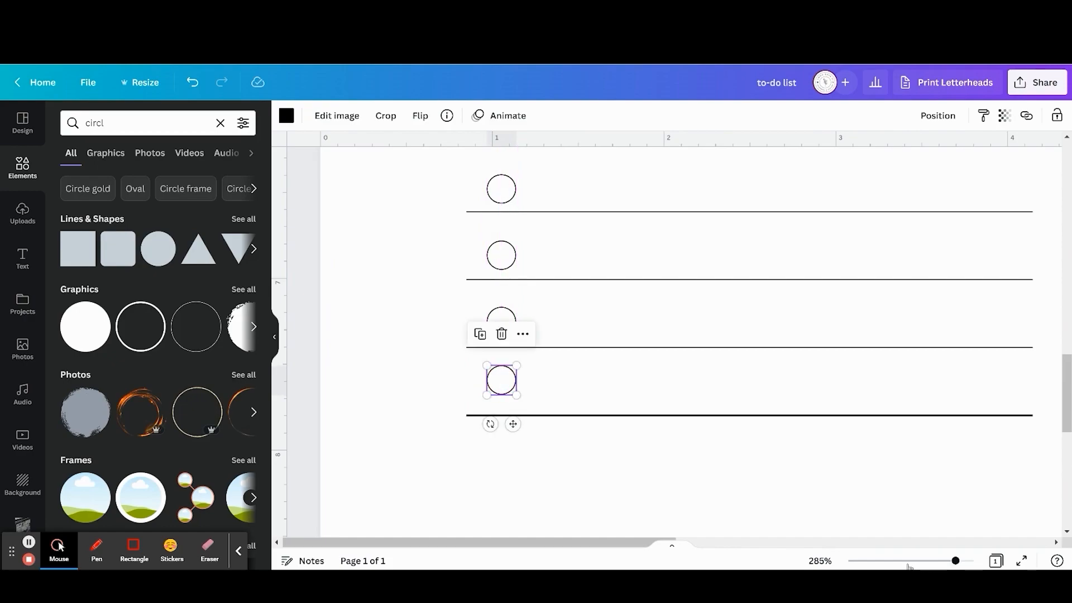
- Select all ten circles in the lower table's first column and space them evenly vertically
left_click(909, 562)
scroll(521, 297, "up", 1)
left_click(512, 279)
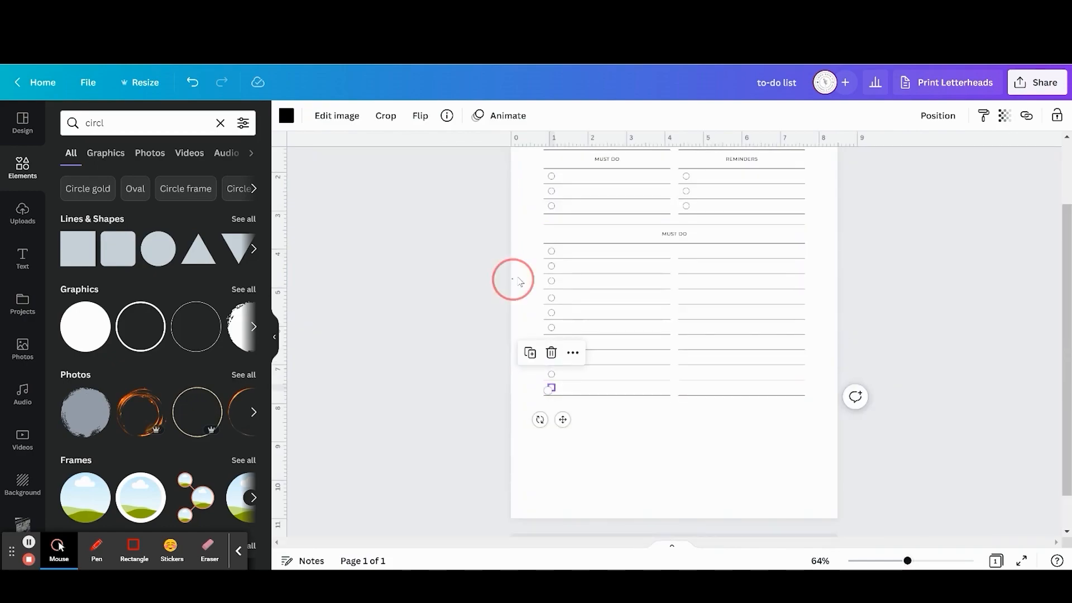
left_click(552, 267)
left_click(551, 282, "shift")
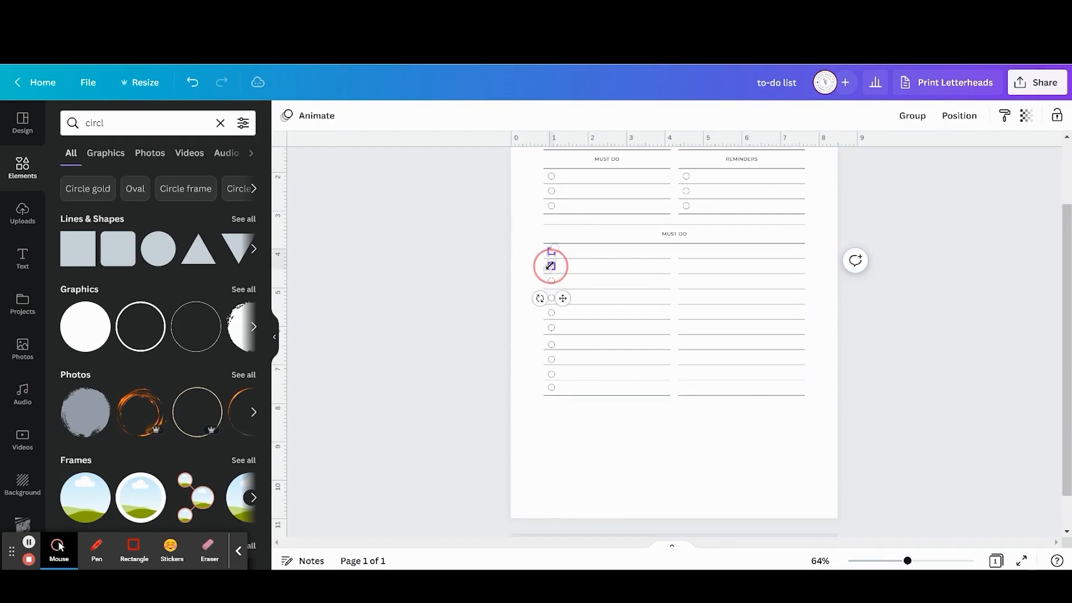
left_click(551, 297, "shift")
left_click(551, 313, "shift")
left_click(552, 328, "shift")
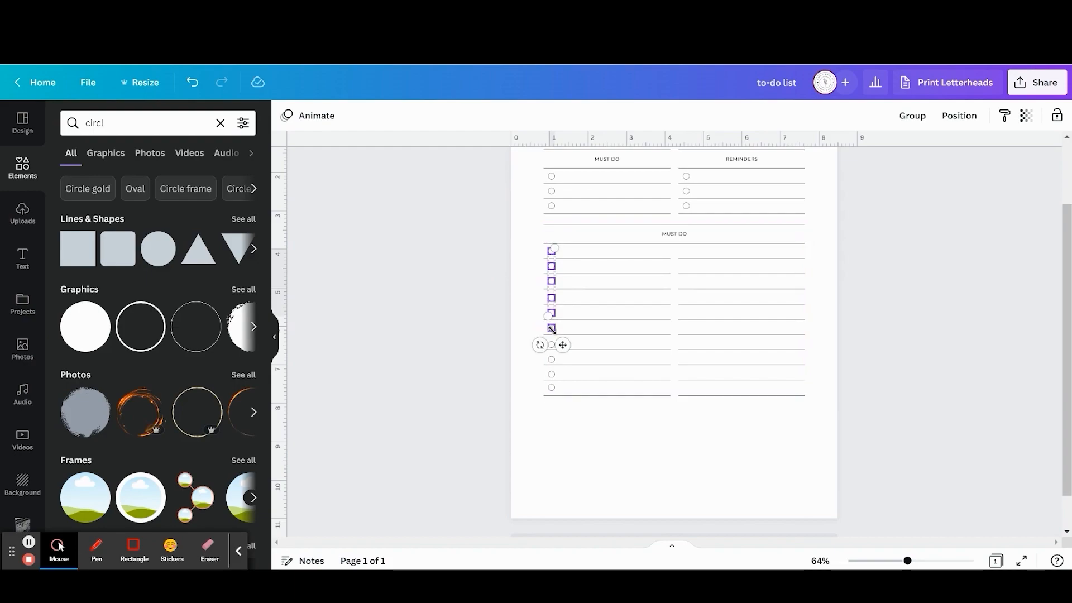
left_click(551, 345, "shift")
left_click(551, 360, "shift")
left_click(552, 375, "shift")
left_click(551, 388, "shift")
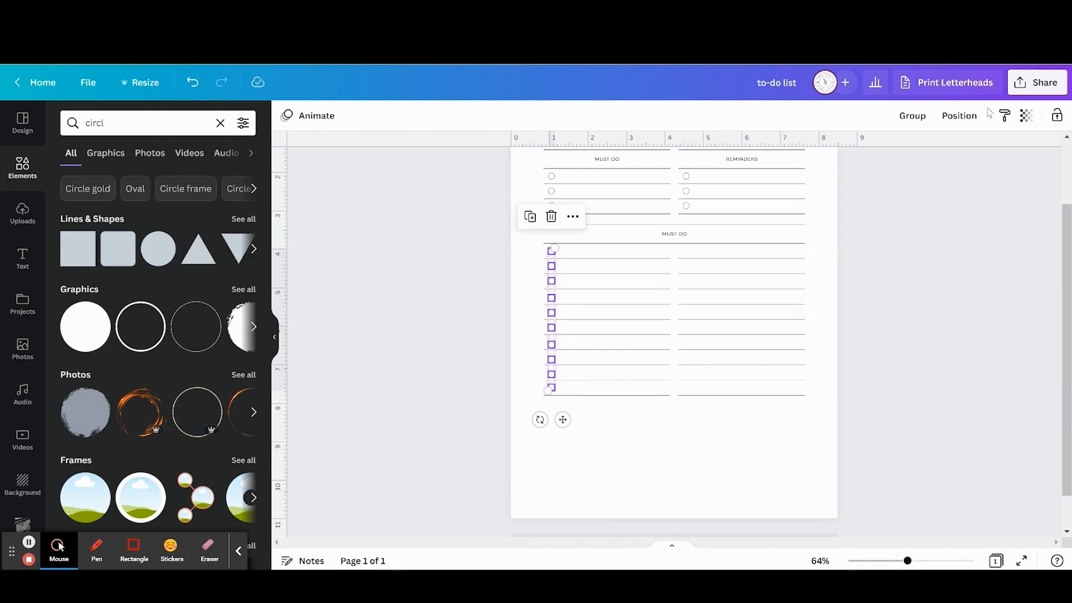
left_click(960, 115)
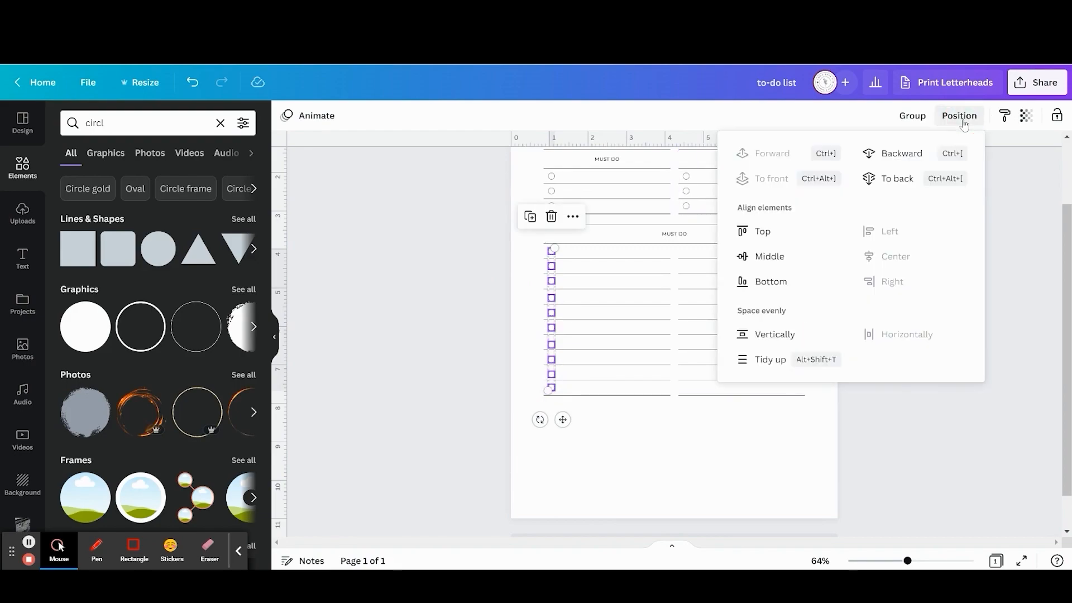
left_click(774, 334)
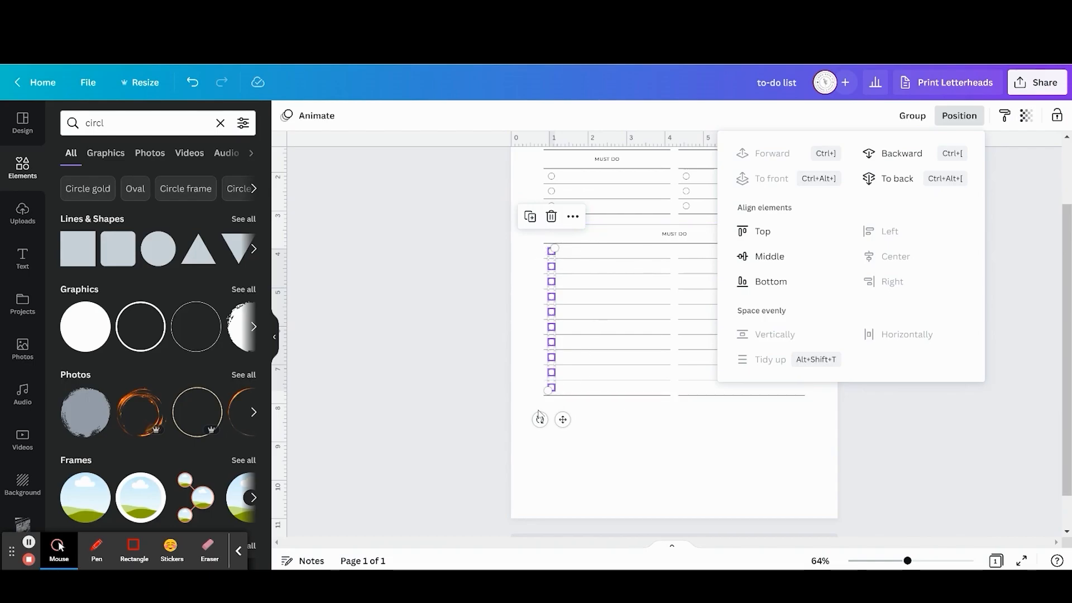
left_click(643, 449)
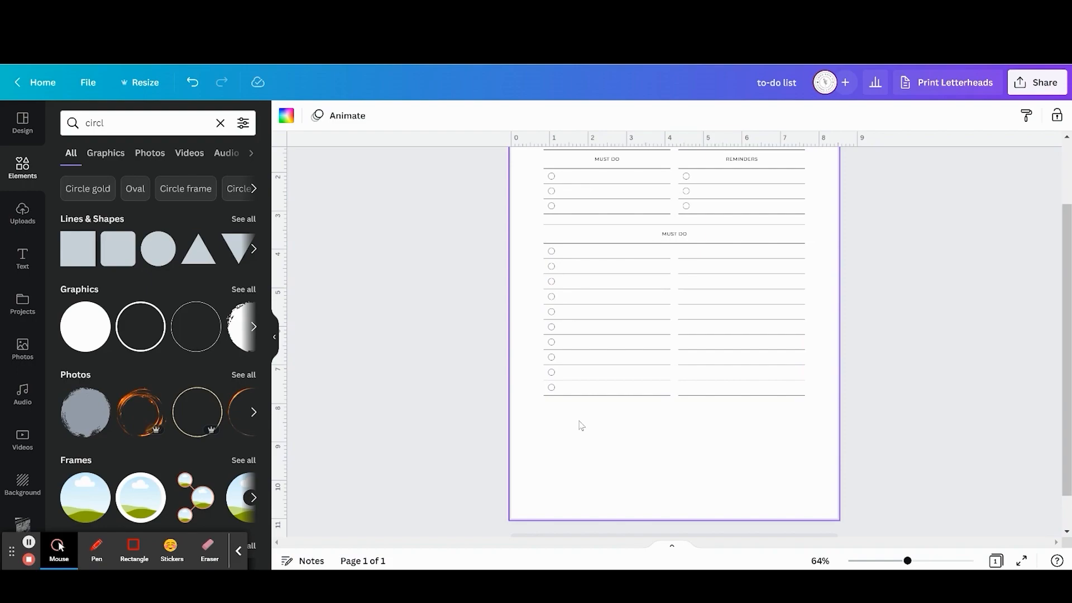
- Duplicate the column of ten circles and place the copy at the start of the lower table's second writing column
left_click(552, 252)
left_click(552, 267, "shift")
left_click(552, 282, "shift")
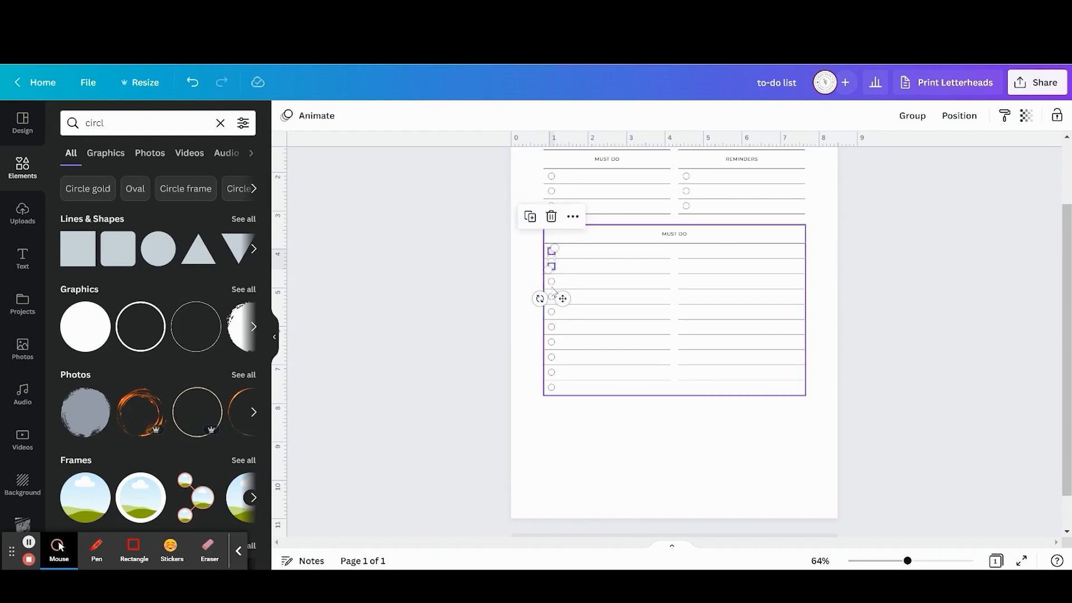
left_click(552, 297, "shift")
left_click(552, 312, "shift")
left_click(552, 327, "shift")
left_click(552, 342, "shift")
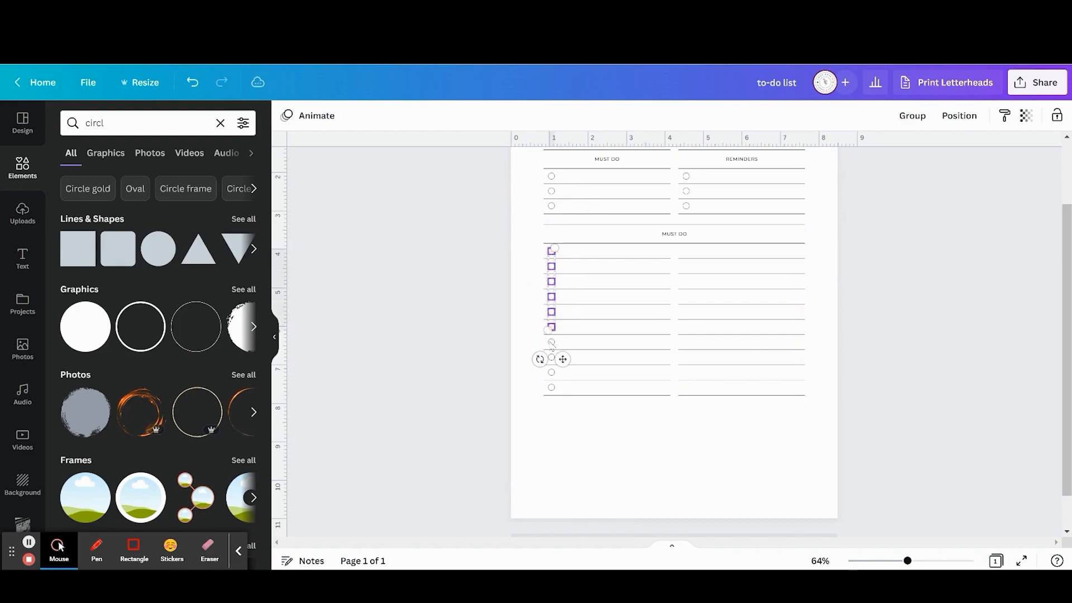
left_click(551, 357, "shift")
left_click(552, 372, "shift")
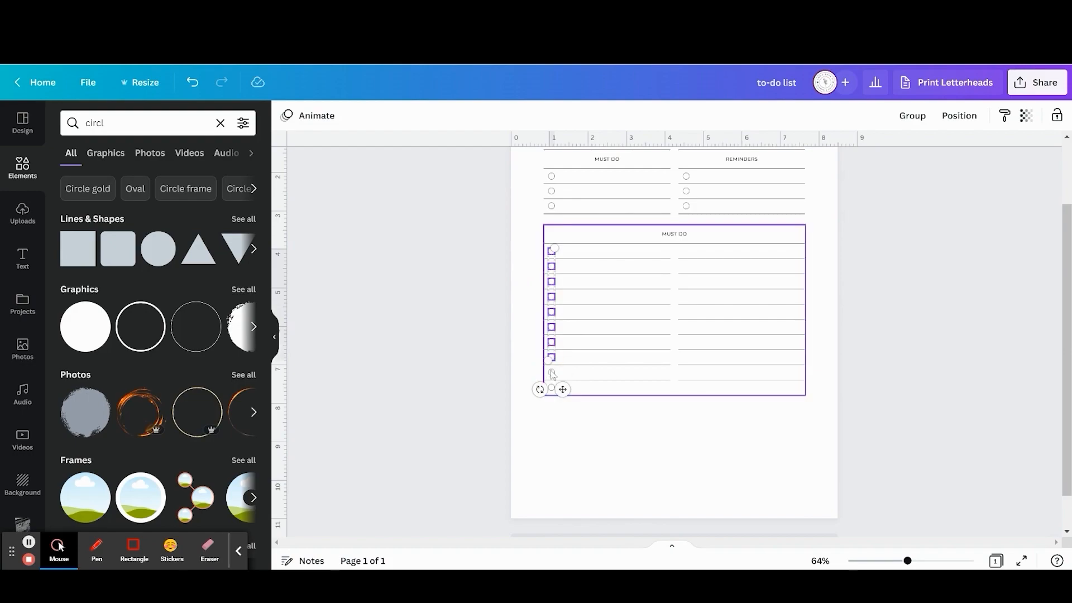
left_click(551, 388, "shift")
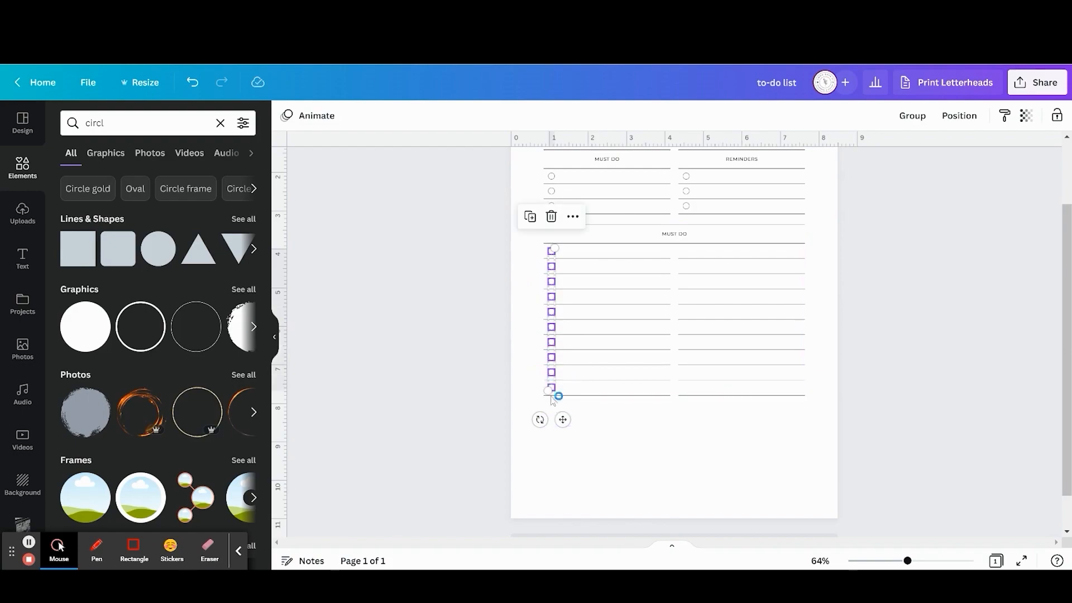
left_click(537, 223)
left_click_drag(569, 426, 703, 422)
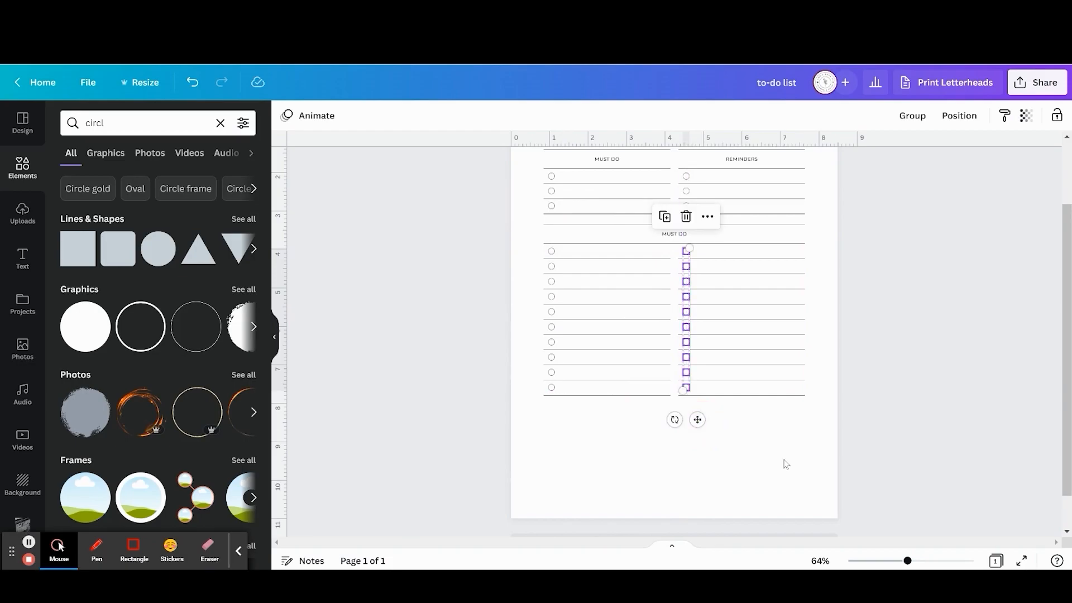
left_click(786, 465)
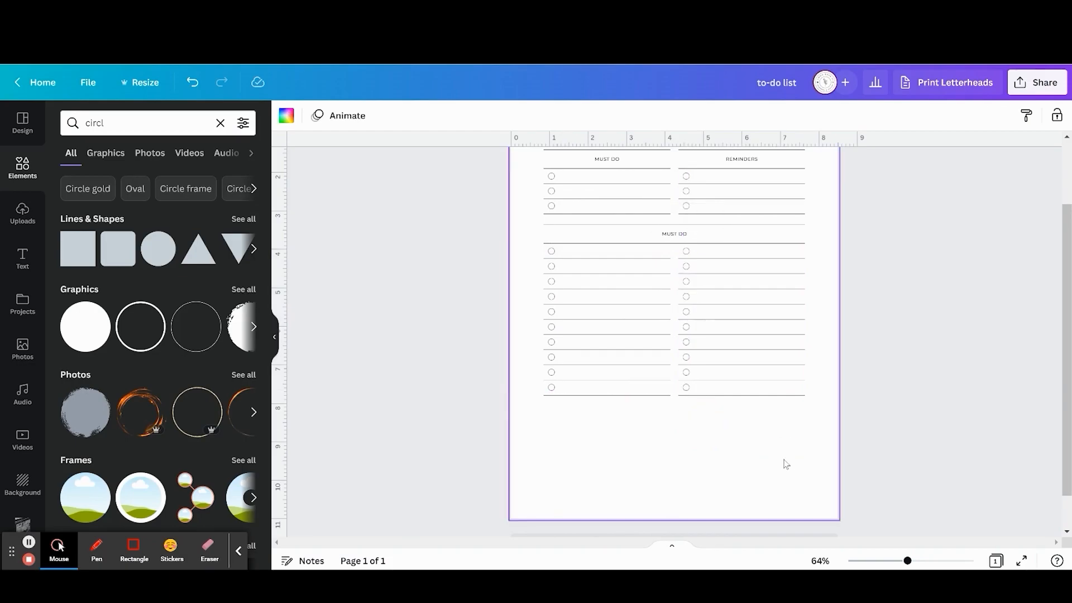
- Change the lower table's heading to "It'd be nice to do these, too"
left_click(687, 237)
double_click(697, 232)
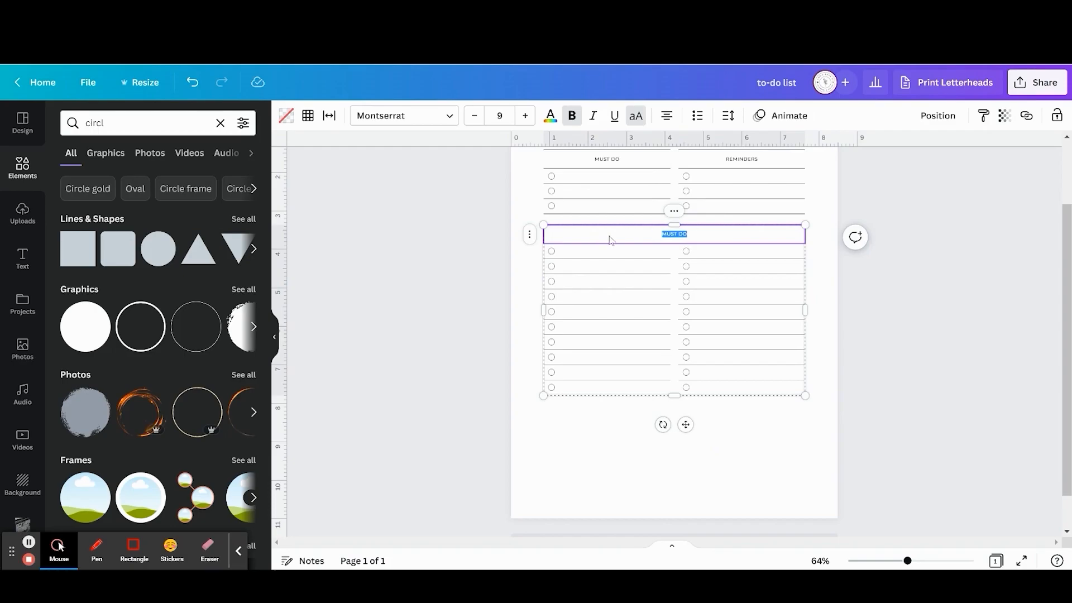
type("IT'd be nice to do these.")
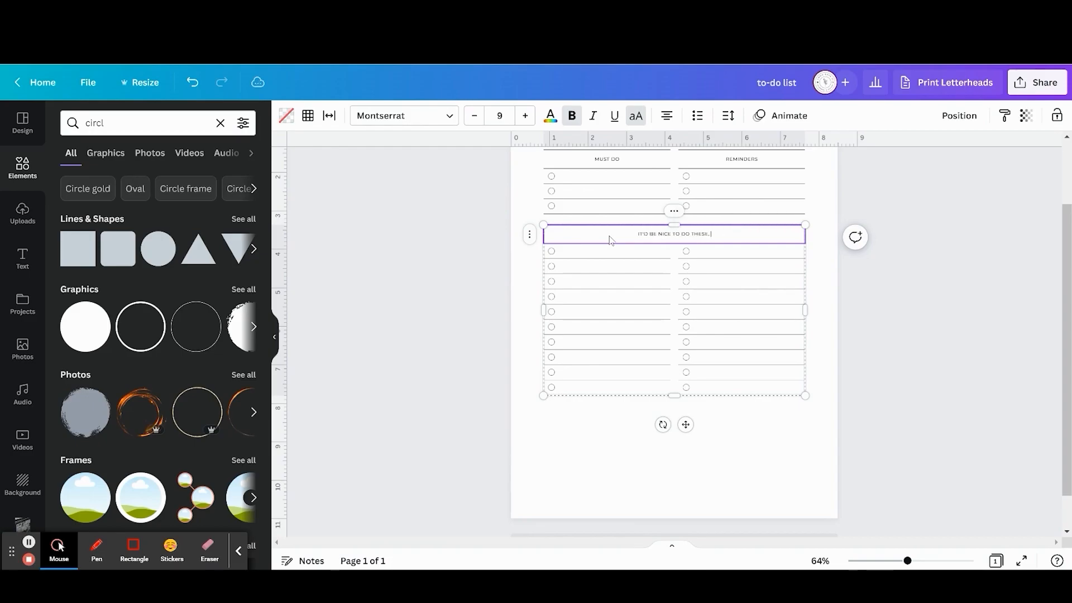
key("BackSpace")
type(", too")
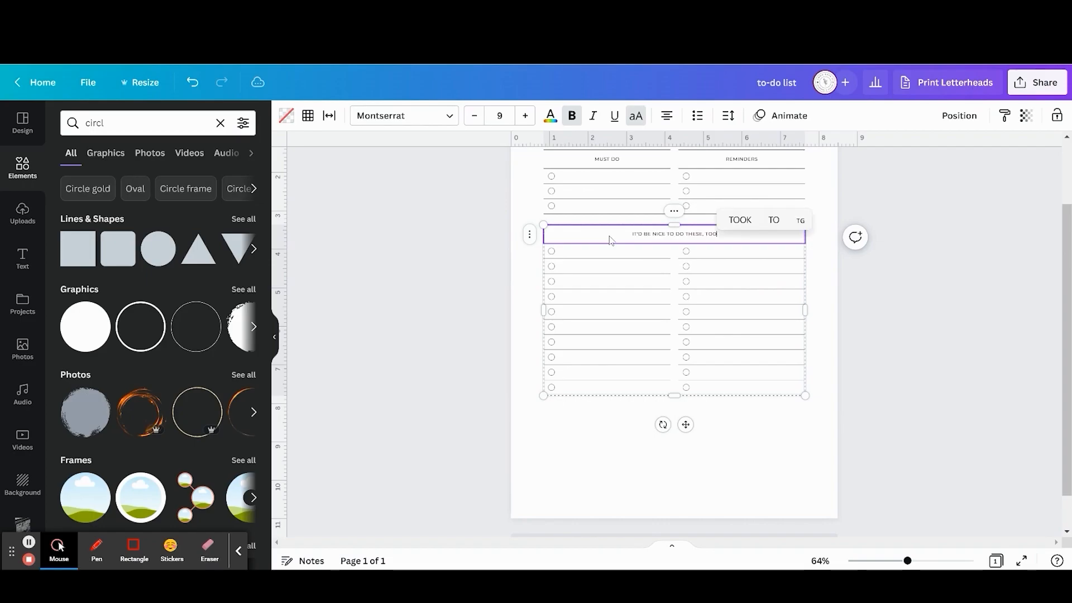
left_click(765, 461)
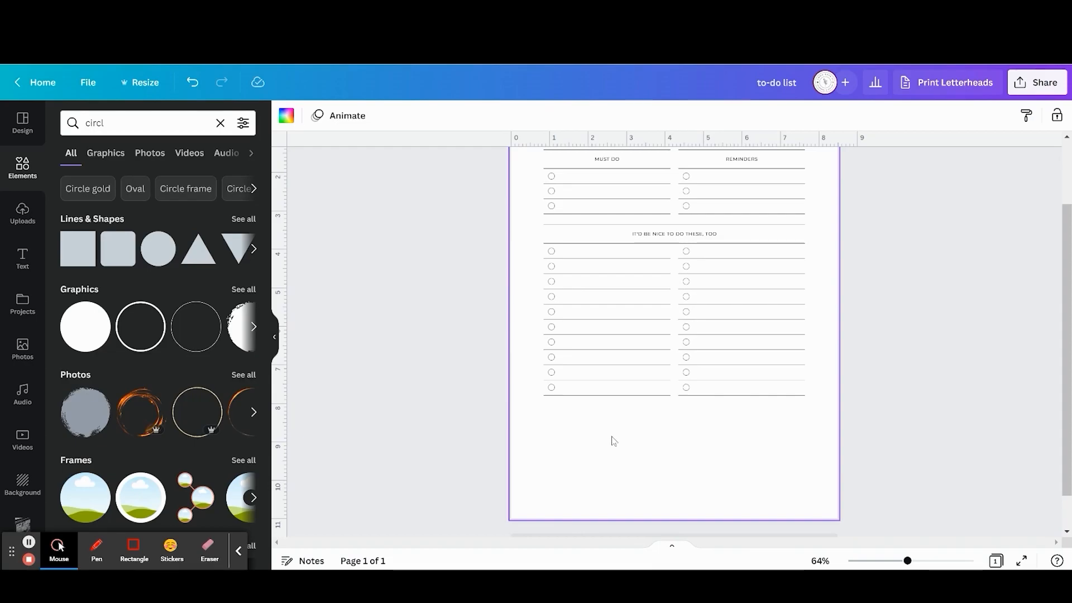
scroll(614, 441, "down", 1)
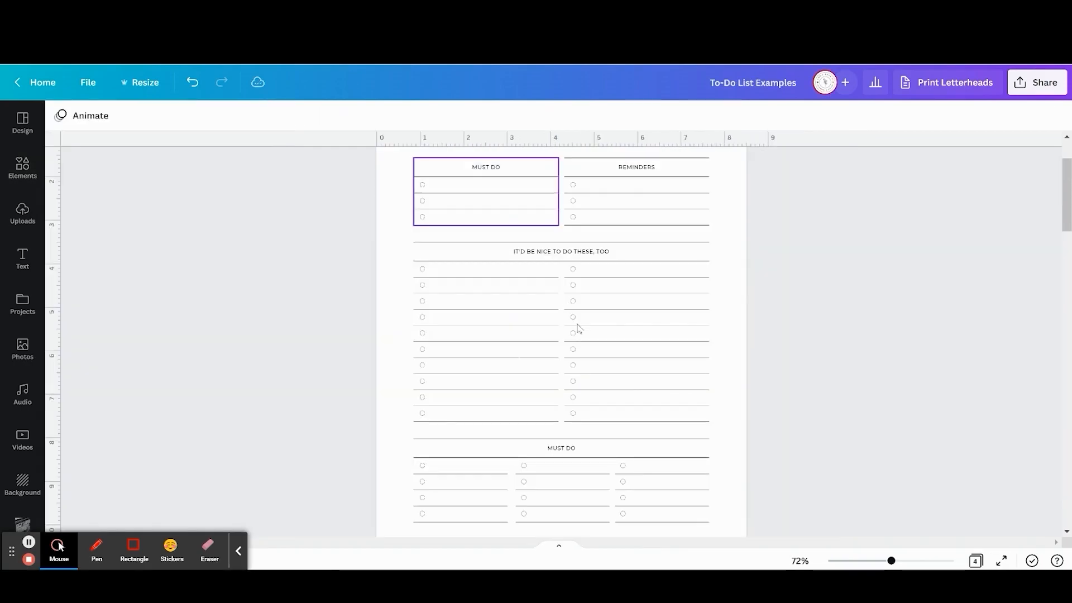
scroll(577, 326, "down", 10)
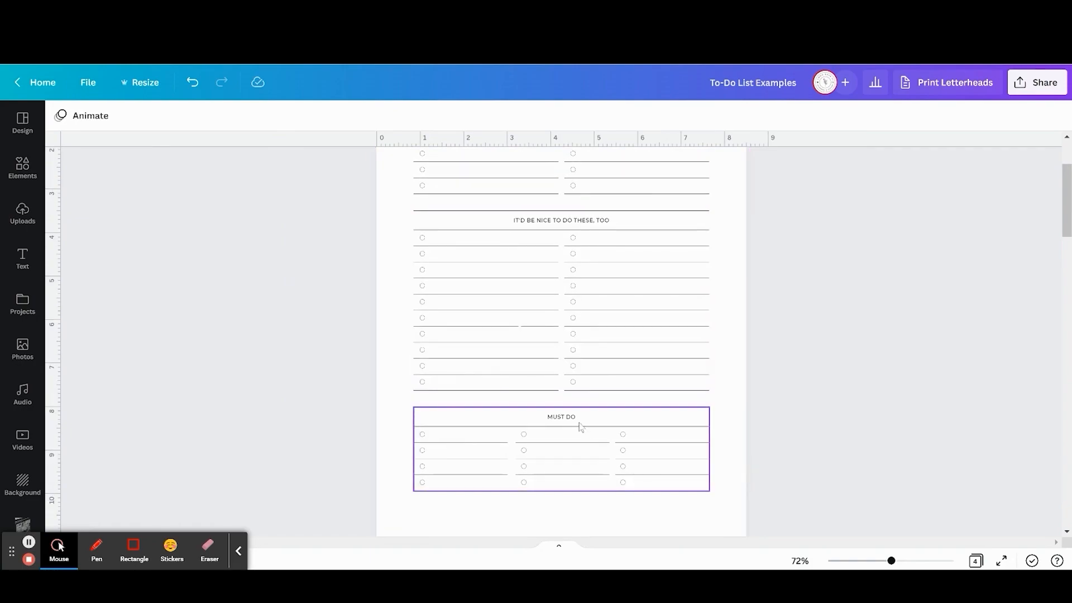
- Change the bottom three-column table's heading in the To-Do List Examples design to "When I get to it"
left_click(561, 422)
double_click(561, 422)
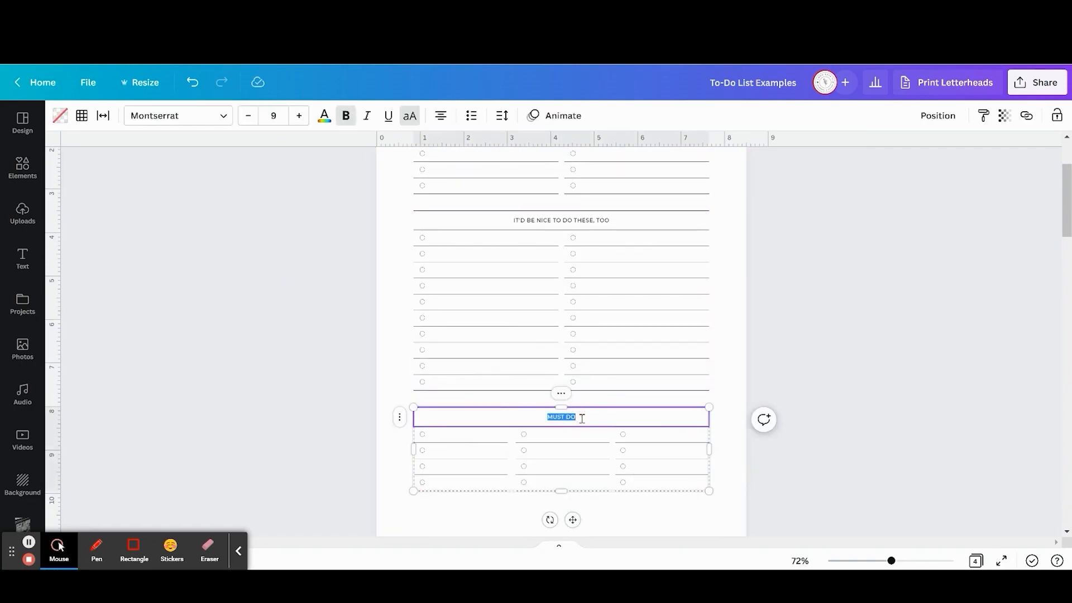
type("WHEN I GET OT IT")
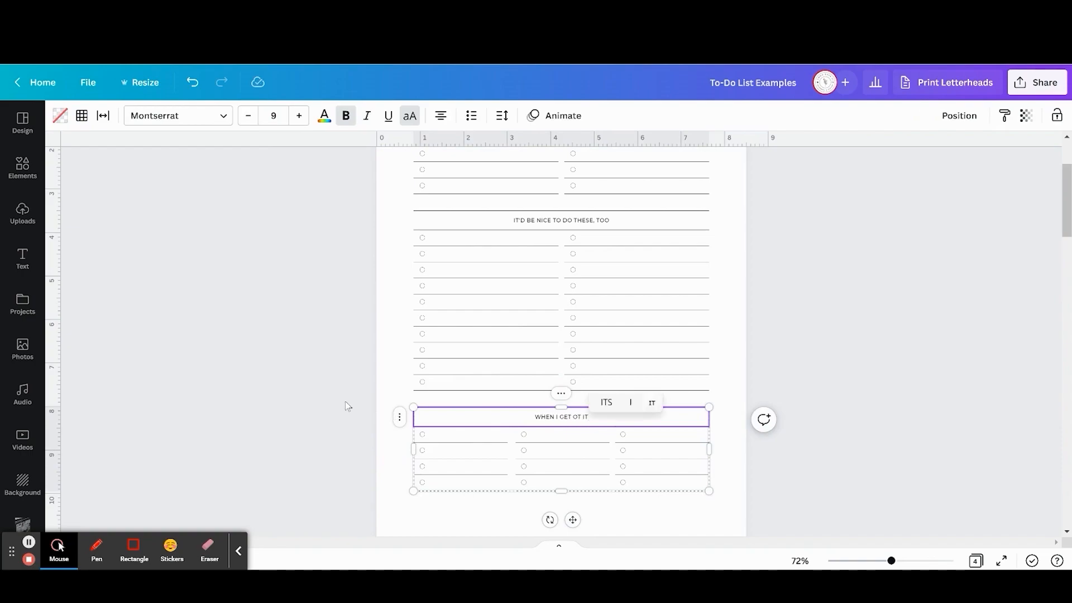
left_click(338, 402)
left_click(580, 419)
double_click(581, 420)
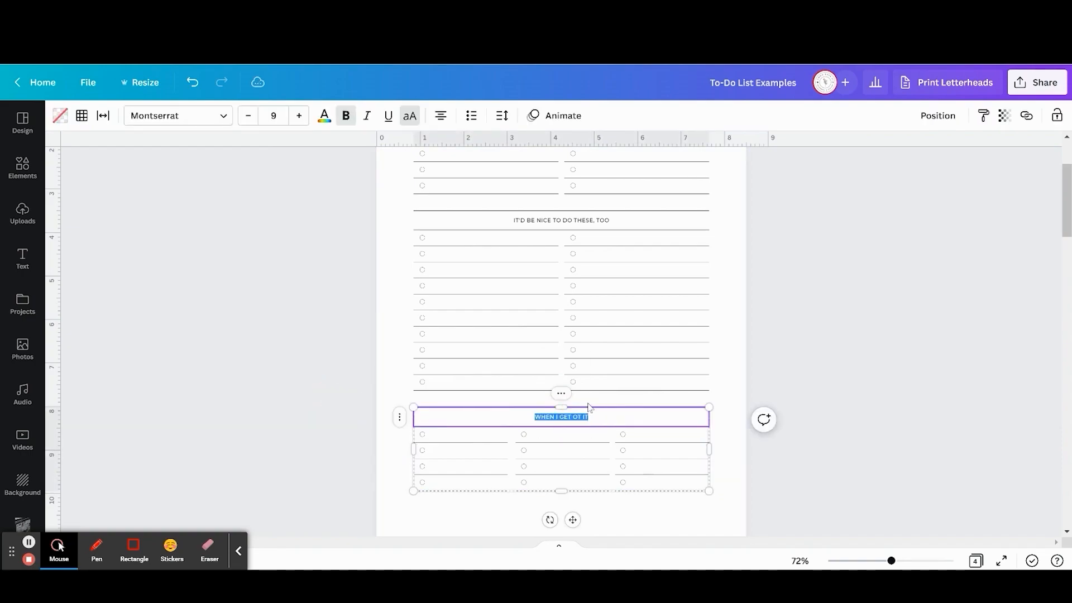
left_click(577, 418)
key("BackSpace")
type("O")
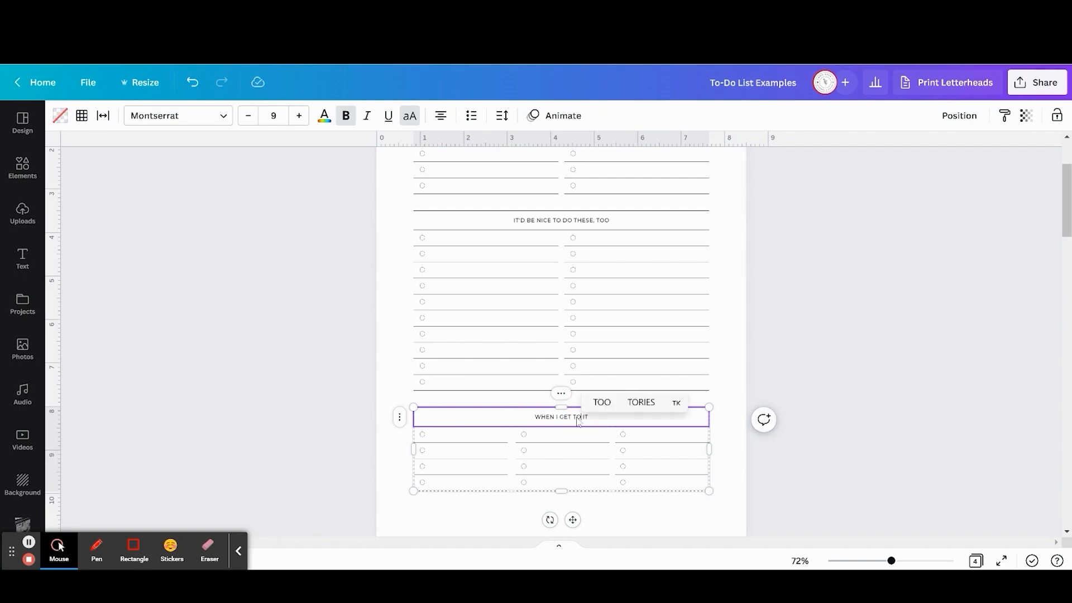
left_click(297, 408)
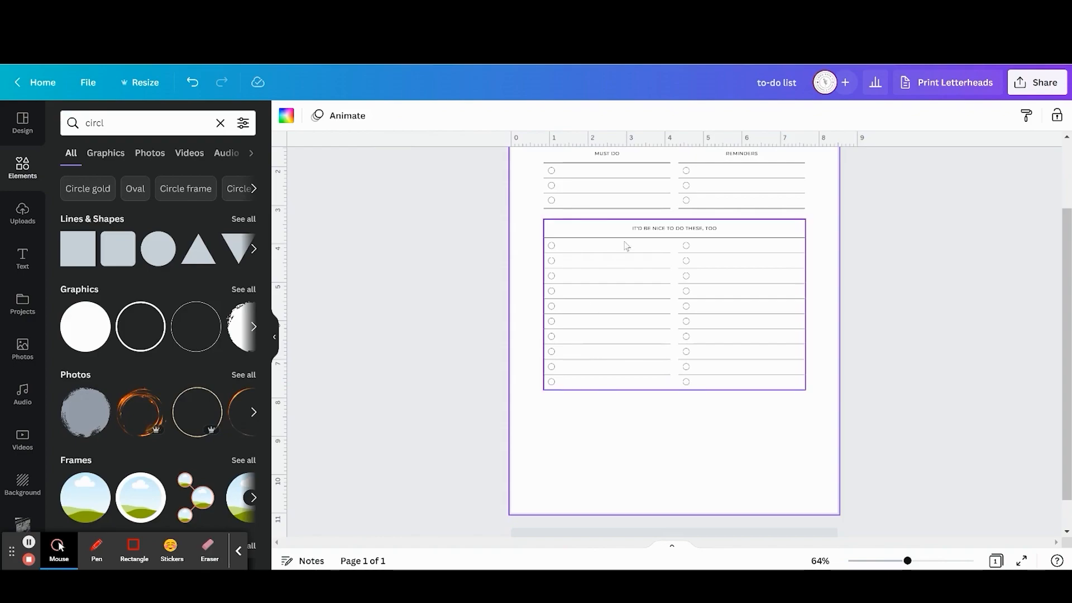
- In the to-do list design, duplicate the Must Do table with its three circles and place the copy below the wide table, aligned to its left edge
scroll(563, 325, "up", 1)
left_click_drag(537, 161, 578, 220)
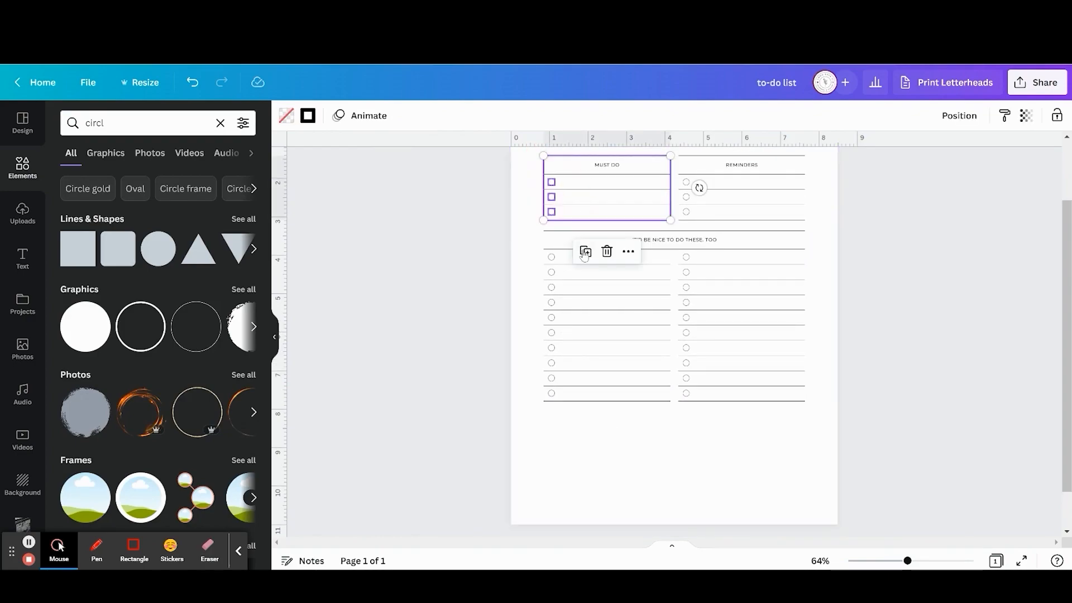
left_click_drag(610, 170, 605, 423)
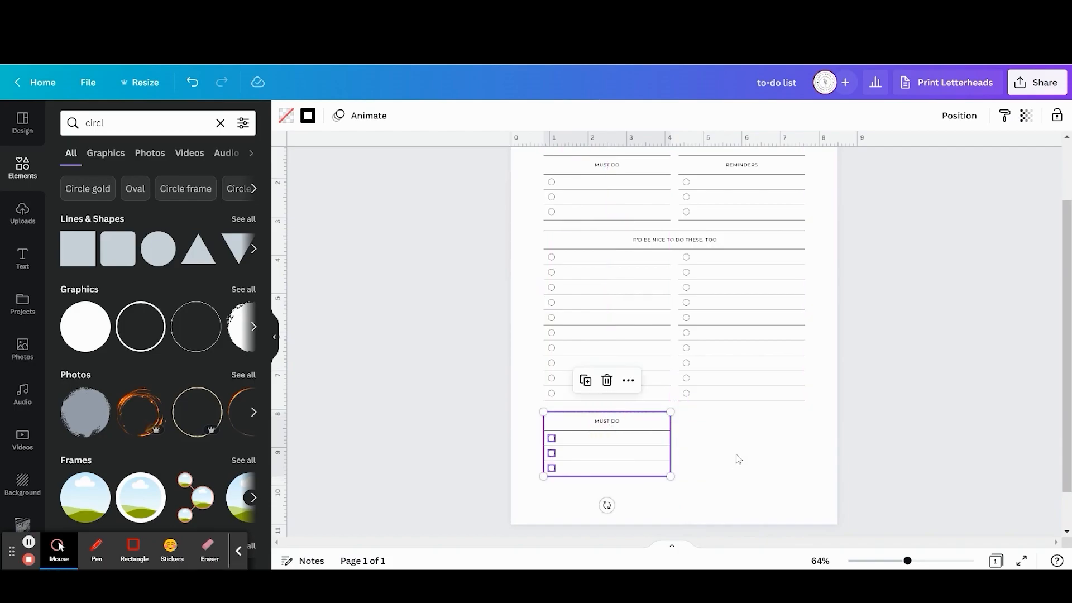
- Widen the copied Must Do table to match the full width of the table above it
left_click(737, 452)
left_click(670, 443)
left_click_drag(670, 444, 807, 446)
left_click(827, 415)
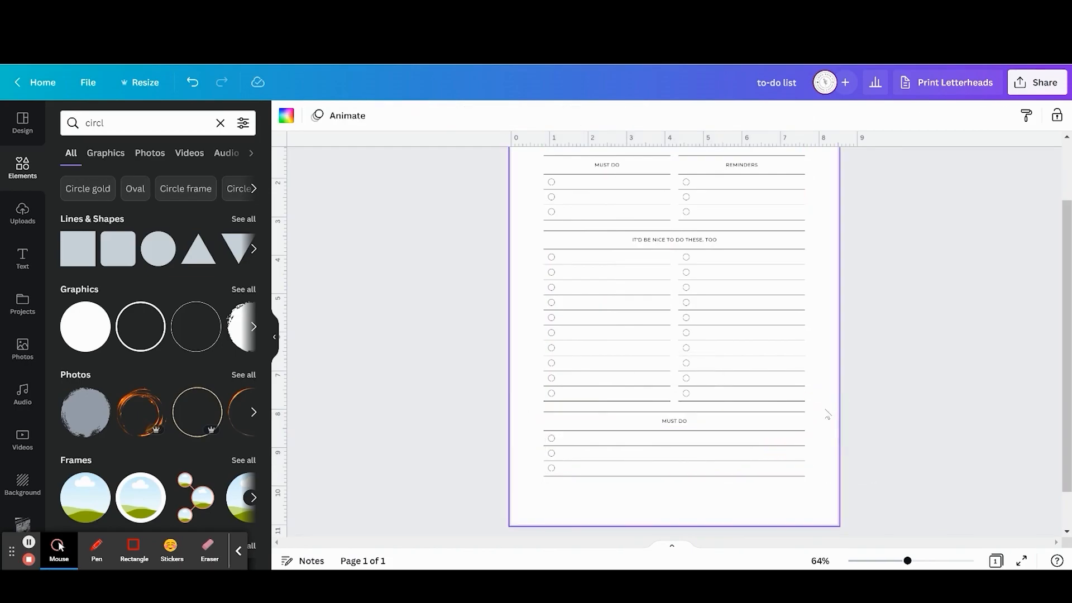
- Add four columns to the bottom Must Do table so that it has five
left_click(785, 427)
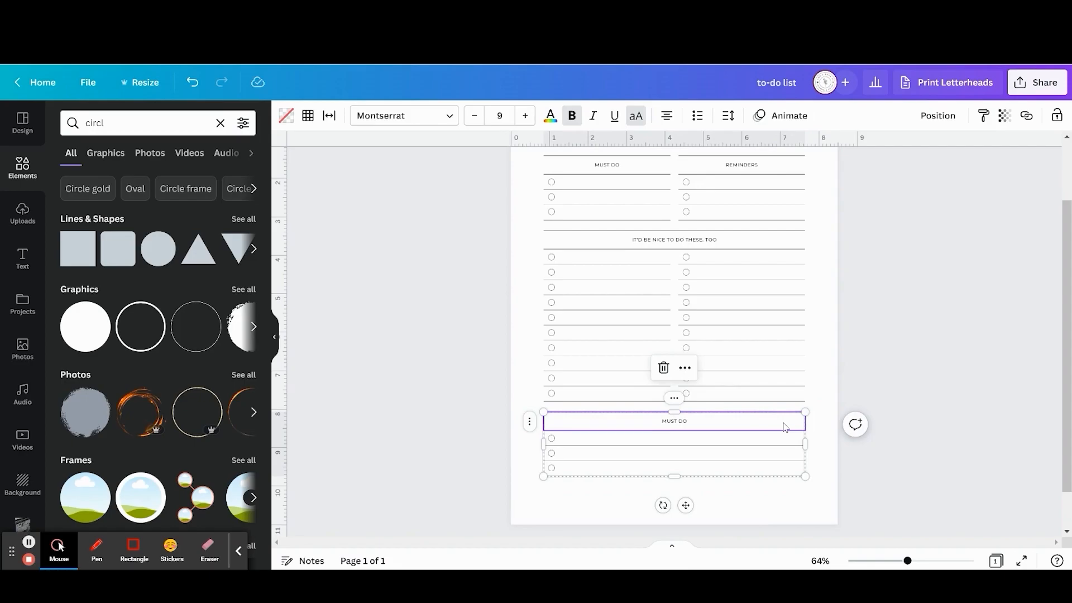
right_click(785, 427)
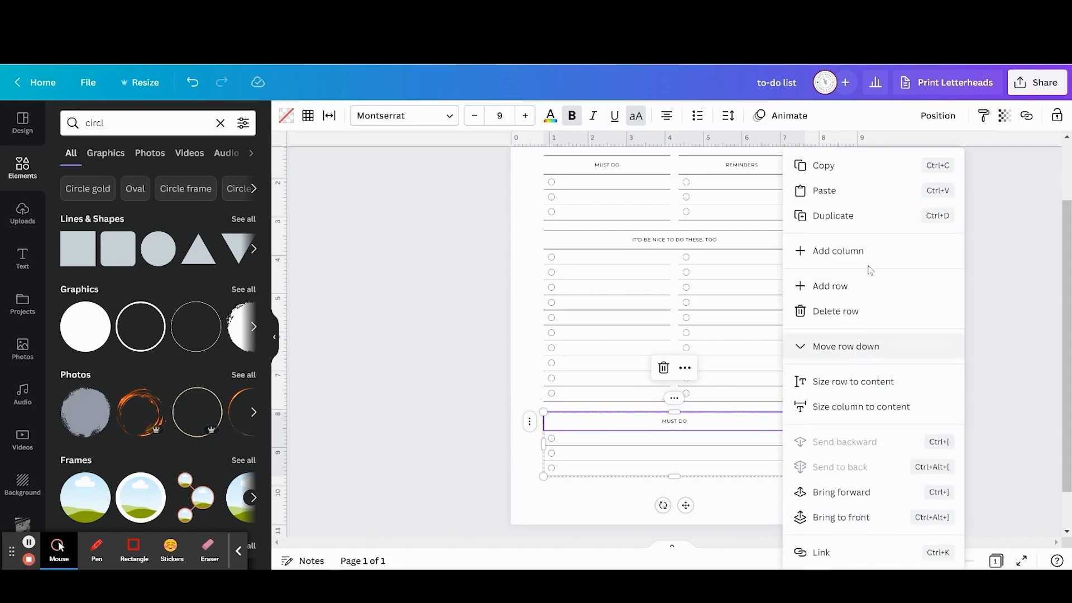
left_click(866, 263)
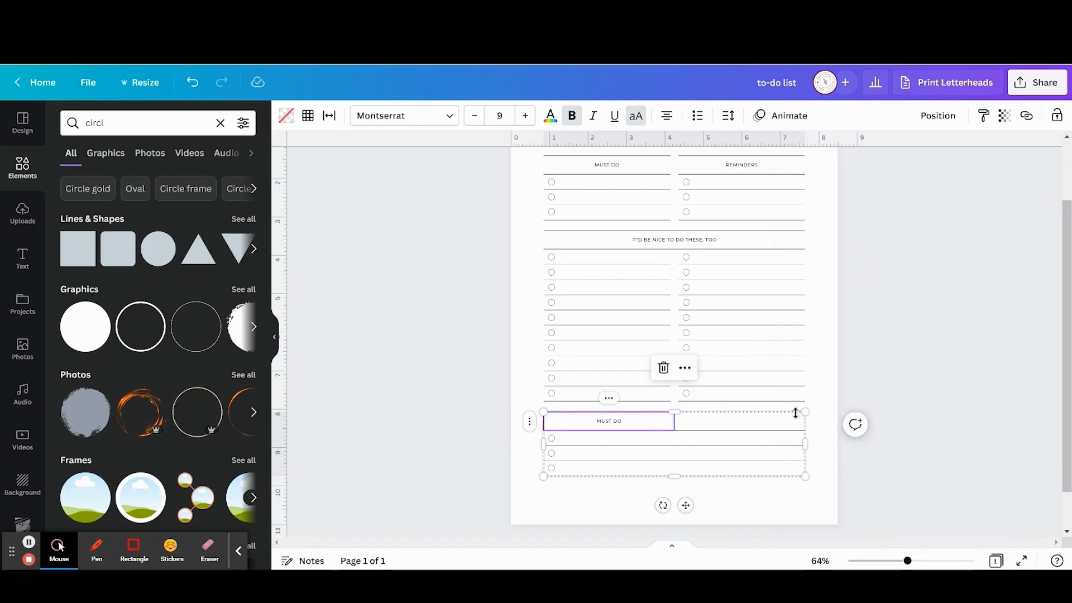
left_click(764, 427)
right_click(764, 428)
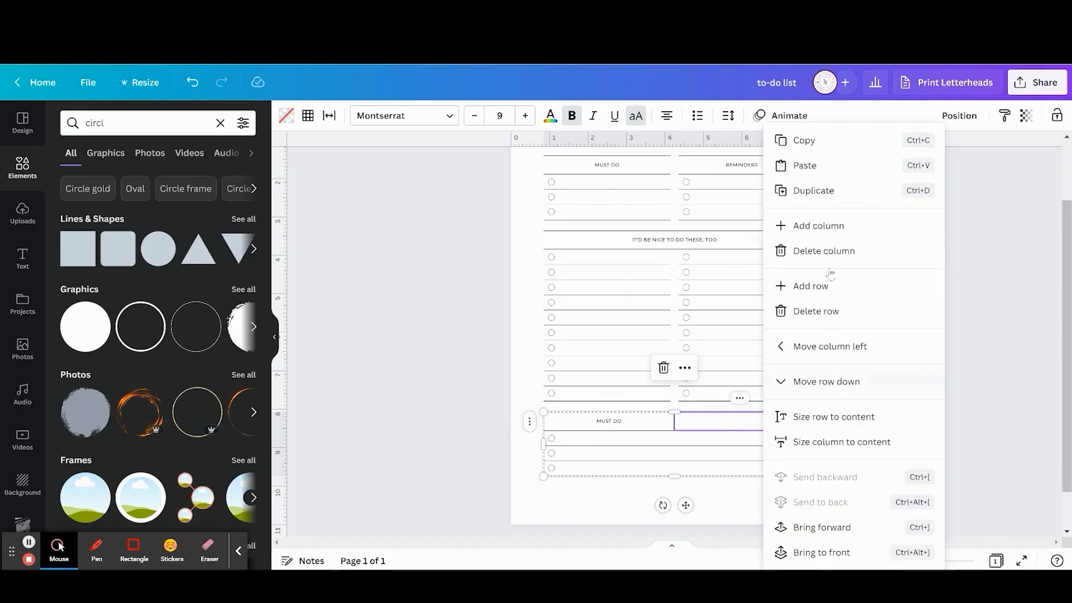
left_click(832, 225)
left_click(768, 429)
right_click(769, 429)
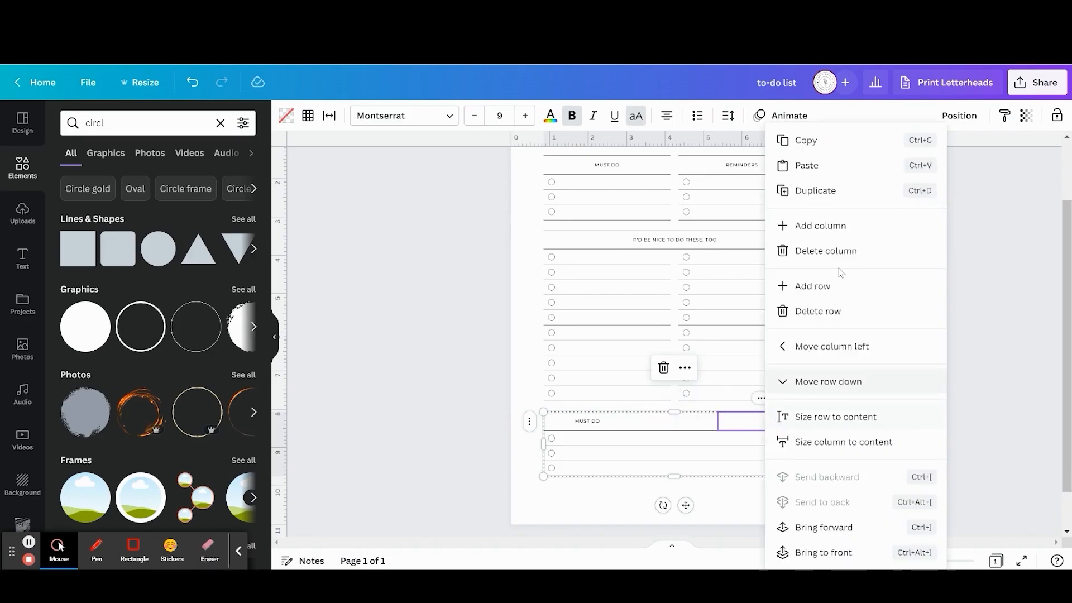
left_click(837, 235)
left_click(762, 426)
right_click(759, 424)
left_click(839, 228)
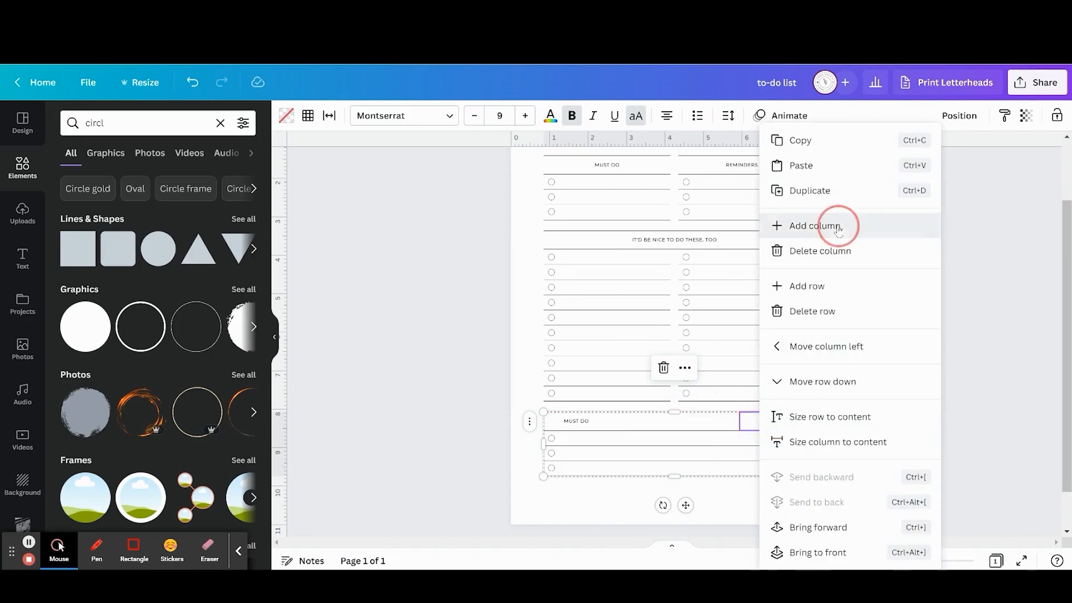
- Merge all cells in the bottom table's heading row into one
left_click(578, 426)
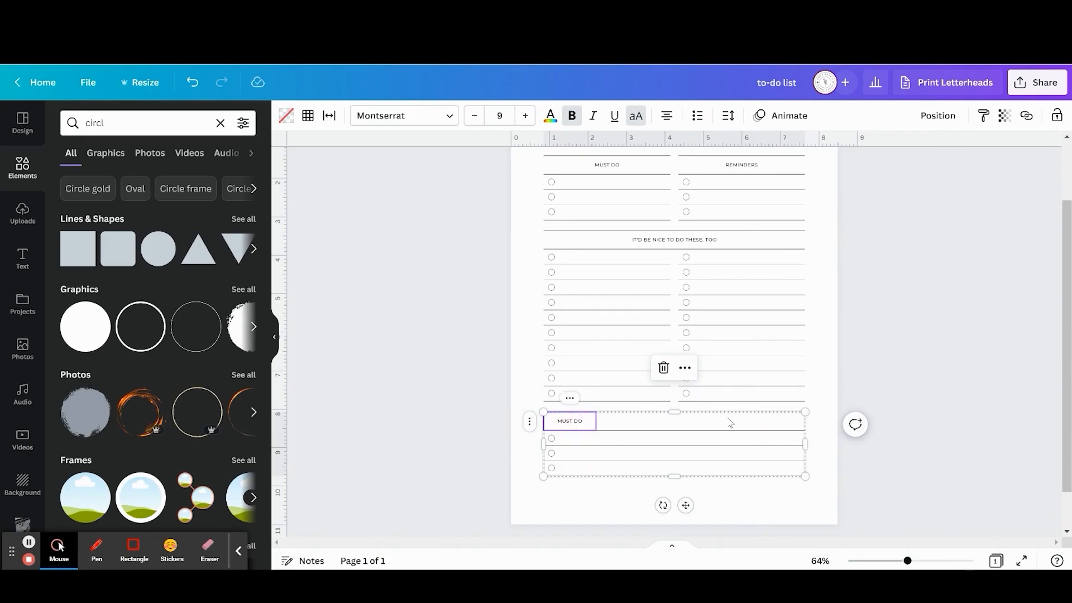
left_click(776, 427, "shift")
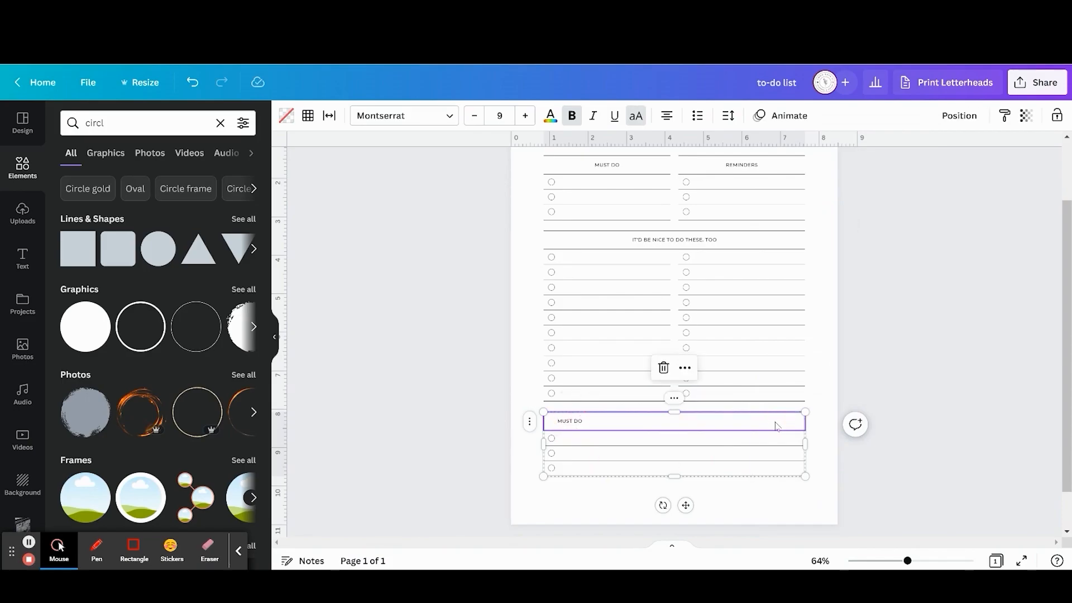
right_click(776, 427)
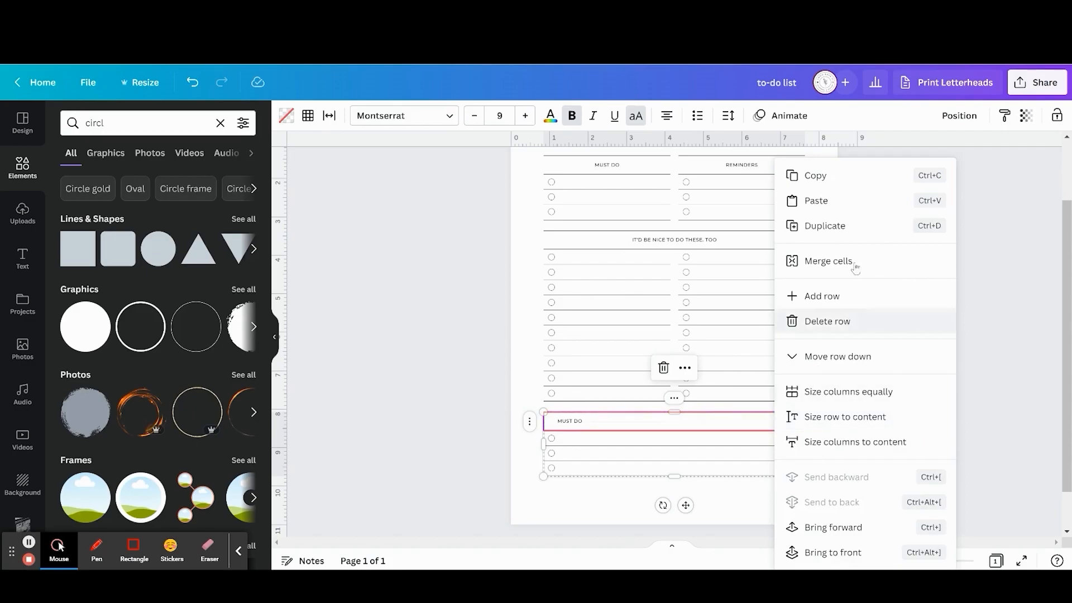
left_click(855, 261)
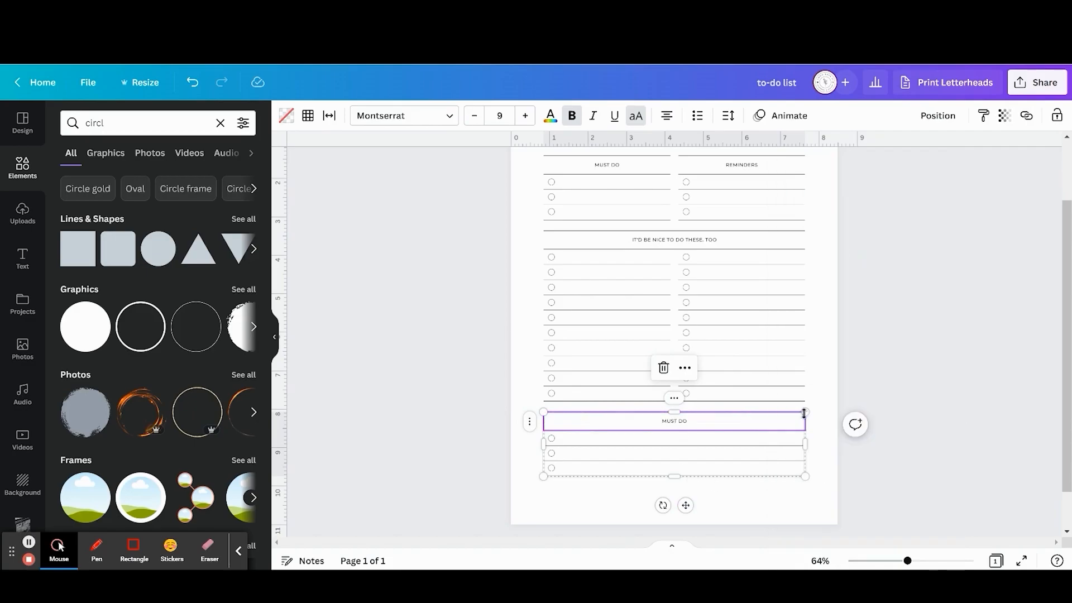
- Apply black inner vertical borders to the three writing rows of the bottom table
left_click(576, 442)
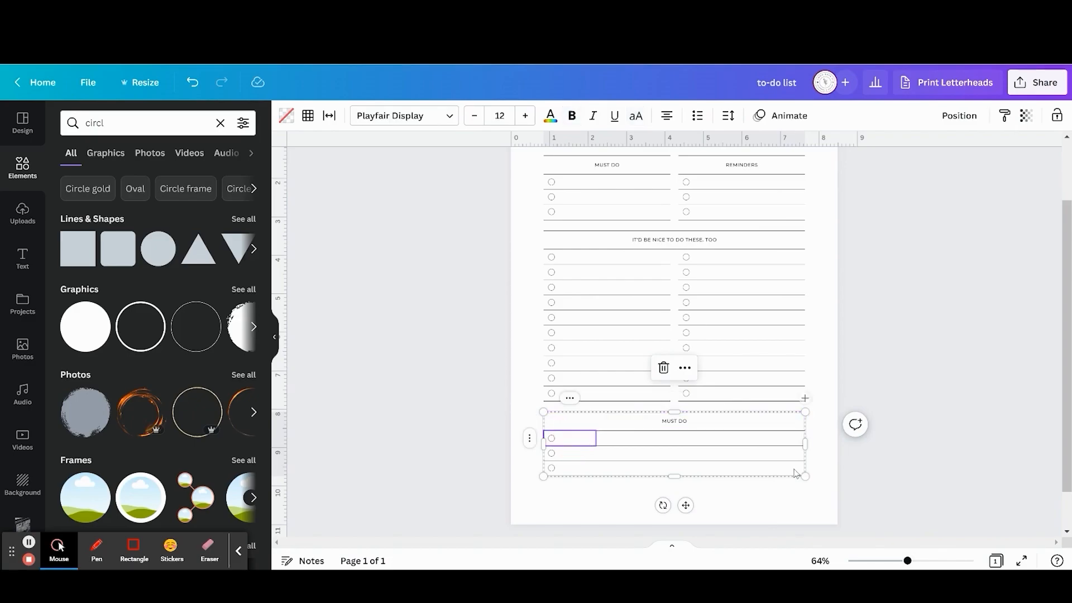
left_click(793, 474, "shift")
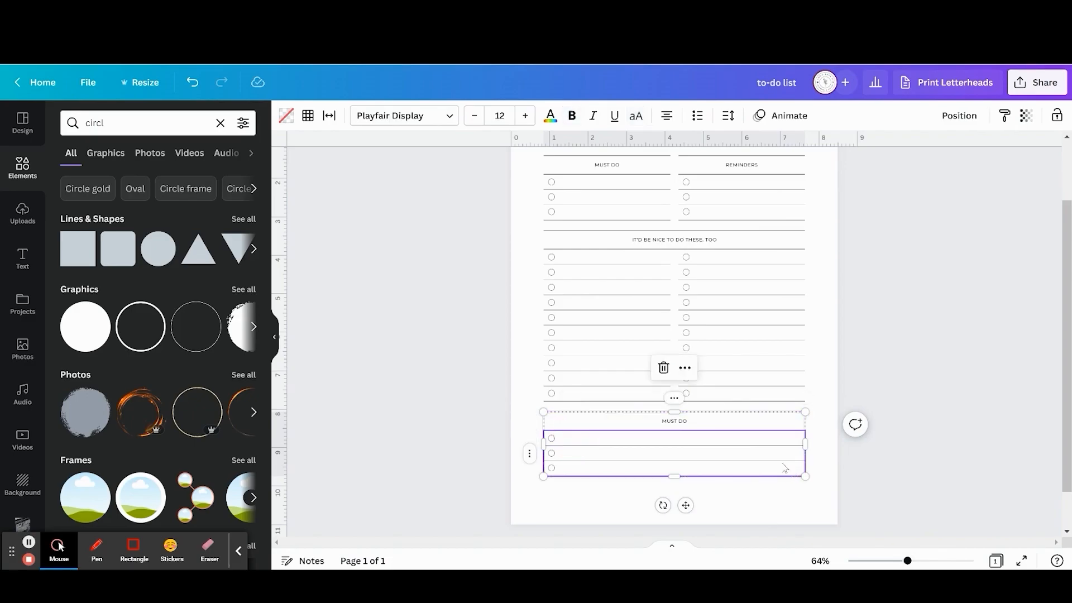
left_click(308, 115)
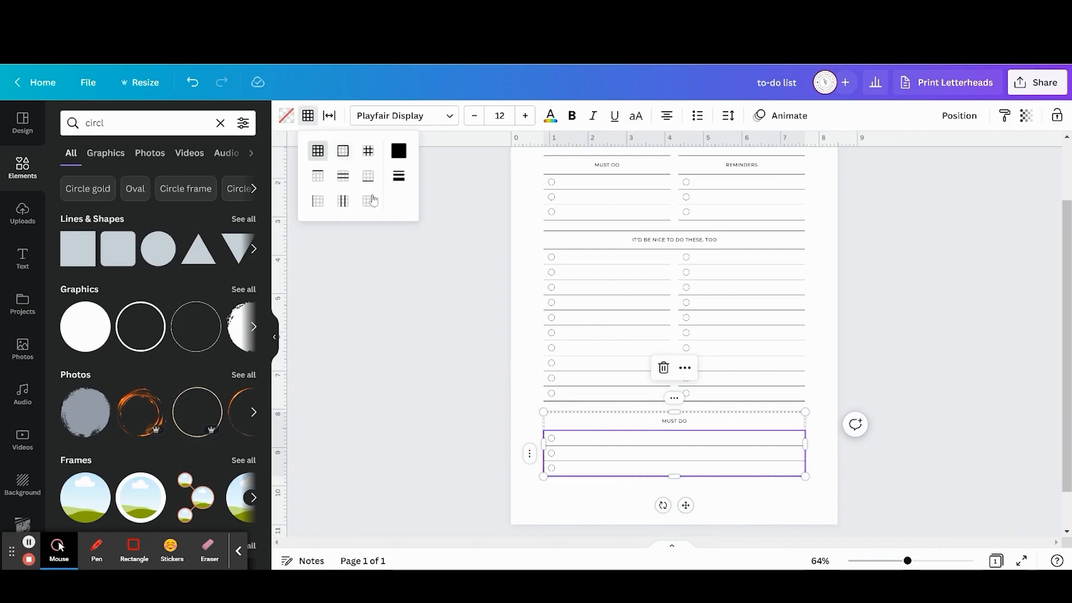
left_click(399, 150)
left_click(465, 185)
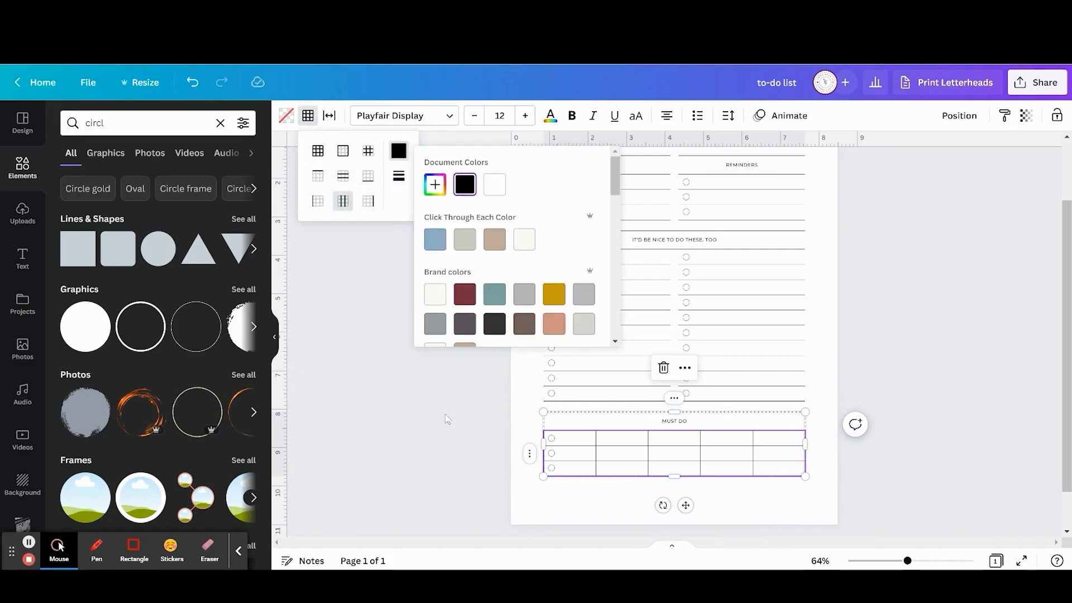
left_click(447, 419)
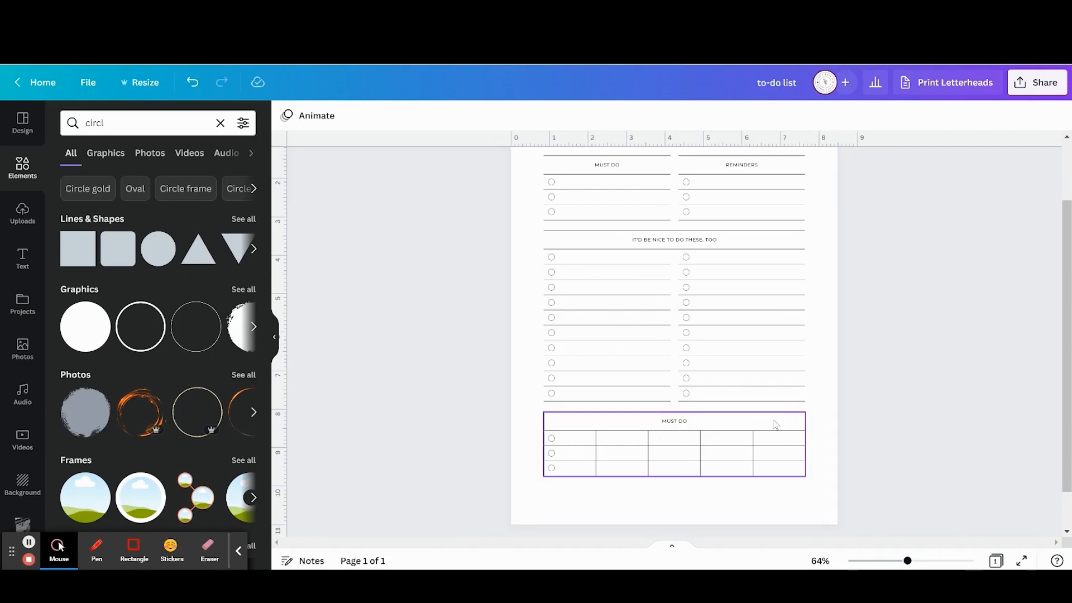
- Resize the bottom table's columns so the second and fourth become narrow gaps between three wide writing columns
left_click(598, 437)
left_click_drag(597, 439, 729, 439)
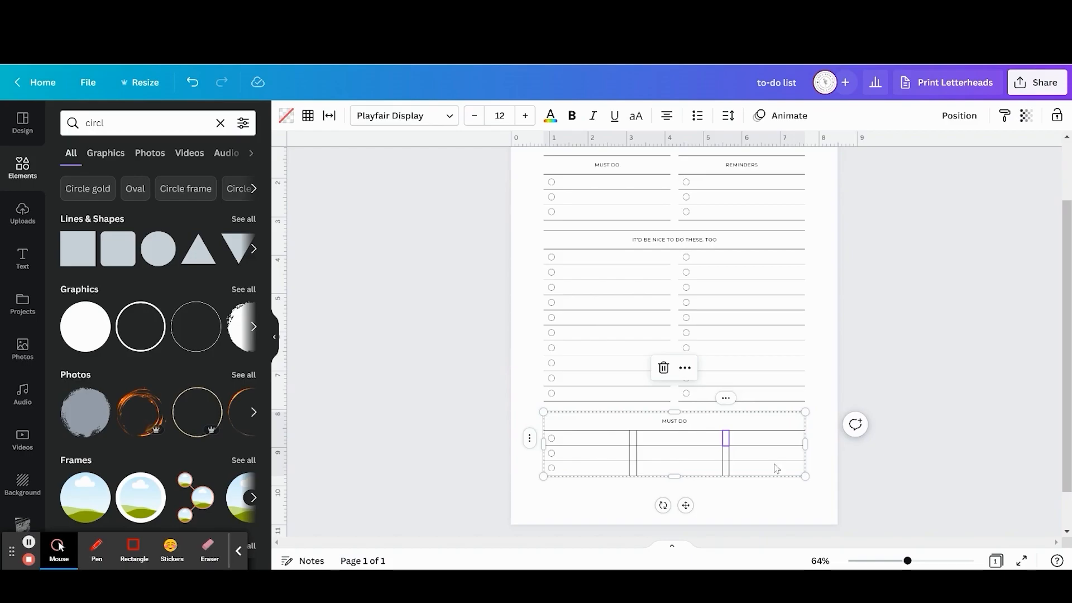
left_click(815, 434)
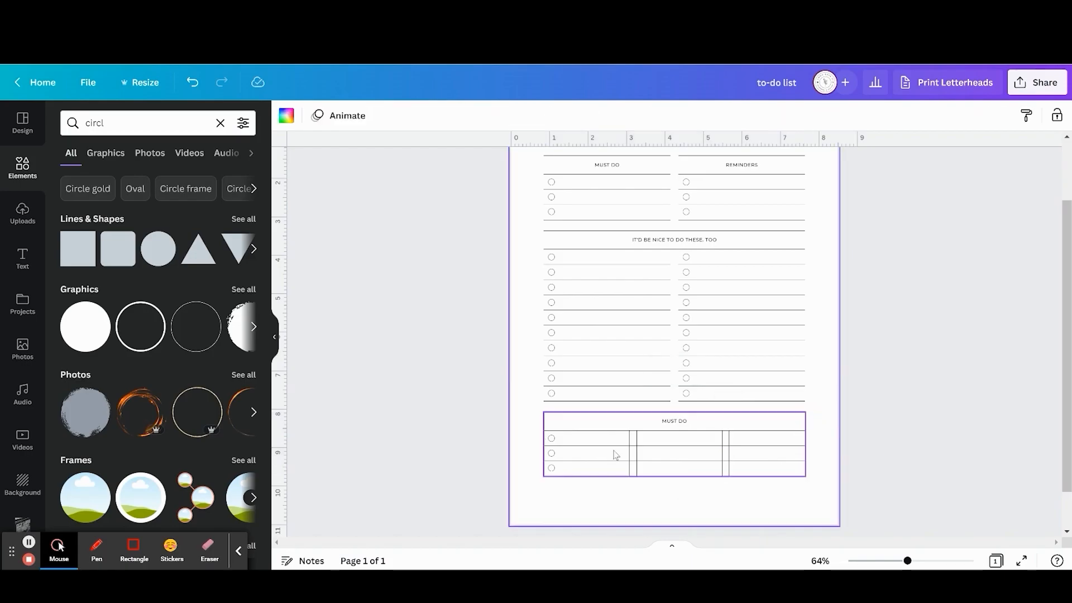
- Size the bottom table's three wide writing columns equally
left_click(572, 441)
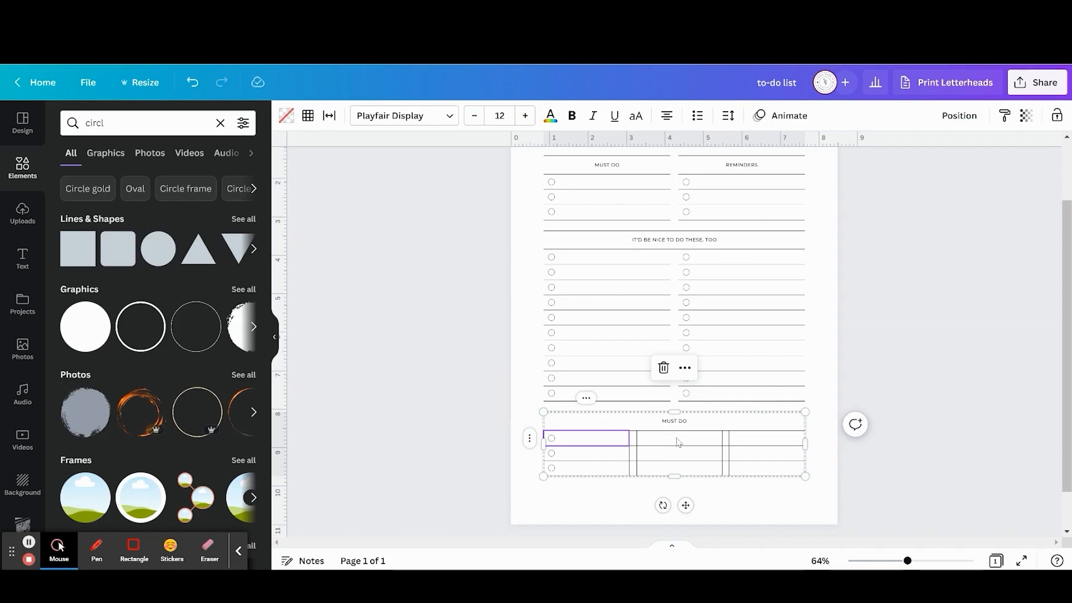
left_click(789, 440, "shift")
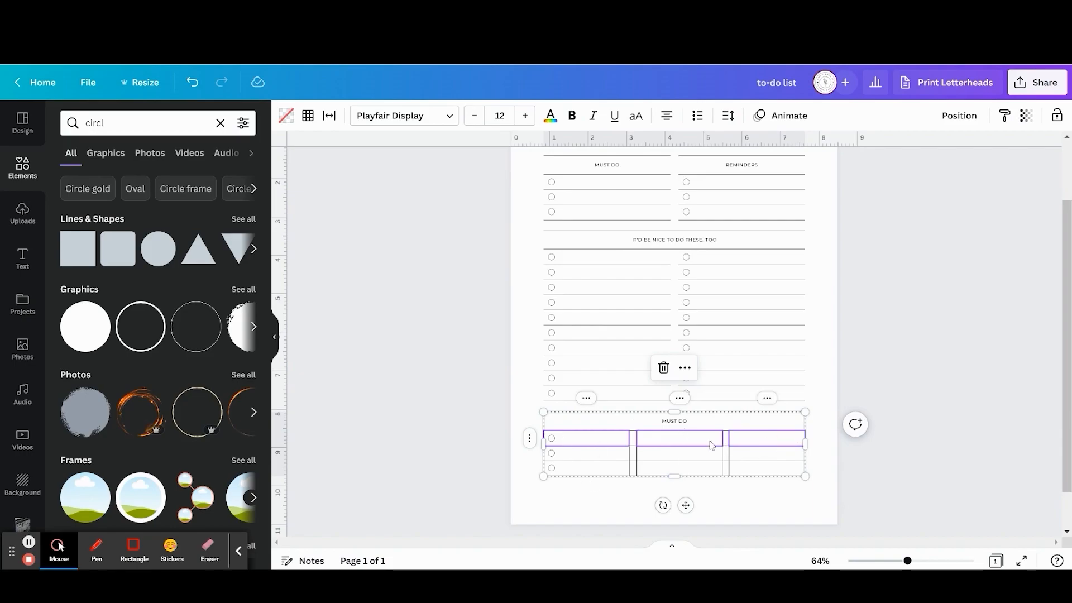
right_click(759, 443)
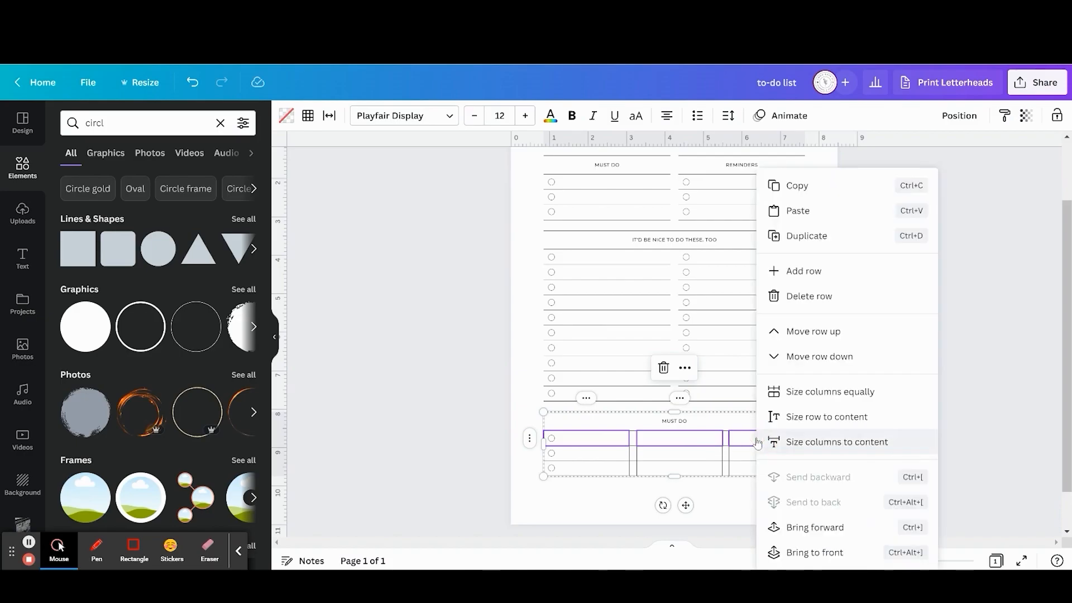
left_click(839, 395)
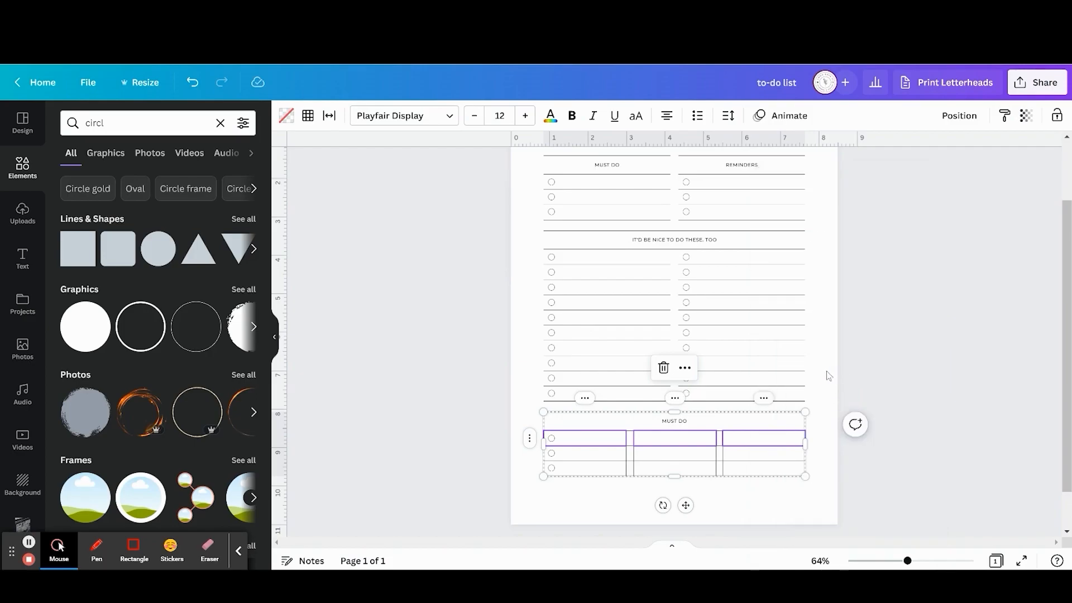
left_click(829, 376)
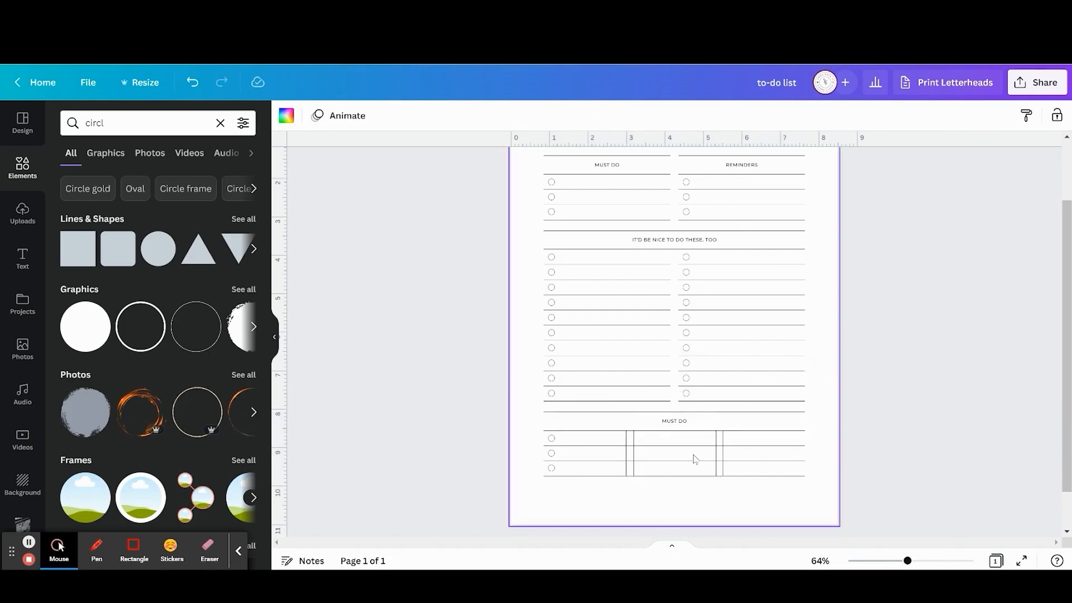
- Merge the three cells of the bottom table's first narrow gap column and open the border style options for its bottom edge
left_click(631, 439)
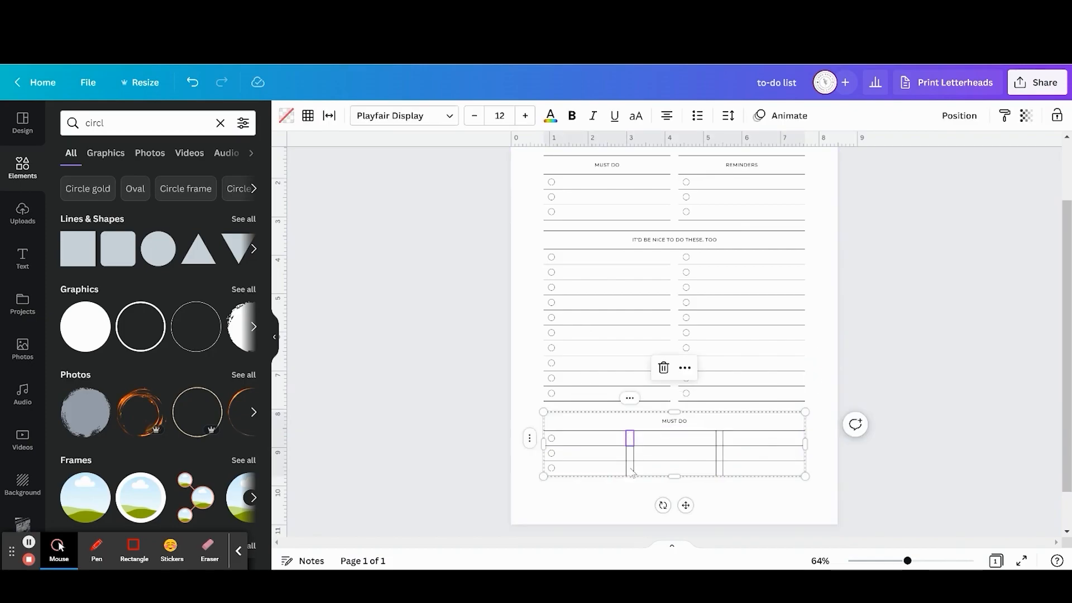
left_click(633, 472, "shift")
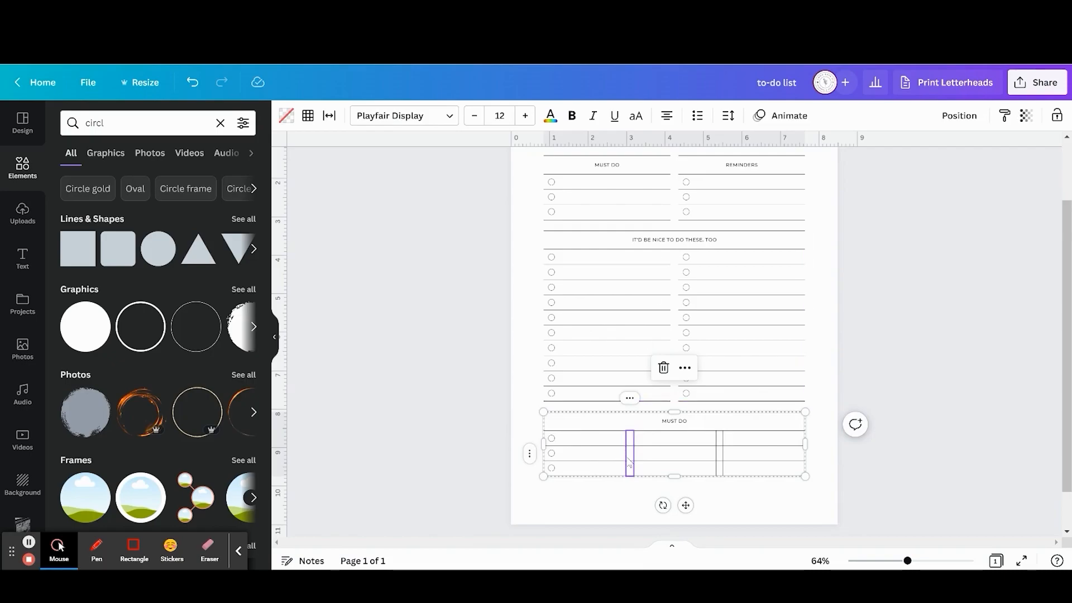
right_click(630, 473)
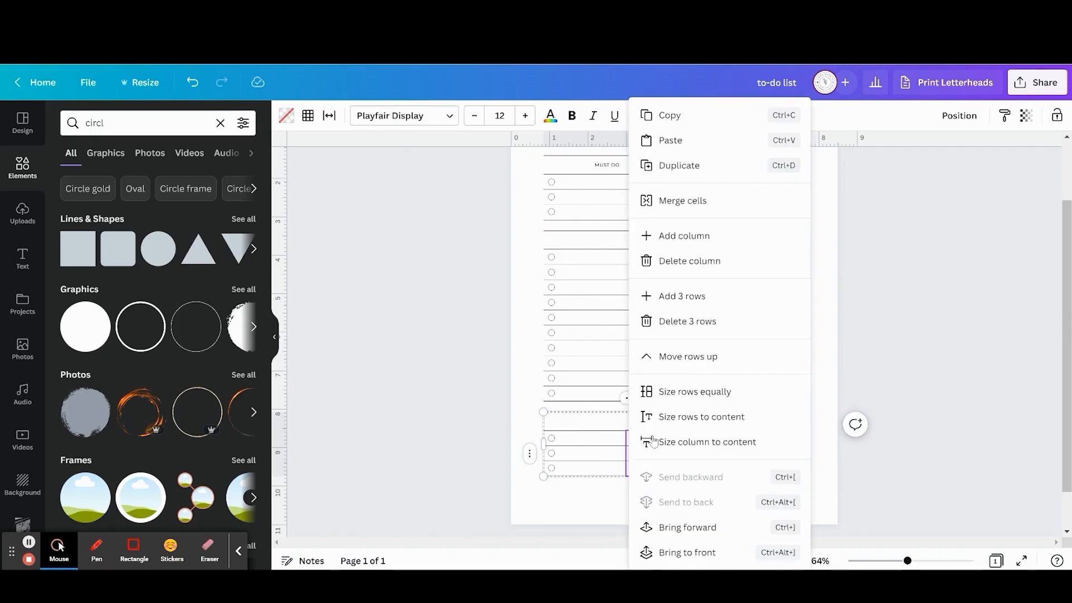
left_click(703, 204)
left_click(307, 115)
left_click(399, 176)
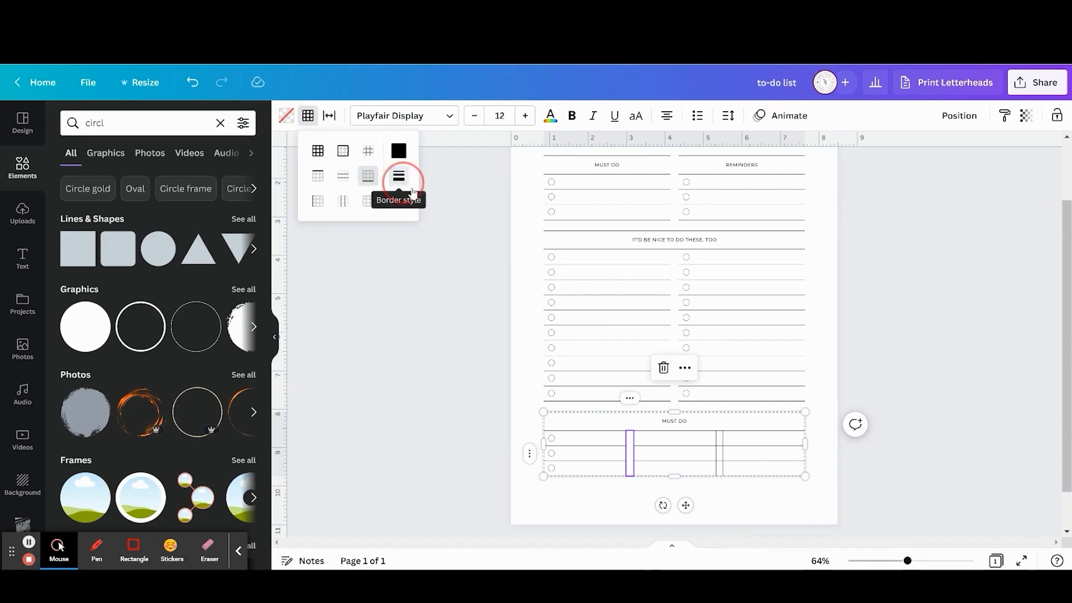
- Merge the three cells of the bottom table's second narrow gap column and remove the merged cell's bottom border
left_click(720, 441)
left_click(720, 472, "shift")
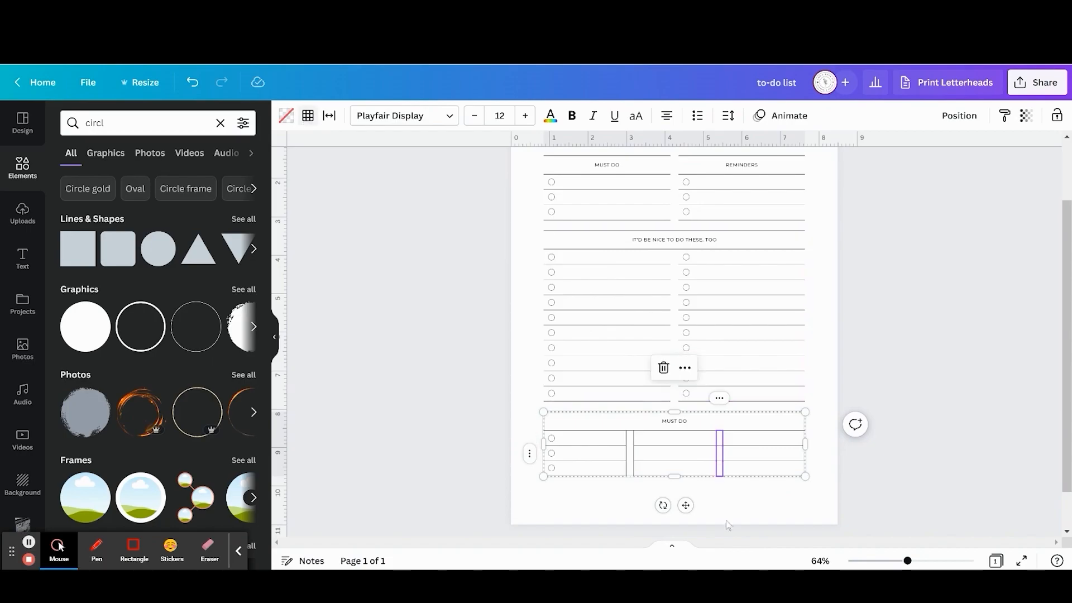
right_click(719, 468)
left_click(771, 200)
left_click(308, 117)
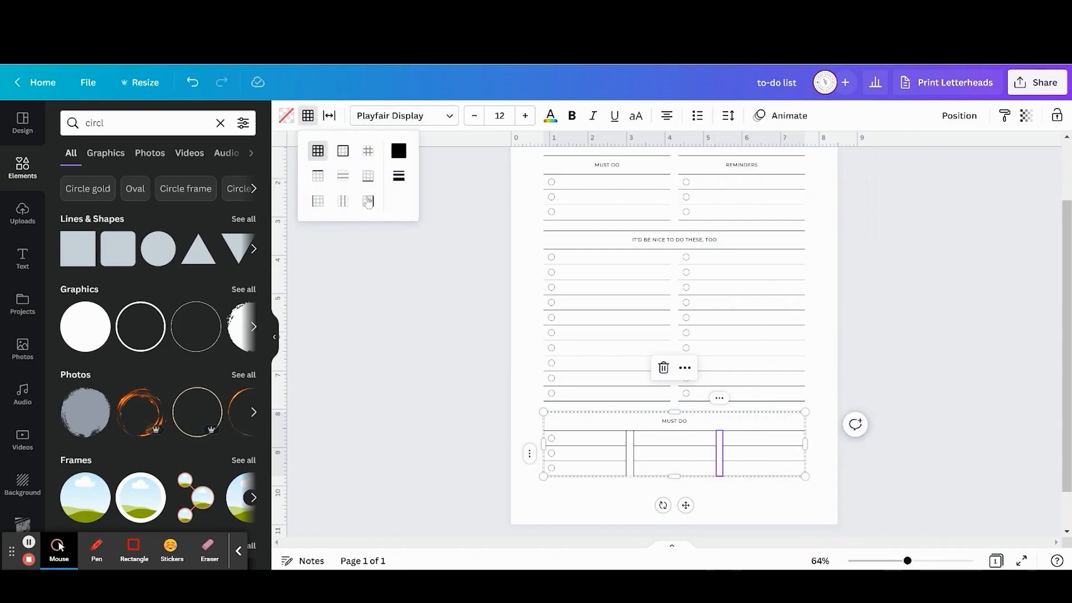
left_click(368, 176)
left_click(406, 184)
left_click(441, 193)
left_click(450, 412)
left_click(451, 416)
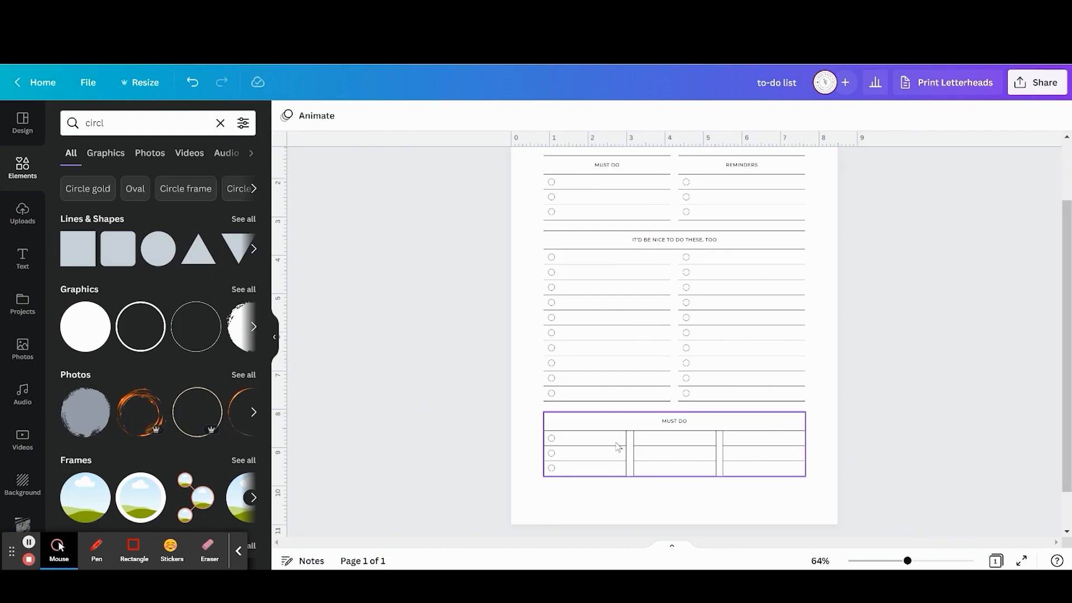
- Remove the right border from the three cells of the bottom table's first wide writing column
left_click(924, 561)
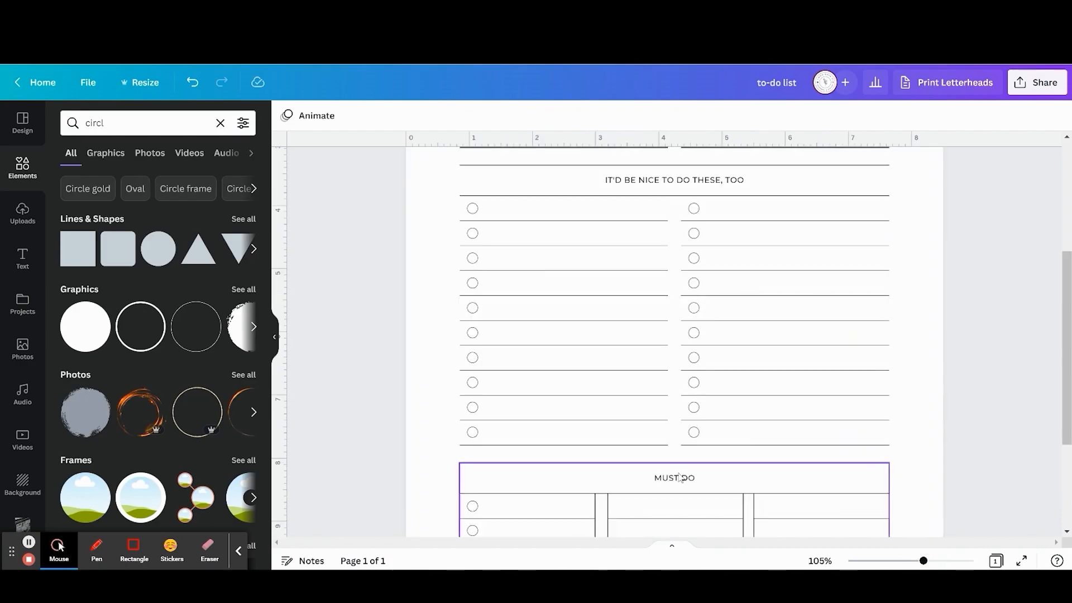
scroll(677, 476, "down", 3)
left_click(572, 343)
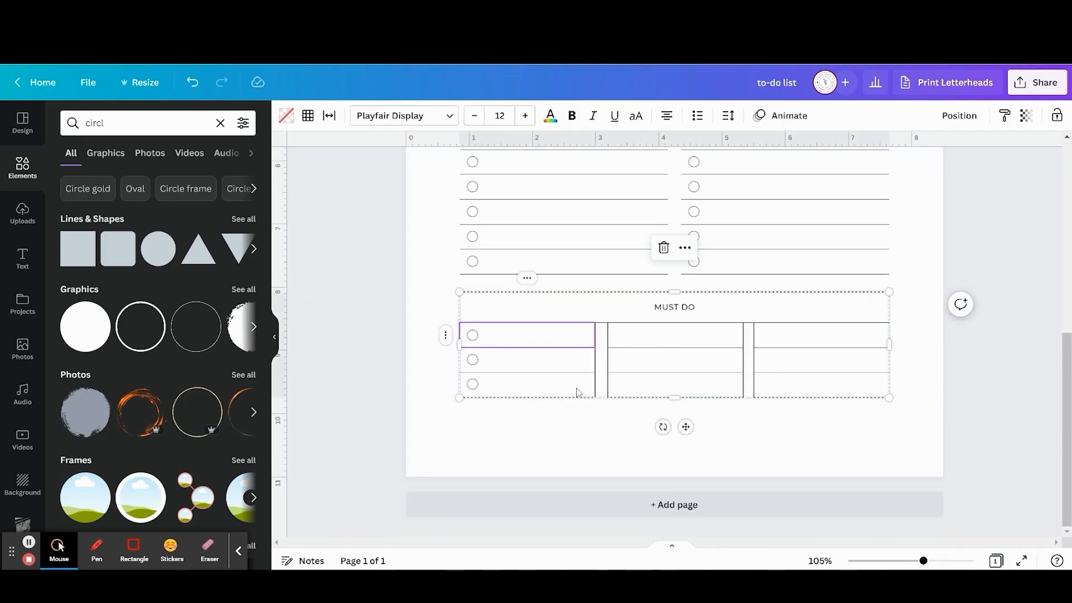
left_click(577, 392, "shift")
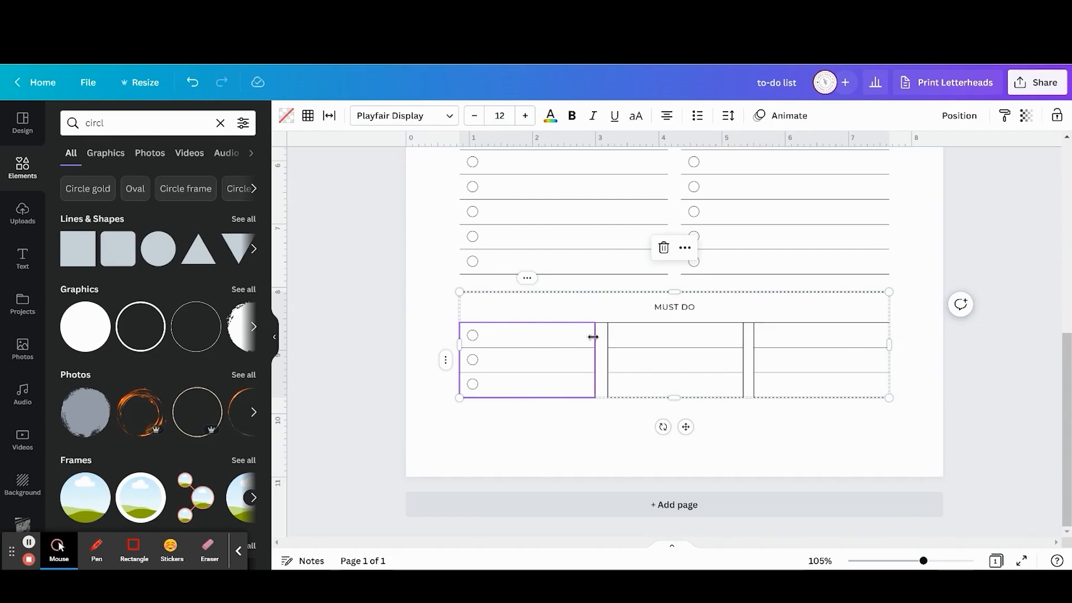
left_click(308, 115)
left_click(369, 202)
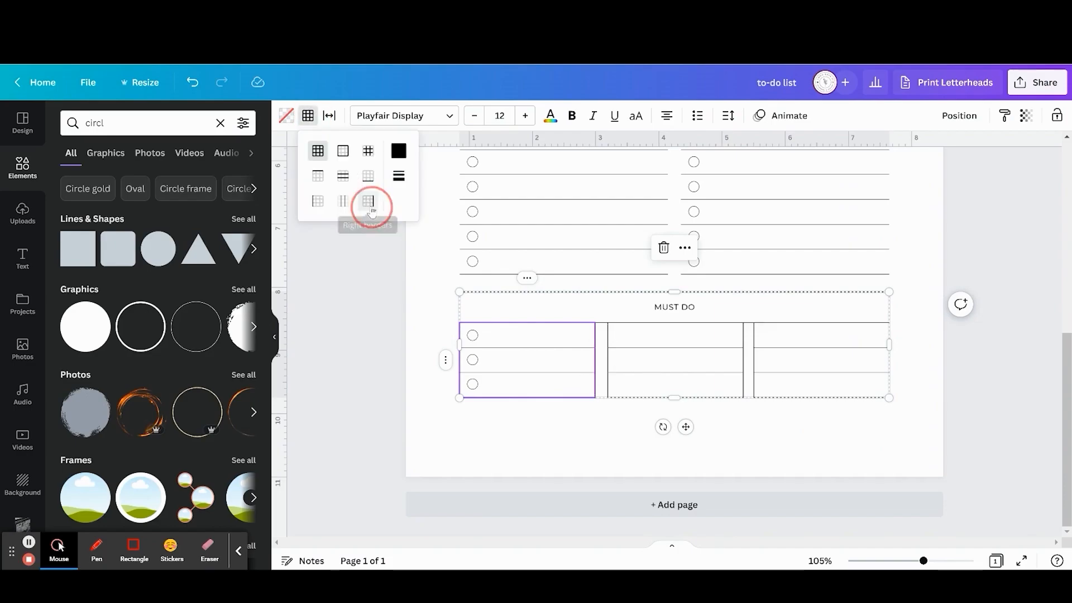
left_click(399, 176)
left_click(444, 194)
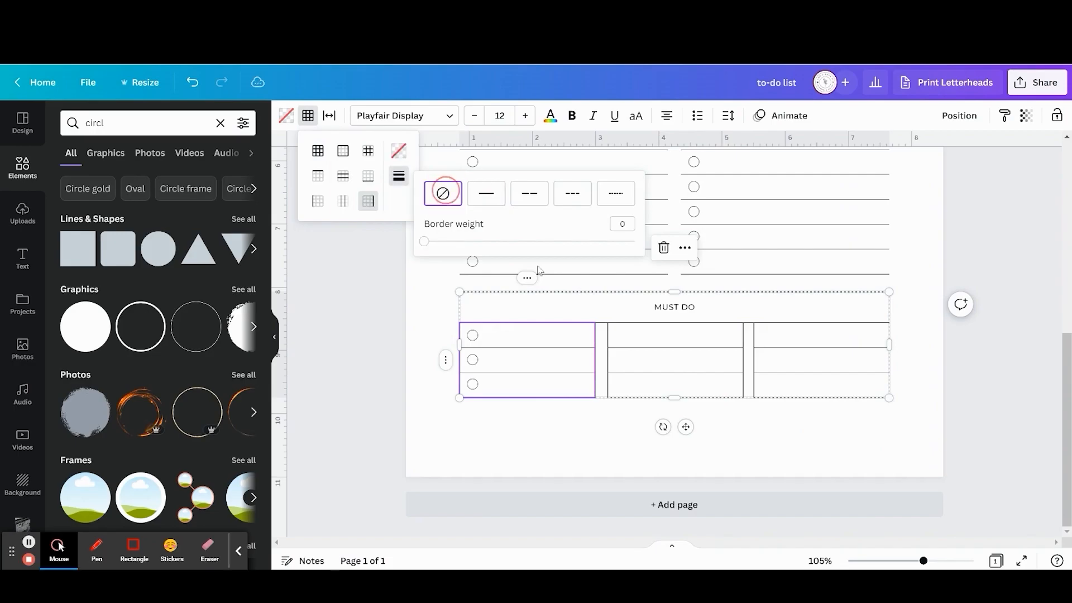
left_click(726, 468)
- Remove the left and right borders from the three cells of the bottom table's middle writing column
left_click(640, 337)
left_click(642, 391, "shift")
left_click(308, 115)
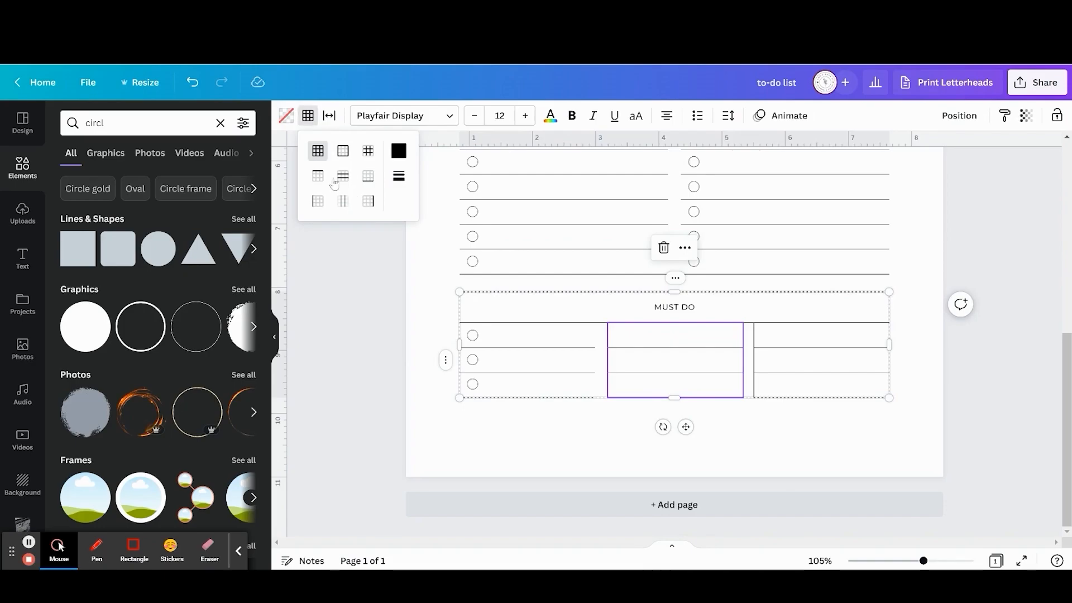
left_click(399, 176)
left_click(441, 196)
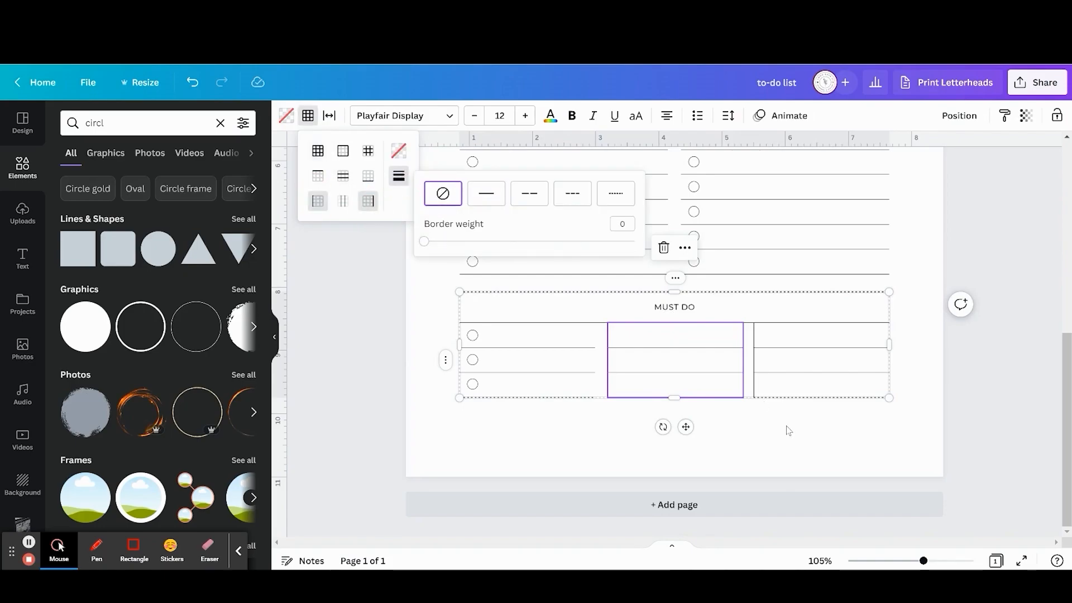
left_click(788, 431)
- Remove the left border from the three cells of the bottom table's third wide writing column
left_click(778, 331)
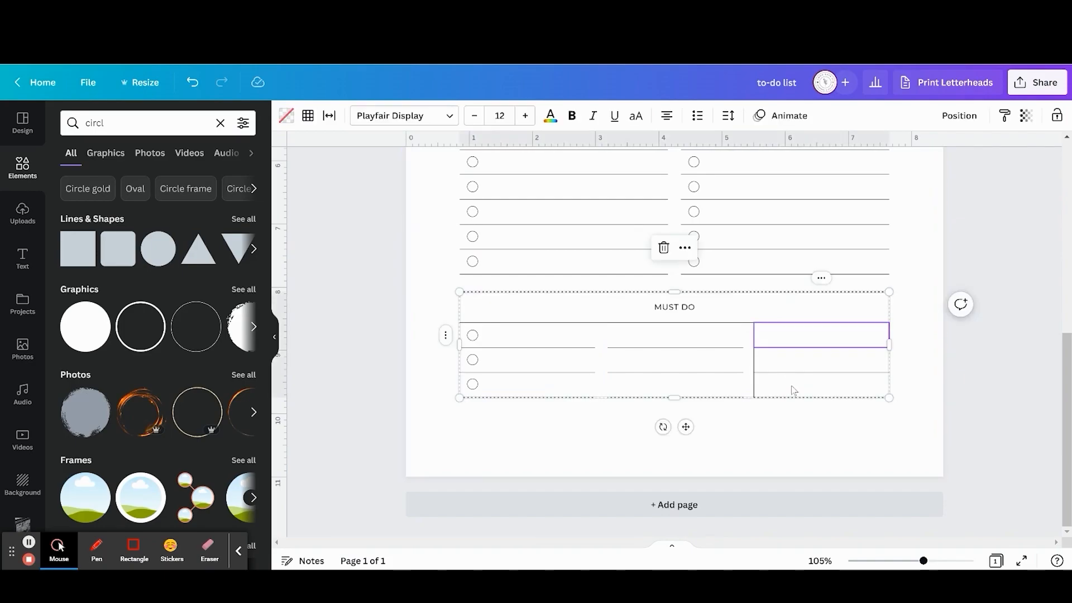
left_click(793, 387, "shift")
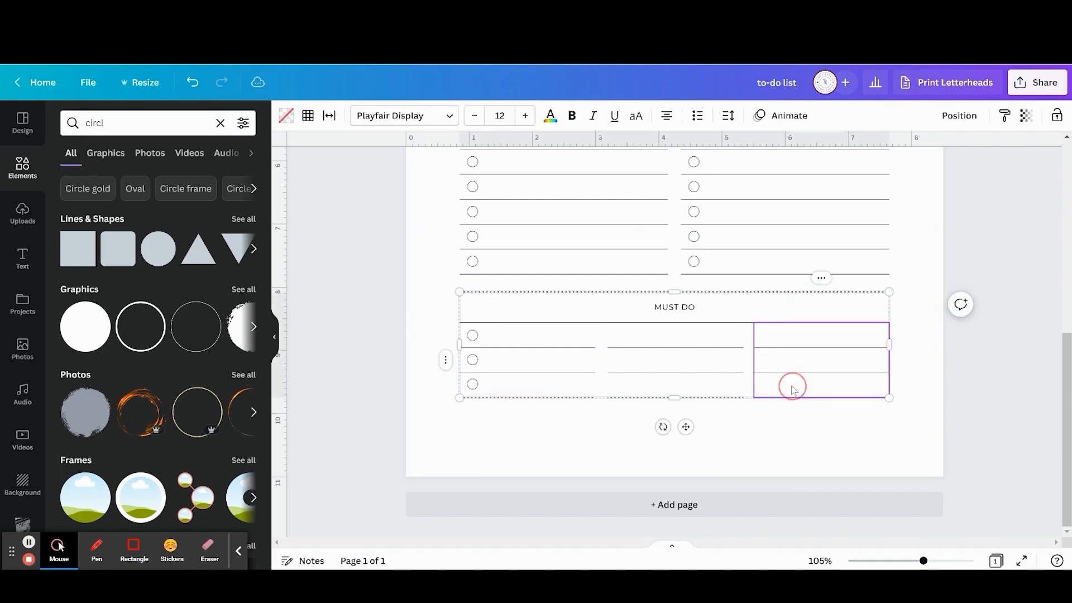
left_click(307, 116)
left_click(318, 201)
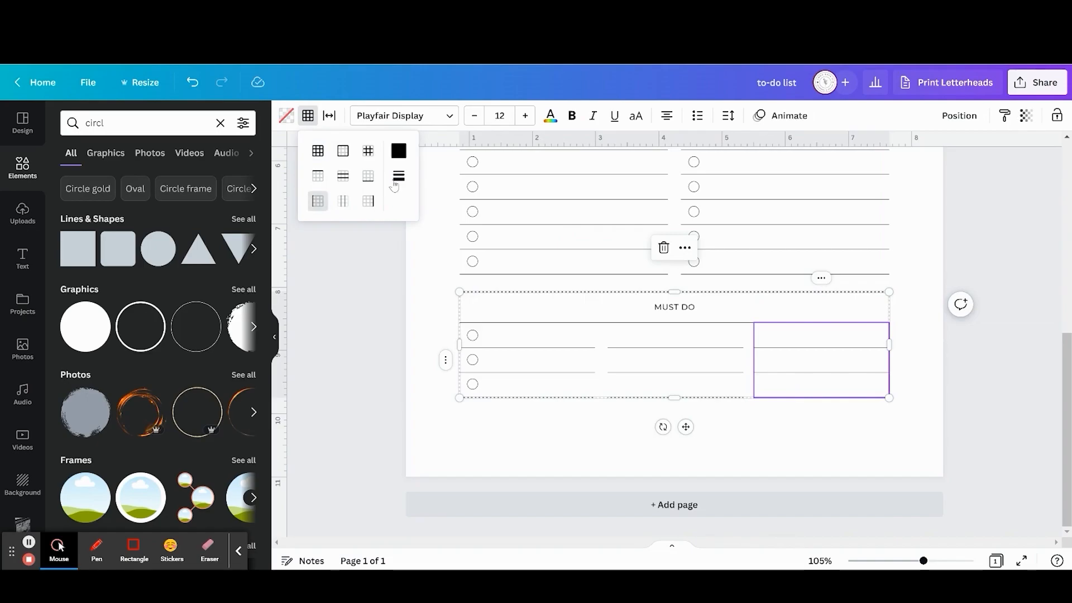
left_click(399, 176)
left_click(443, 193)
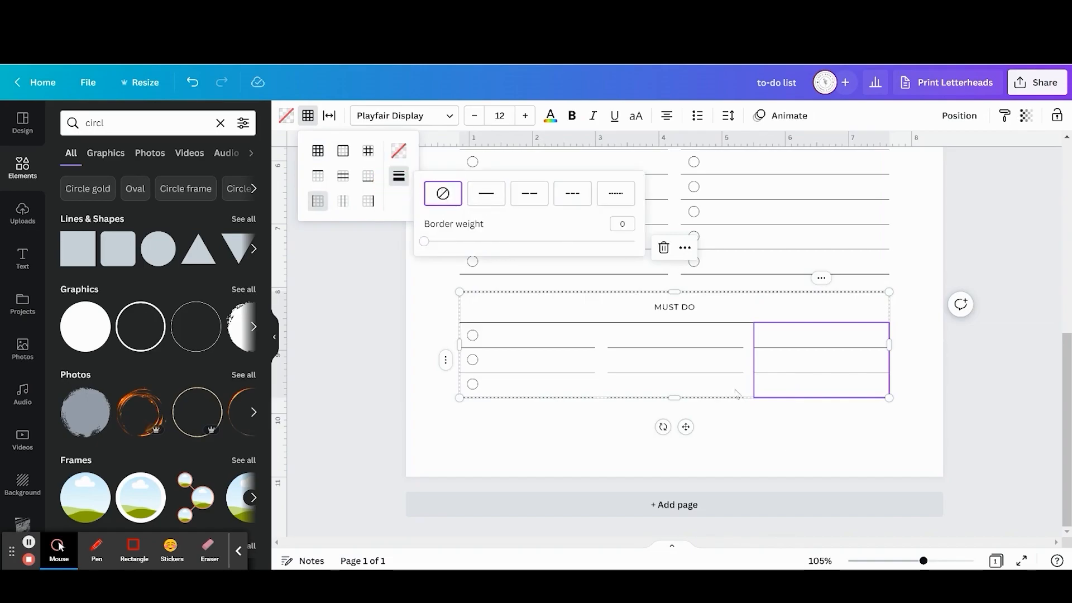
left_click(811, 442)
- Select all tables and checkbox circles together and nudge them slightly down the page, away from the to-do list title
left_click(898, 560)
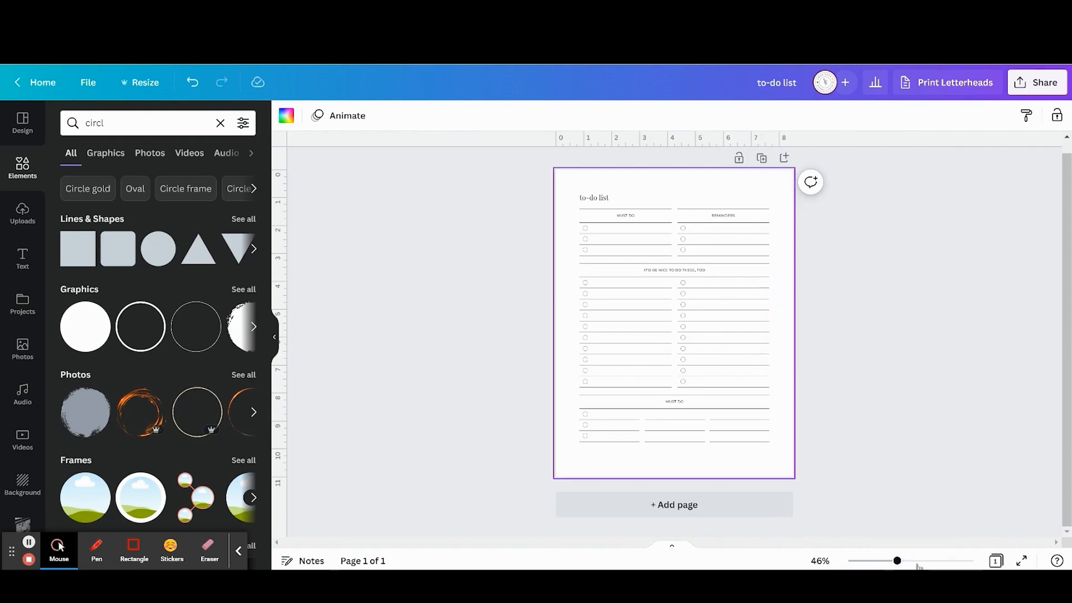
left_click_drag(783, 218, 533, 461)
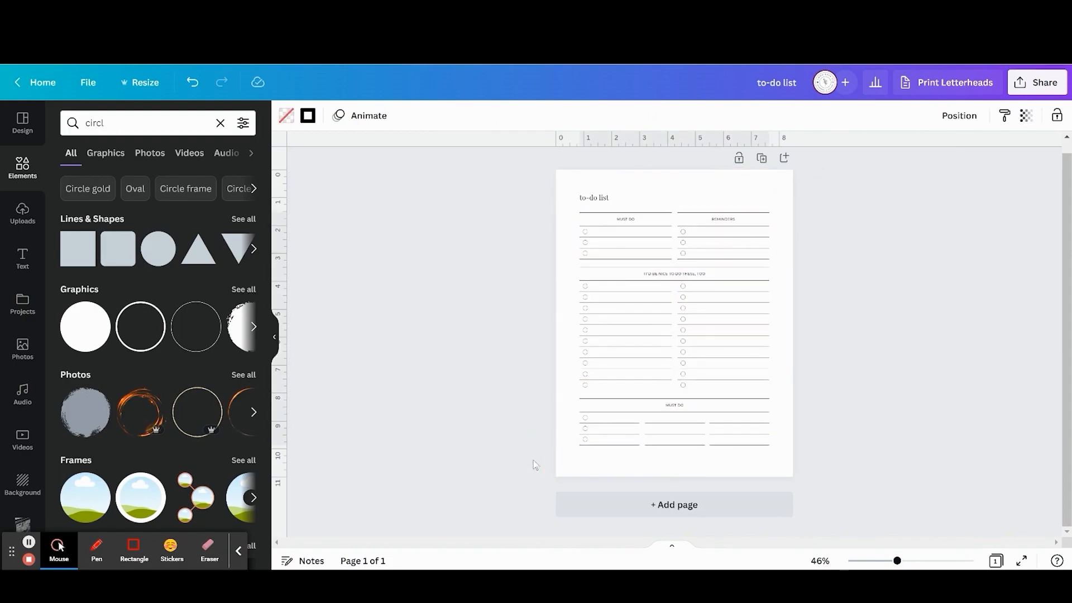
key("Up")
key("Up")
key("Up")
key("Down")
key("Down")
key("Down")
key("Down")
key("Down")
key("Down")
key("Down")
key("Down")
key("Down")
key("Down")
key("Down")
key("Down")
key("Down")
key("Down")
key("Down")
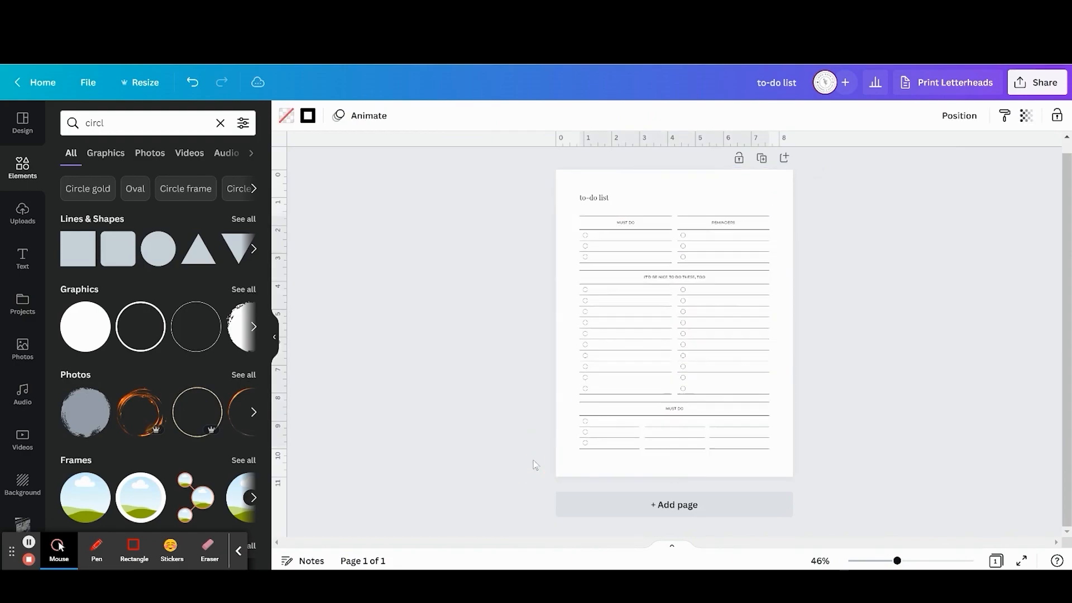
left_click(506, 301)
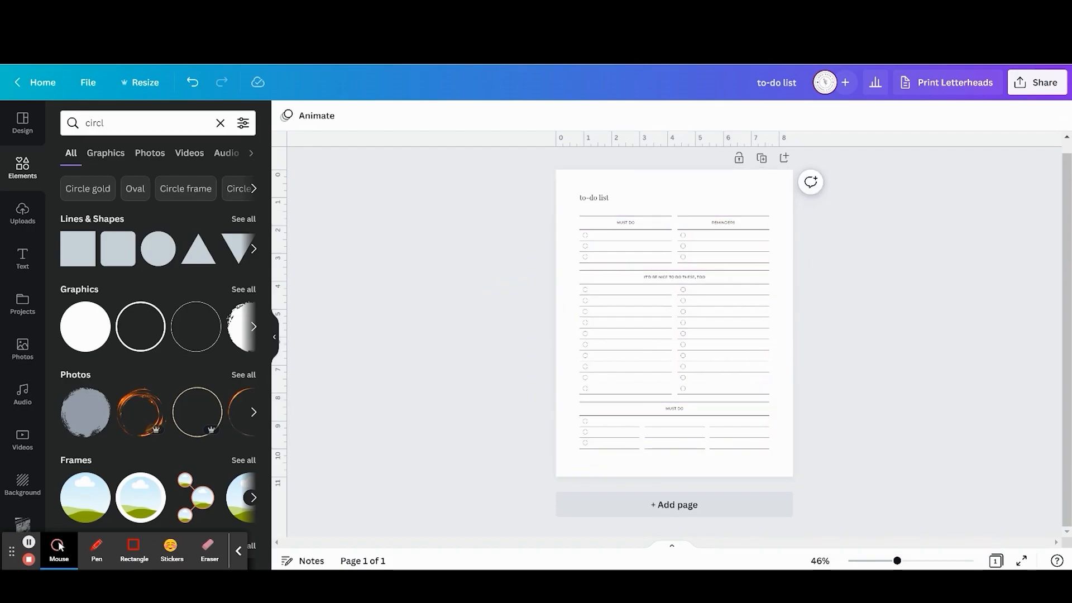
- Widen the to-do list title's text box to the full width of the tables and centre its text
left_click(922, 561)
scroll(503, 251, "up", 4)
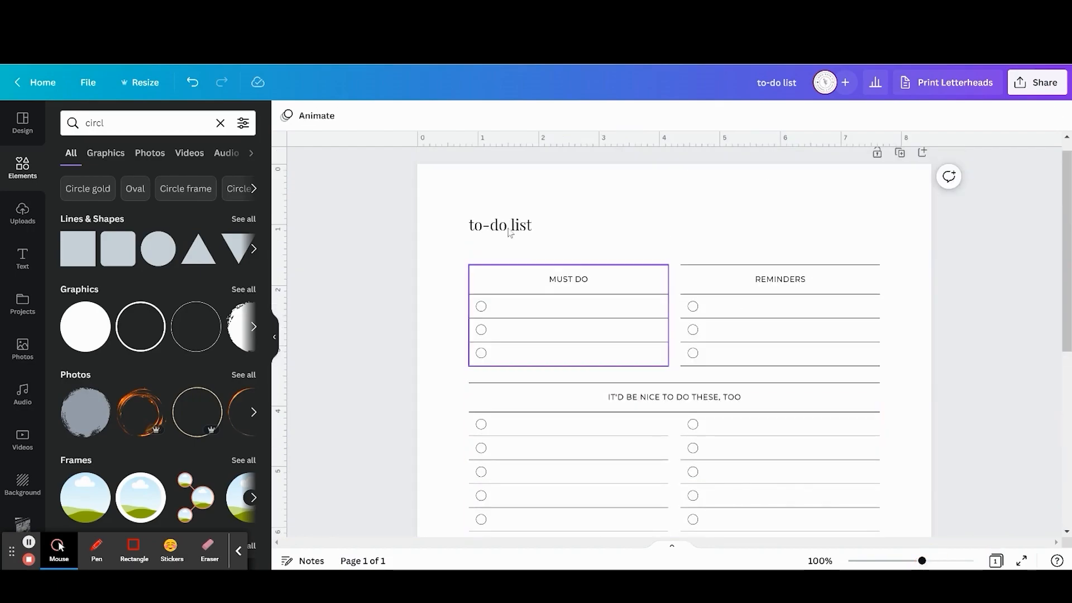
left_click(493, 231)
left_click_drag(532, 234, 880, 233)
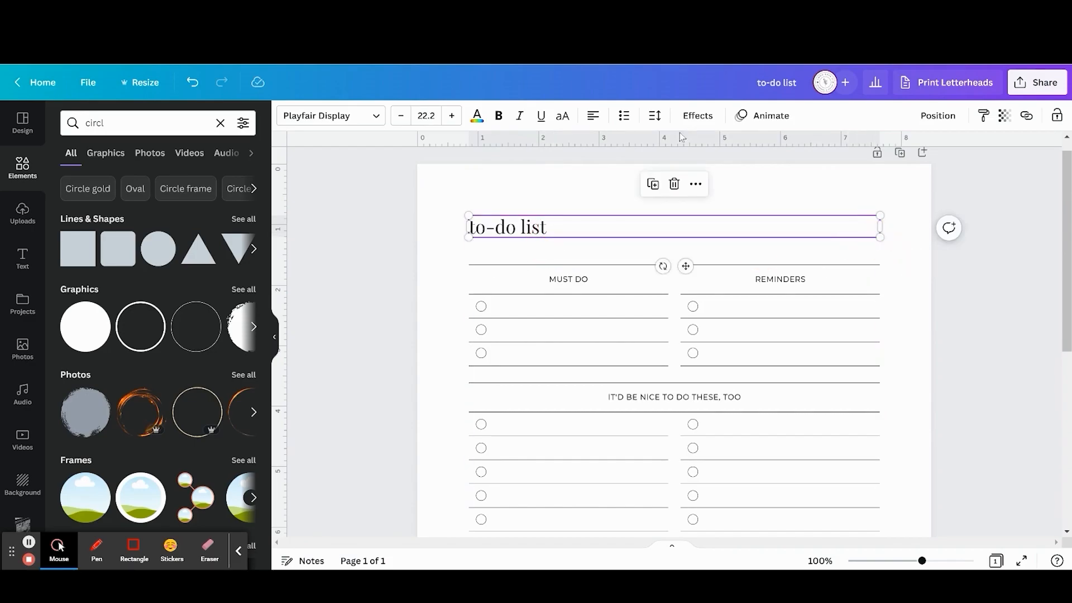
left_click(592, 118)
left_click(410, 320)
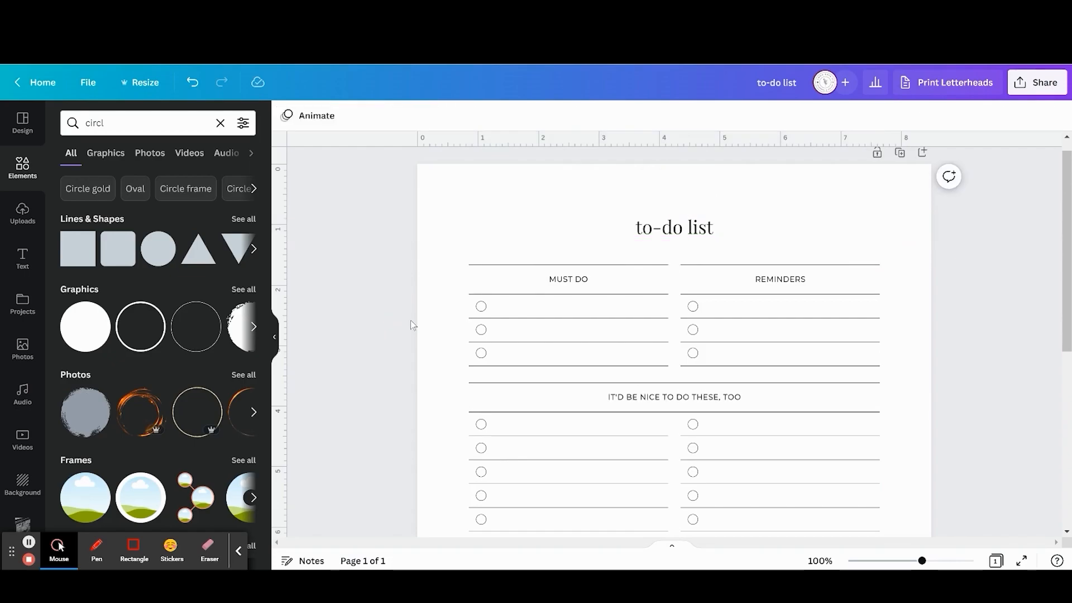
- Try right alignment for the to-do list title and restore its centred alignment
left_click(702, 241)
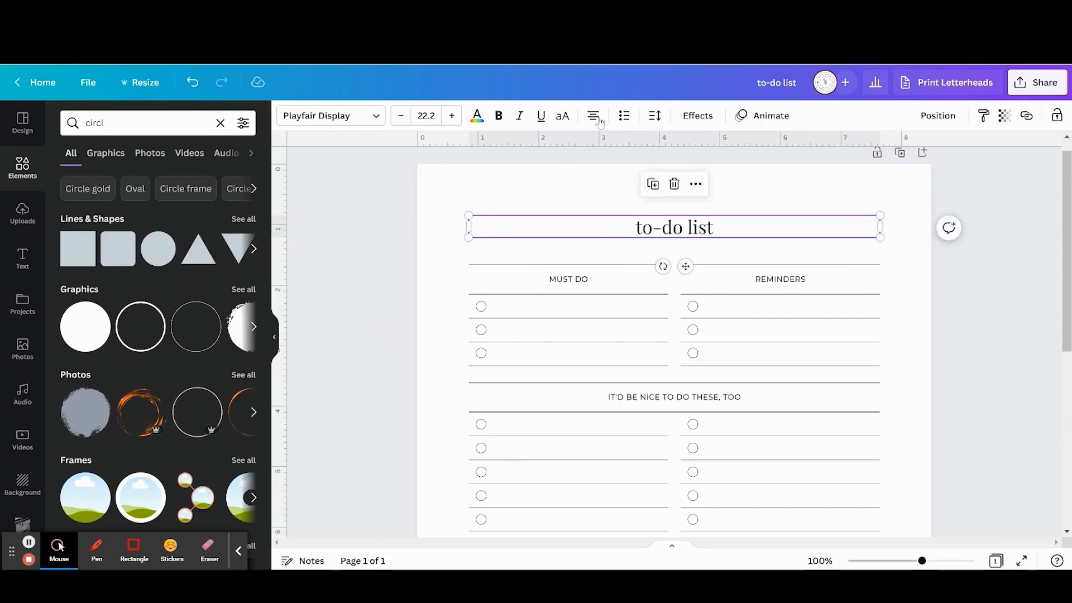
left_click(593, 116)
left_click(593, 116)
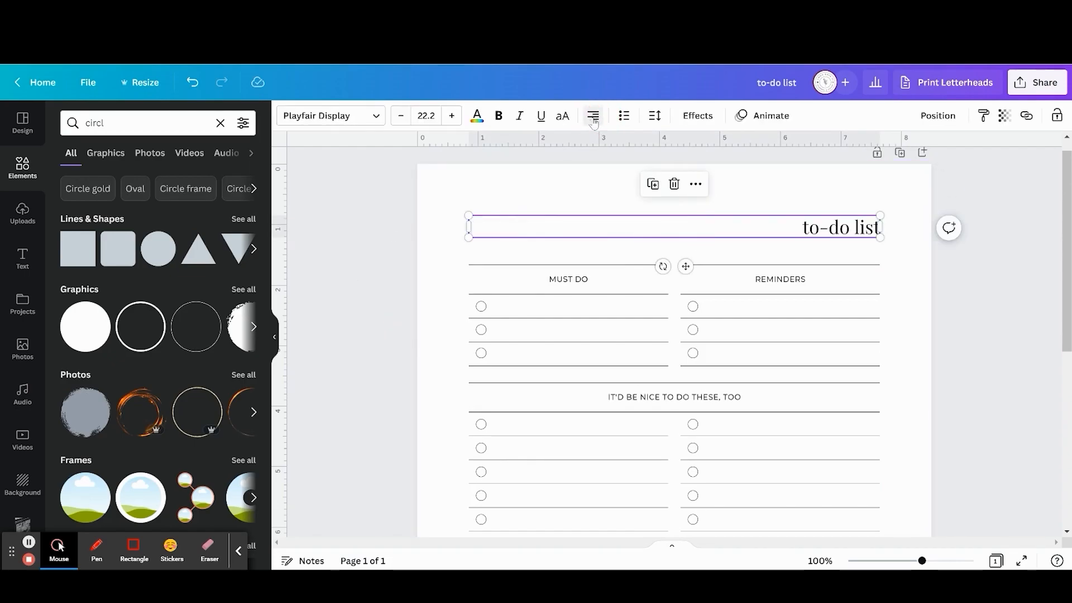
left_click(374, 287)
scroll(374, 288, "down", 3)
scroll(374, 289, "up", 3)
left_click(821, 237)
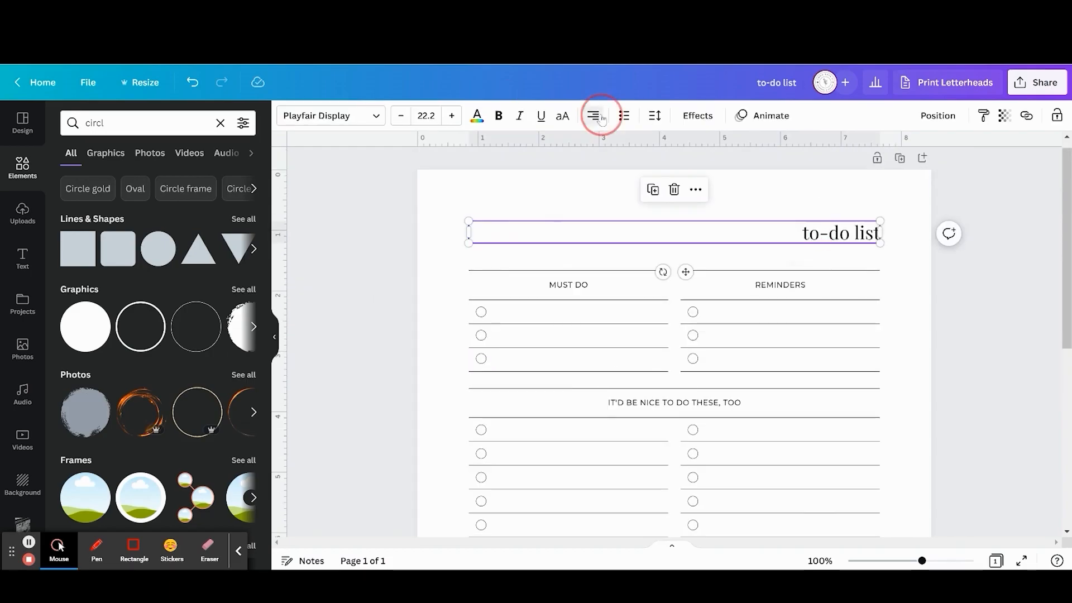
left_click(593, 115)
left_click(594, 117)
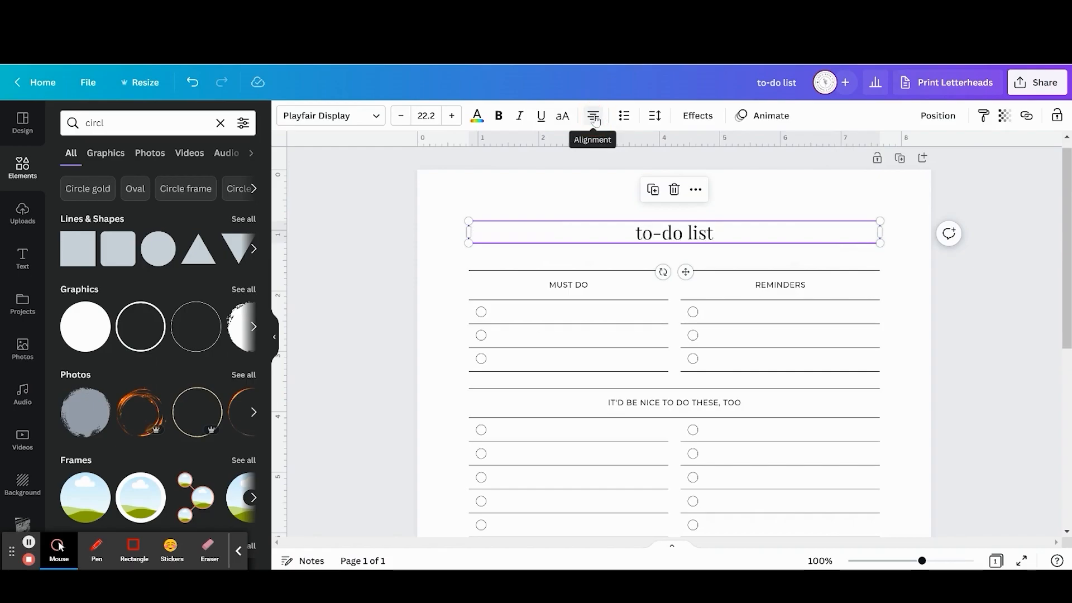
- Change the to-do list title's font to printed moments Regular
left_click(379, 115)
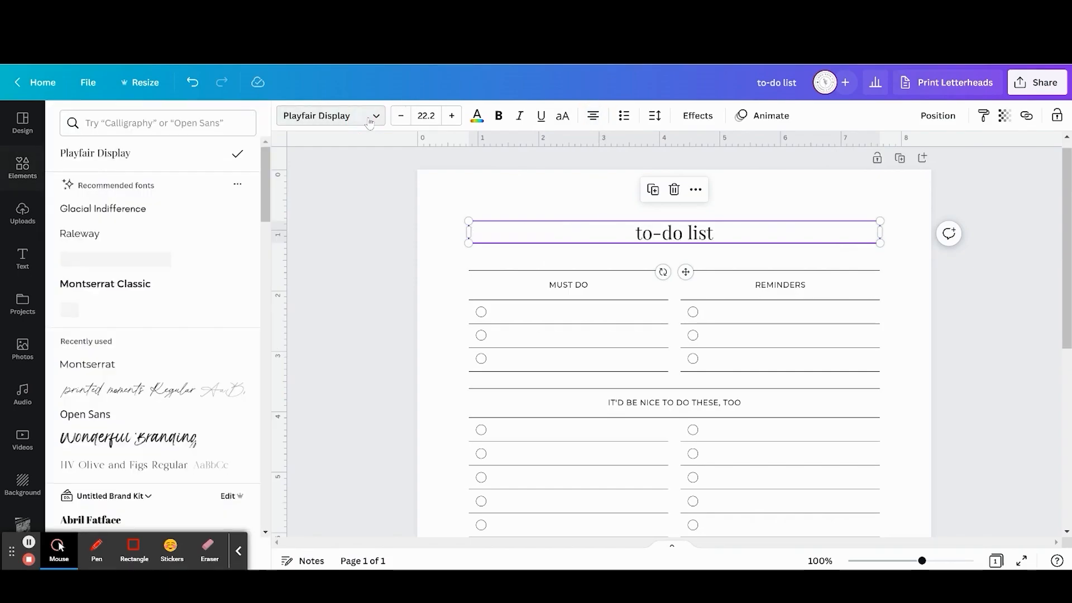
left_click(172, 390)
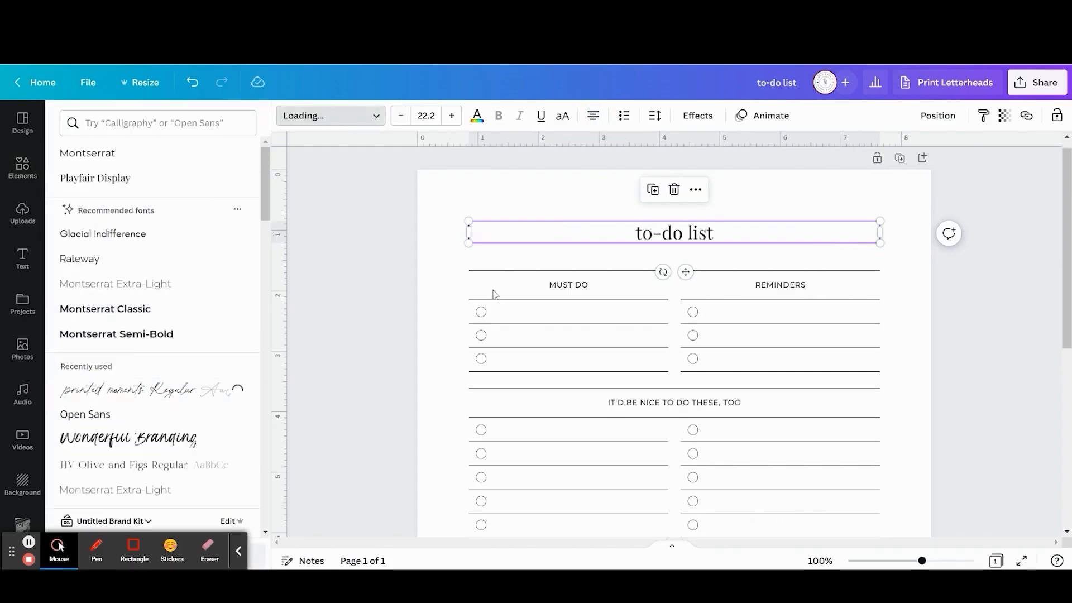
left_click(383, 345)
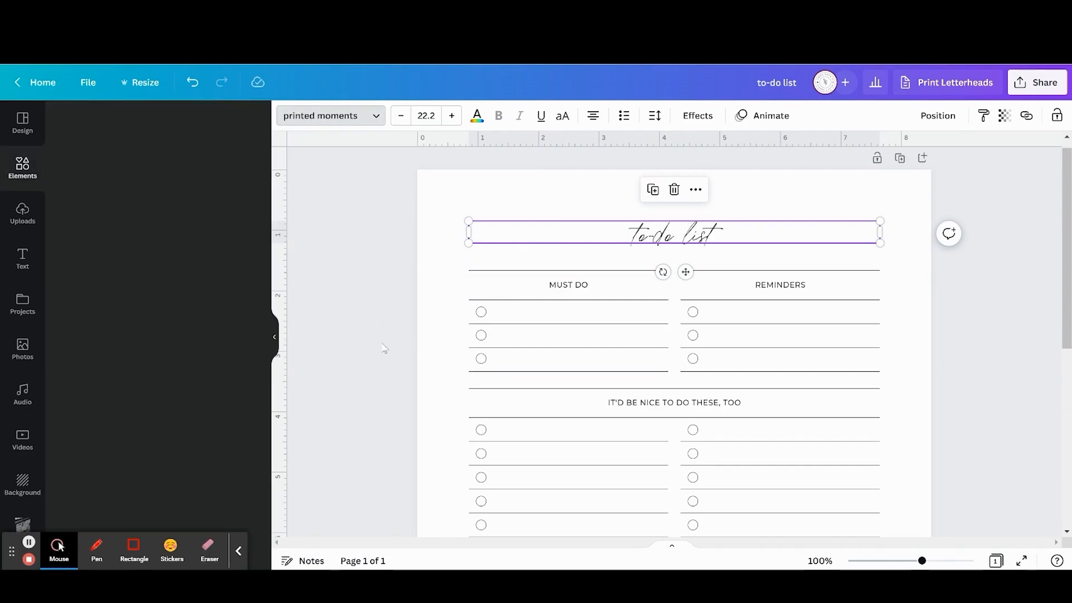
- Replace the MUST DO heading of the bottom table with "WHEN I GET TO IT"
left_click_drag(922, 561, 904, 561)
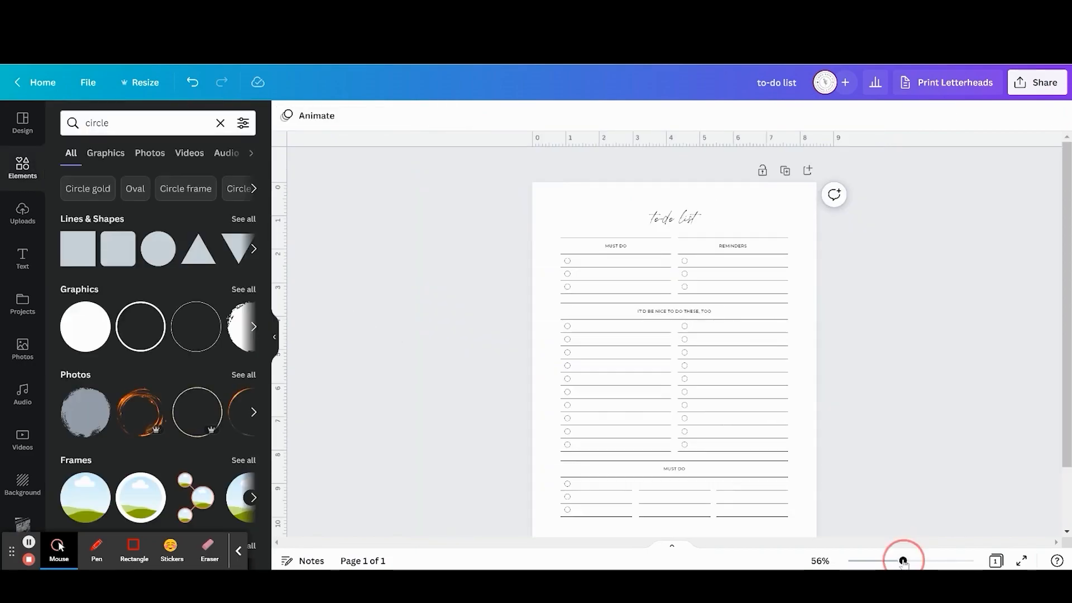
scroll(918, 377, "down", 1)
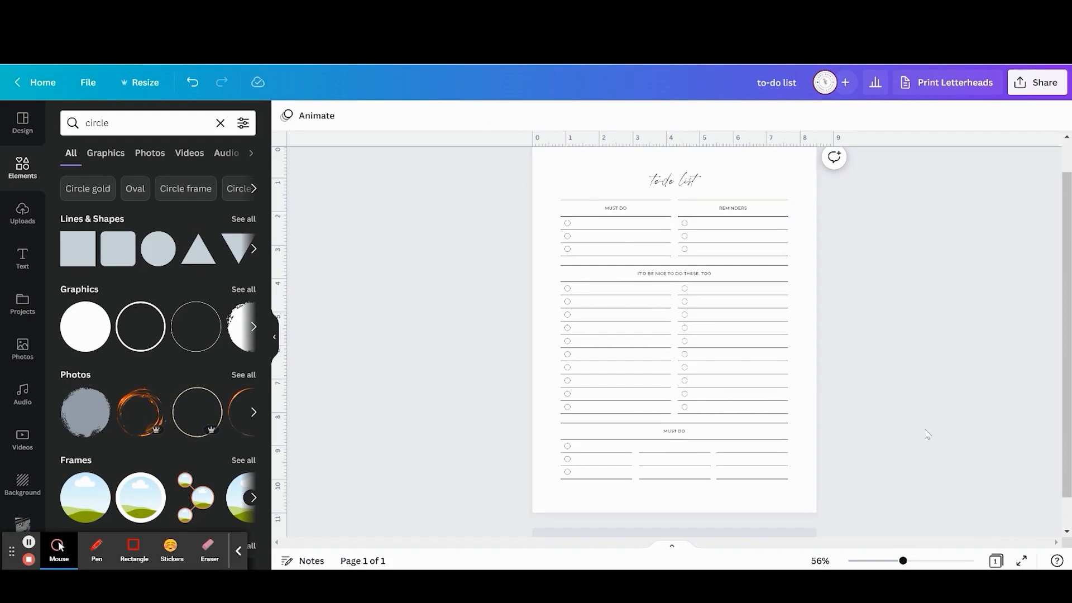
left_click(688, 437)
left_click(690, 438)
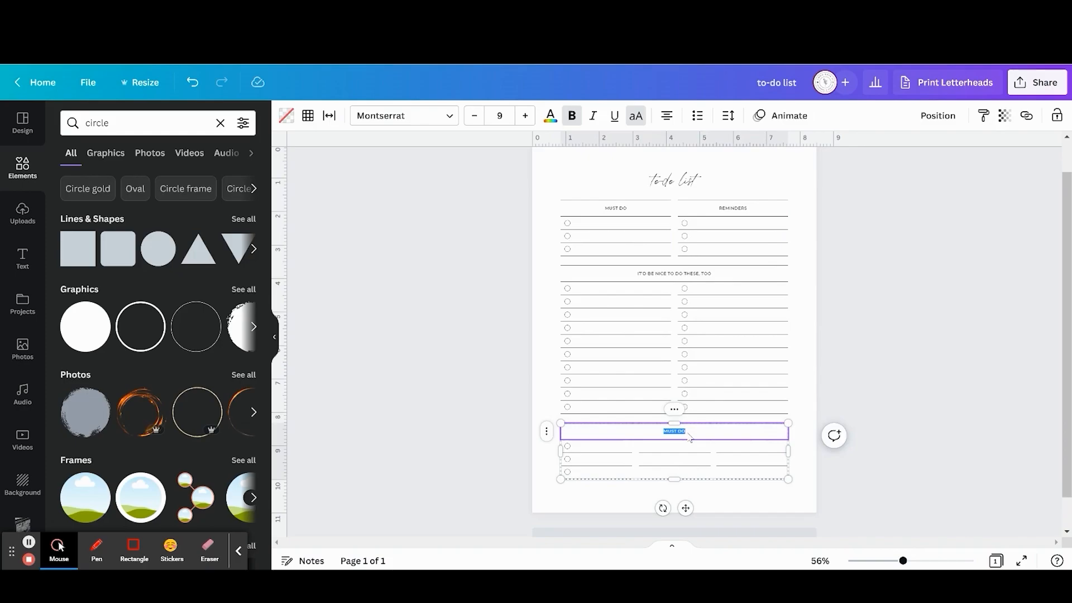
key("Escape")
left_click(684, 436)
type("WHEN")
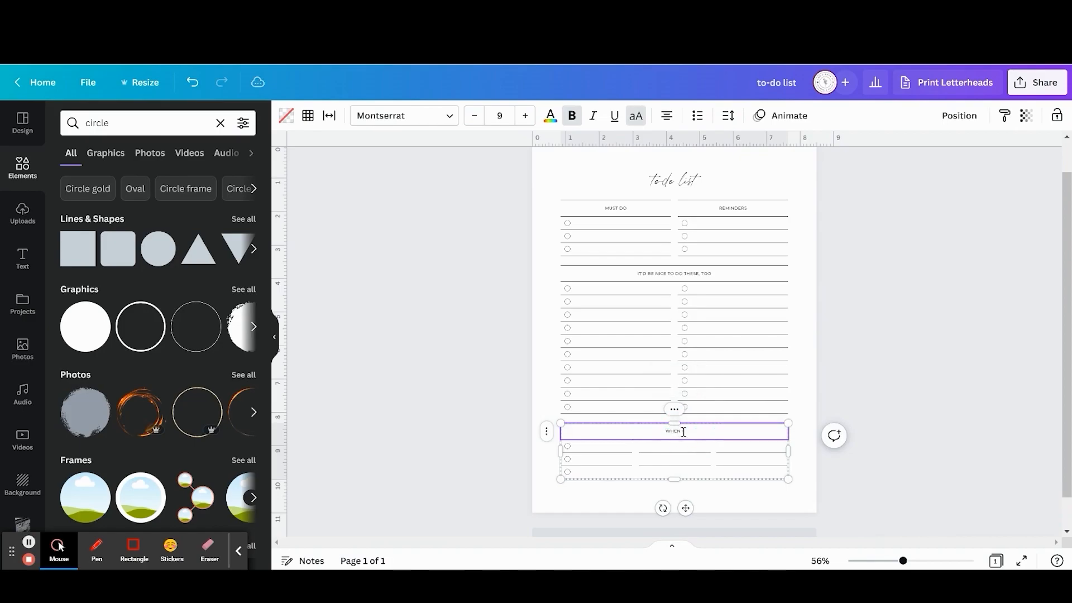
type(" I GET TO IT")
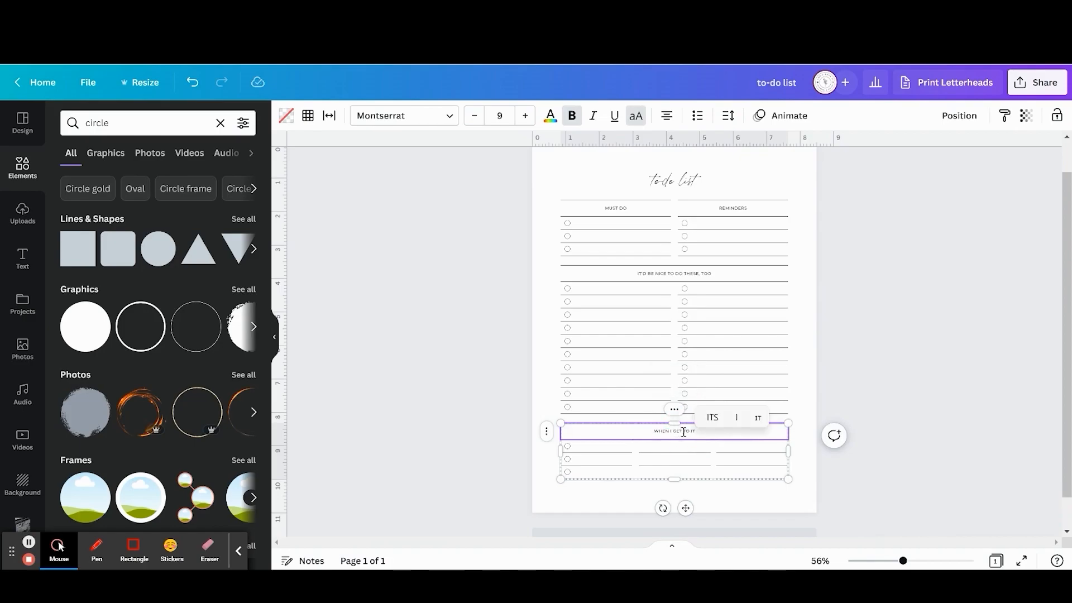
left_click(892, 282)
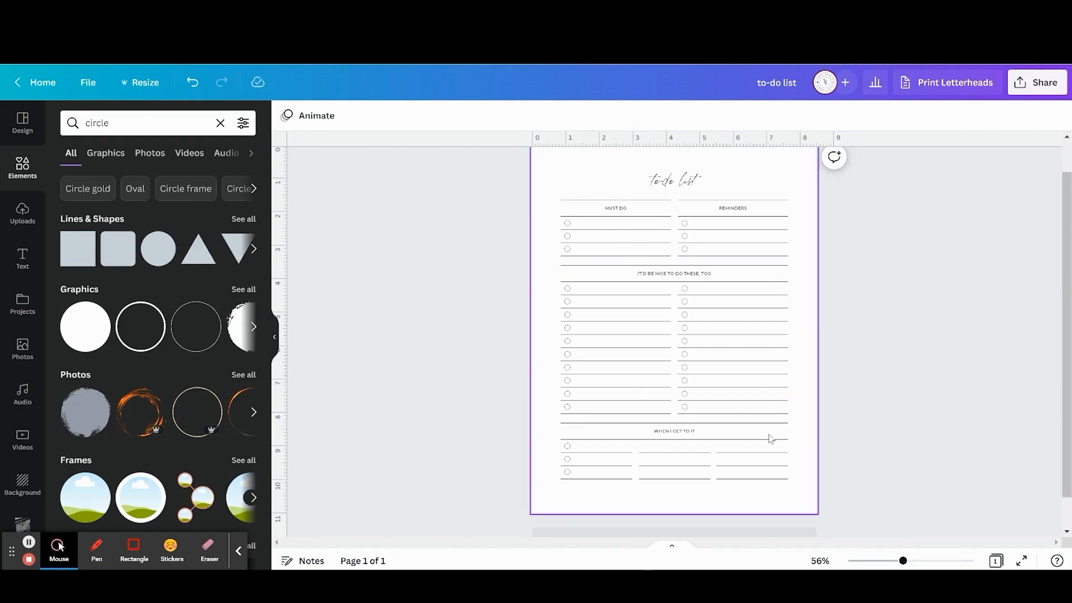
left_click(925, 562)
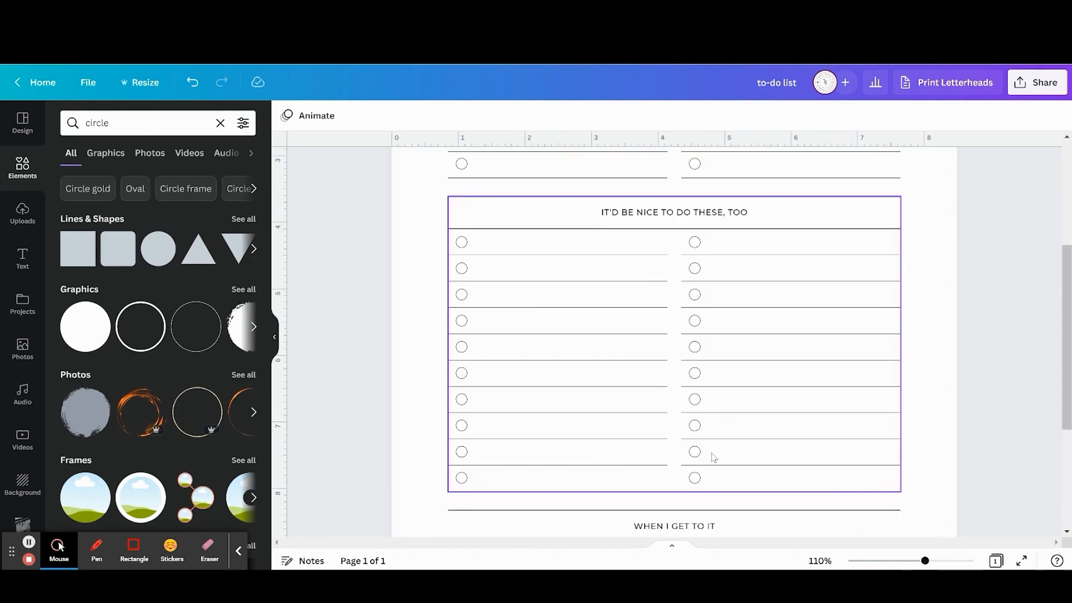
- Duplicate the three checkbox circles of the WHEN I GET TO IT table's first column into its second and third columns
scroll(711, 449, "down", 3)
left_click(460, 418)
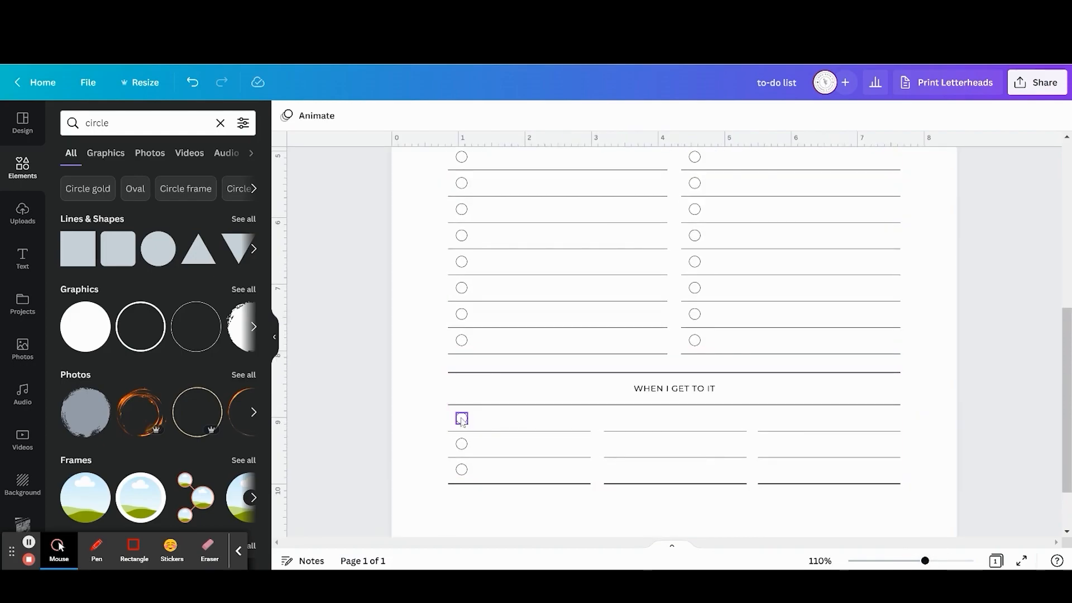
left_click(462, 444, "shift")
left_click(462, 469, "shift")
left_click(440, 381)
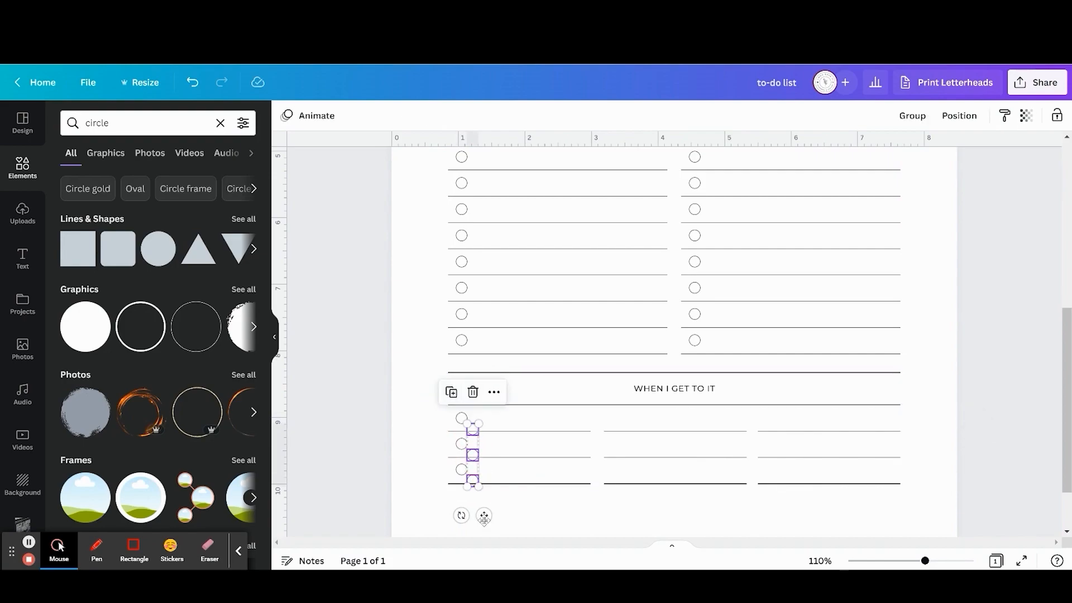
left_click_drag(483, 513, 632, 510)
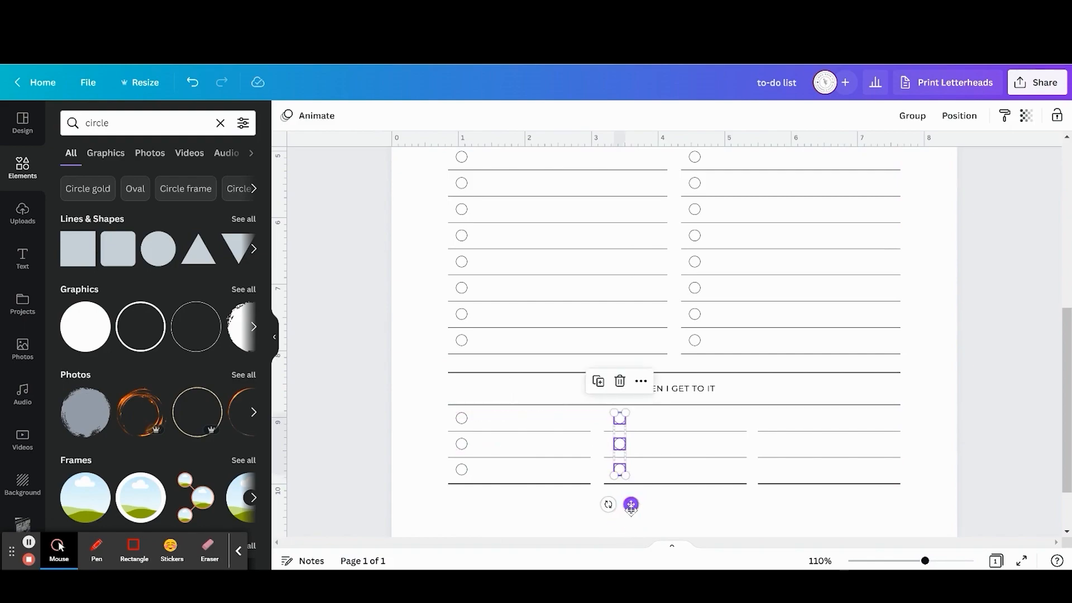
left_click(599, 382)
left_click_drag(789, 504, 781, 501)
left_click(926, 398)
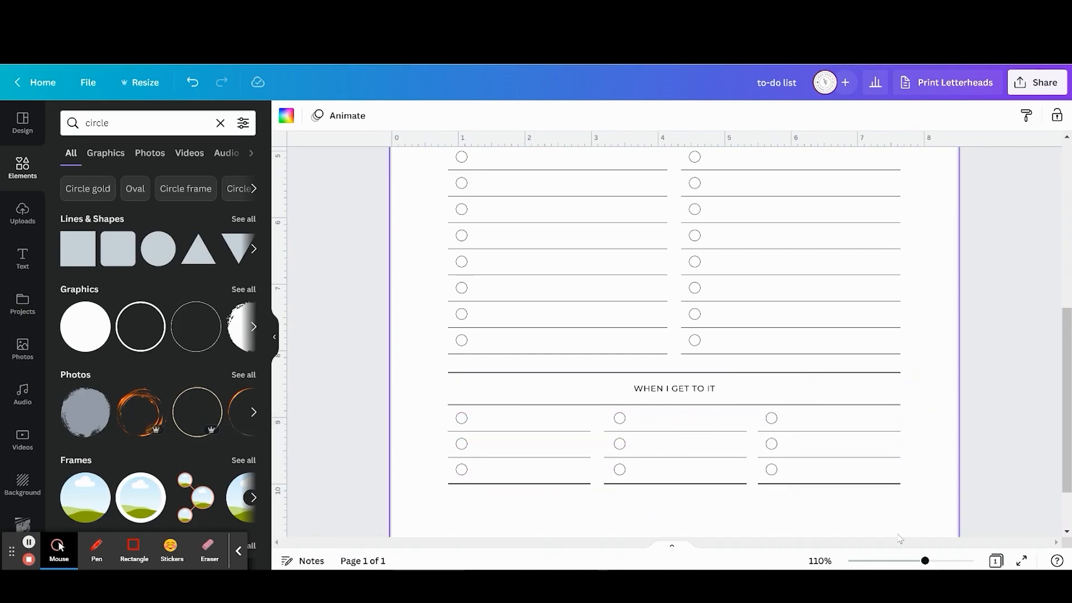
left_click(896, 560)
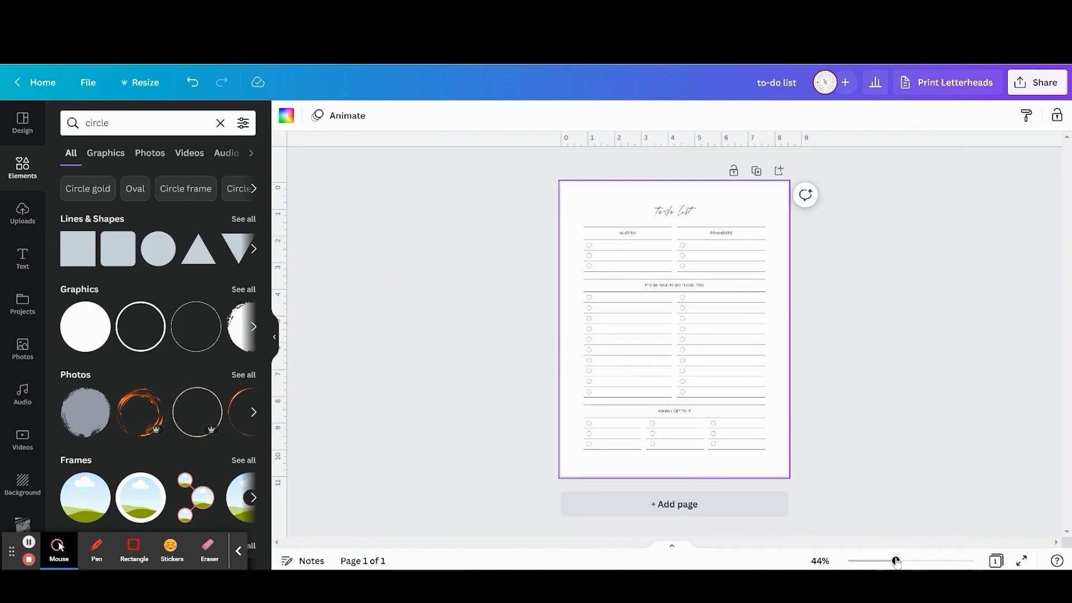
left_click(860, 329)
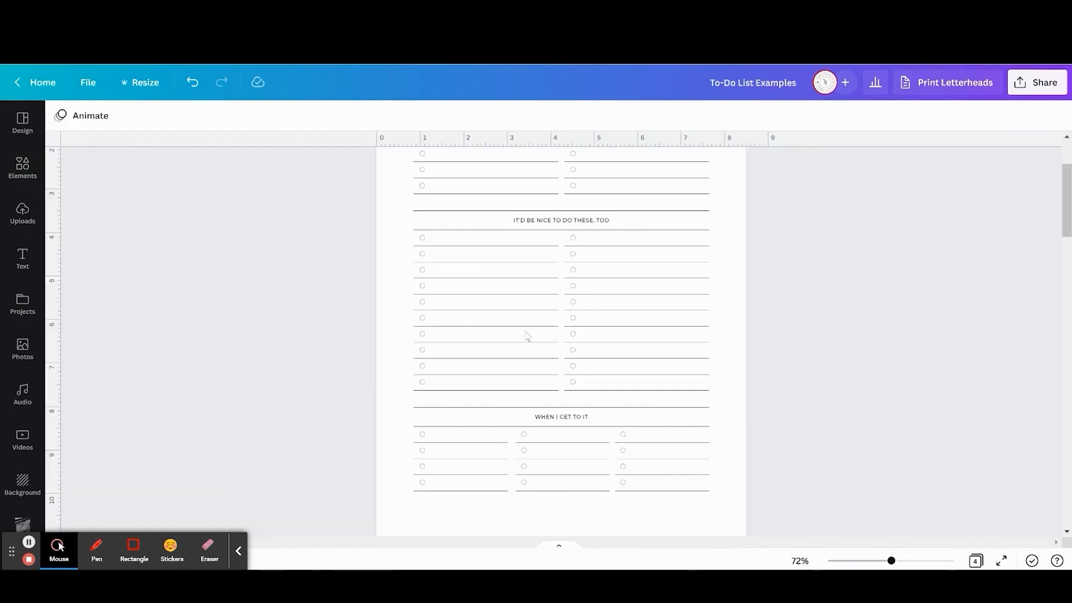
- Examine the example to-do list layouts in the To-Do List Examples design
scroll(526, 337, "down", 3)
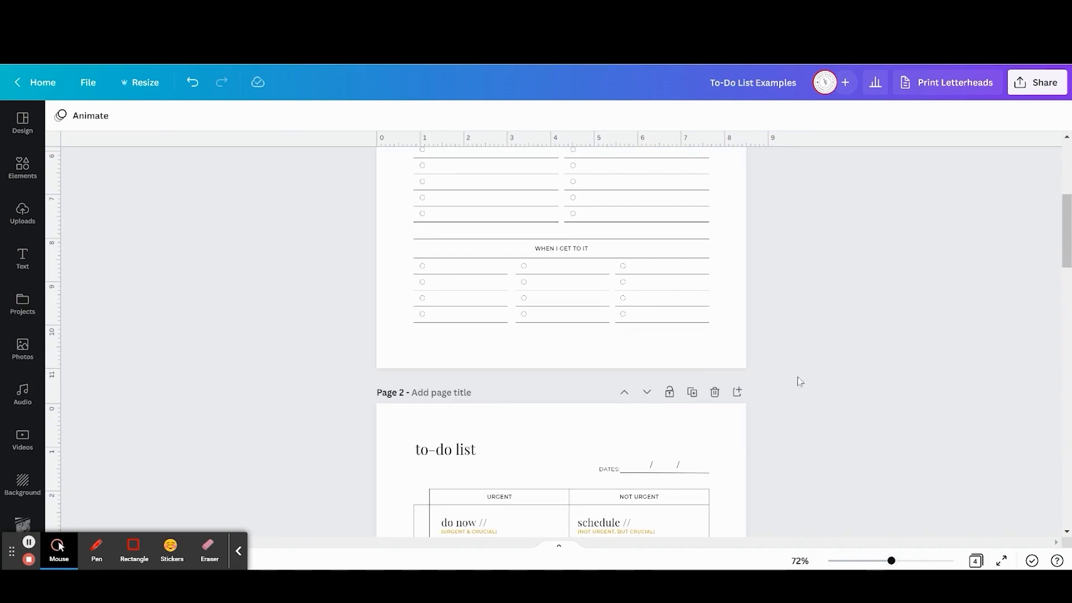
scroll(802, 379, "down", 5)
scroll(800, 381, "down", 1)
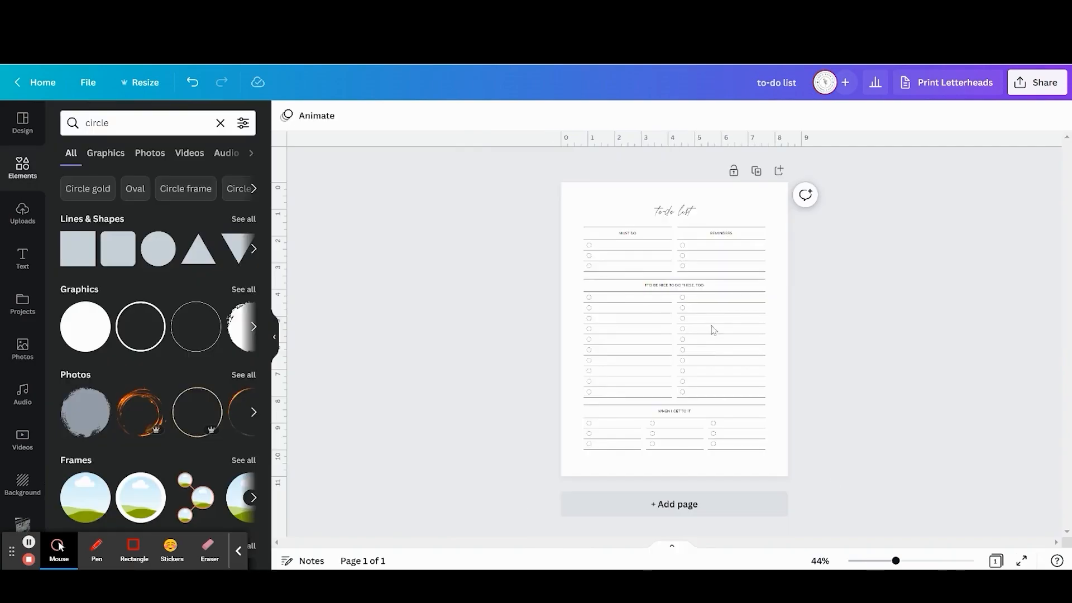
- Add a second page and place a subheading reading "to-do list" near its upper-left corner
left_click(710, 508)
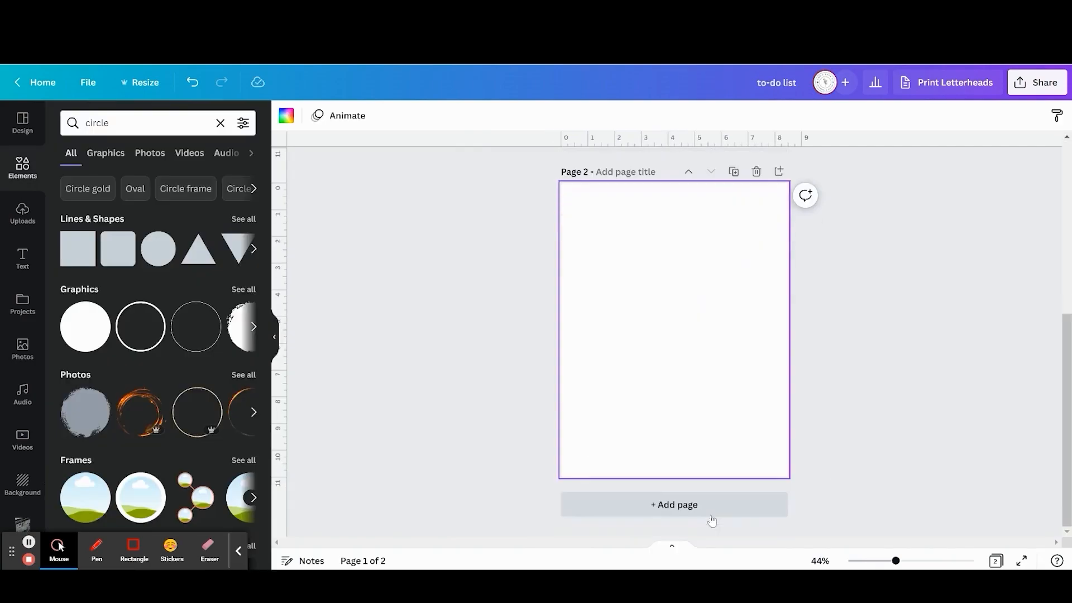
left_click(21, 262)
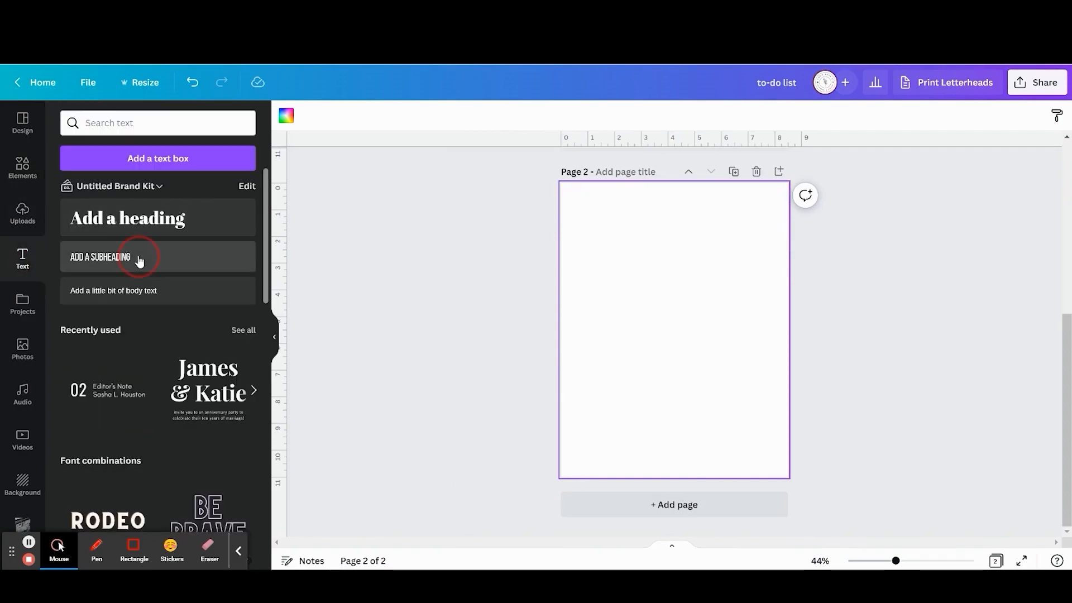
left_click(139, 258)
left_click_drag(685, 364, 615, 248)
type("to-do lia")
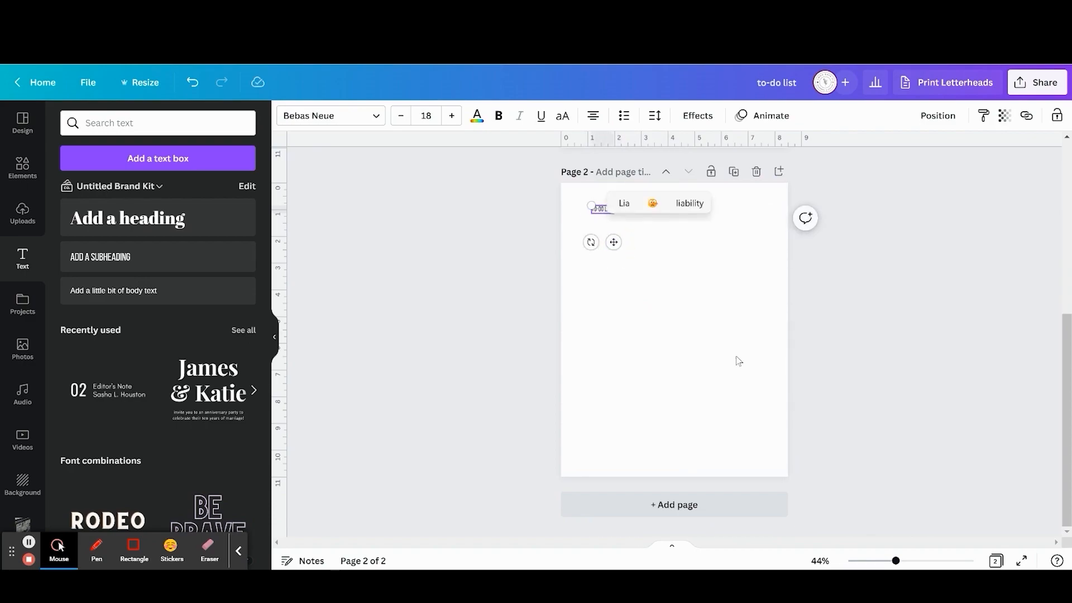
key("BackSpace")
type("s")
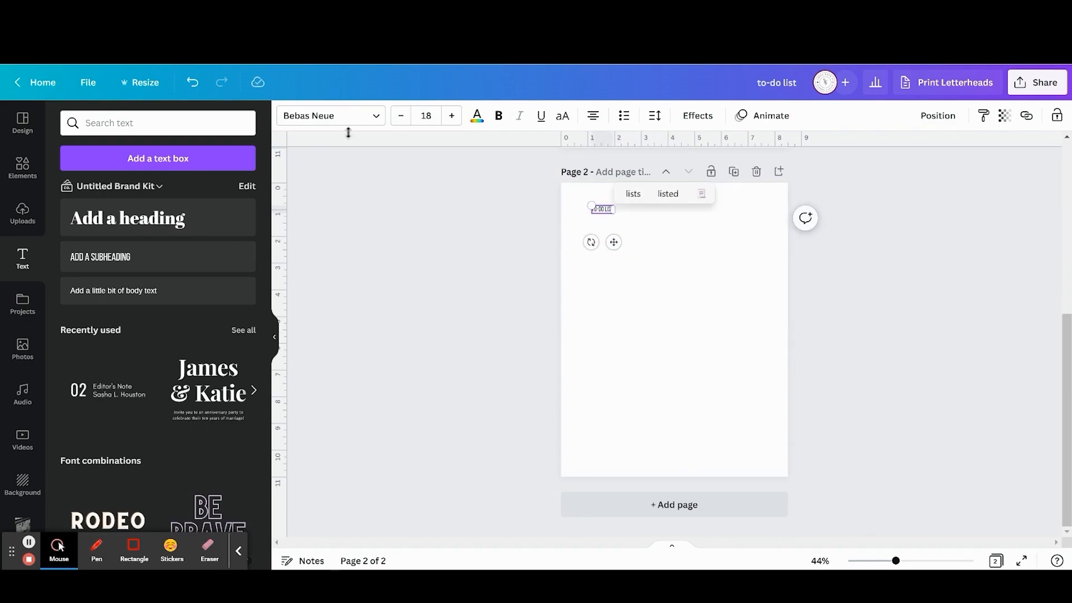
- Set the second page's to-do list title in Playfair Display and shift it slightly to the left
left_click(329, 115)
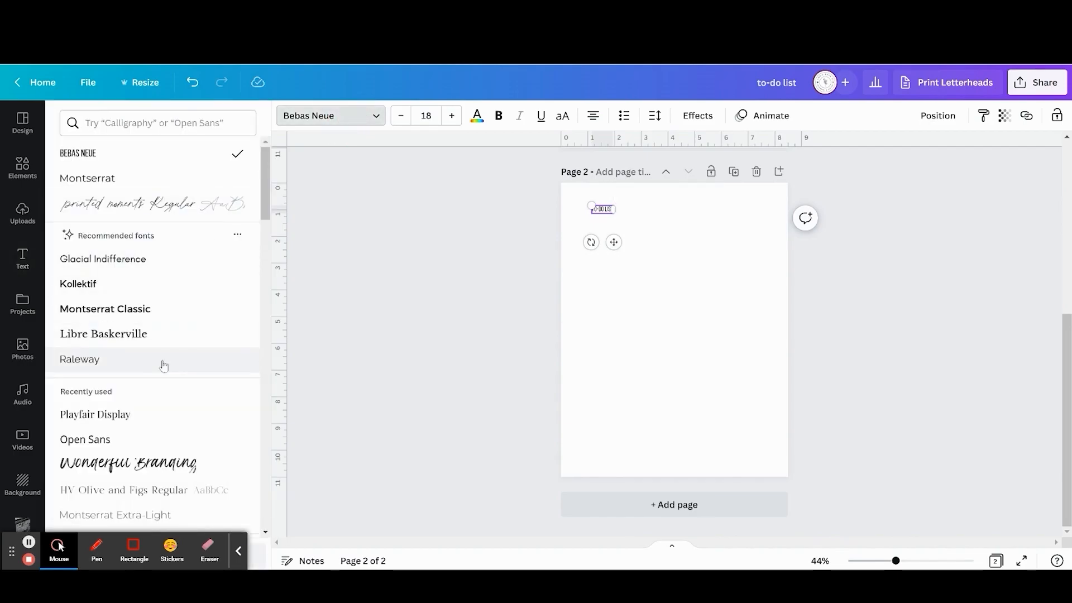
left_click(162, 414)
left_click(616, 242)
left_click_drag(616, 242, 609, 242)
left_click(711, 285)
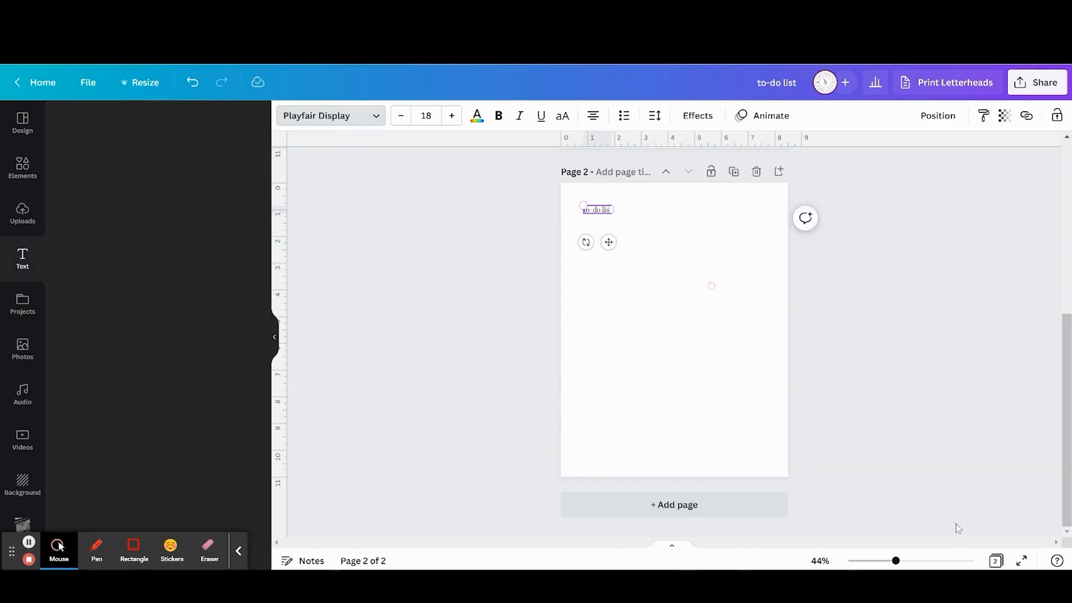
left_click(919, 563)
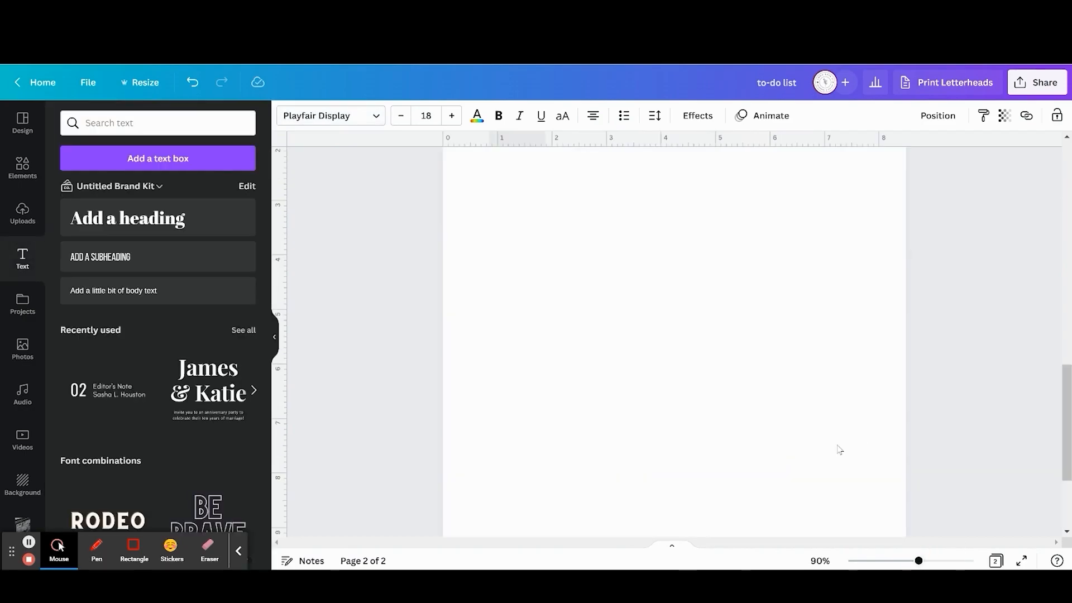
scroll(848, 427, "up", 3)
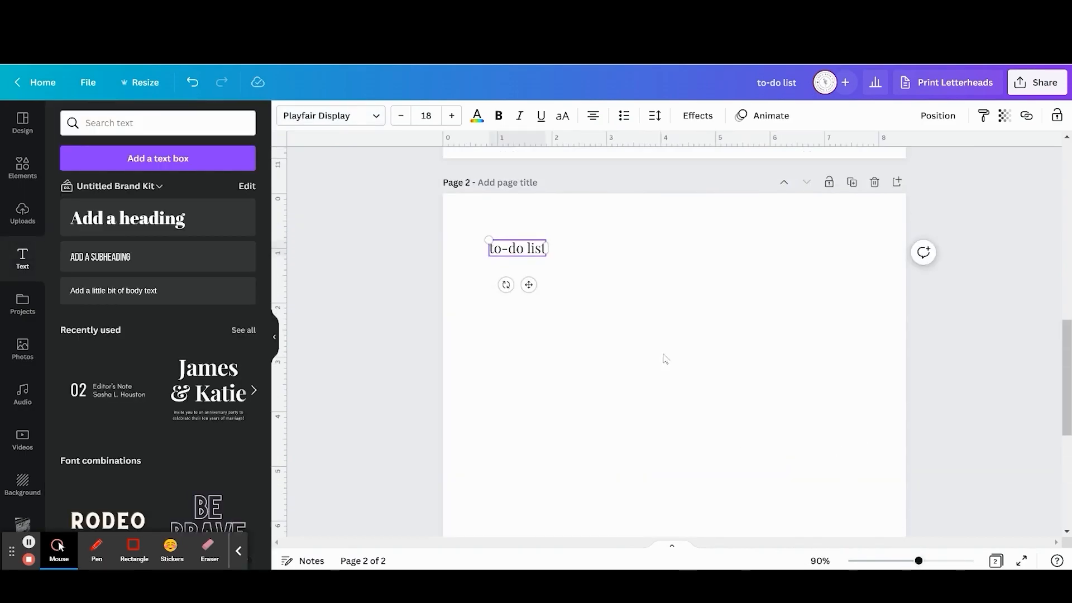
left_click(168, 293)
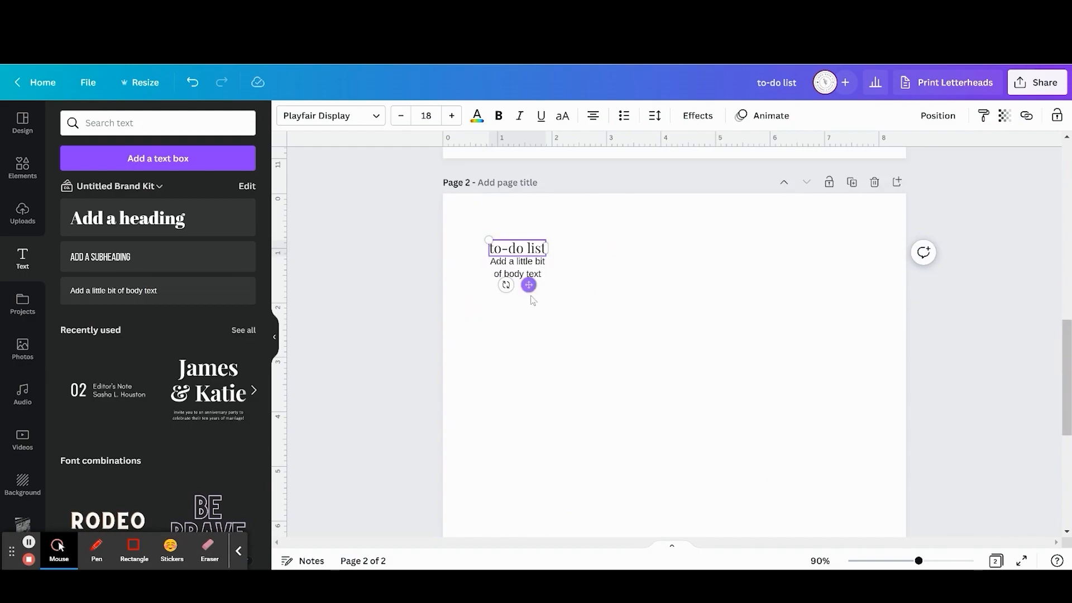
left_click_drag(529, 285, 733, 355)
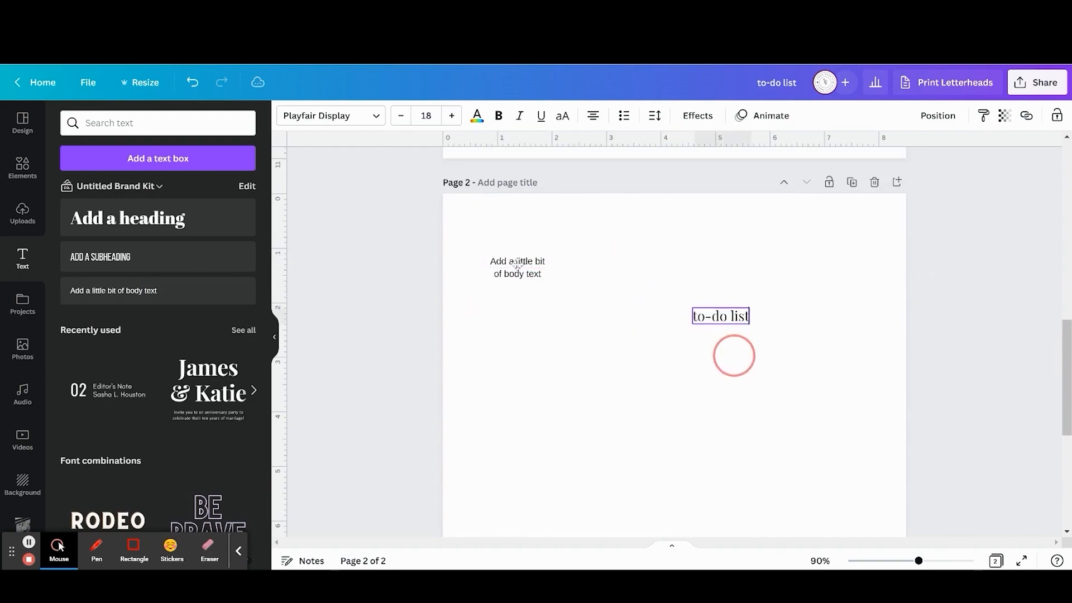
key("ctrl+z")
key("ctrl+z")
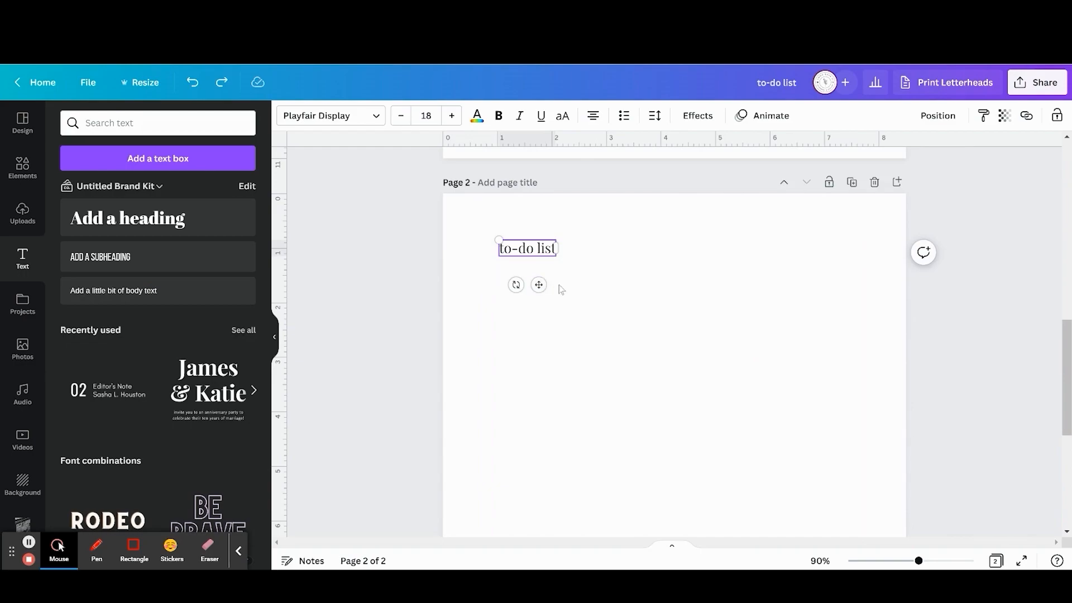
- Add a body text box to the right of and below the second page's title, reading "Dates:"
left_click(179, 292)
left_click(584, 386)
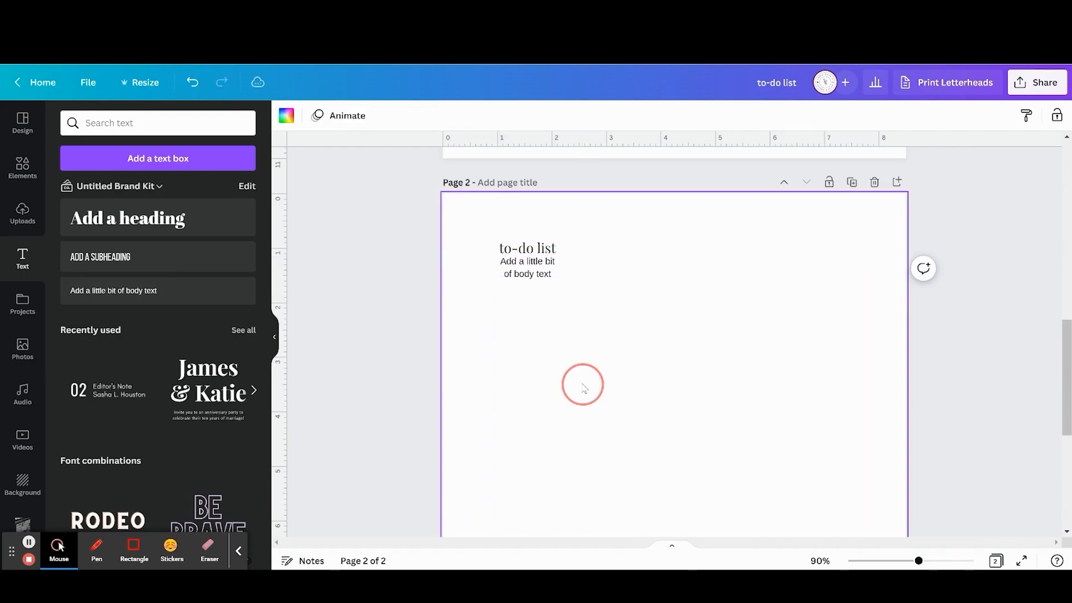
left_click_drag(553, 271, 796, 306)
double_click(770, 309)
type("Dates:")
- Format the Dates: label in Montserrat at size 10 with all letters in uppercase
left_click(366, 116)
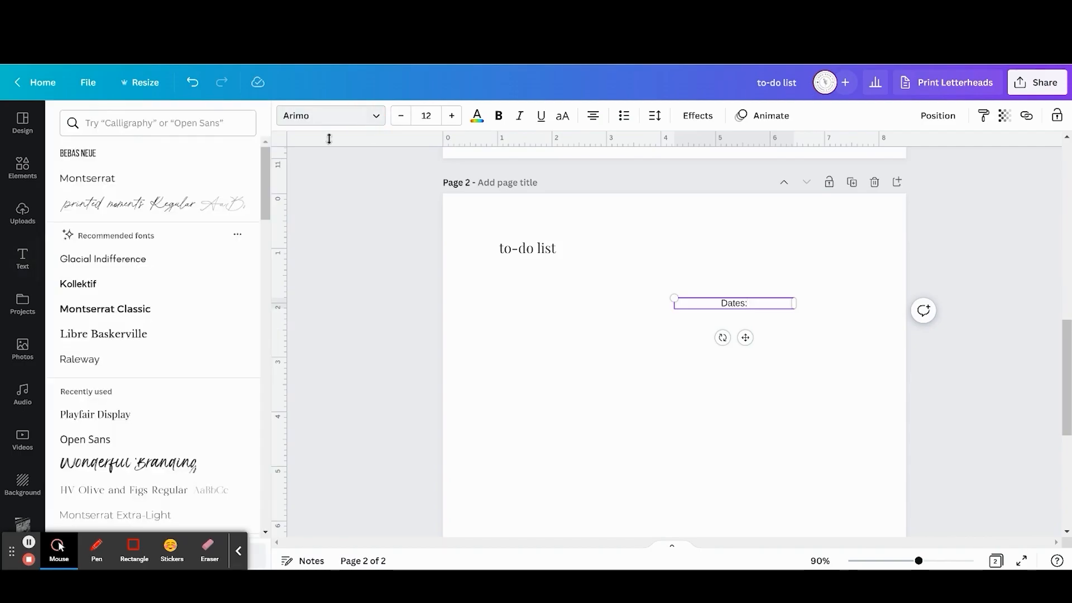
left_click(157, 177)
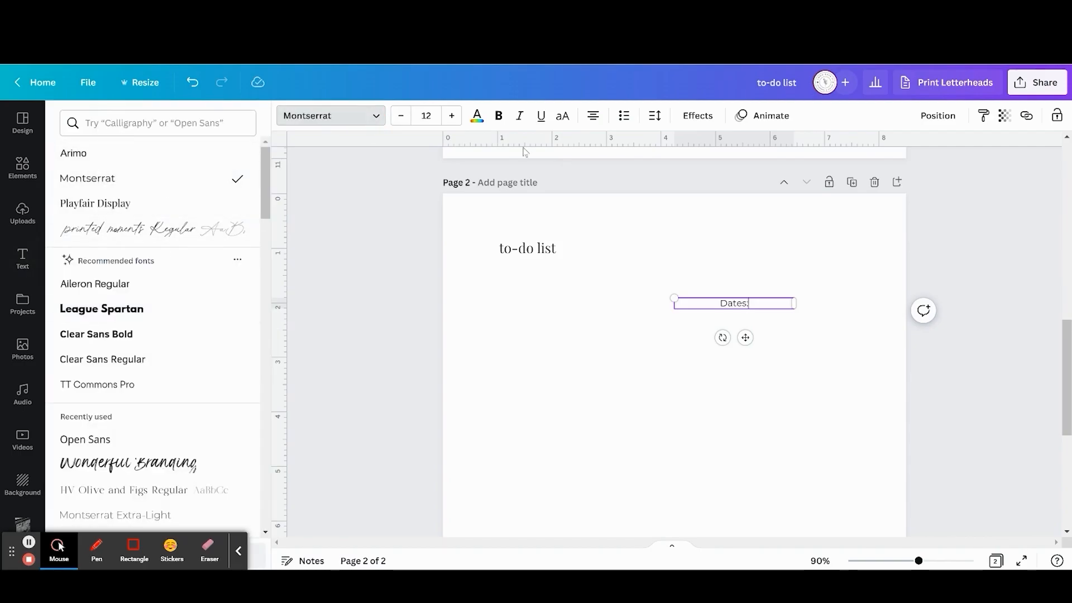
left_click(401, 116)
left_click(401, 115)
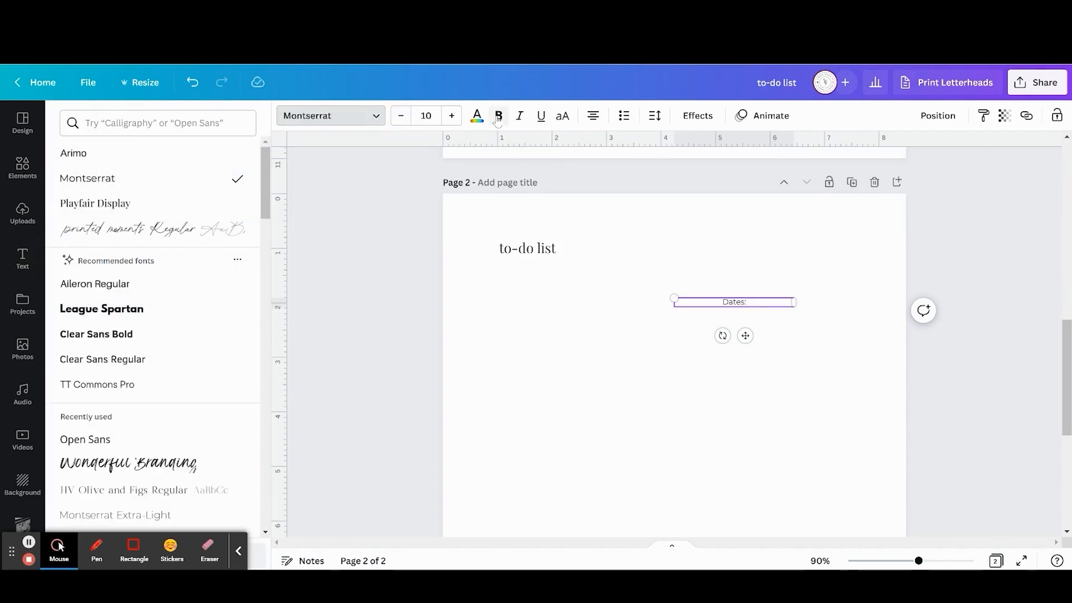
left_click(562, 115)
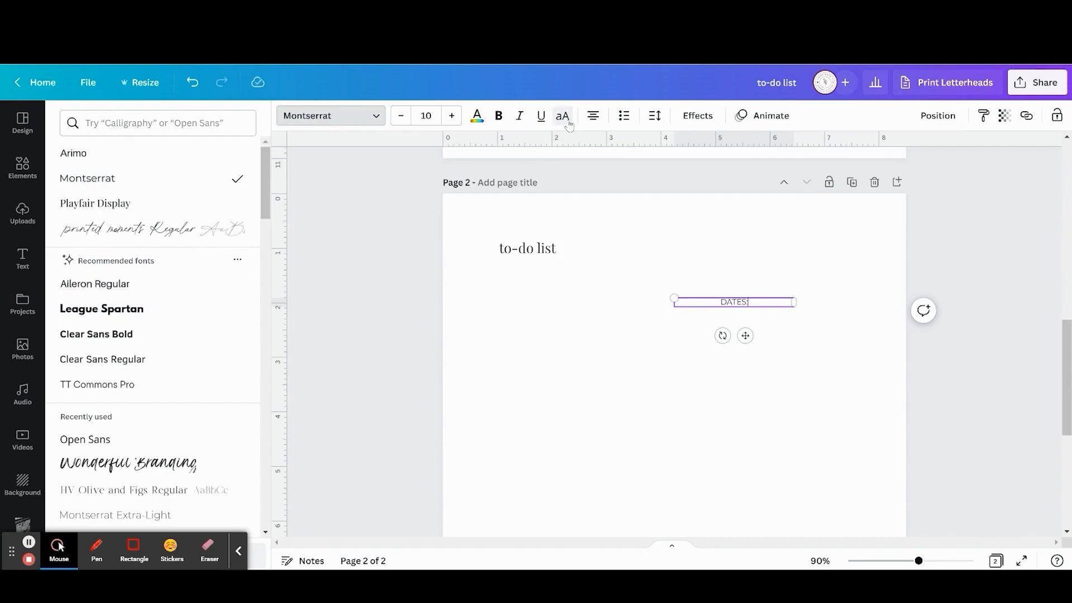
- Set the DATES: label's letter spacing to 40 and align its text right
left_click(655, 115)
double_click(800, 154)
type("40")
left_click(593, 115)
left_click(593, 116)
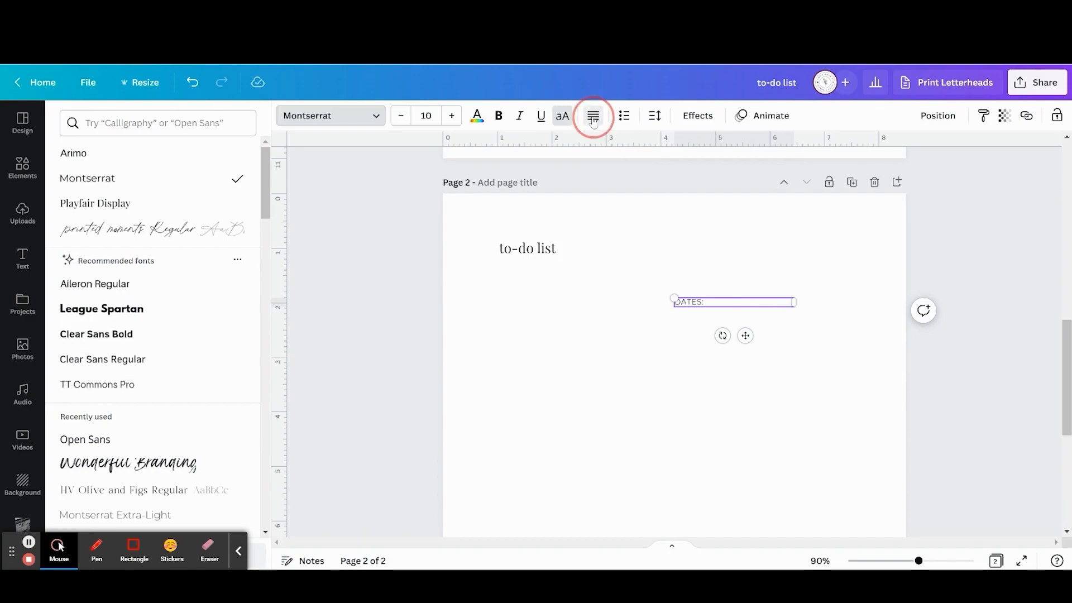
- Narrow the DATES: text box from its right edge and move it up to just below the title's level
left_click(942, 561)
scroll(828, 370, "up", 3)
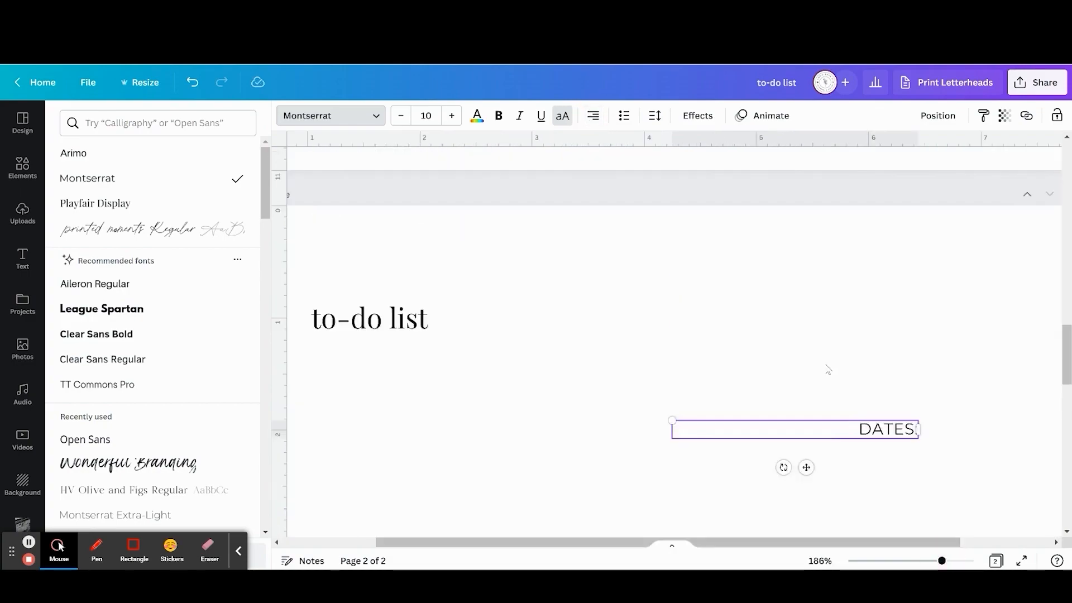
scroll(828, 370, "right", 2)
scroll(799, 366, "down", 2)
left_click_drag(797, 335, 763, 335)
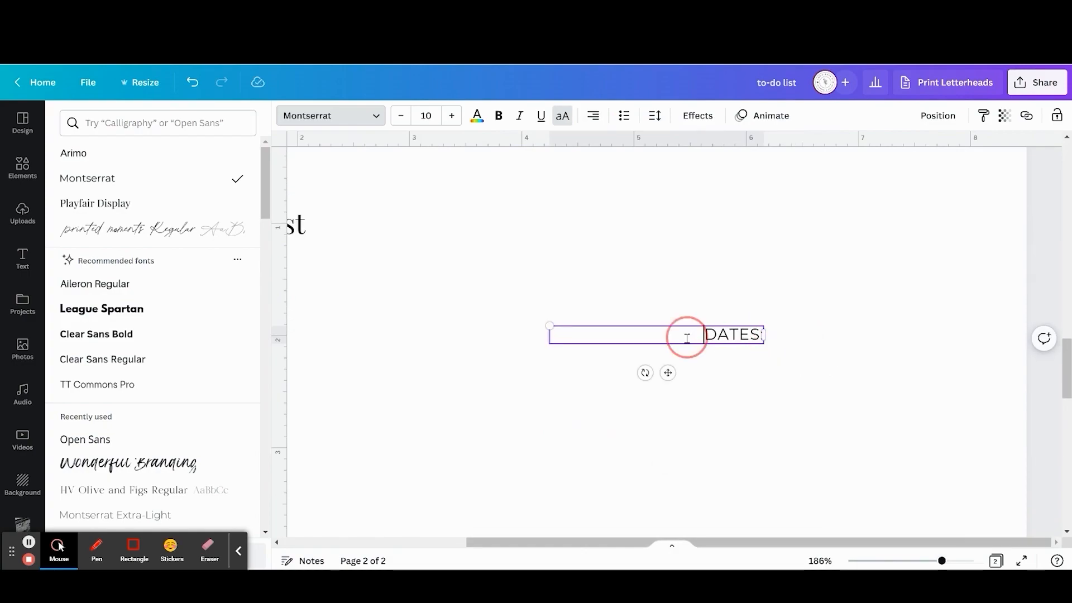
left_click_drag(668, 373, 668, 301)
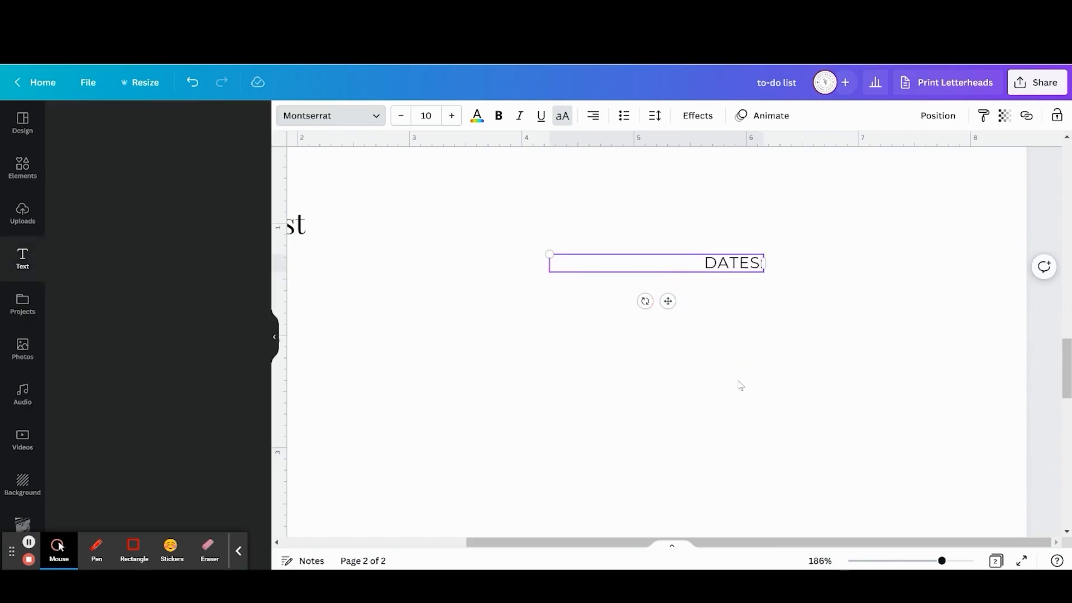
- Add a plain straight line from the elements library and move it up beside the DATES: label
left_click(25, 167)
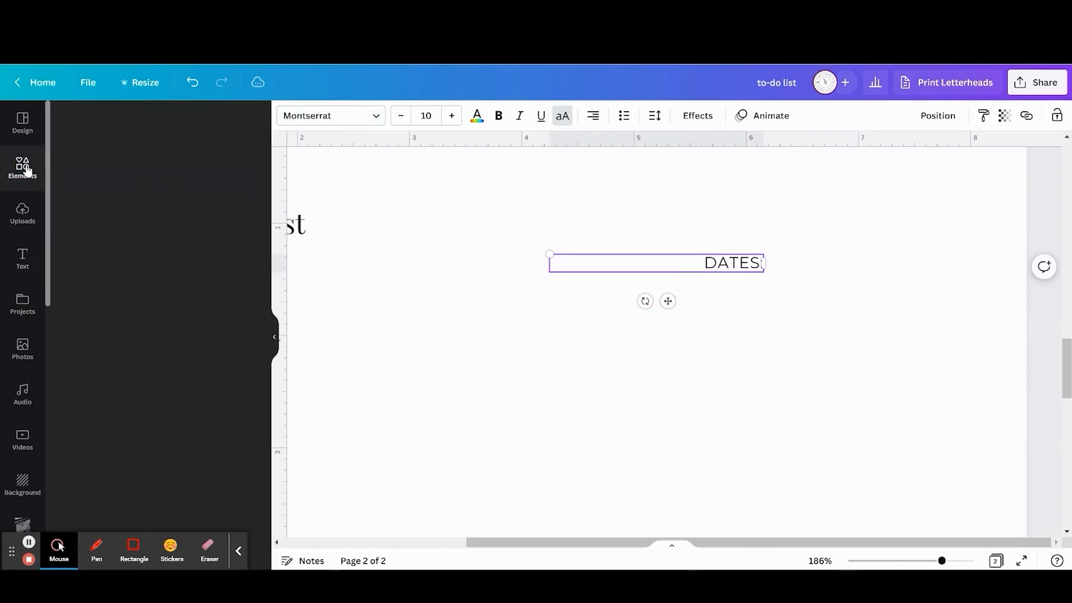
left_click(220, 124)
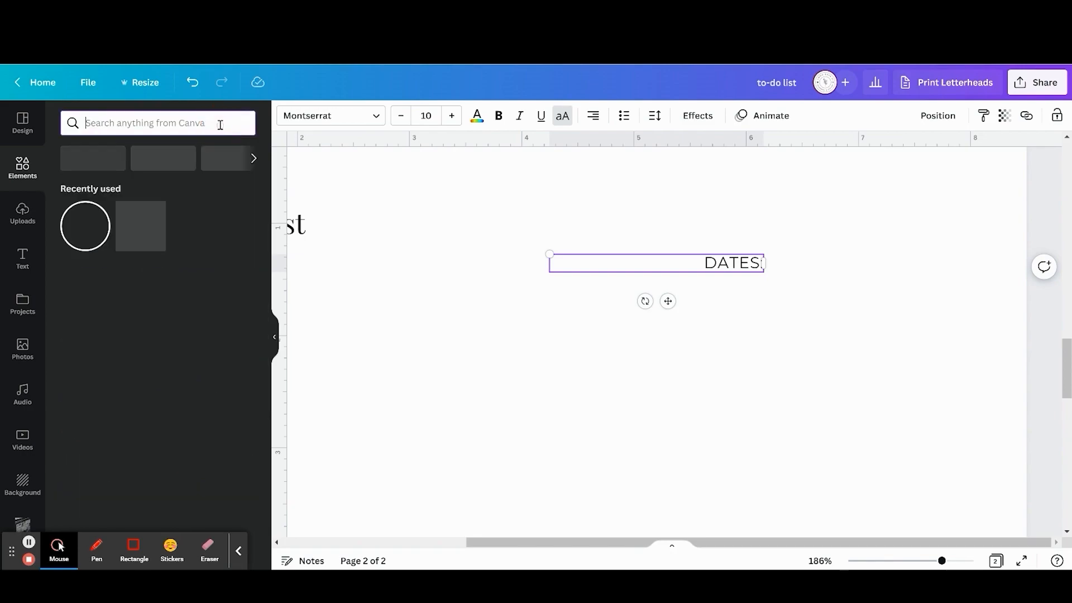
left_click(153, 306)
scroll(582, 397, "down", 3)
scroll(582, 397, "down", 2)
left_click_drag(561, 518, 768, 267)
scroll(769, 269, "up", 3)
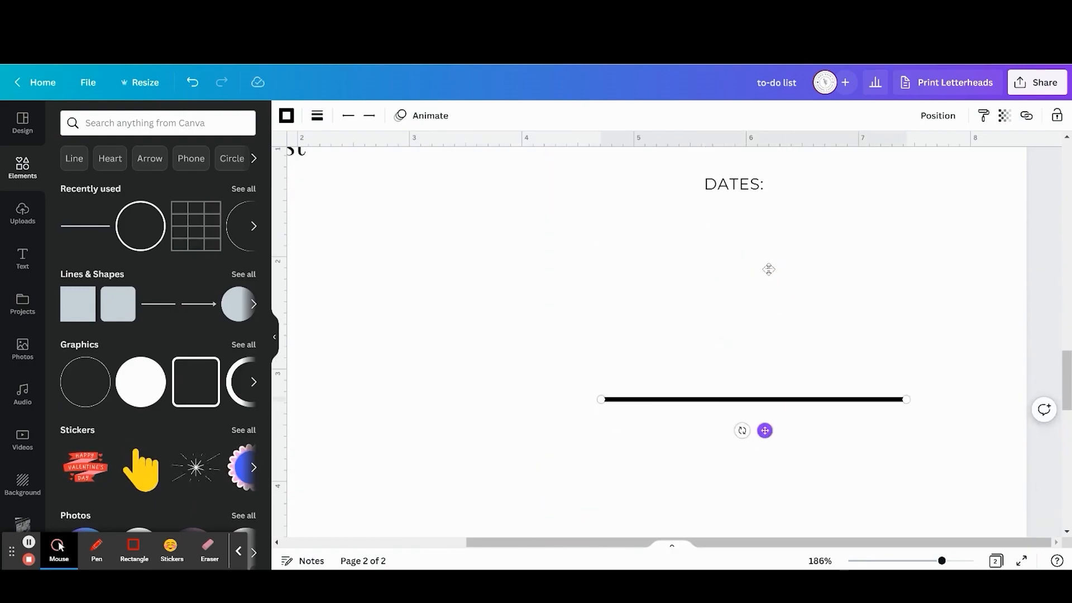
scroll(741, 451, "up", 1)
left_click_drag(765, 504, 790, 302)
- Shorten the line to about 1.5 inches so it starts right after the DATES: label and runs horizontally
left_click_drag(626, 269, 802, 267)
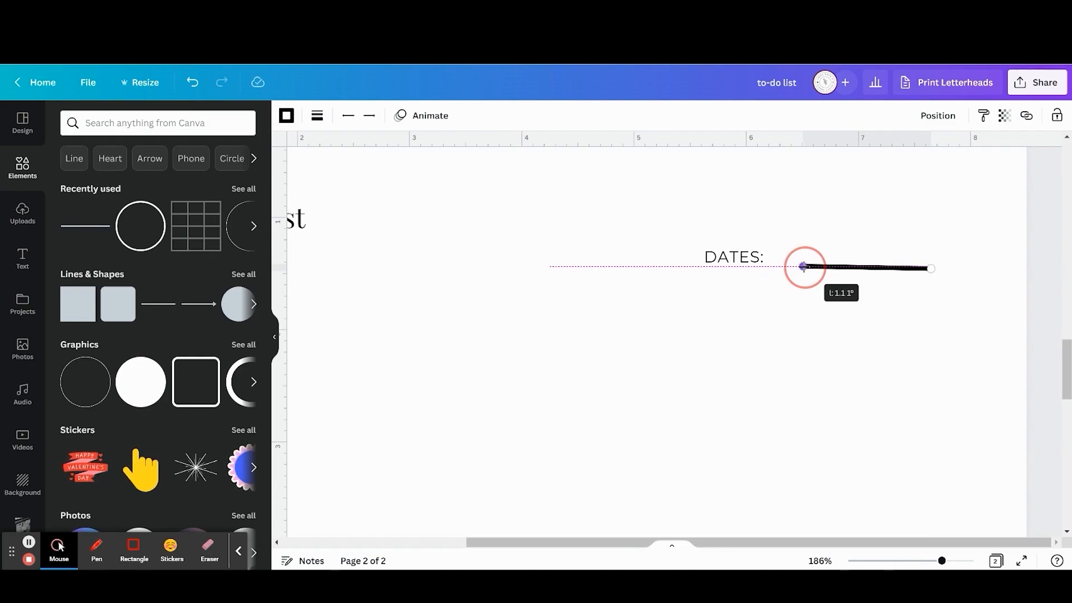
left_click_drag(803, 267, 767, 259)
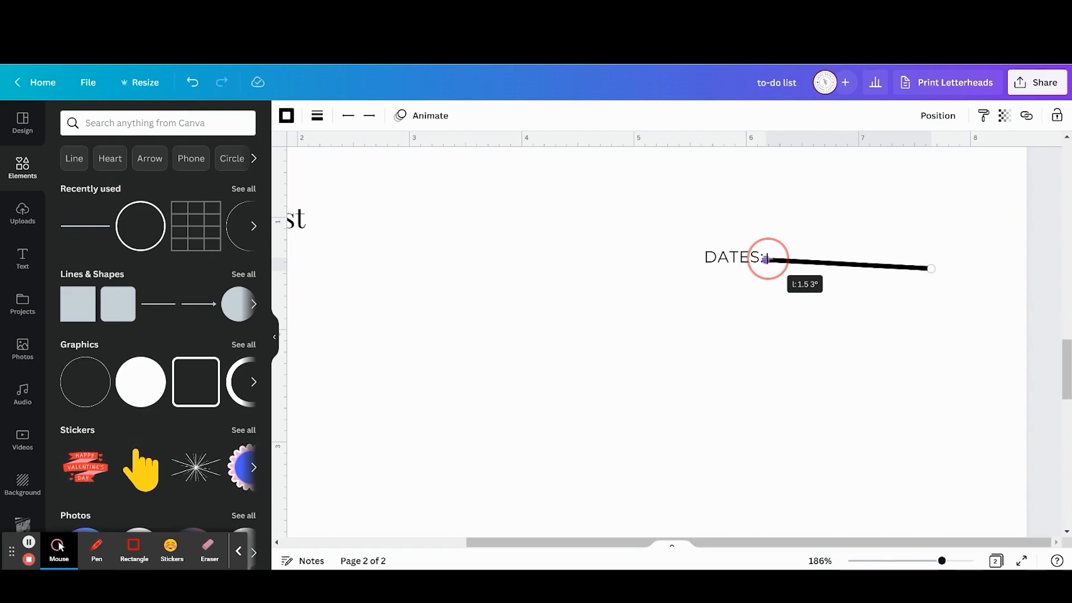
left_click_drag(767, 259, 767, 262)
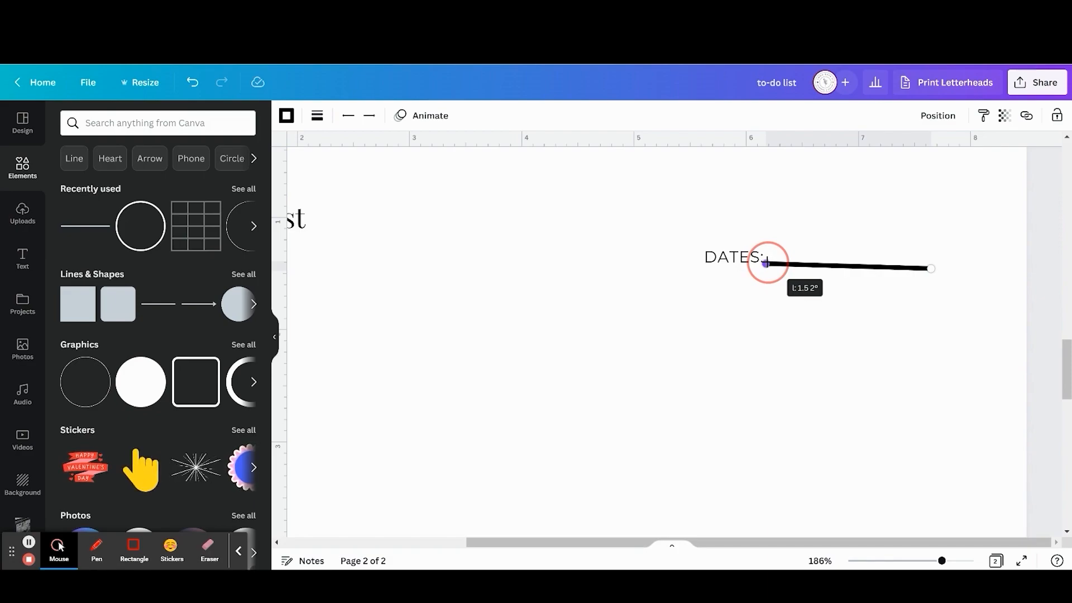
left_click_drag(766, 263, 768, 267)
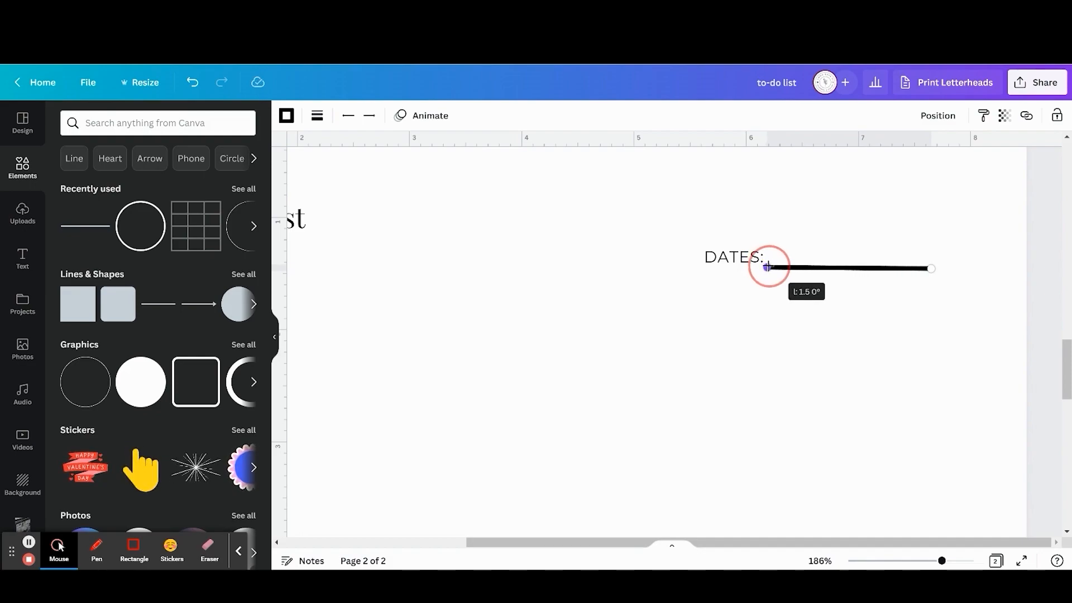
- Align the line's left end with the DATES: label and set its line weight to 1
left_click_drag(769, 267, 765, 266)
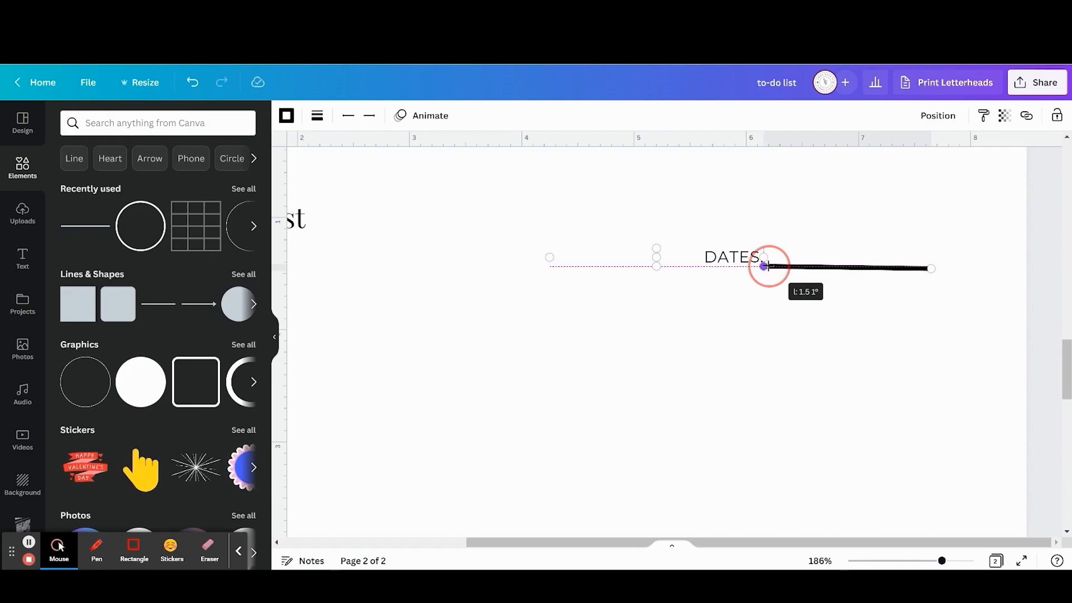
left_click_drag(765, 267, 767, 266)
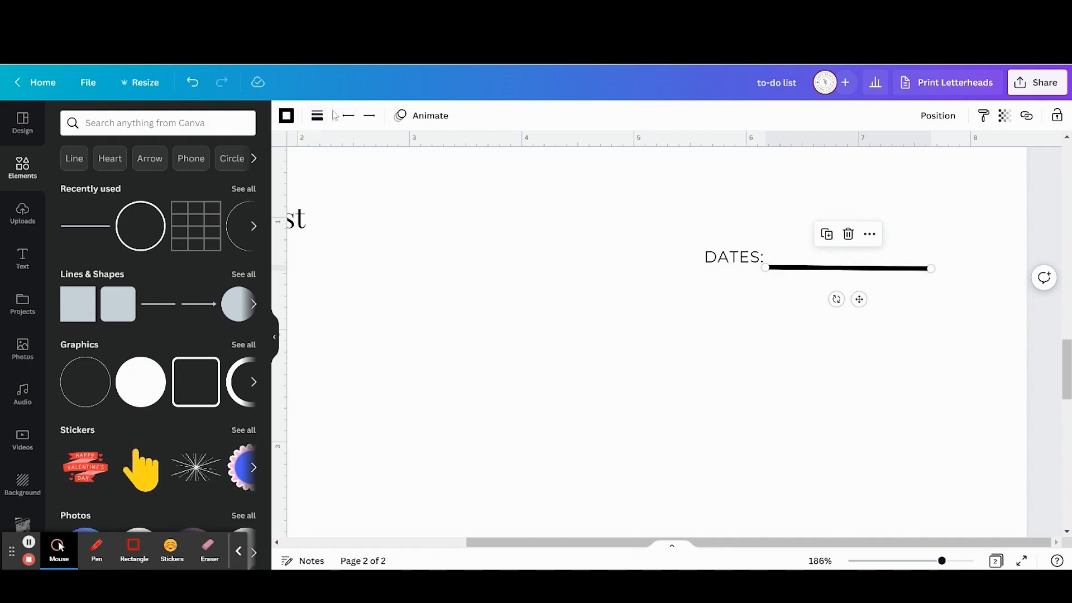
left_click(317, 117)
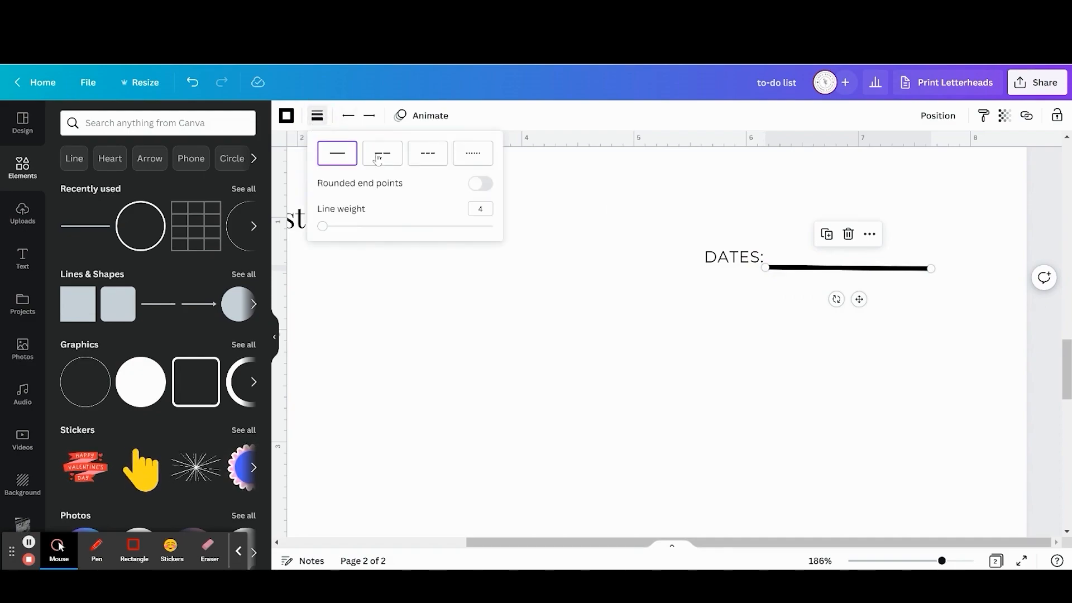
left_click(480, 210)
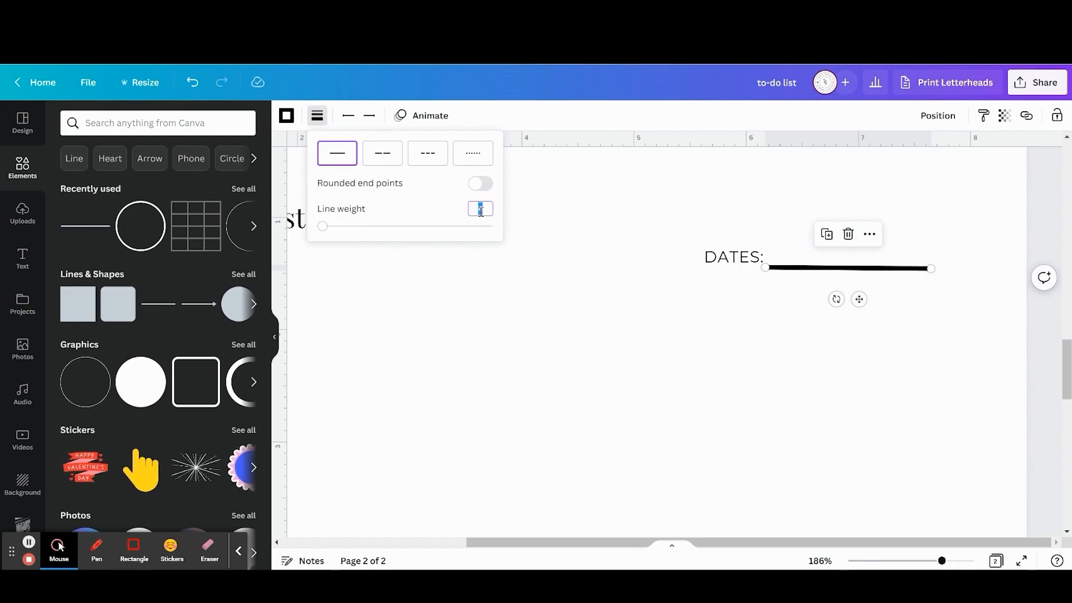
key("Return")
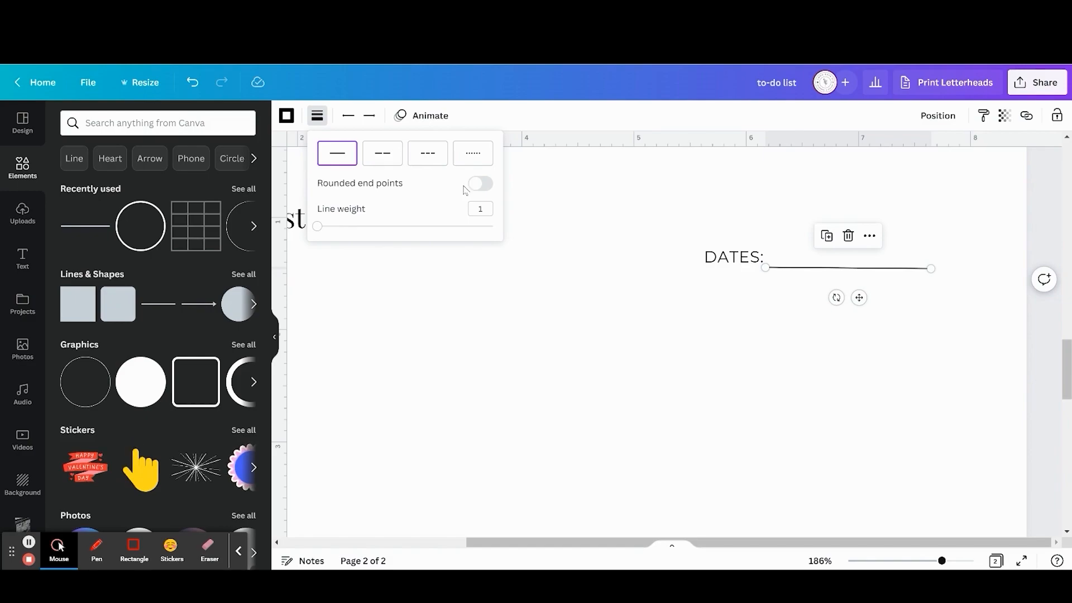
left_click(482, 209)
type("0.")
left_click(657, 387)
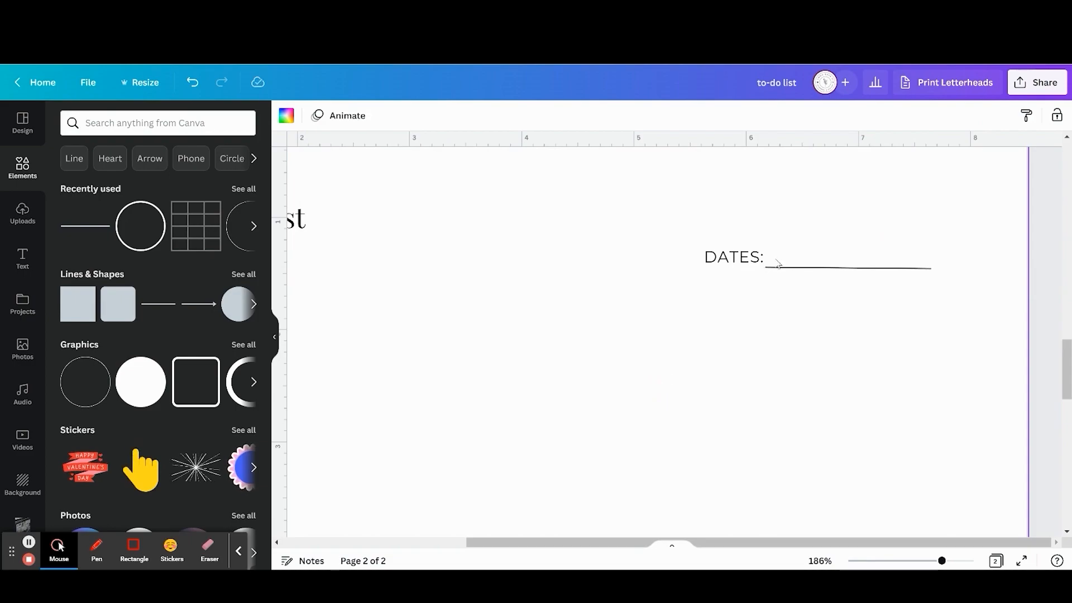
- Duplicate the DATES: text box above the line, narrow it to the line's length and centre its text
left_click(723, 266)
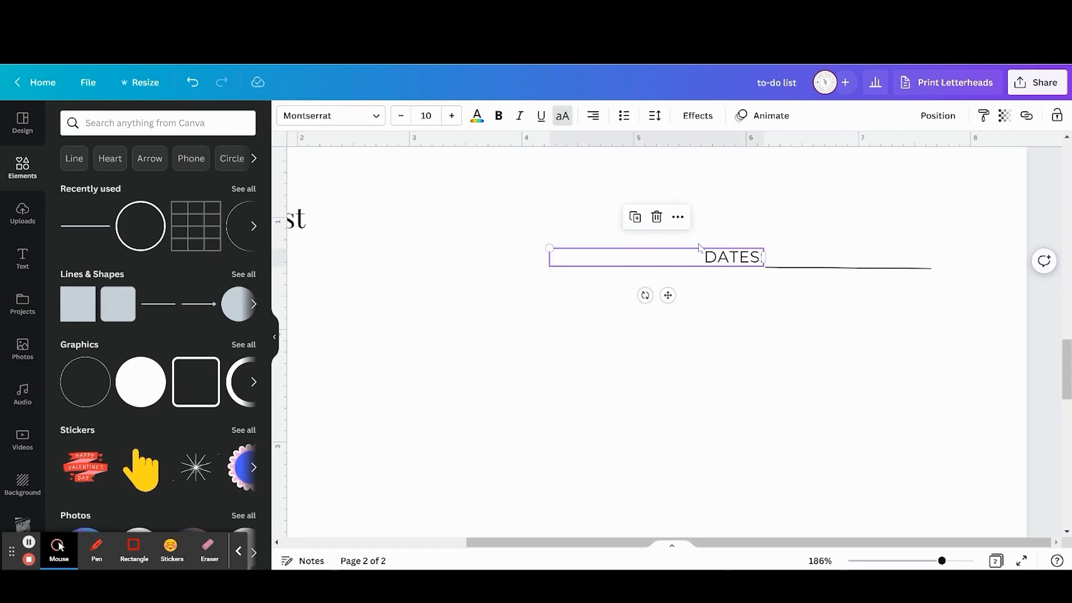
left_click(632, 218)
left_click_drag(688, 314, 835, 286)
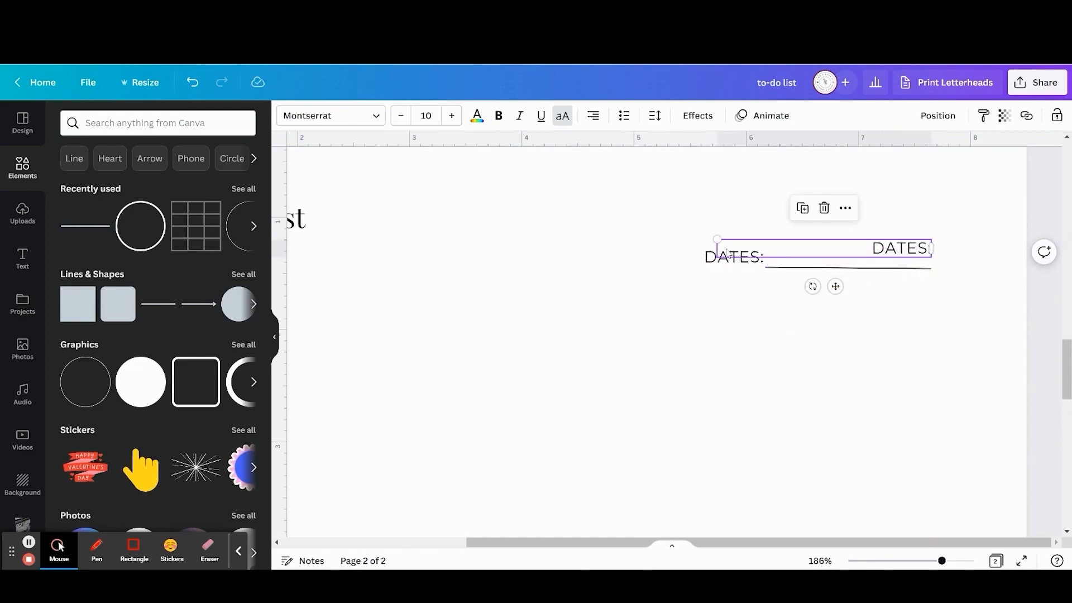
left_click_drag(715, 246, 765, 242)
left_click(594, 118)
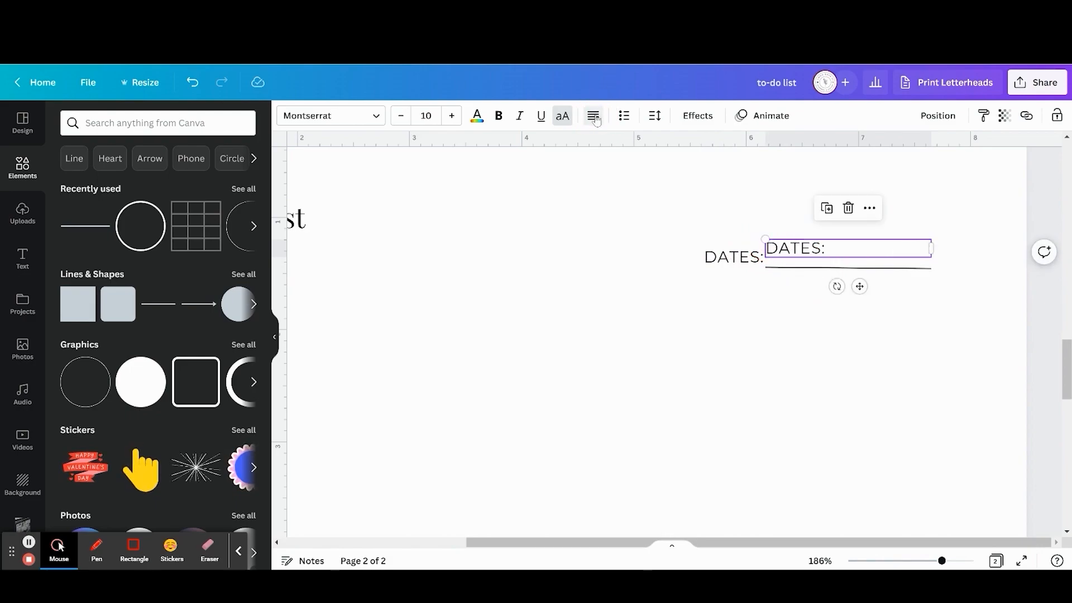
left_click(594, 117)
- Replace the duplicate's text with two slashes separated by spaces and set its font size to 12
left_click(862, 246)
double_click(862, 245)
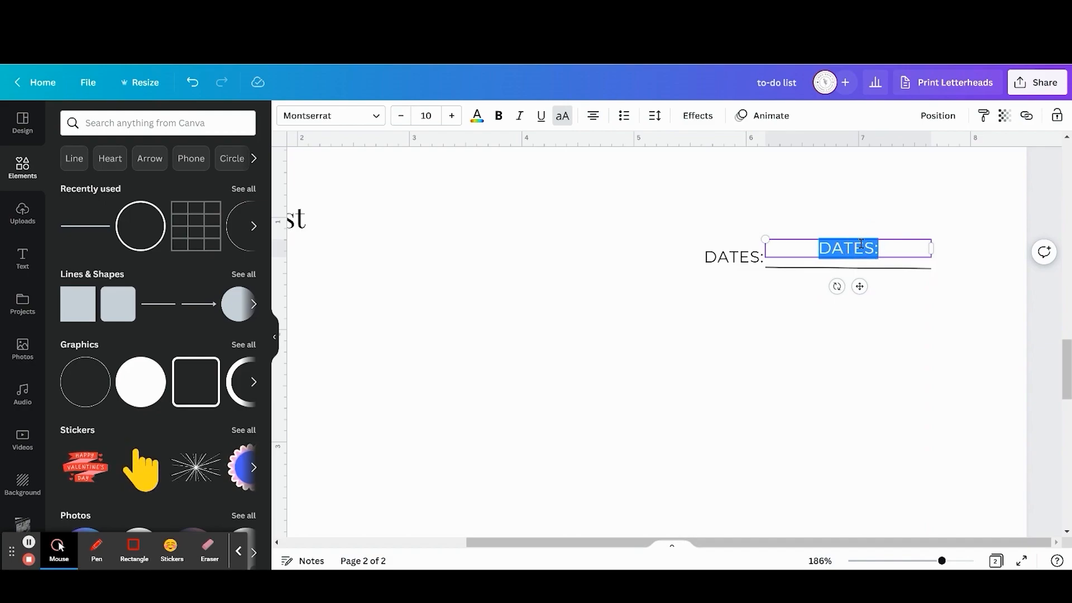
type("/")
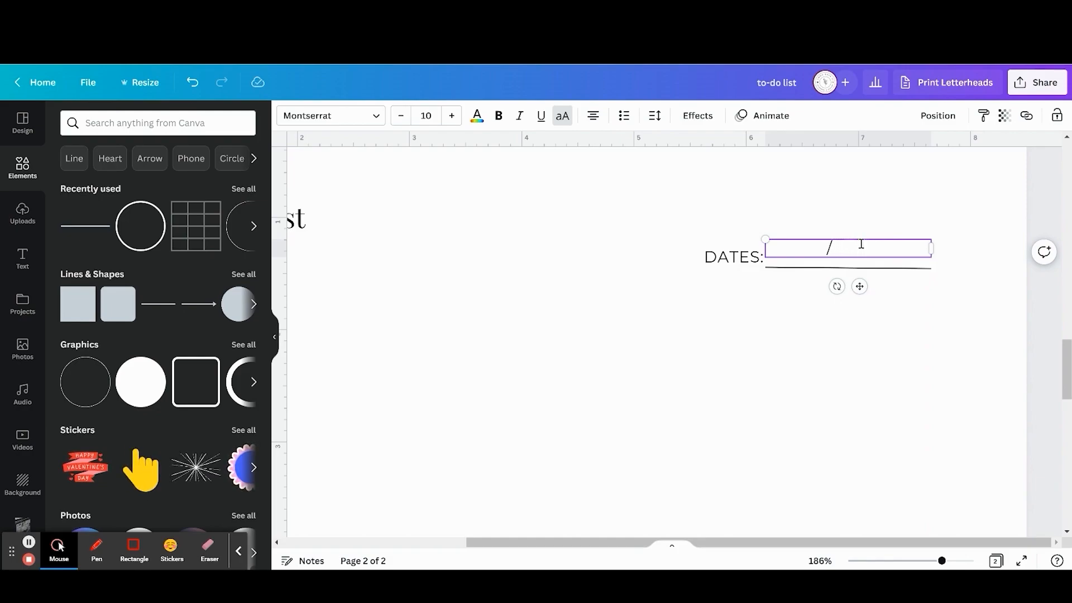
type("     /")
left_click(452, 115)
left_click(453, 116)
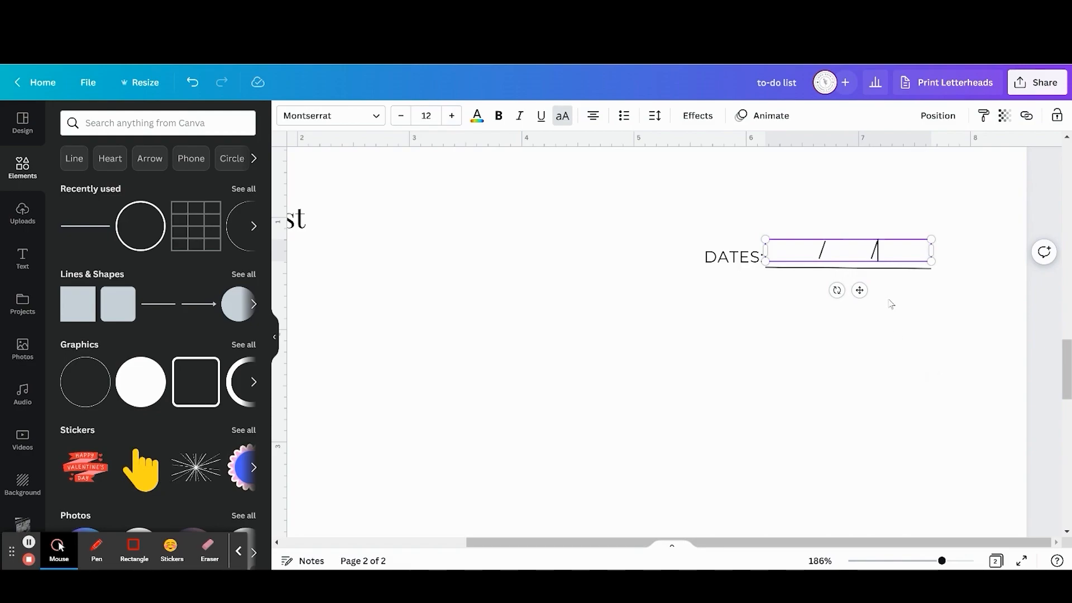
key("BackSpace")
left_click(864, 364)
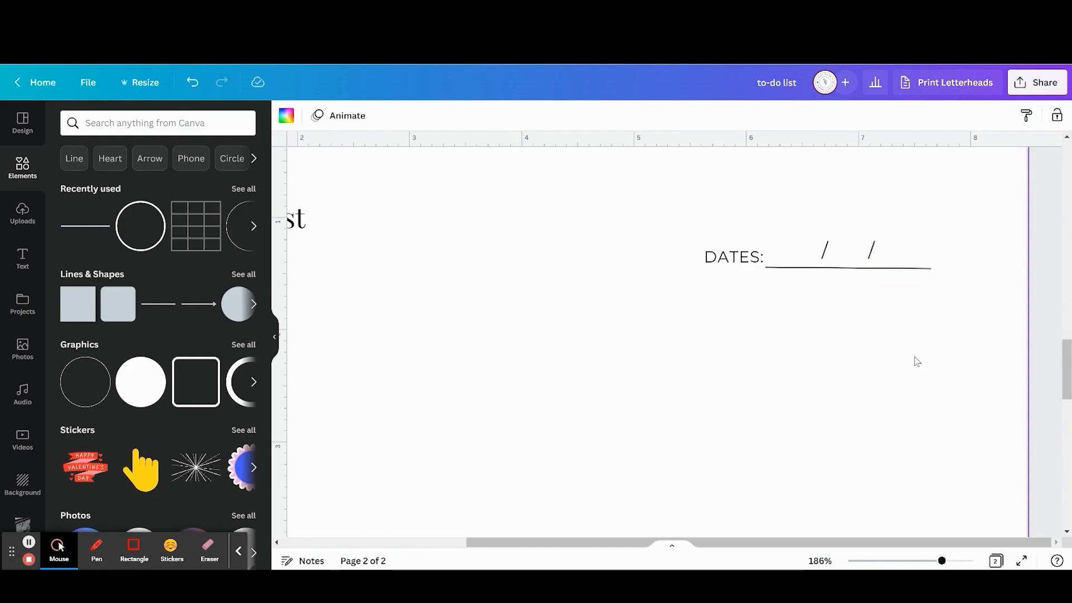
- Add a table with three columns and four rows and place it just below the dates line
left_click(915, 563)
scroll(755, 467, "down", 3)
scroll(753, 467, "up", 1)
scroll(752, 467, "down", 1)
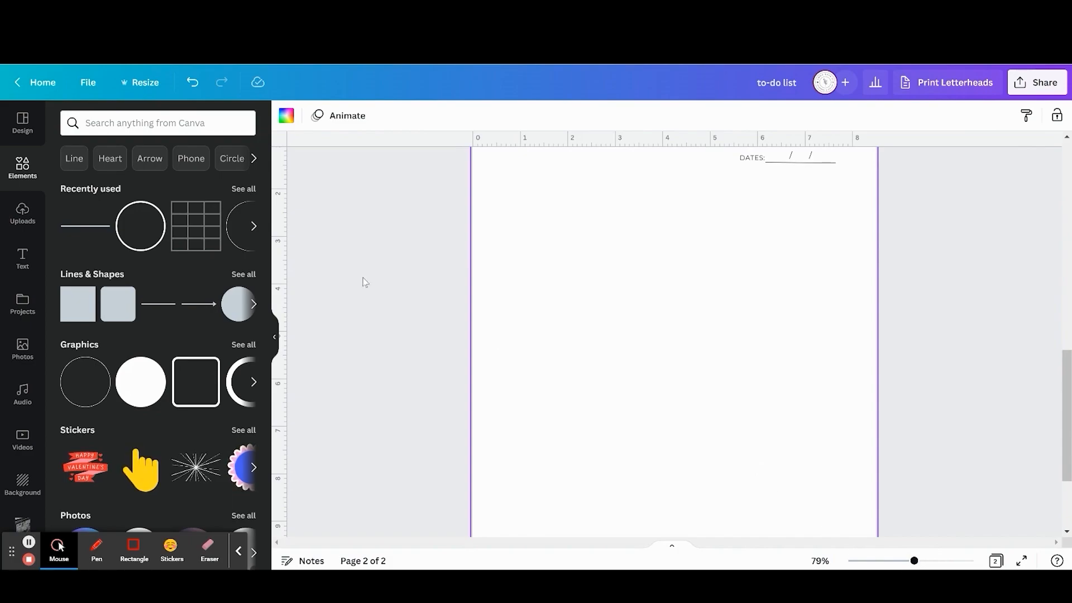
left_click(197, 225)
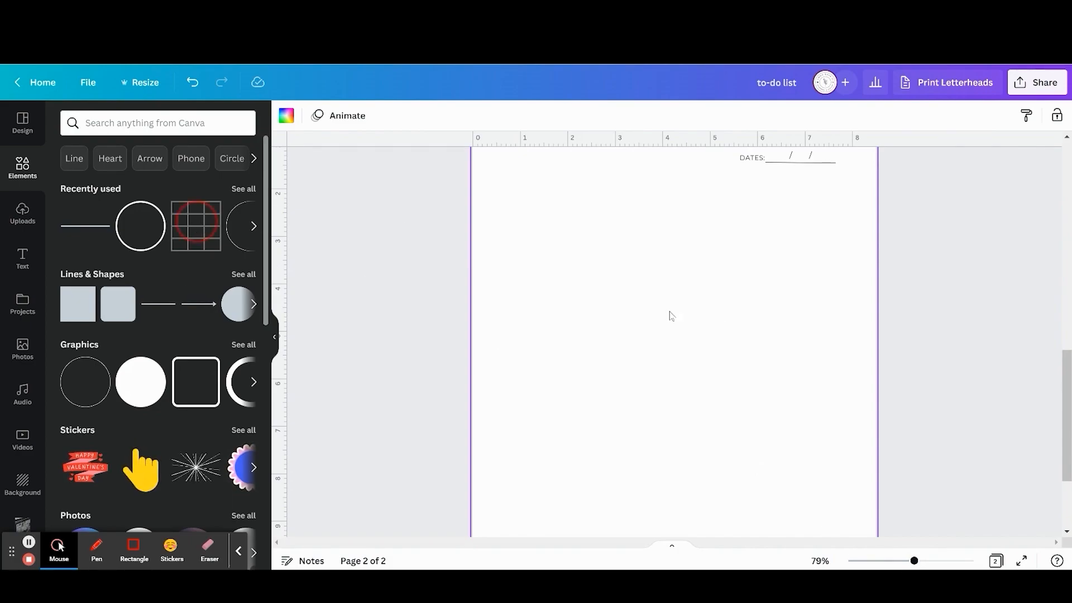
left_click_drag(684, 452, 640, 340)
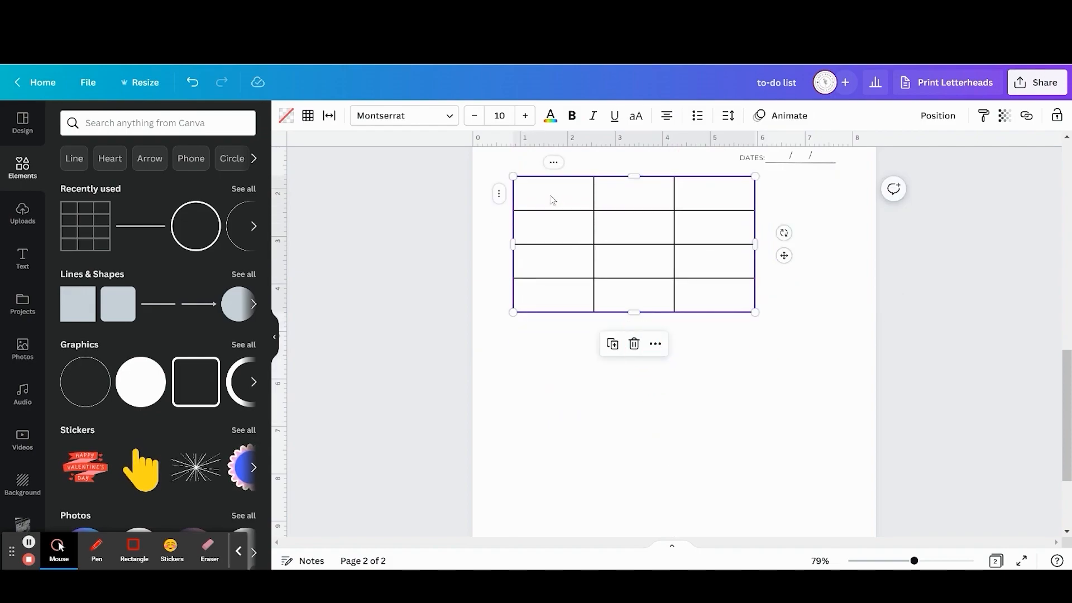
- Set the cell spacing to 0 and the border weight to 0.5 for all table cells
left_click(553, 199)
left_click(718, 306, "shift")
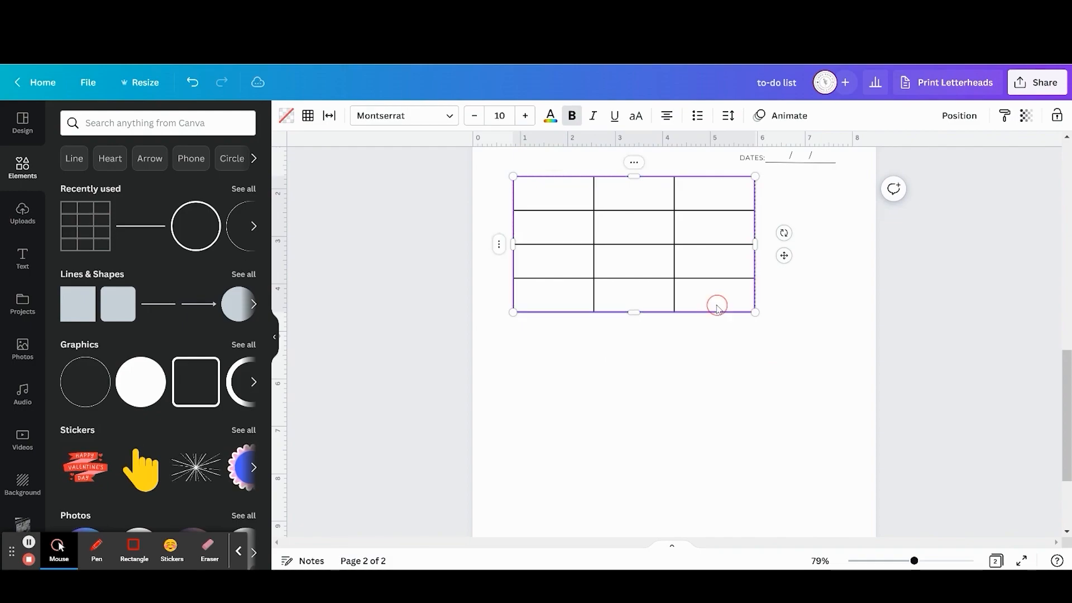
left_click(330, 116)
left_click_drag(391, 214, 322, 215)
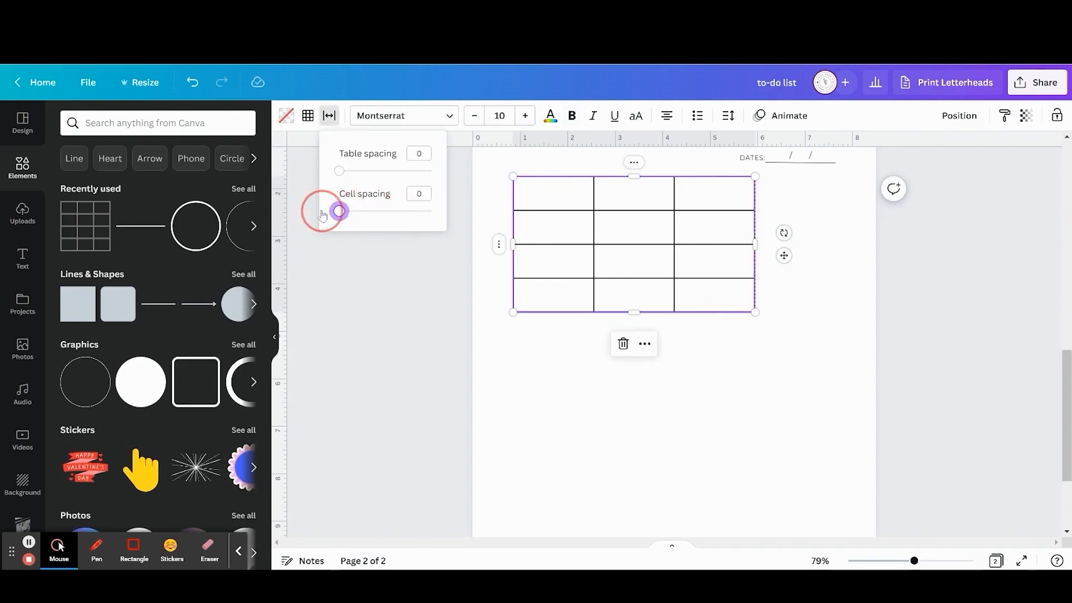
left_click(308, 116)
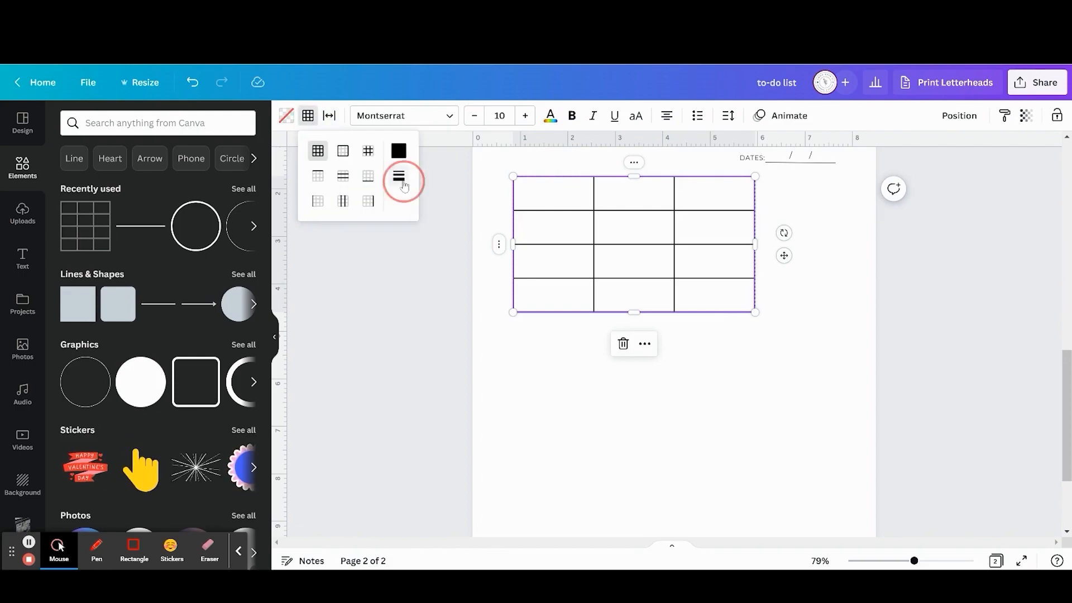
left_click(400, 177)
left_click(625, 227)
key("Return")
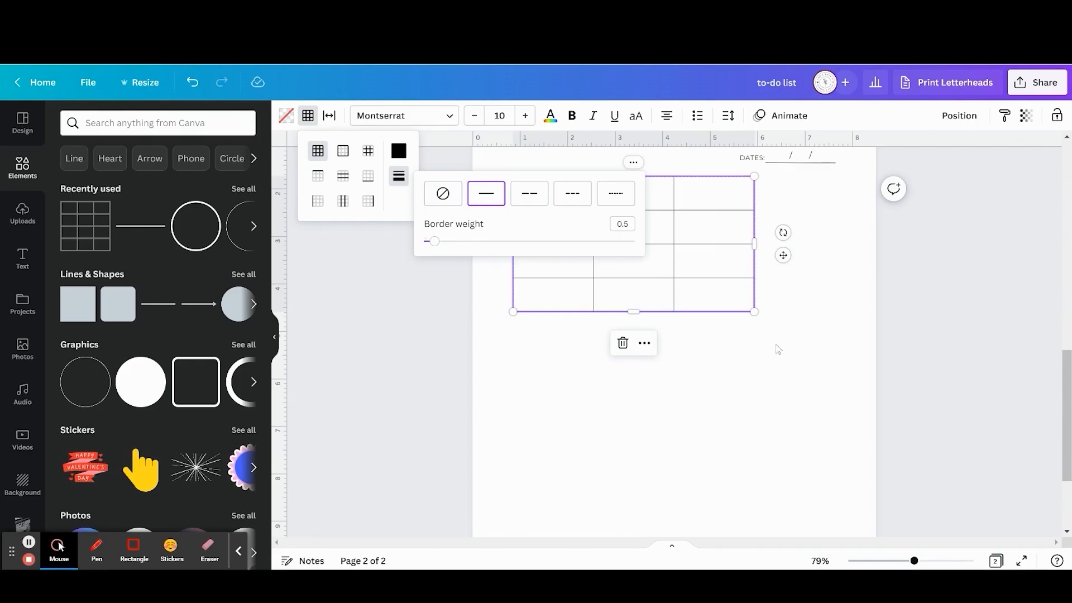
left_click(777, 347)
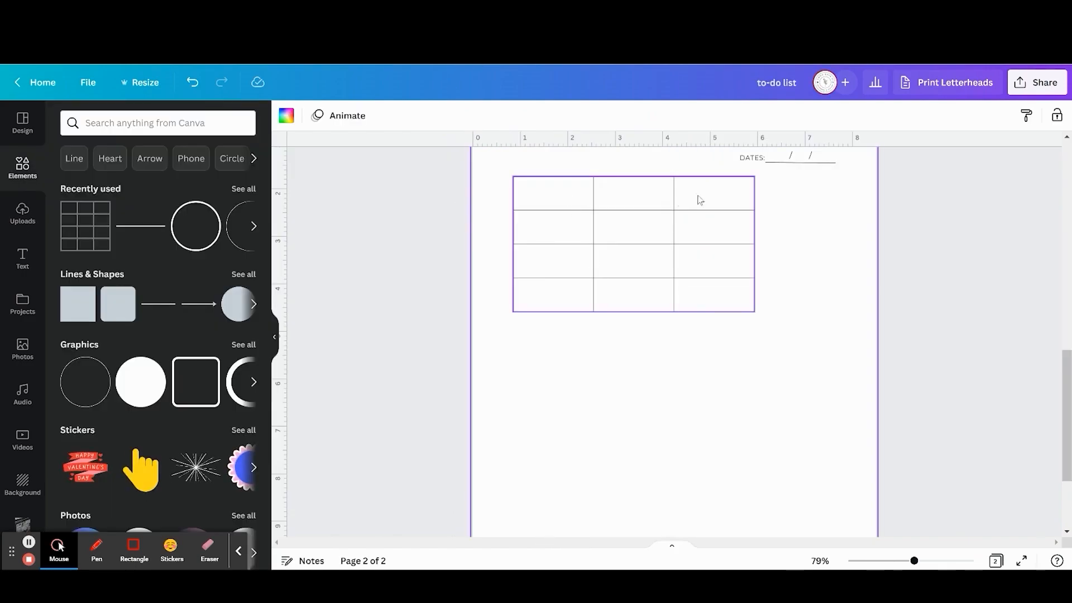
- Widen the table to the right end of the dates line and delete its bottom row
left_click(701, 201)
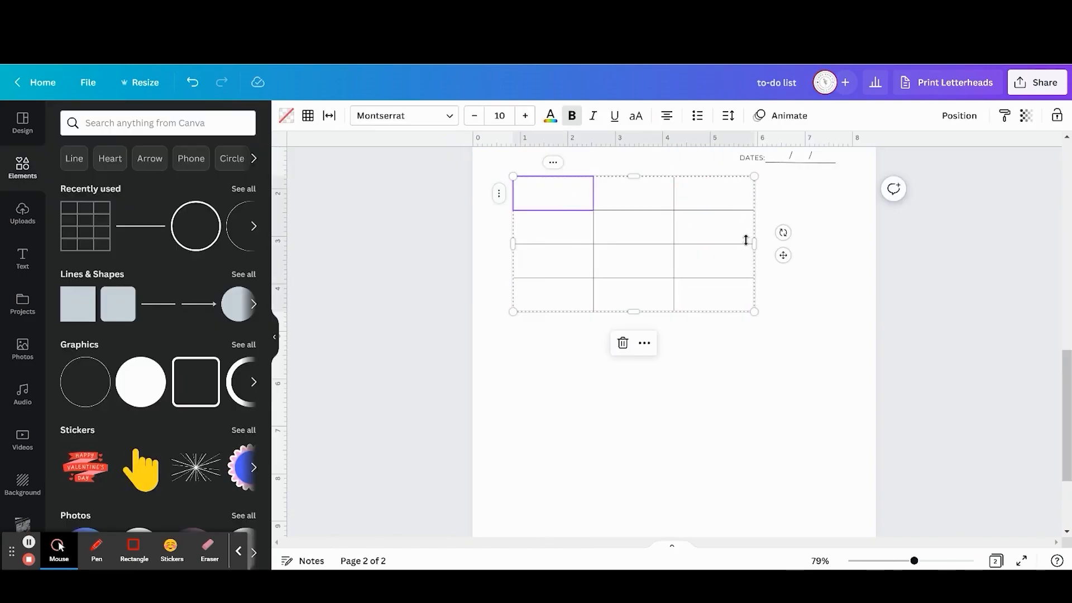
left_click_drag(755, 243, 839, 243)
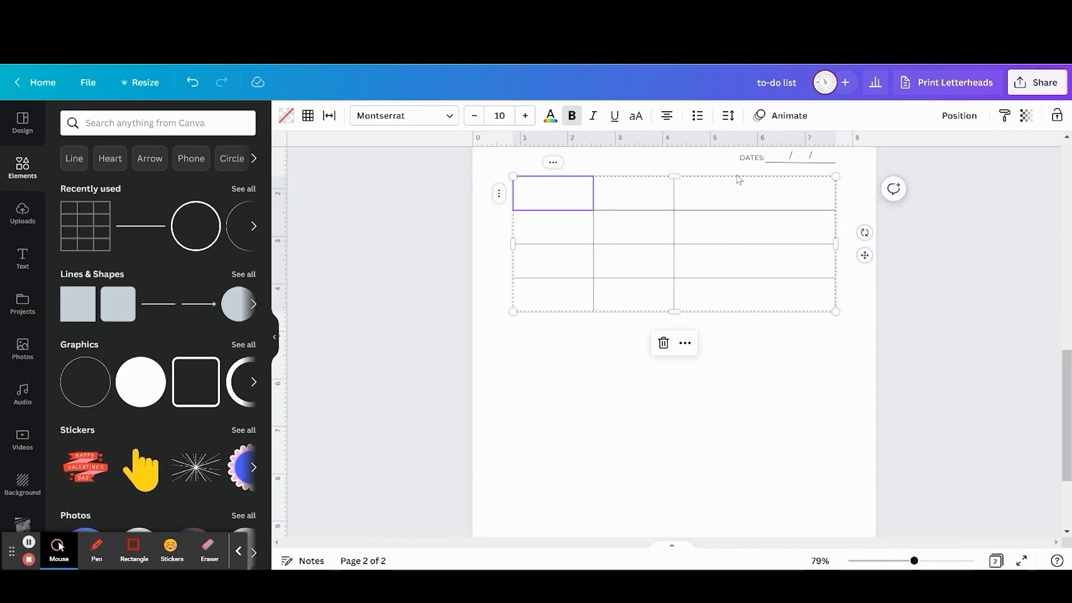
left_click(733, 308)
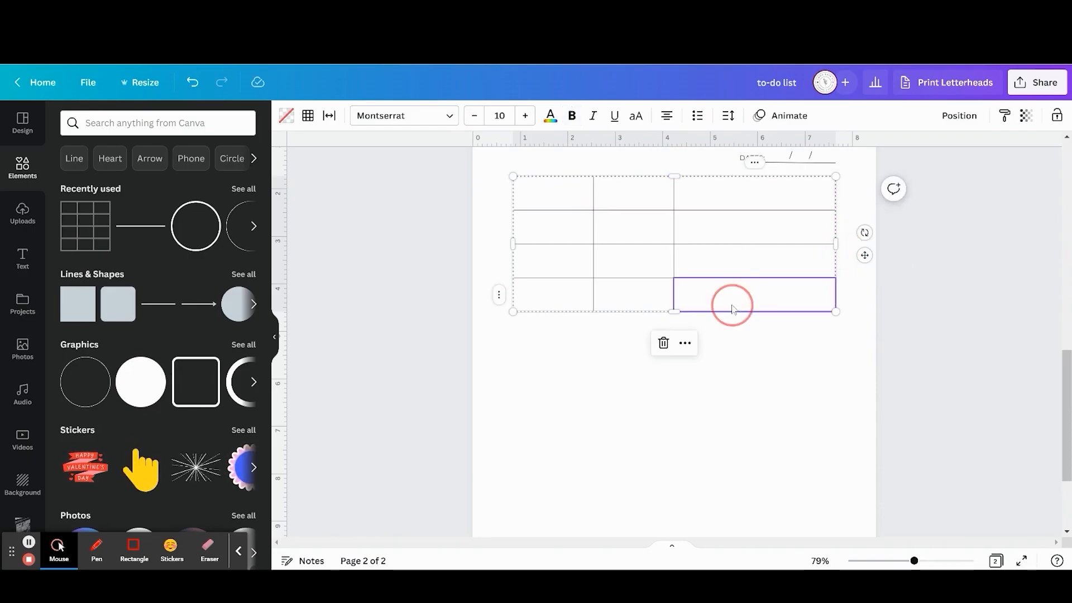
right_click(733, 308)
left_click(800, 423)
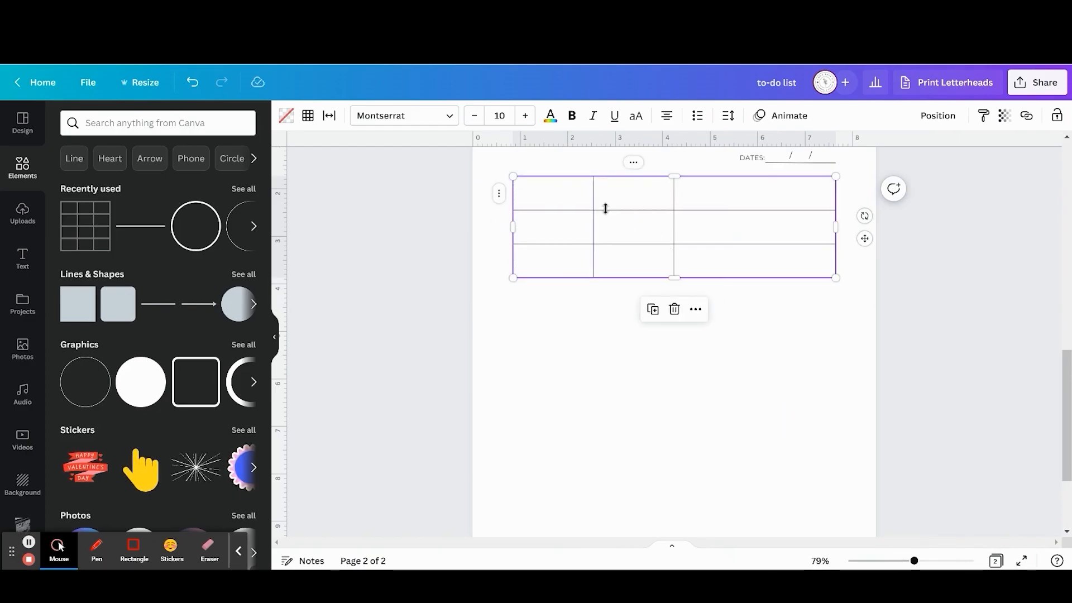
- Shorten the table's top row and narrow its first column to a width of about 44
left_click_drag(609, 210, 532, 225)
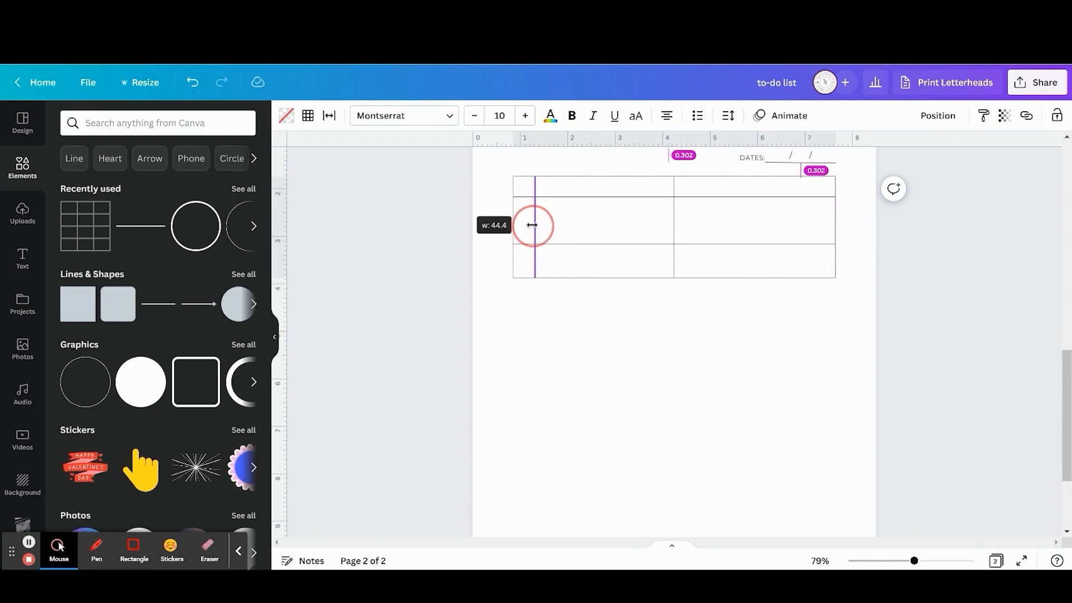
left_click_drag(531, 225, 531, 226)
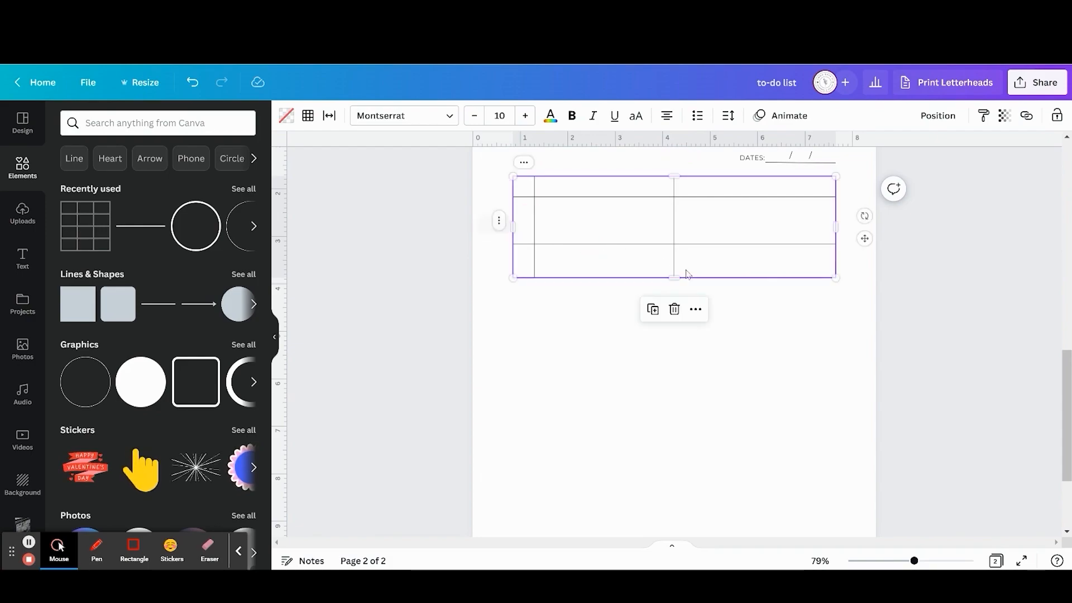
- Size the table's two lower rows equally and stretch the table down to about the 10-inch mark
left_click(731, 230)
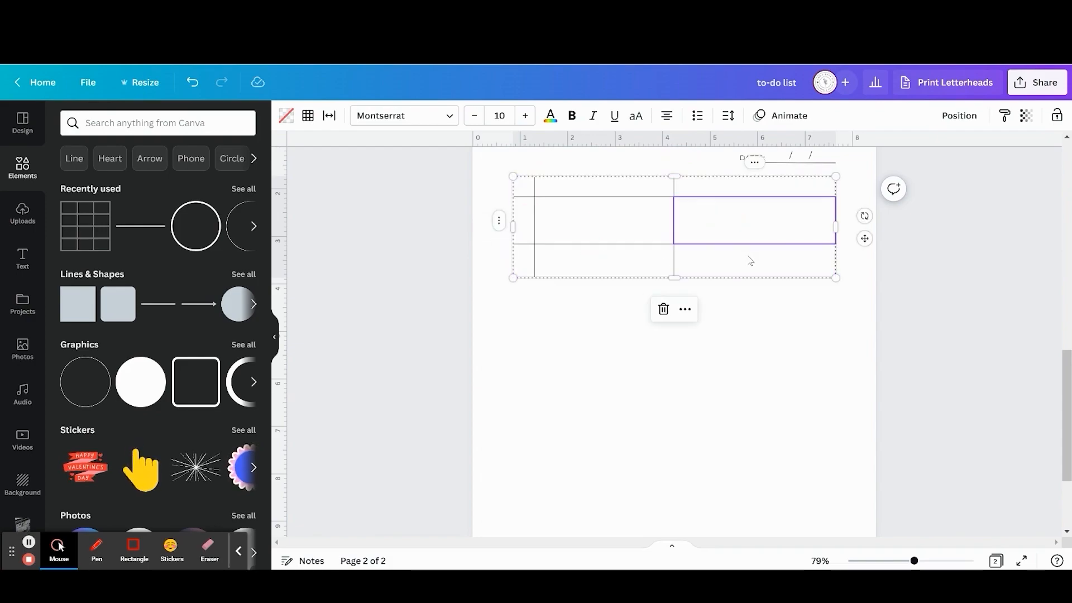
left_click(751, 260, "shift")
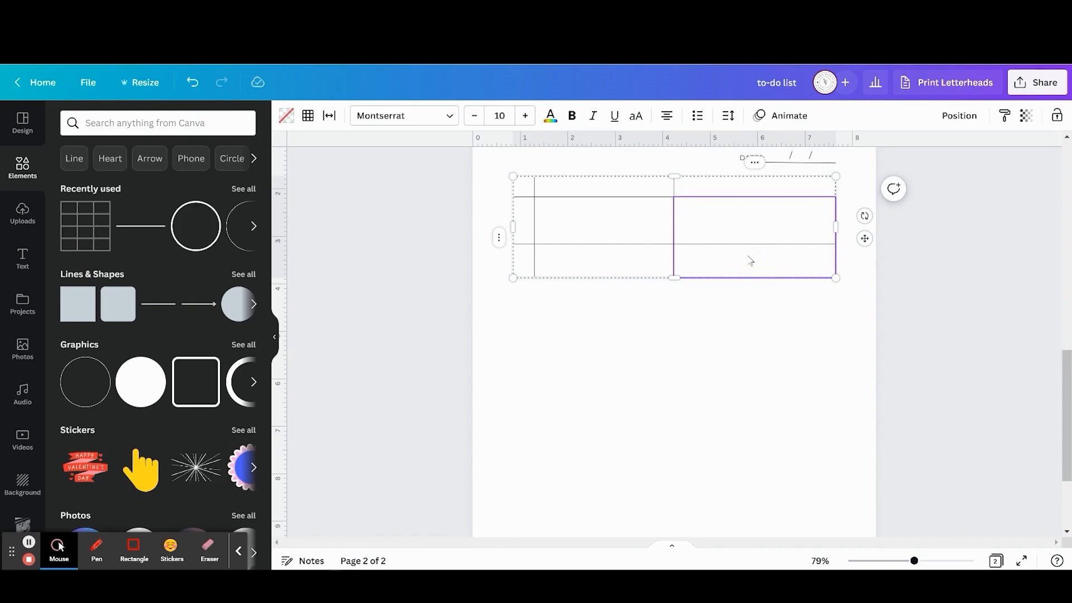
right_click(751, 260)
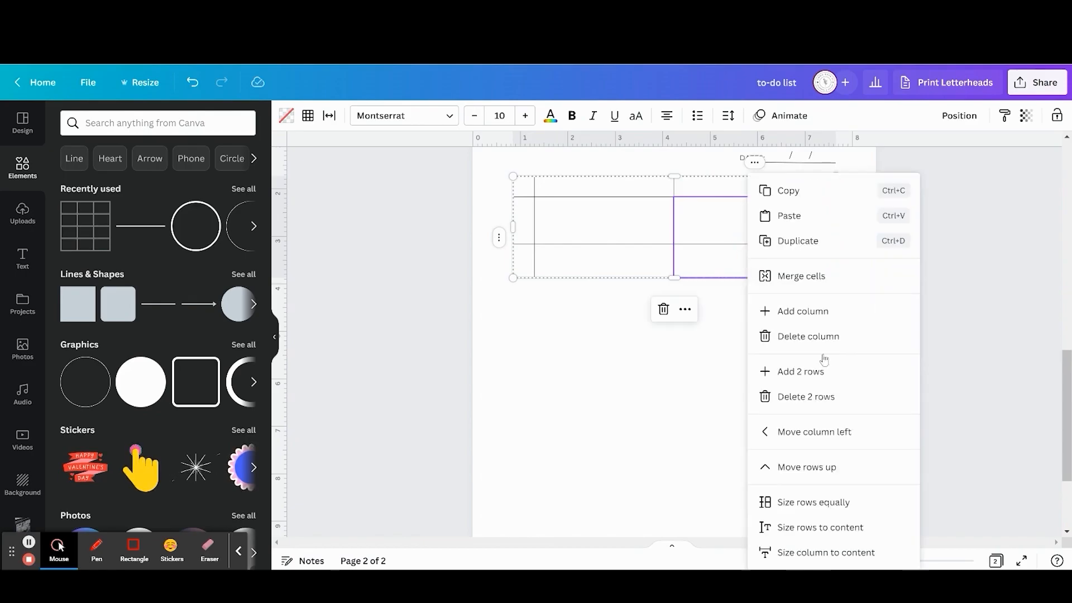
left_click(830, 503)
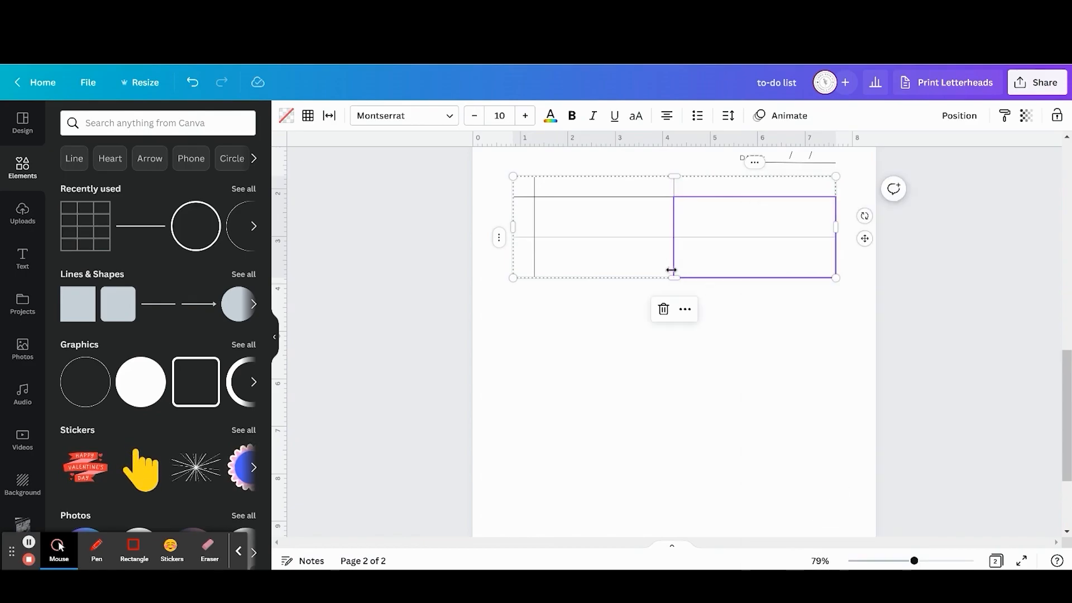
left_click_drag(677, 282, 675, 492)
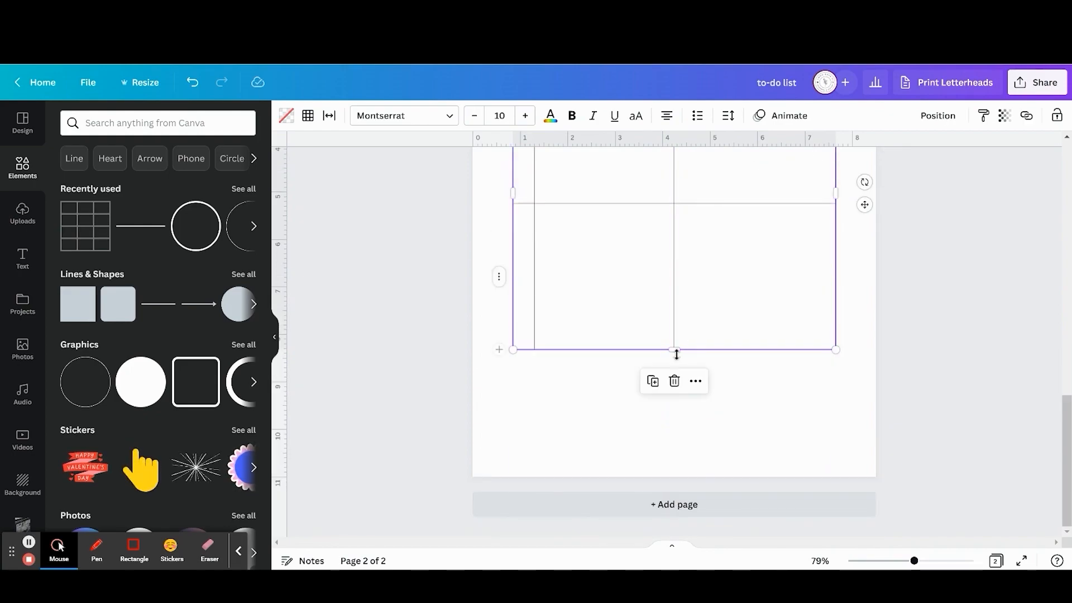
left_click_drag(676, 351, 805, 447)
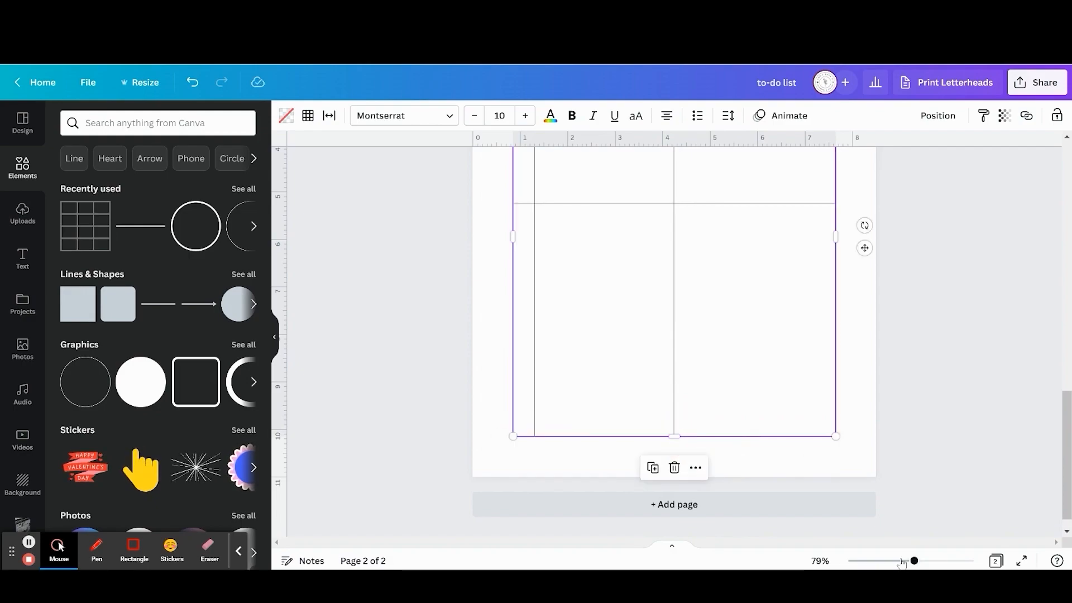
- Select the right-column cells of the table's two lower rows and size those rows equally
left_click(902, 562)
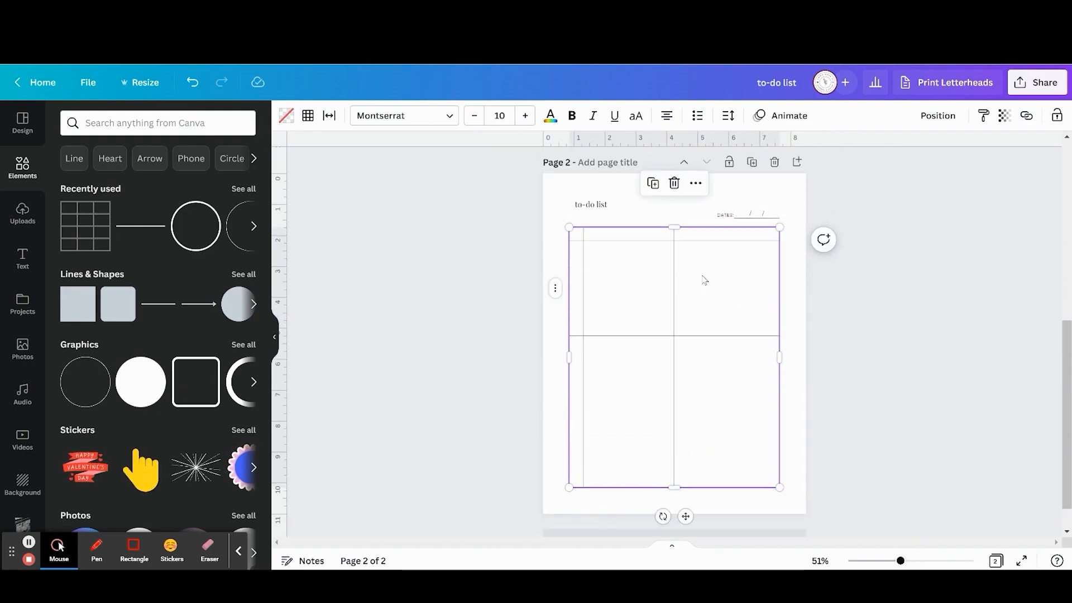
left_click(797, 320)
left_click(744, 311)
left_click(747, 394, "shift")
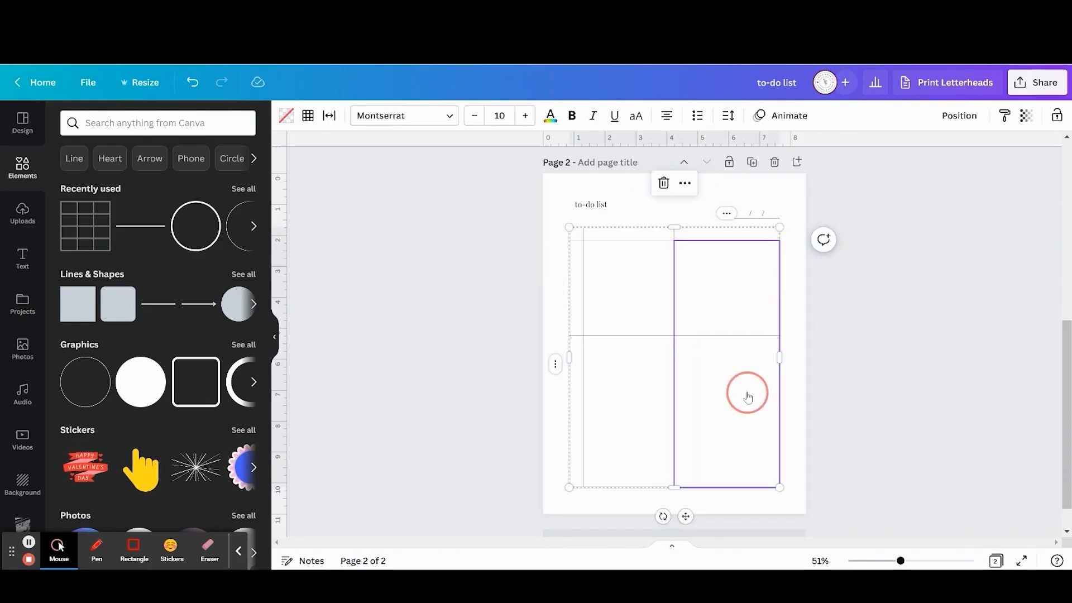
right_click(749, 397)
left_click(826, 501)
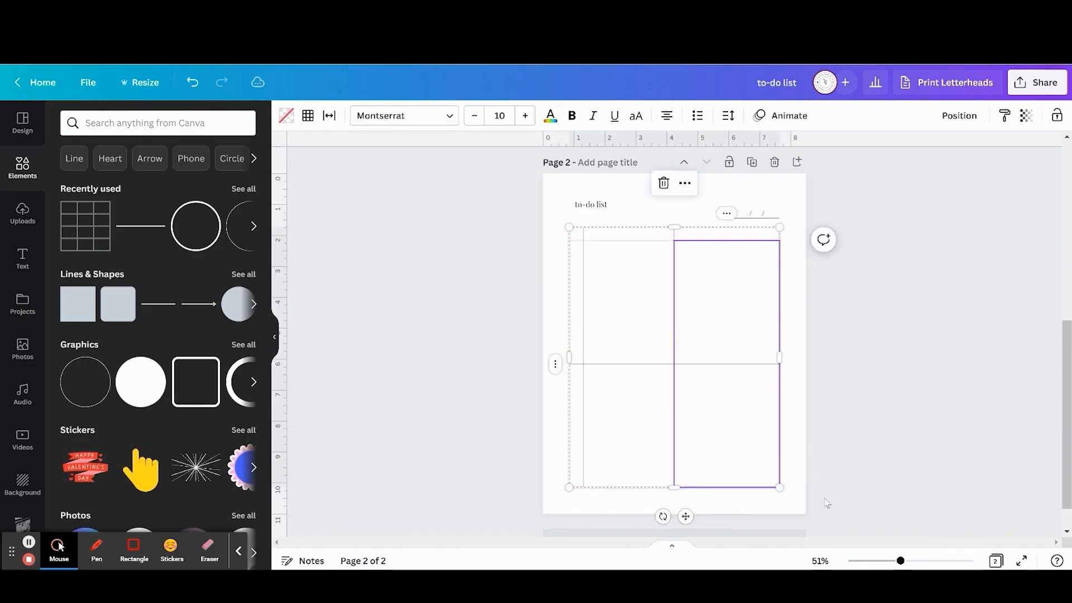
left_click(804, 294)
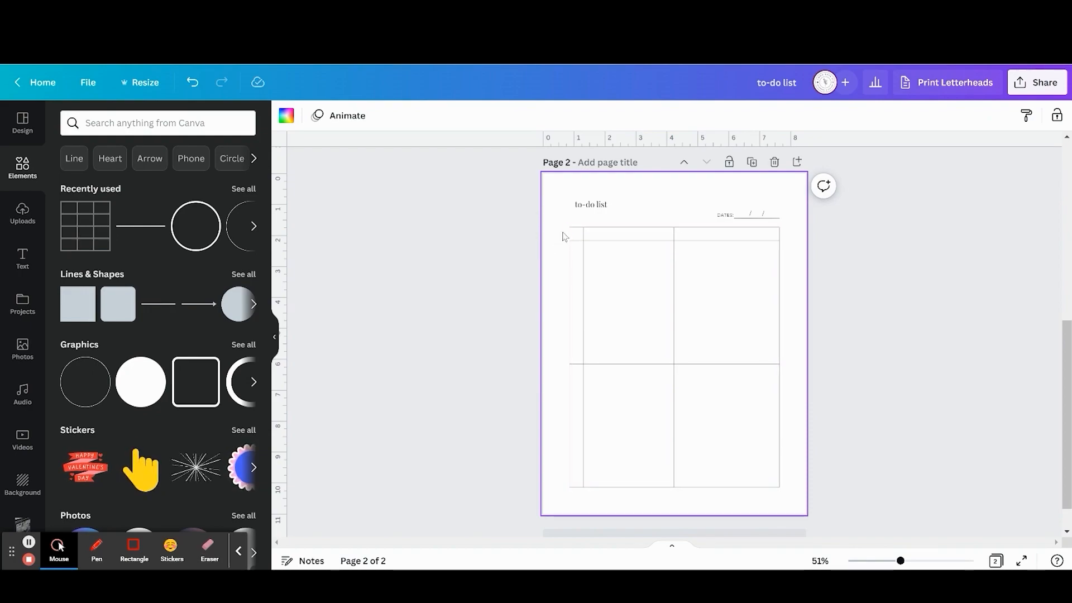
- Remove the top and left borders of the table's top-left corner cell
left_click(577, 239)
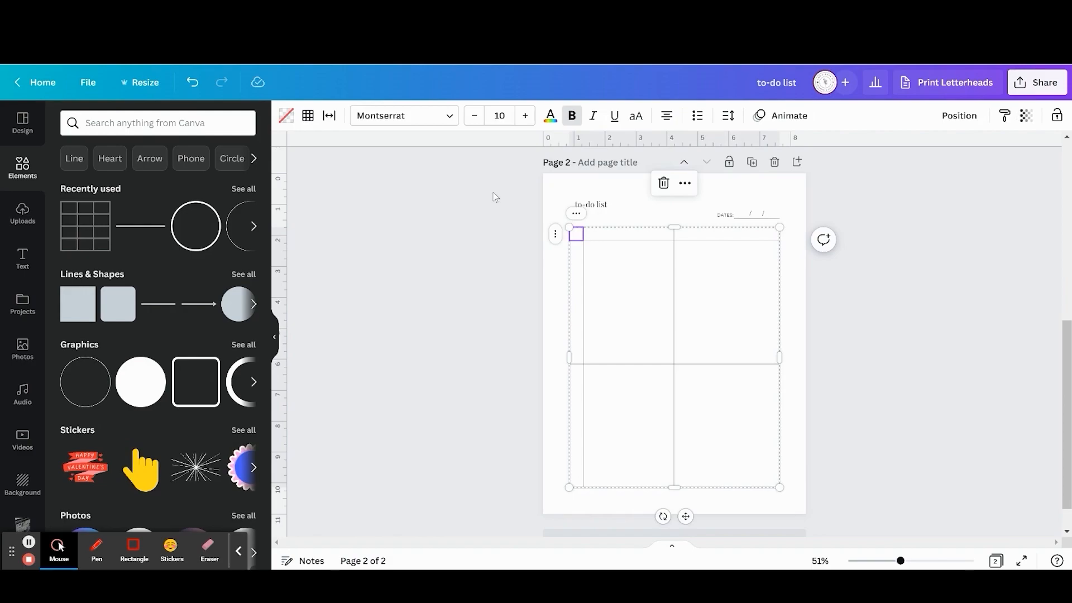
left_click(309, 117)
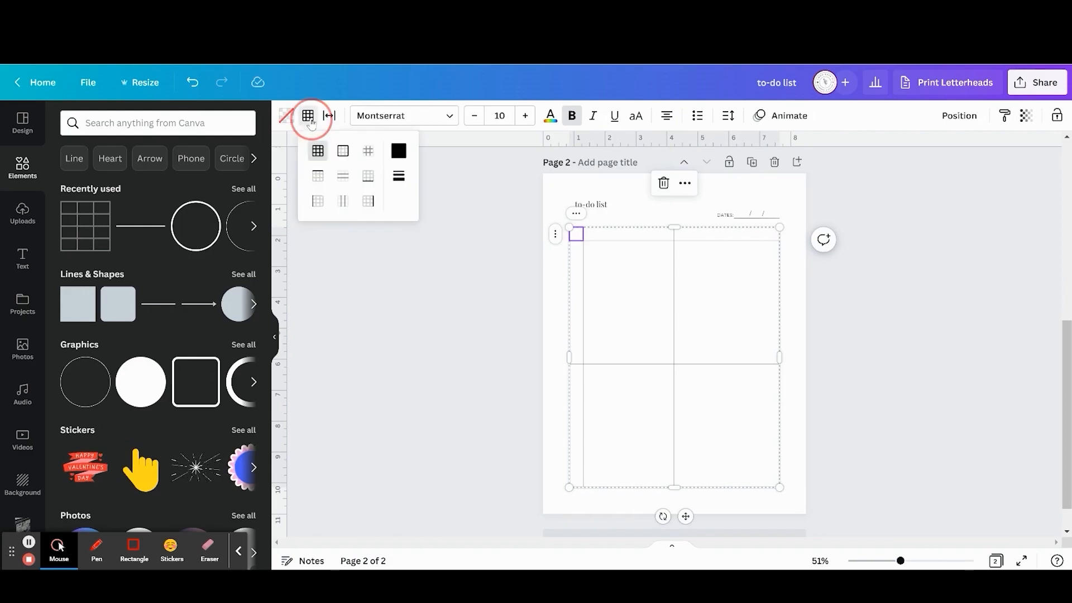
left_click(317, 177)
left_click(318, 203)
left_click(398, 176)
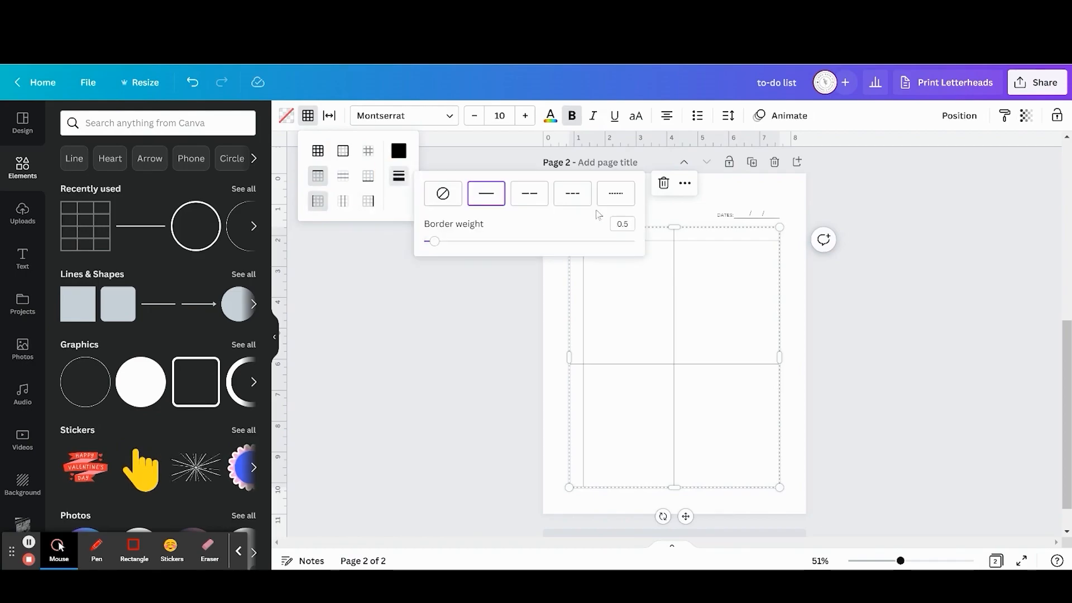
left_click(443, 194)
left_click(486, 363)
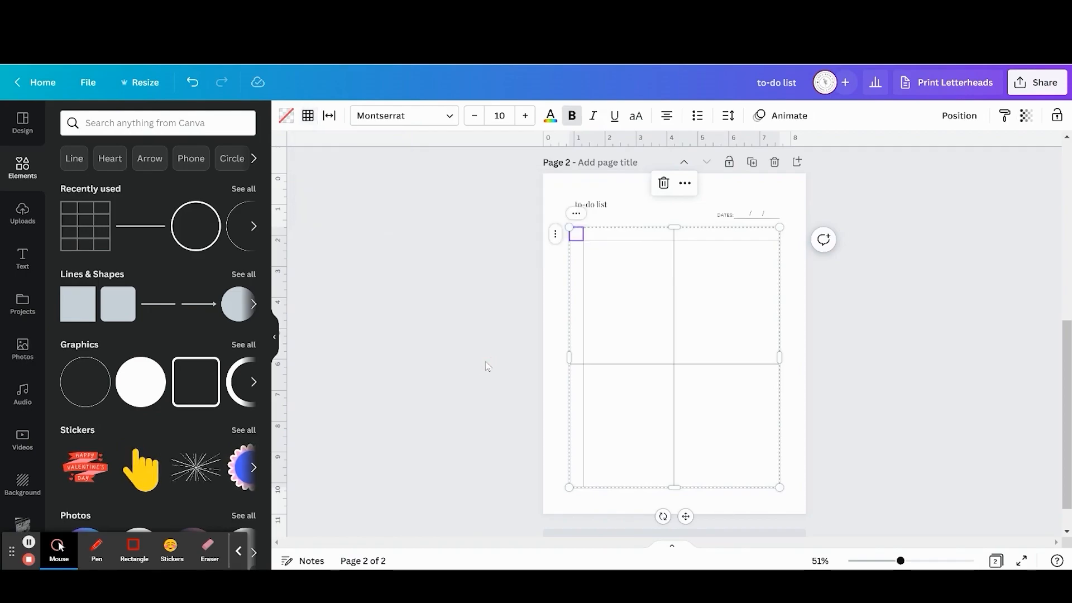
left_click(486, 364)
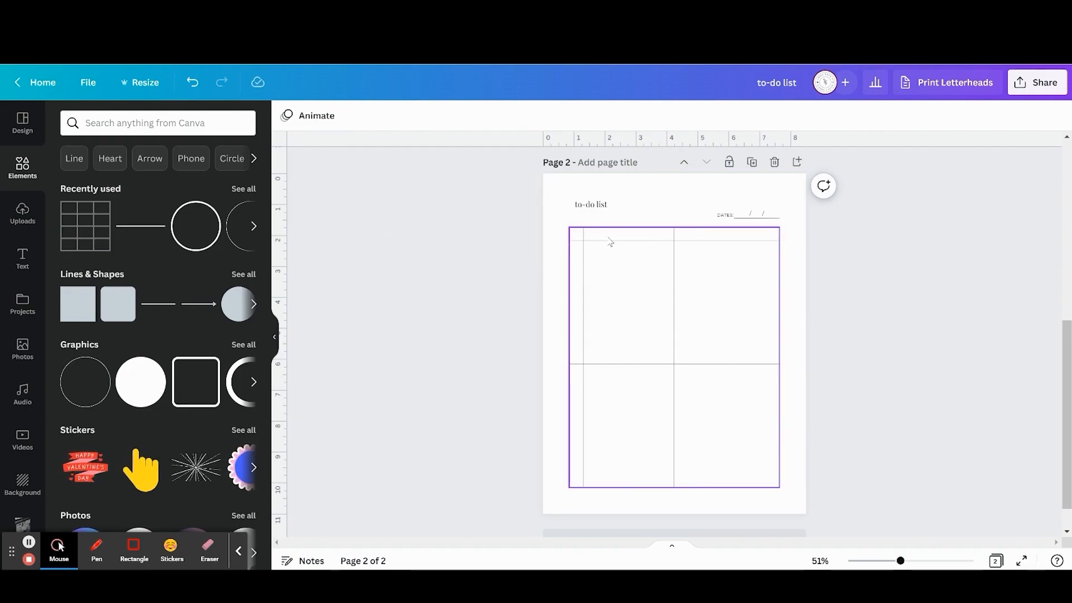
- Format the second and third header cells with font size 9, uppercase text and letter spacing 40
left_click(702, 241)
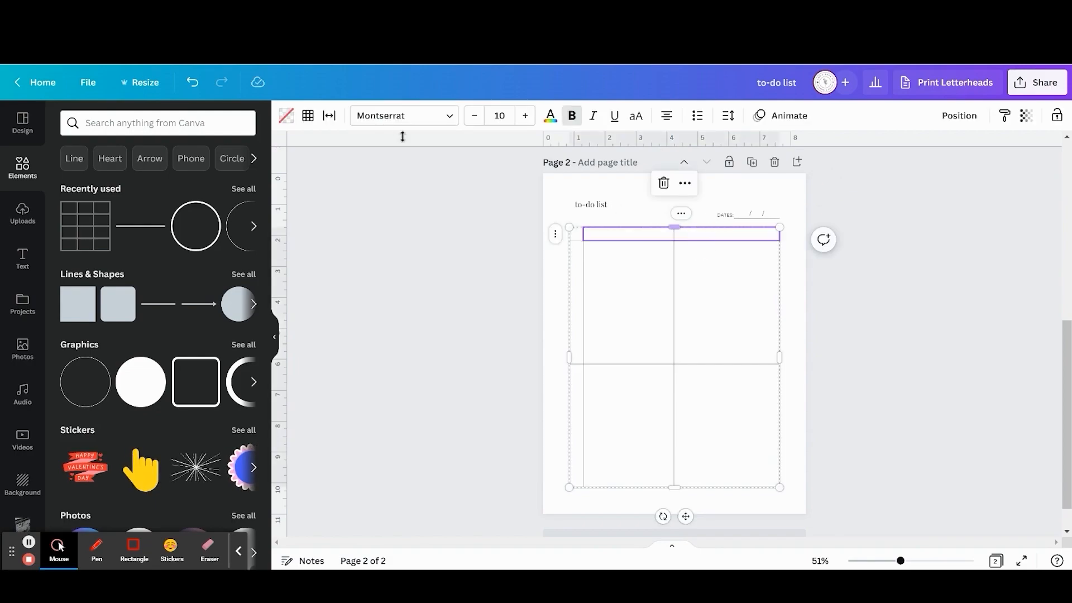
left_click(476, 116)
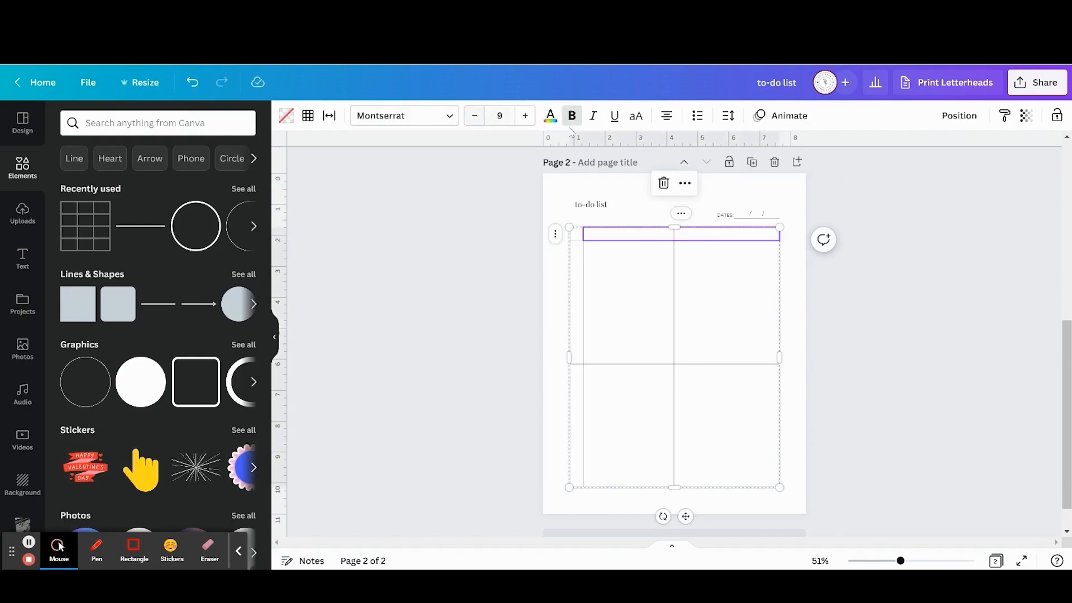
left_click(637, 115)
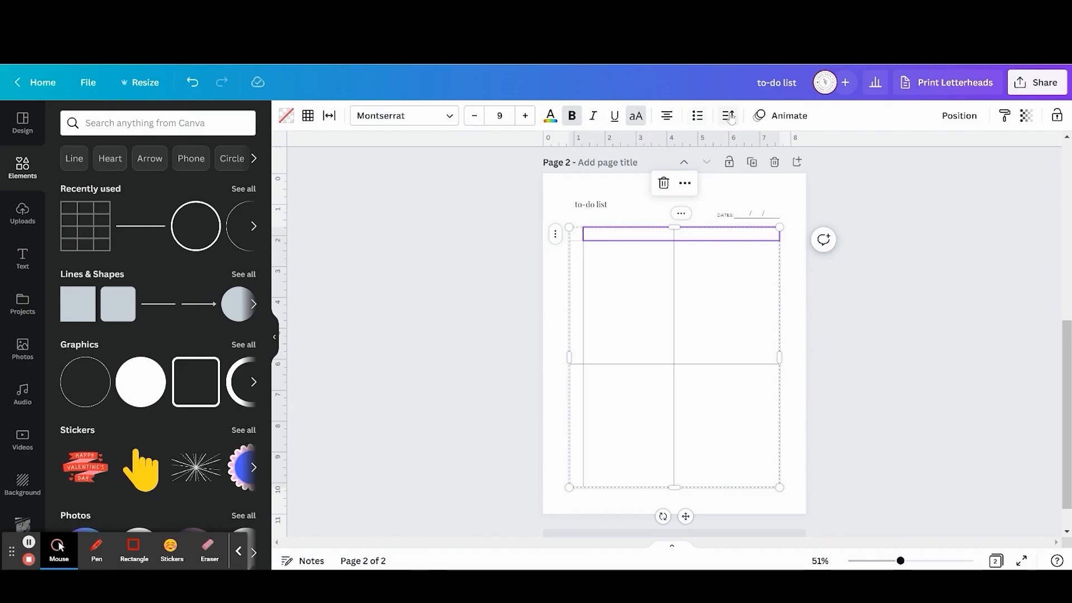
left_click(728, 116)
left_click(882, 155)
type("40")
left_click(758, 345)
- Enter the column headings URGENT in the second header cell and NOT URGENT in the third
left_click(924, 561)
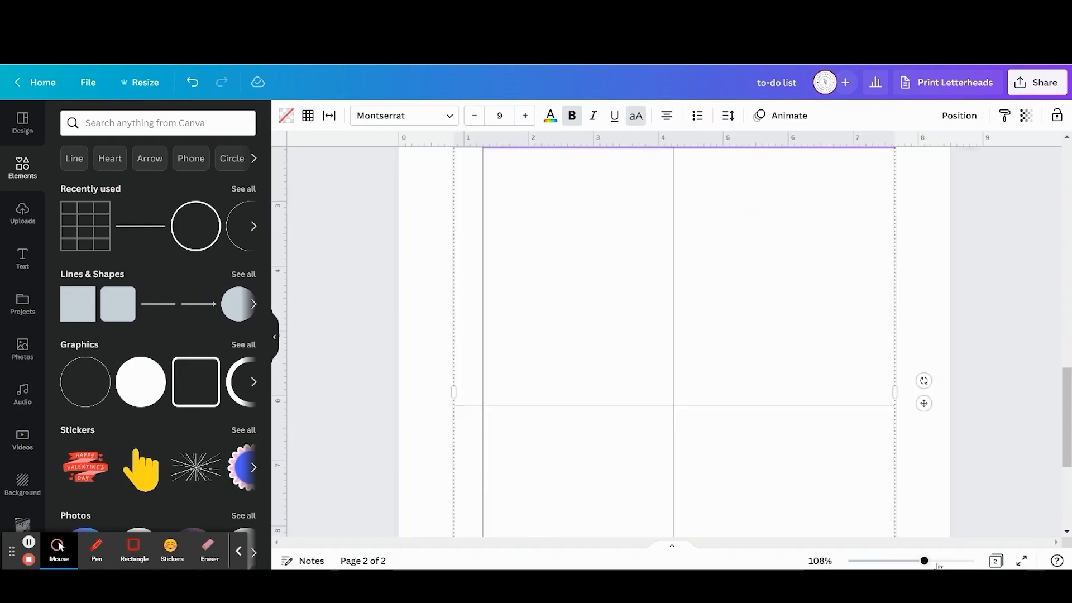
left_click(939, 562)
left_click(536, 185)
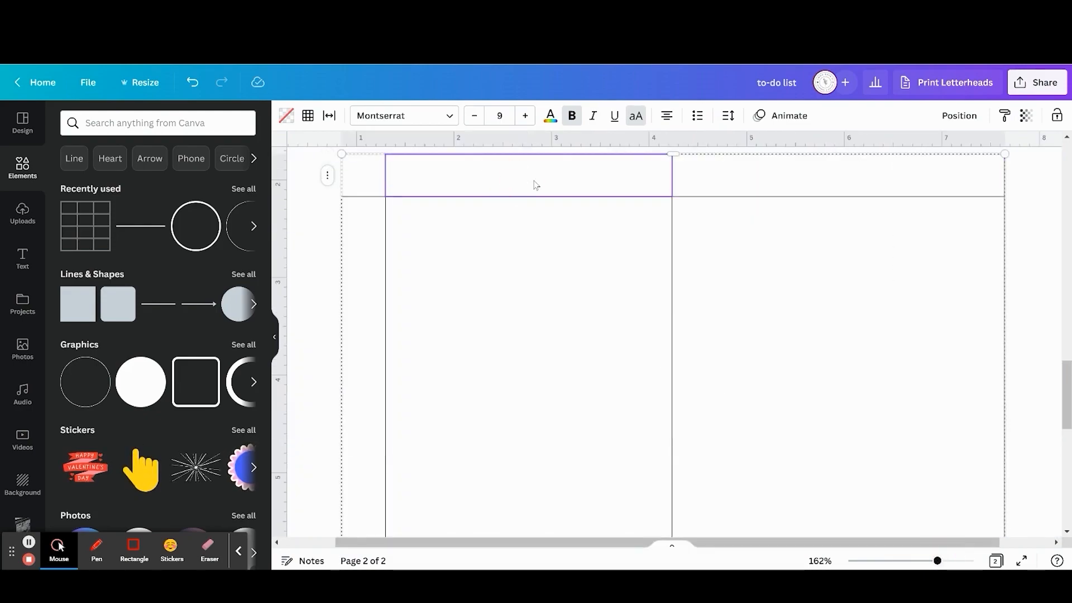
left_click(533, 180)
type("URGENT")
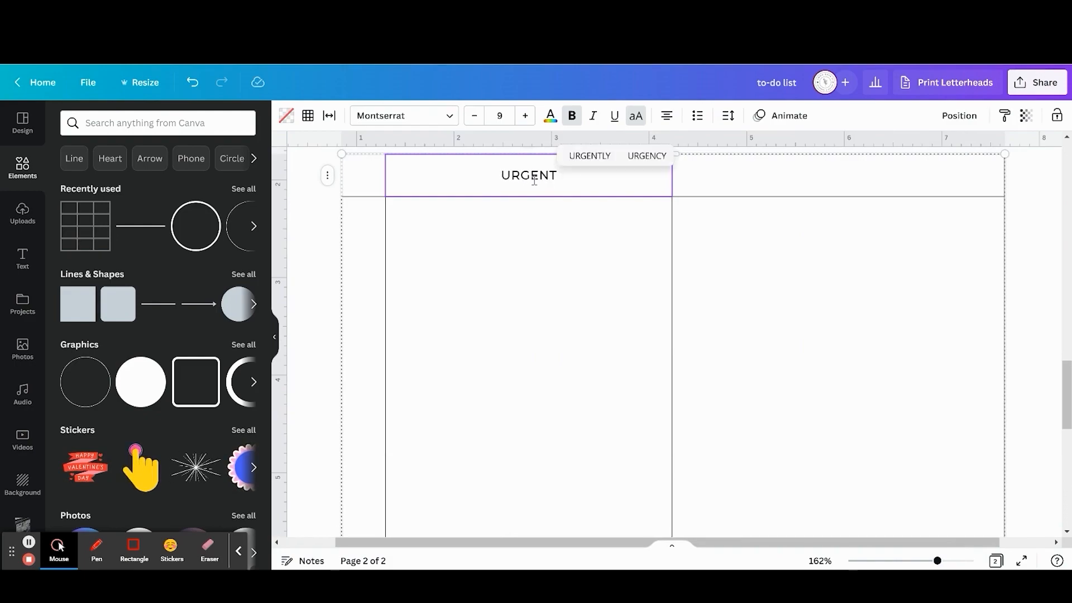
key("Tab")
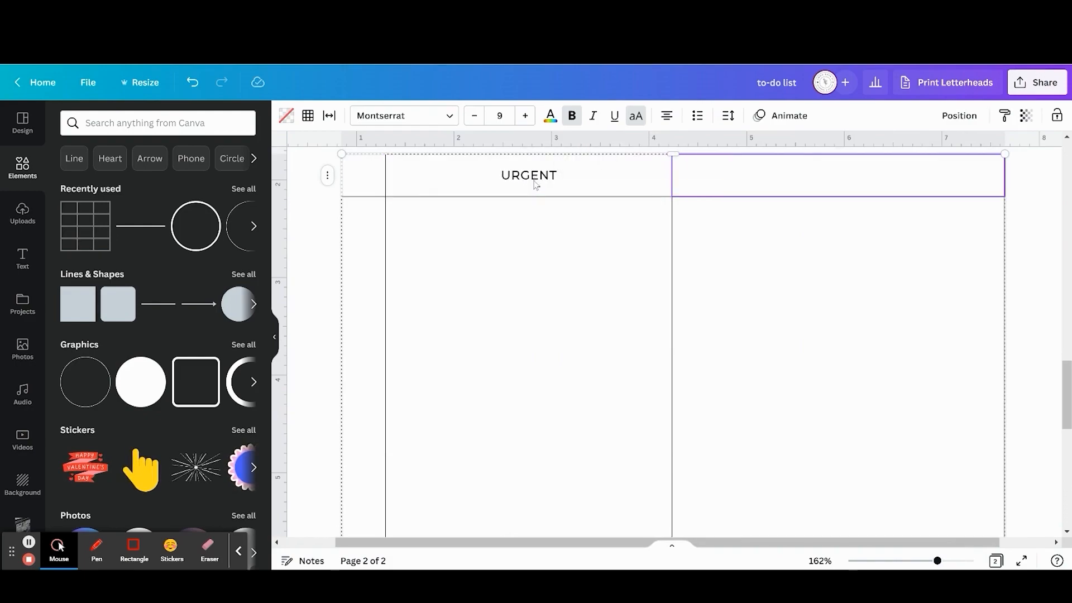
type("NOT URGENT")
- Deselect the table and add a body text box reading "Crucial"
scroll(370, 332, "left", 1)
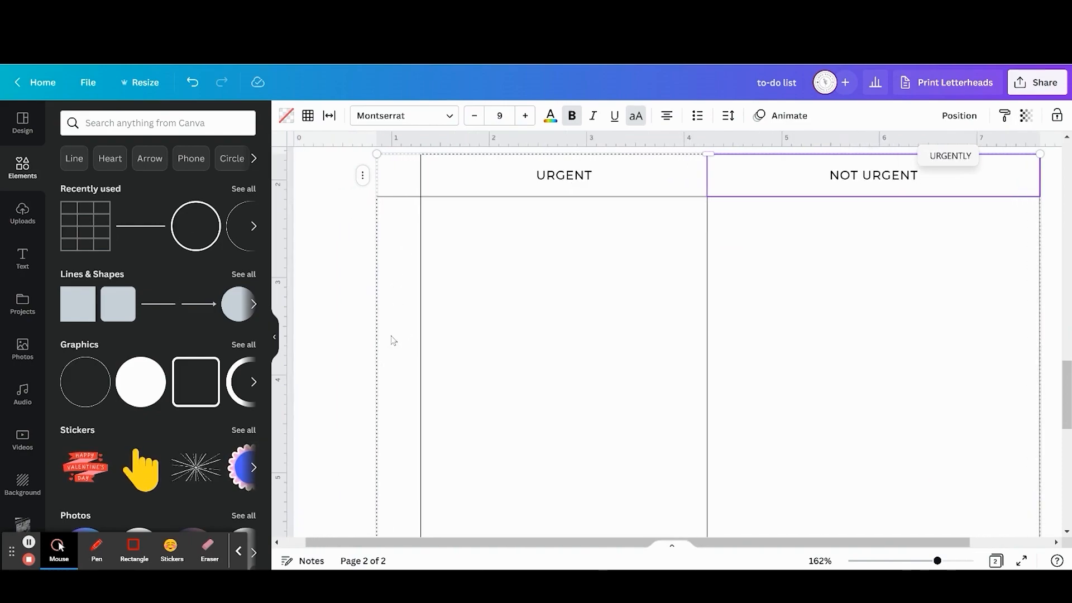
left_click(400, 310)
left_click(343, 349)
left_click(22, 258)
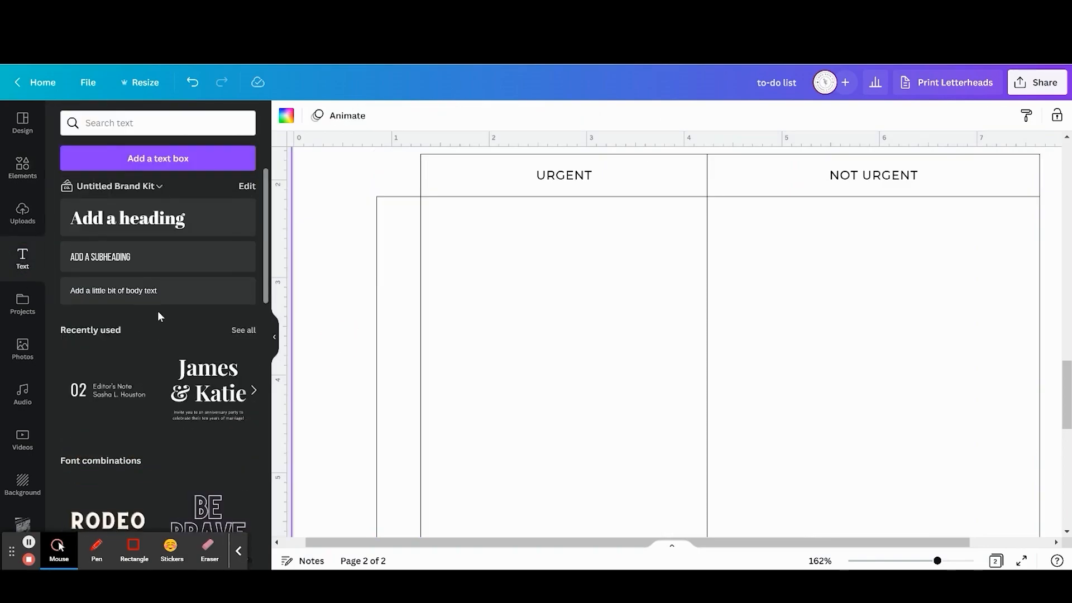
left_click(131, 298)
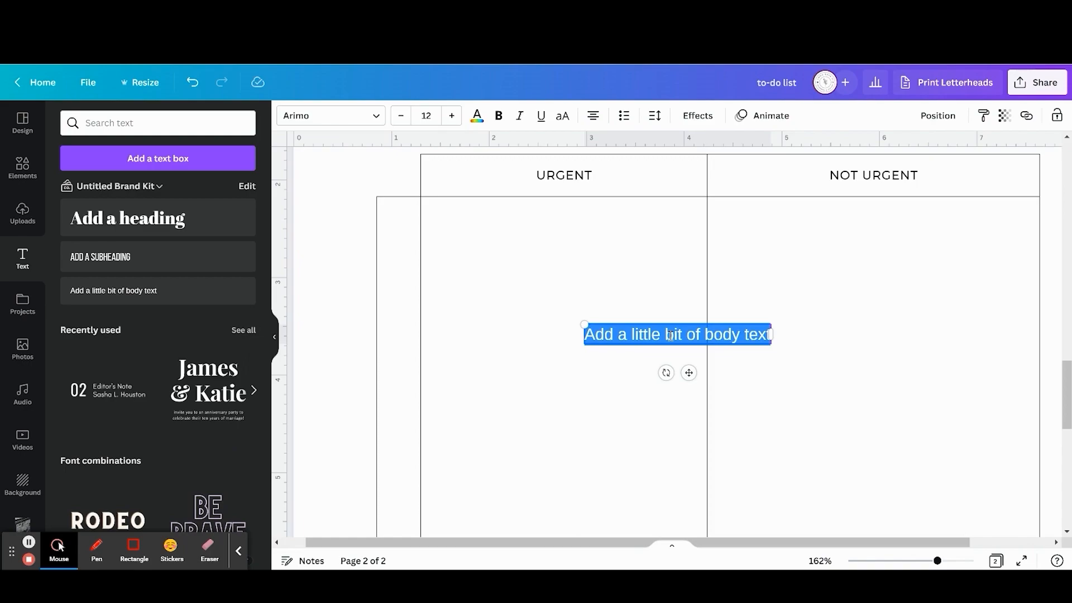
type("Crucial")
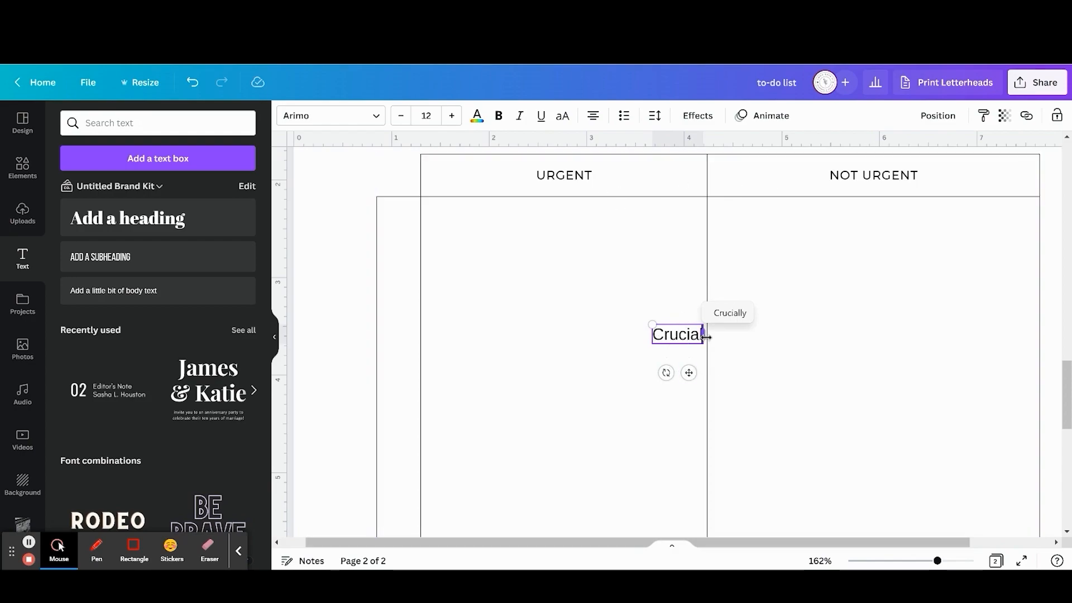
- Format the "Crucial" text as Montserrat, size 9, bold and uppercase, and open its spacing settings
left_click(342, 116)
left_click(132, 177)
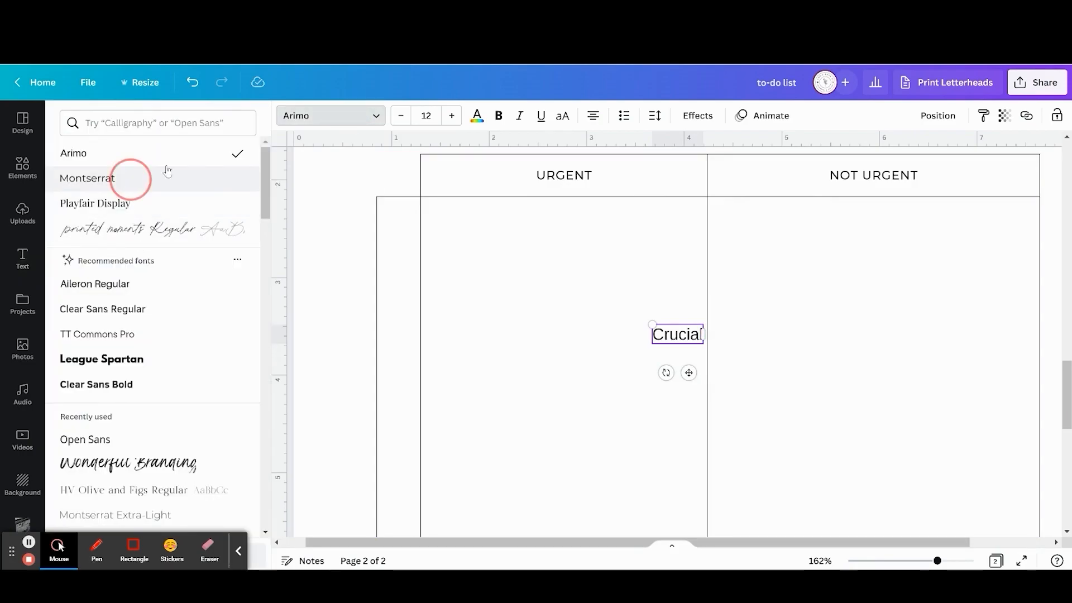
left_click(402, 115)
left_click(402, 115)
left_click(405, 116)
double_click(678, 333)
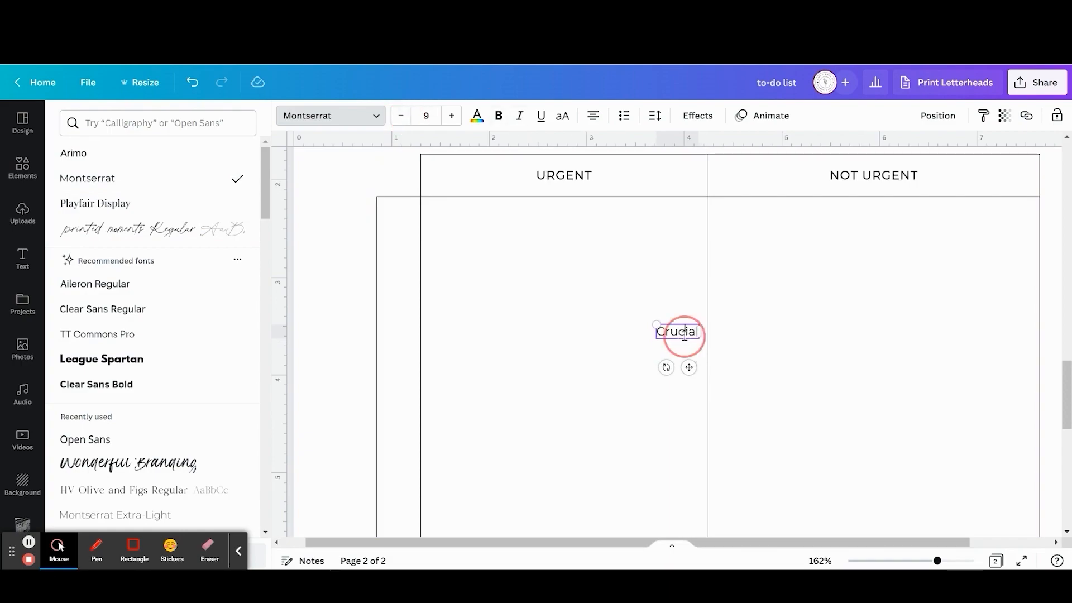
left_click(499, 115)
left_click(563, 116)
left_click(655, 116)
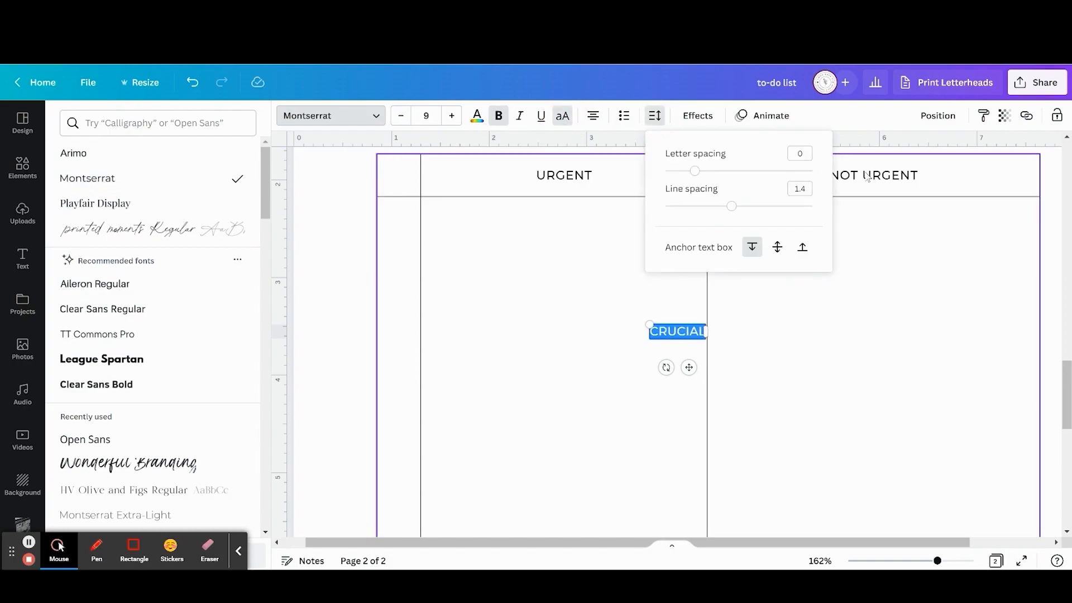
- Set the letter spacing of the CRUCIAL label to 40
left_click(800, 154)
type("401")
key("Return")
left_click(805, 154)
type("40")
key("Return")
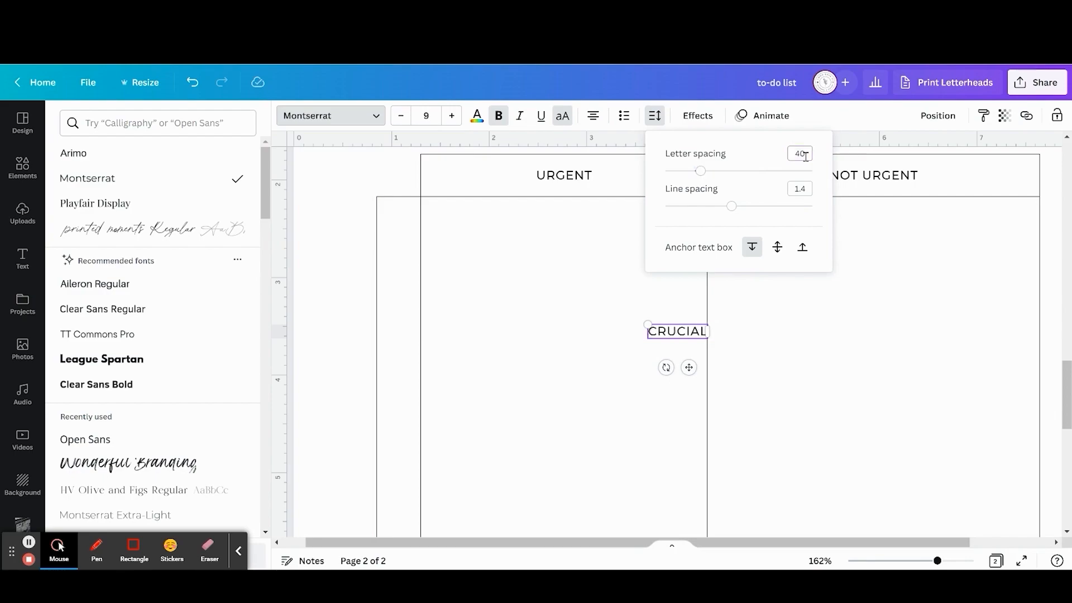
- Rotate the CRUCIAL label to read vertically upward and place it in the table's narrow first column, at the base of the upper row
scroll(534, 447, "down", 1)
left_click_drag(666, 315, 776, 296)
left_click_drag(714, 269, 399, 431)
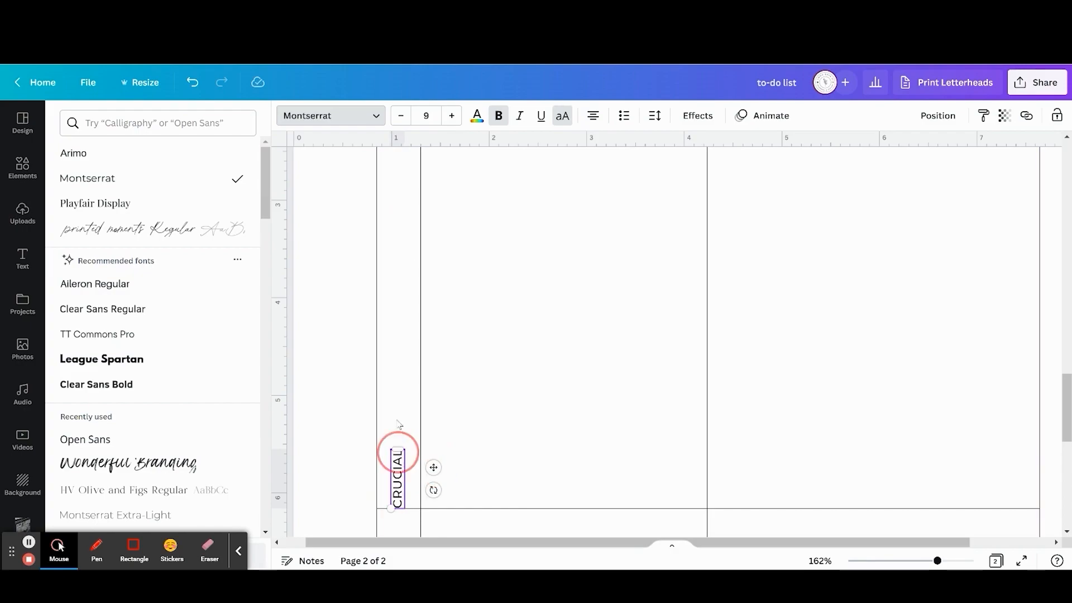
left_click(468, 486)
left_click(399, 462)
- Stretch the vertical CRUCIAL text box to span the full height of the large upper row, centring the word within it
left_click_drag(396, 447, 400, 242)
scroll(400, 241, "up", 3)
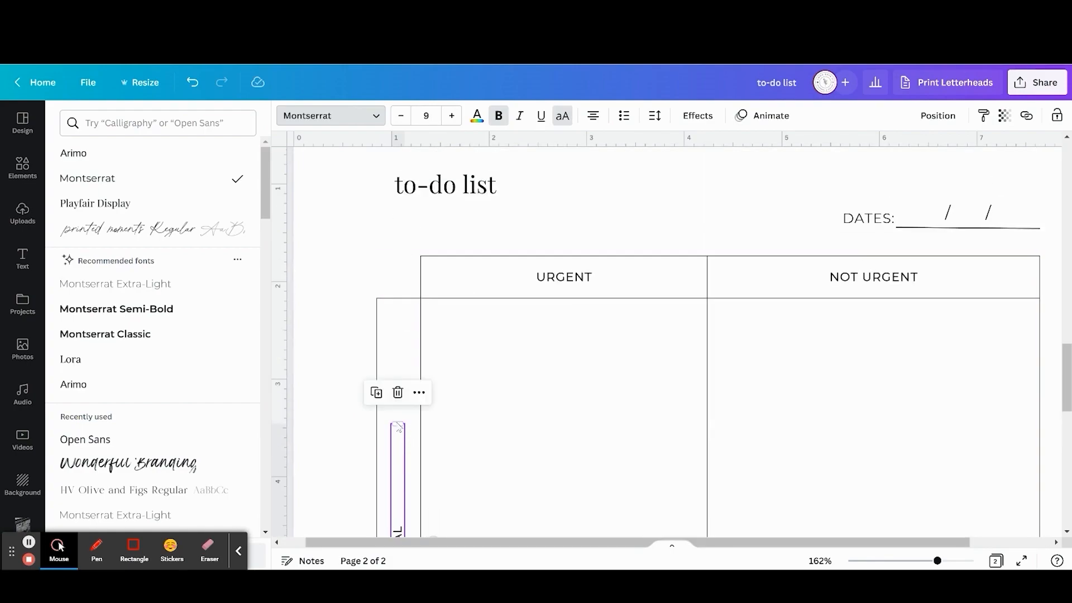
left_click_drag(397, 420, 397, 298)
- Duplicate the vertical CRUCIAL label and position the copy in the narrow column of the lower row
left_click(911, 562)
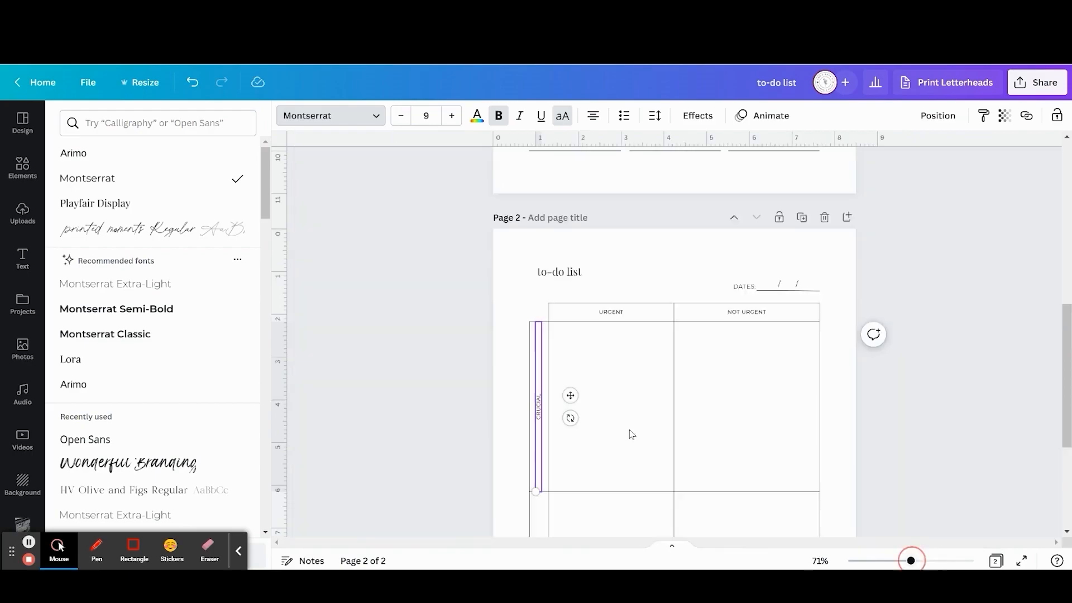
scroll(511, 408, "down", 3)
left_click(492, 321)
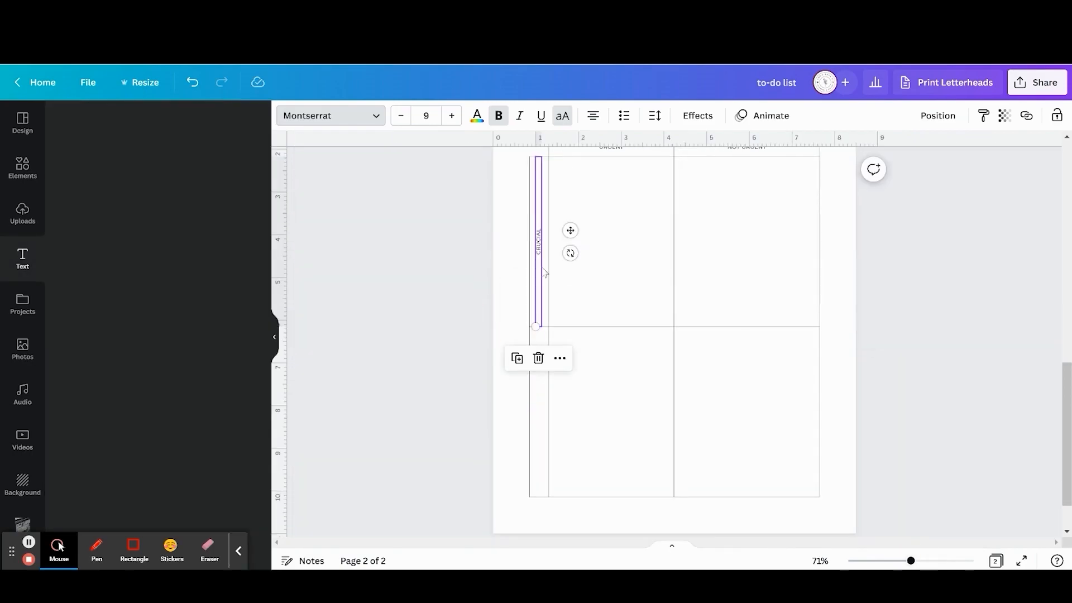
left_click(518, 358)
left_click(578, 238)
left_click_drag(578, 239, 572, 401)
- Change the lower row's label to read NOT CRUCIAL
left_click(539, 427)
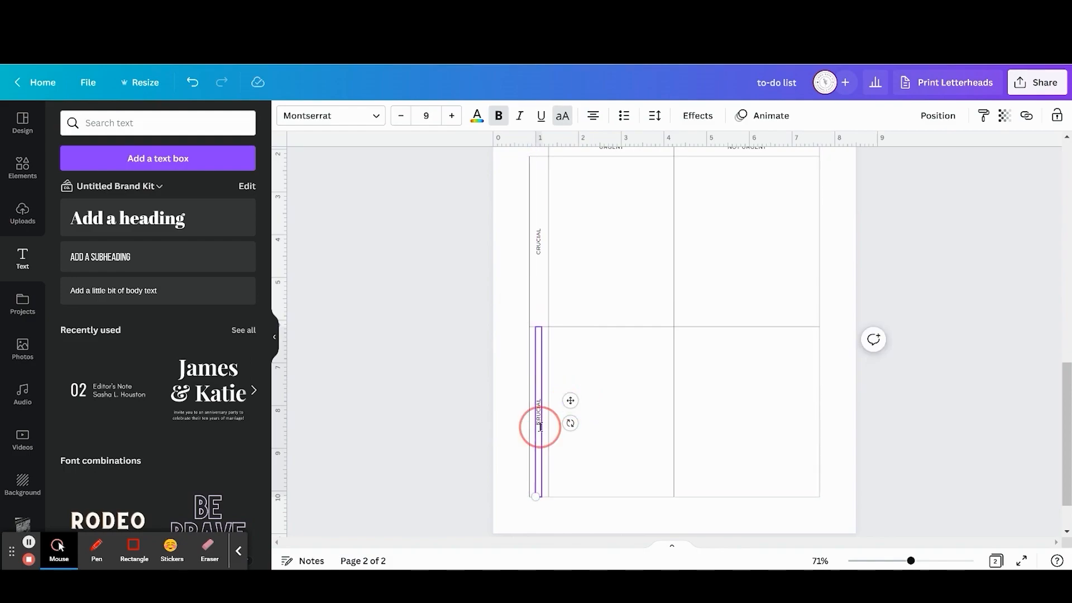
type("NOT")
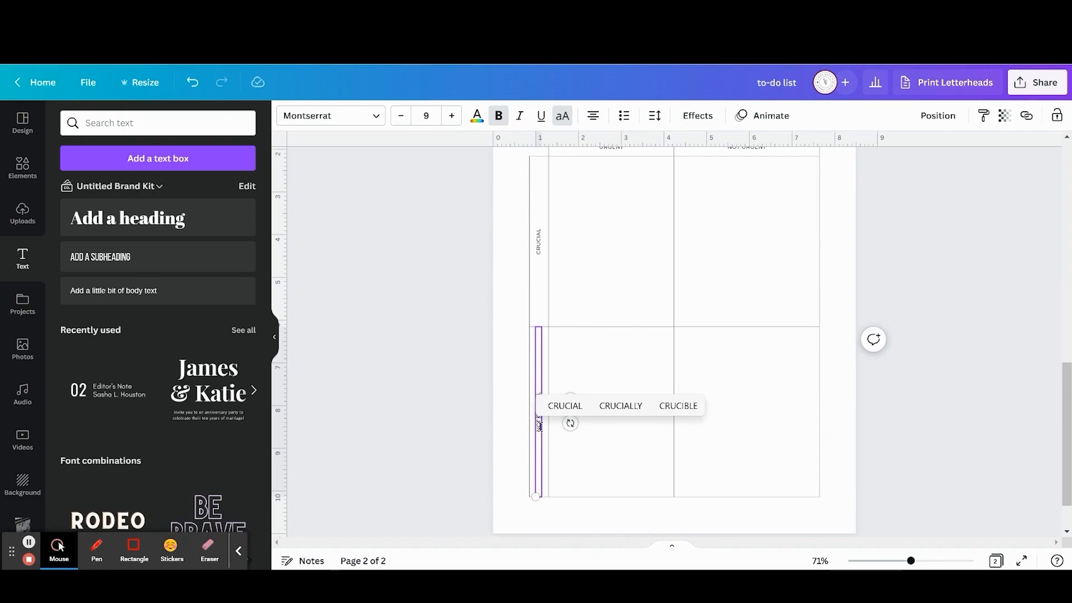
left_click(455, 329)
scroll(456, 329, "up", 2)
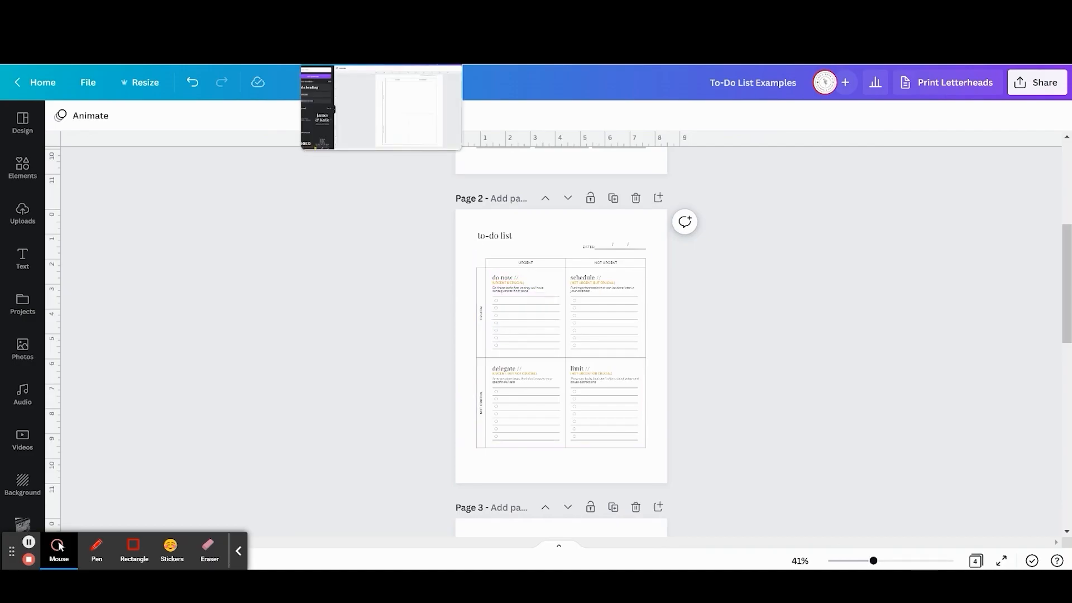
- In the to-do list design, add a subheading reading "do now" at the top of the urgent and crucial cell
left_click(358, 11)
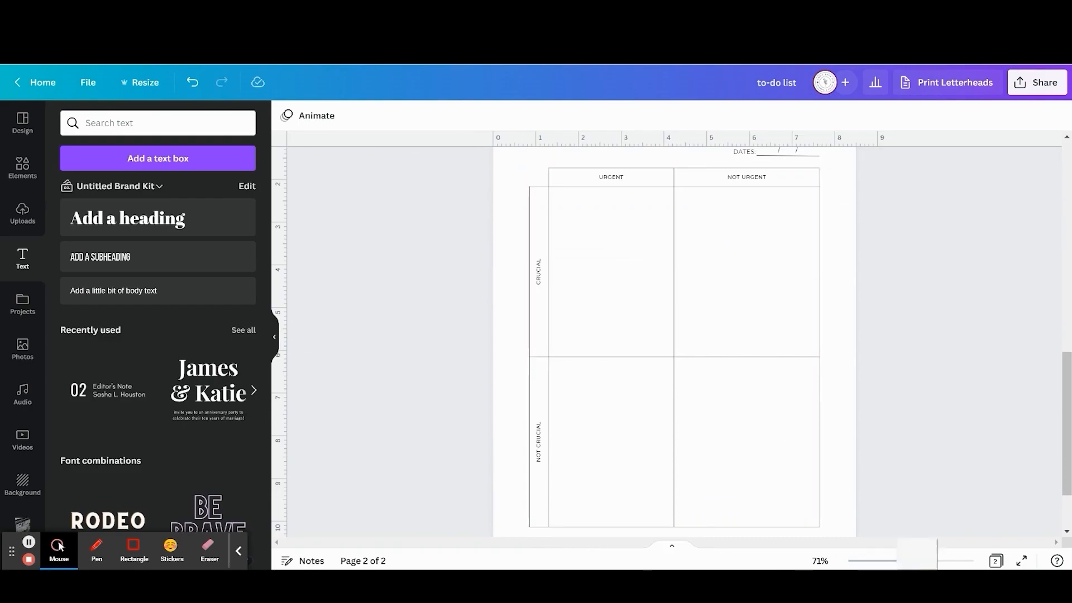
left_click(927, 567)
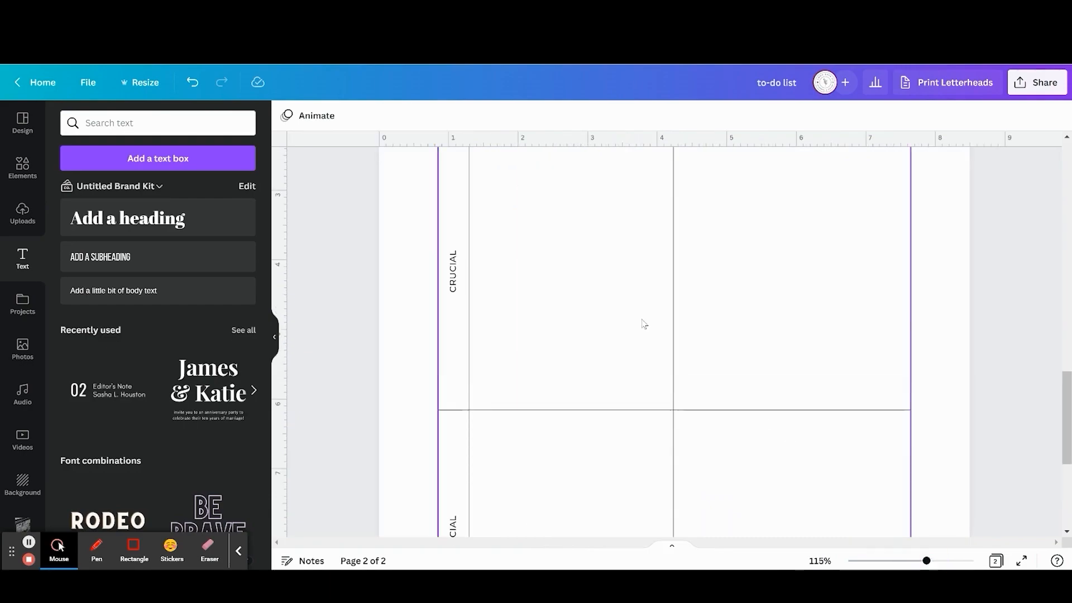
scroll(642, 321, "up", 2)
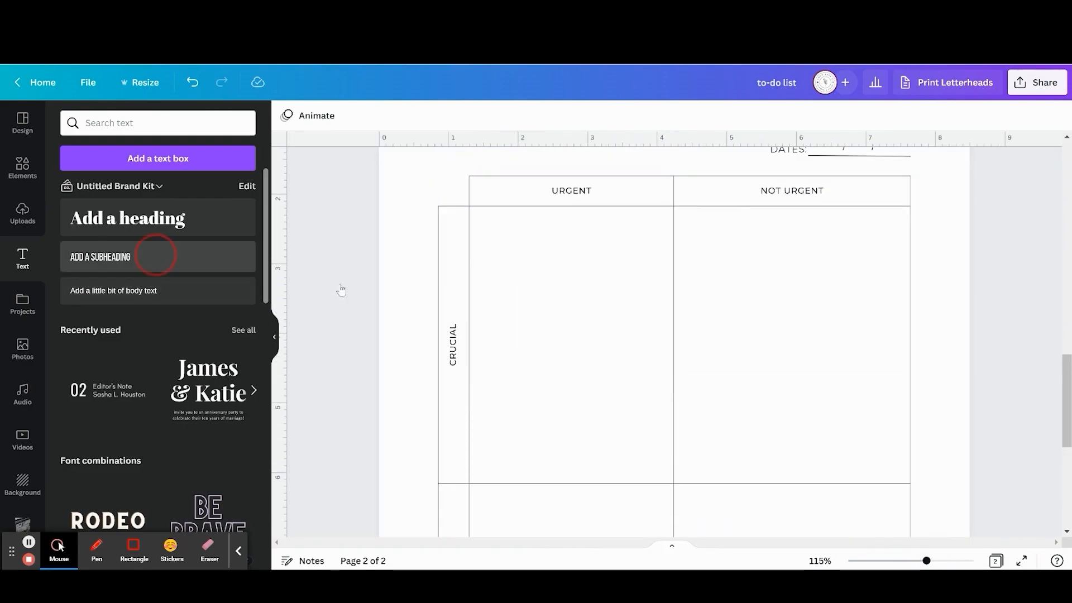
left_click(156, 259)
left_click_drag(685, 371, 542, 273)
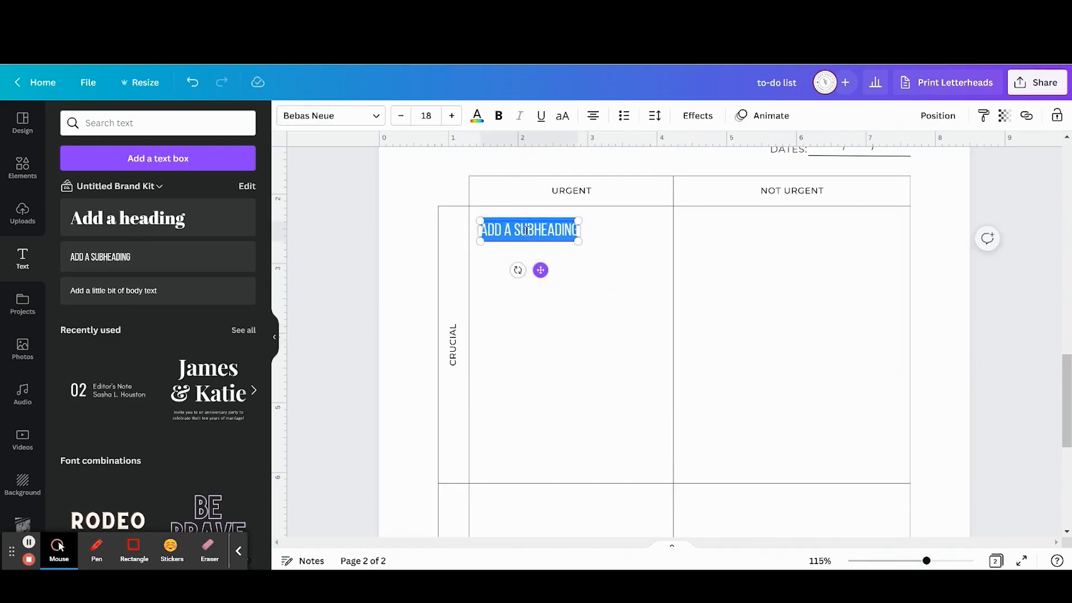
type("do now")
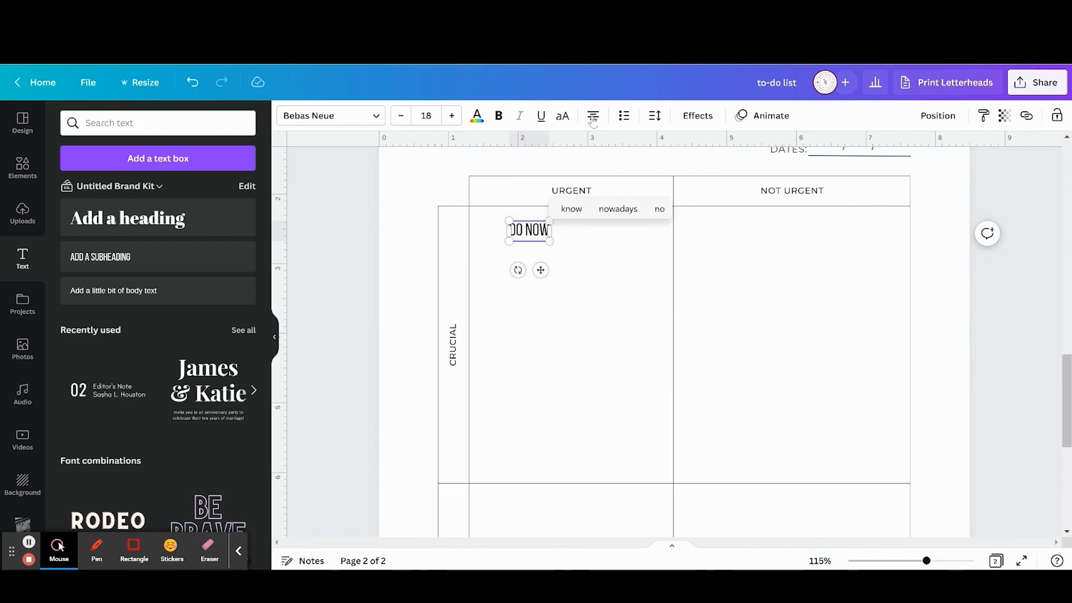
- Left-align the cell heading in Playfair Display near the cell's upper-left corner, and extend its text to "do now //"
left_click(355, 117)
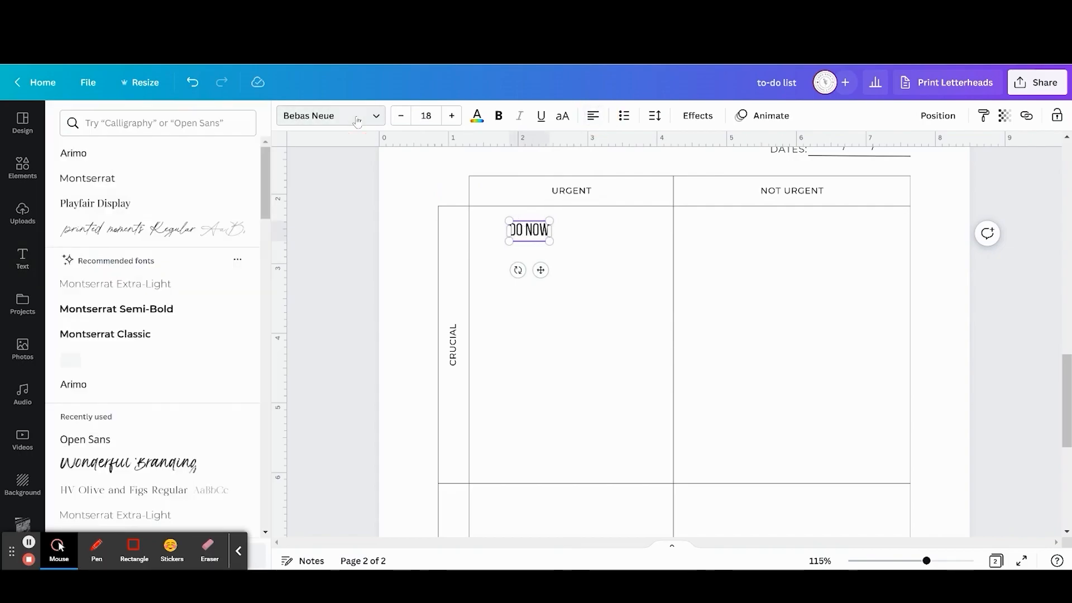
left_click(157, 214)
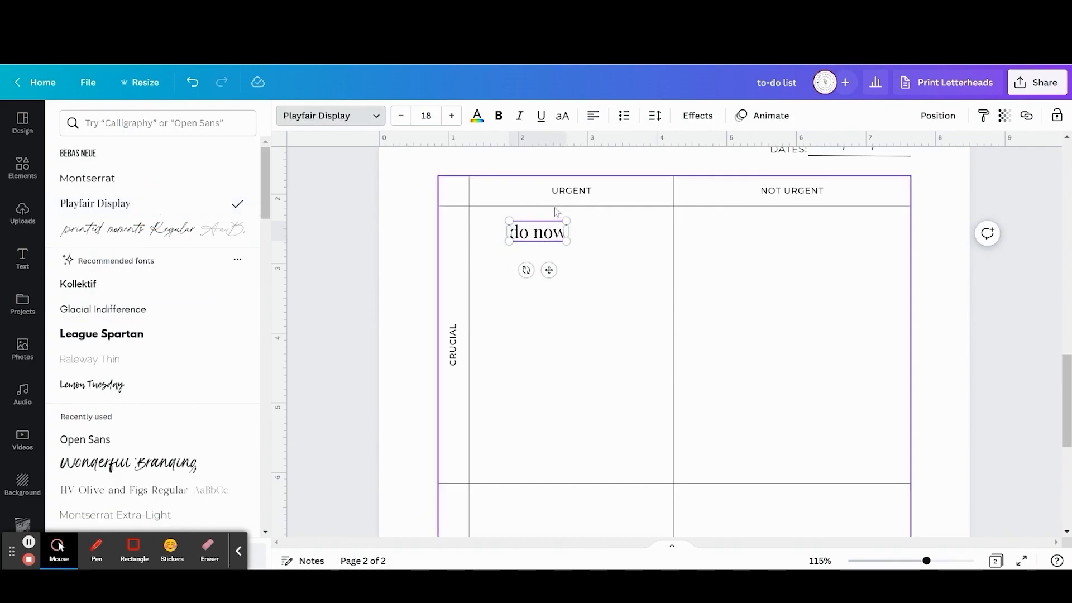
left_click(540, 278)
left_click_drag(540, 277, 527, 274)
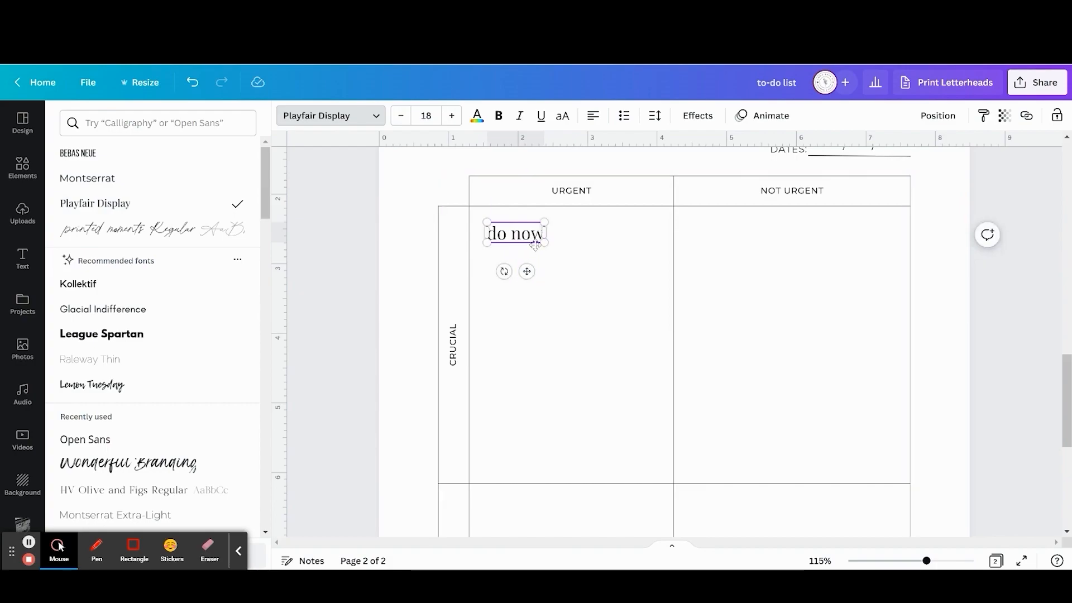
type("//")
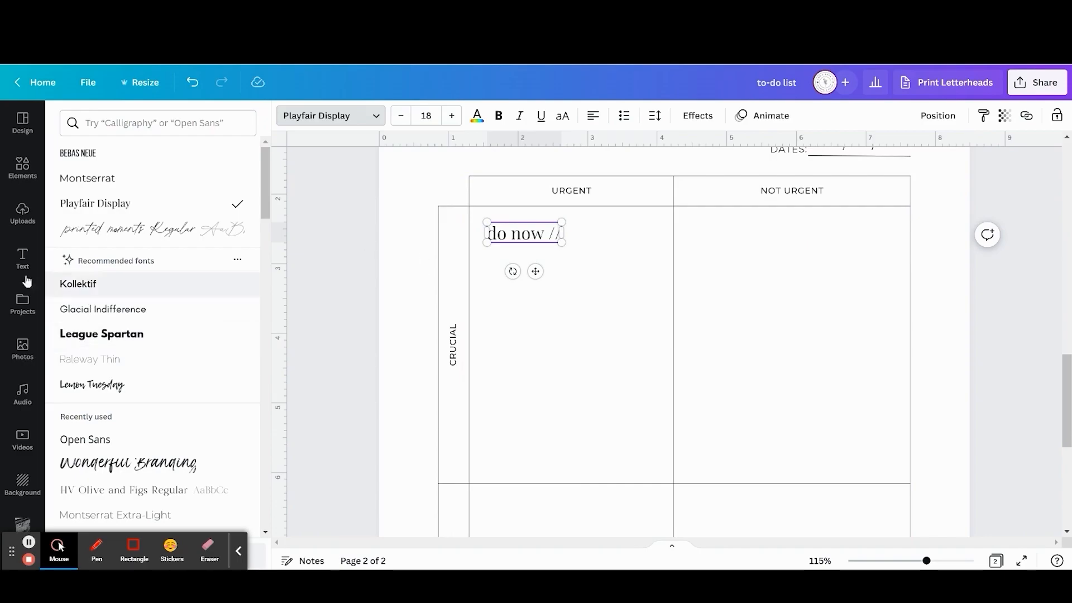
- Add a left-aligned body text box directly under the "do now //" heading and narrow it to fit inside the cell
left_click(22, 259)
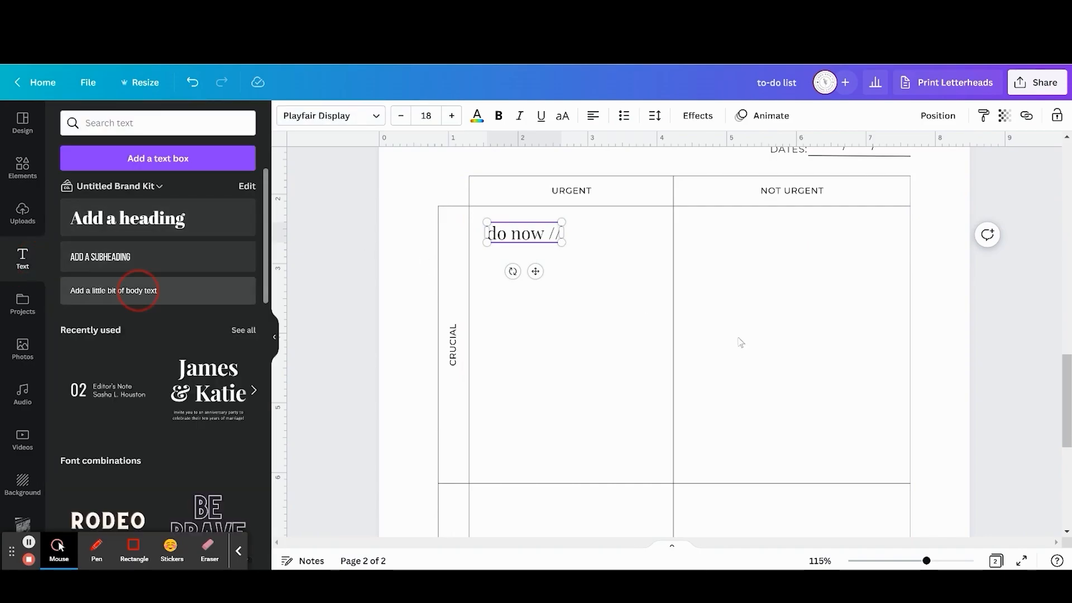
left_click_drag(566, 263, 694, 258)
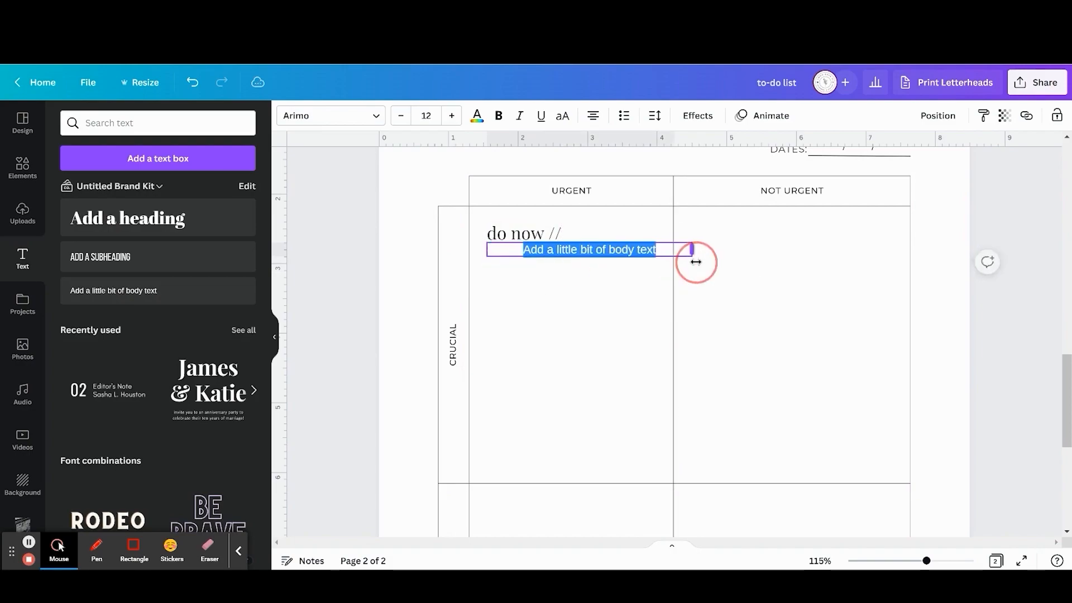
left_click(594, 116)
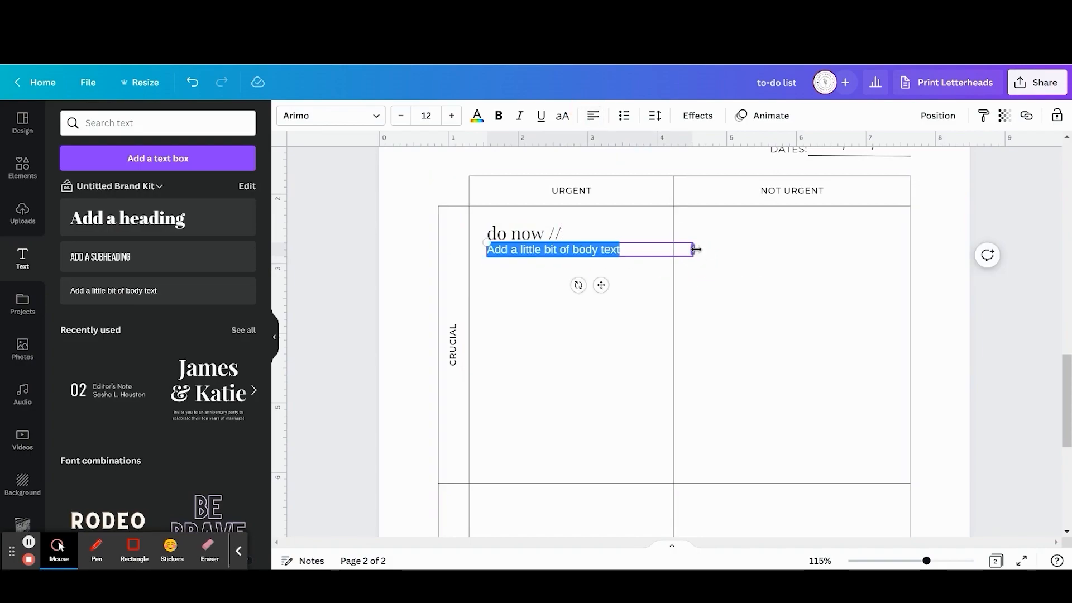
left_click_drag(694, 250, 650, 251)
mouse_move(577, 285)
left_mouse_down()
mouse_move(575, 299)
mouse_move(577, 290)
left_mouse_up()
- Format the body text under the heading as Montserrat, size 9, bold and uppercase
left_click(321, 116)
left_click(137, 178)
left_click(401, 116)
left_click(401, 115)
left_click(401, 116)
left_click(499, 116)
left_click(563, 115)
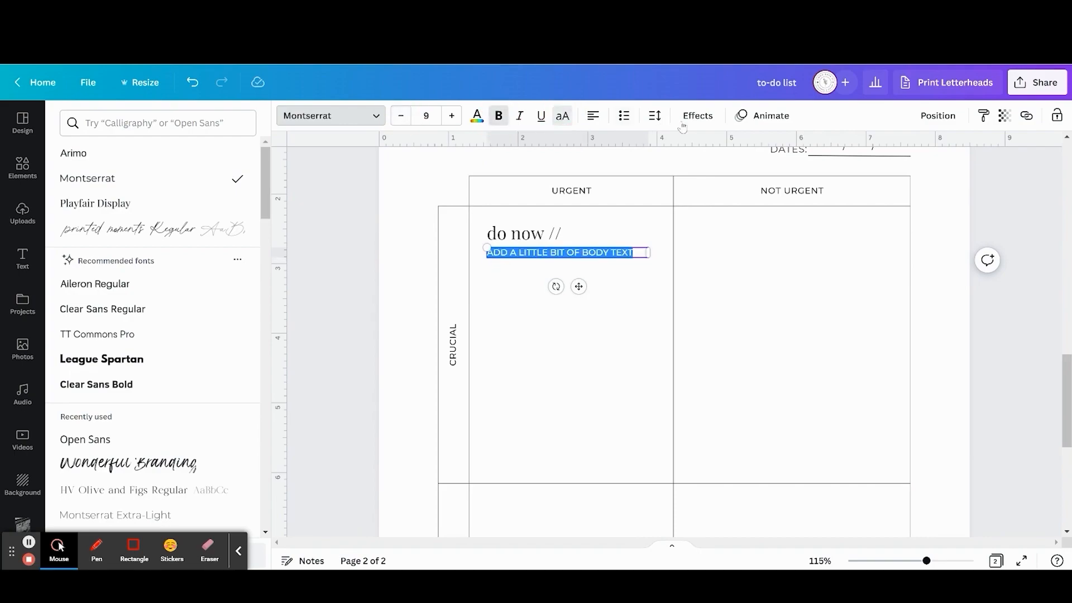
- Set the letter spacing of the uppercase body text to 40
left_click(655, 116)
left_click(801, 153)
type("40")
key("Return")
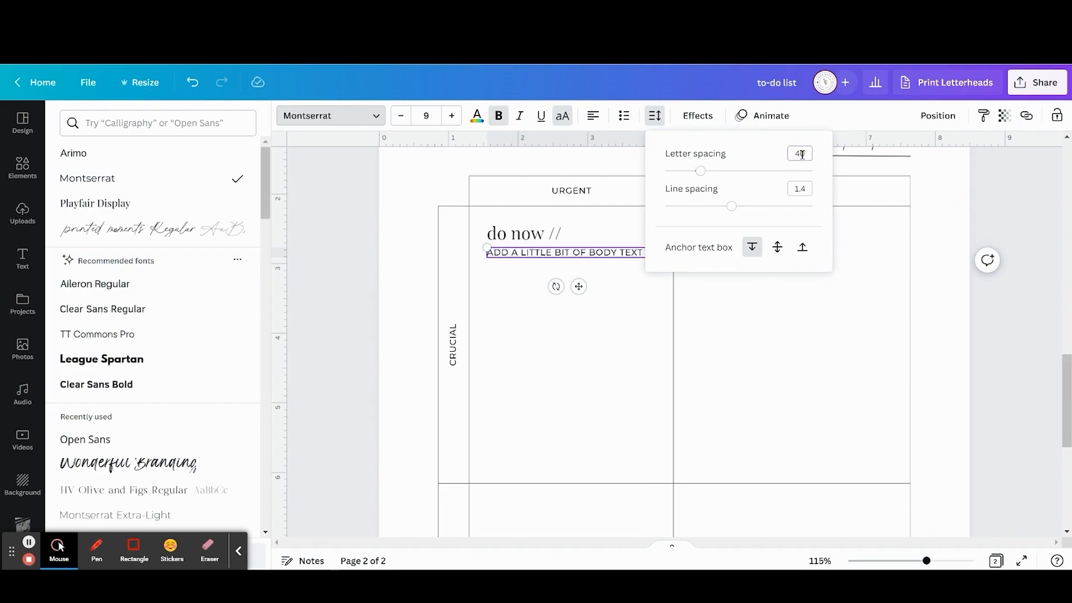
- Color the uppercase body text with the gold brand color and replace its wording with "(URGENT & CRUCIAL)"
double_click(558, 255)
left_click(484, 123)
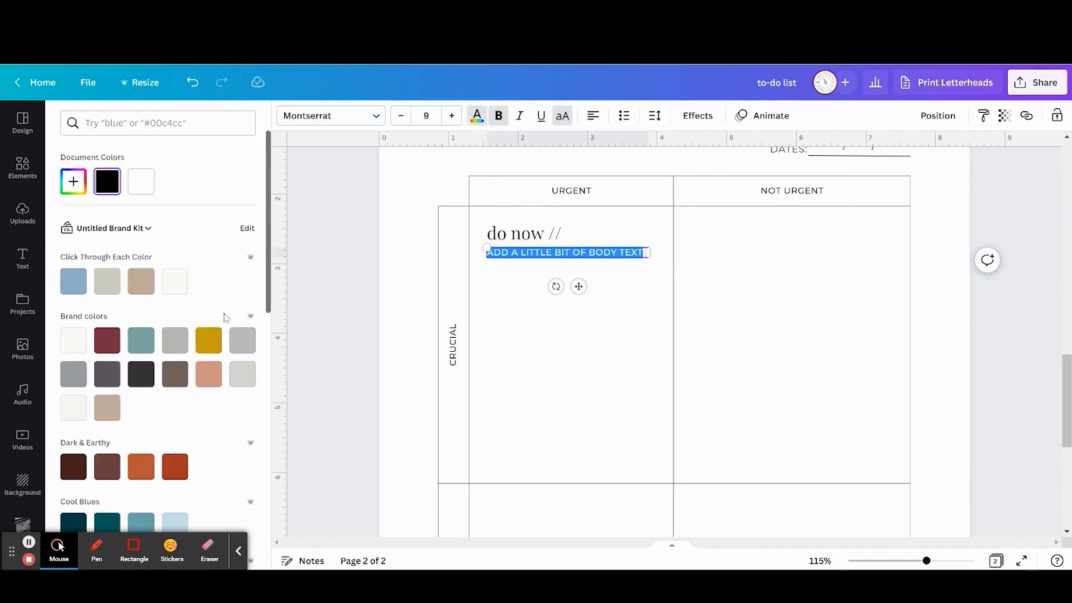
left_click(212, 344)
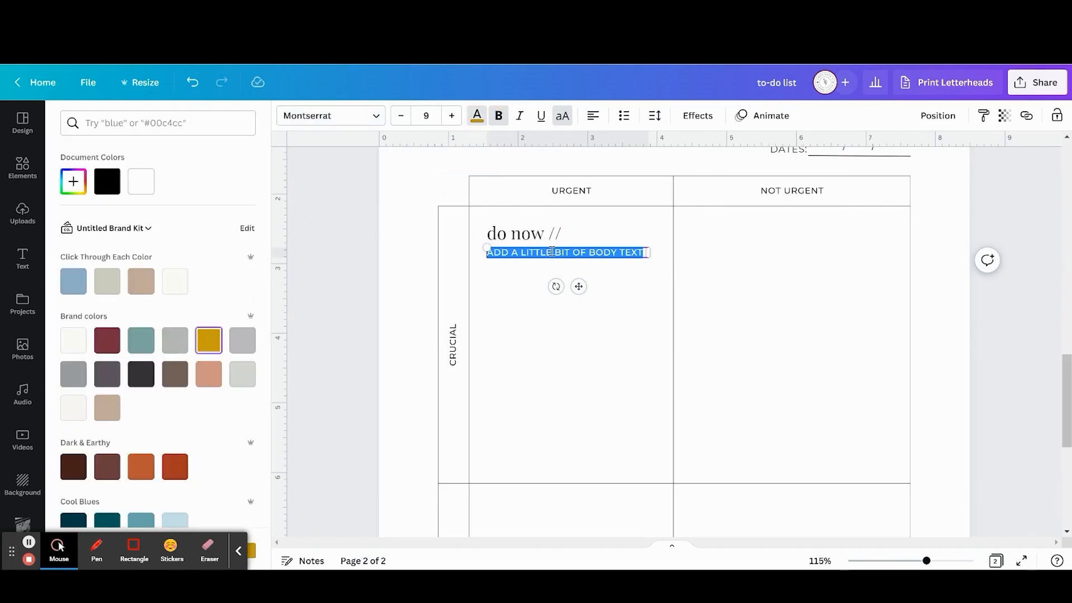
key("BackSpace")
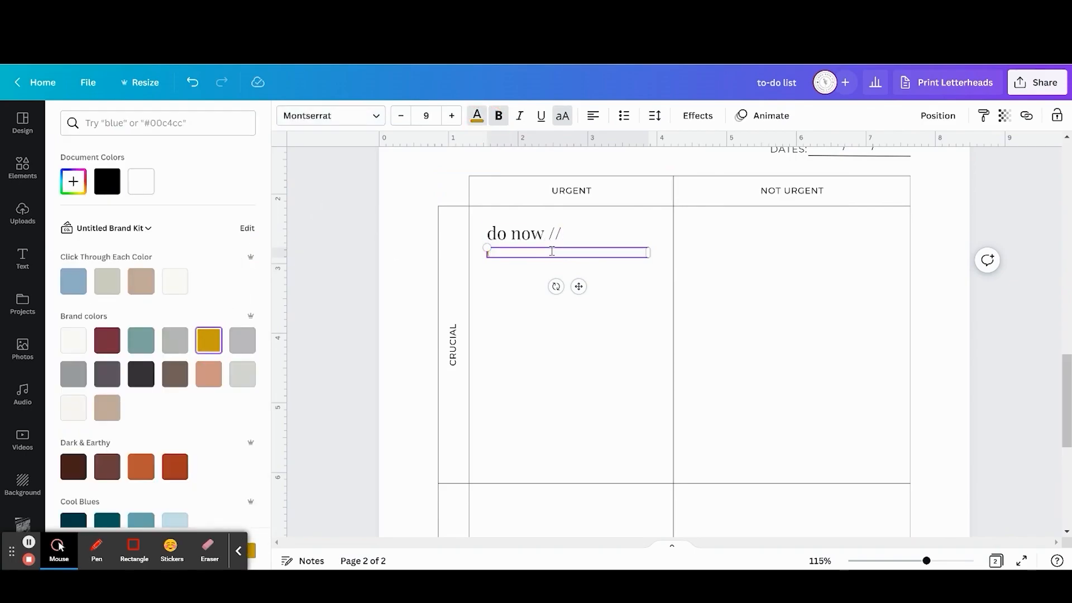
type("URG")
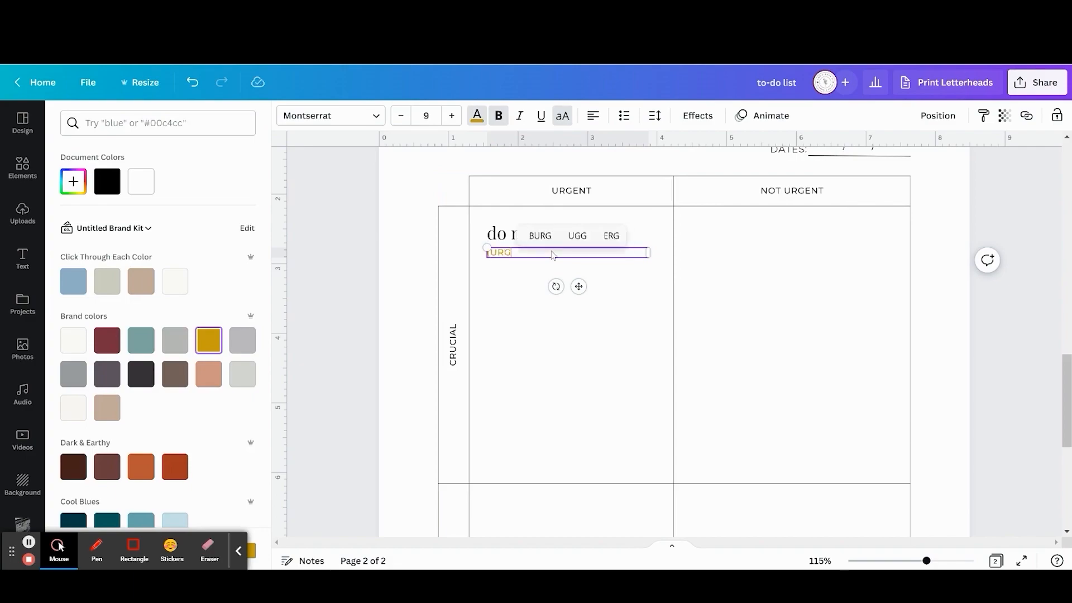
type("ENT & CRUCIAL)")
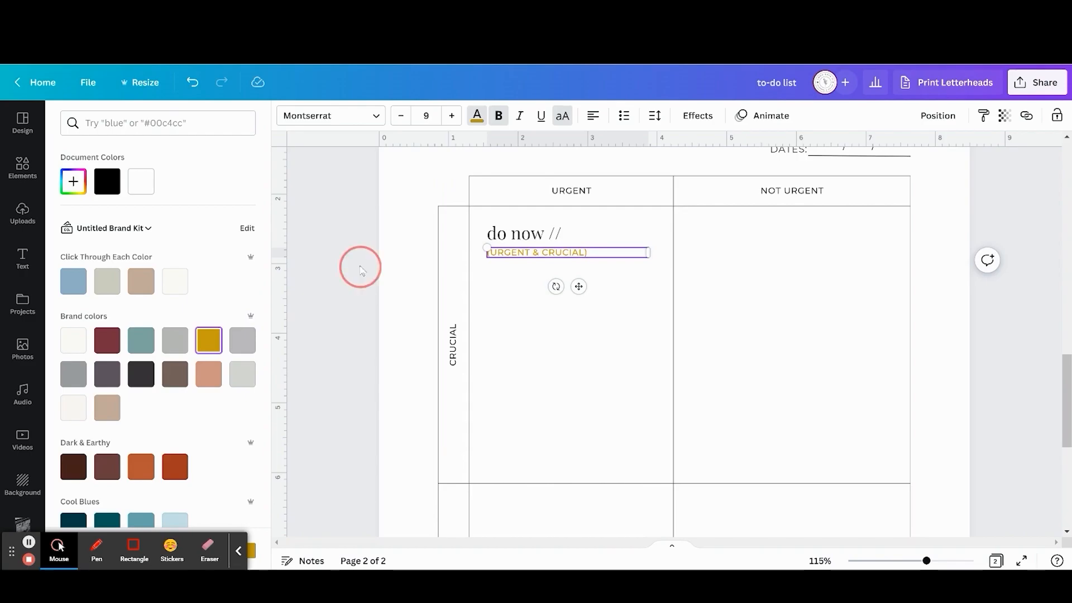
- Add another body text box directly beneath the "(URGENT & CRUCIAL)" line, aligned with its edges
left_click(22, 259)
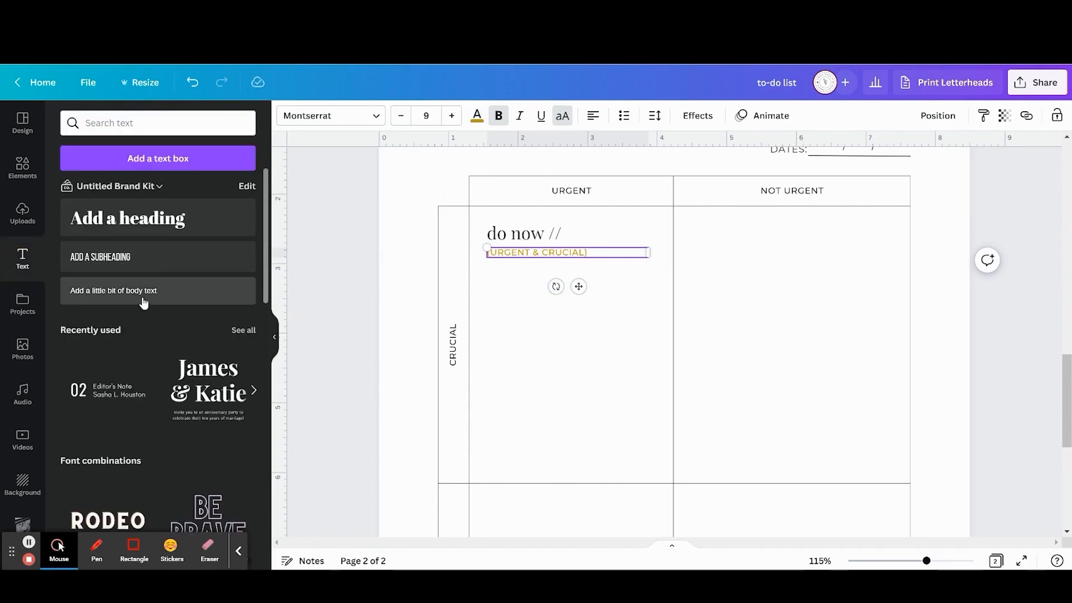
left_click(144, 292)
left_click(577, 302)
left_click_drag(576, 311, 577, 316)
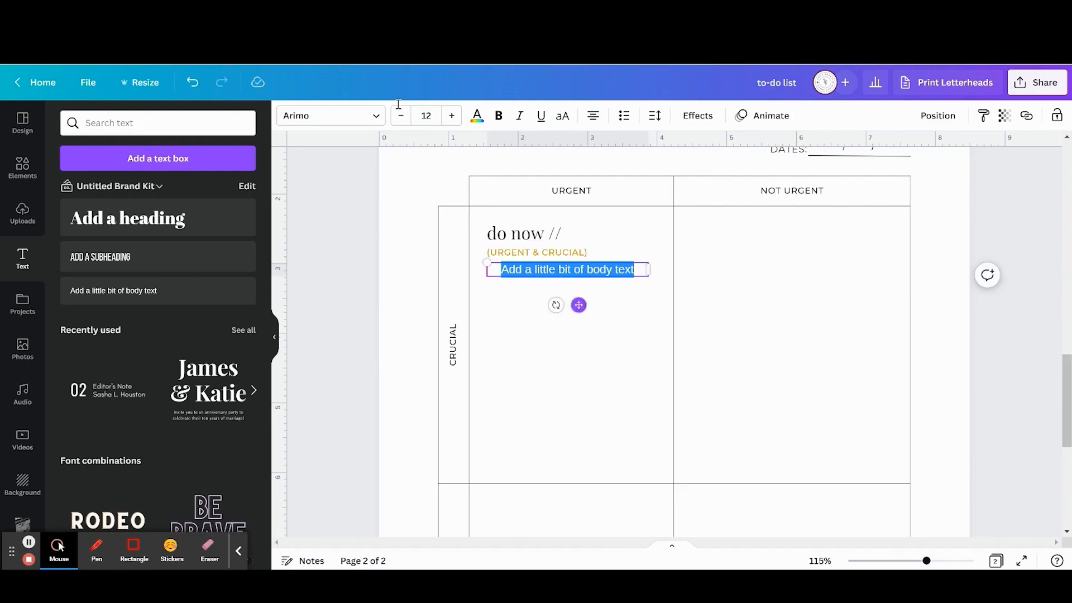
- Format the new placeholder body text as left-aligned Montserrat, size 9, in italics
left_click(338, 116)
left_click(127, 179)
left_click(594, 120)
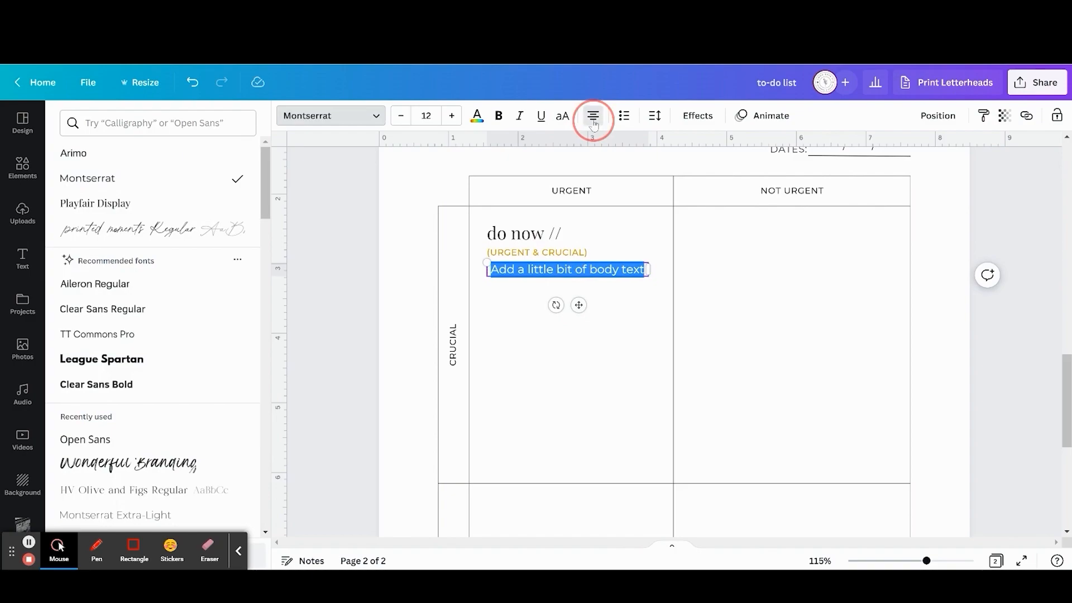
left_click(401, 116)
left_click(401, 116)
left_click(401, 116)
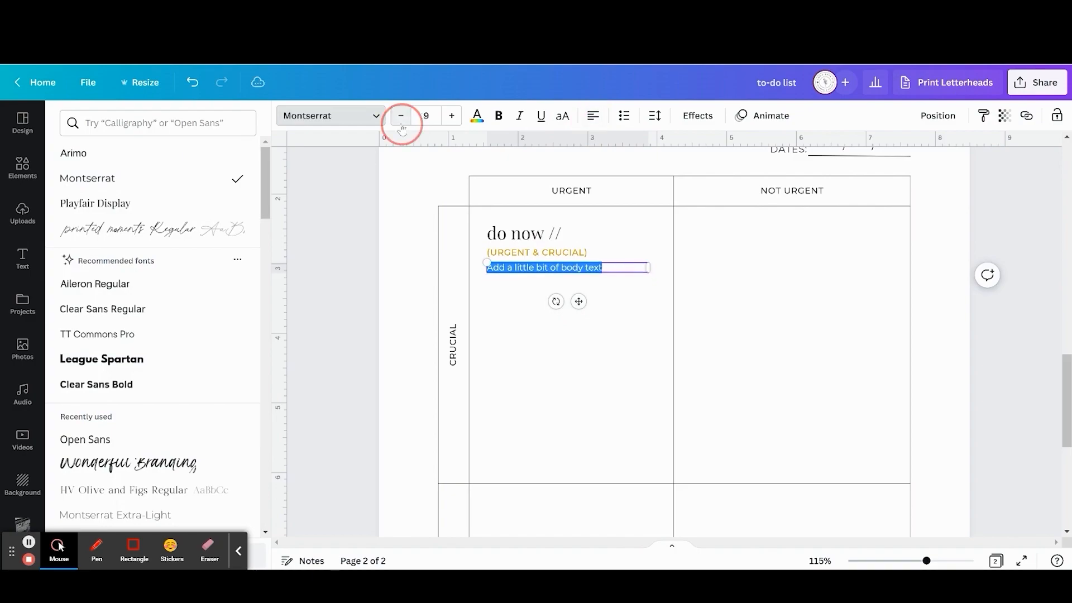
left_click(520, 115)
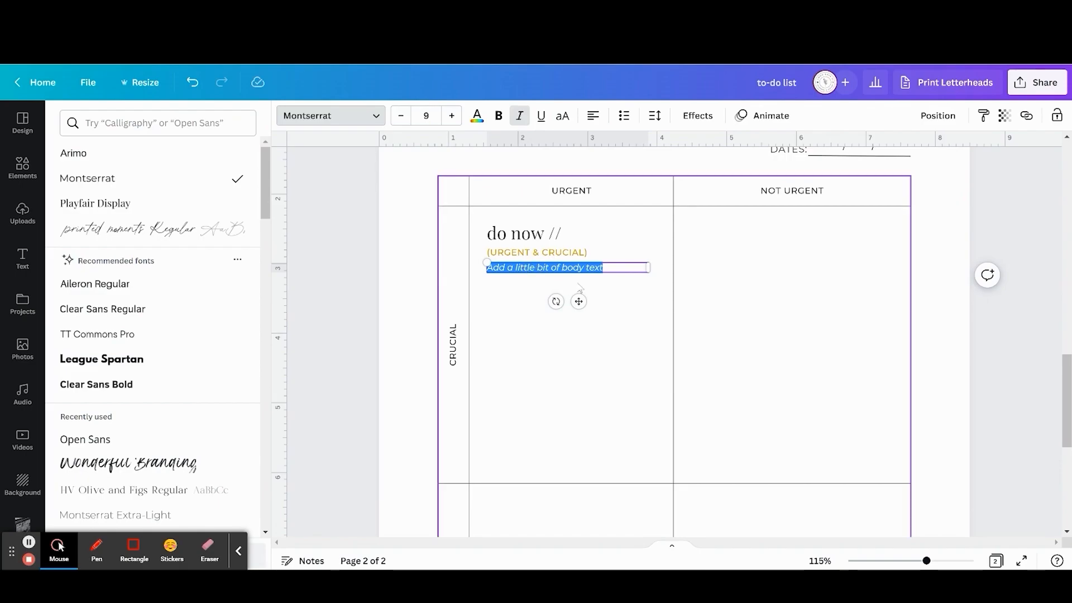
- Replace the italic placeholder under "(URGENT & CRUCIAL)" with "Do these tasks first, as they will have consequences if not done"
left_click(622, 298)
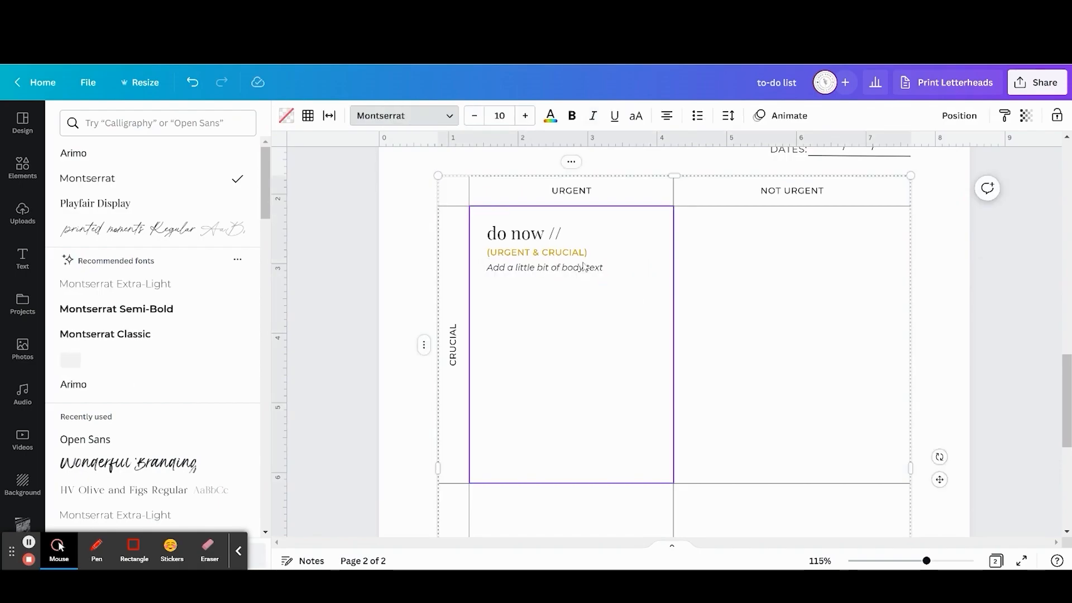
left_click(545, 269)
left_click(398, 268)
left_click(528, 269)
left_click(349, 260)
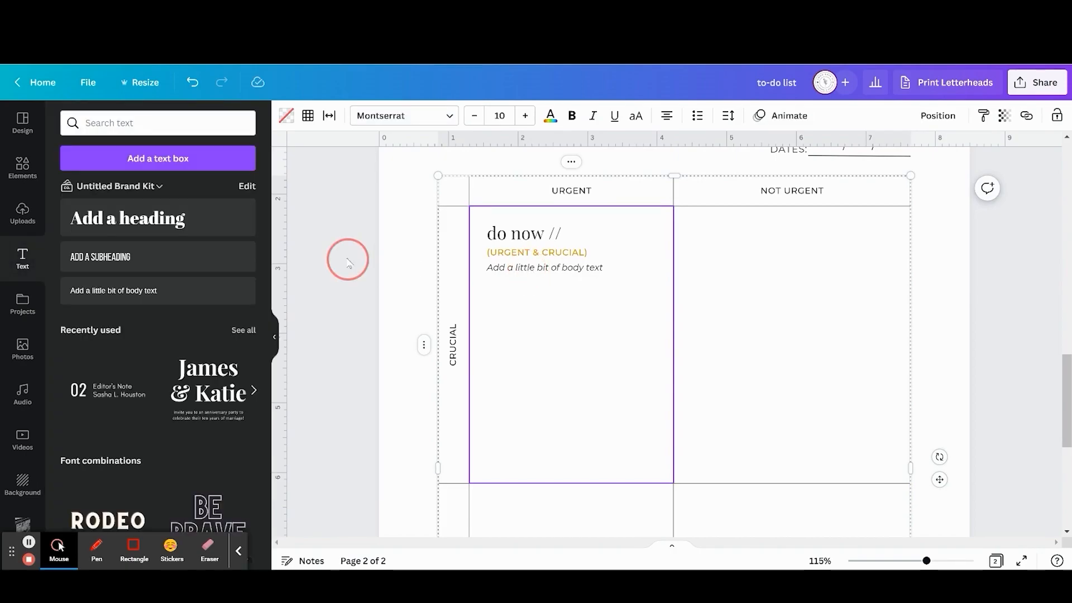
double_click(533, 270)
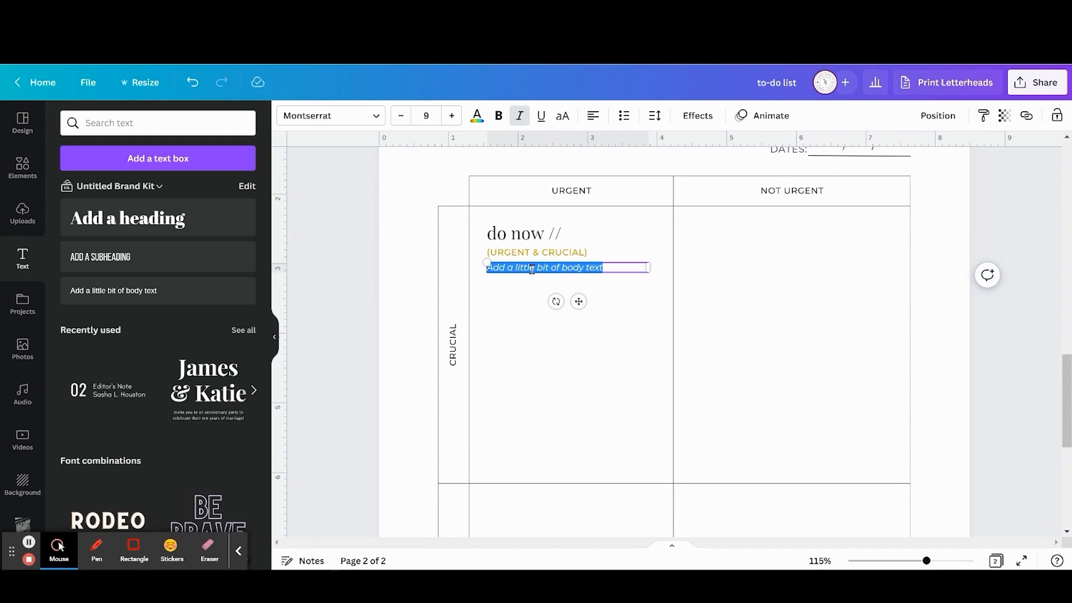
type("Do these t")
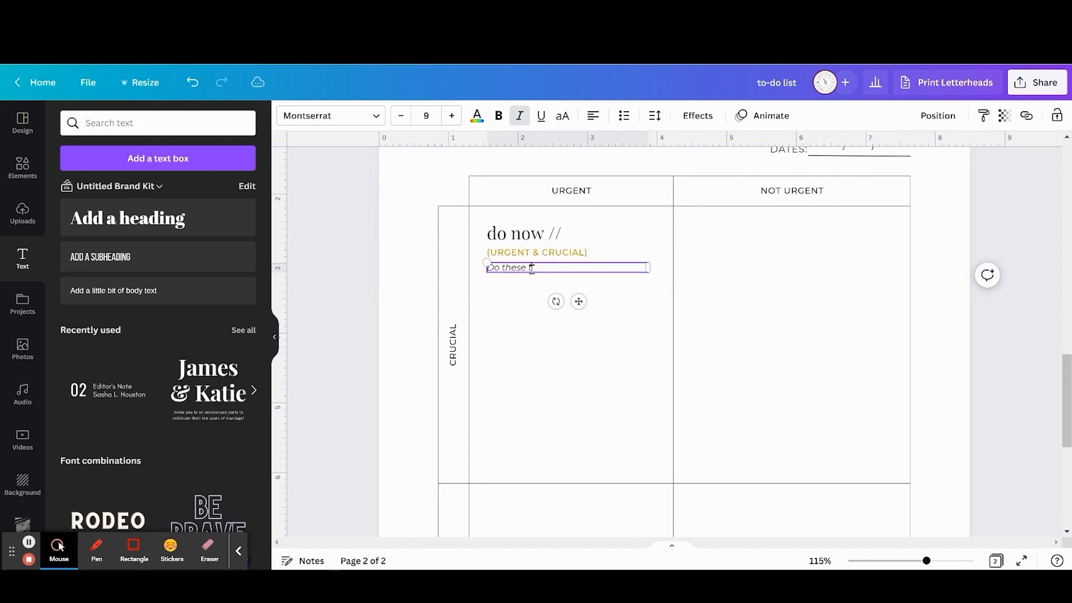
type("asks ")
type("first")
type("consequence")
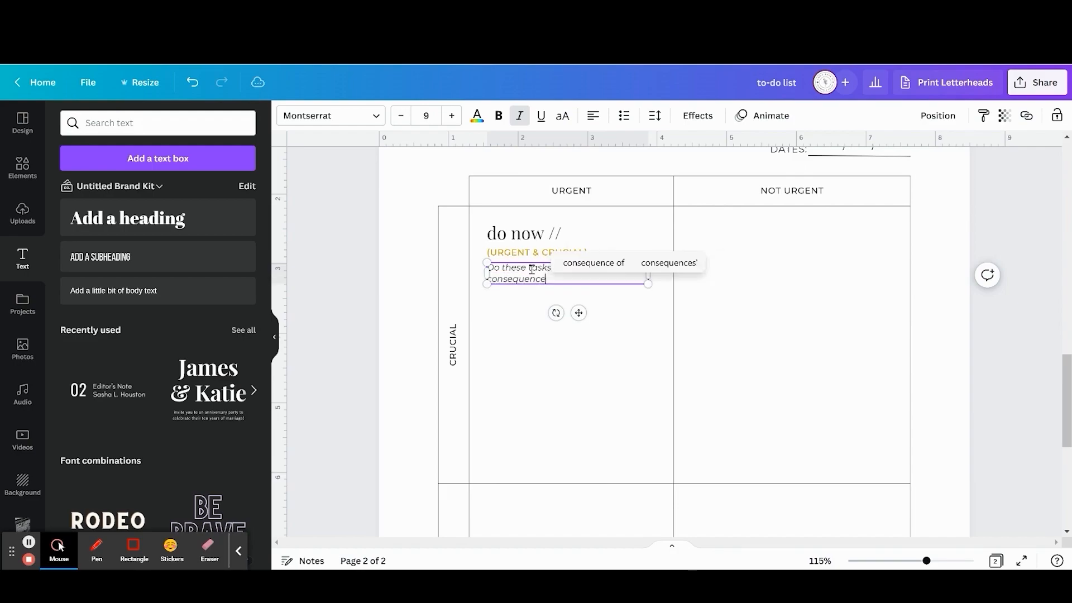
type("s if not done")
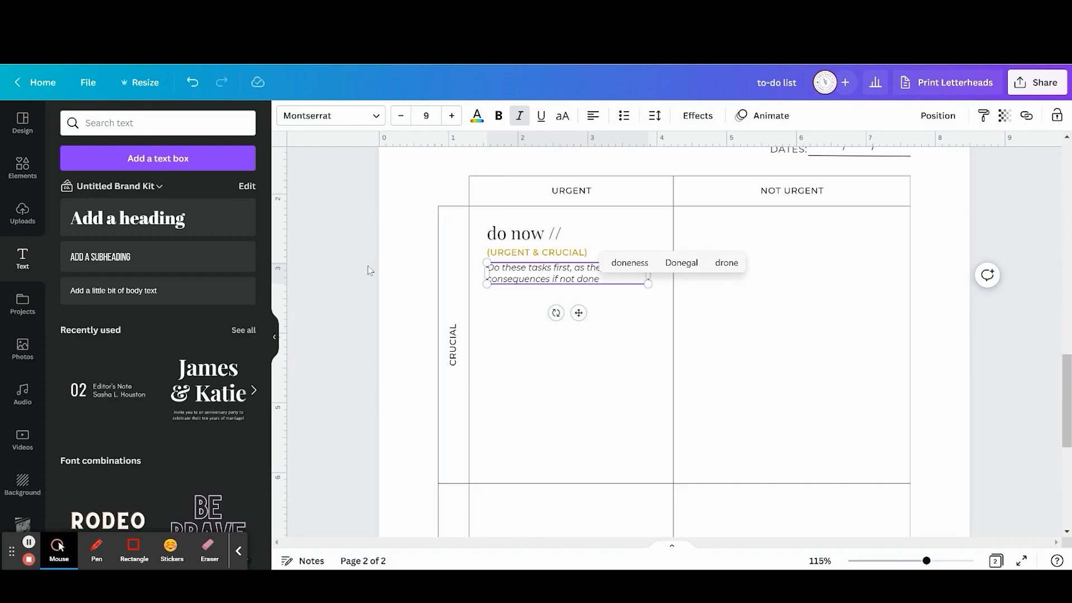
left_click(368, 270)
- Move the "(URGENT & CRUCIAL)" line and the description up closer to the "do now //" heading, and left-align all three text boxes
left_click_drag(529, 256, 529, 249)
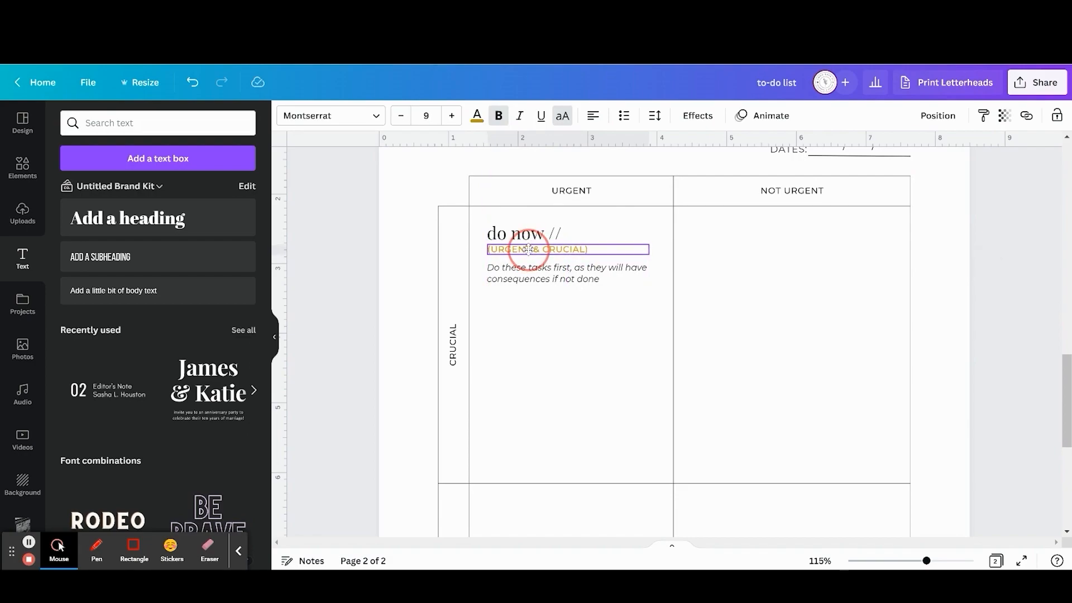
left_click_drag(528, 250, 520, 261)
left_click(508, 249, "shift")
left_click(504, 241, "shift")
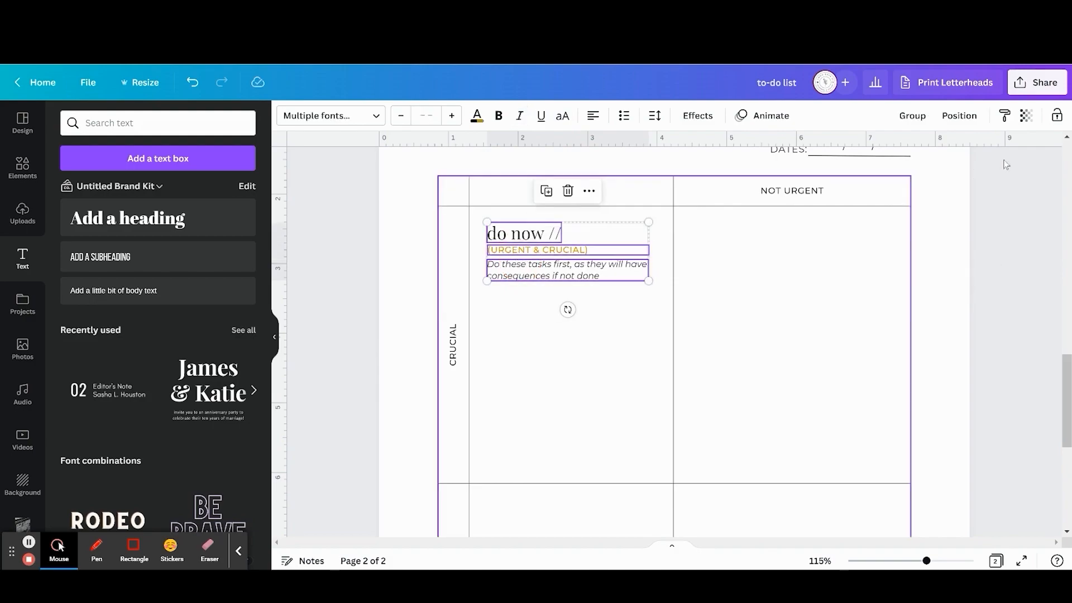
left_click(960, 115)
left_click(881, 232)
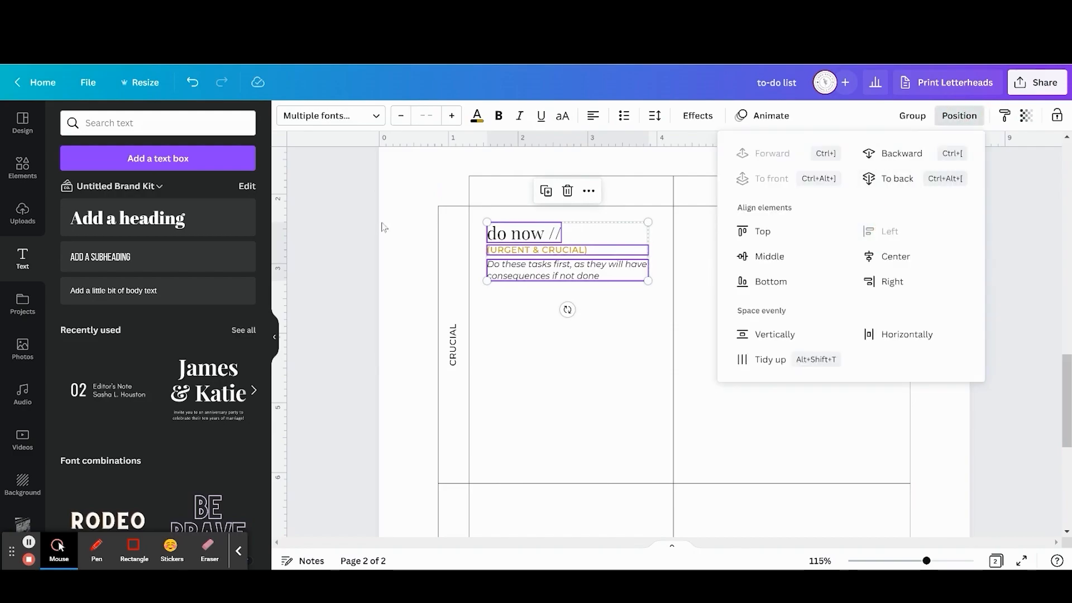
left_click(314, 268)
left_click(315, 267)
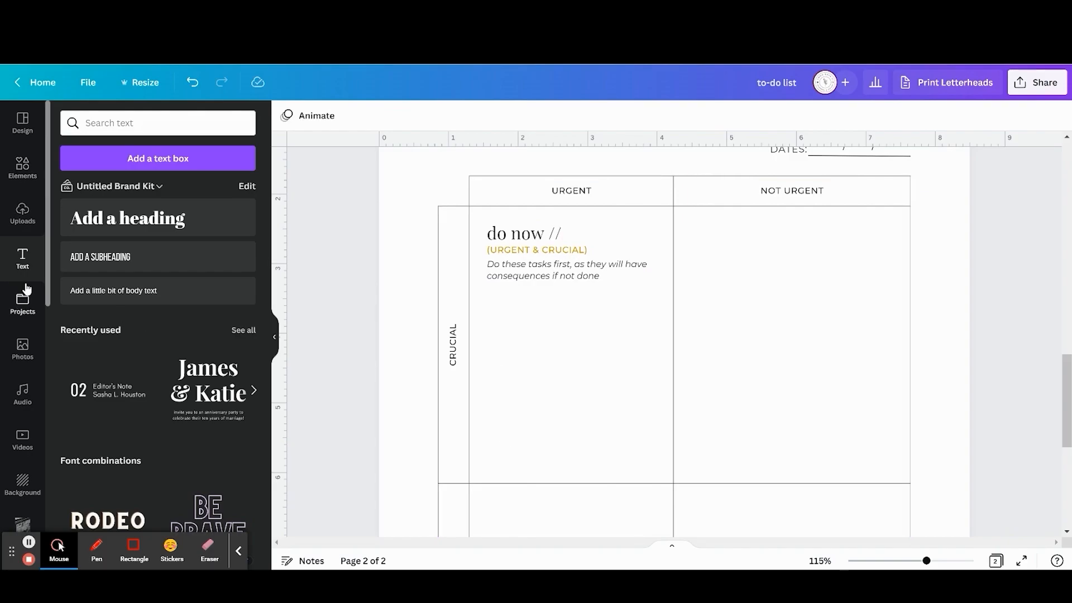
- Insert a table beneath the "do now //" description and delete two of its columns to leave a single column
left_click(20, 170)
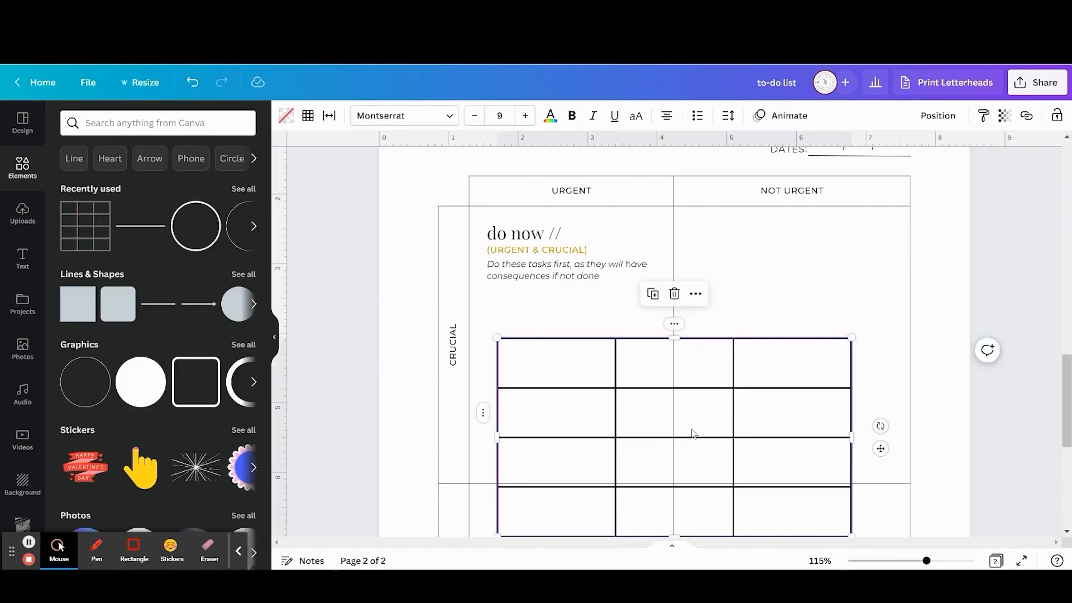
scroll(692, 430, "down", 2)
left_click_drag(577, 277, 561, 218)
left_click(802, 391, "shift")
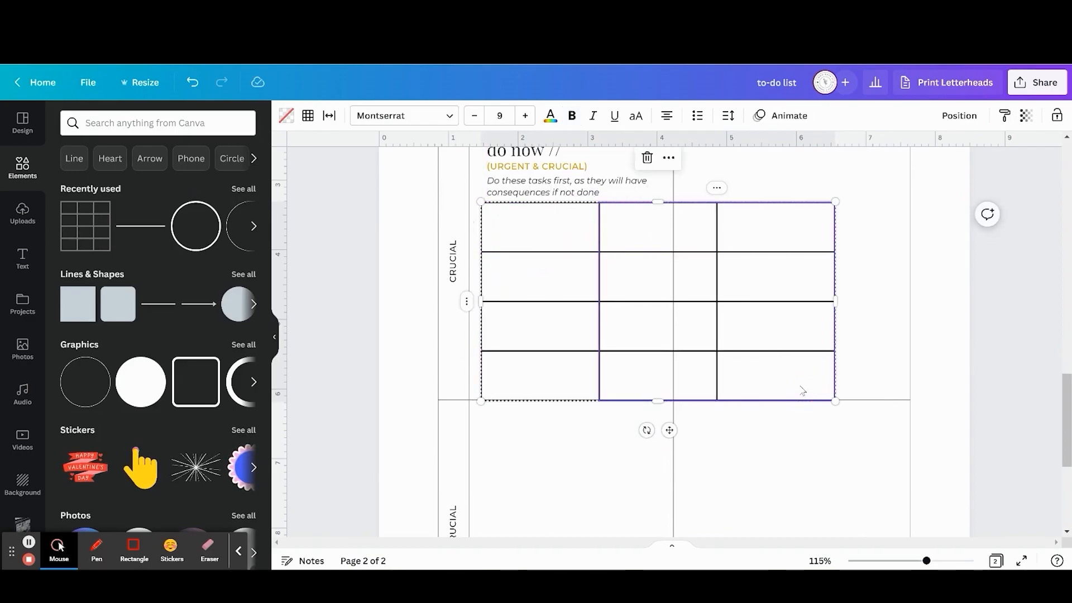
right_click(798, 385)
left_click(880, 294)
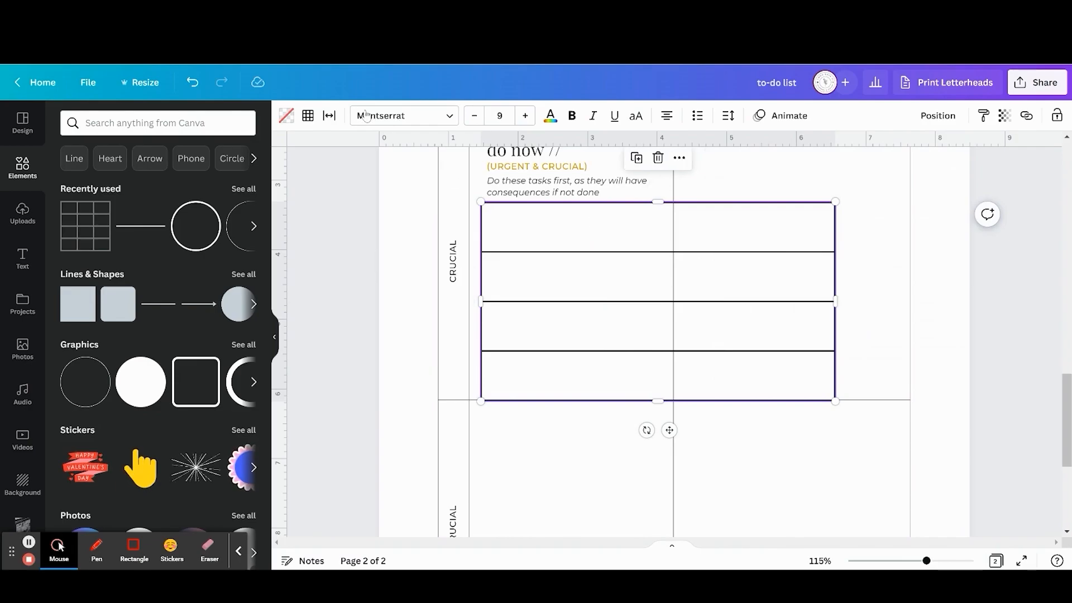
- Set the new table's cell spacing to 0 and its border weight to 0.5
left_click(329, 115)
left_click_drag(399, 215, 338, 211)
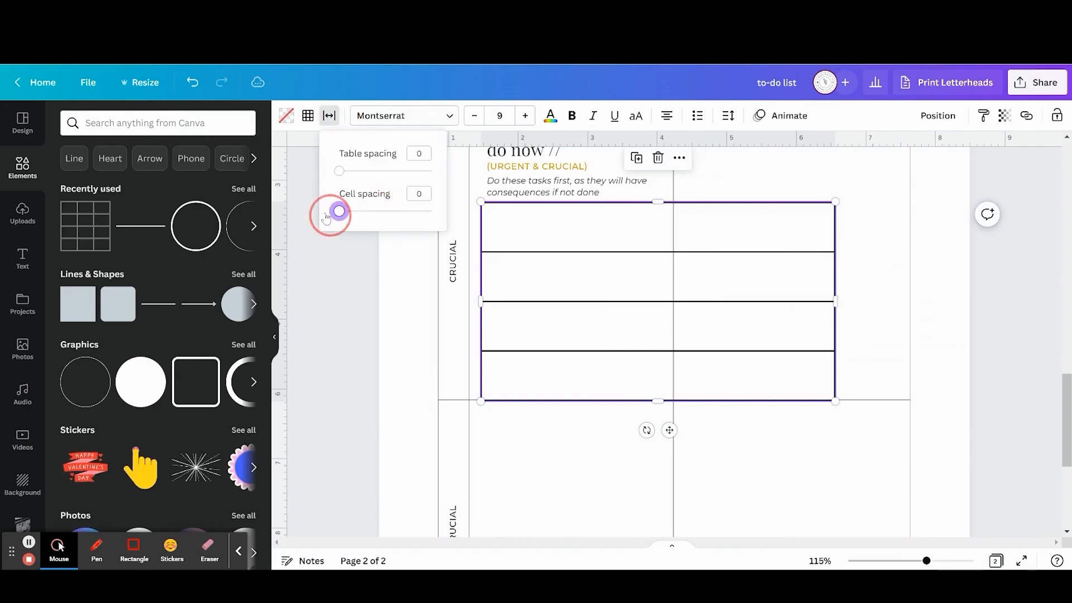
left_click(308, 116)
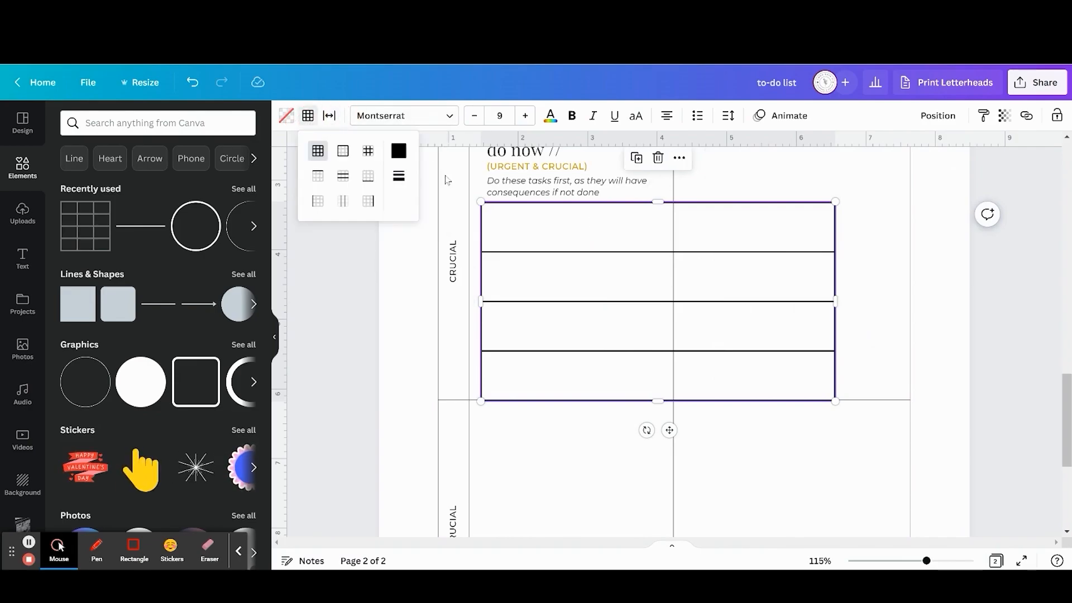
left_click(399, 176)
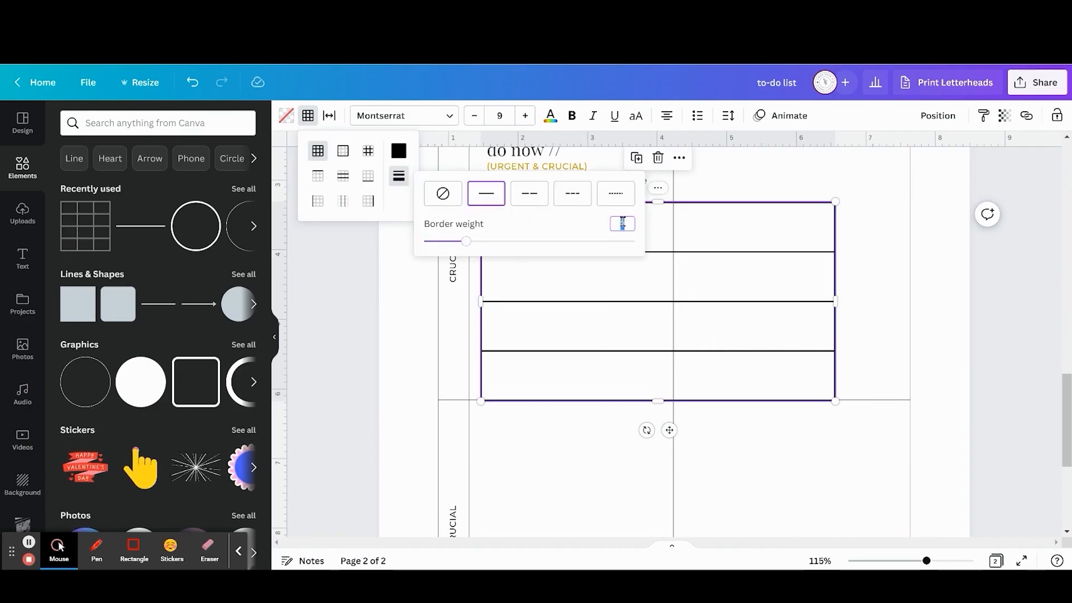
key("Return")
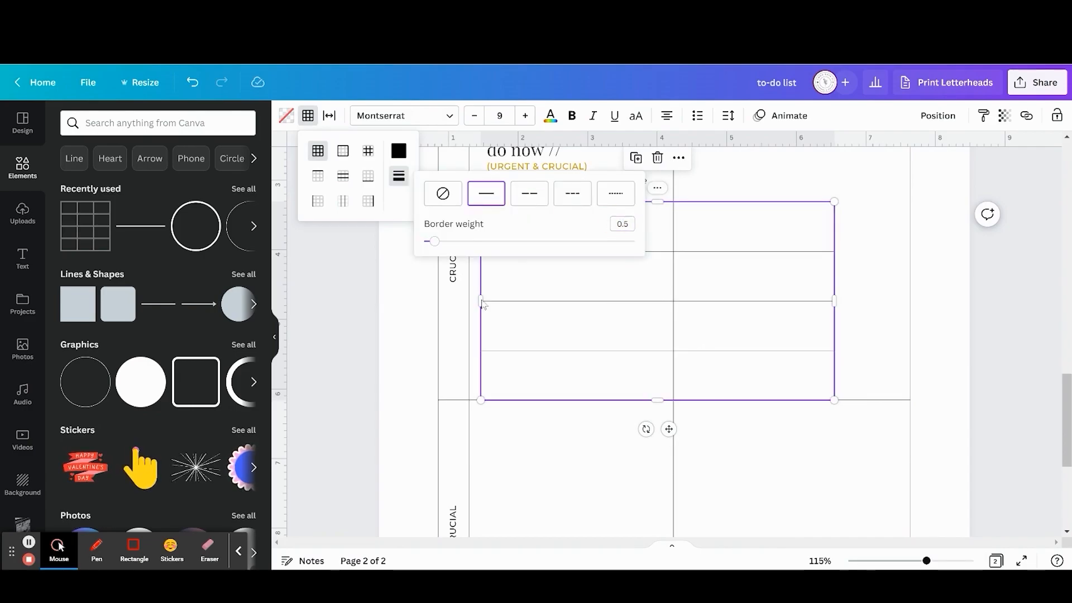
left_click(391, 320)
- Shrink the single-column table to about 2.5 wide by 1.2 high and line up its left edge with the description text
left_click(614, 239)
key("ctrl+b")
left_click(703, 388, "shift")
left_click_drag(659, 399, 654, 287)
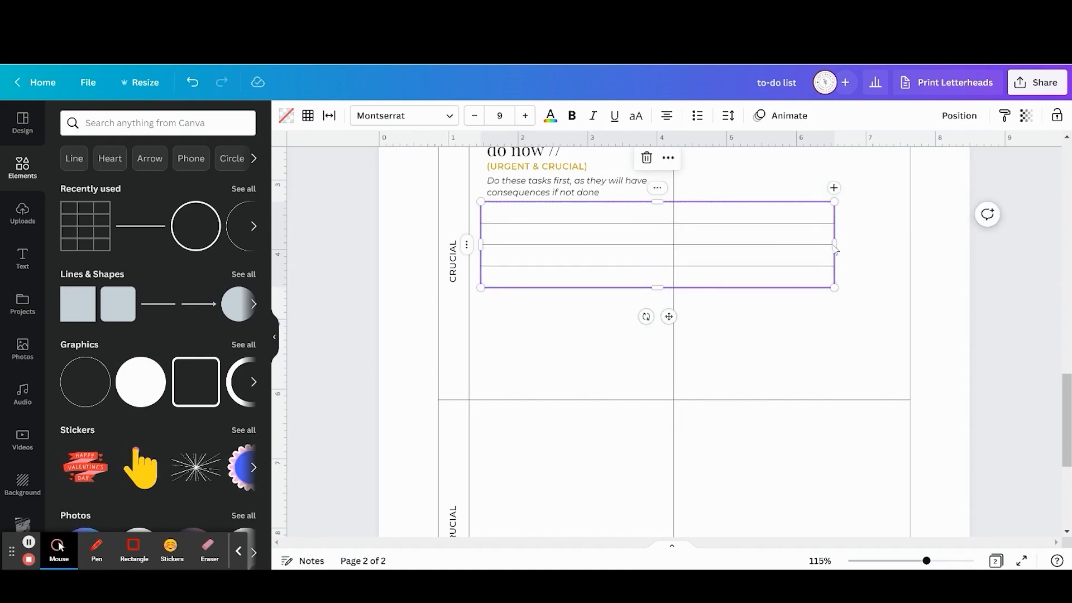
left_click_drag(804, 241, 663, 249)
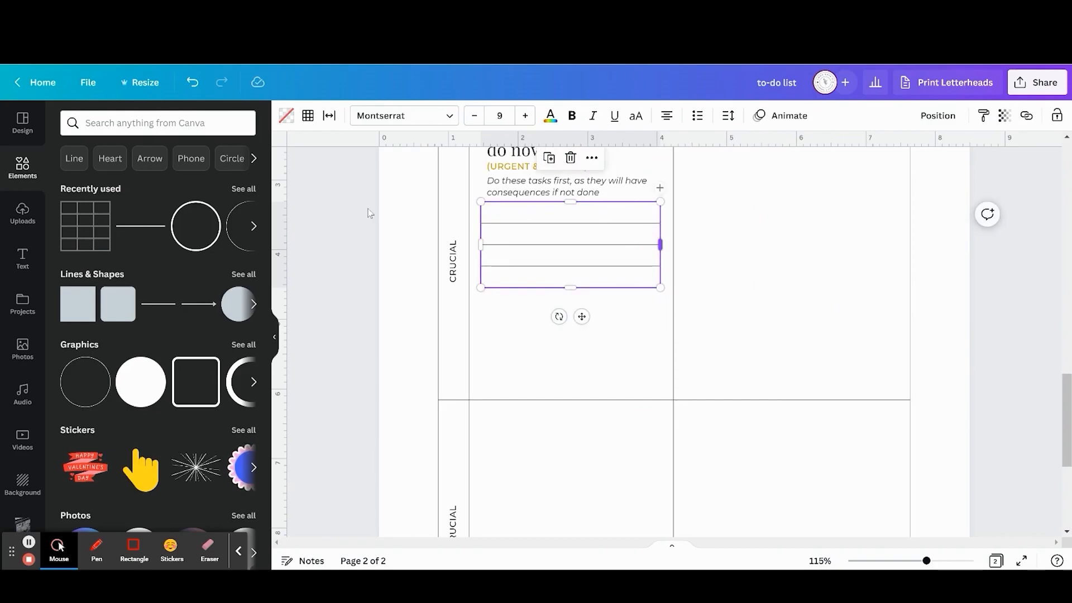
left_click(414, 241)
left_click_drag(549, 240, 551, 238)
left_click_drag(657, 242, 656, 241)
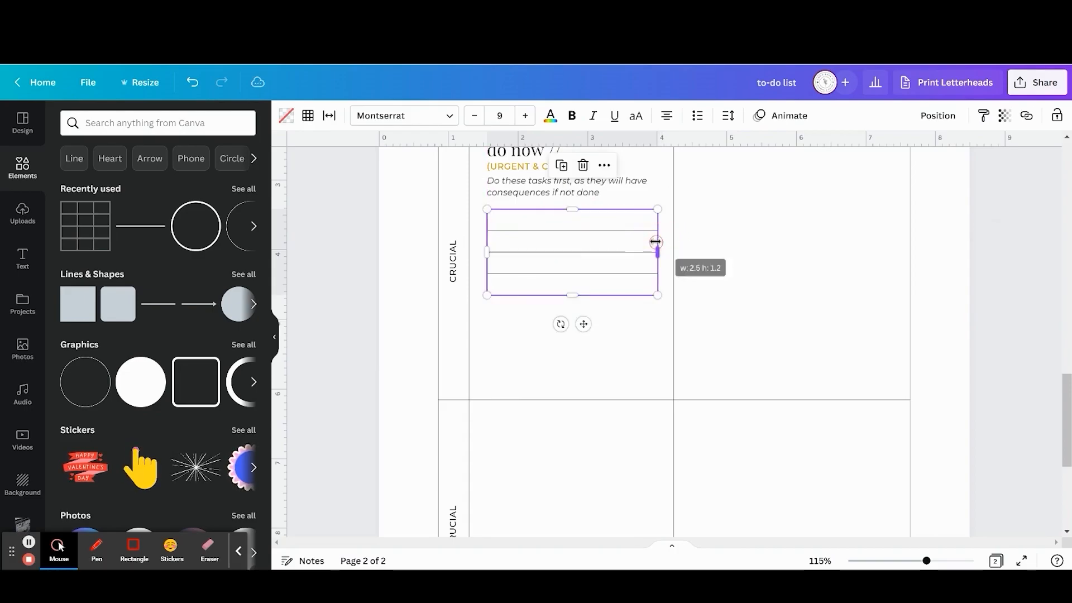
- Remove the left and right borders of the single-column table, leaving only horizontal writing lines
left_click(308, 117)
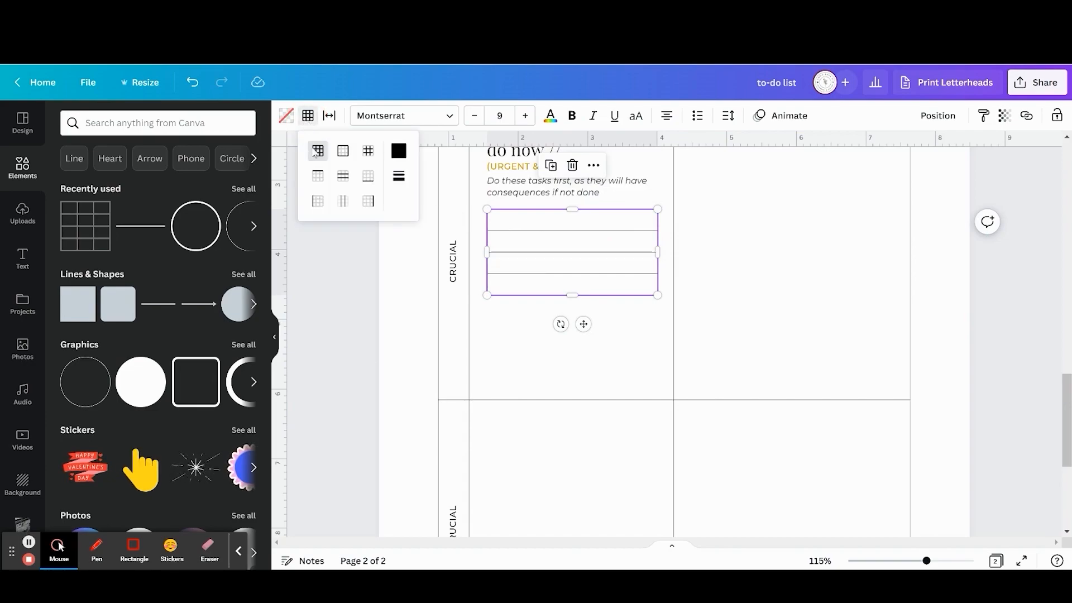
left_click(369, 203)
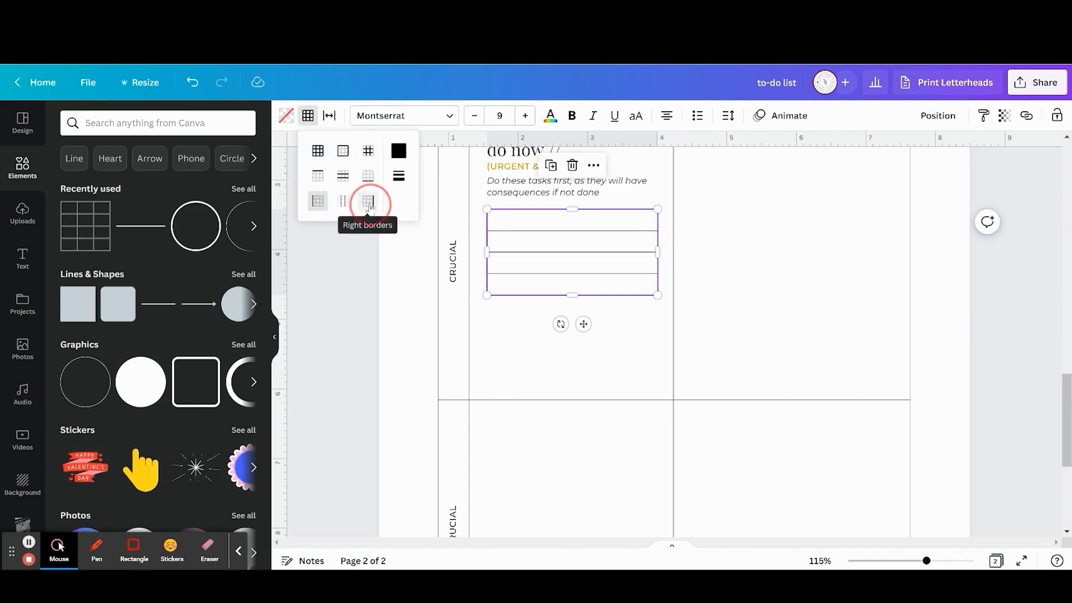
left_click(399, 176)
left_click(443, 193)
left_click(397, 294)
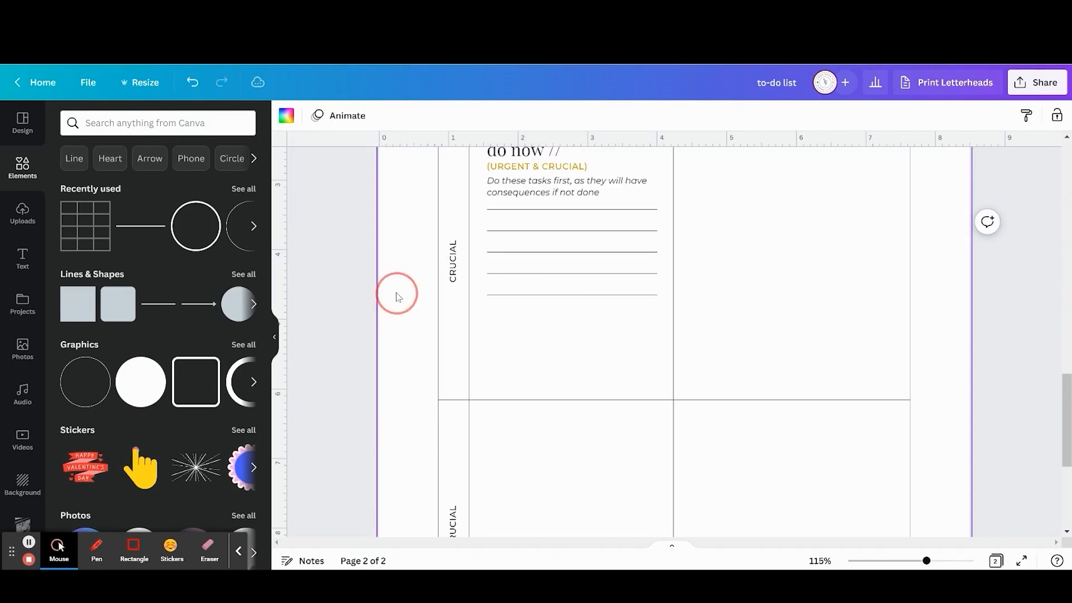
- Add four more rows to the lined table in the "do now //" cell
left_click(556, 286)
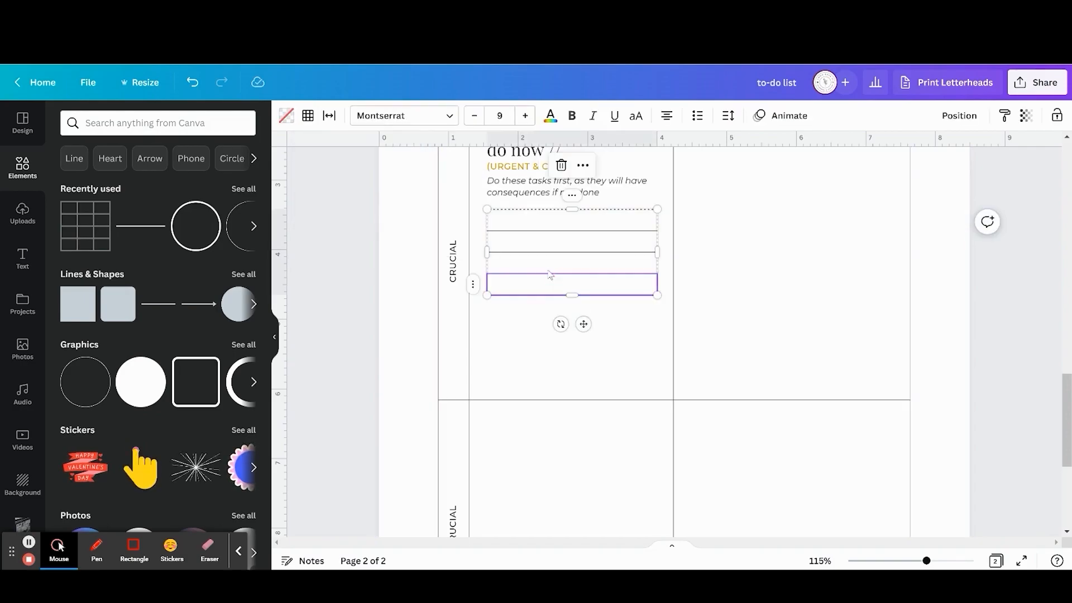
right_click(540, 258)
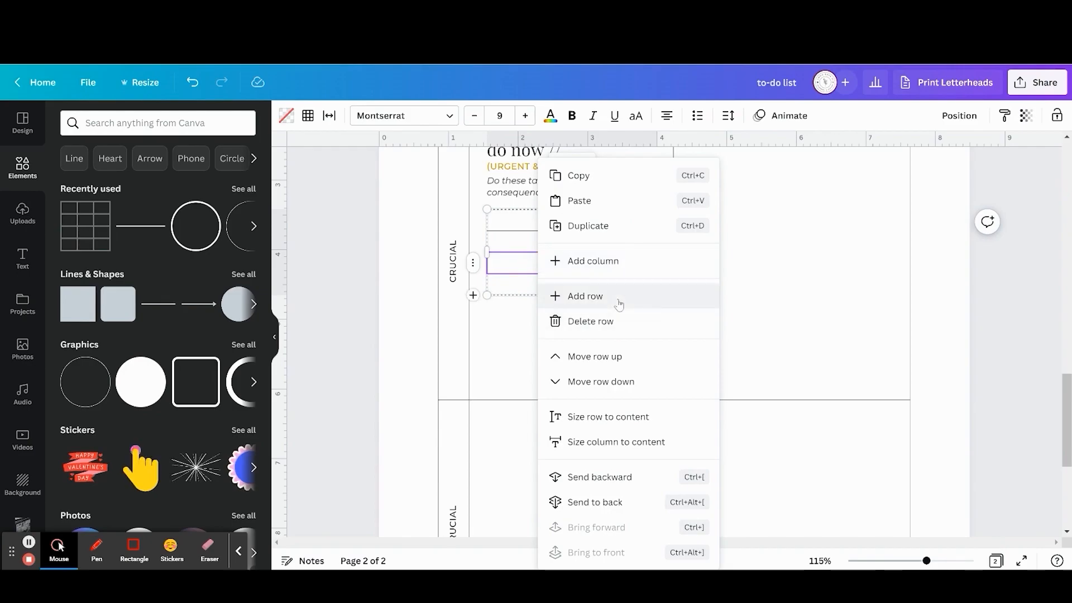
left_click(617, 297)
right_click(530, 288)
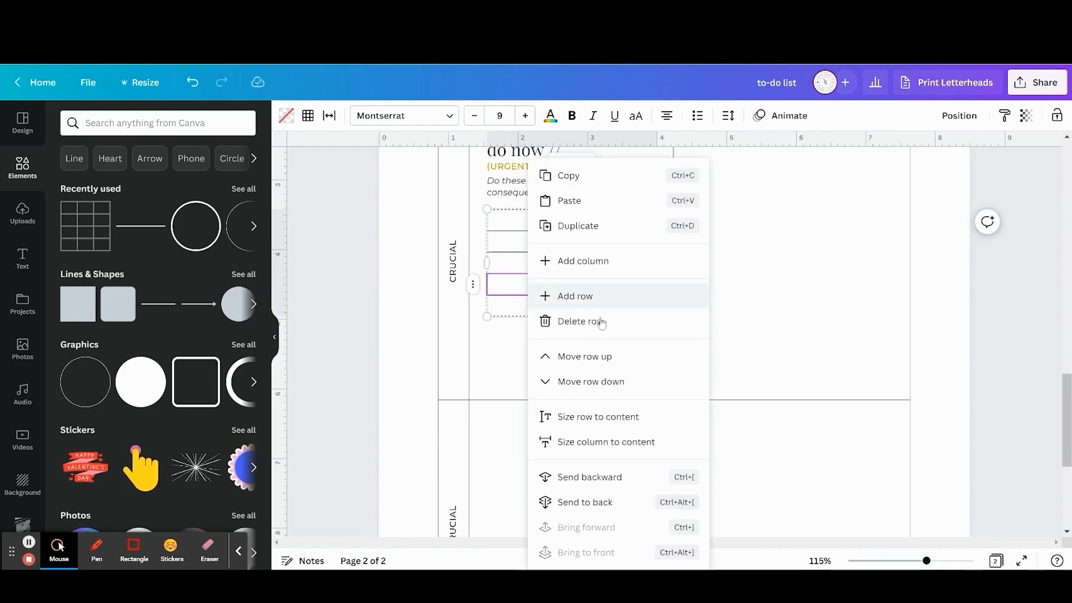
left_click(601, 303)
right_click(556, 287)
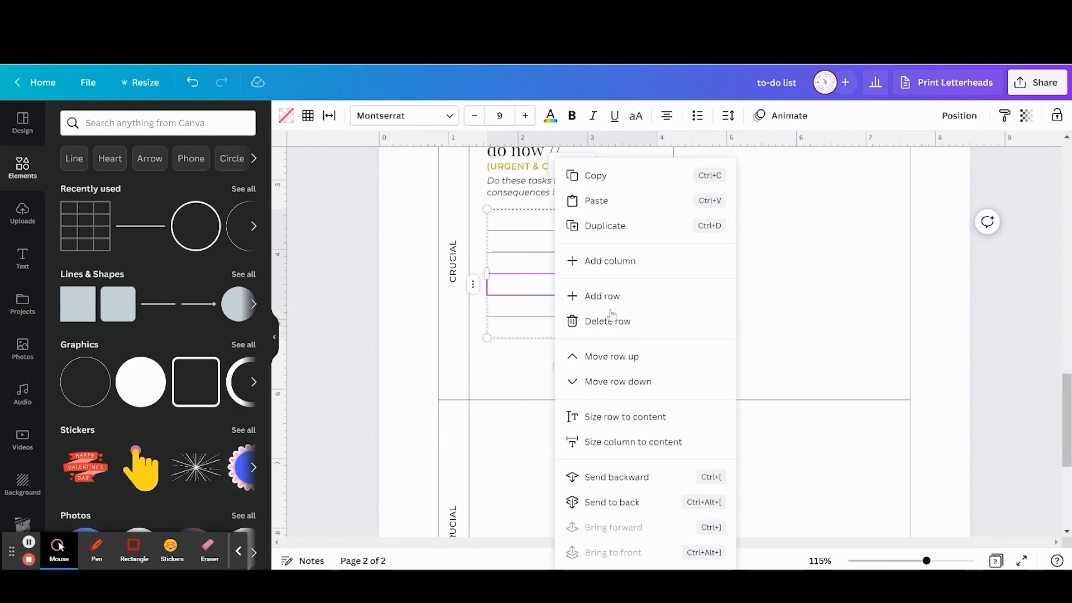
left_click(620, 303)
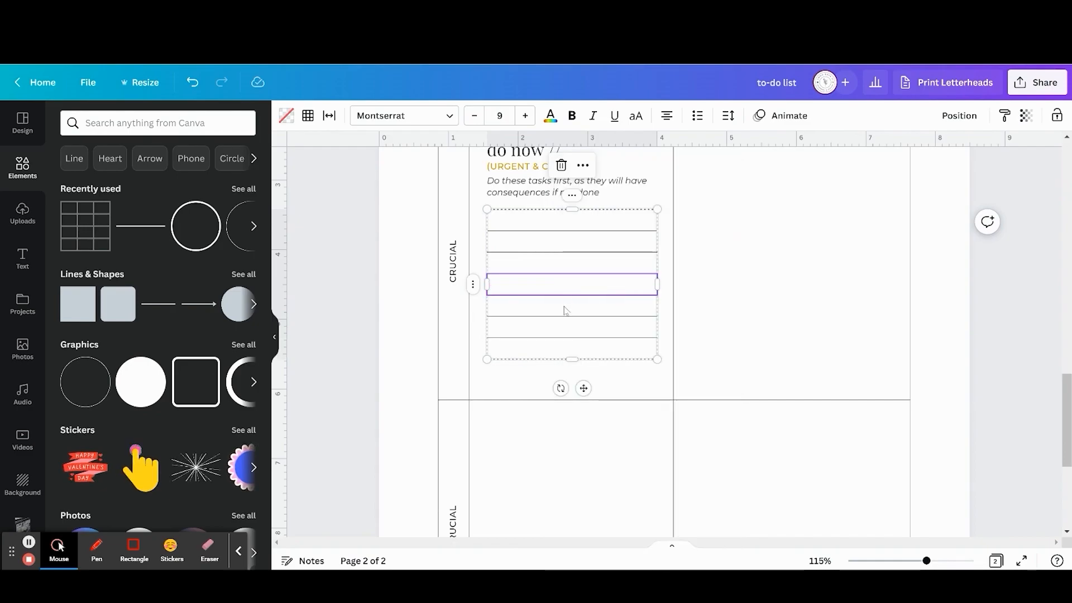
right_click(566, 311)
left_click(635, 304)
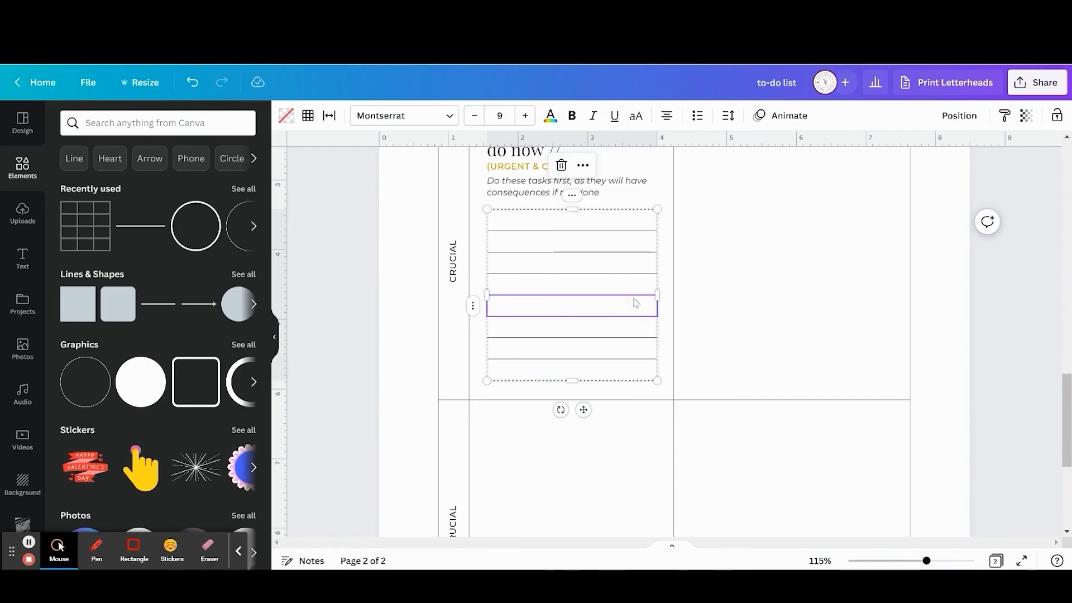
left_click(371, 325)
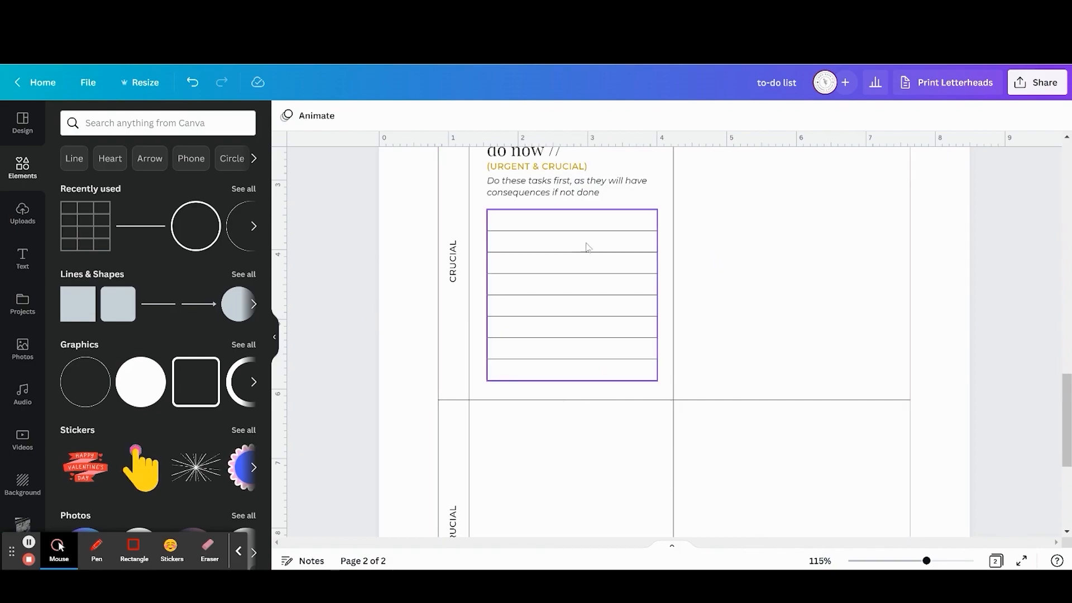
- Add a circle outline, shrink it to checkbox size at the start of the second table row, and place a copy in the row below
left_click_drag(586, 241, 586, 239)
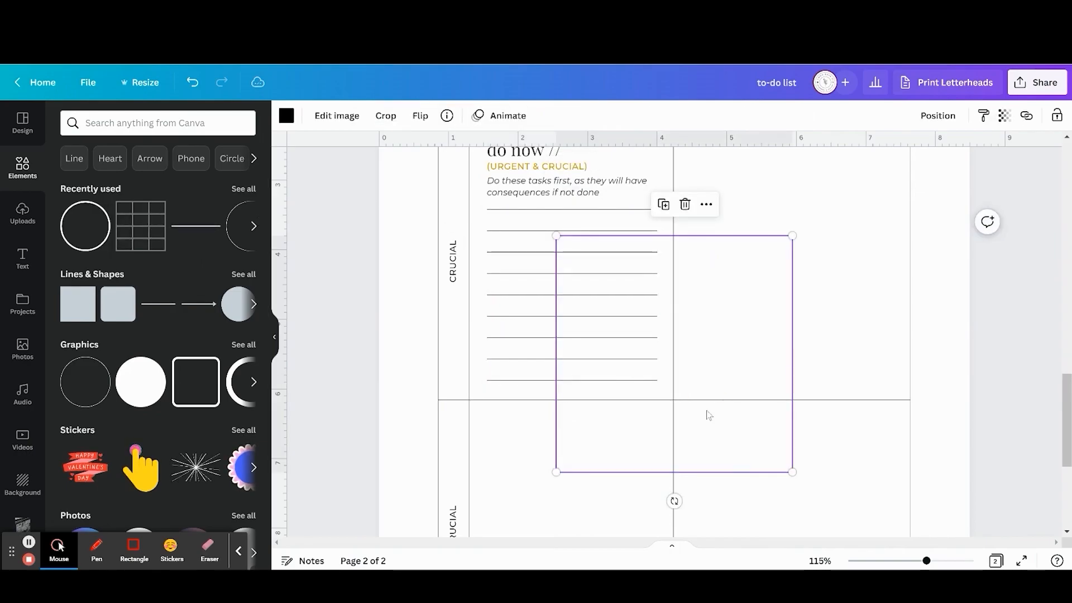
left_click_drag(794, 475, 512, 252)
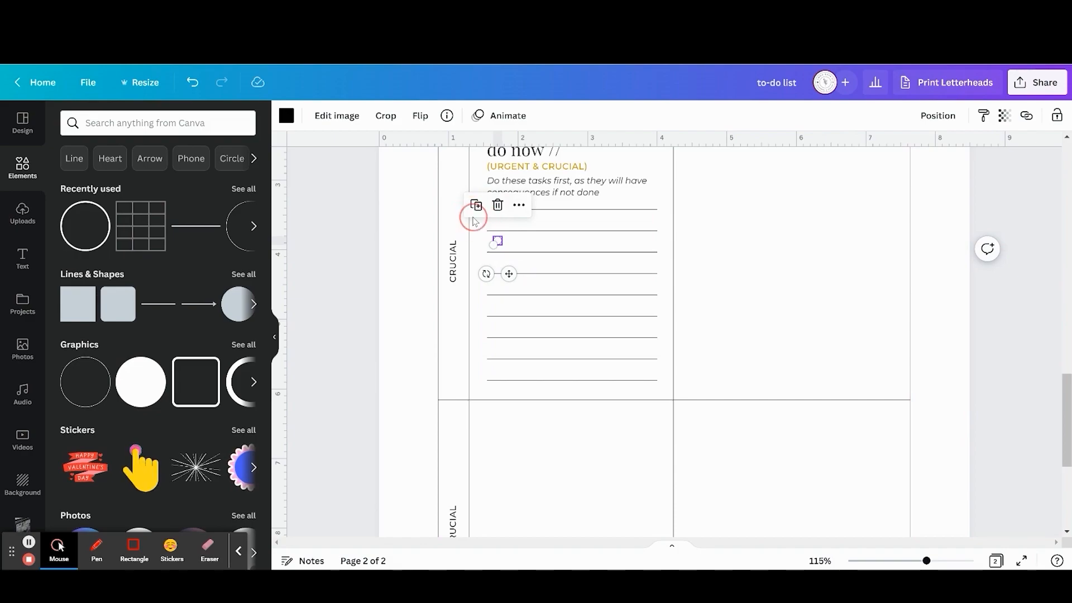
left_click(476, 206)
left_click_drag(516, 282, 508, 295)
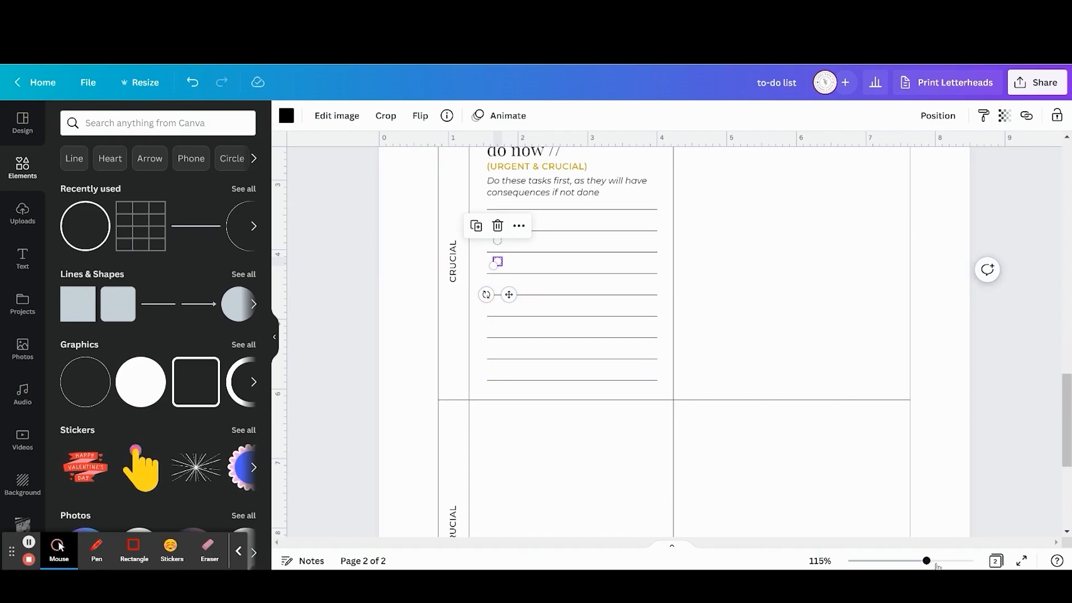
- Duplicate the checkbox circle down the remaining rows of the lined table and center the last copy in the bottom row
left_click(938, 562)
left_click(448, 275)
left_click_drag(448, 276, 449, 278)
left_click(413, 201)
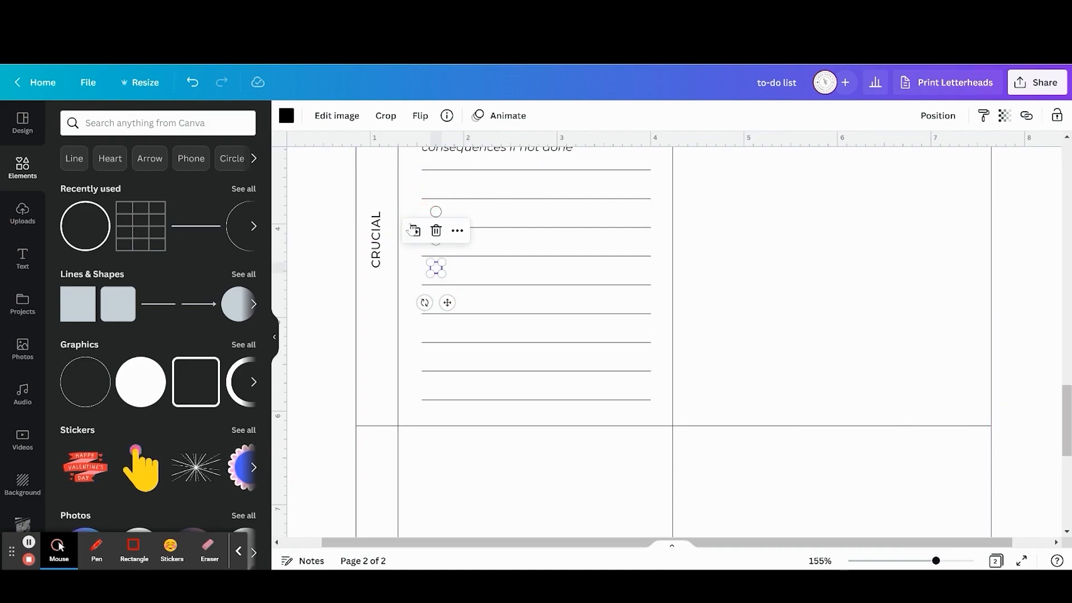
left_click(414, 230)
left_click(414, 258)
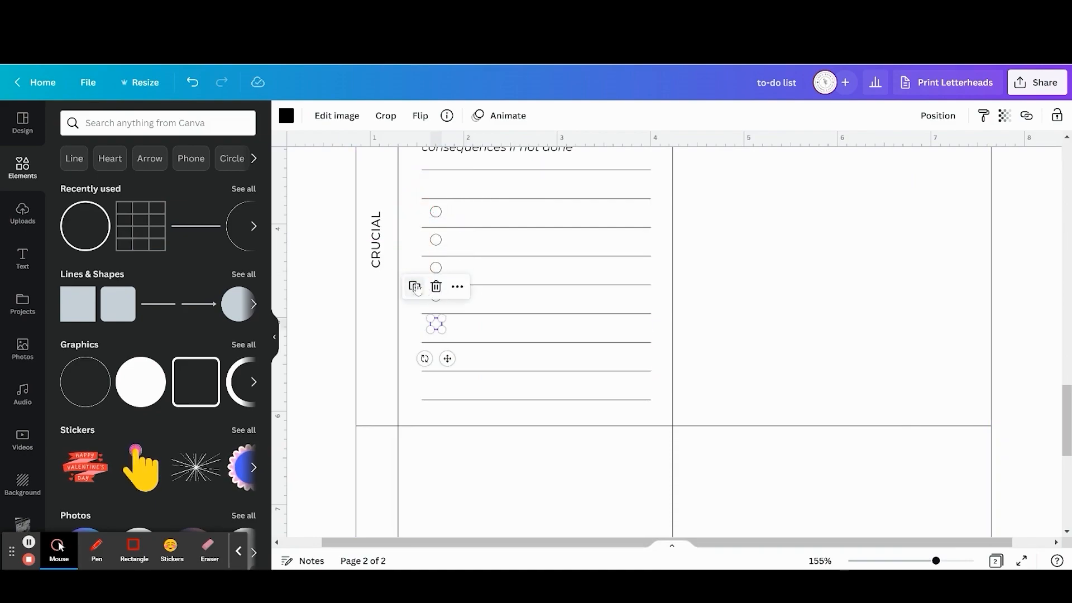
left_click(414, 287)
left_click(414, 316)
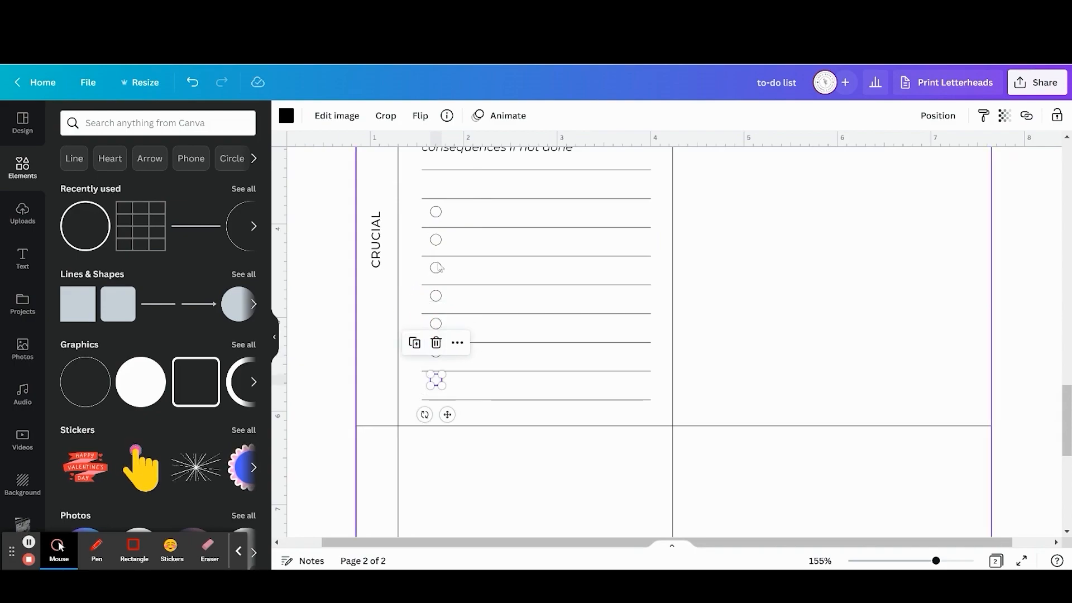
left_click_drag(447, 414, 445, 422)
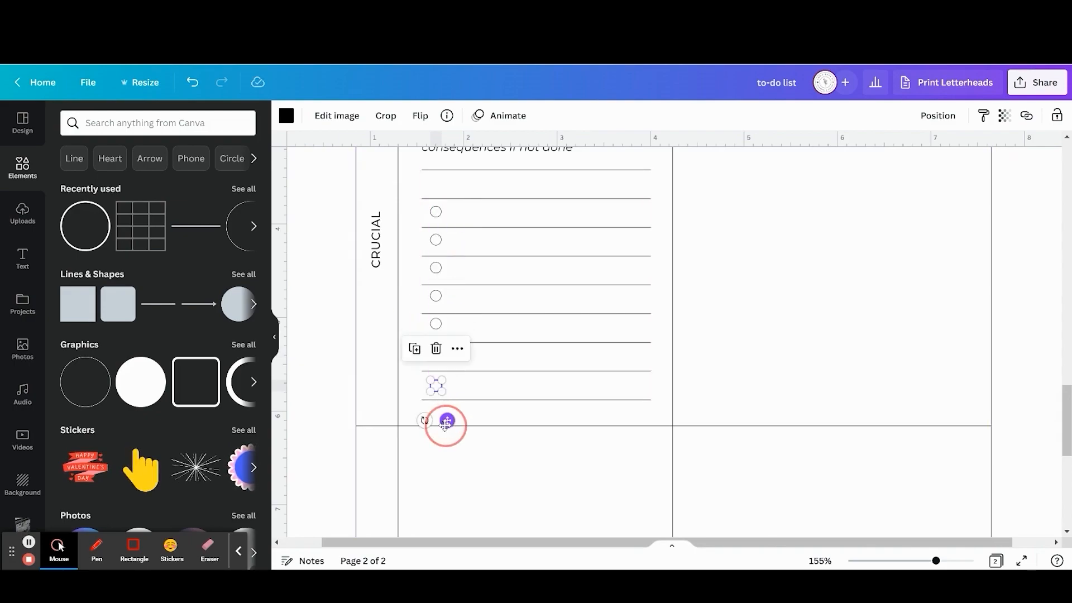
- Select all the checkbox circles and space them evenly down the table rows
left_click(436, 213)
left_click(438, 242, "shift")
left_click(437, 269, "shift")
left_click(436, 297, "shift")
left_click(437, 324, "shift")
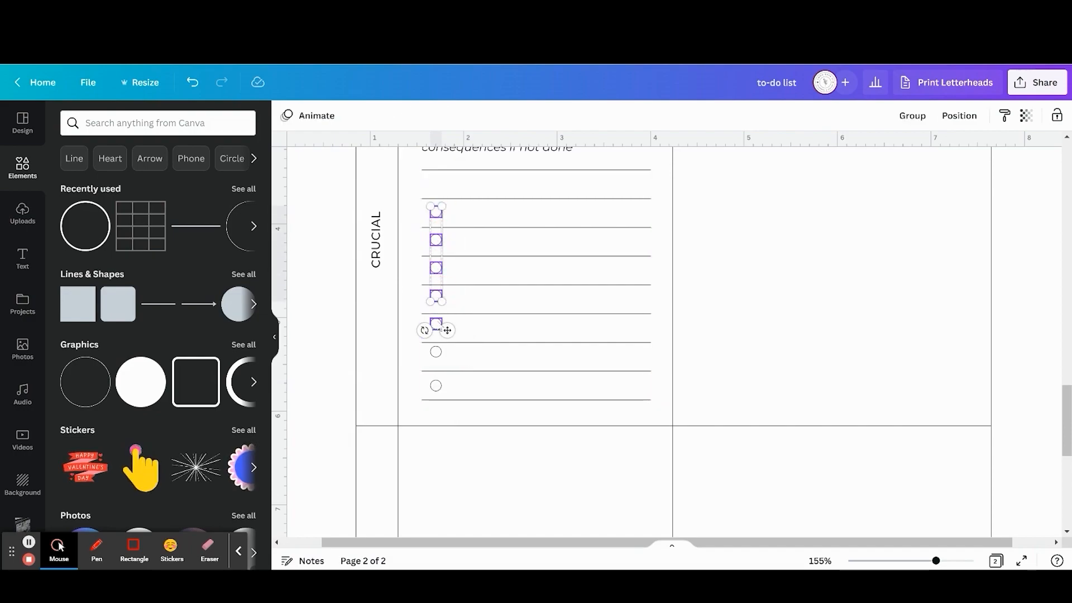
left_click(436, 352, "shift")
left_click(567, 304)
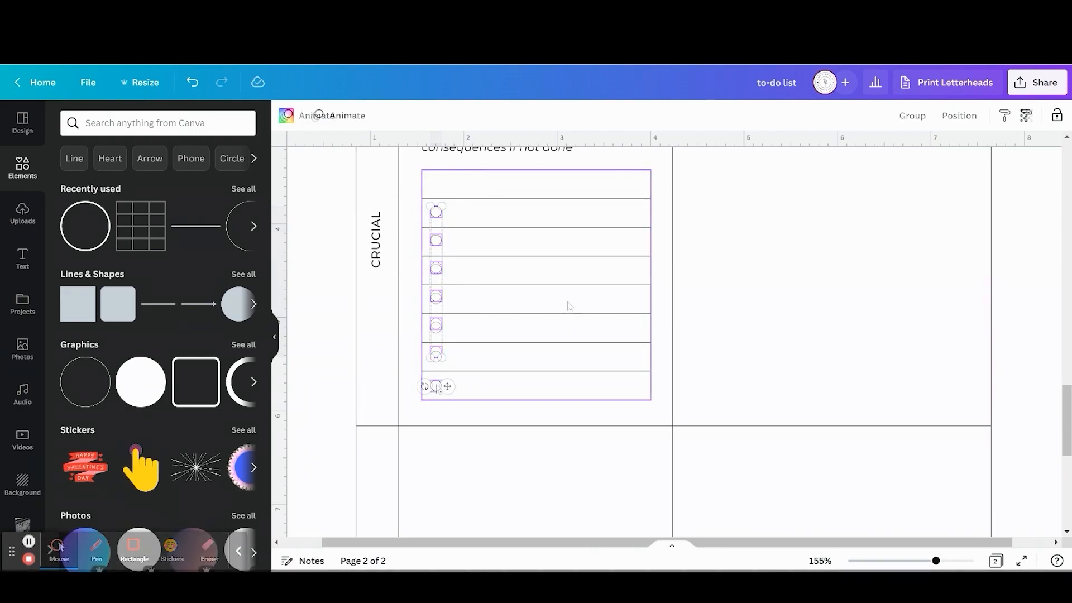
- Duplicate the uppermost checkbox circle and place the copy in the empty first row, aligned with the circles below
scroll(568, 305, "up", 2)
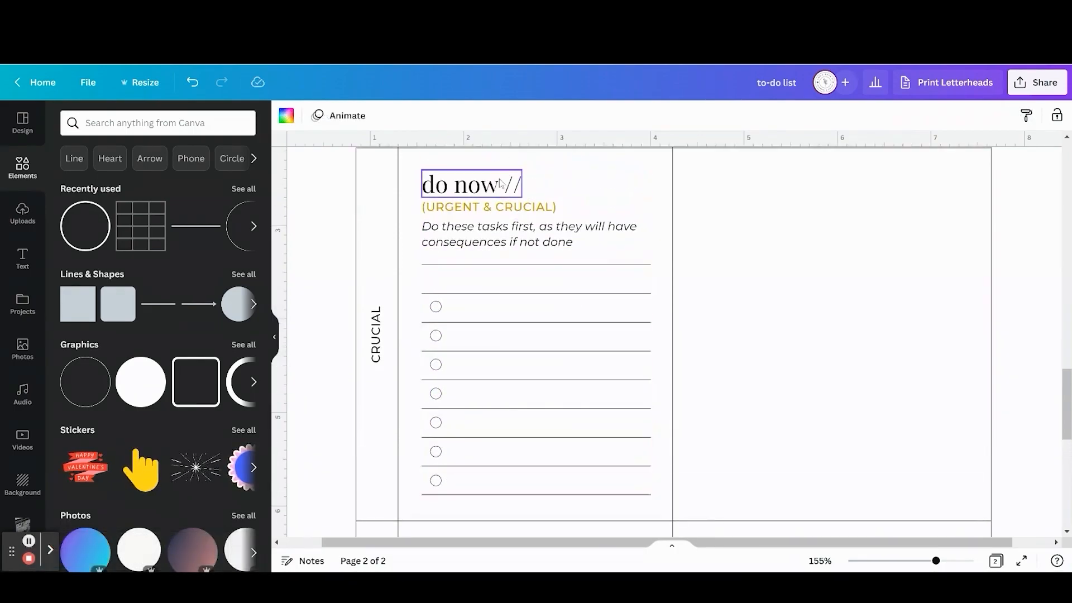
left_click(436, 306)
left_click(413, 268)
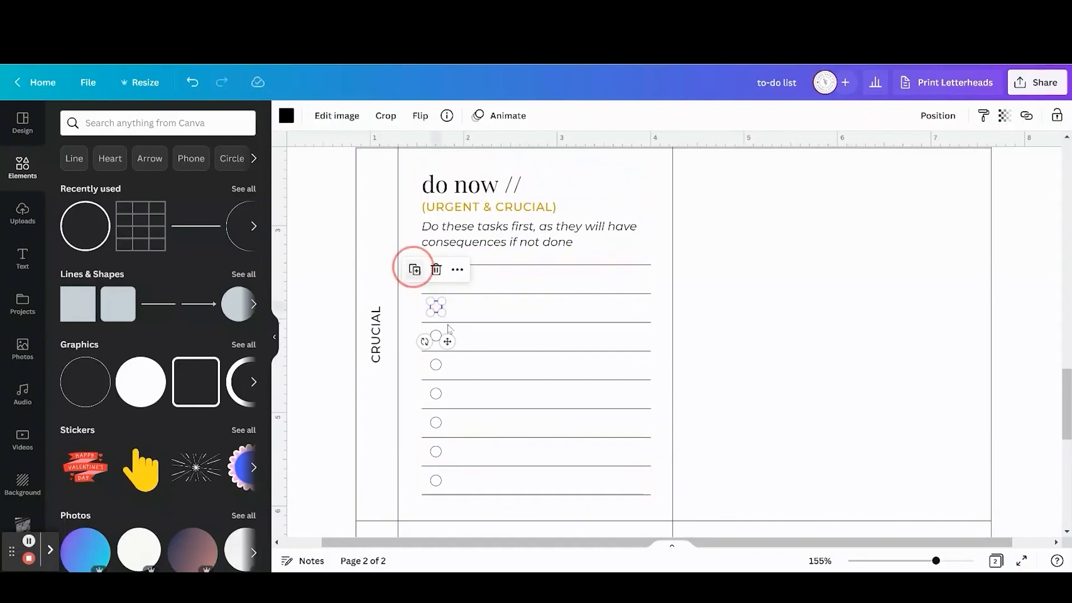
left_click_drag(463, 358, 448, 314)
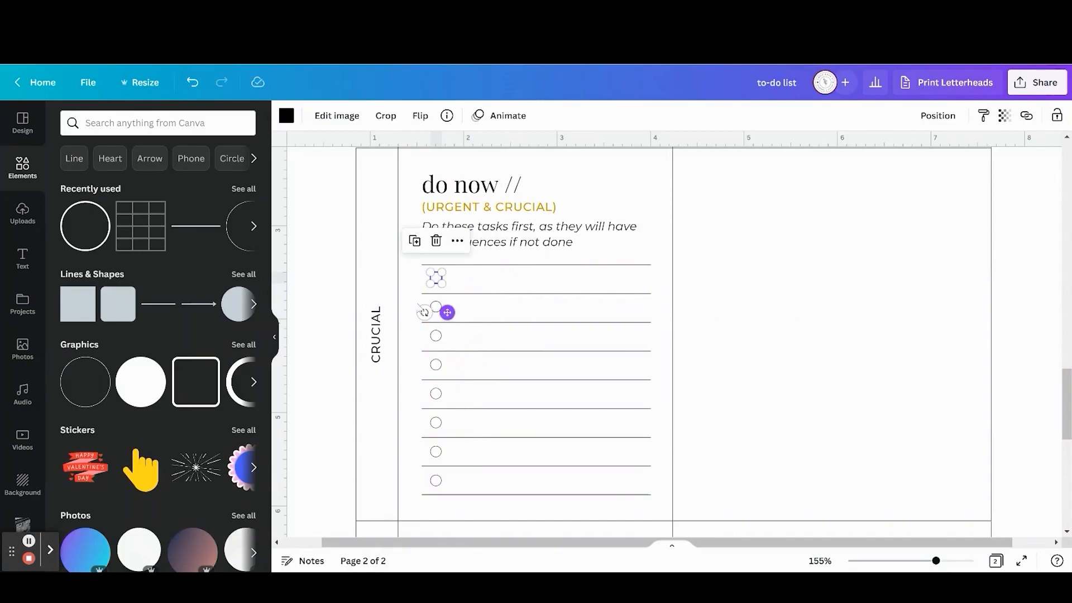
left_click(330, 287)
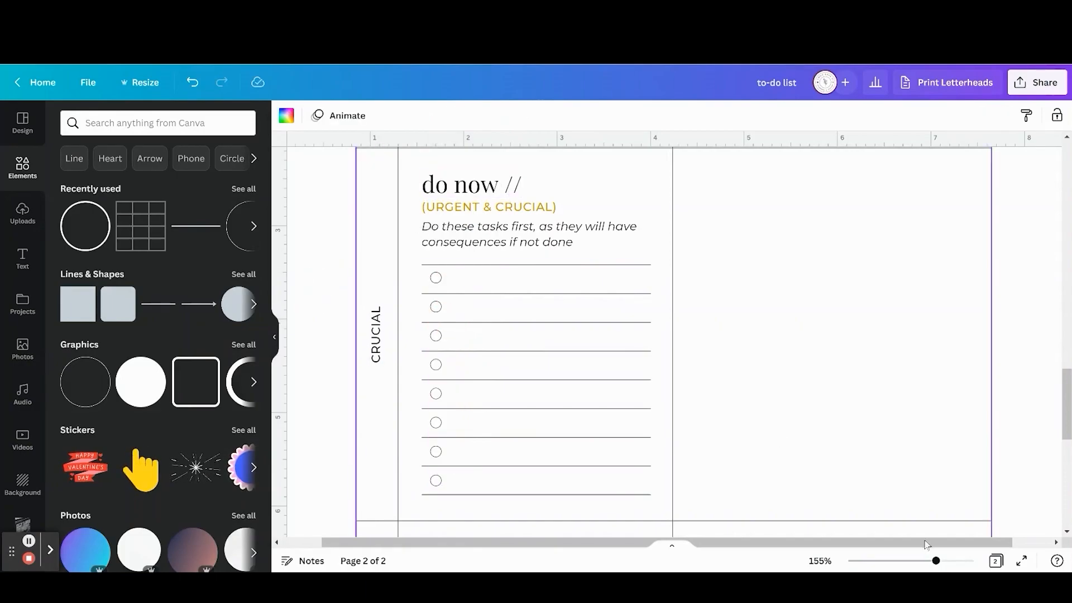
- Select the priority matrix table and lock its position
scroll(908, 536, "down", 5)
left_click(792, 361)
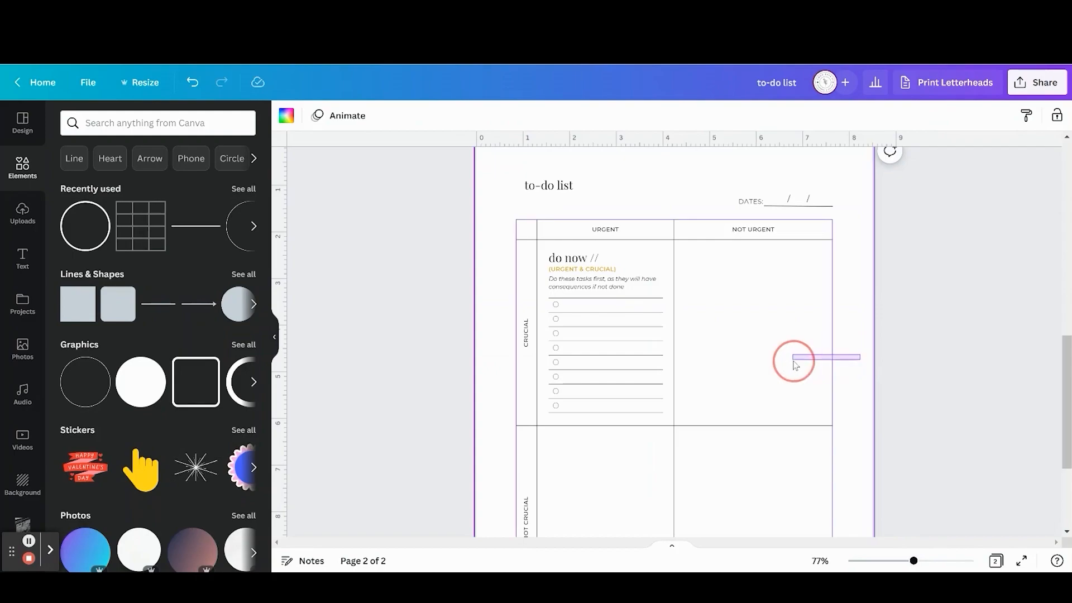
left_click(1057, 116)
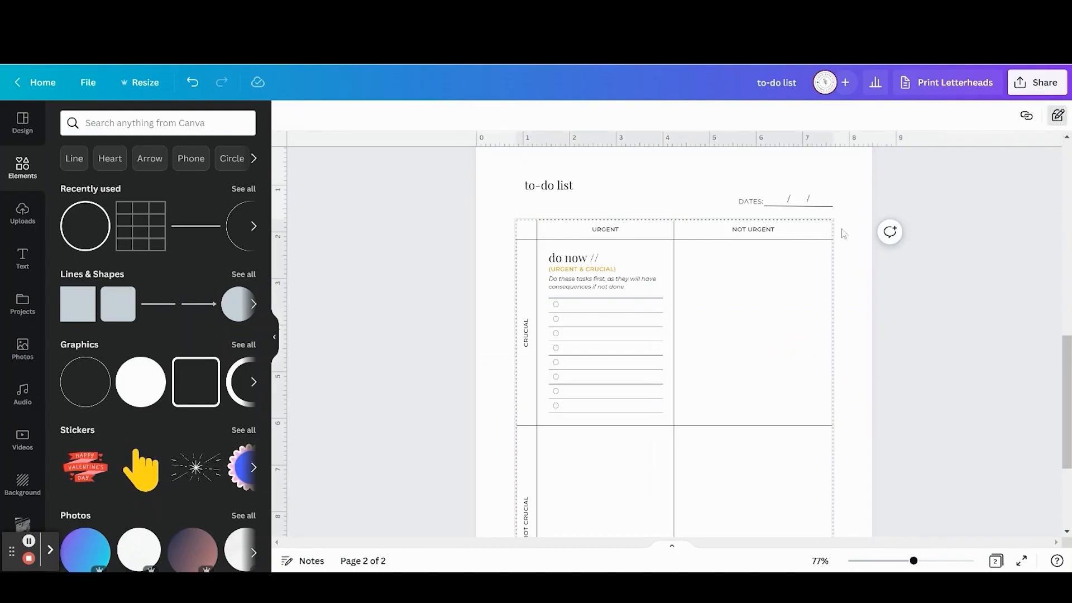
left_click(546, 254)
left_click_drag(545, 255, 664, 422)
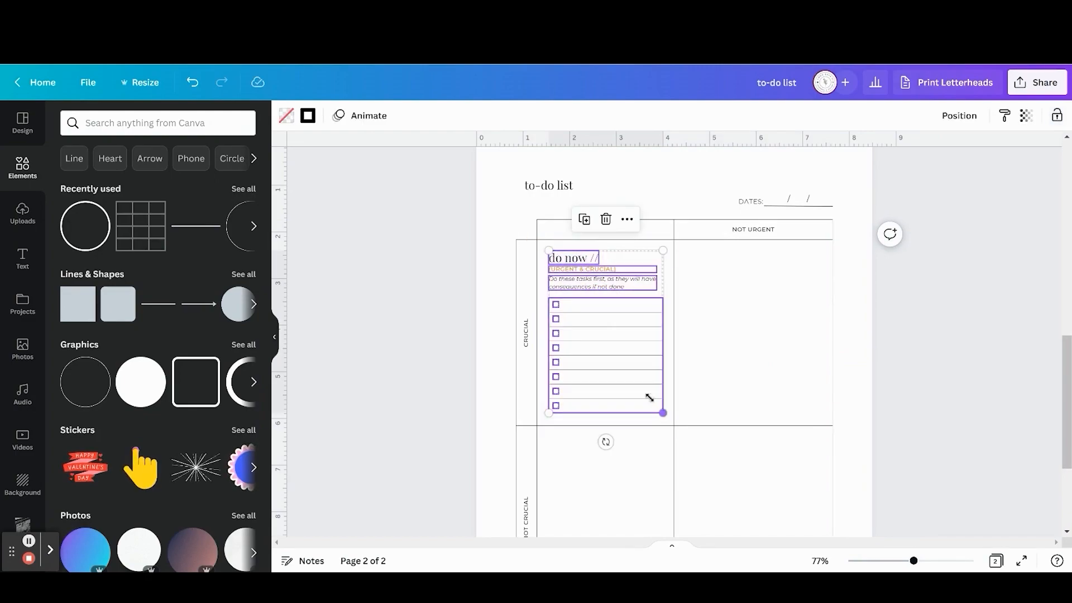
left_click(585, 219)
left_click_drag(594, 291, 723, 285)
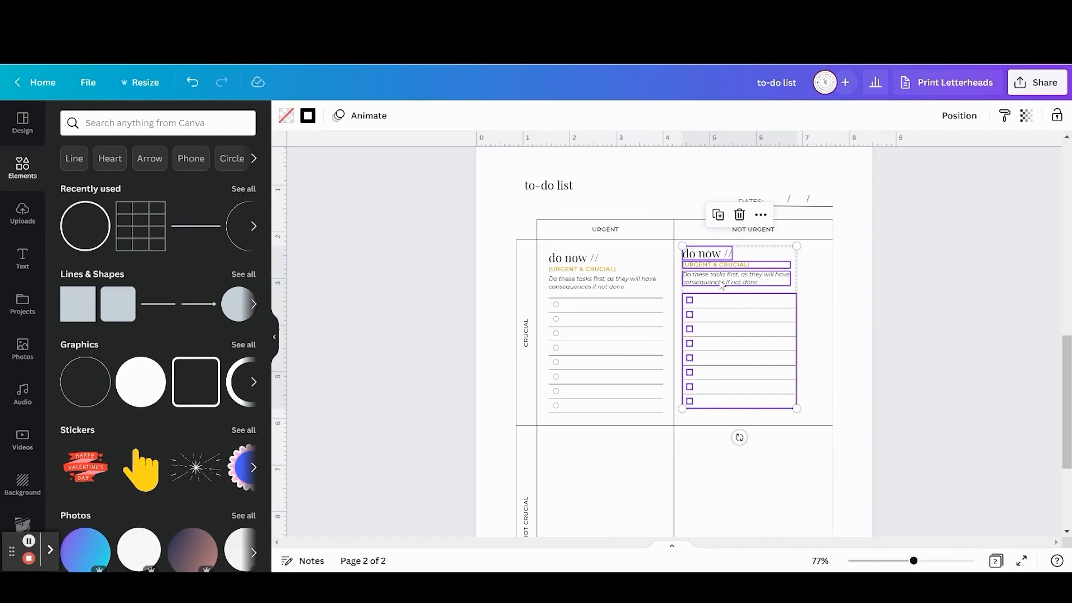
key("Delete")
- Unlock the matrix table and size its "URGENT" and "NOT URGENT" columns equally
left_click(641, 256)
left_click(731, 281, "shift")
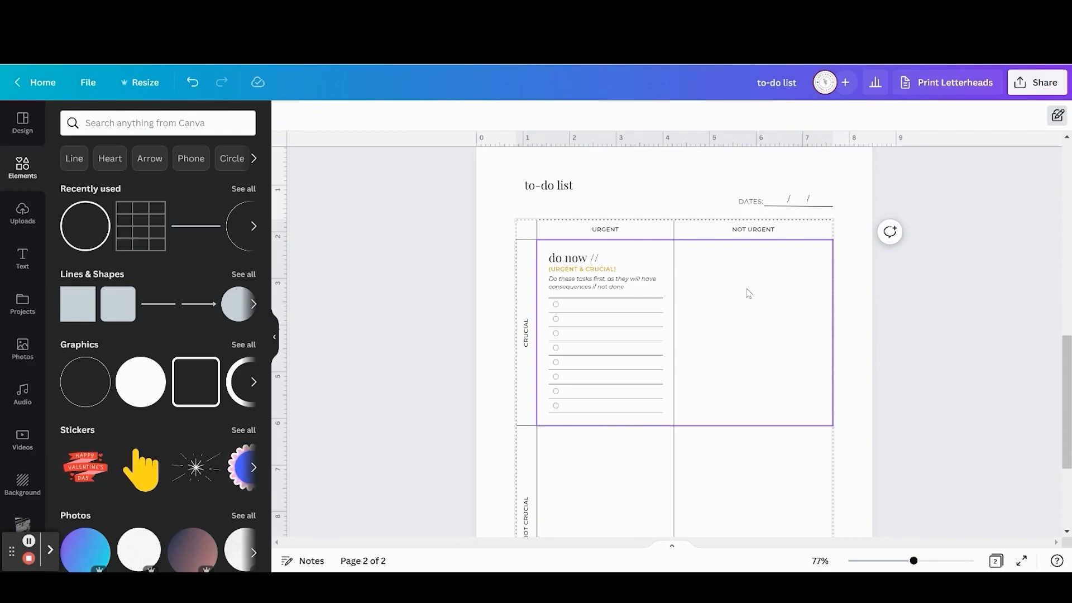
left_click(1058, 116)
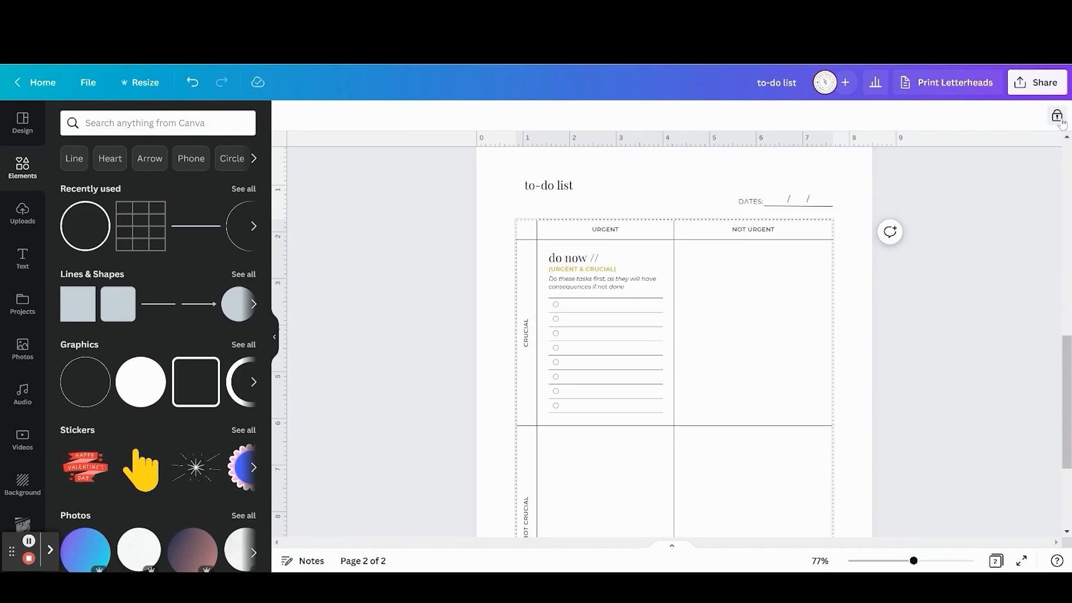
right_click(734, 283)
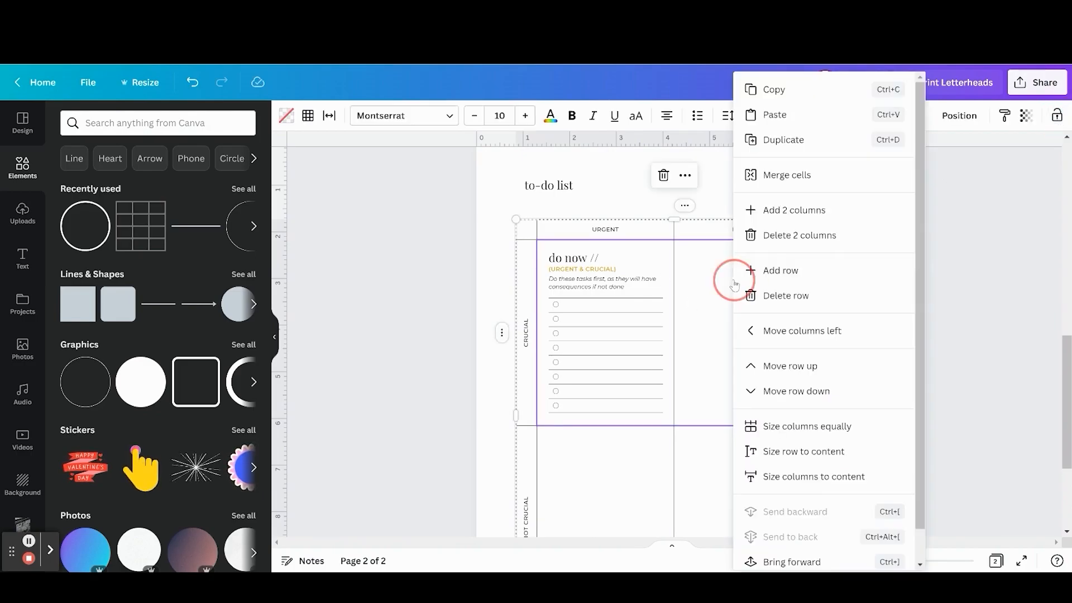
left_click(816, 427)
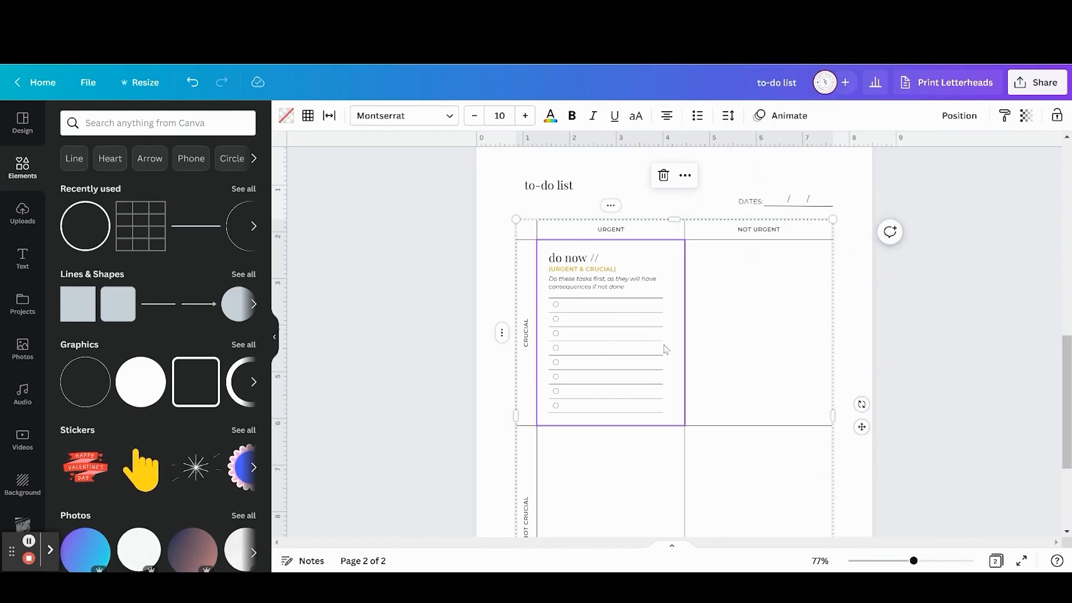
- Widen the lined table in the "do now //" cell to about 2.7
left_click(439, 335)
left_click(607, 353)
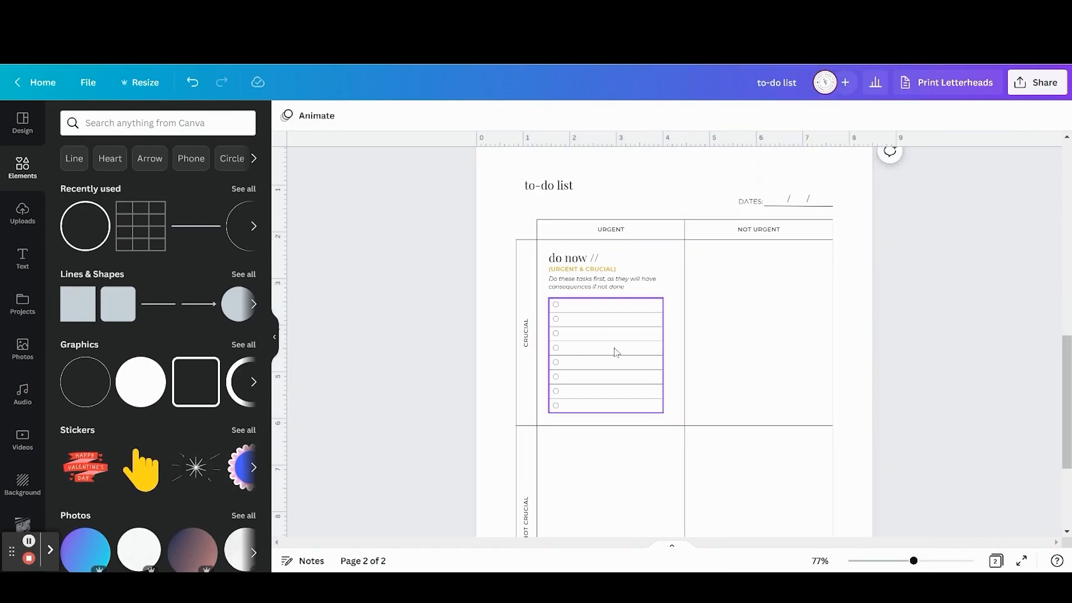
left_click(607, 353)
left_click_drag(665, 356, 675, 356)
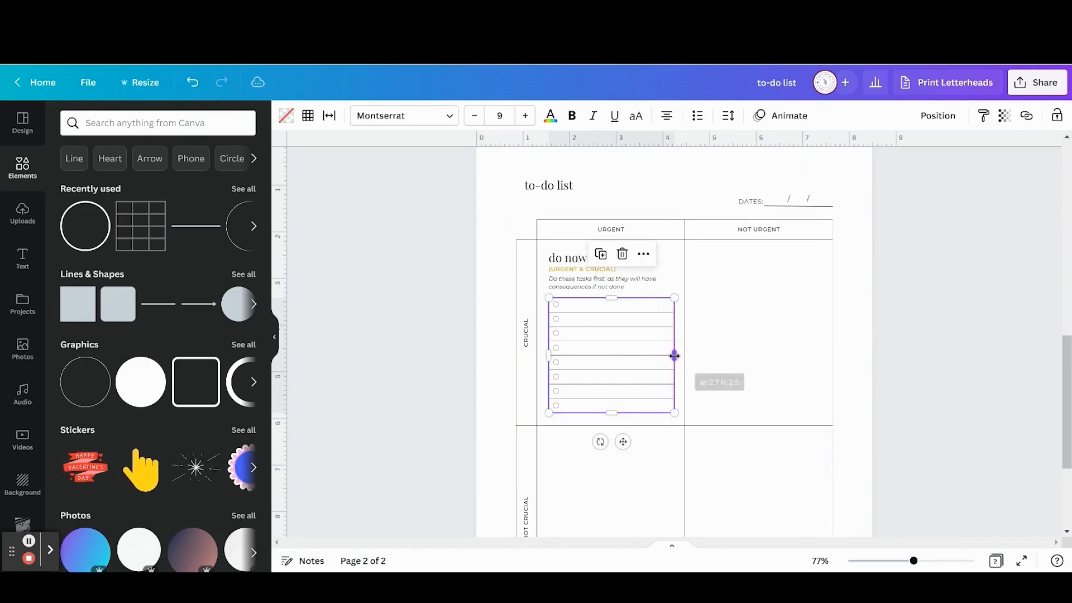
- Lock the matrix table again and duplicate the whole "do now //" block into the not urgent, crucial cell, level with the original
left_click(788, 292)
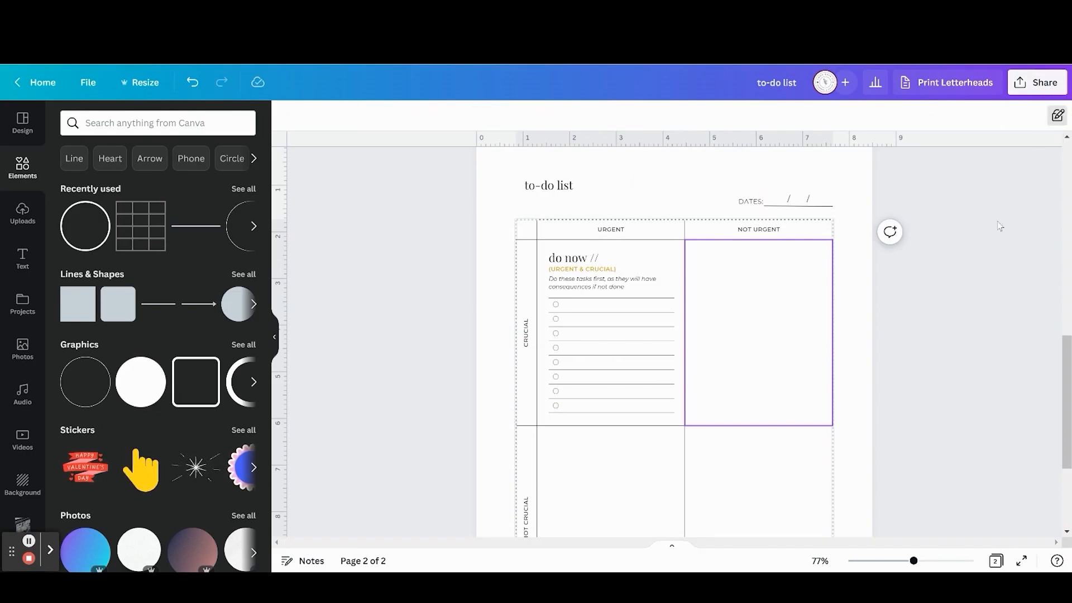
left_click_drag(541, 240, 648, 418)
left_click(590, 219)
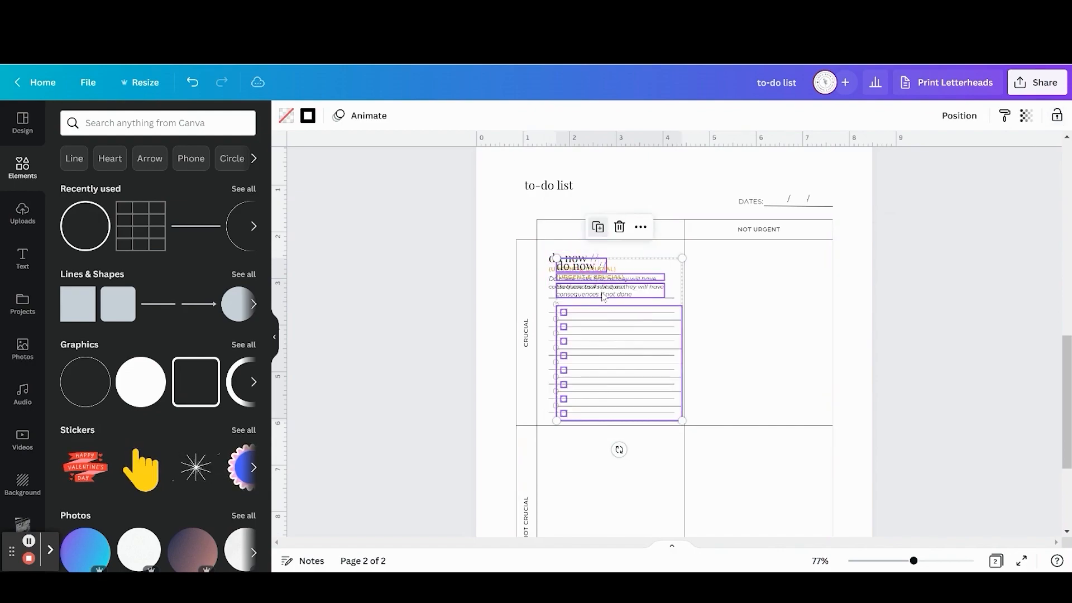
left_click_drag(693, 292, 738, 285)
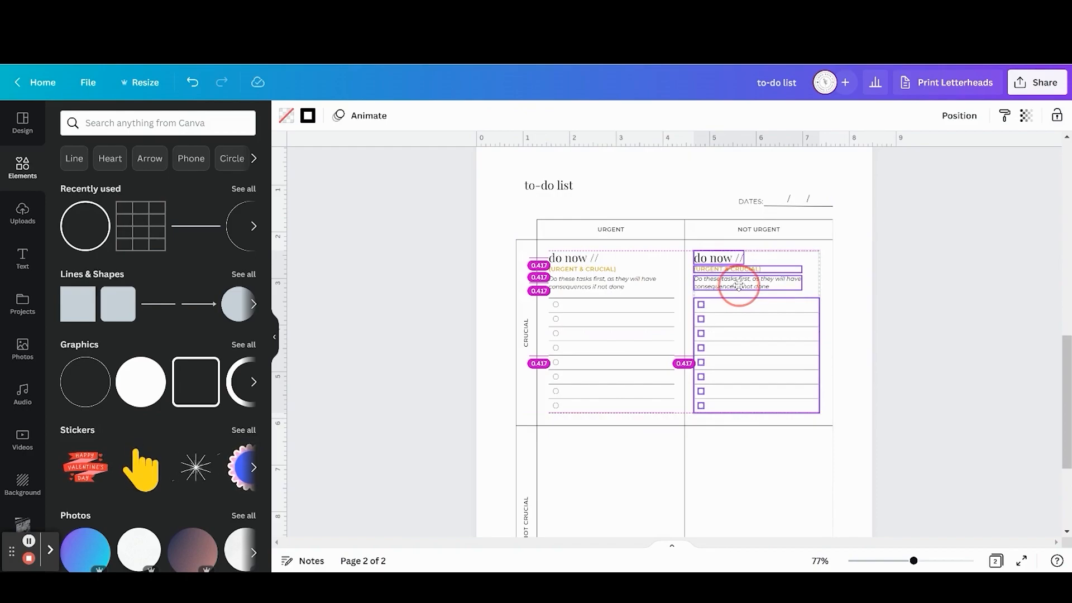
left_click_drag(739, 285, 741, 285)
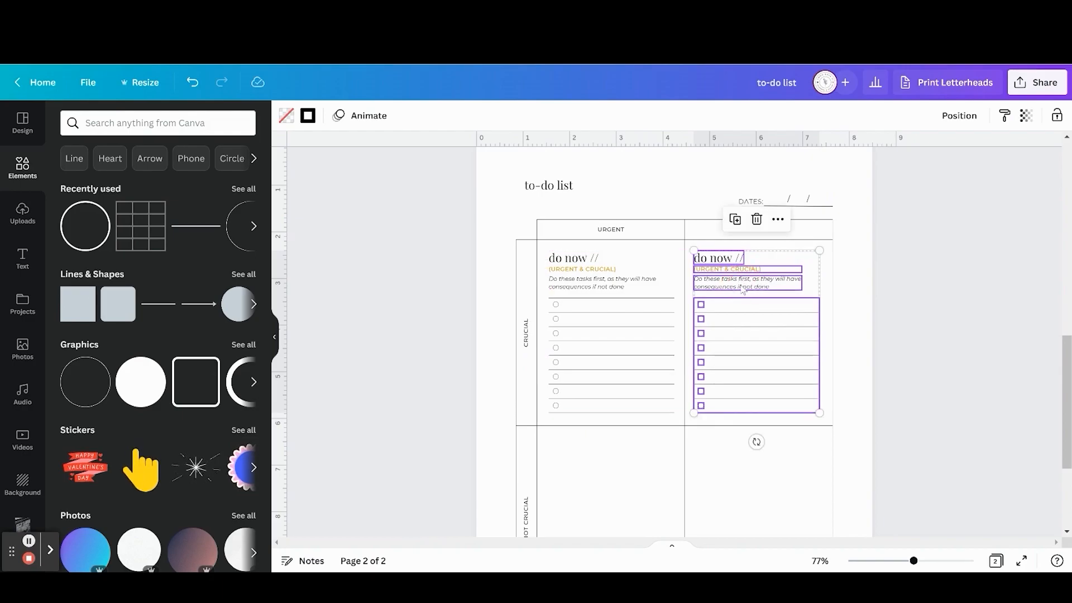
- Duplicate the "do now //" block into both cells of the "NOT CRUCIAL" row, aligned with the blocks above
scroll(741, 288, "down", 2)
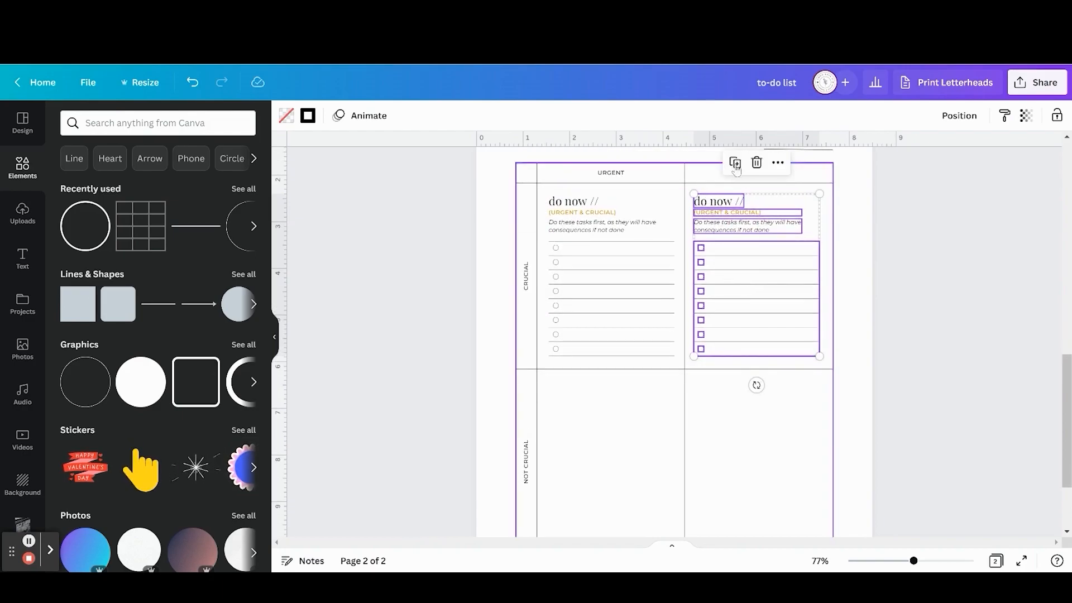
left_click(735, 162)
scroll(866, 175, "down", 3)
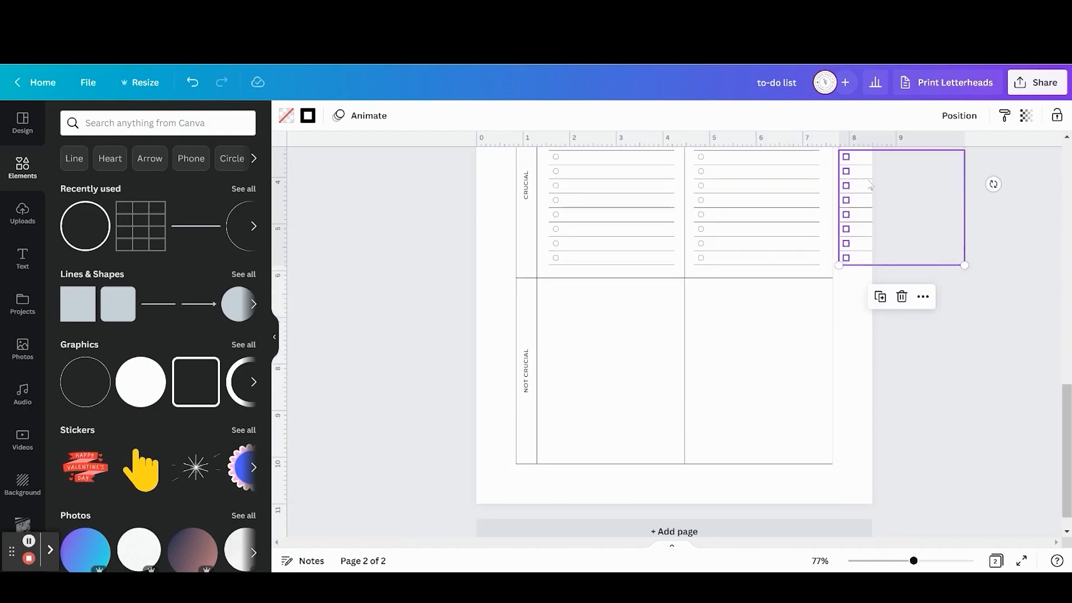
left_click_drag(866, 172, 724, 364)
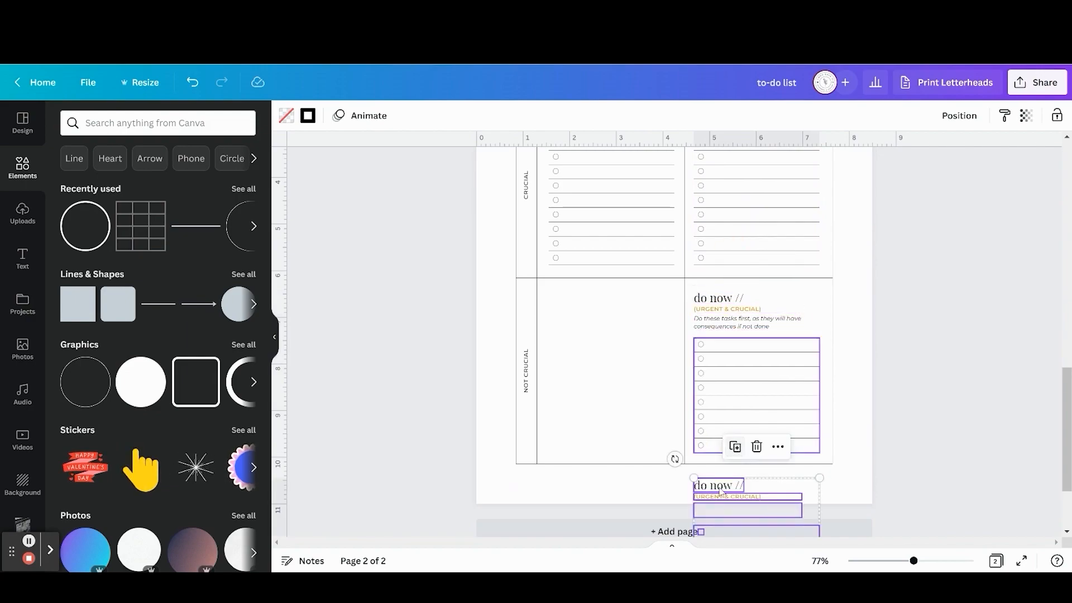
left_click_drag(720, 492, 575, 297)
left_click_drag(575, 296, 576, 302)
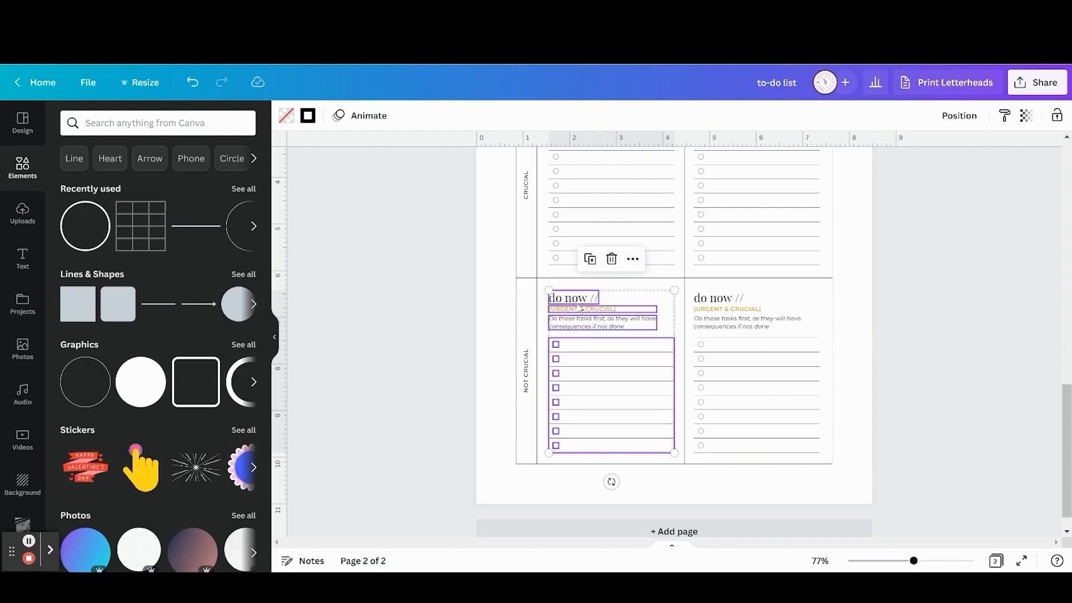
left_click(465, 293)
- Change the heading in the not urgent, crucial cell to "schedule //"
scroll(466, 292, "up", 3)
scroll(466, 293, "up", 1)
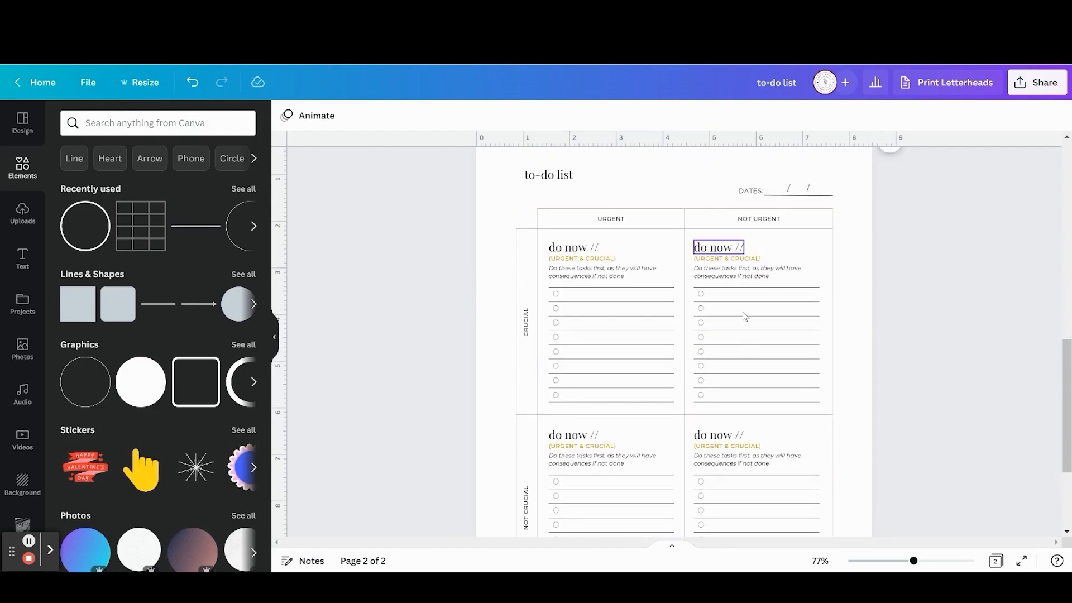
left_click(934, 561)
scroll(888, 385, "up", 2)
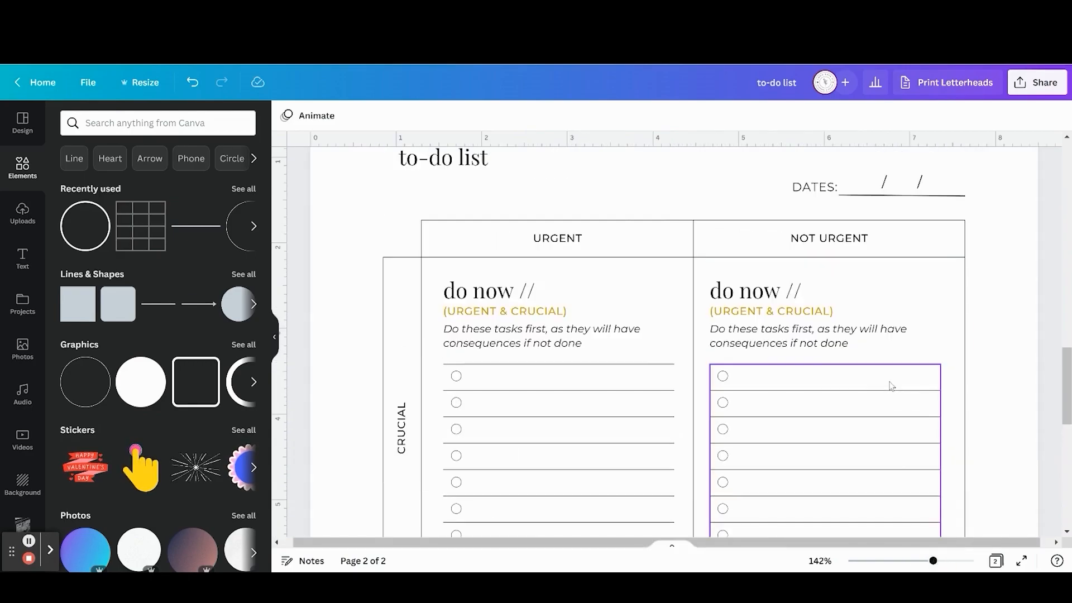
left_click(774, 302)
left_click_drag(781, 295, 715, 294)
type("schedule")
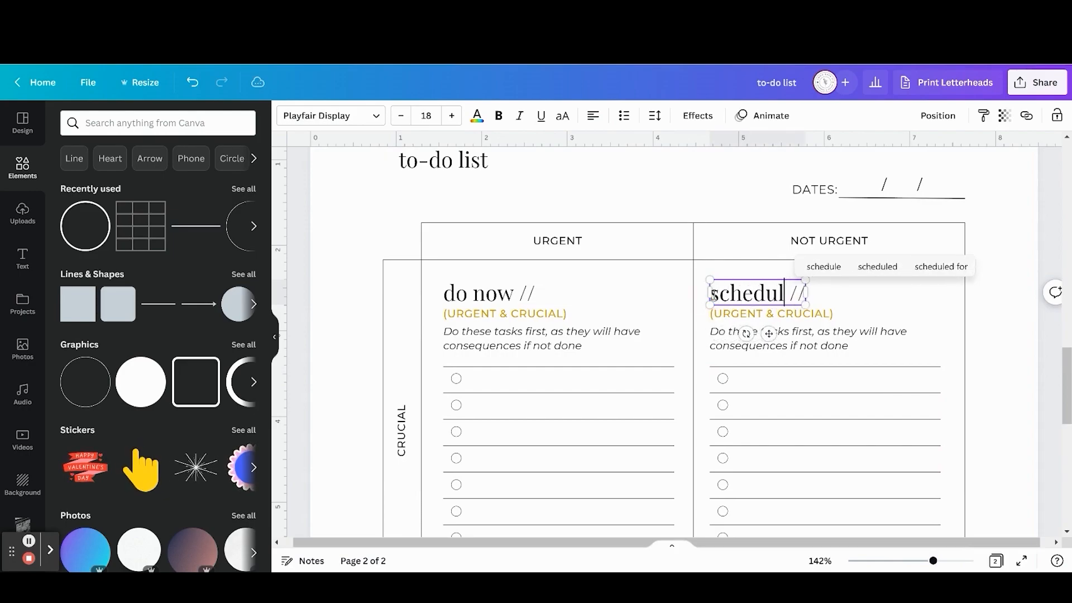
- Change the subtitle under "schedule //" to "(NOT URGENT, BUT CRUCIAL)"
left_click(817, 315)
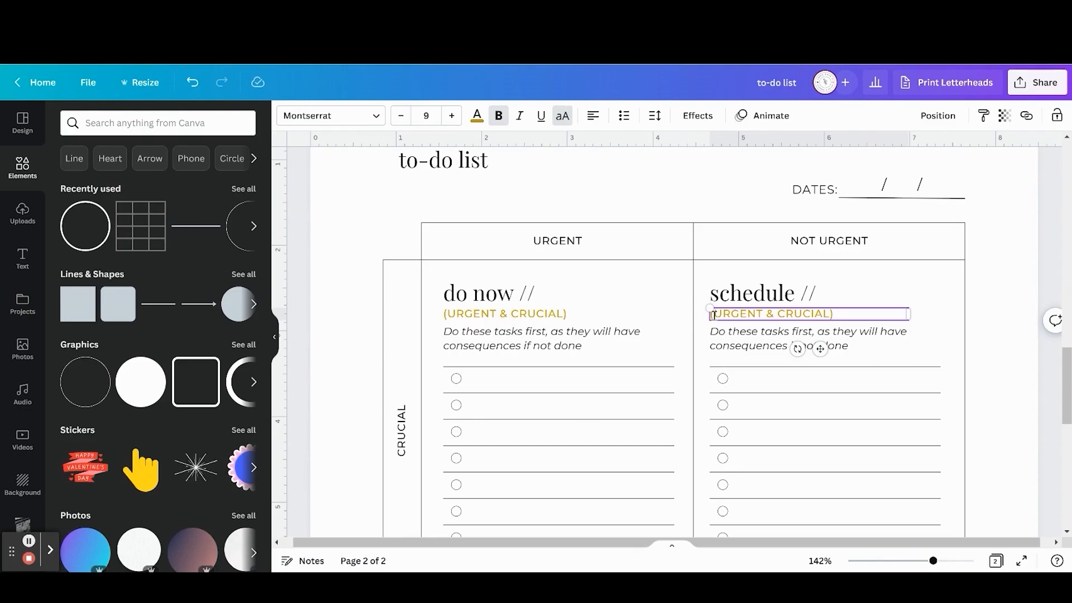
type("NOT")
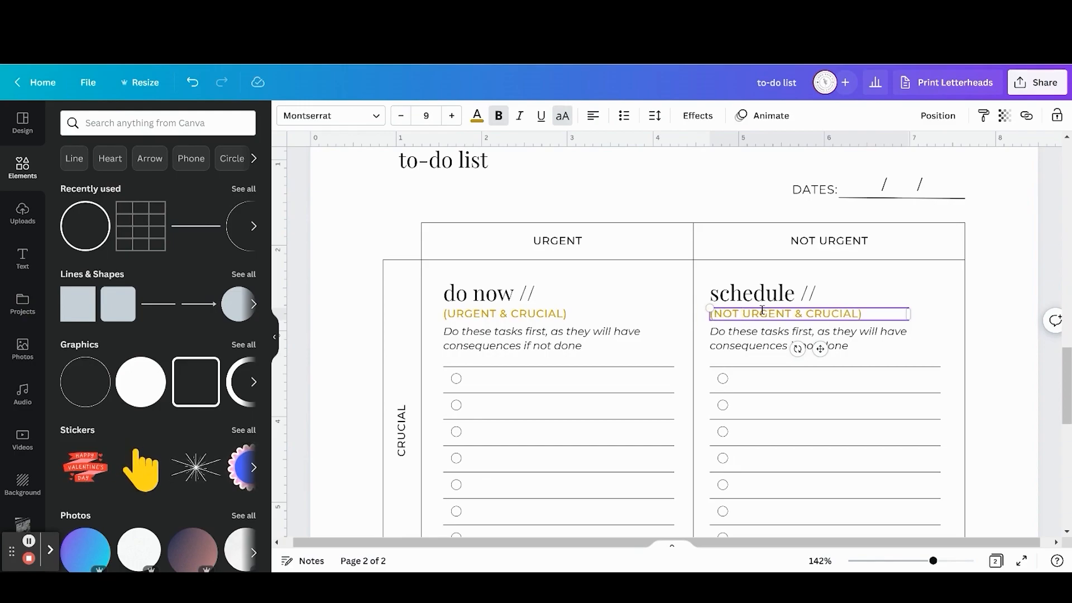
left_click(808, 314)
key("BackSpace")
key("BackSpace")
key("BackSpace")
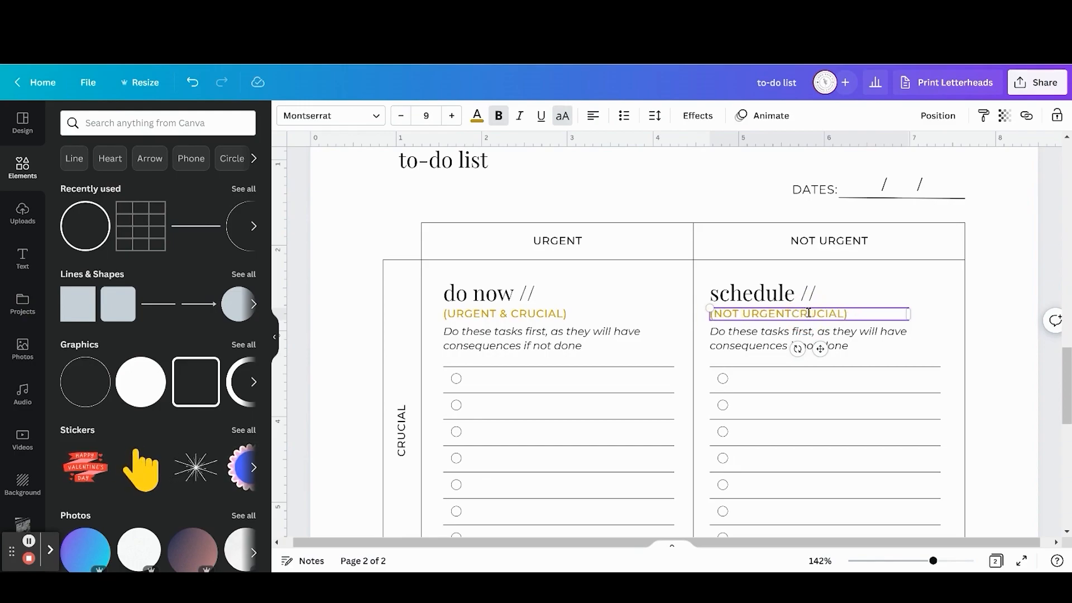
type(", BUT")
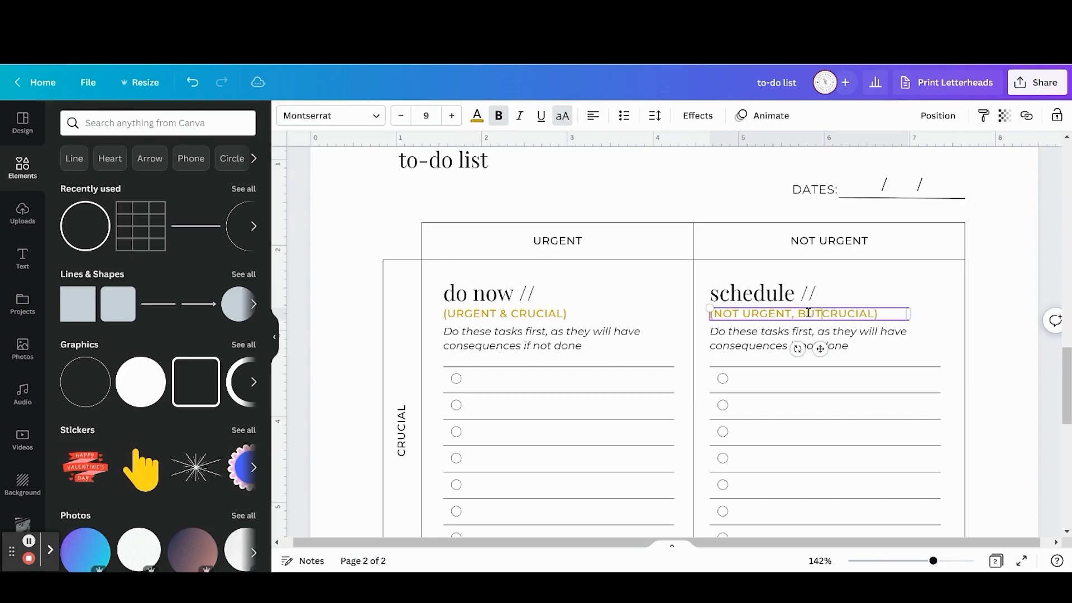
- Replace the description under "schedule //" with "Put important tasks that can be done later in your calendar"
left_click(759, 349)
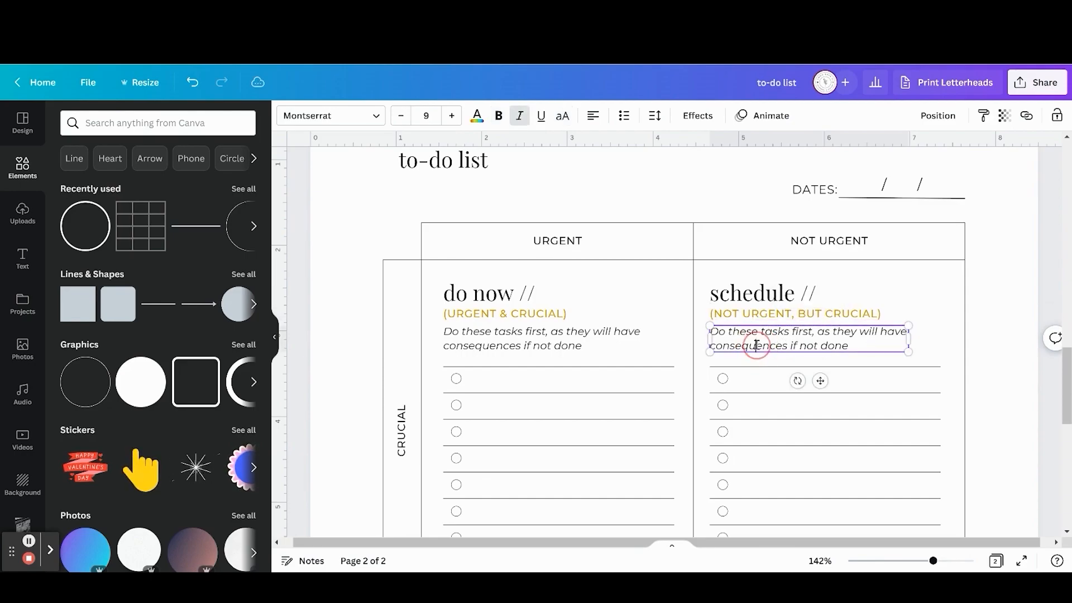
left_click(757, 345)
type("Put important")
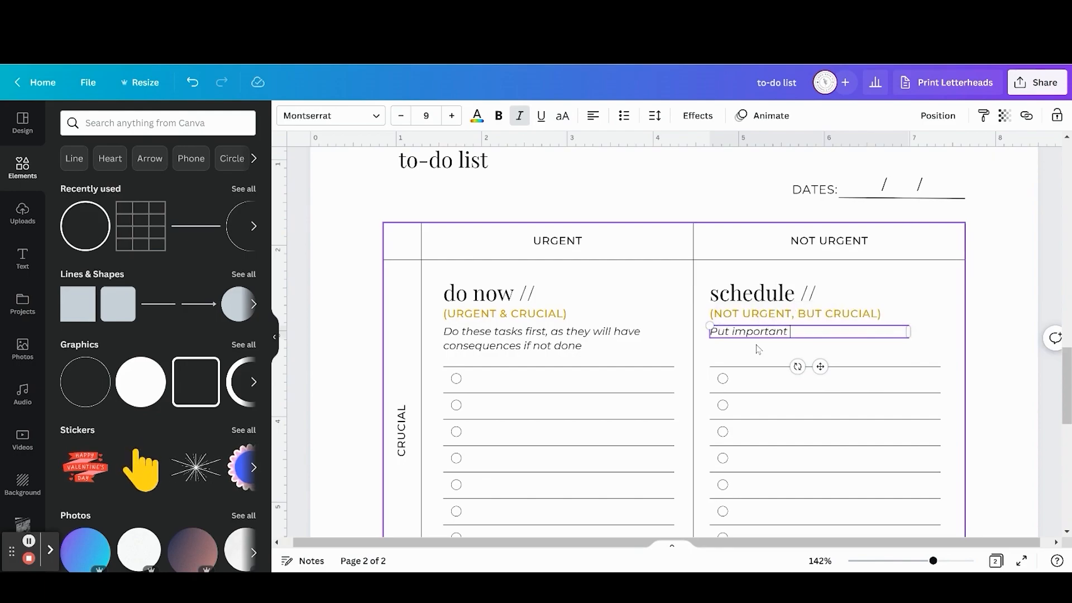
type(" tasks")
type(" that dan be done later ")
type("in your calen")
type("dar")
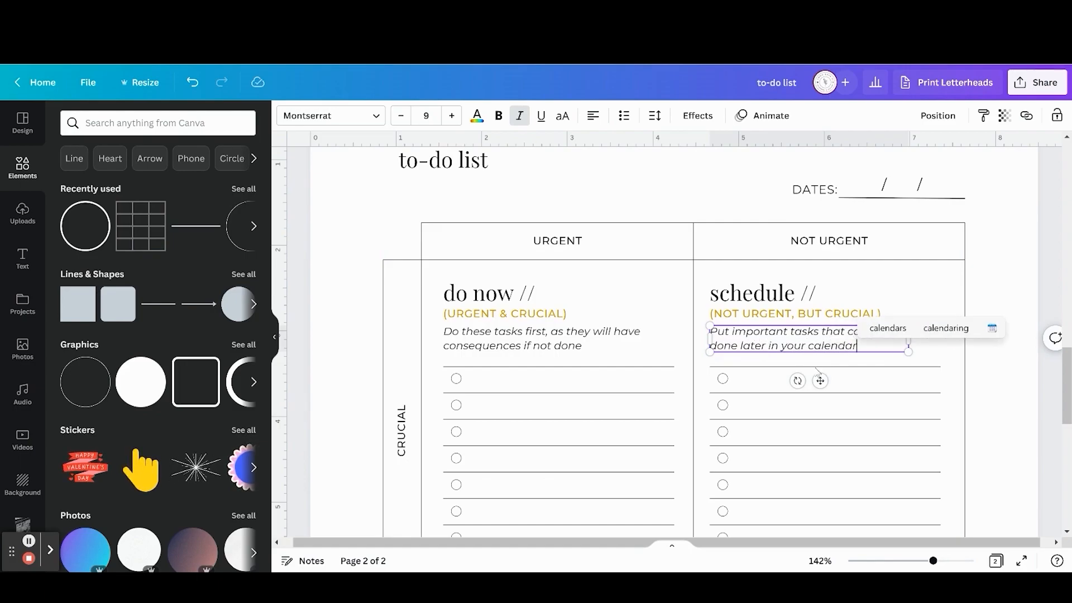
left_click(986, 380)
- Change the heading in the urgent, not crucial cell to "delegate //"
scroll(986, 383, "down", 7)
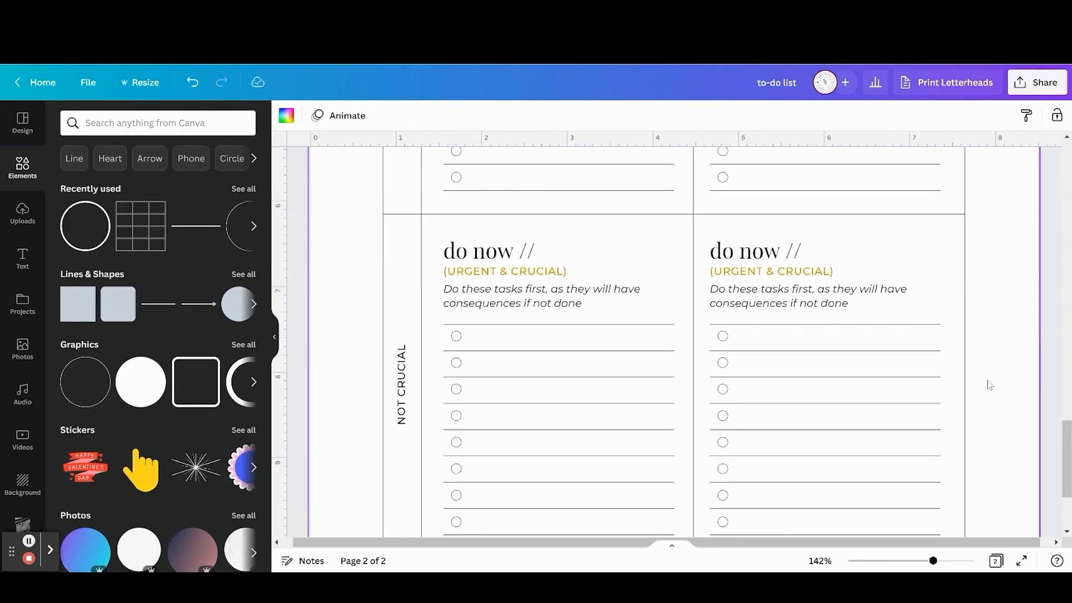
left_click(491, 254)
left_click(516, 251)
left_click(432, 253, "shift")
type("deleg")
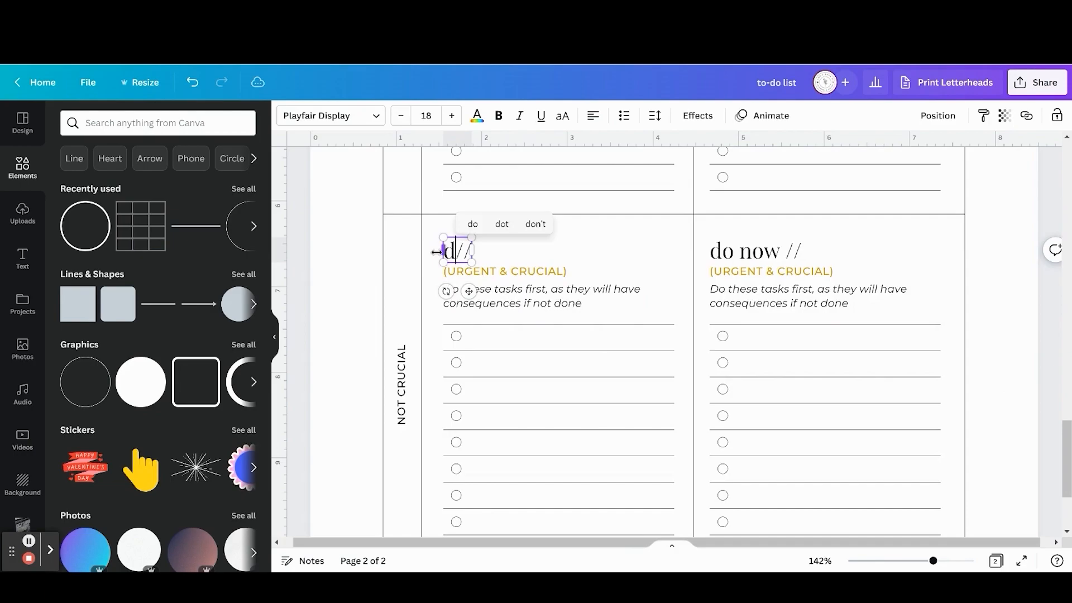
type("ate")
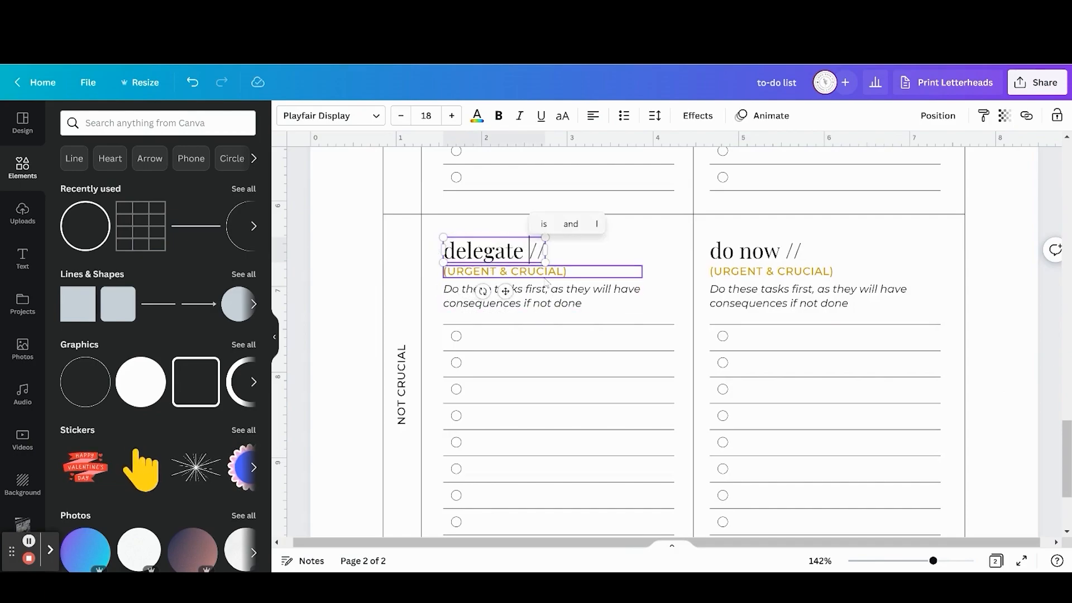
- Change the subtitle under "delegate //" to "(URGENT, BUT NOT CRUCIAL)"
left_click(548, 273)
left_click(551, 273)
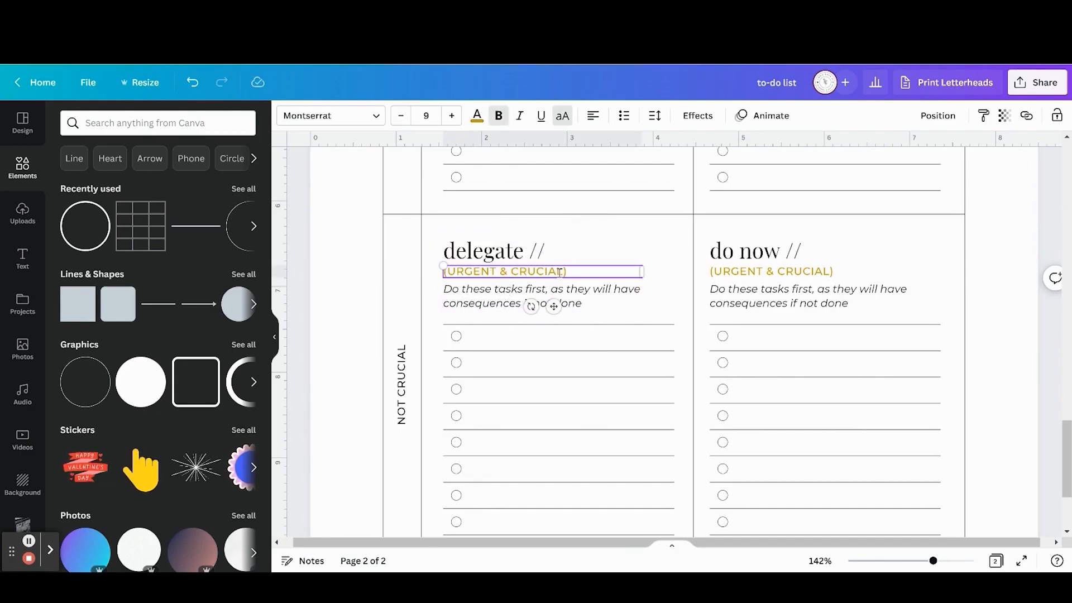
left_click_drag(498, 274, 516, 274)
key("BackSpace")
type(", BUT NOT")
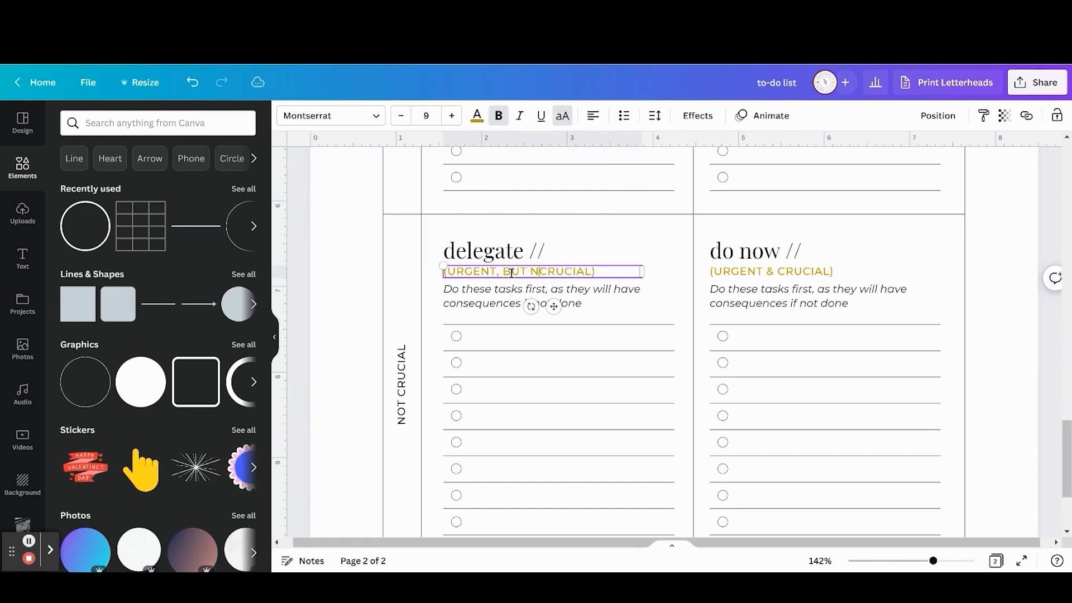
- Replace the description under "delegate //" with "Time sensitive tasks that don't require your specific skill sets"
left_click(512, 300)
triple_click(512, 299)
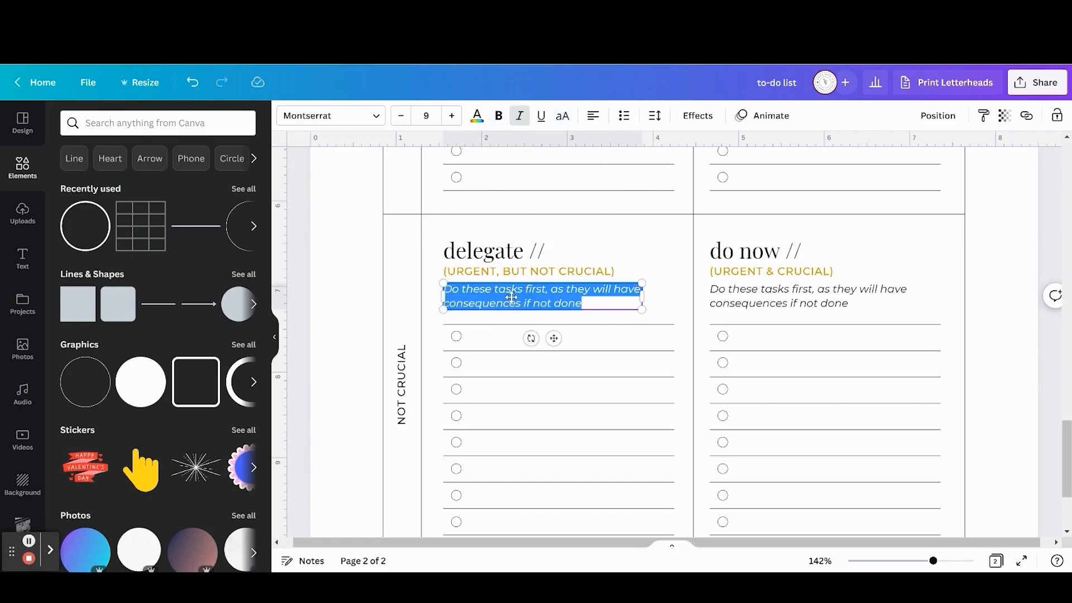
type("Time sensitive")
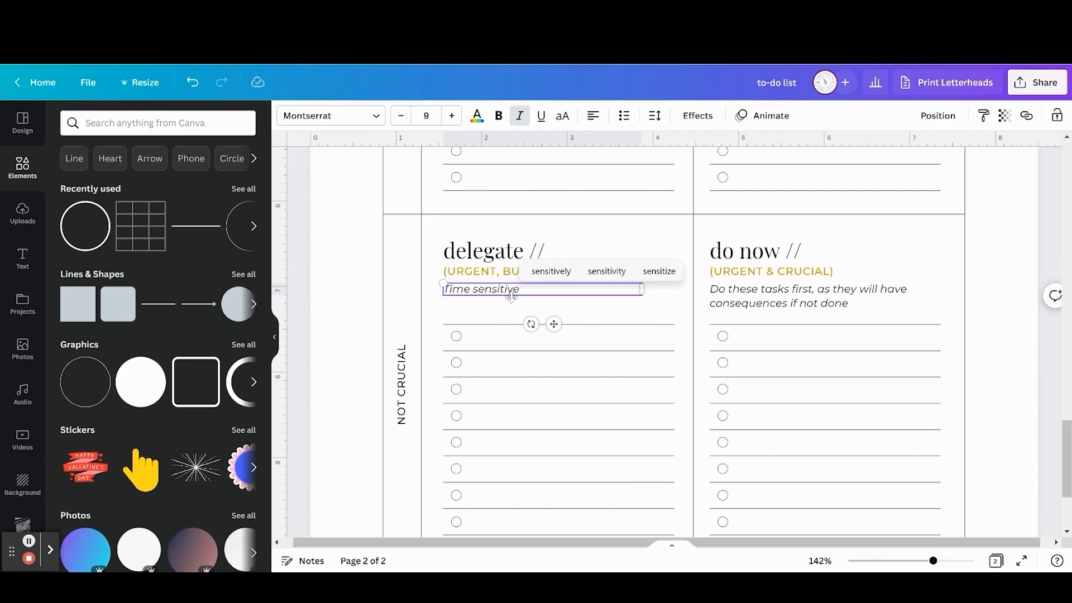
type(" tasks t")
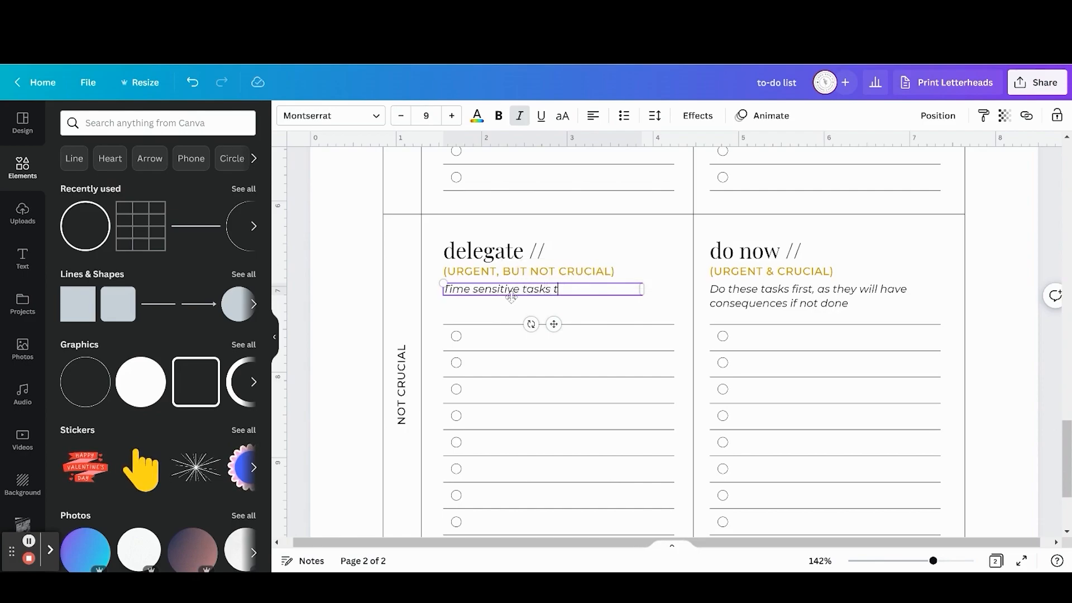
type("hat don't")
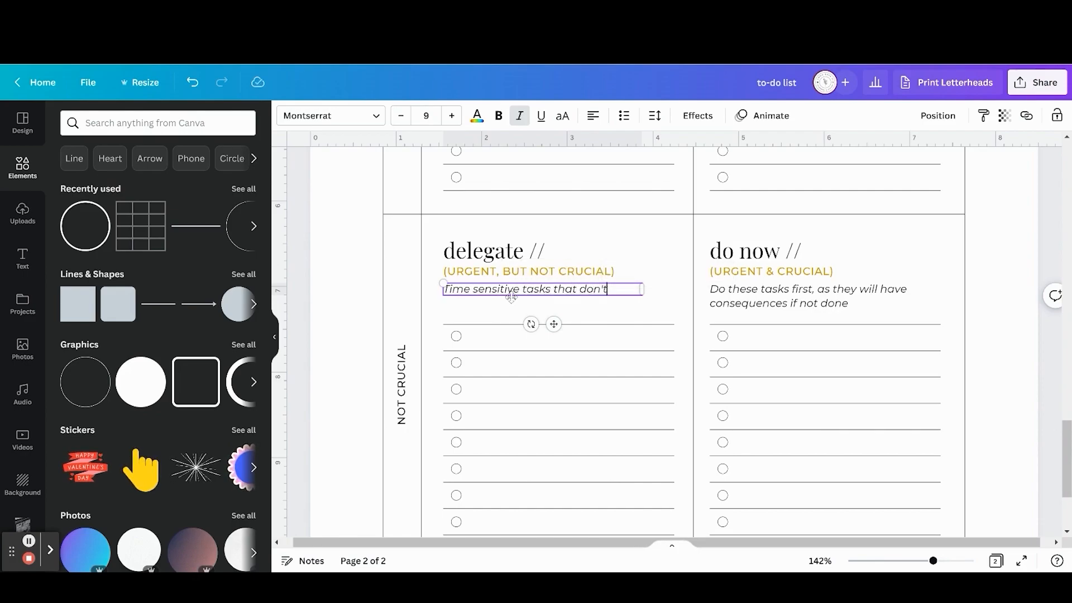
type(" require ")
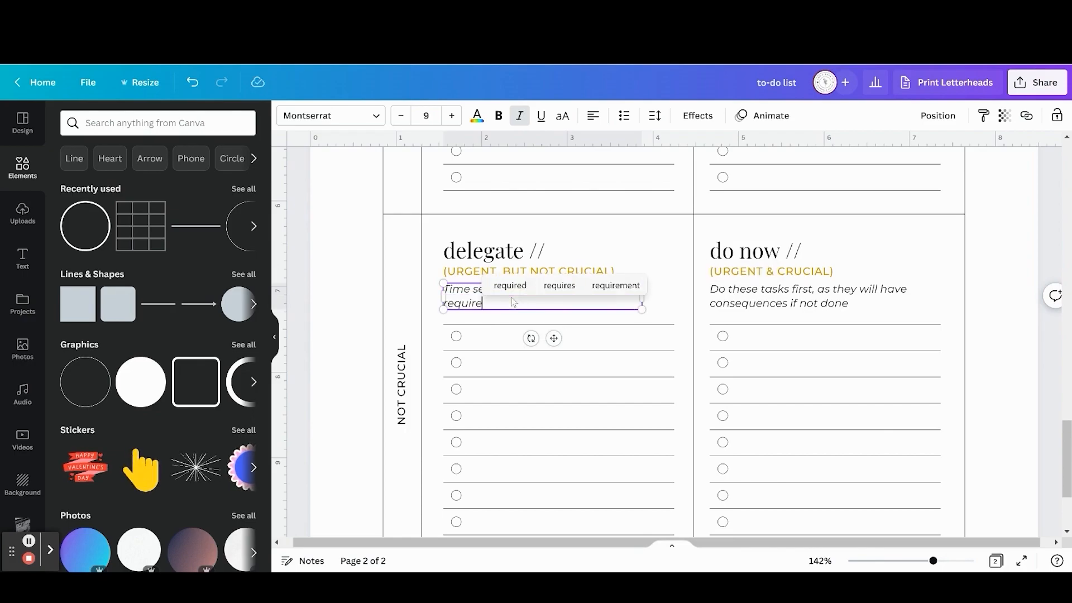
type("your")
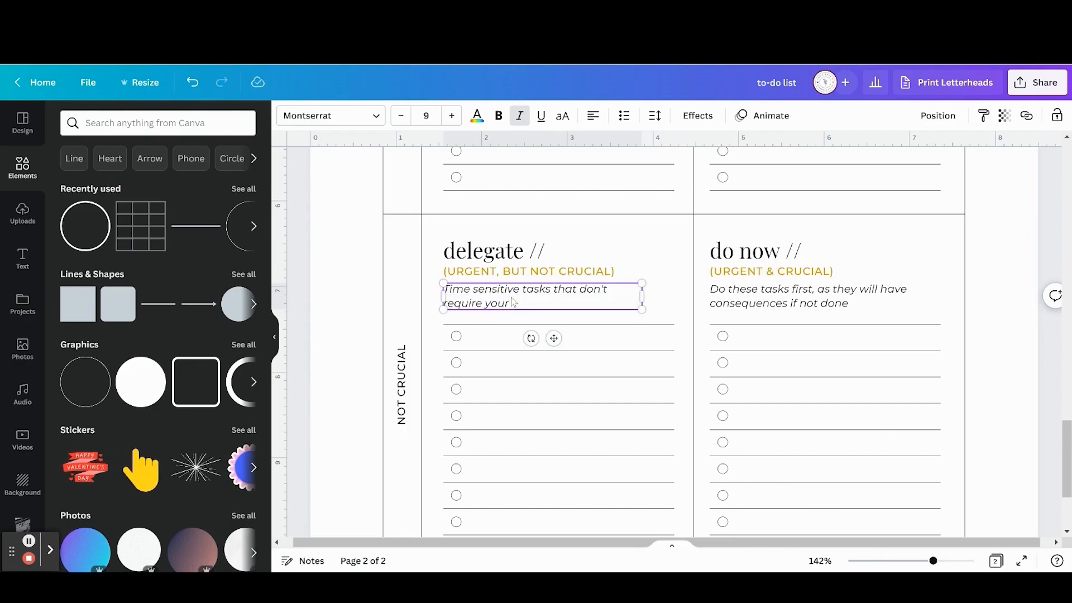
type(" specifi")
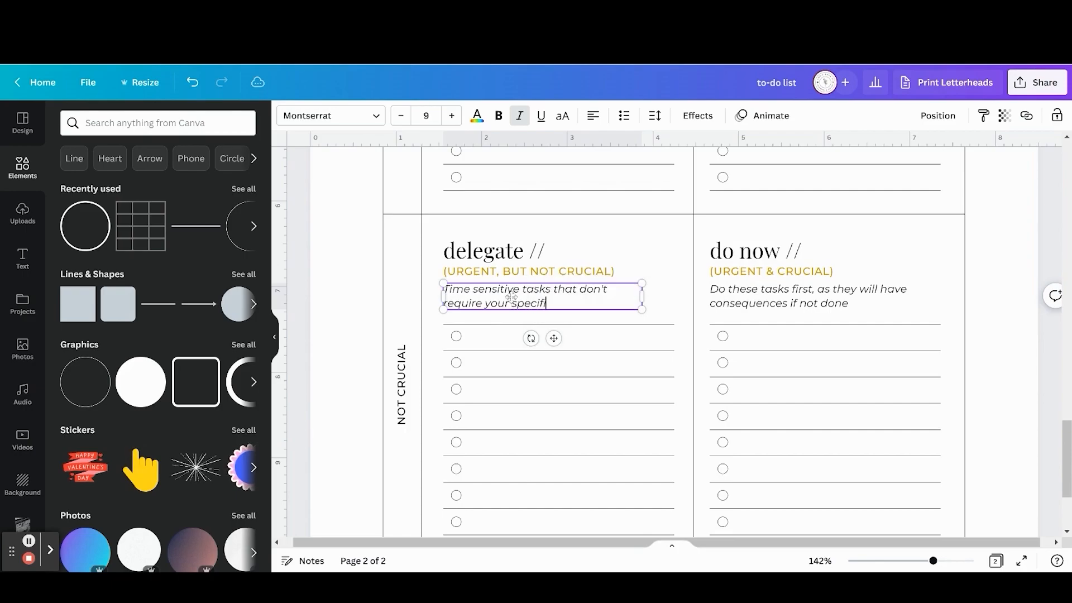
type("c skill sets")
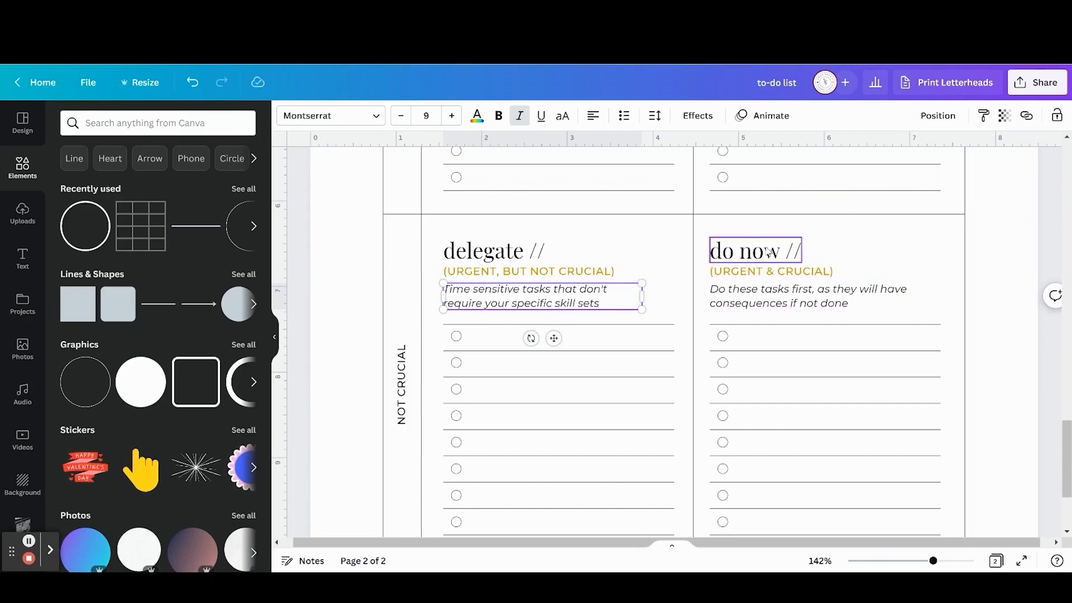
- Change the heading in the not urgent, not crucial cell to "limit //"
left_click(769, 253)
left_click_drag(781, 253, 712, 252)
type("limit")
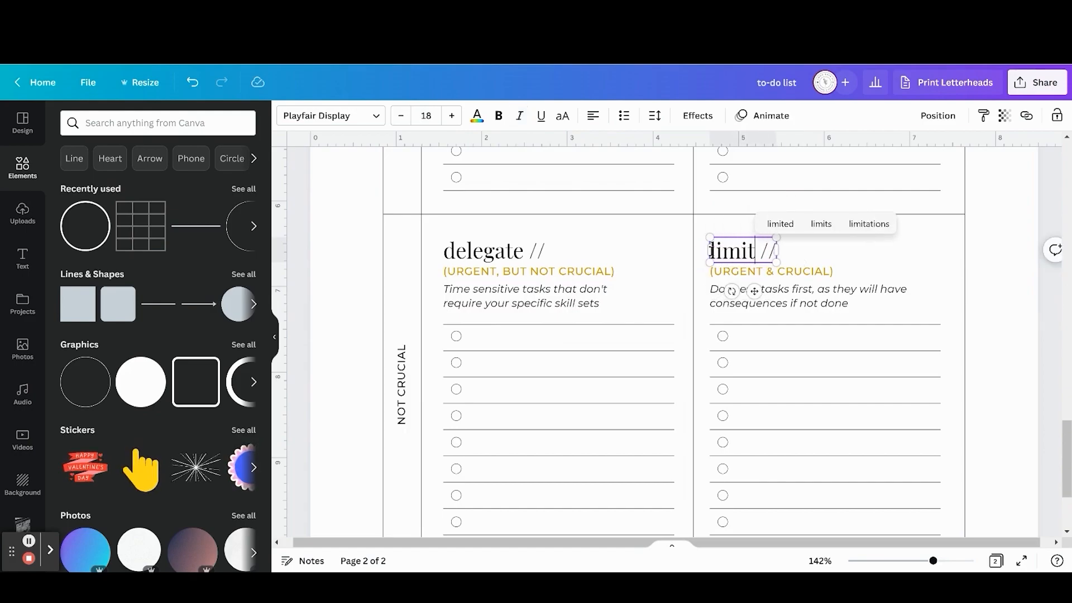
- Change the subtitle under "limit //" to "(NOT URGENT & NOT CRUCIAL)"
left_click(793, 274)
left_click(802, 271)
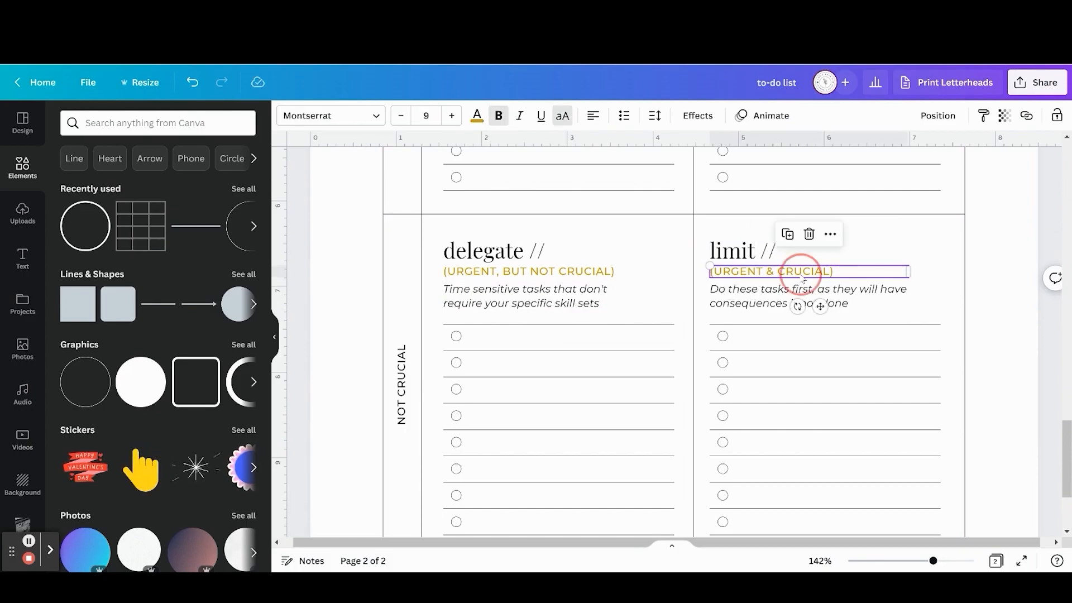
left_click(716, 273)
type("NOT")
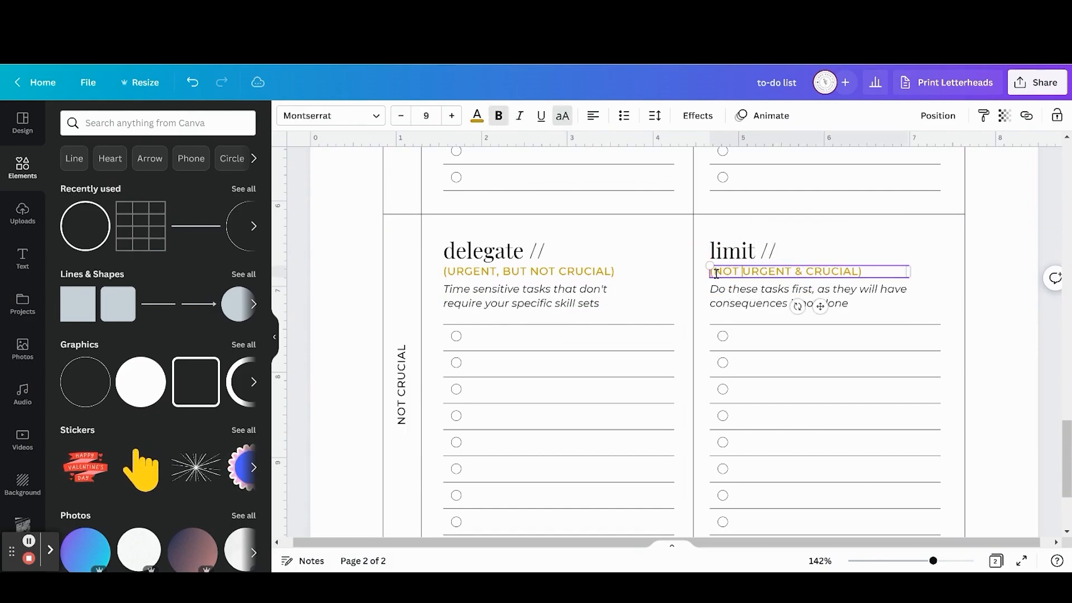
left_click(807, 272)
type("NOT")
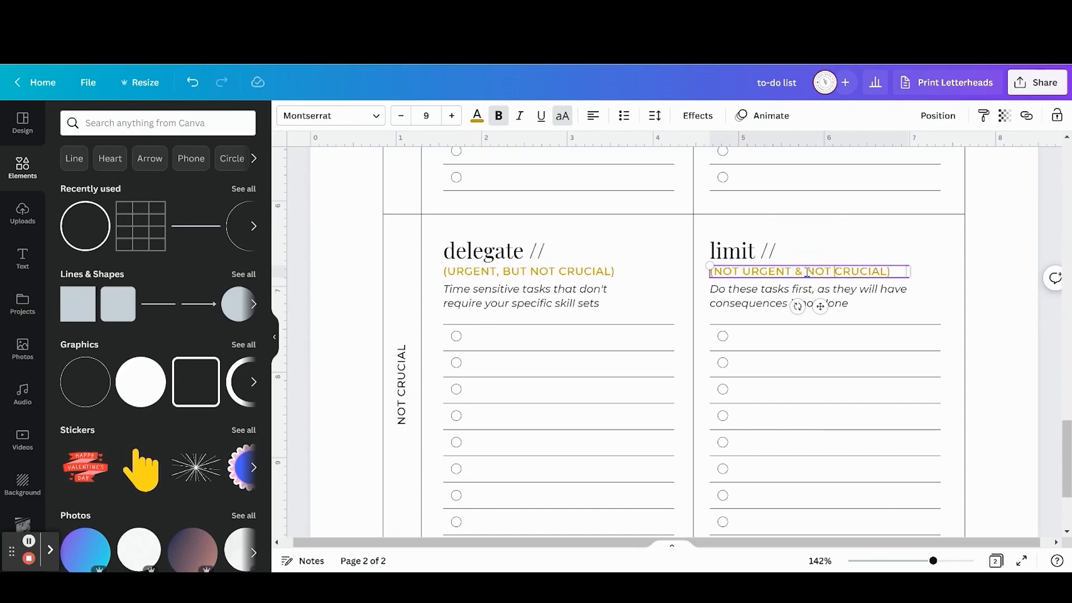
- Replace the description under "limit //" with "There are tasks that don't offer a lot of value and cause distractions"
left_click(755, 304)
left_click(754, 301)
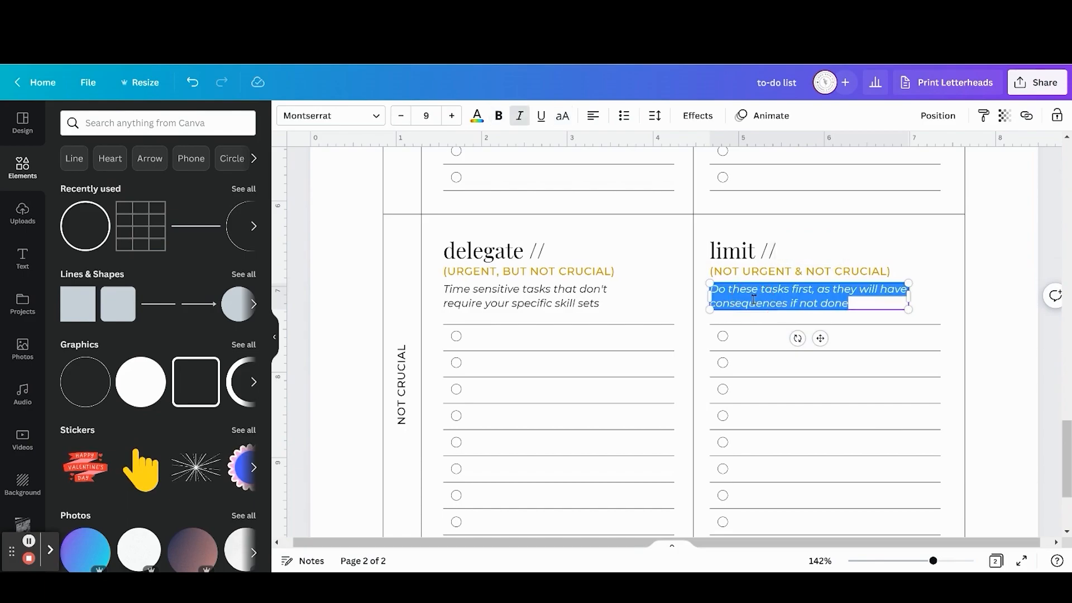
type("Ther")
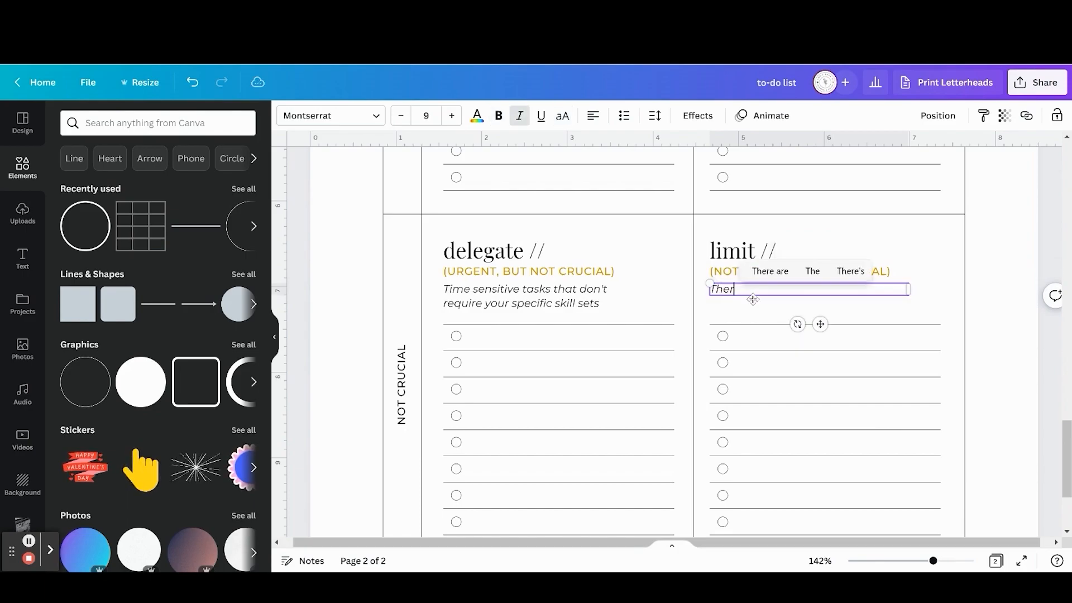
type("e are tasks that don't offe")
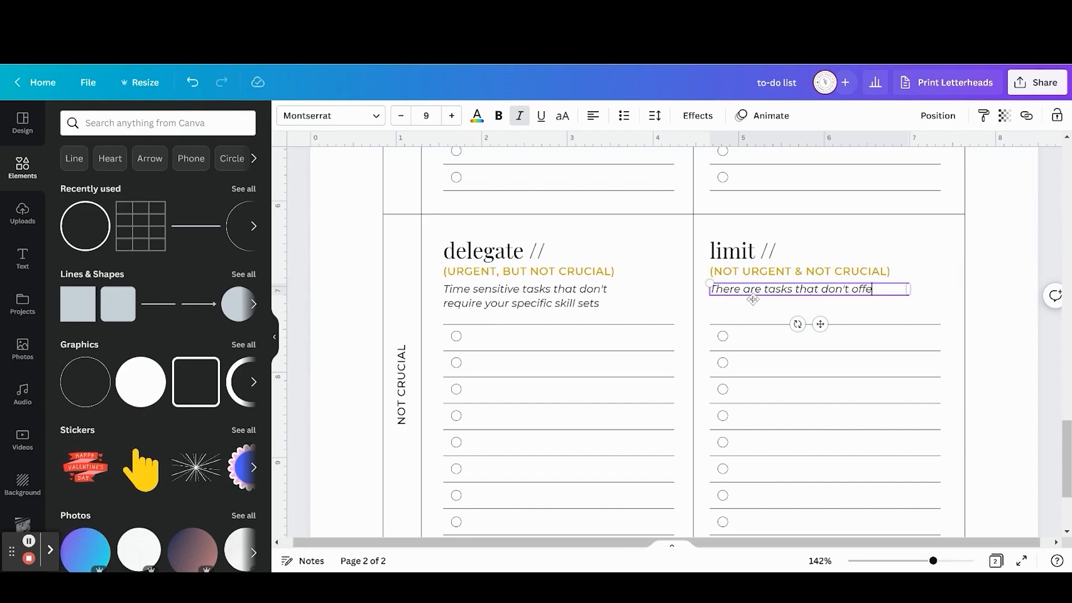
type("r a lot of value")
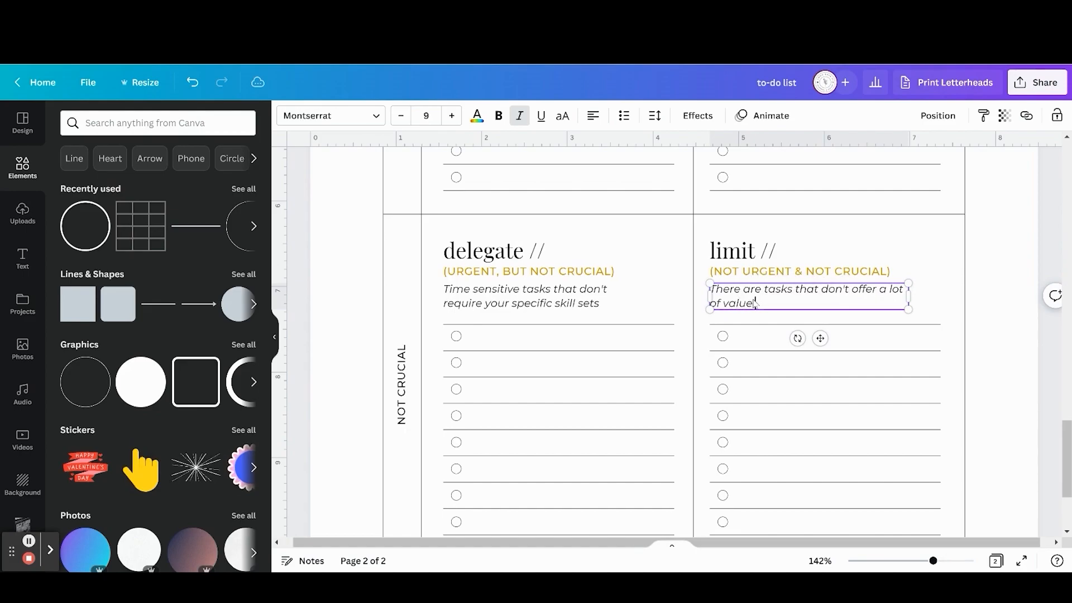
type(" and cause distractions")
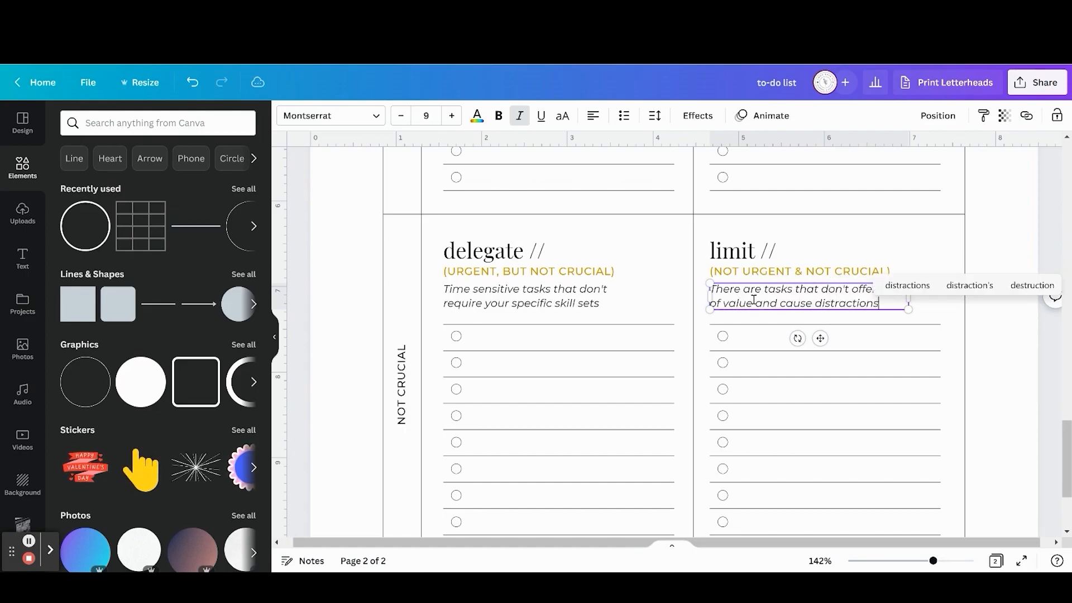
key("BackSpace")
key("BackSpace")
key("BackSpace")
key("BackSpace")
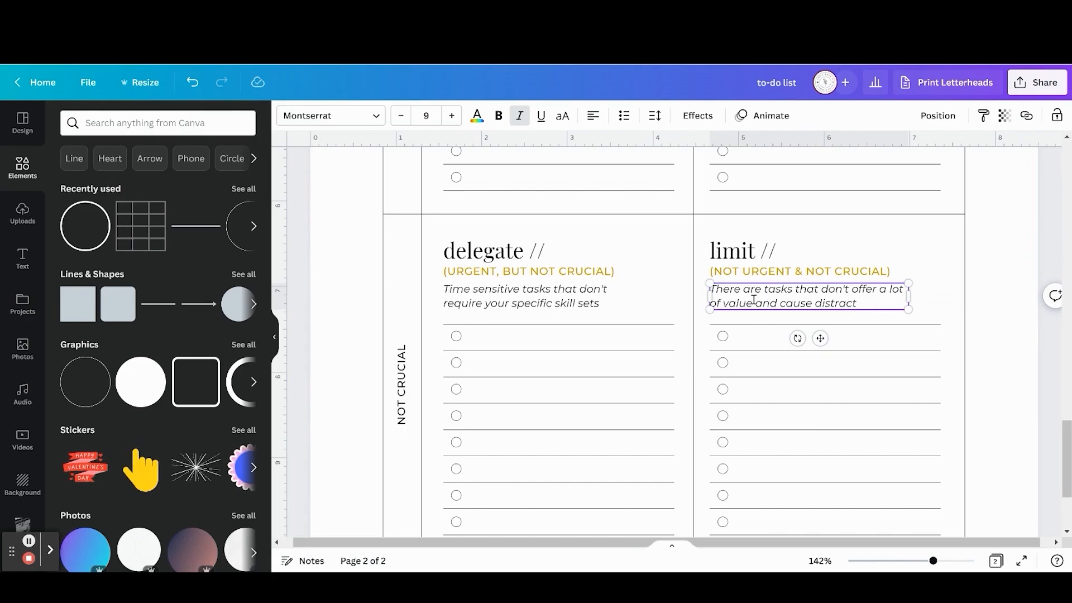
type("ions")
left_click(999, 336)
- Enlarge the "to-do list" page title to about 23.7 and align it with the matrix's left edge
left_click(913, 562)
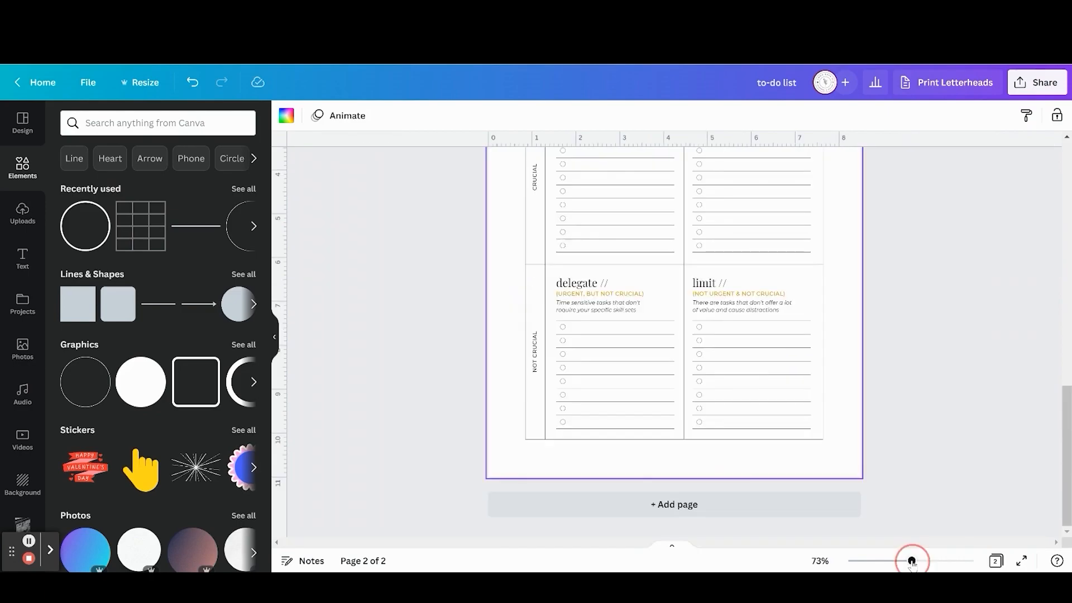
left_click(906, 563)
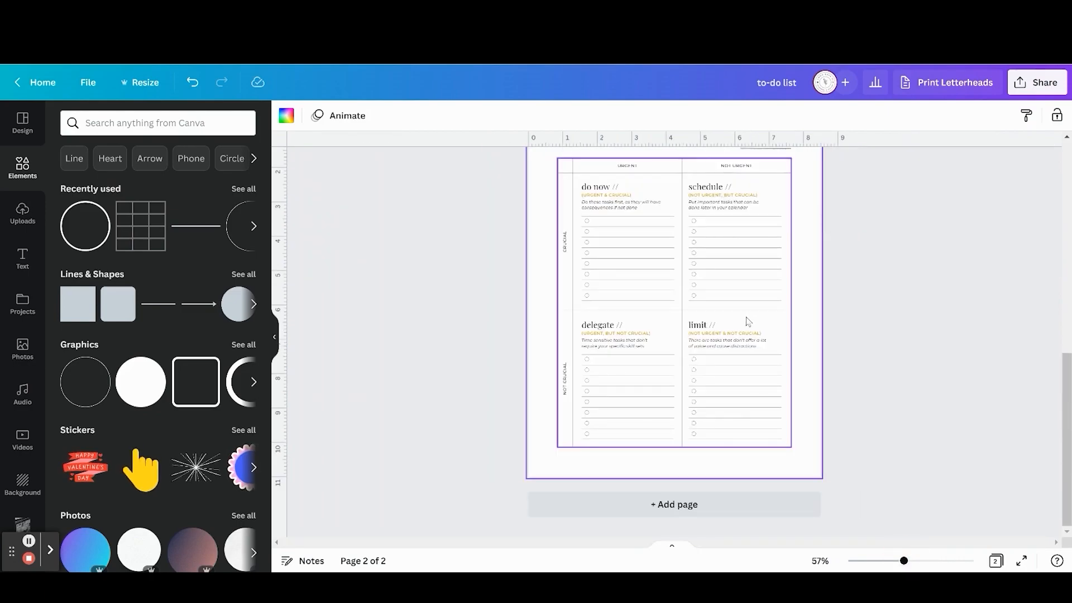
left_click(579, 189)
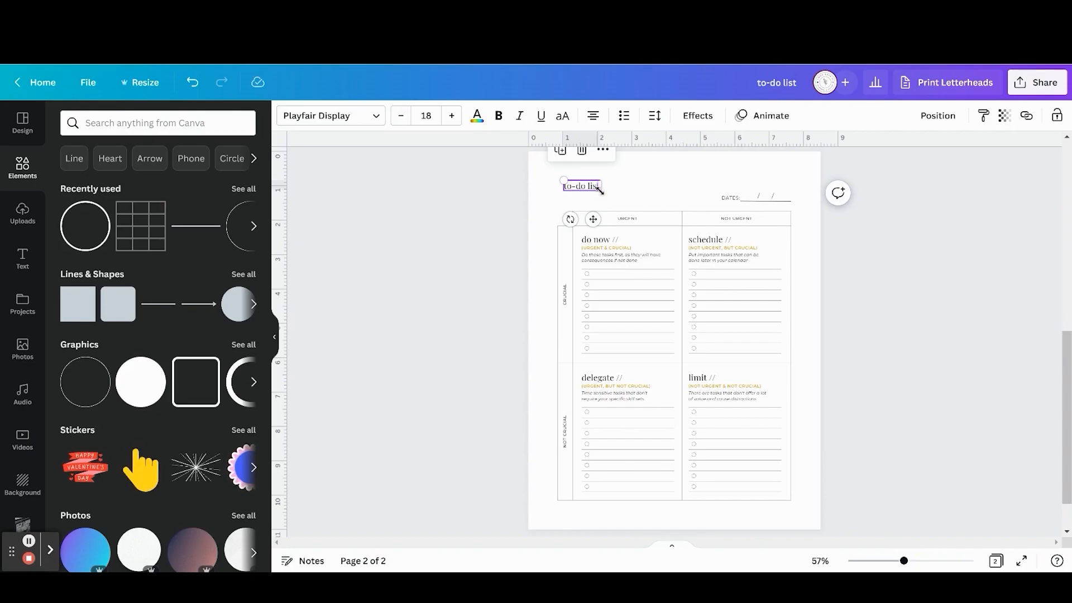
left_click_drag(603, 192, 592, 224)
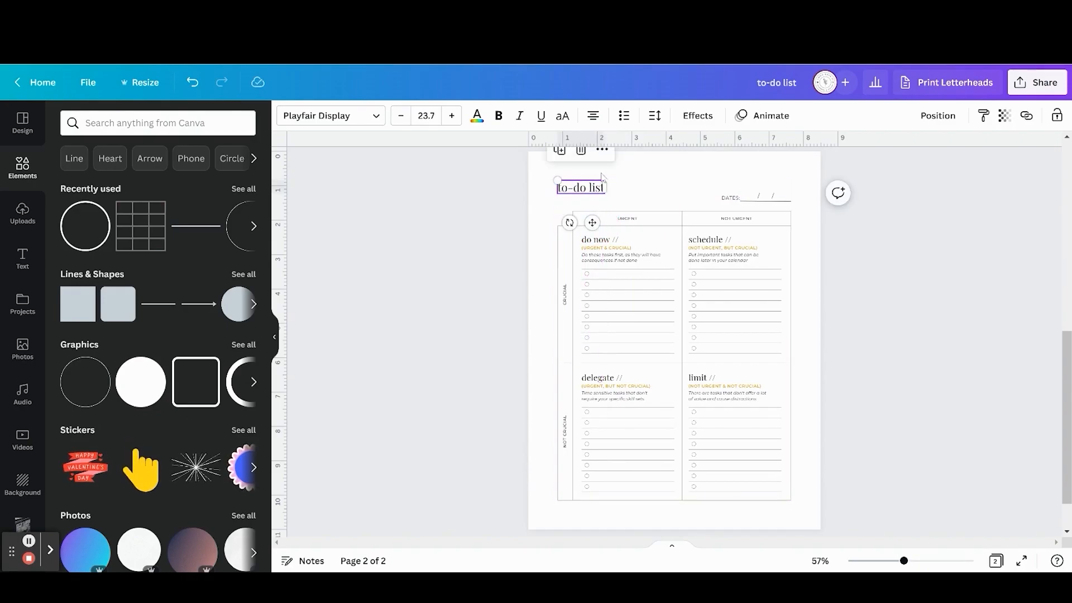
left_click(464, 185)
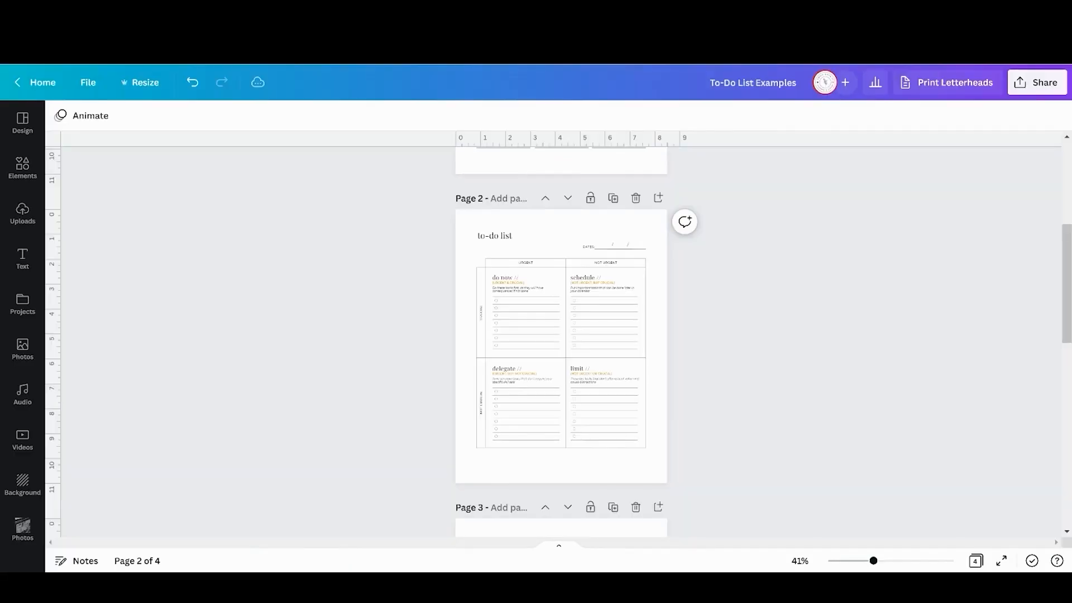
- Examine the project/task and subtask layouts on pages 3 and 4 of the To-Do List Examples design
scroll(561, 351, "down", 7)
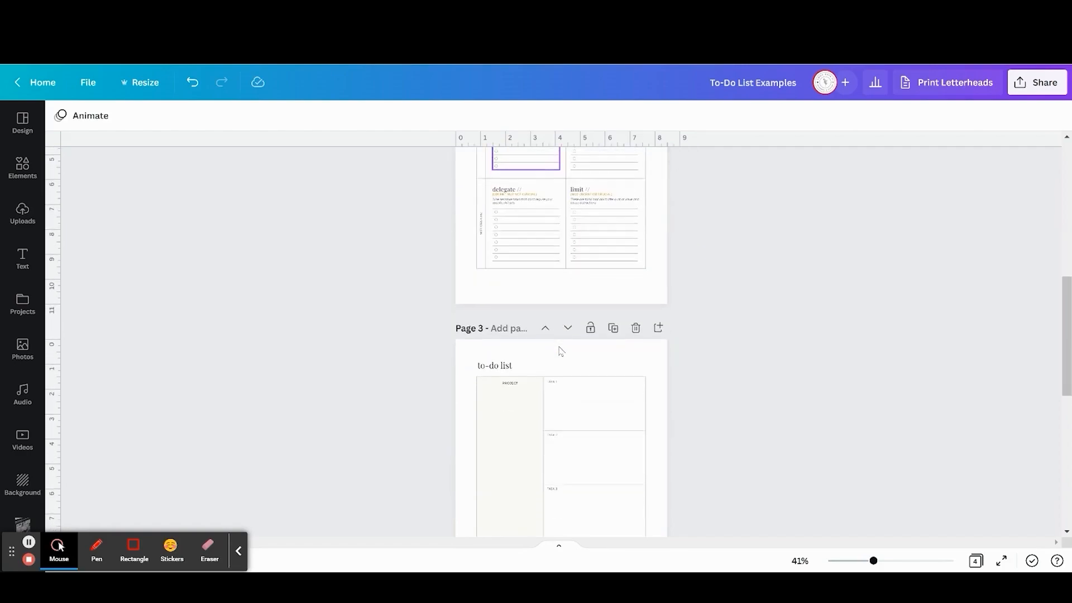
scroll(562, 351, "down", 4)
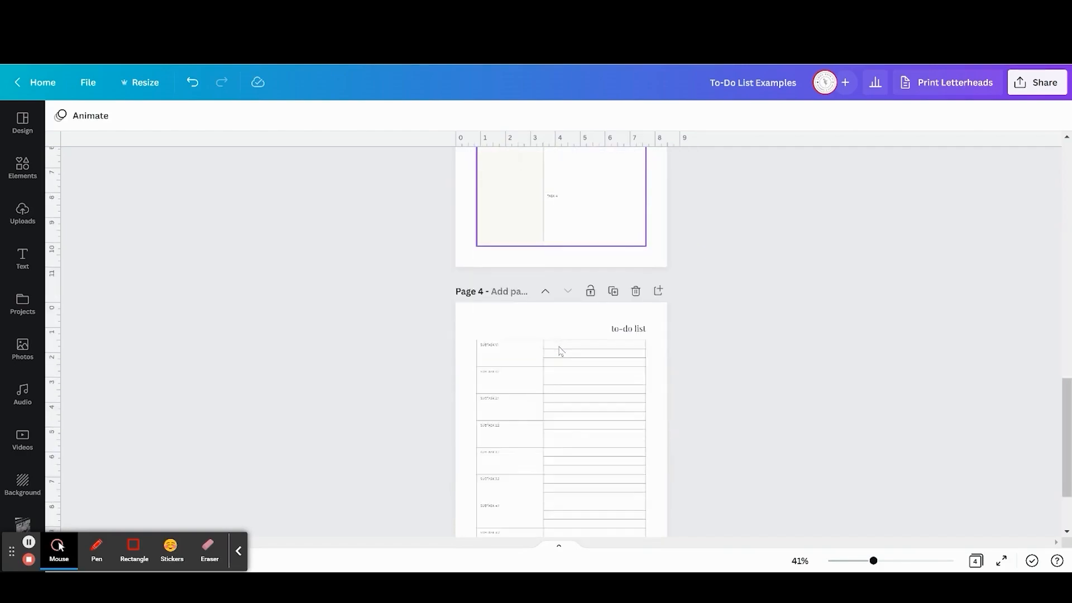
scroll(561, 351, "up", 4)
scroll(561, 351, "up", 1)
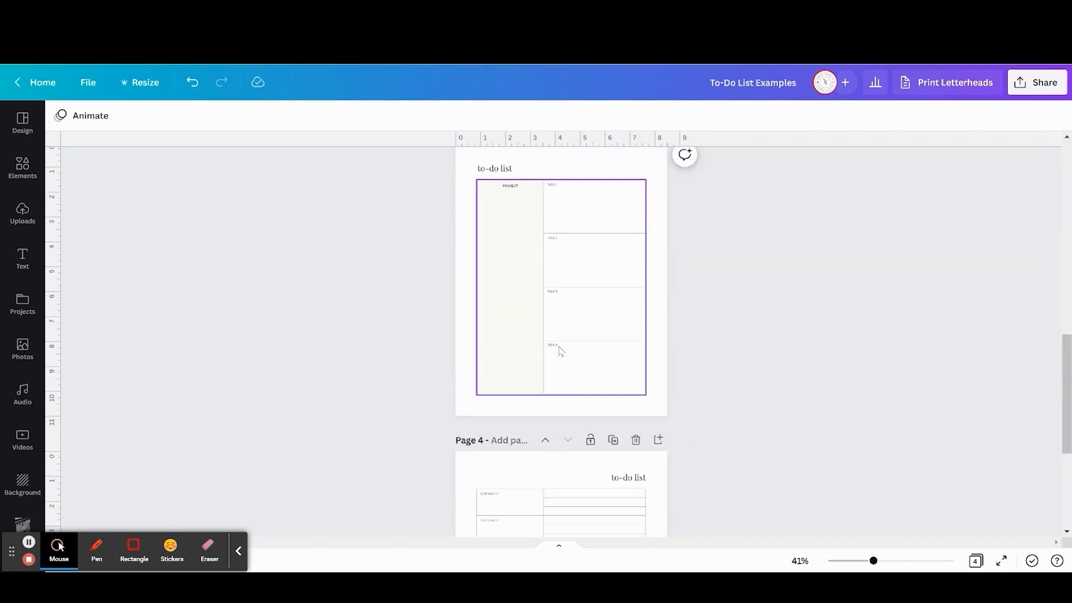
scroll(702, 307, "up", 1)
scroll(701, 306, "down", 5)
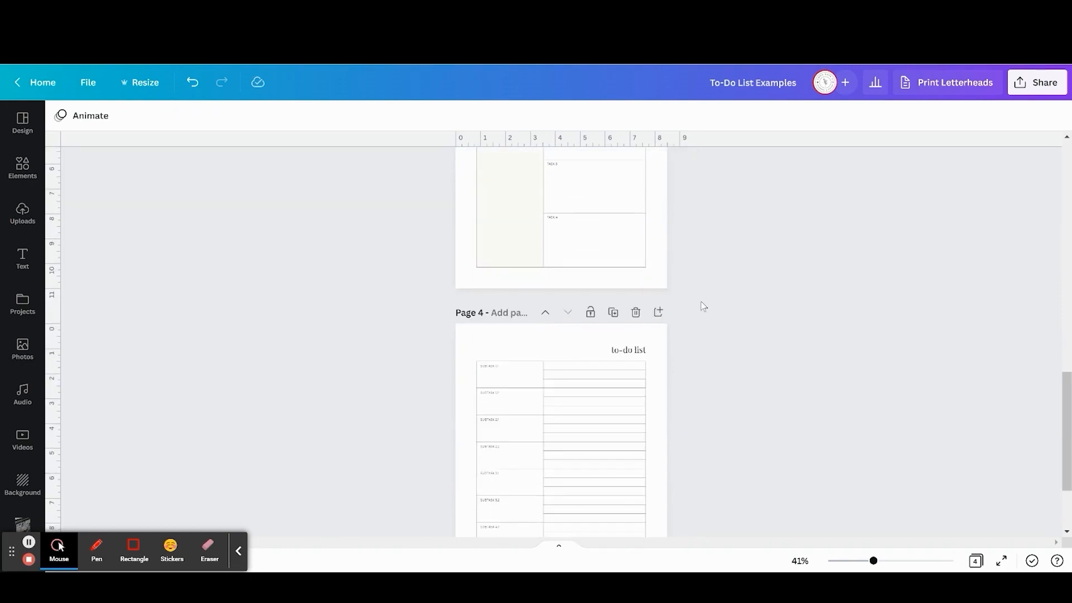
scroll(703, 306, "up", 5)
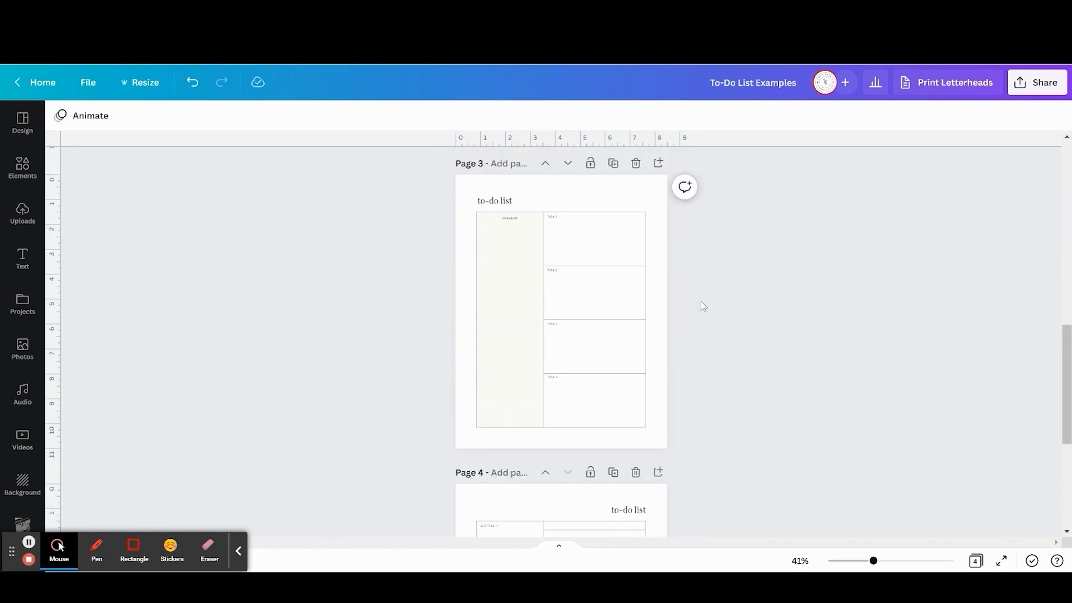
left_click(975, 562)
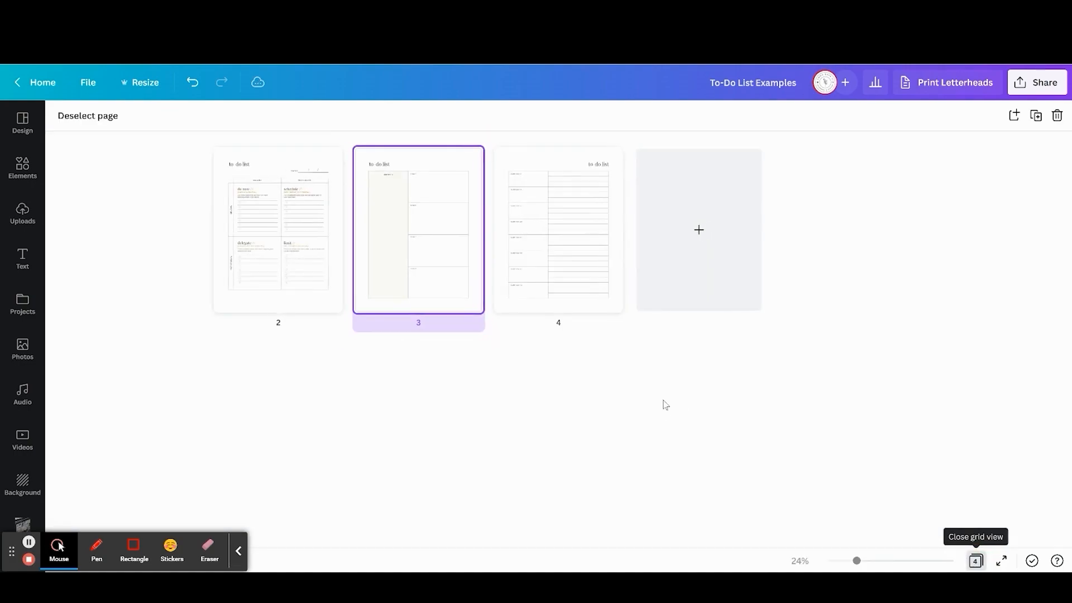
left_click(287, 246)
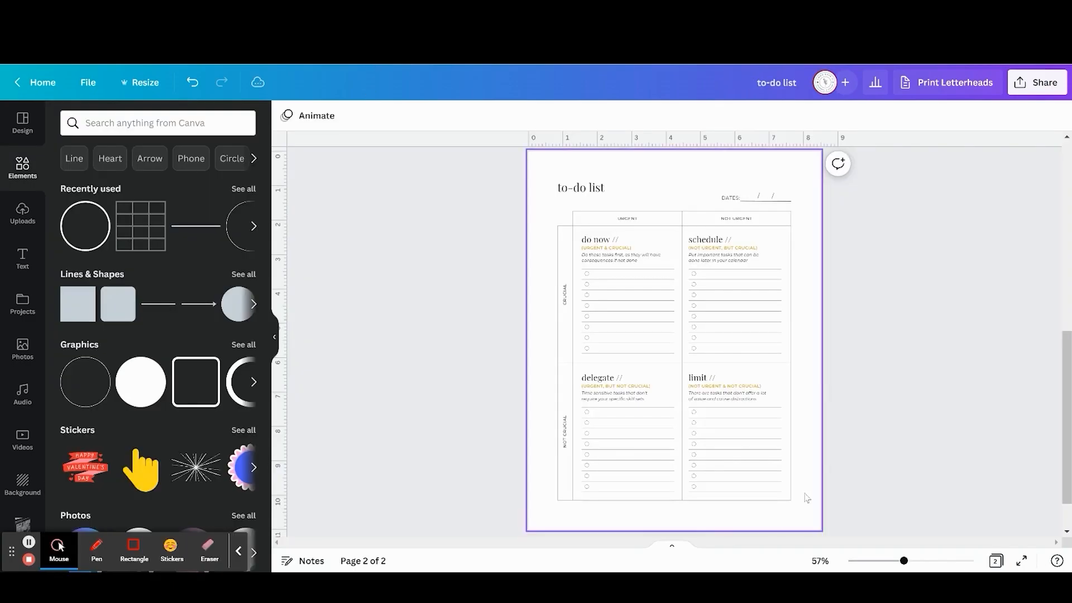
- Add two blank pages after the priority matrix page
scroll(807, 495, "down", 2)
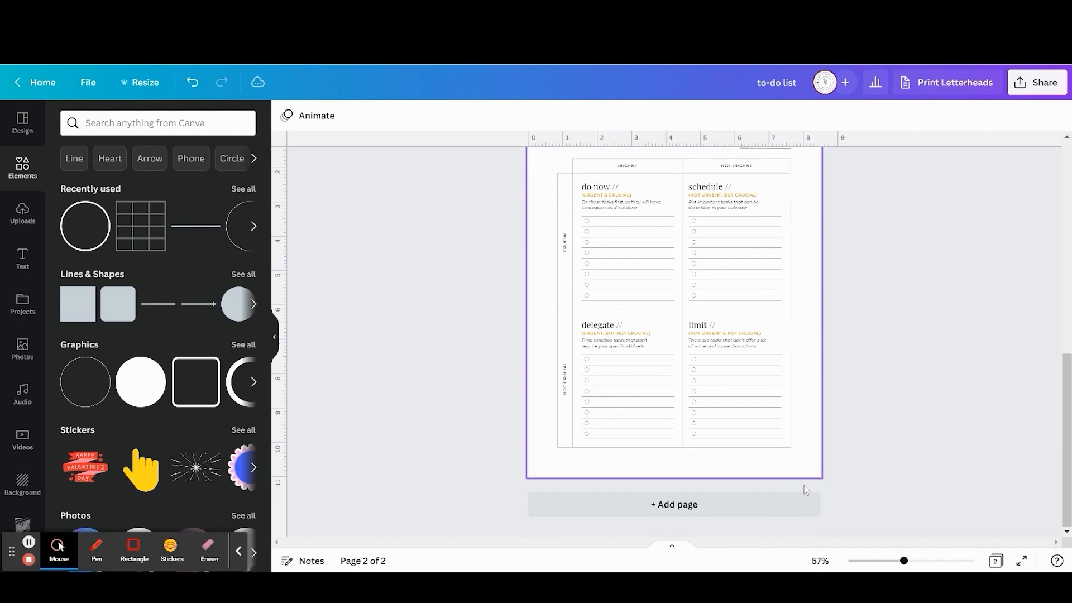
left_click(703, 510)
left_click(701, 507)
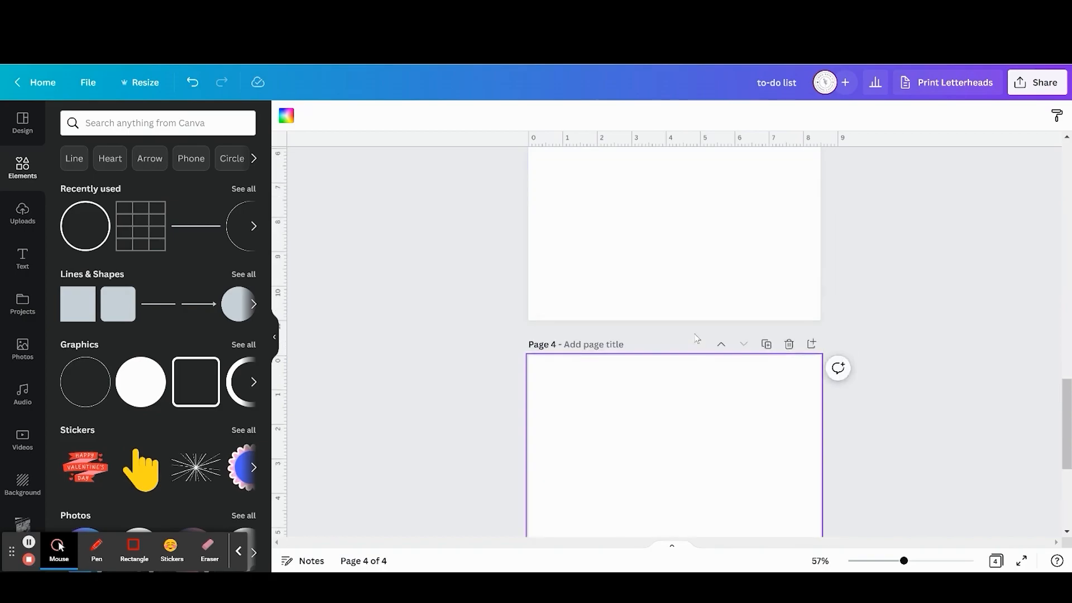
- Copy the "to-do list" title from page 2 onto blank pages 3 and 4
scroll(697, 339, "up", 5)
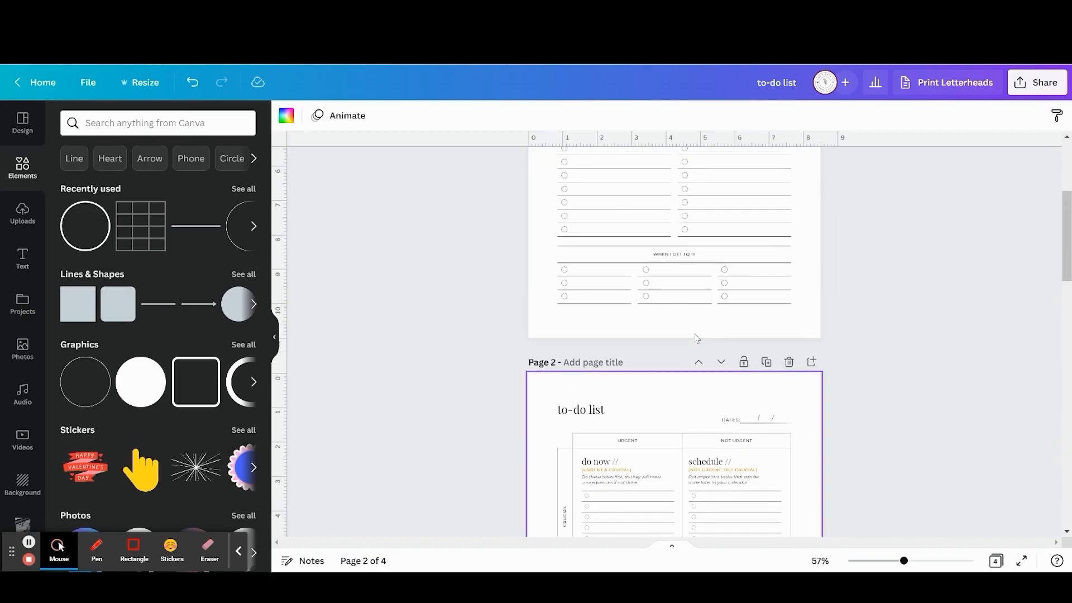
left_click(587, 413)
scroll(586, 414, "down", 10)
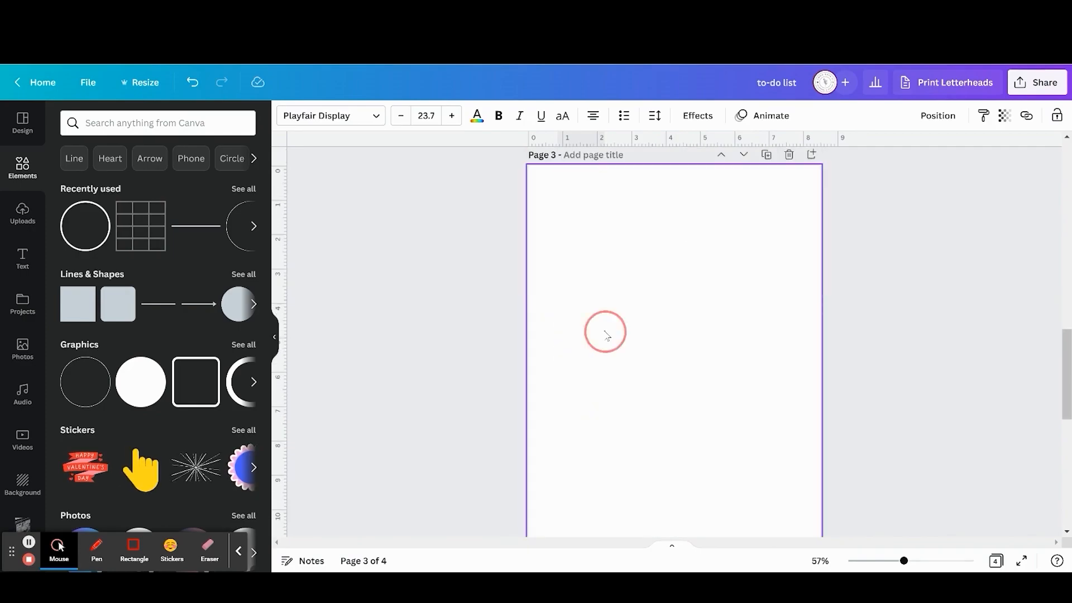
left_click(608, 336)
scroll(608, 335, "down", 5)
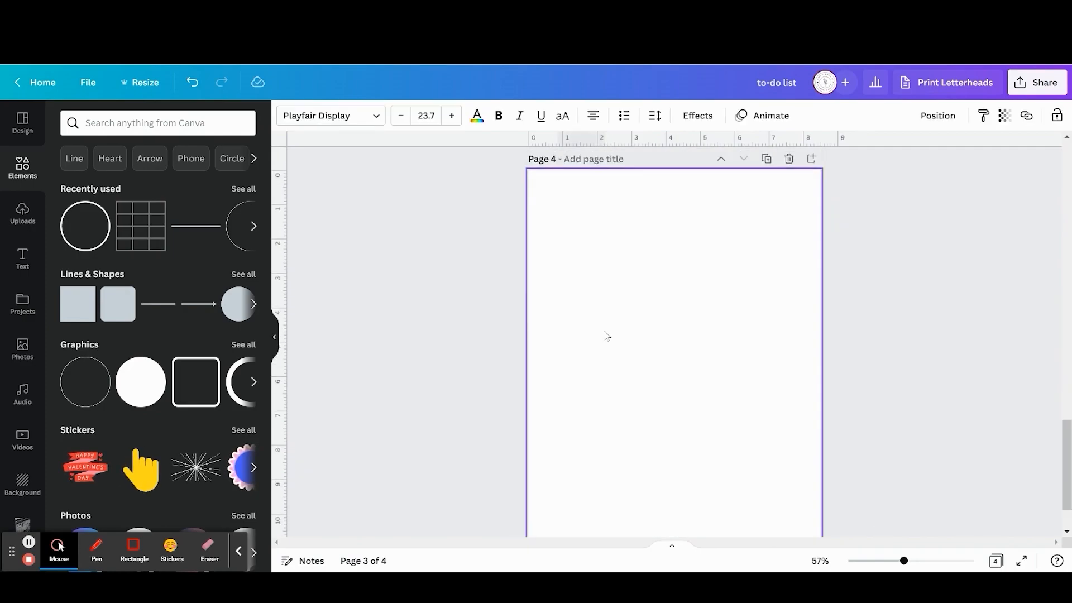
scroll(608, 335, "up", 2)
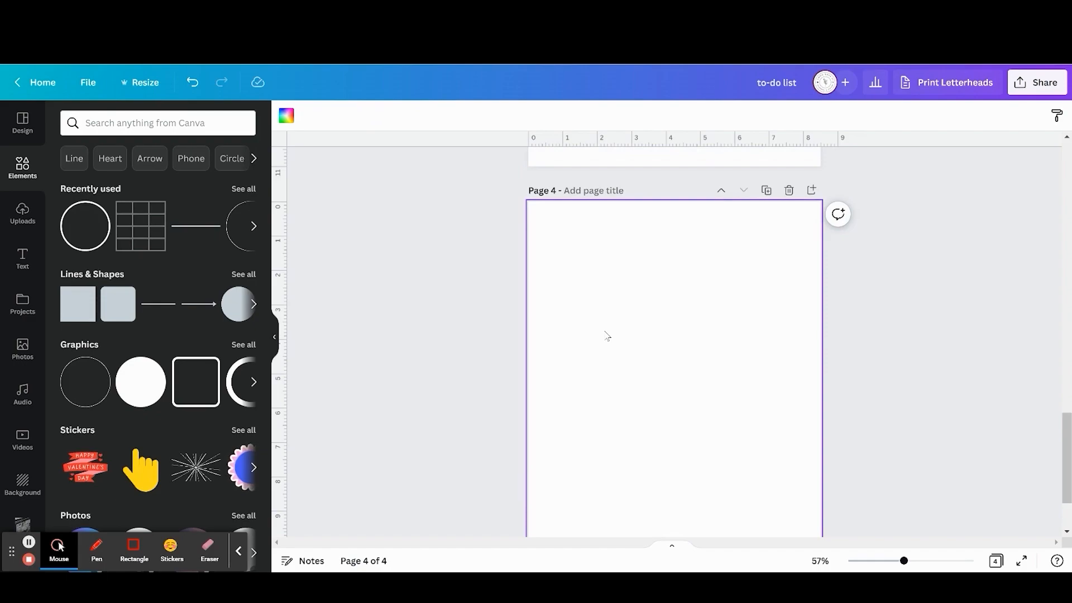
type("to-do list")
left_click(500, 307)
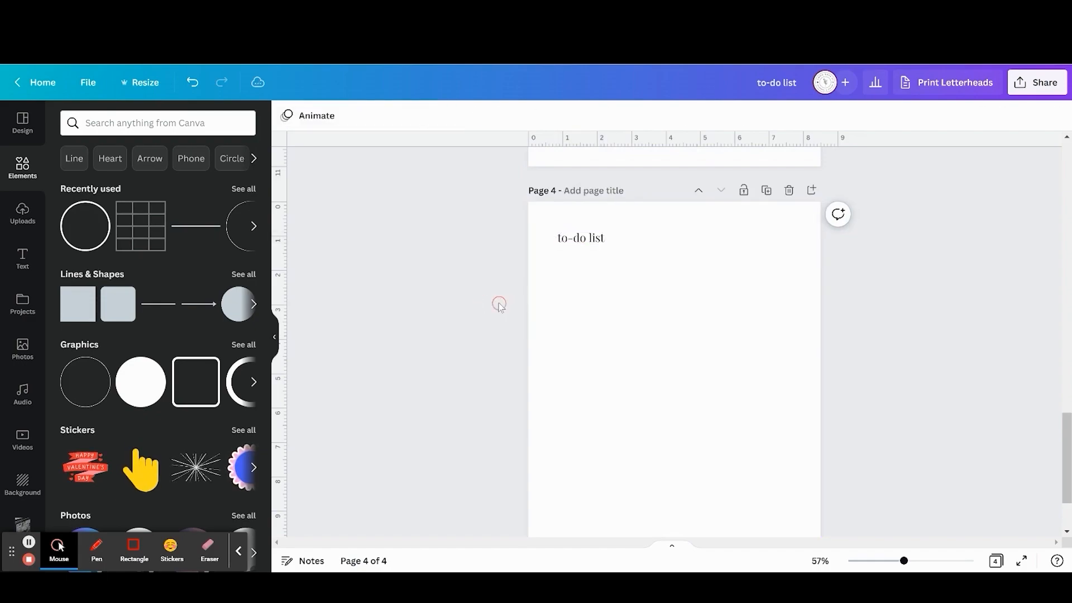
- Insert a table on page 4 and place it just below the title, aligned with the title's left edge
scroll(500, 307, "up", 5)
scroll(500, 307, "down", 4)
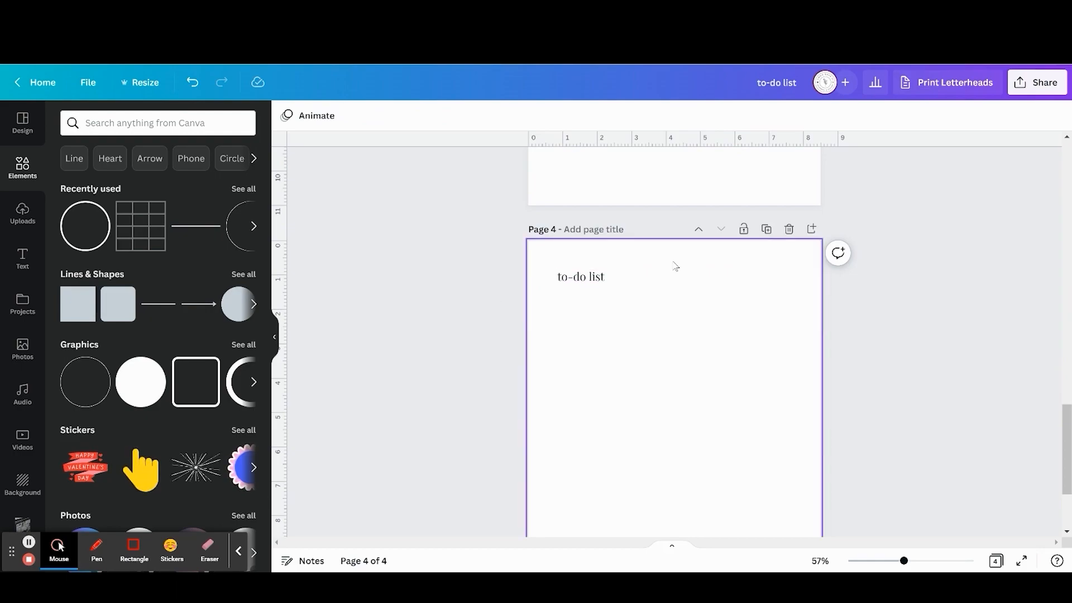
scroll(676, 267, "up", 4)
scroll(637, 268, "up", 3)
scroll(635, 271, "down", 1)
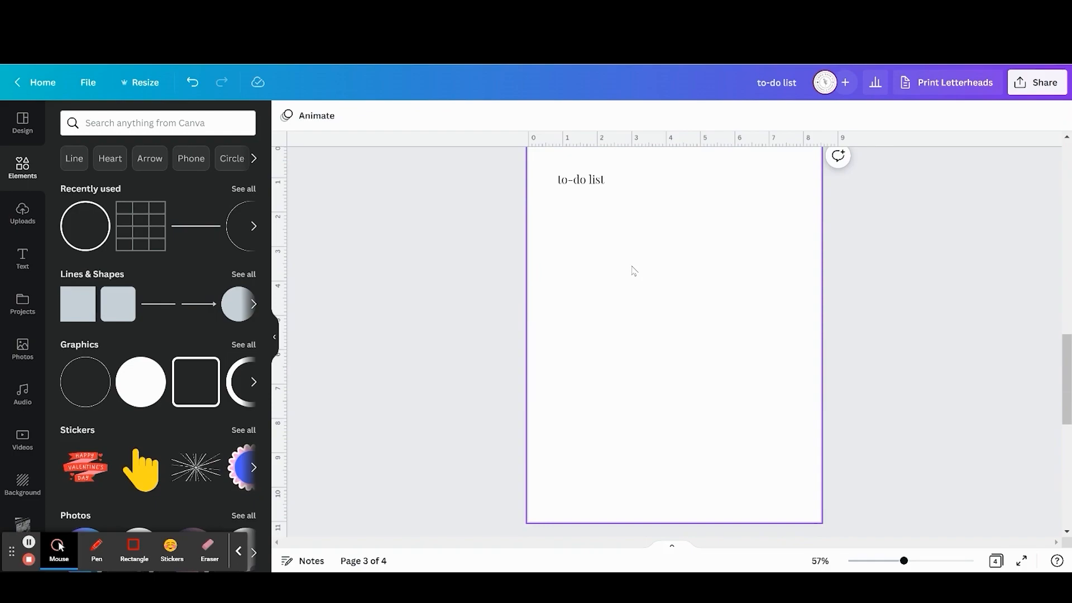
scroll(634, 271, "down", 8)
scroll(634, 271, "up", 1)
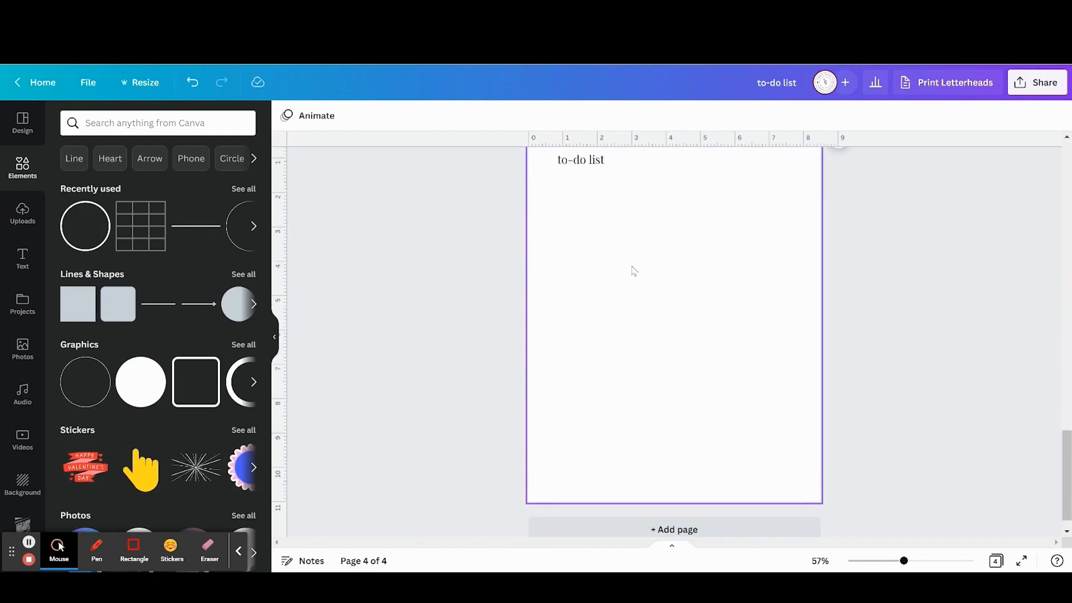
left_click(148, 229)
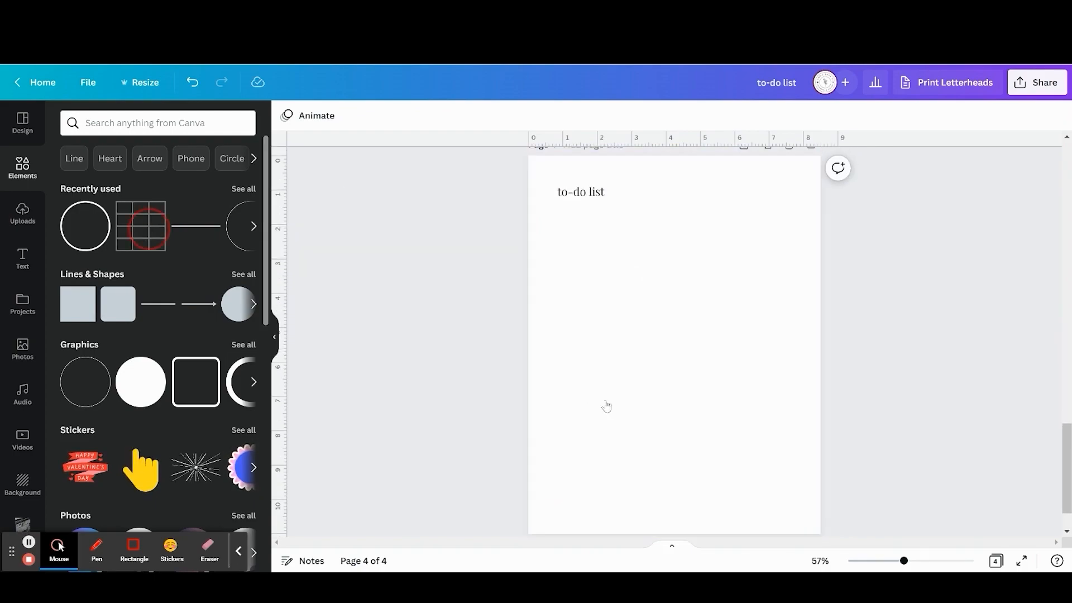
left_click_drag(680, 315, 652, 225)
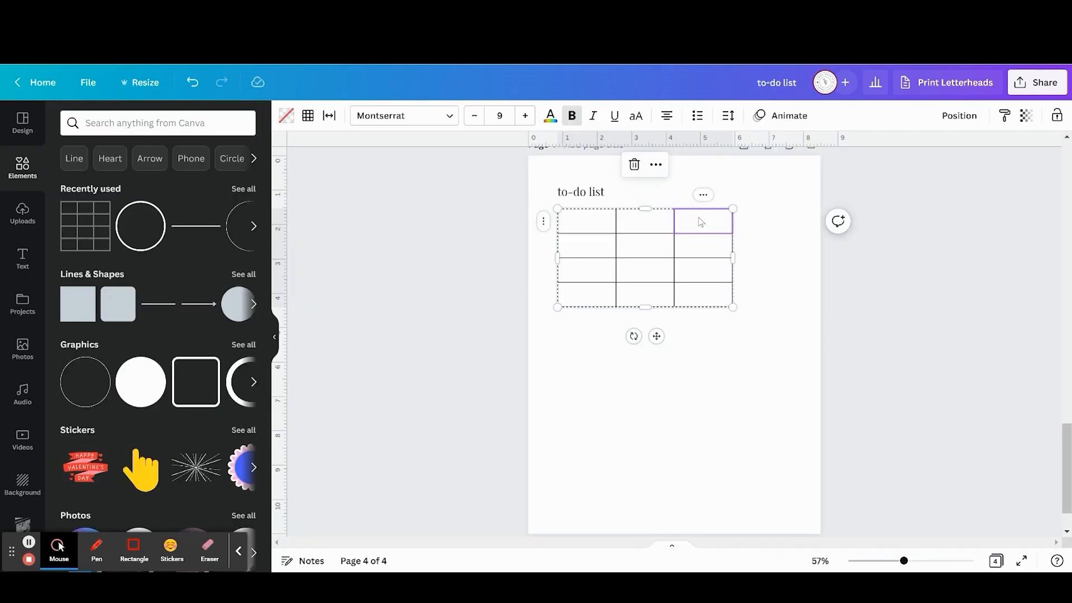
- Delete the table's third column and widen the table so its side margins match
right_click(701, 222)
left_click(754, 349)
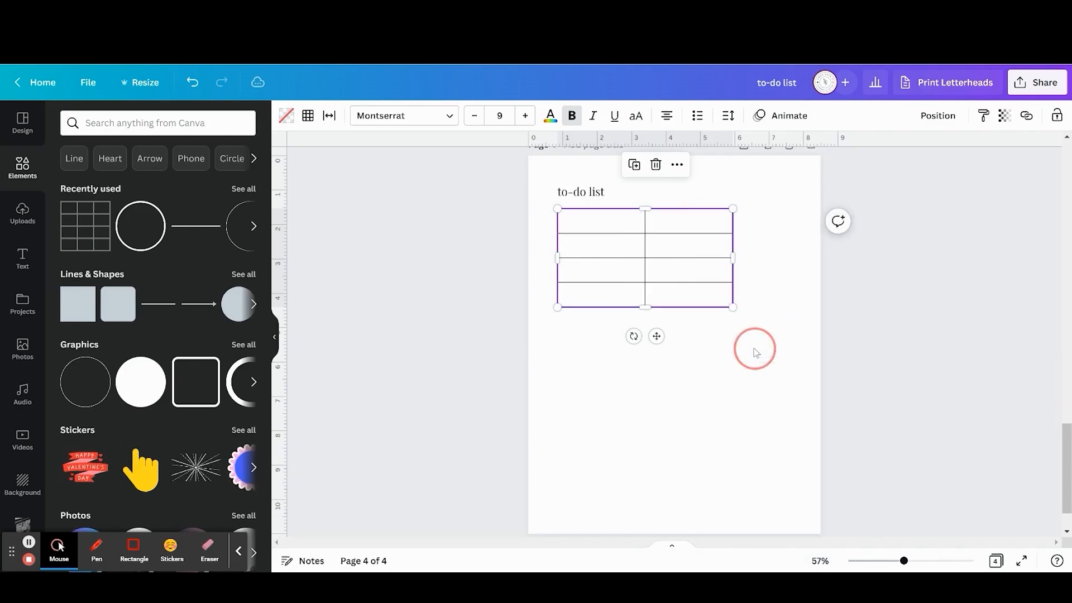
left_click_drag(735, 257, 793, 256)
- Thin the table's borders and set its cell spacing to 0
left_click(611, 221)
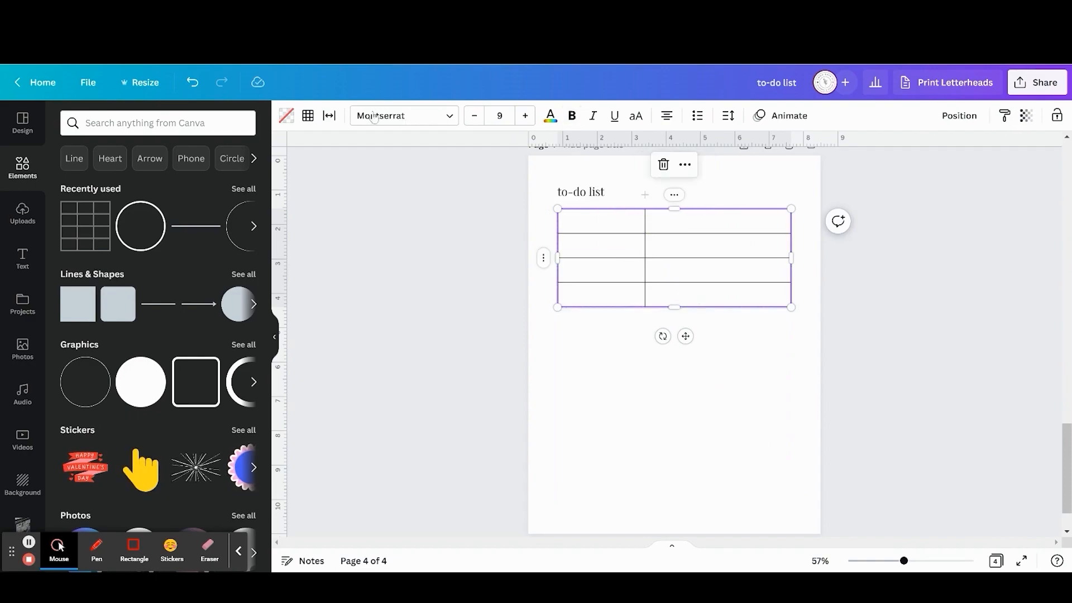
left_click(308, 115)
left_click(399, 176)
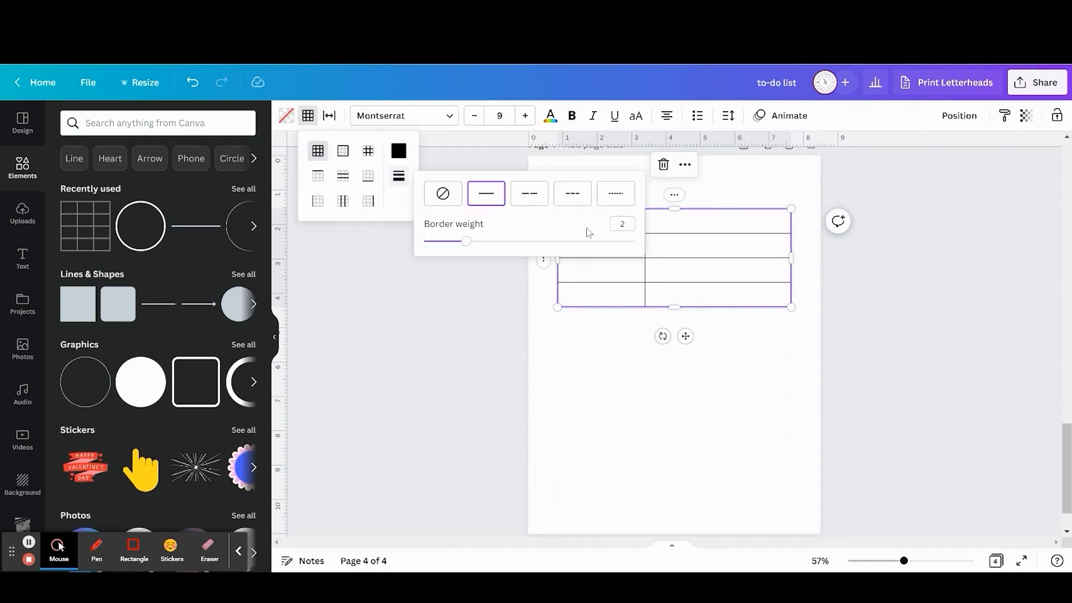
left_click(622, 224)
key("Return")
left_click(330, 116)
left_click_drag(395, 210, 338, 210)
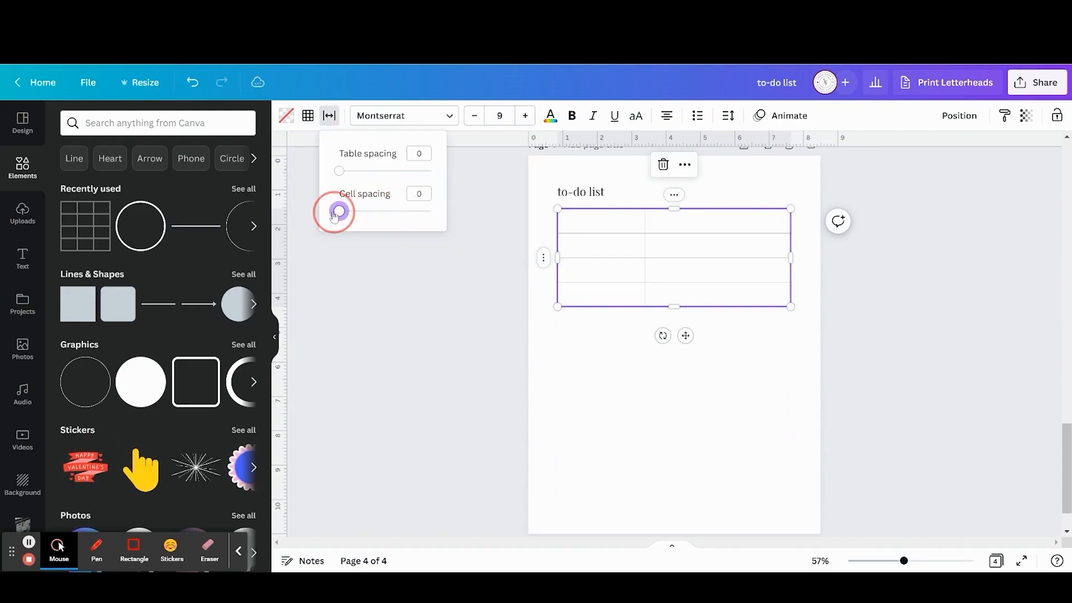
left_click(788, 388)
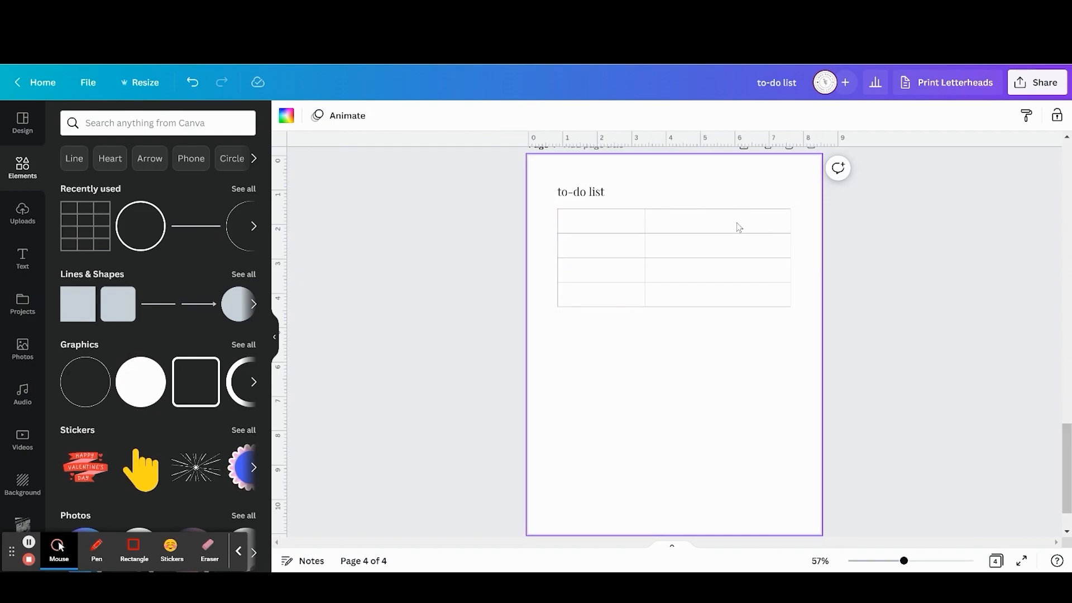
- Reduce the height of the table's rows and copy the four cells of its wider column
left_click_drag(737, 230, 676, 254)
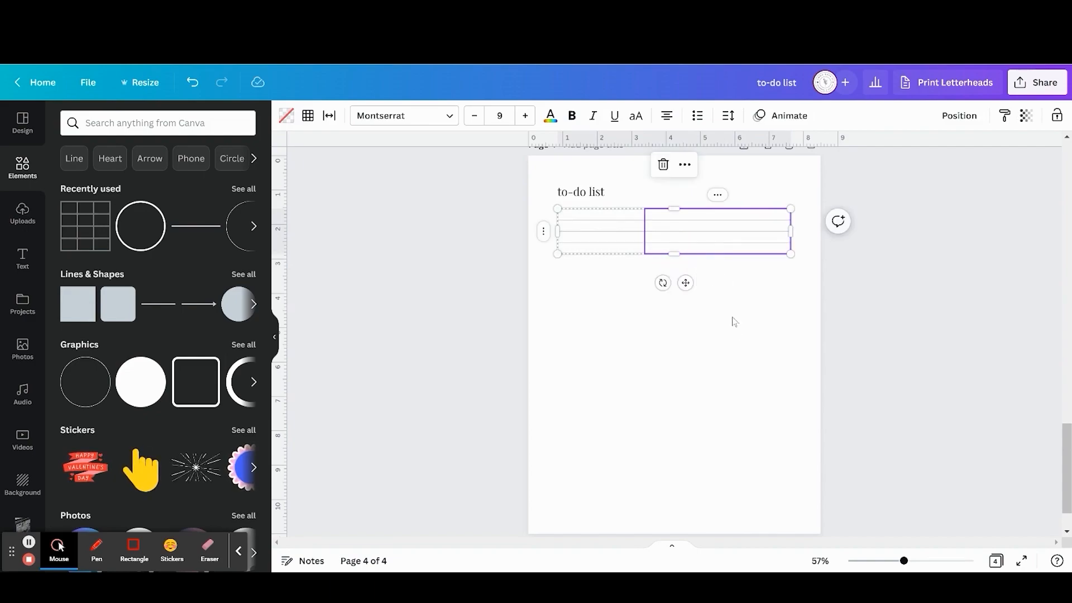
right_click(732, 253)
left_click(771, 266)
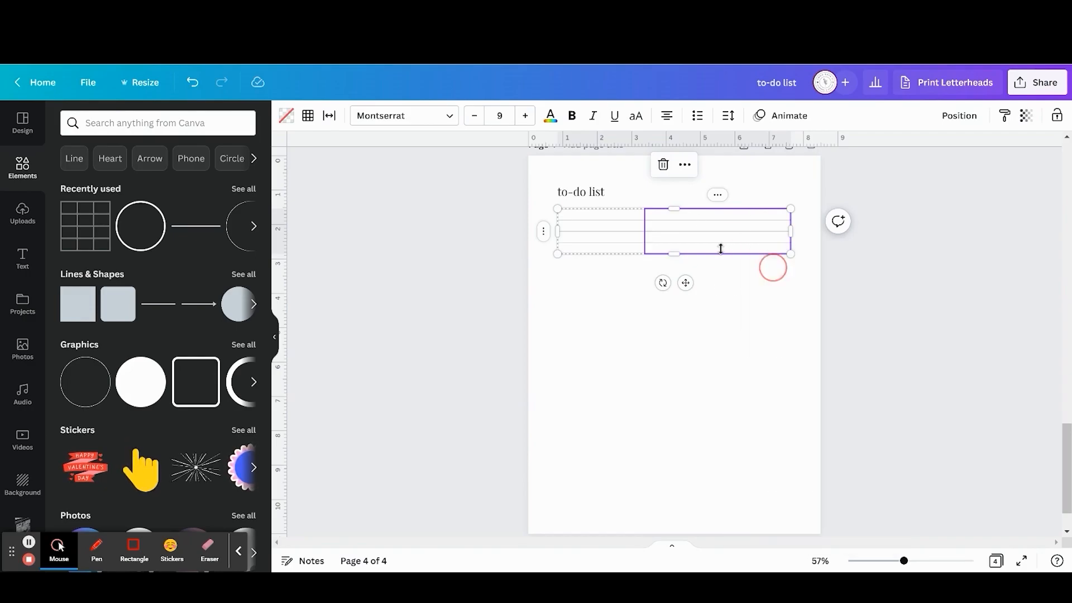
- Add a row below the fourth one and paste the copied cells there to extend the table to eight rows
left_click(714, 251)
right_click(711, 249)
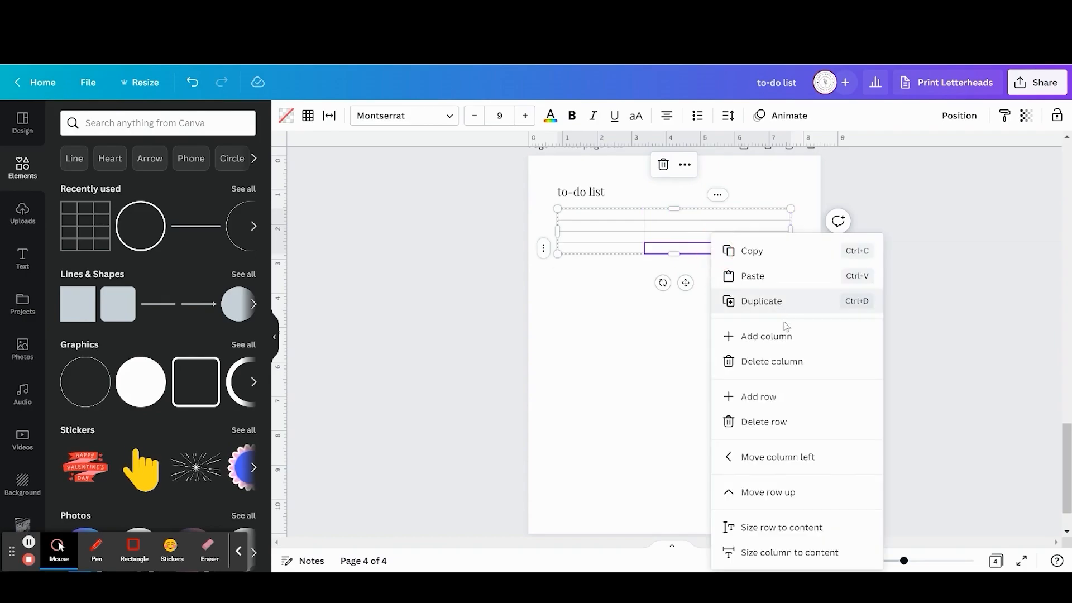
left_click(763, 396)
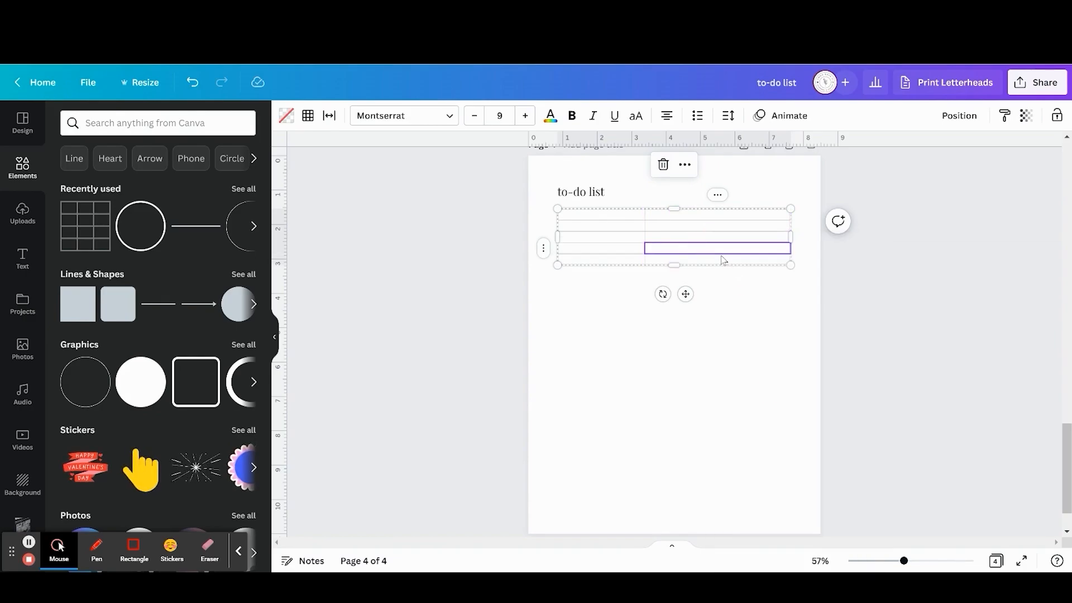
right_click(722, 260)
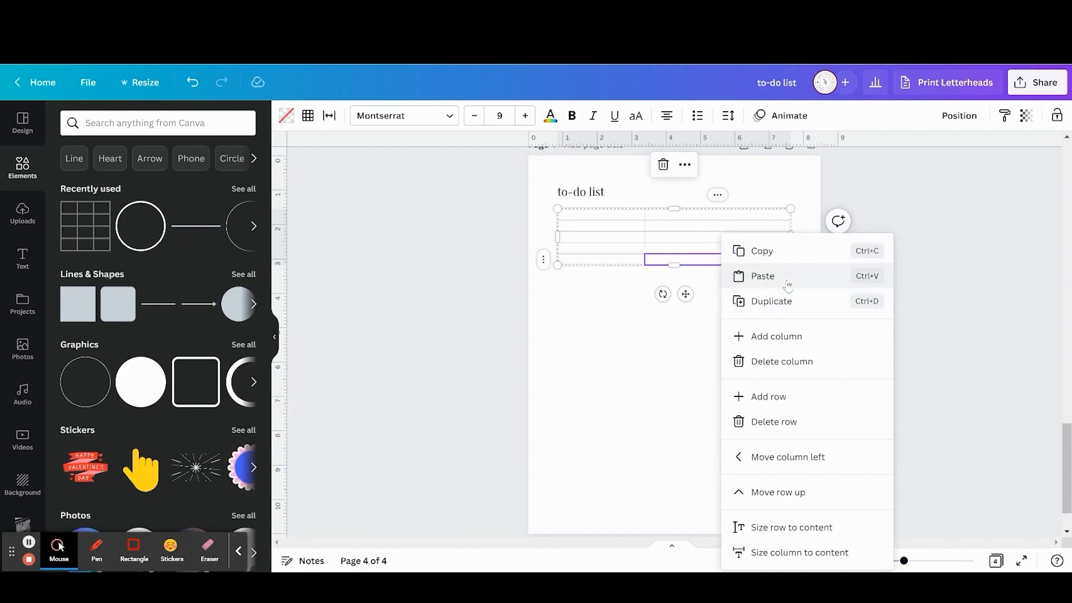
left_click(788, 282)
- Add a row below the eighth one and paste the copied cells there to extend the table to twelve rows
left_click(747, 295)
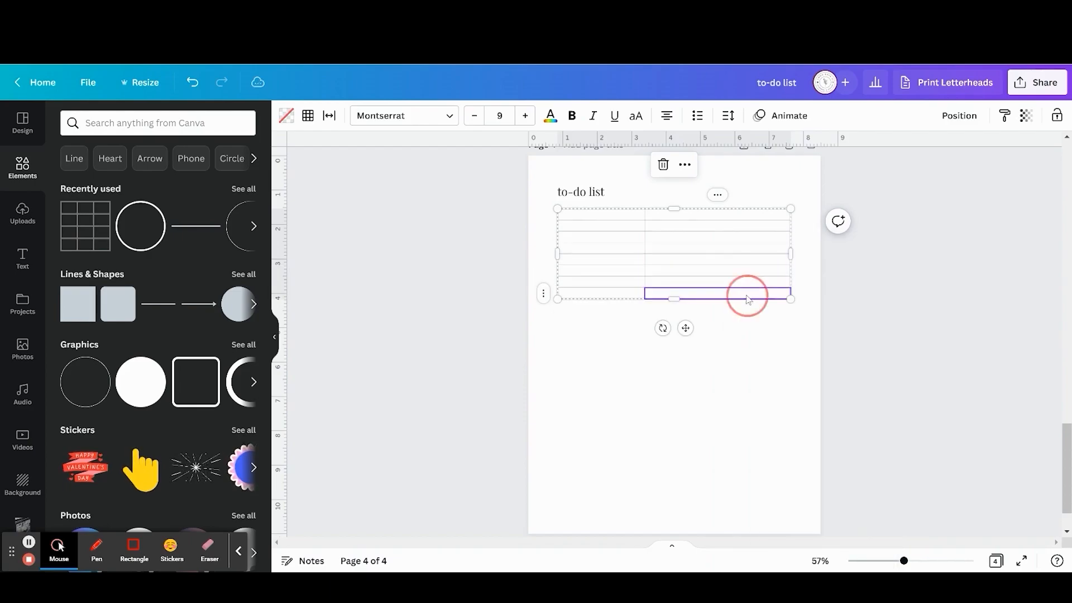
right_click(747, 300)
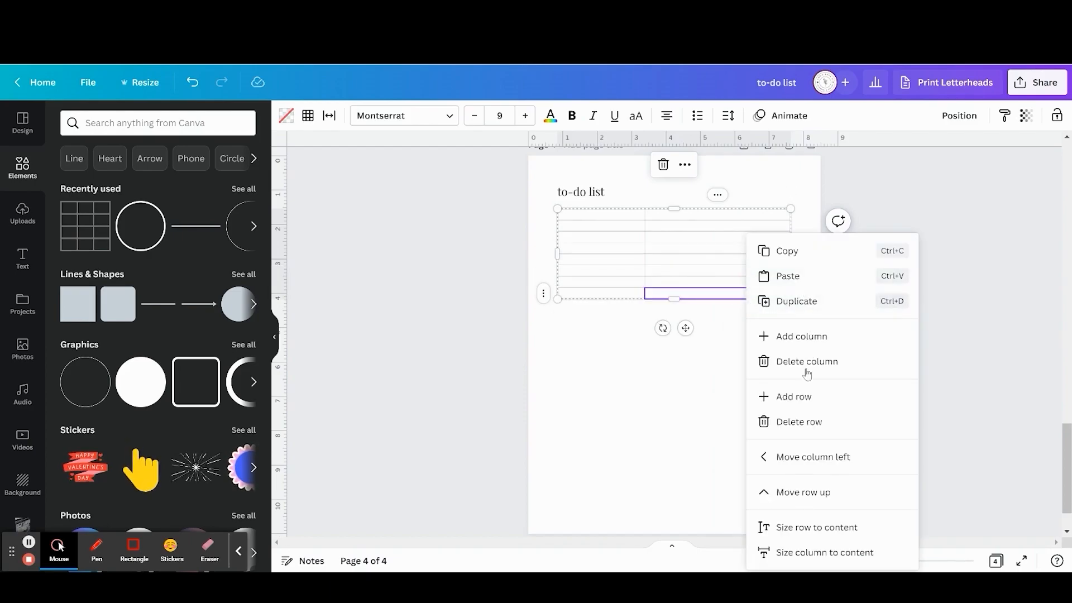
left_click(802, 397)
right_click(726, 306)
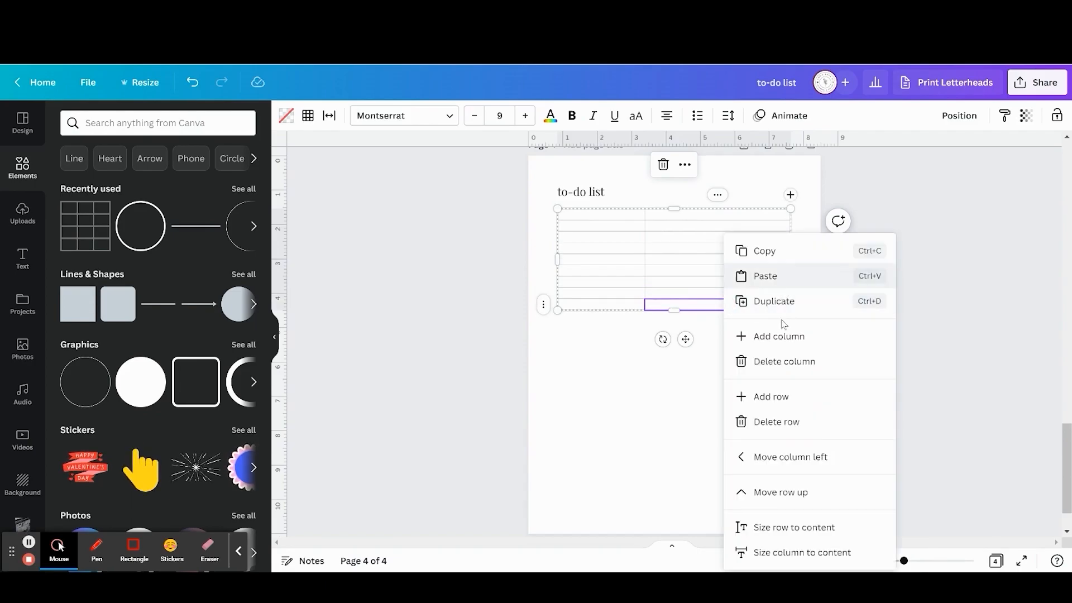
left_click(765, 276)
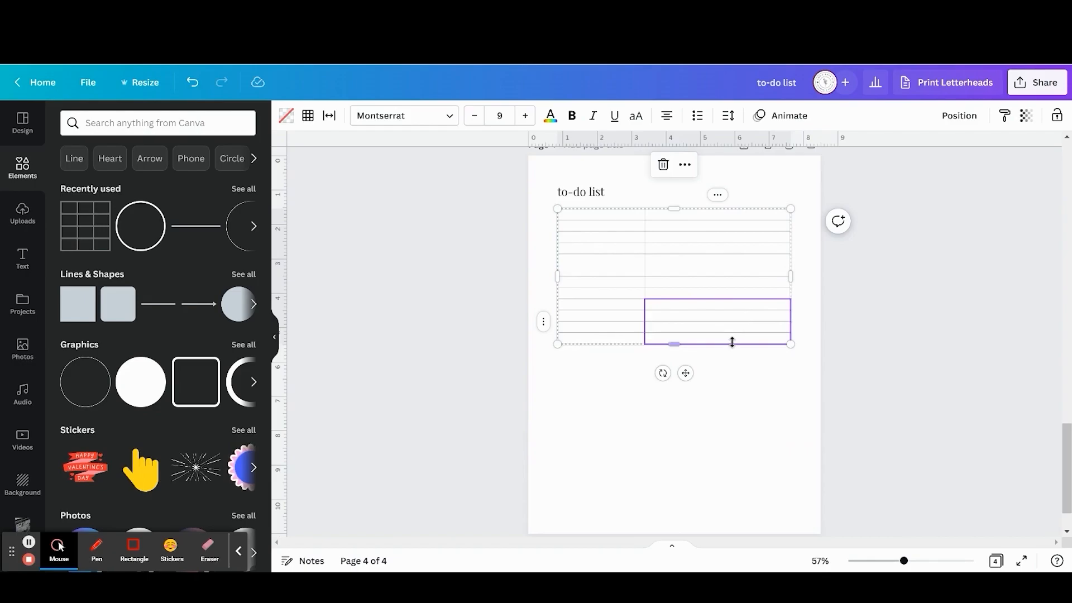
- Add a row below the twelfth one and paste the copied cells there to extend the table to sixteen rows
left_click(732, 338)
right_click(735, 337)
left_click(784, 397)
left_click(733, 349)
right_click(732, 349)
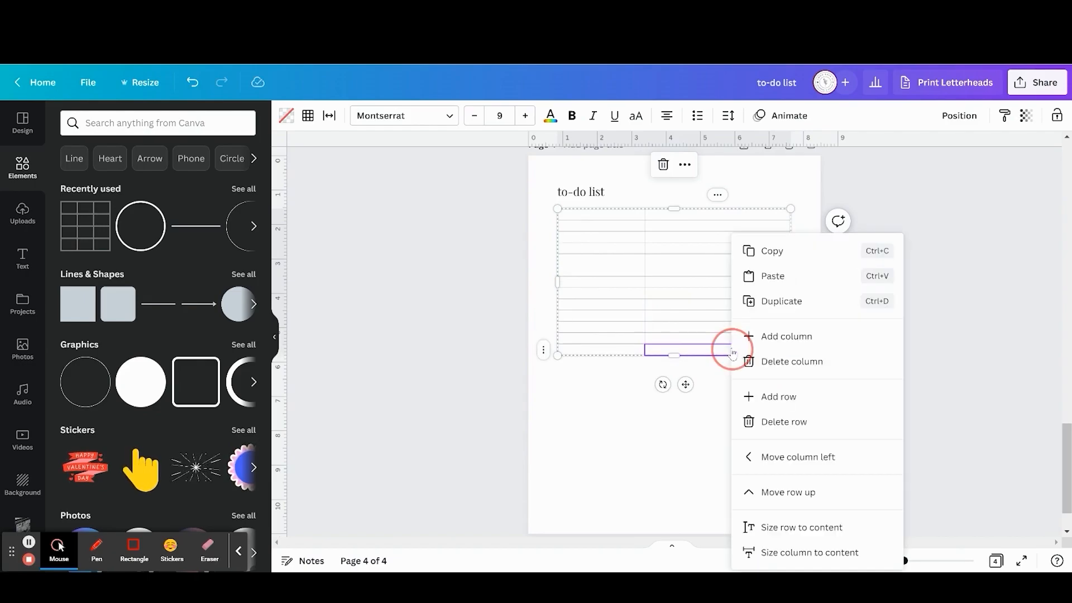
left_click(796, 276)
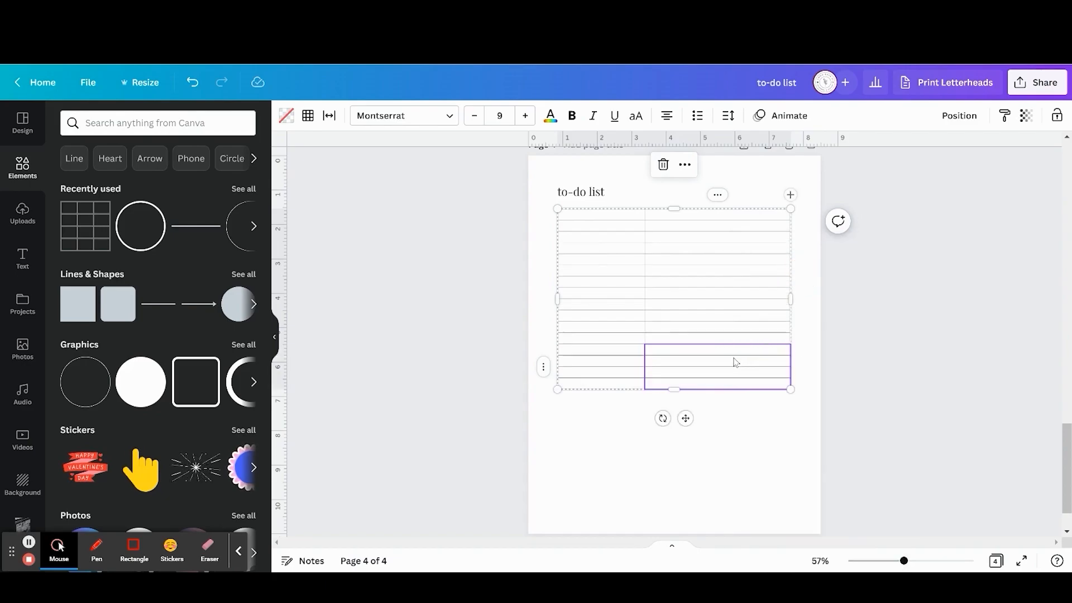
- Add a row below the sixteenth one and paste the copied cells there to extend the table to twenty rows
left_click(731, 385)
right_click(731, 385)
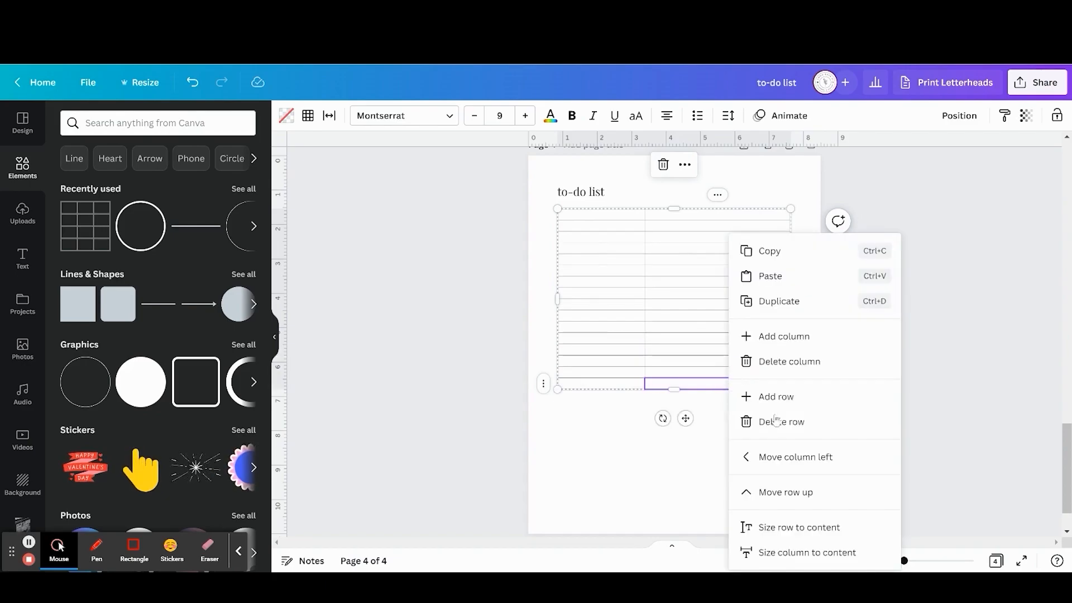
left_click(791, 398)
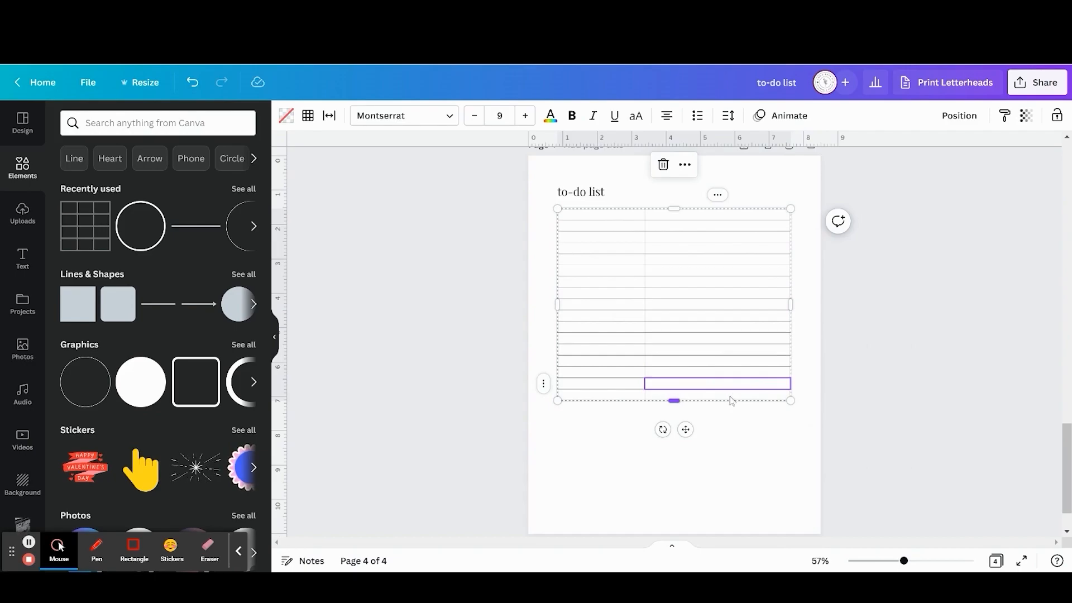
right_click(730, 398)
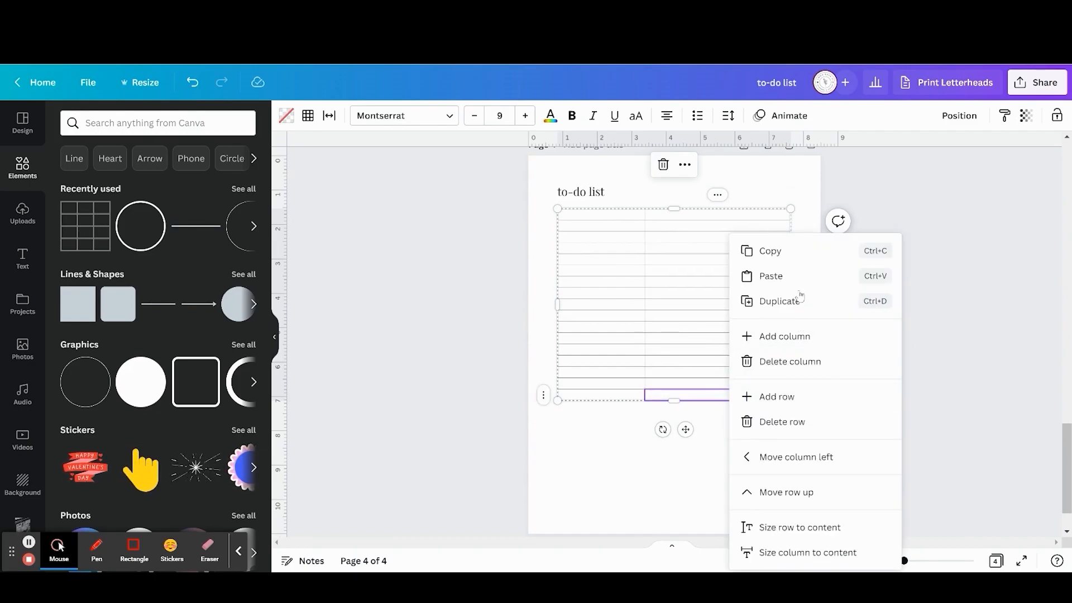
left_click(796, 281)
- Add a row below the twentieth one and paste the copied cells there to extend the table to twenty-four rows
right_click(724, 429)
left_click(800, 392)
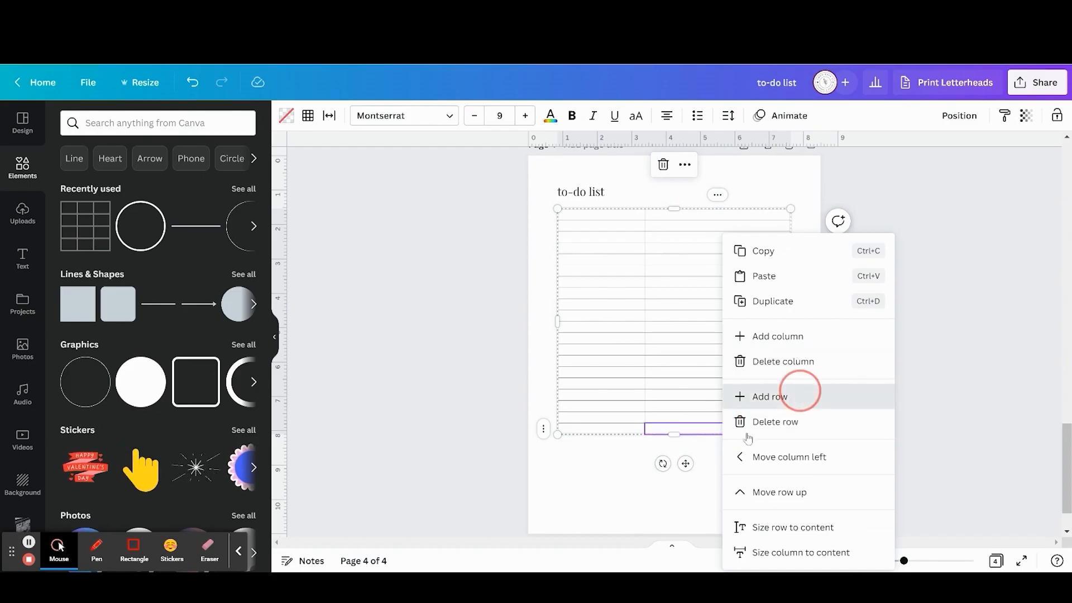
right_click(727, 440)
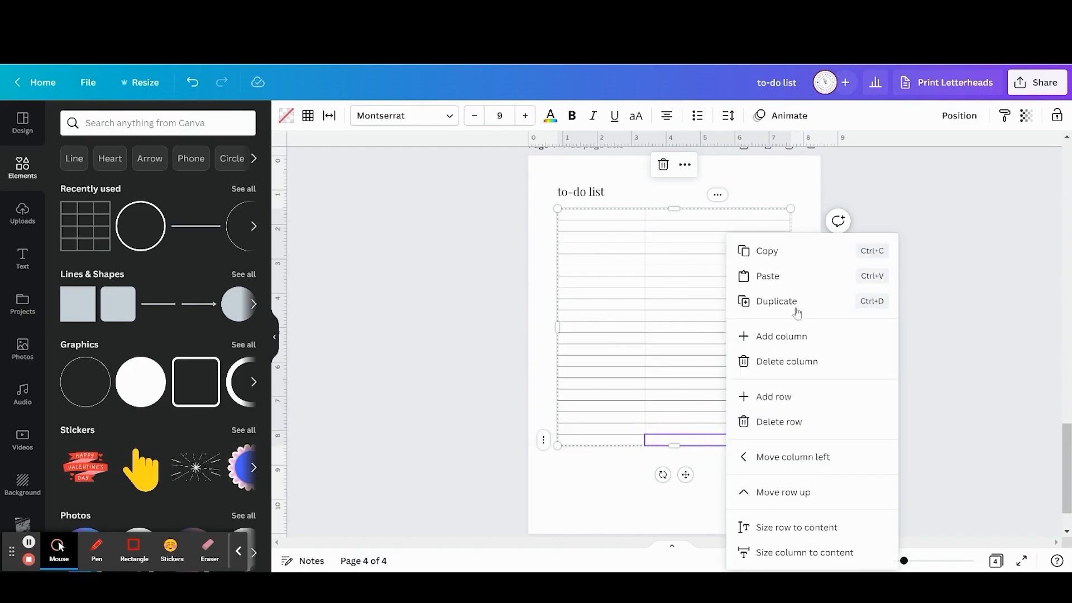
left_click(792, 279)
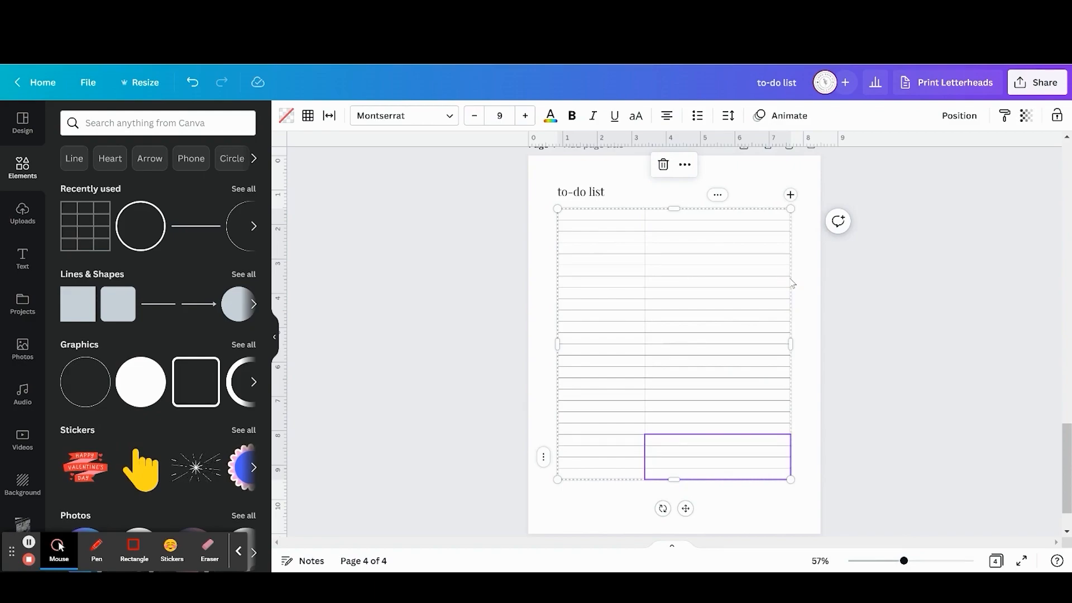
- Count the table's rows by going through the wider column cell by cell from the first row to the last
left_click(756, 219)
left_click(755, 237)
left_click(755, 247)
left_click(754, 260)
left_click(753, 272)
left_click(754, 283)
left_click(755, 295)
left_click(758, 306)
left_click(762, 317)
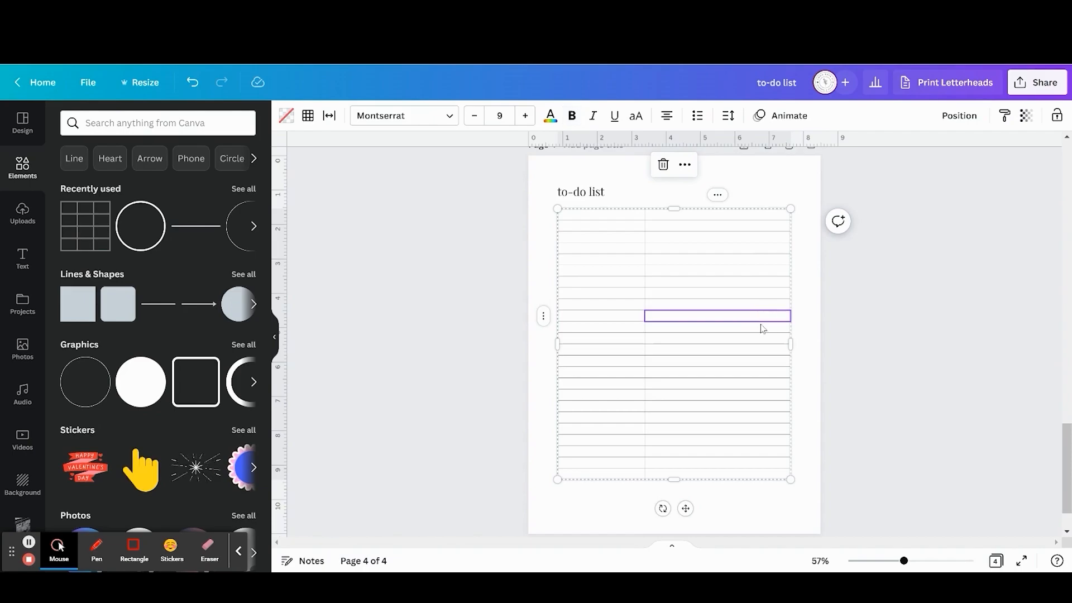
left_click(763, 329)
left_click(766, 341)
left_click(768, 351)
left_click(769, 363)
left_click(771, 375)
left_click(768, 384)
left_click(771, 397)
left_click(771, 408)
left_click(774, 419)
left_click(775, 432)
left_click(775, 441)
left_click(780, 453)
left_click(779, 464)
left_click(781, 475)
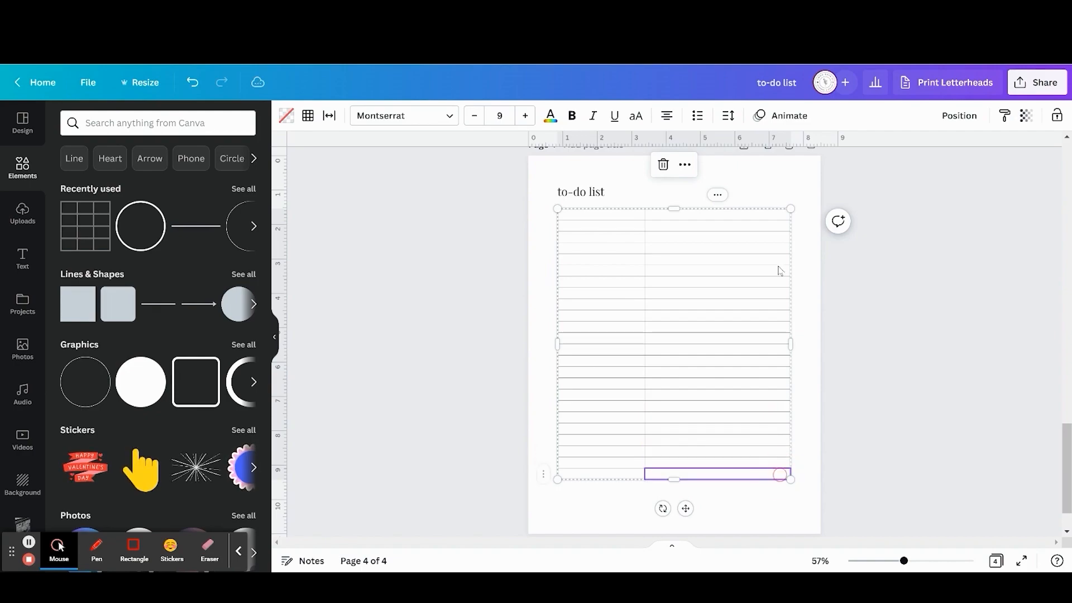
- Select all cells of the wider column and stretch the table downward to about the 10-inch mark on the ruler
left_click(767, 217)
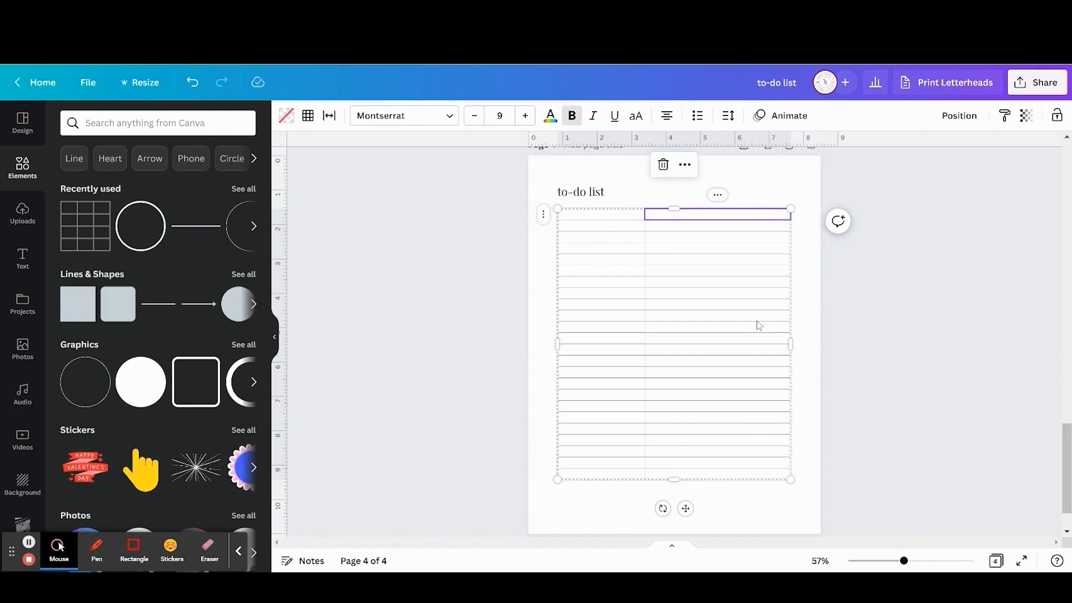
left_click(729, 476, "shift")
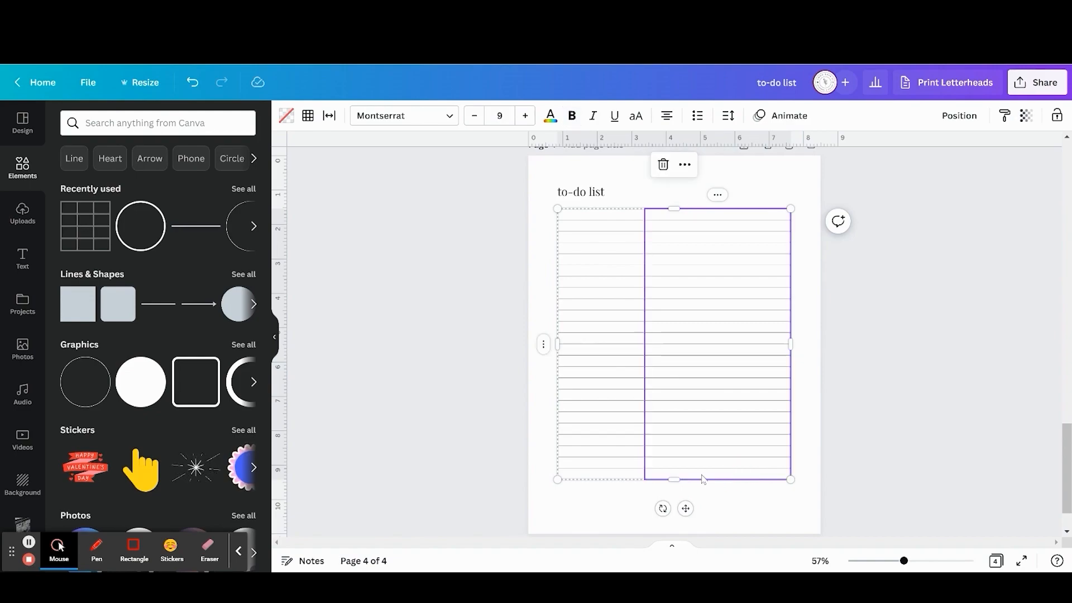
left_click_drag(675, 479, 677, 506)
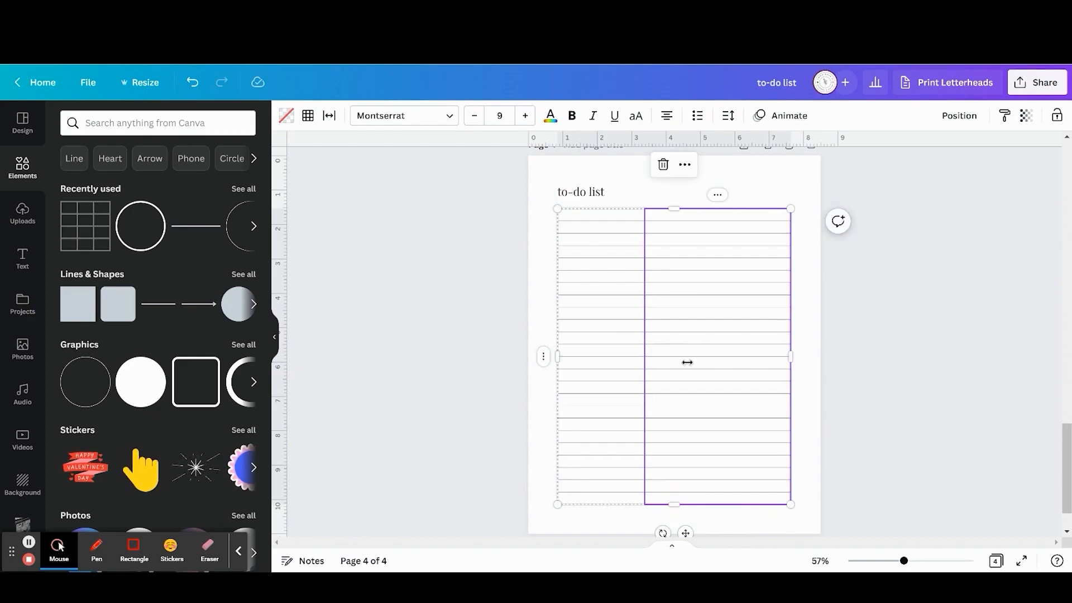
left_click(526, 246)
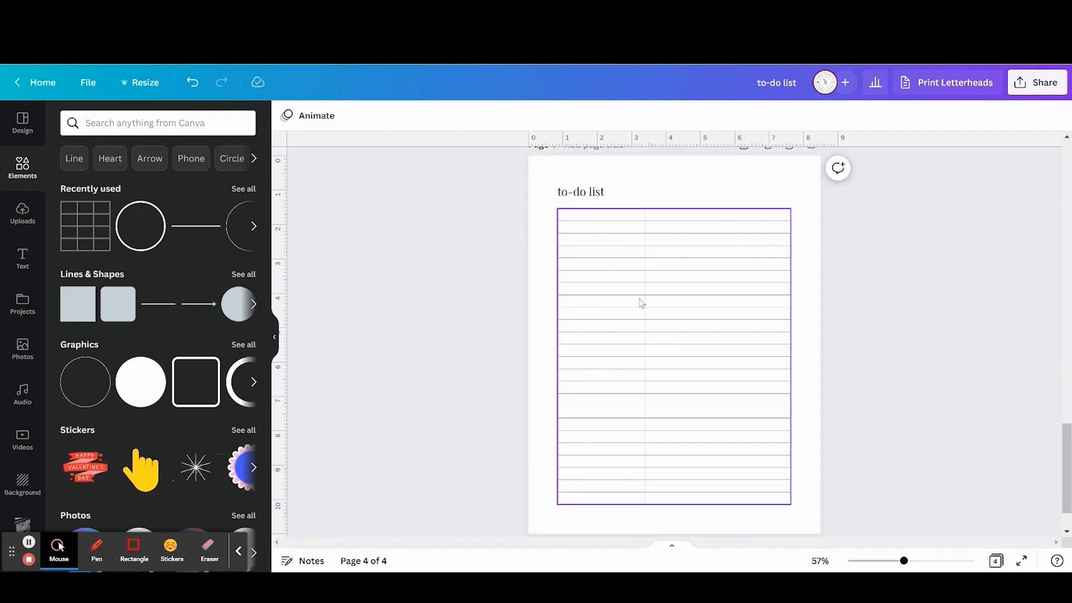
- Copy the whole lined table from page 4 and paste it under the to-do list title on page 3
left_click(628, 218)
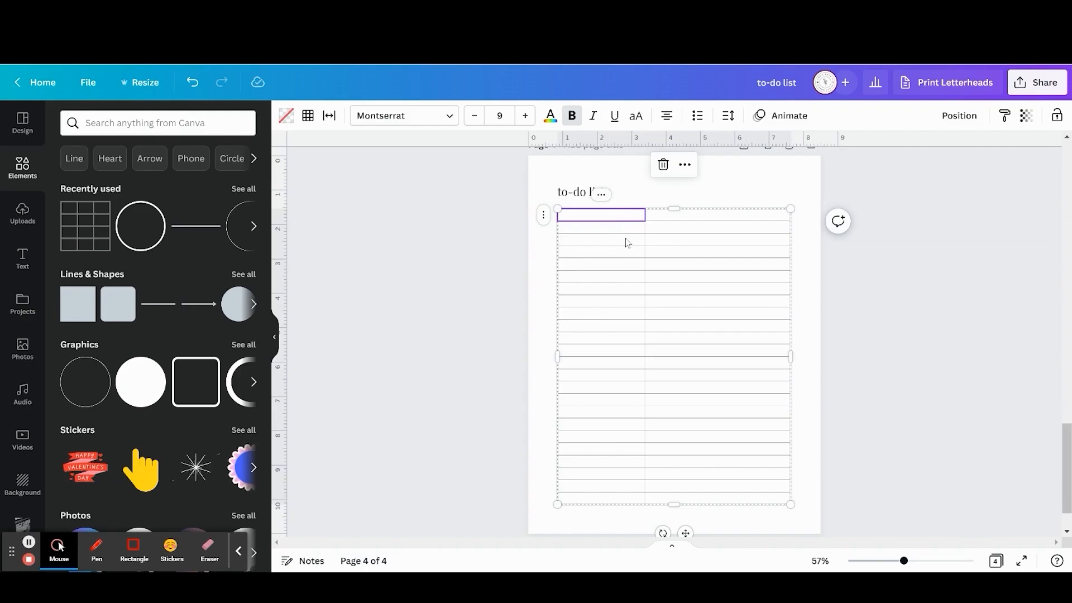
left_click(514, 244)
left_click_drag(543, 213, 801, 511)
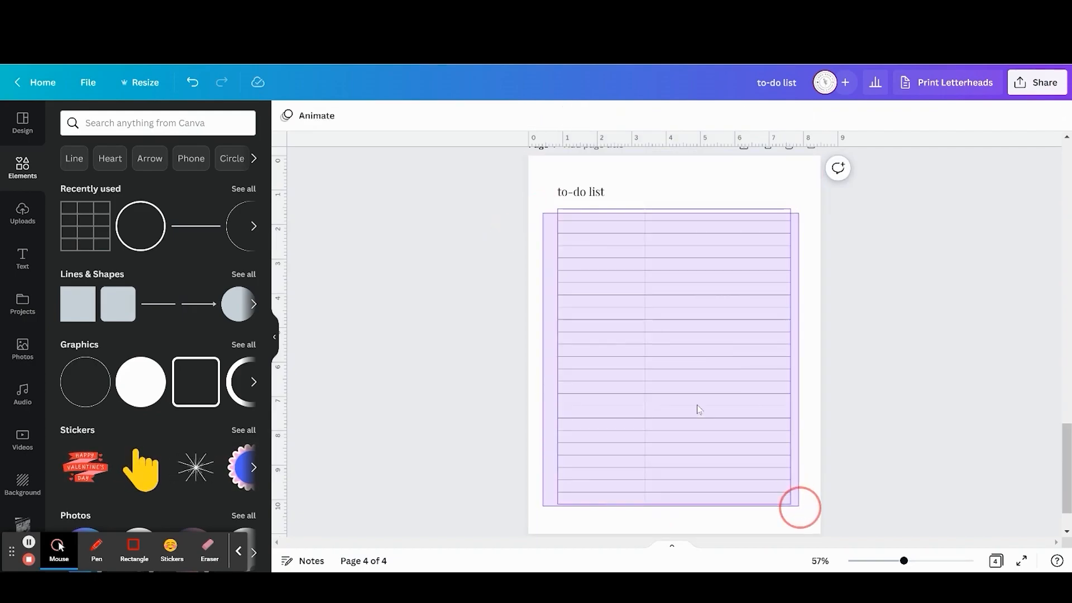
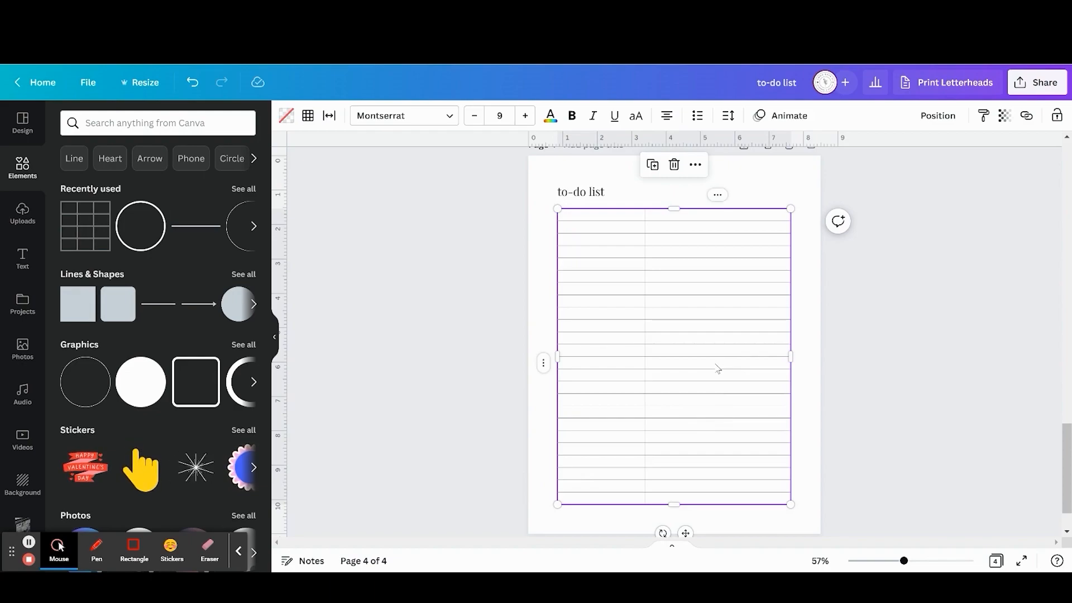
left_click(504, 273)
scroll(501, 275, "up", 8)
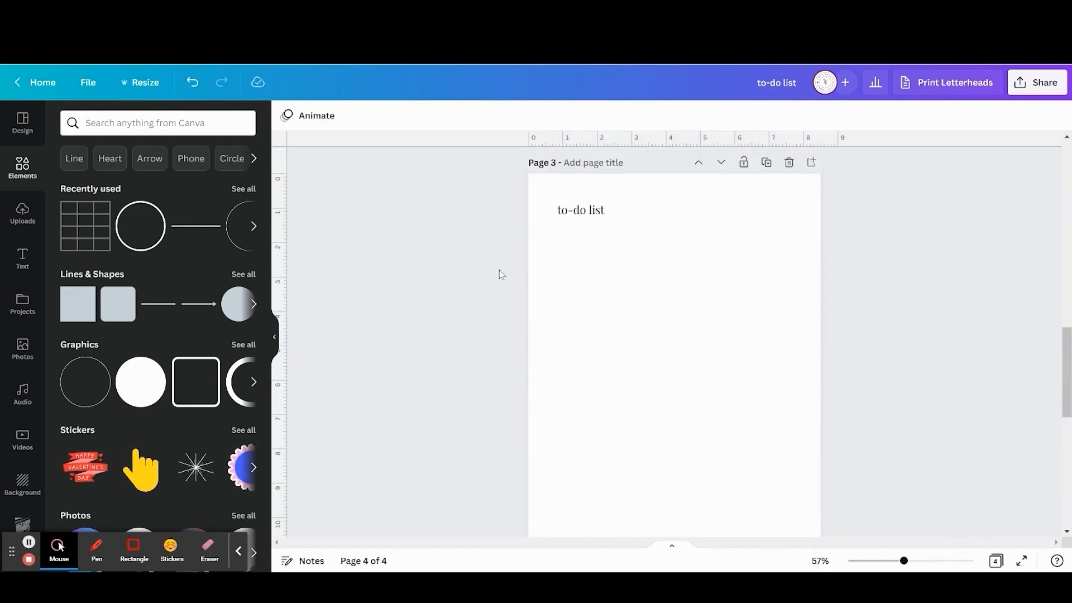
scroll(500, 274, "down", 2)
left_click(678, 251)
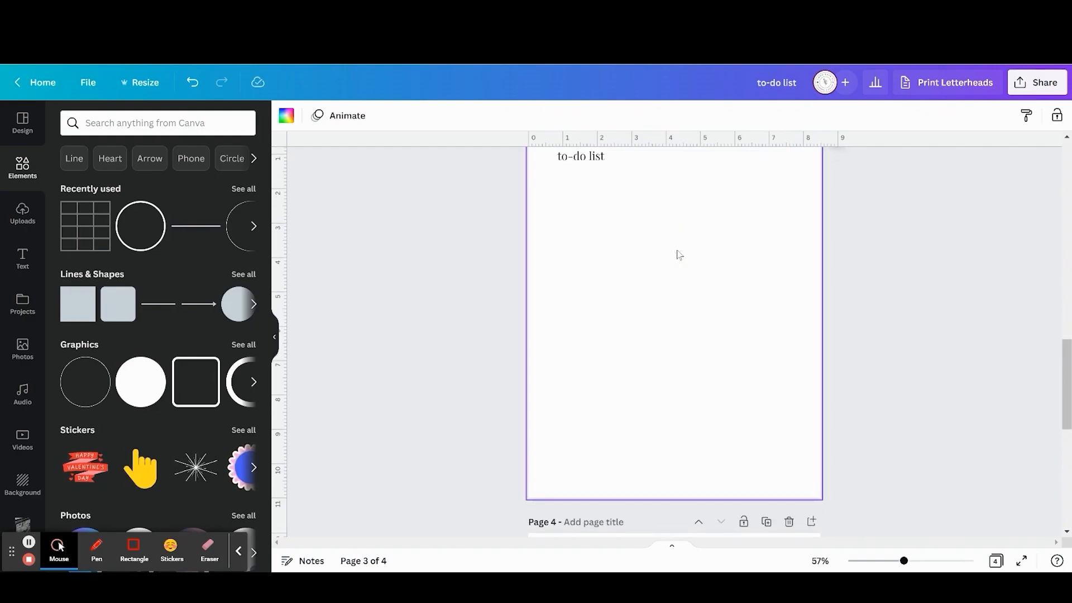
key("ctrl+v")
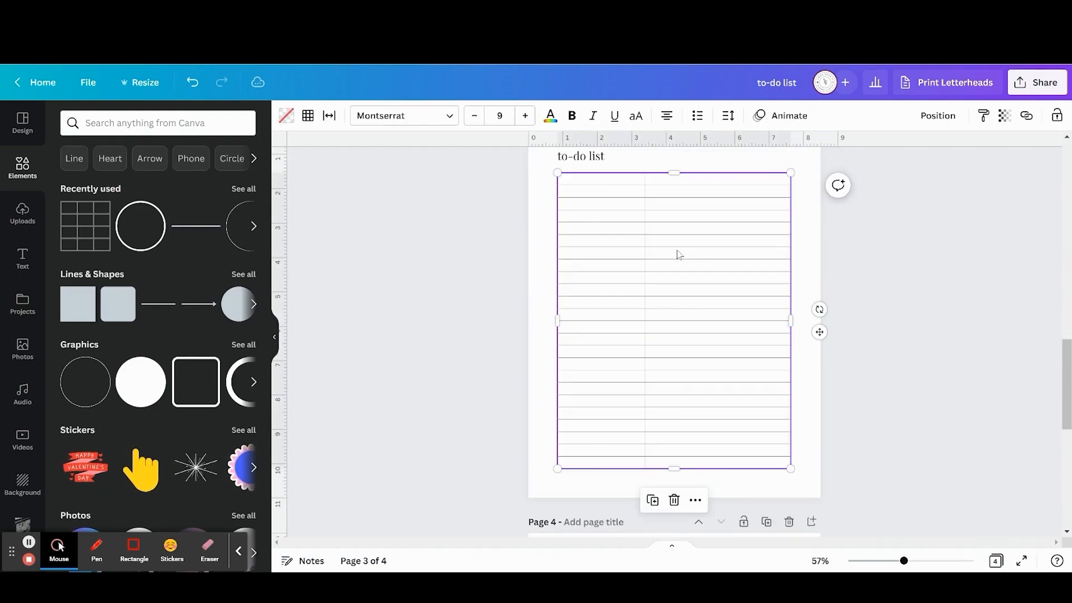
left_click(490, 292)
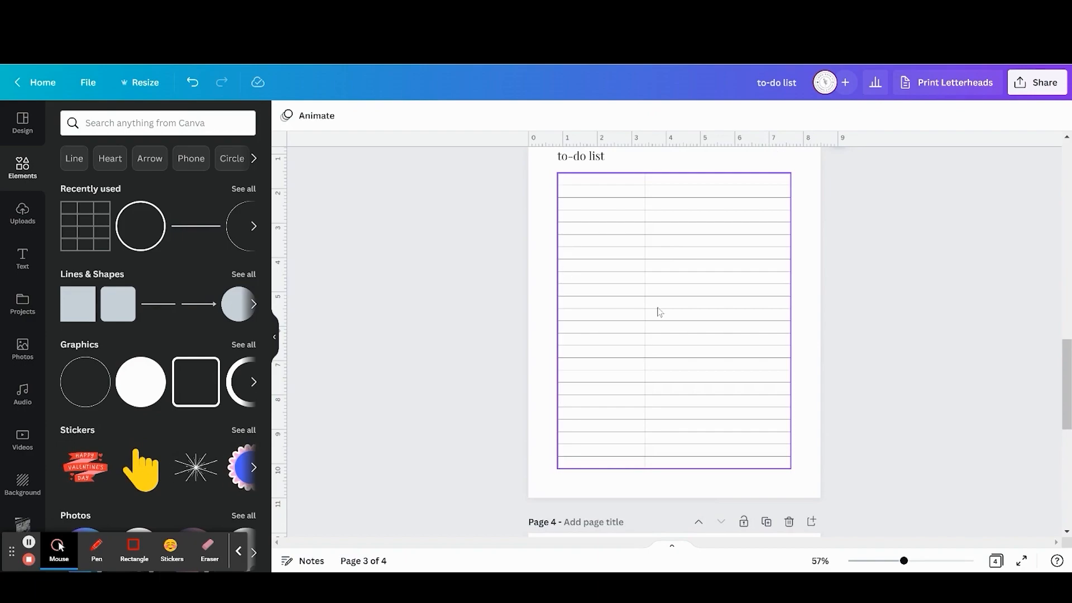
- In the narrow column of page 4's table, merge the cells of rows 1–3 and those of rows 4–6
scroll(679, 362, "down", 5)
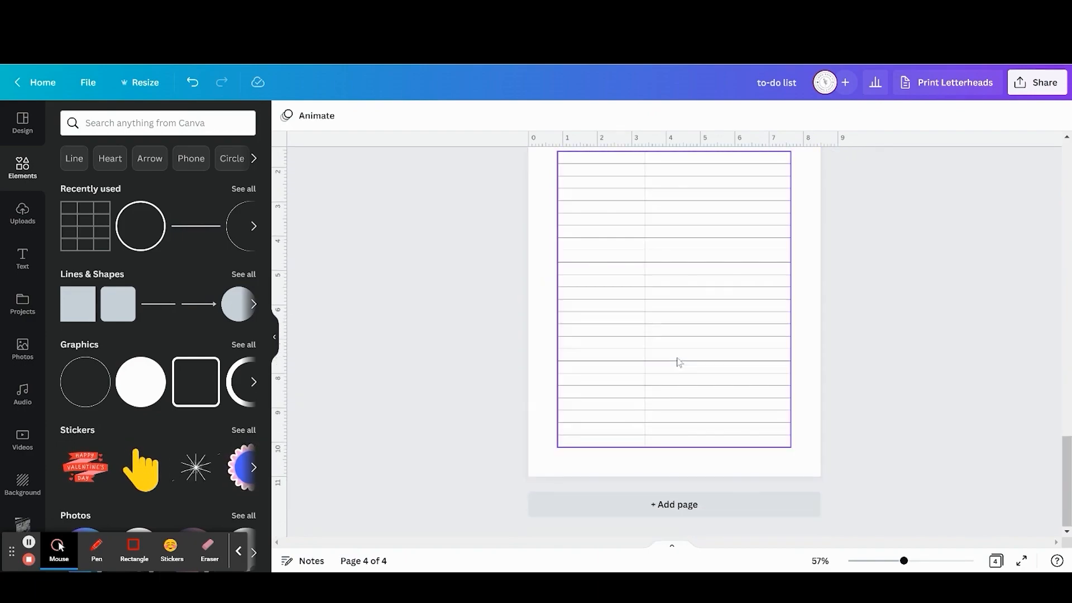
scroll(679, 362, "up", 1)
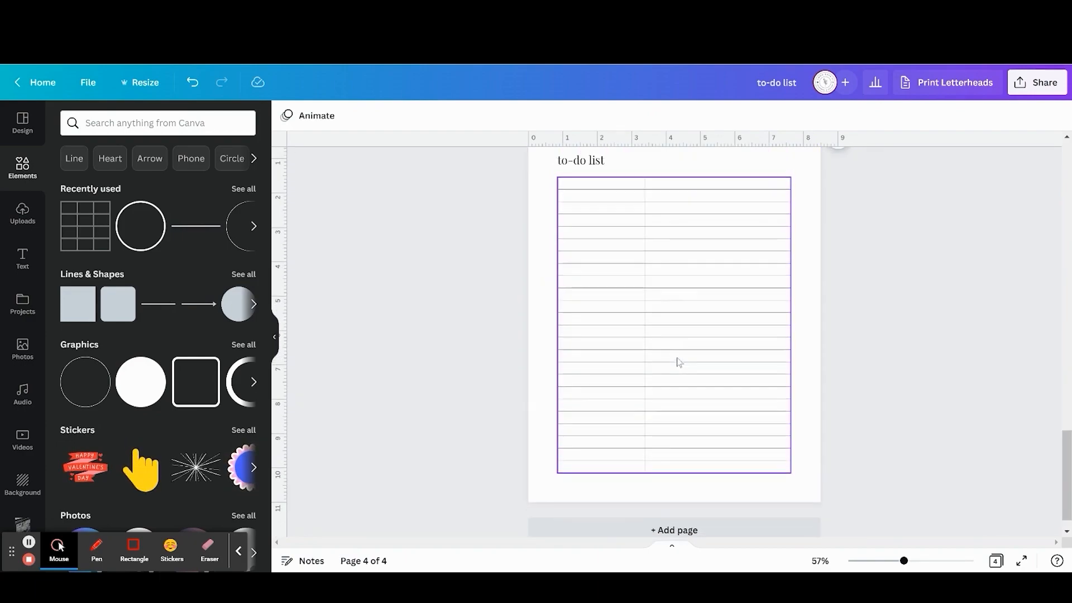
left_click(627, 190)
left_click(622, 211, "shift")
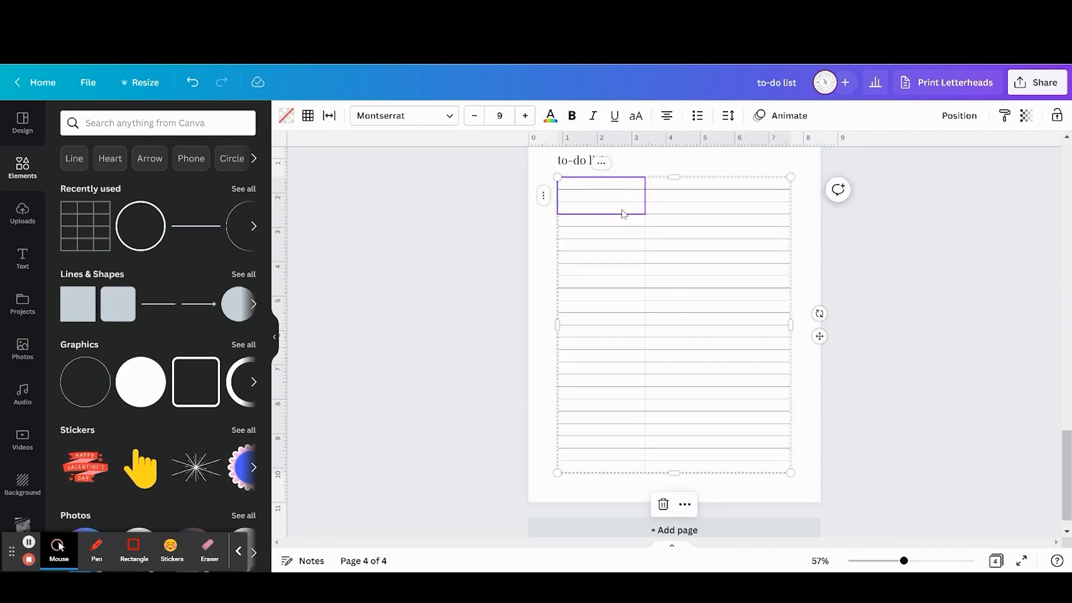
right_click(618, 212)
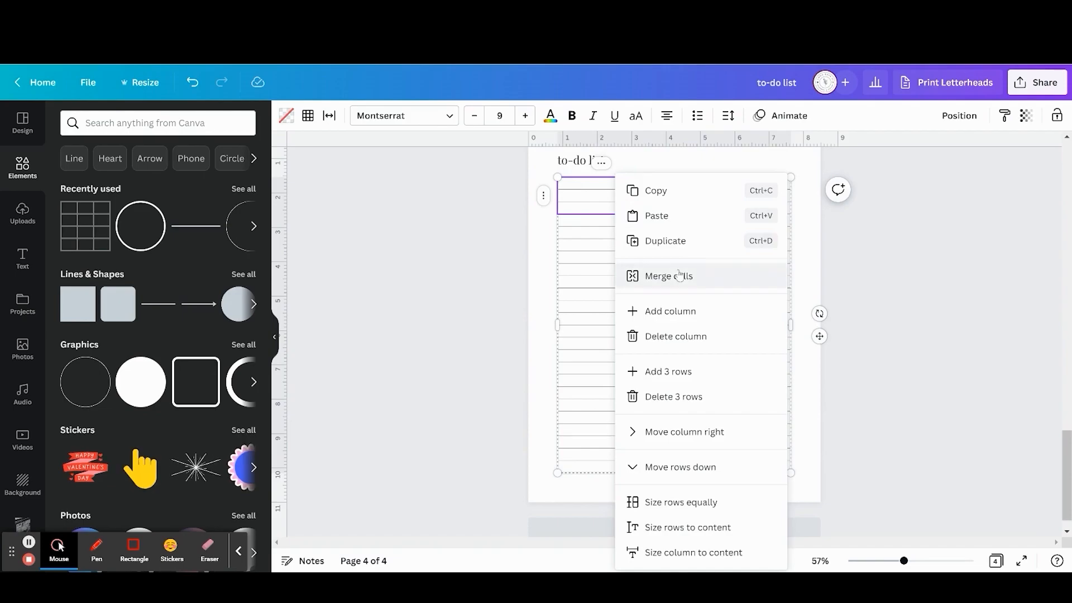
left_click(679, 274)
left_click(608, 224)
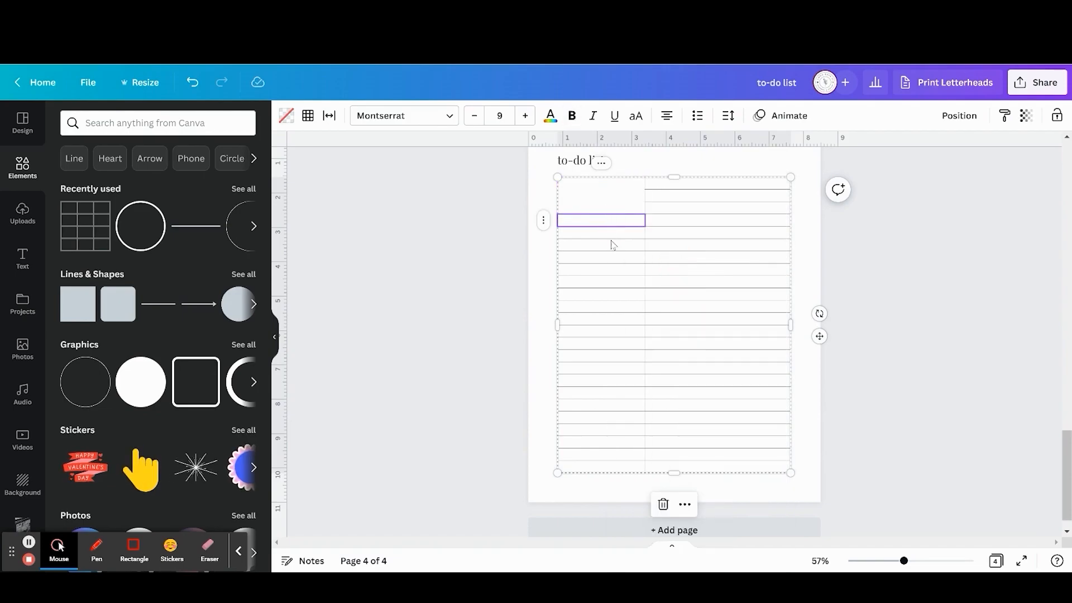
left_click(612, 245, "shift")
right_click(612, 246)
left_click(662, 275)
- Merge the narrow column's cells in rows 7–9 and in rows 10–12 of page 4's table
left_click(602, 258)
left_click(606, 285, "shift")
right_click(605, 285)
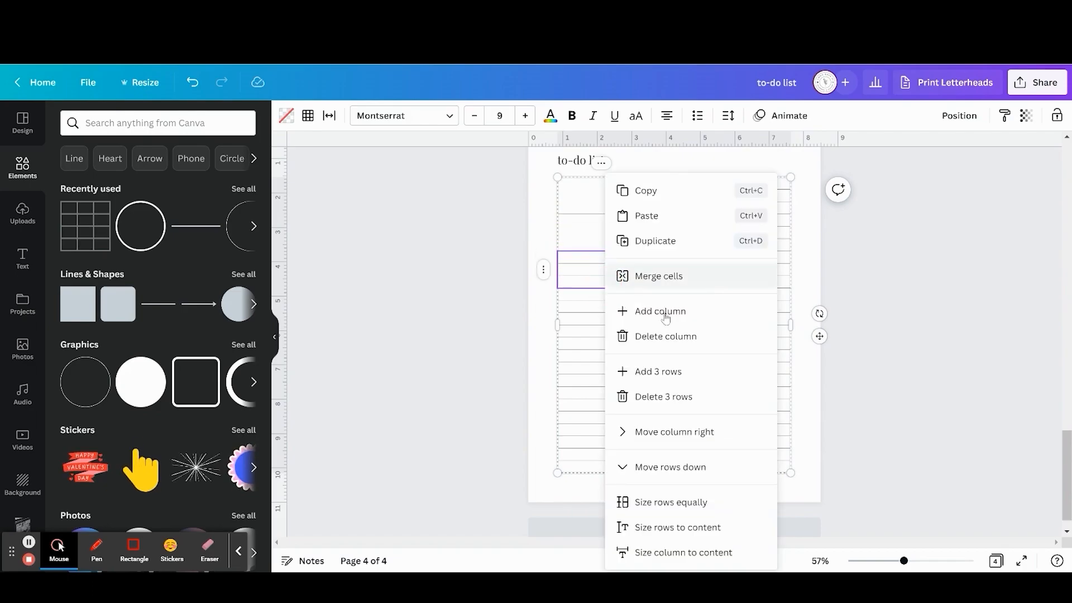
left_click(670, 279)
left_click(597, 298)
left_click(606, 319, "shift")
right_click(606, 322)
left_click(676, 279)
- Merge the narrow column's cells in rows 13–15 and in rows 16–18 of page 4's table
left_click(595, 333)
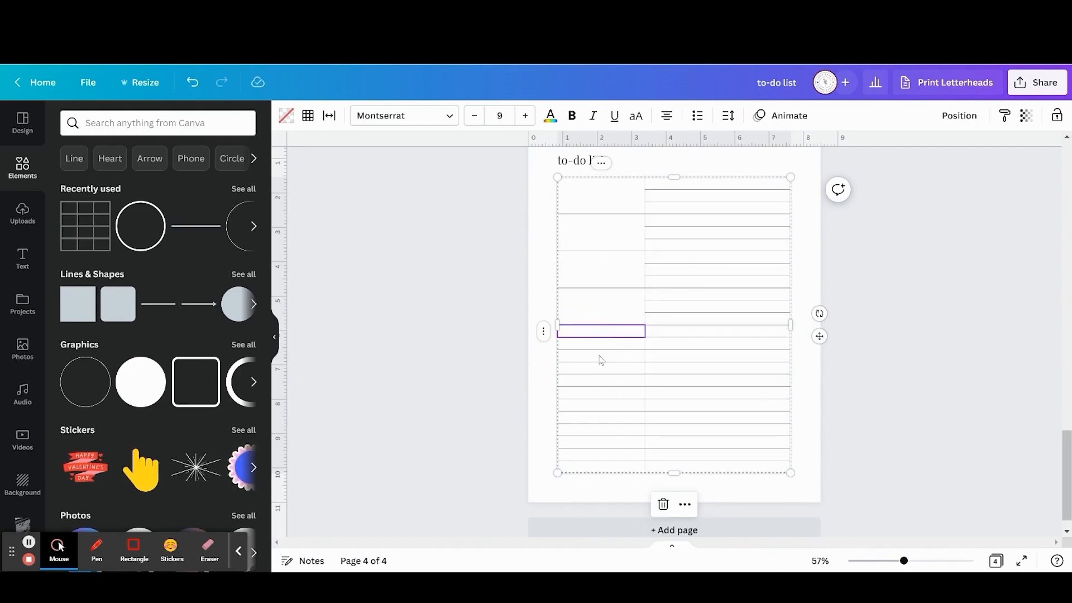
left_click(601, 361, "shift")
right_click(600, 361)
left_click(668, 284)
left_click(617, 370)
left_click(623, 397, "shift")
right_click(622, 395)
left_click(692, 275)
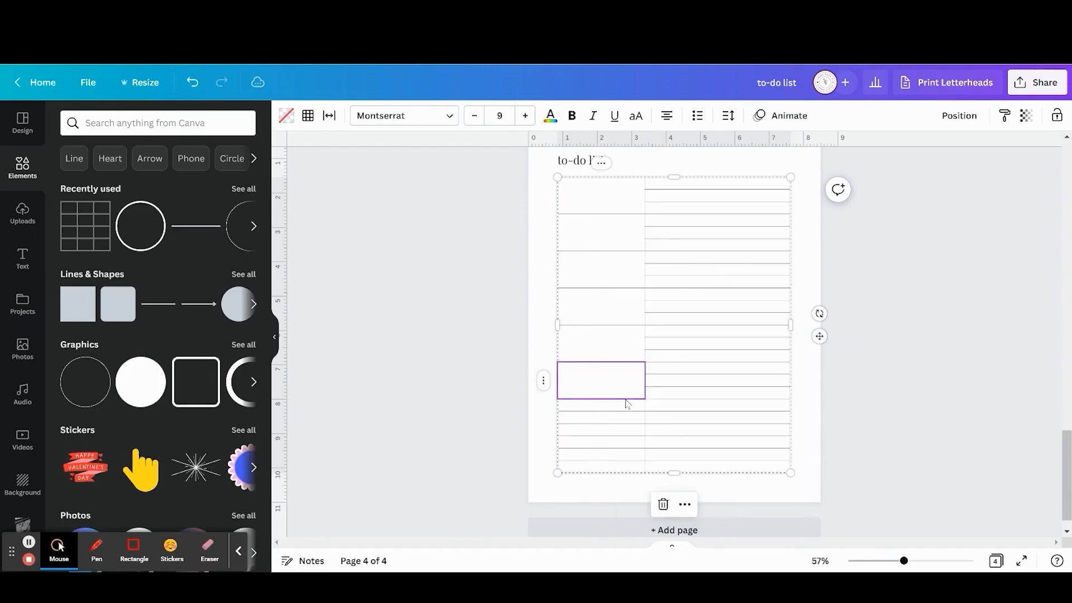
- Merge the narrow column's cells in rows 19–21 and in rows 22–24 of page 4's table, then deselect it
left_click(625, 404)
left_click(629, 435, "shift")
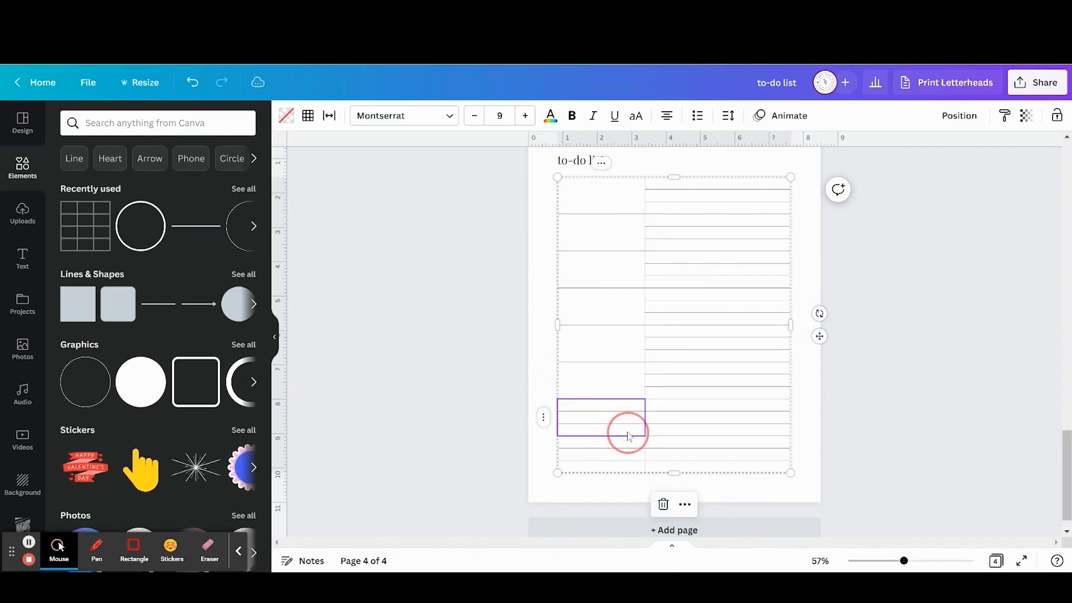
right_click(629, 434)
left_click(692, 276)
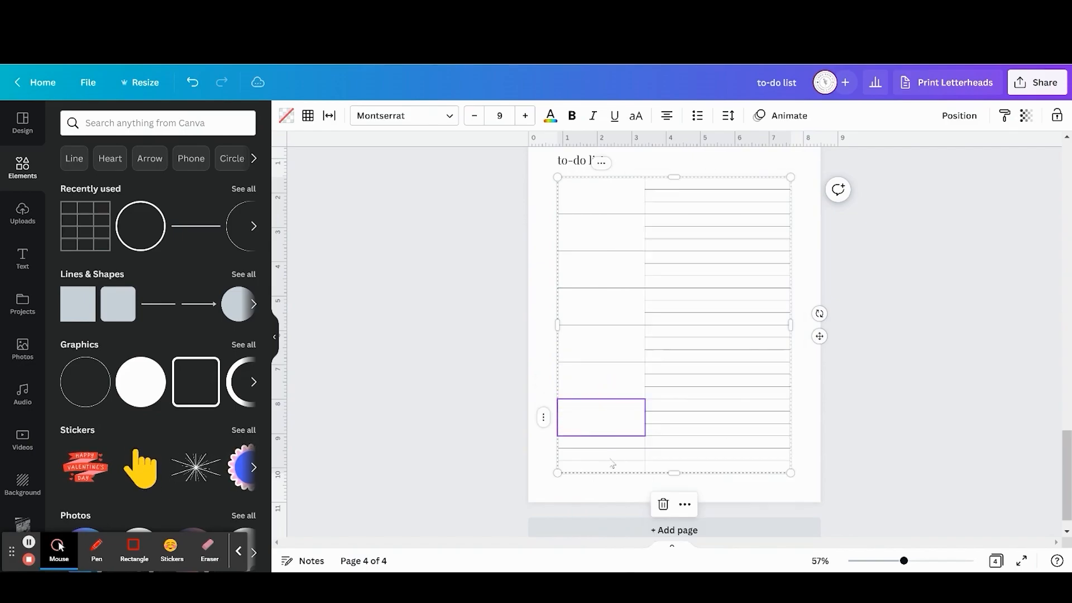
left_click(608, 444)
left_click(613, 468, "shift")
right_click(612, 467)
left_click(693, 313)
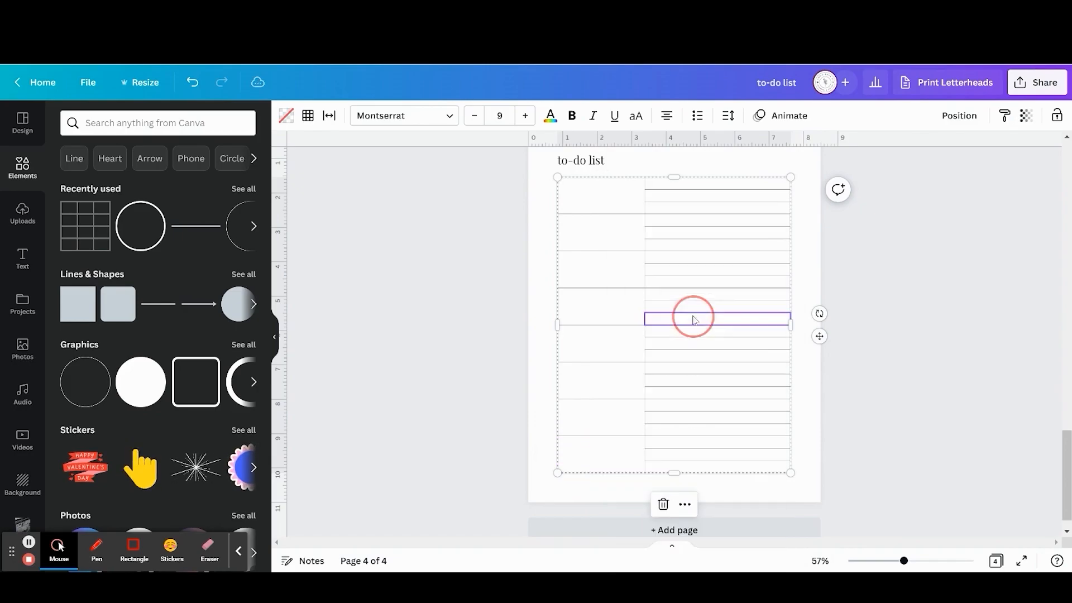
left_click(810, 246)
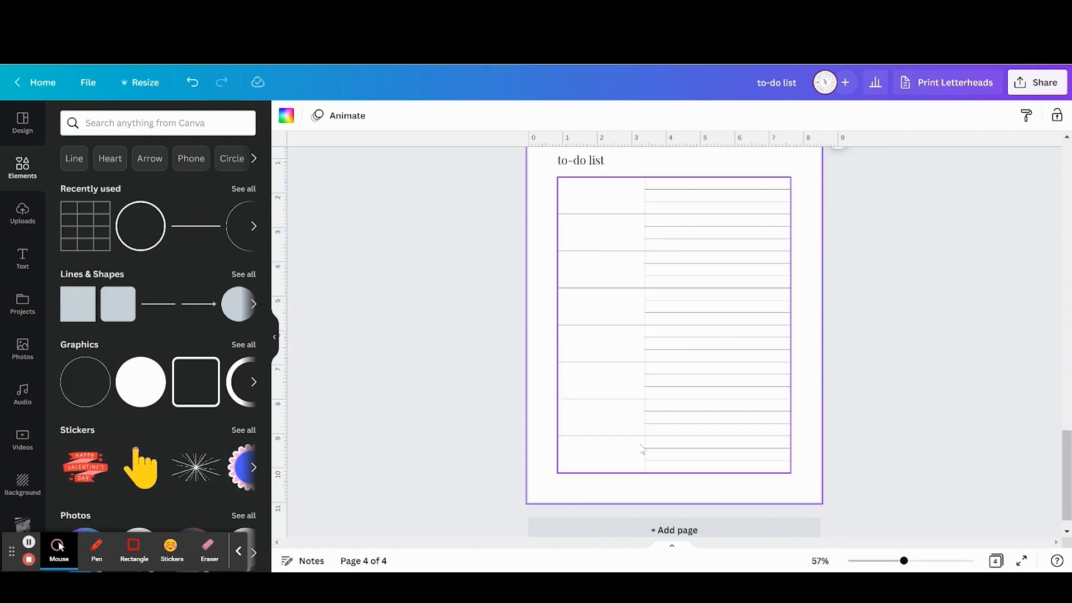
- In the wider column of page 3's table, merge the first six cells into one
key("ctrl+z")
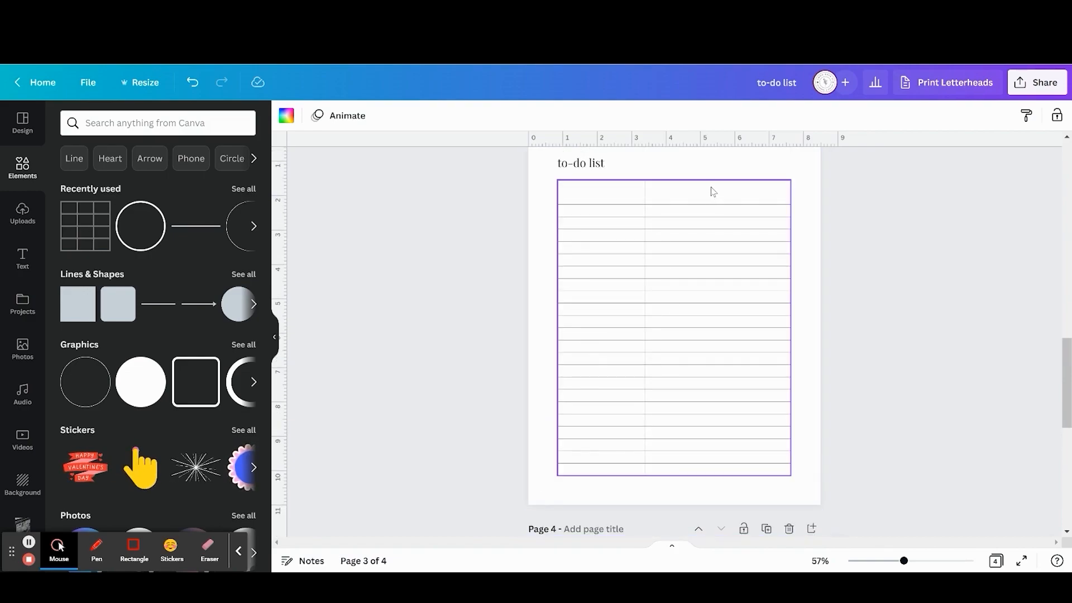
left_click(743, 194)
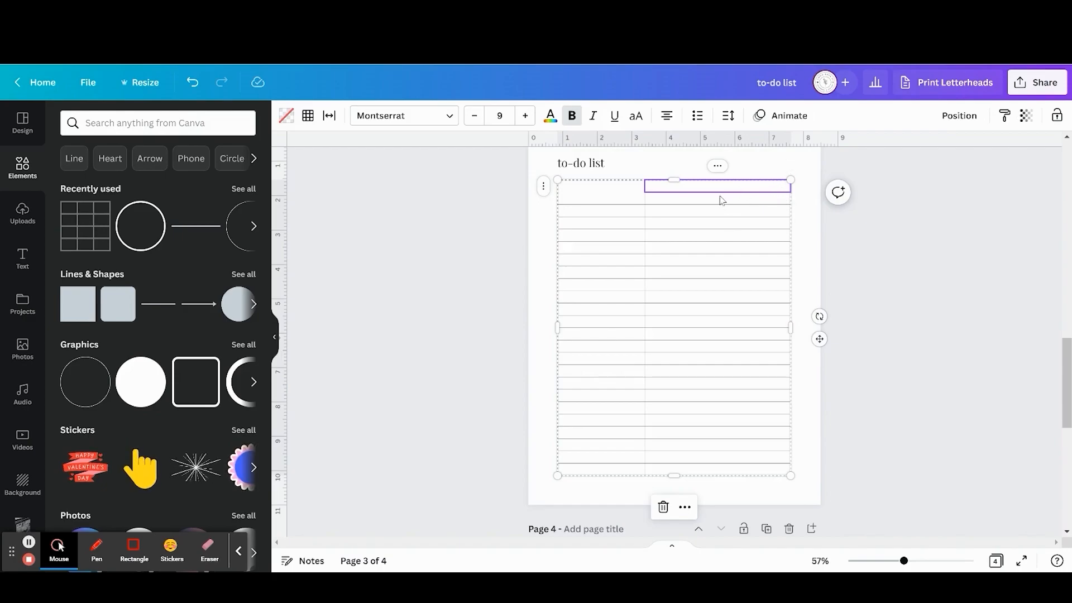
left_click(717, 253, "shift")
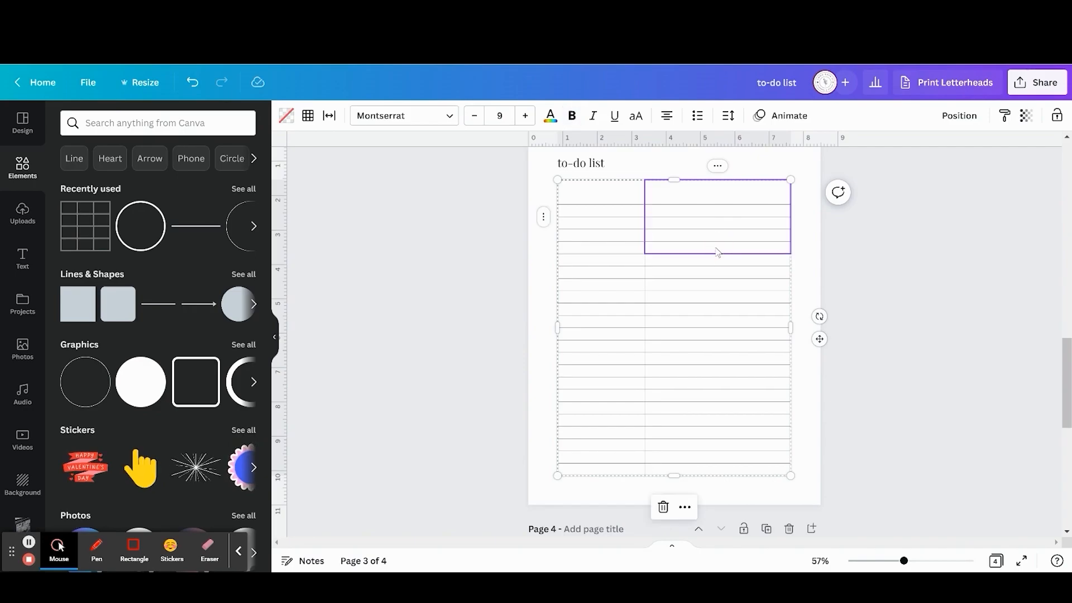
right_click(718, 252)
left_click(728, 275)
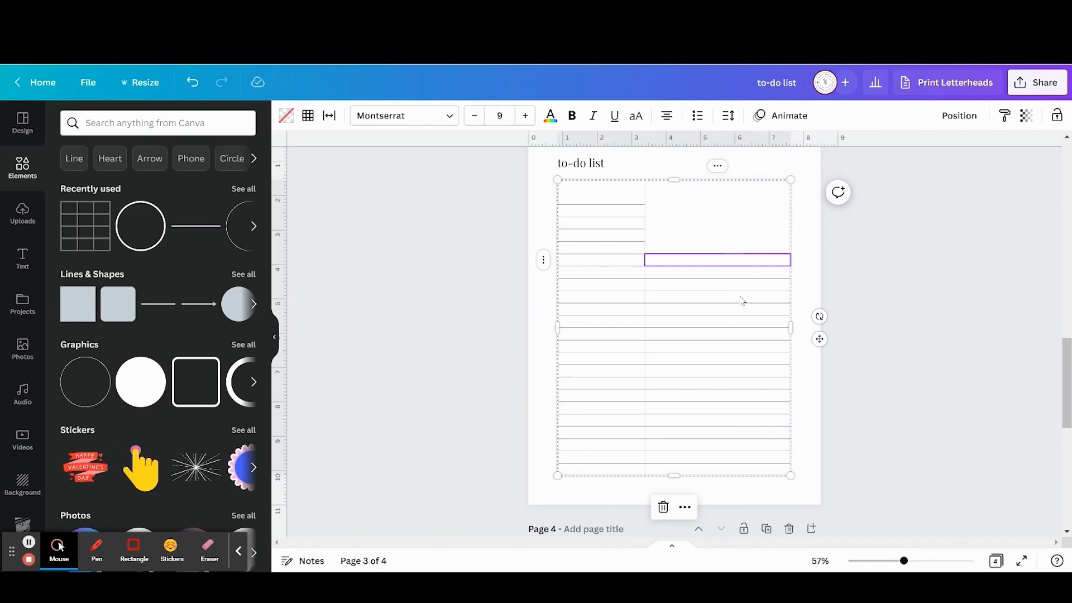
- Merge the wider column's cells in rows 7–12 and in rows 13–18 of page 3's table
left_click(742, 324, "shift")
right_click(741, 323)
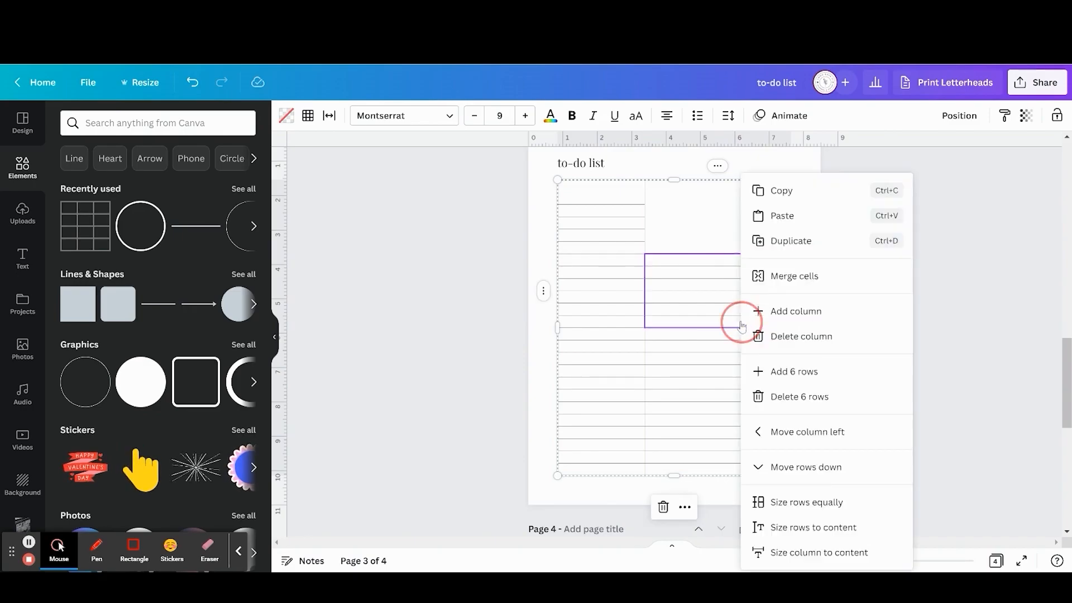
left_click(812, 275)
left_click(723, 334)
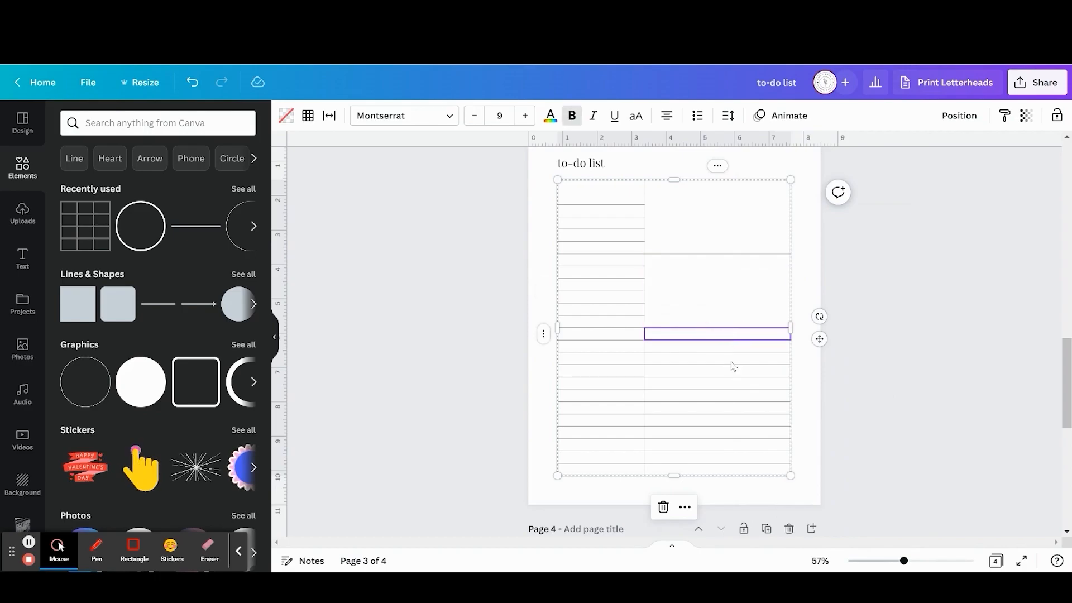
left_click(738, 397, "shift")
right_click(737, 395)
left_click(807, 279)
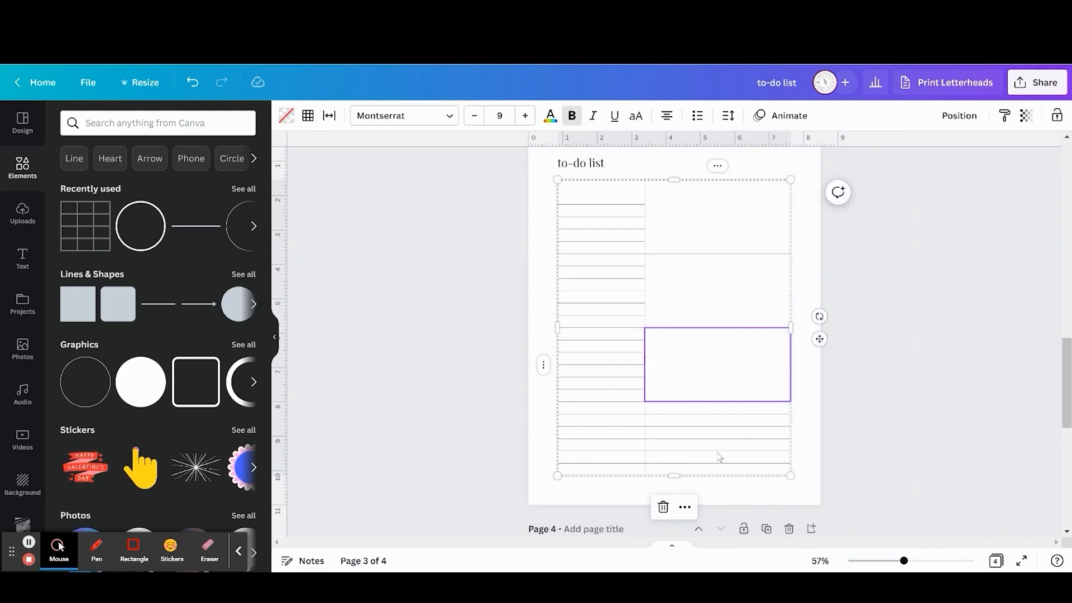
- Merge the wider column's last six cells, rows 19–24, of page 3's table into one
left_click(724, 410)
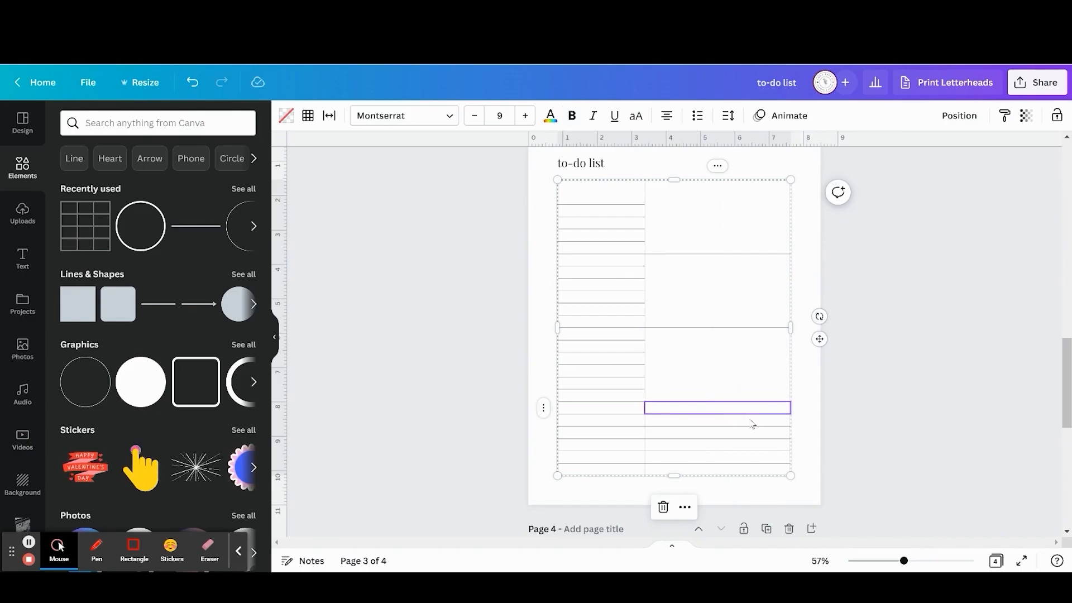
left_click(765, 470, "shift")
right_click(766, 471)
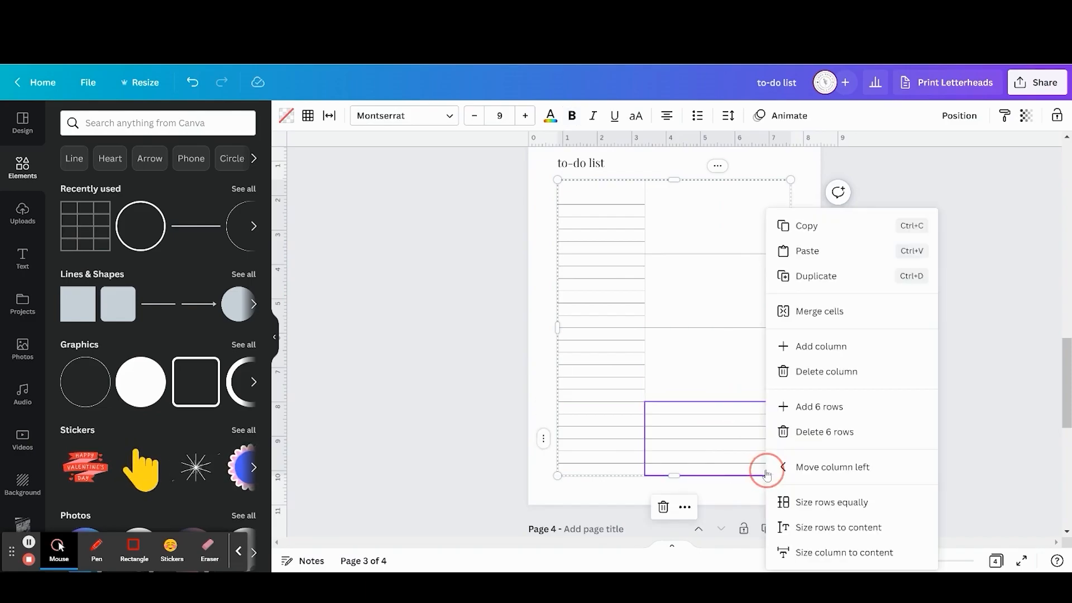
left_click(842, 314)
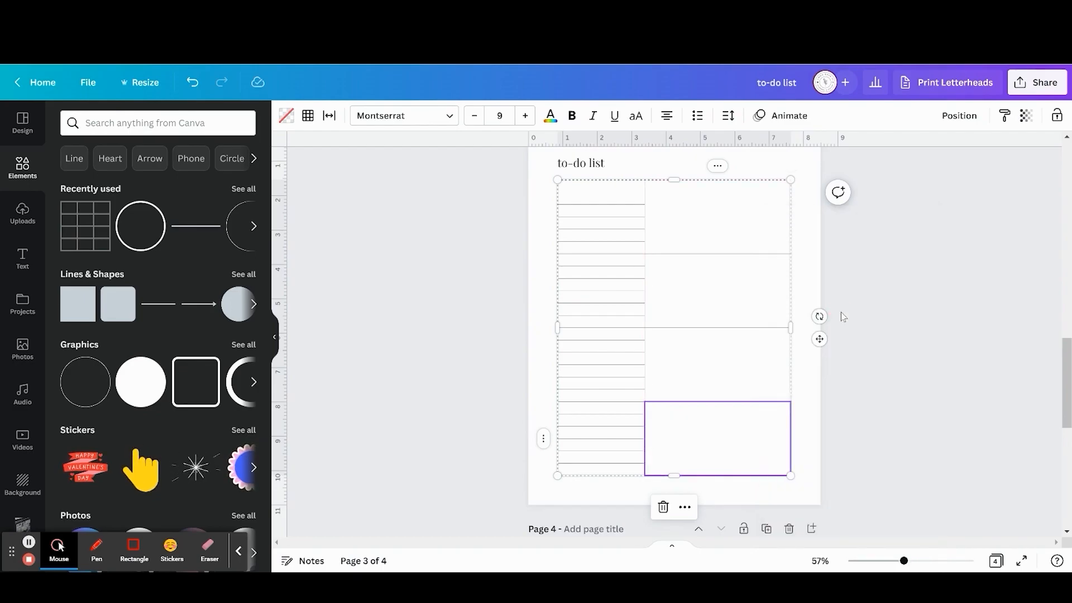
- Merge the narrow column's cells from row 2 to the last row of page 3's table, leaving the top cell separate, and deselect the table
left_click(586, 201)
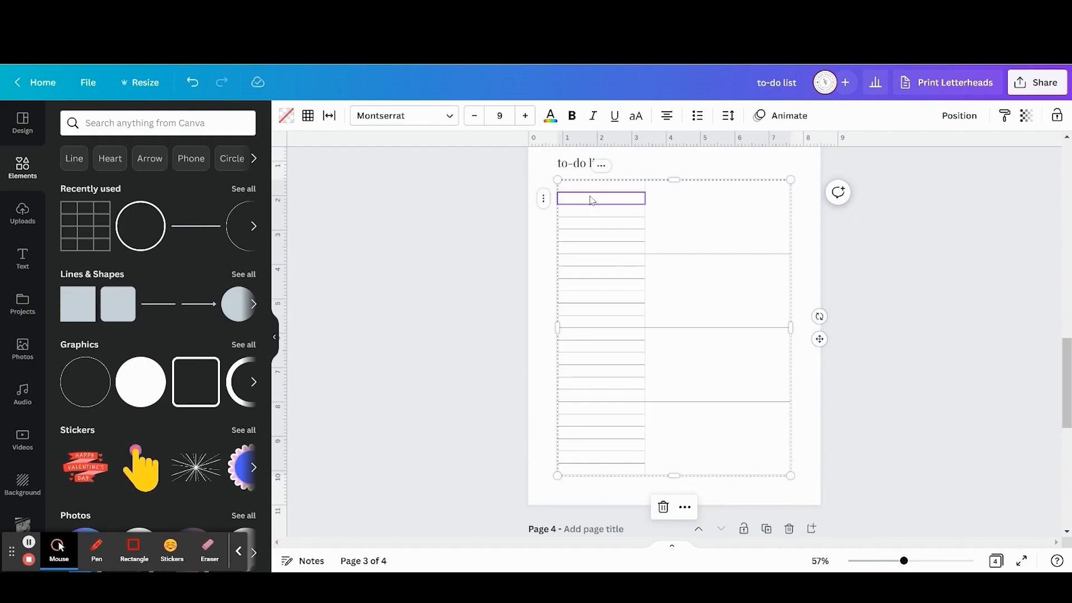
left_click(617, 472, "shift")
right_click(617, 474)
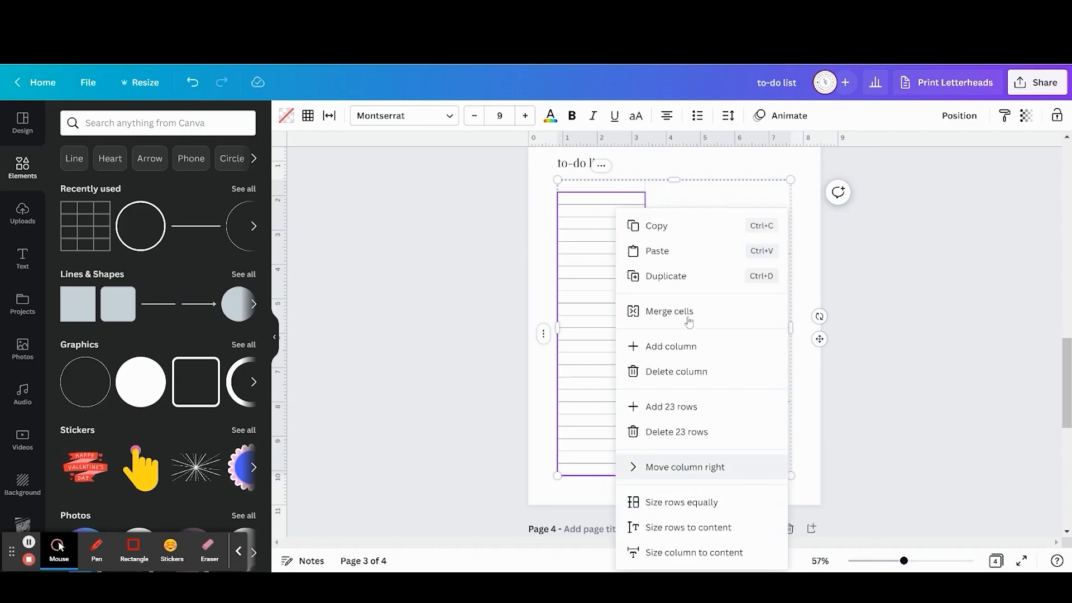
left_click(701, 310)
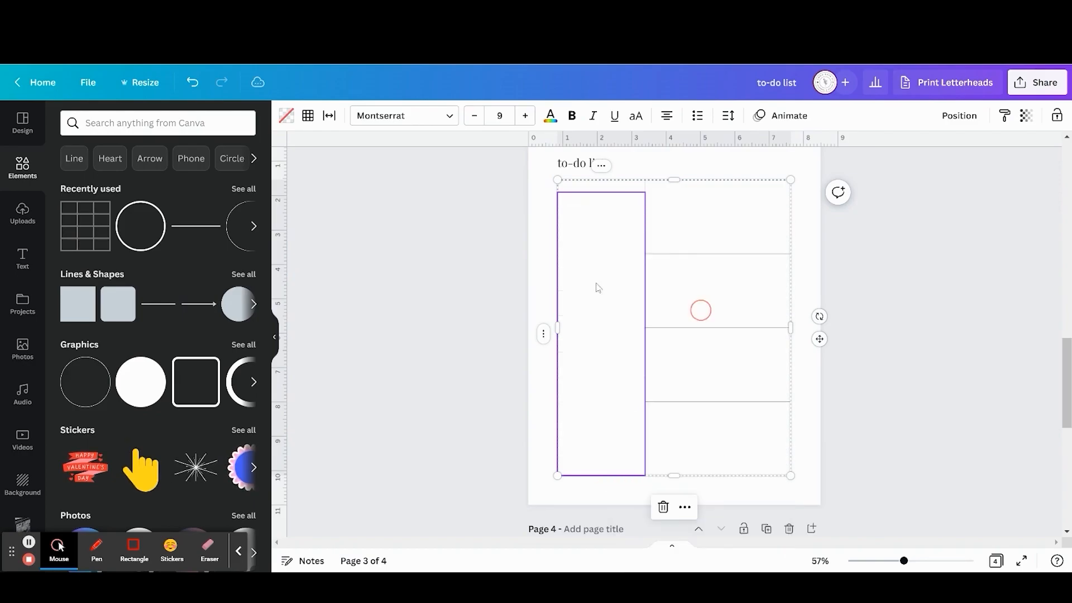
left_click(453, 267)
- Make the narrow column's top cell slightly taller by lowering its bottom edge, then deselect the table
left_click(931, 561)
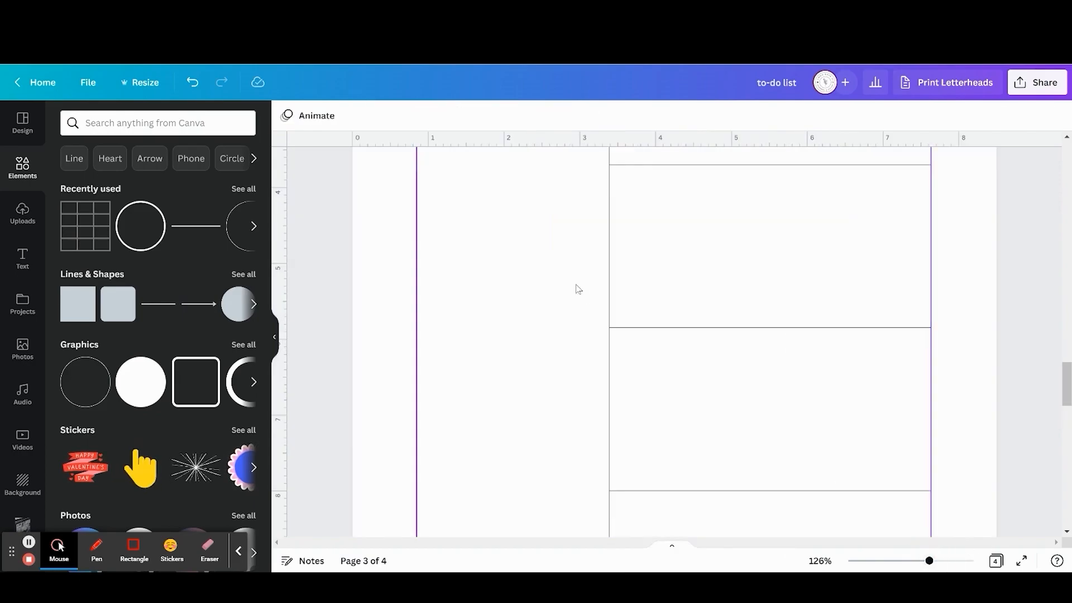
left_click(500, 196)
left_click_drag(507, 201, 510, 214)
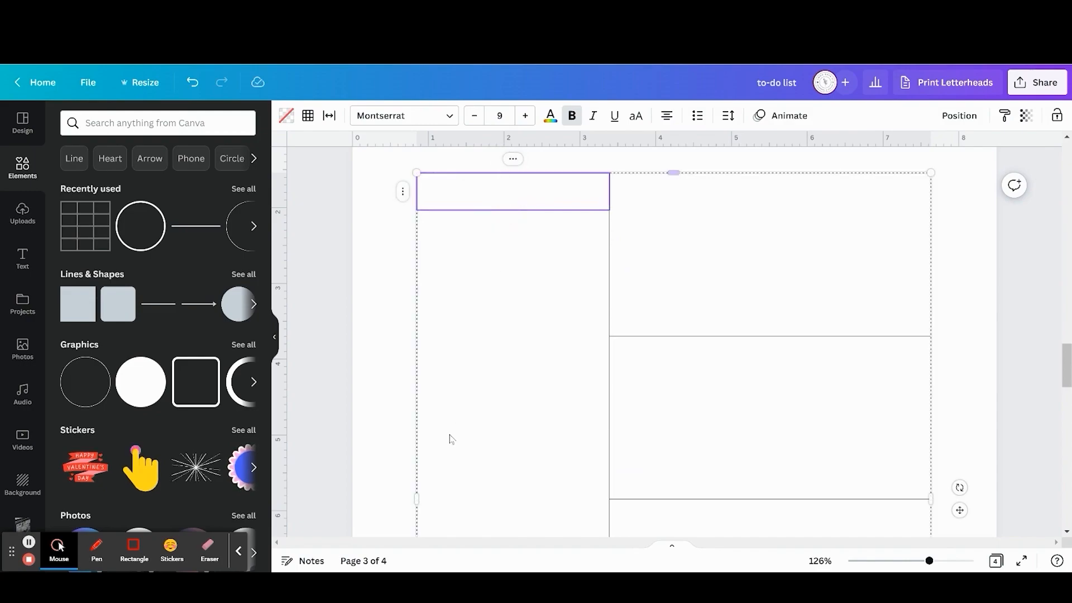
scroll(451, 439, "down", 3)
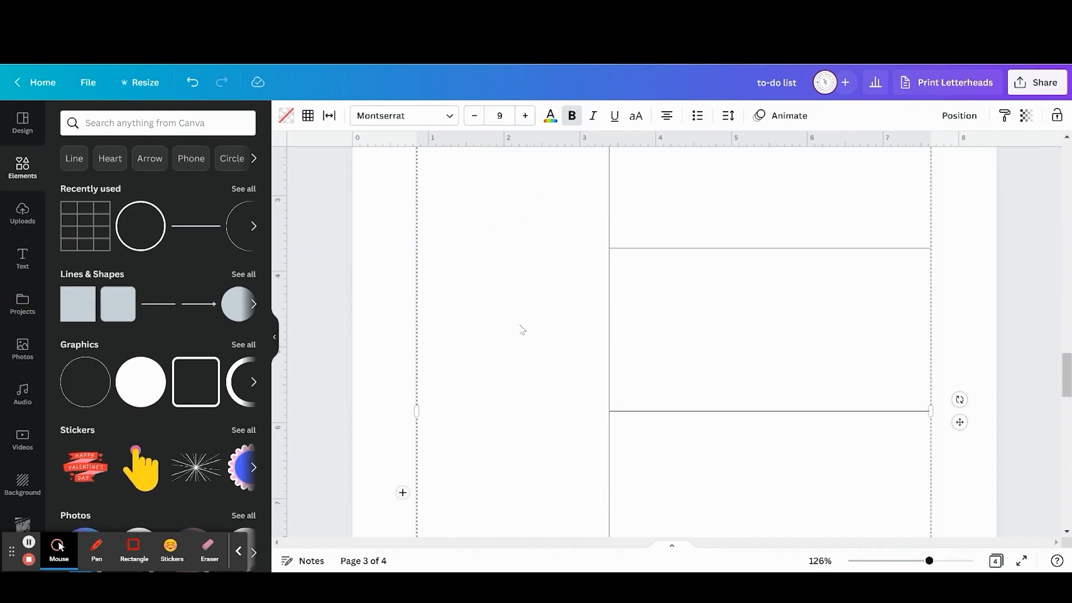
scroll(513, 340, "up", 2)
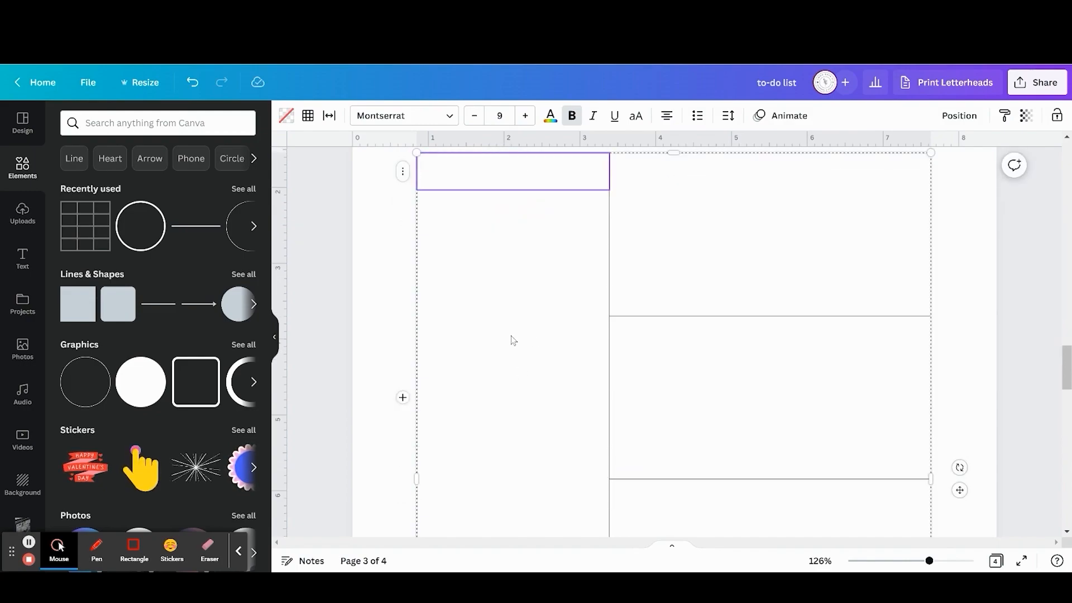
scroll(513, 340, "down", 4)
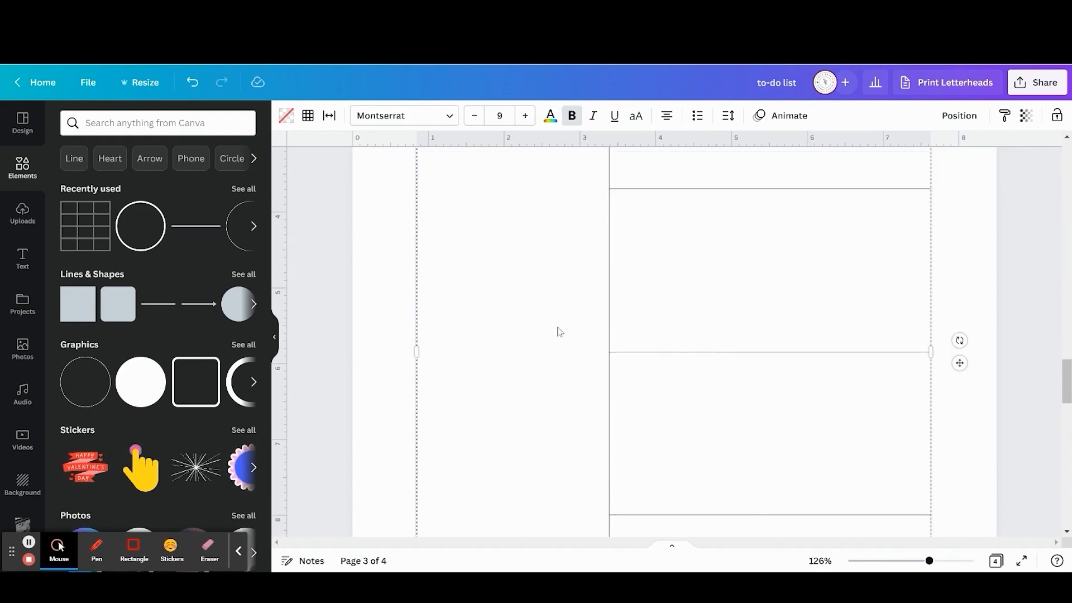
scroll(555, 331, "up", 6)
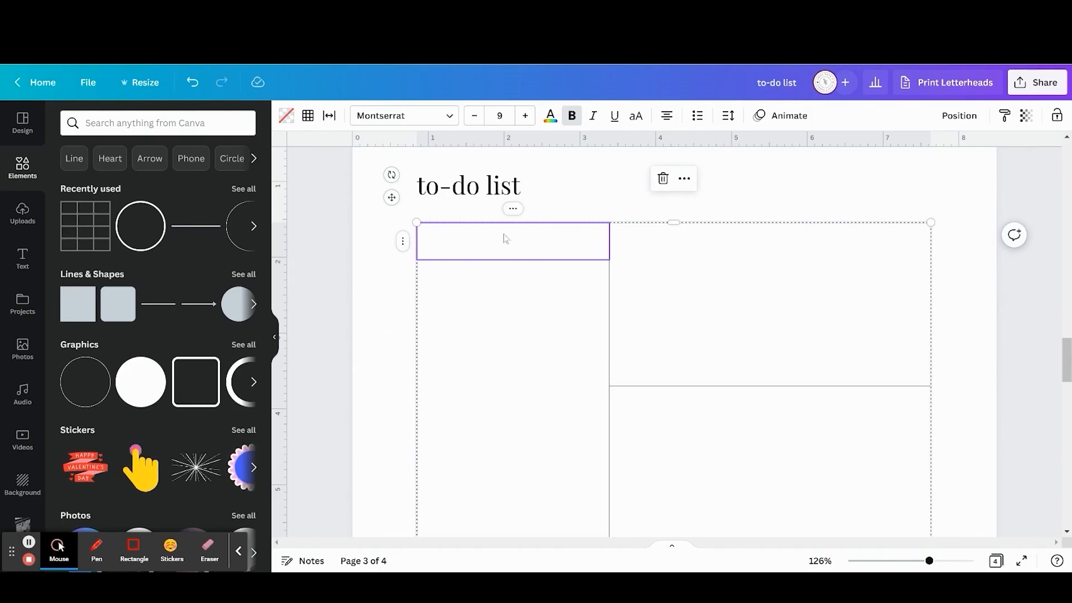
left_click(373, 291)
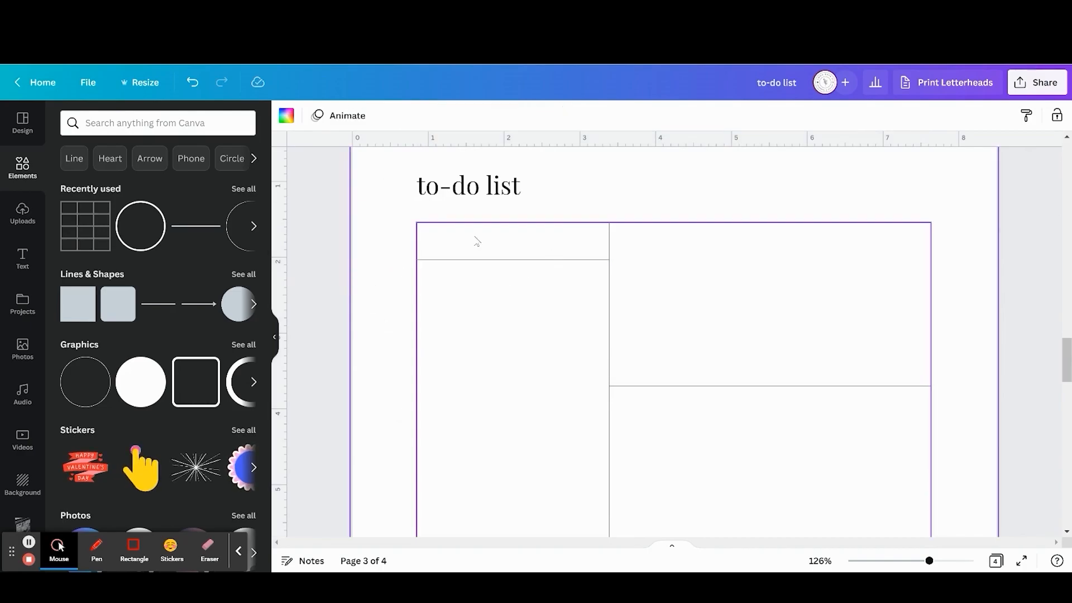
- Remove the bottom border of the narrow column's top cell by setting its line style to none
left_click(497, 239)
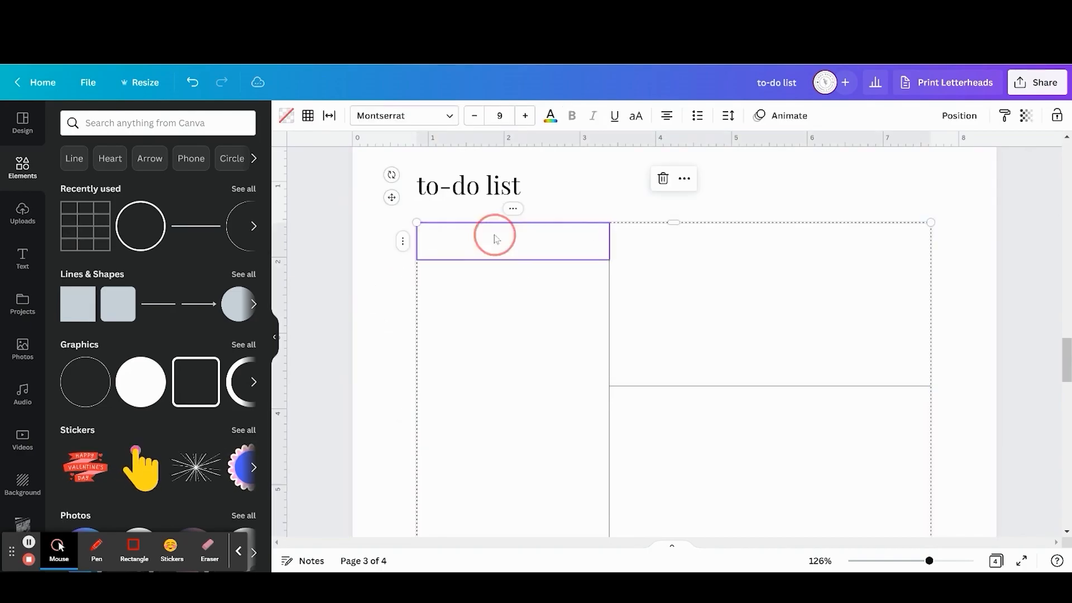
left_click(308, 116)
left_click(369, 179)
left_click(399, 176)
left_click(454, 203)
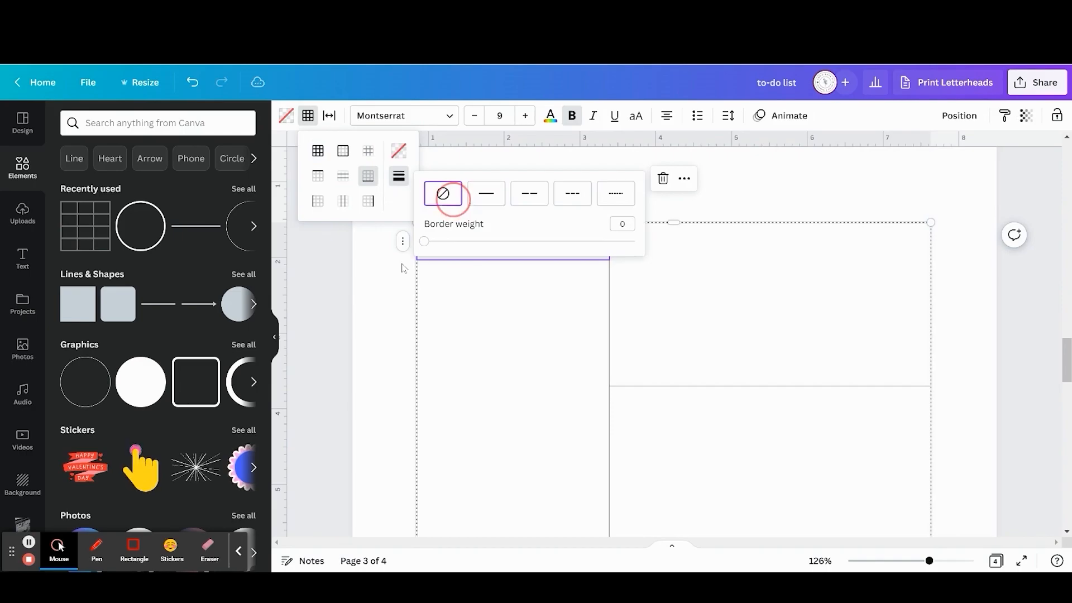
left_click(379, 307)
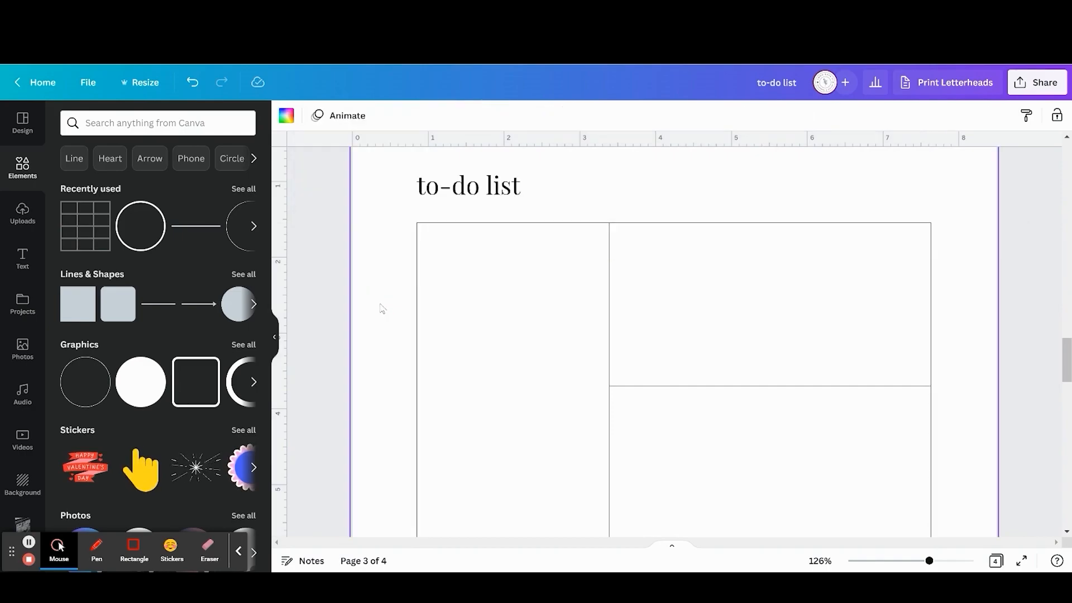
- Set the letter spacing of the narrow column's top cell to 40 and enter the heading PROJECTS in it
left_click(499, 246)
left_click(499, 247)
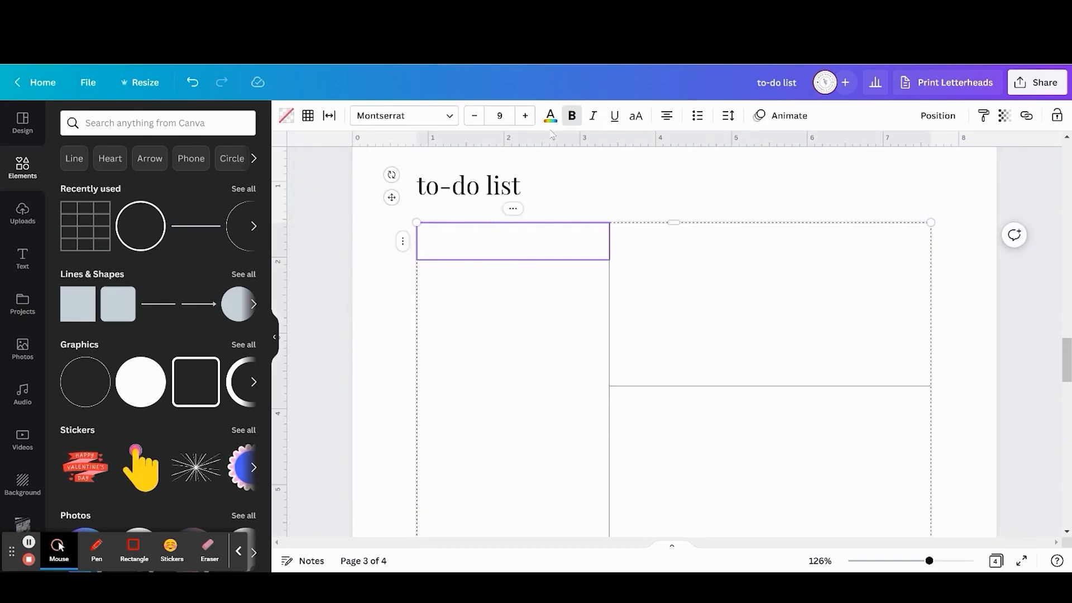
left_click(728, 116)
left_click(883, 154)
type("40")
key("Return")
left_click(525, 237)
left_click(520, 238)
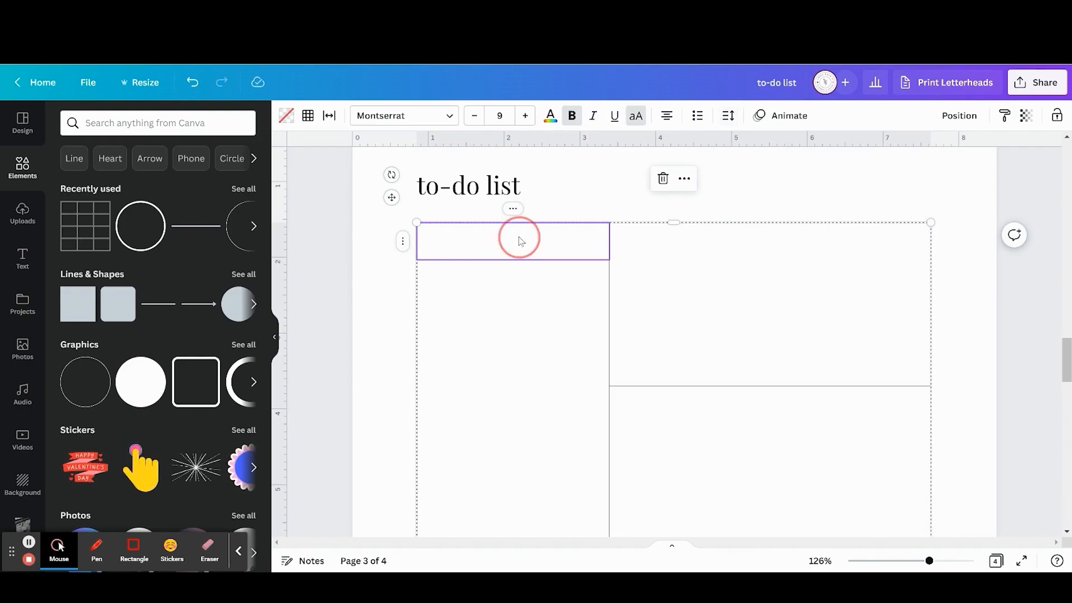
type("PROJECTS")
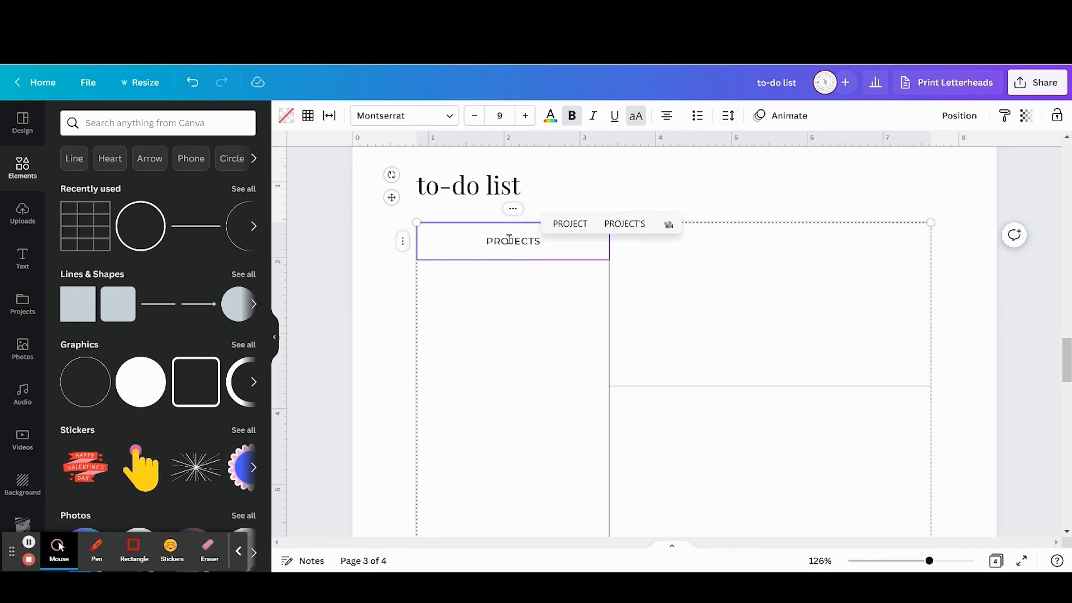
type(" / GOAL TASK")
key("BackSpace")
key("BackSpace")
key("BackSpace")
key("BackSpace")
key("BackSpace")
key("BackSpace")
key("BackSpace")
key("BackSpace")
key("BackSpace")
key("BackSpace")
key("BackSpace")
key("BackSpace")
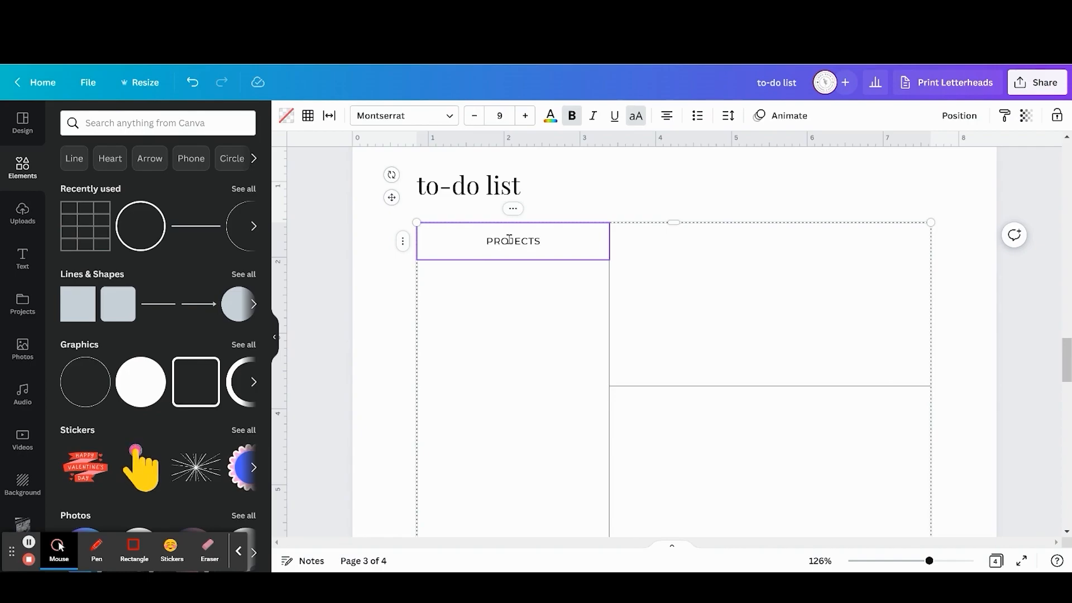
- Fill both cells of the narrow PROJECTS column with a pale off-white colour and deselect the table
left_click(379, 339)
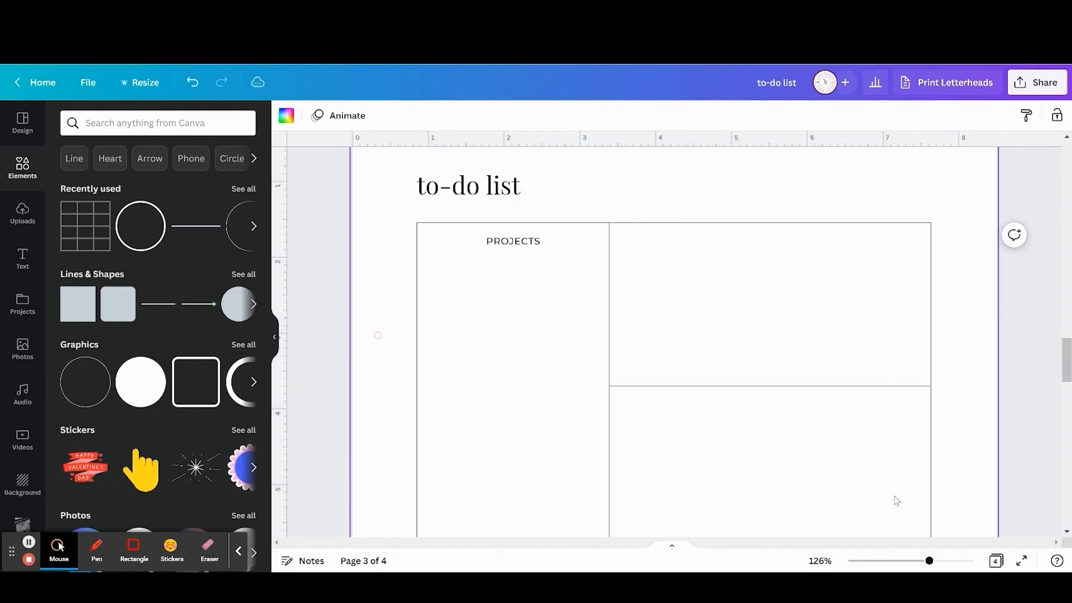
left_click(902, 560)
scroll(603, 426, "down", 1)
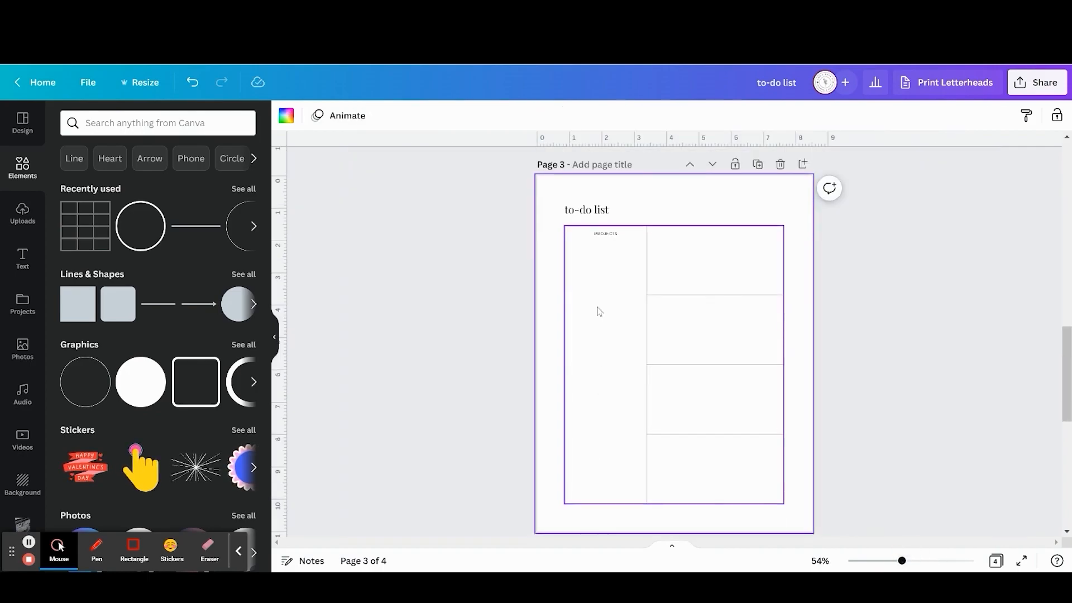
left_click(591, 246)
left_click(587, 237, "shift")
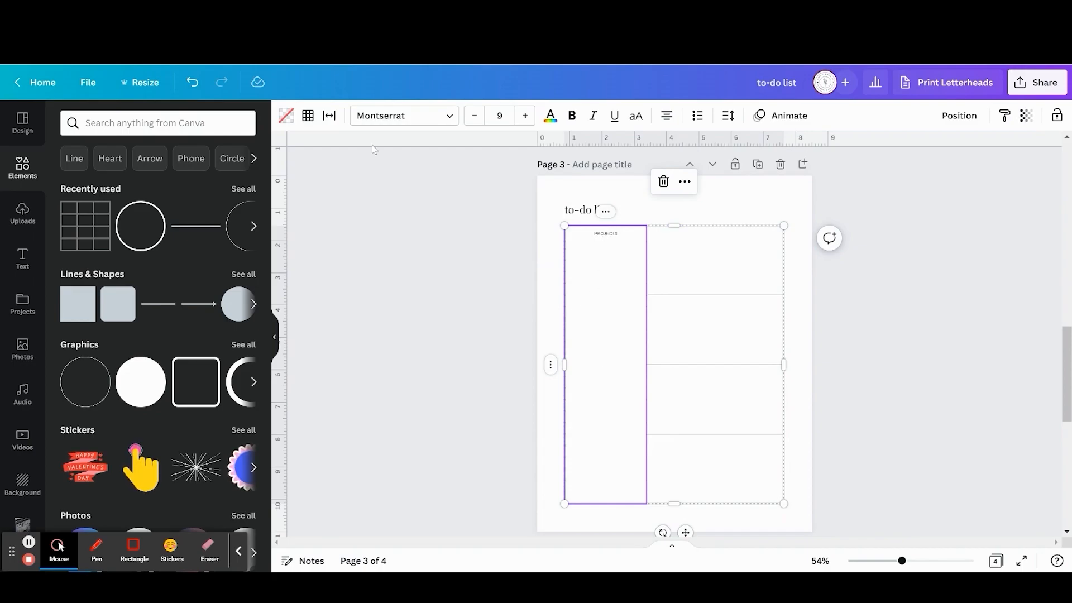
left_click(287, 115)
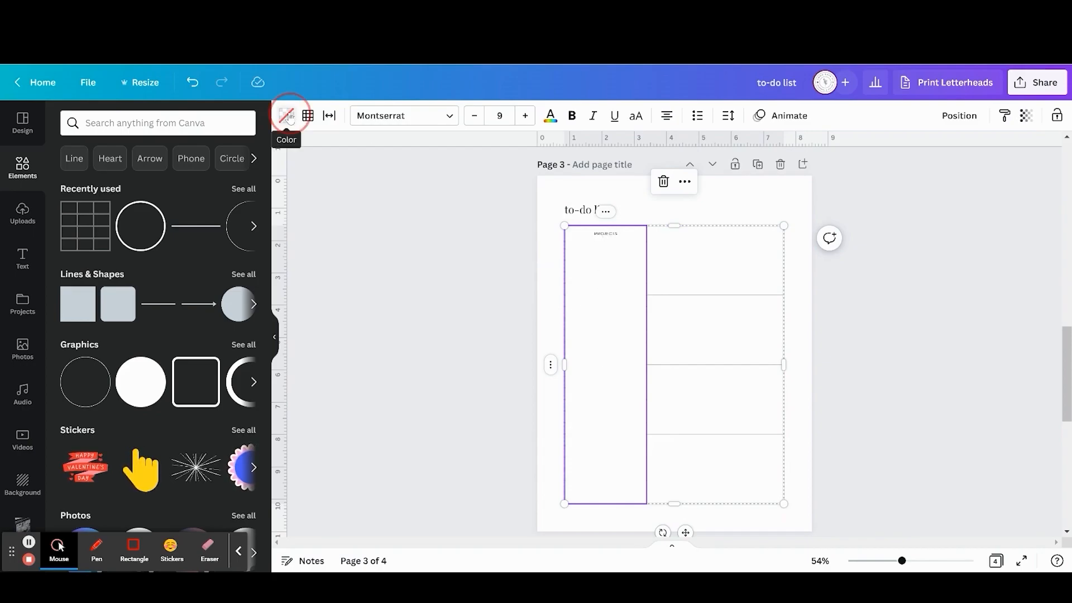
left_click(165, 281)
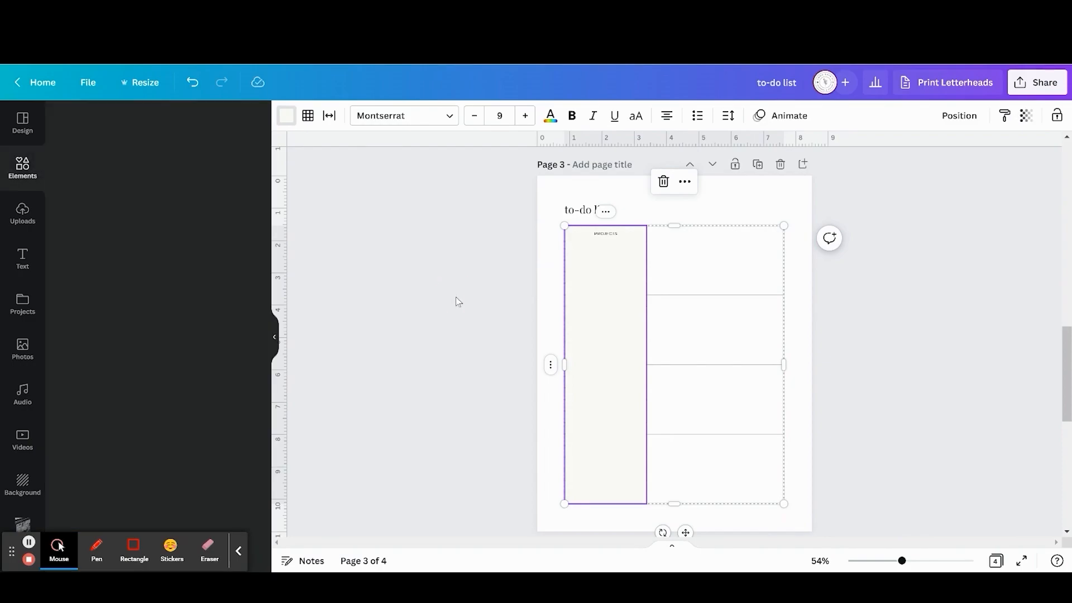
left_click(400, 287)
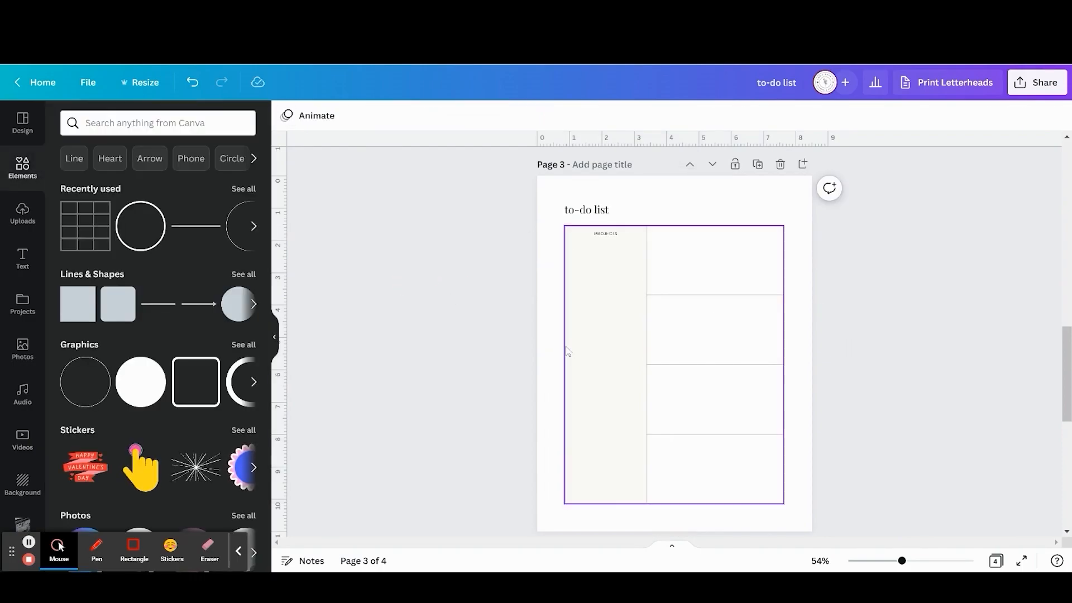
- Add a body text box and place it near the top of the wider column's first merged cell
left_click(924, 560)
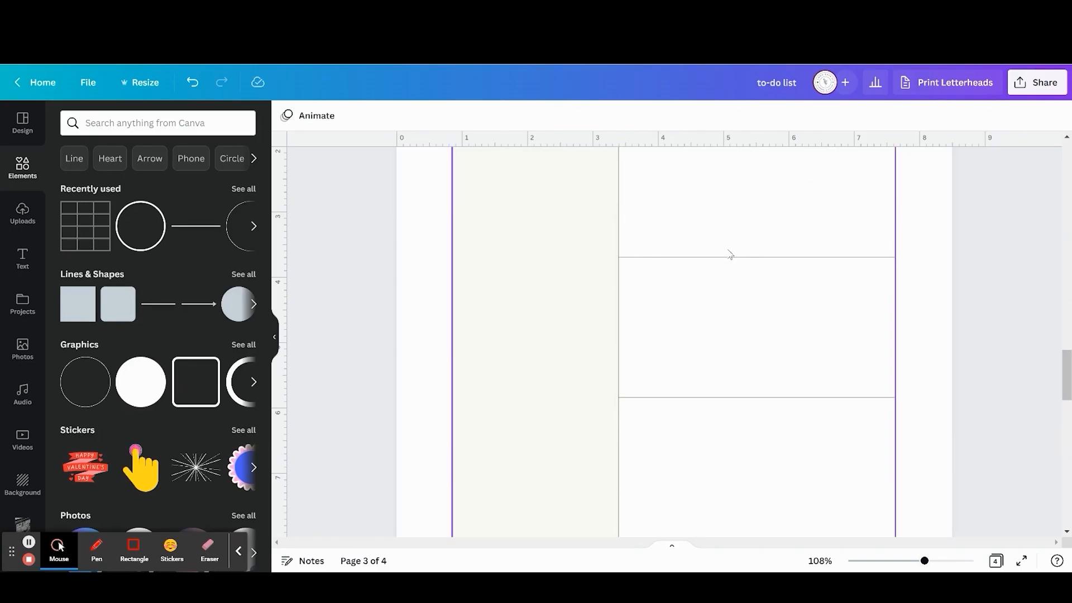
left_click(20, 259)
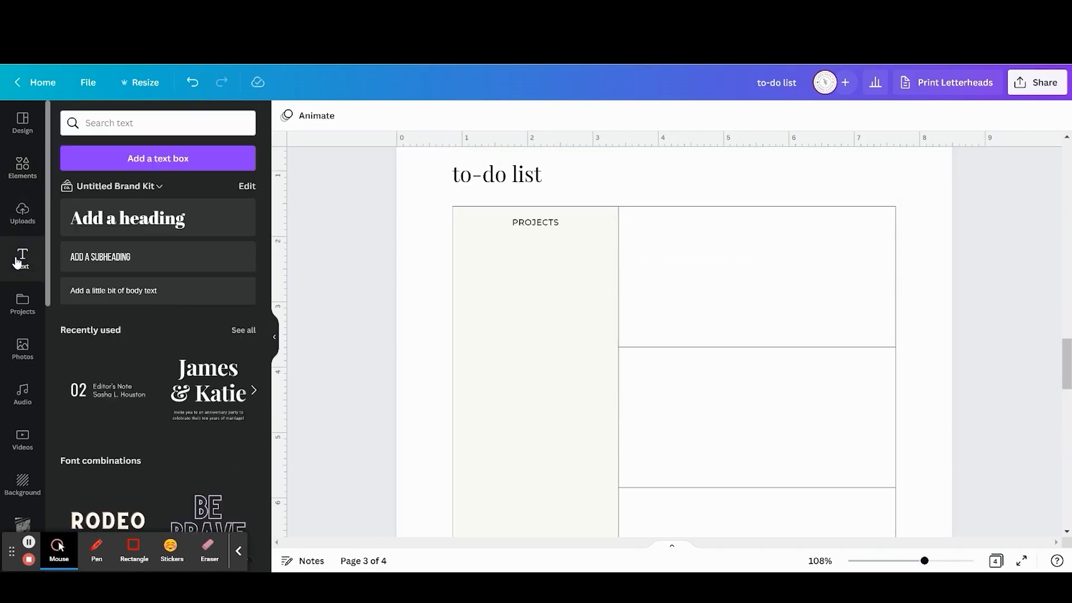
left_click(131, 300)
left_click_drag(687, 368, 705, 258)
- Replace the new text box's placeholder with Tasks and set its font to Montserrat
left_click(677, 232)
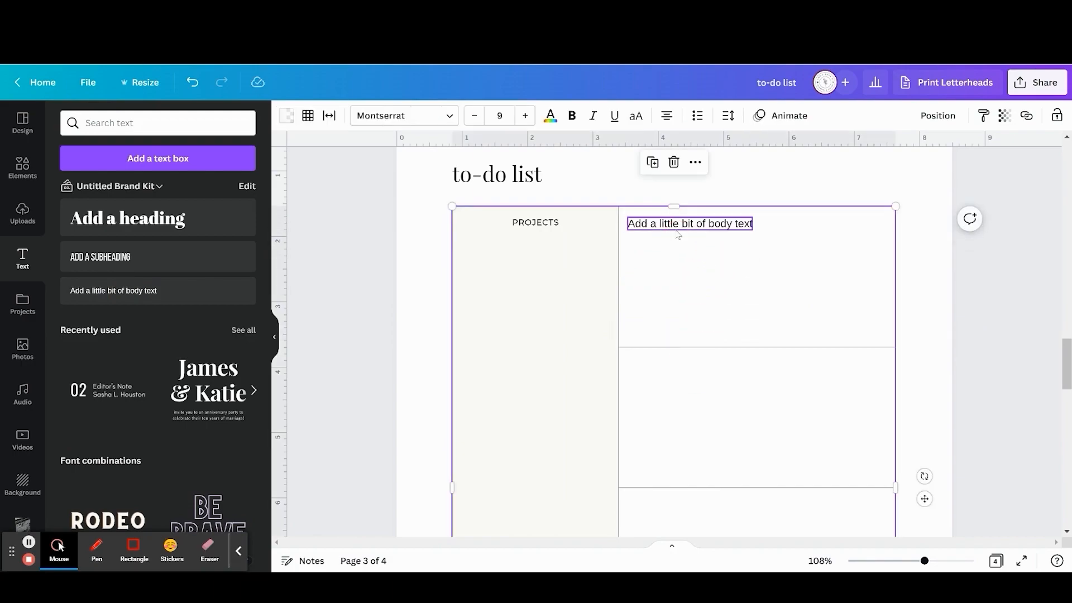
left_click(666, 230)
left_click(668, 228)
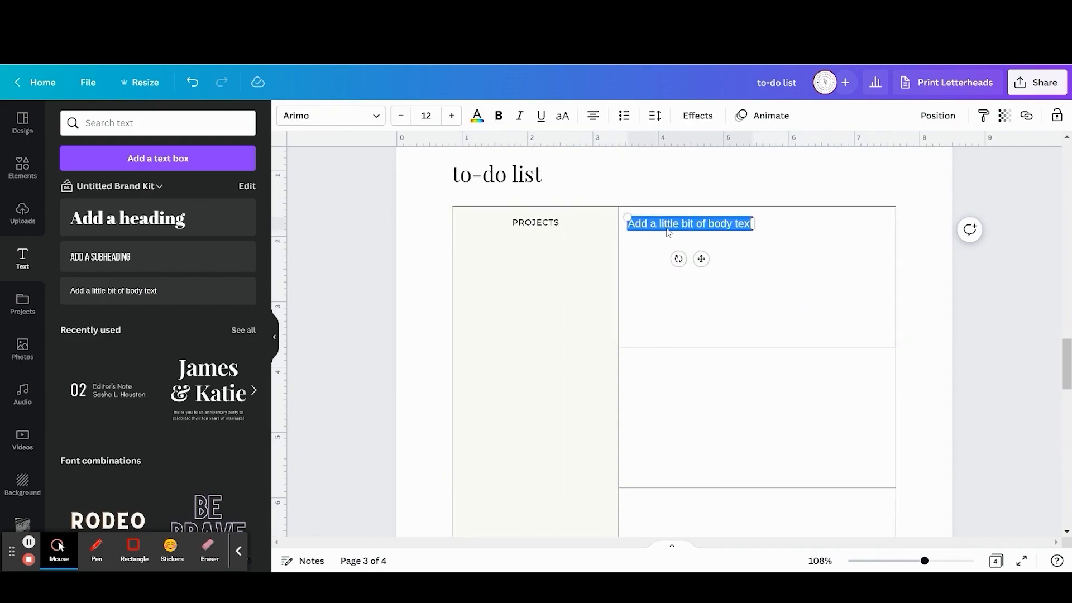
type("Tasks")
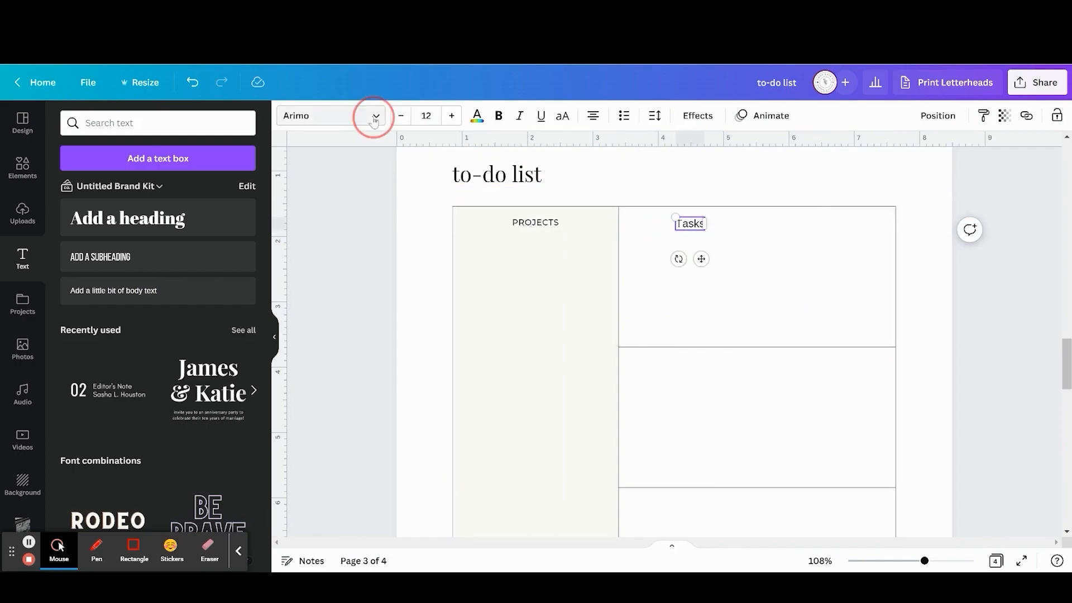
left_click(330, 116)
left_click(165, 181)
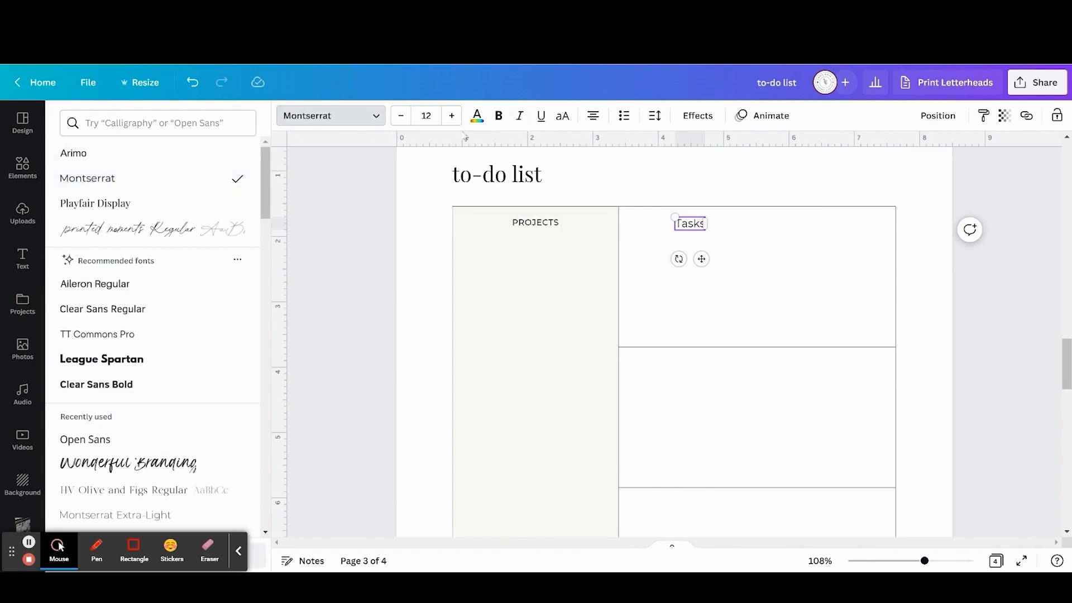
- Set the Tasks text to size 9, uppercase and left-aligned with a letter spacing of 40
left_click(401, 116)
left_click(401, 116)
left_click(401, 116)
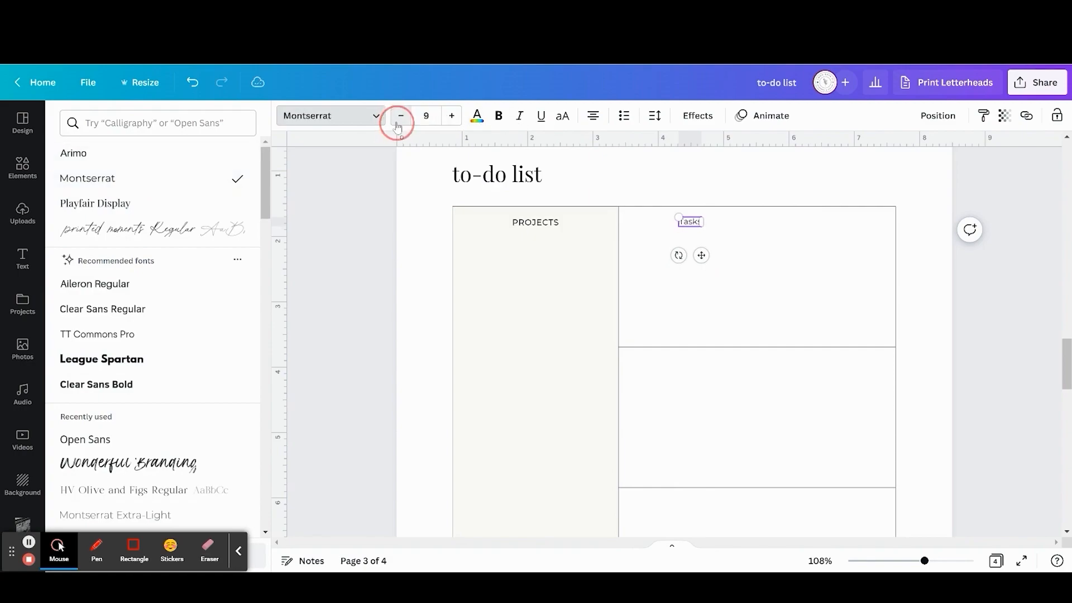
left_click(562, 115)
left_click(593, 116)
left_click(654, 116)
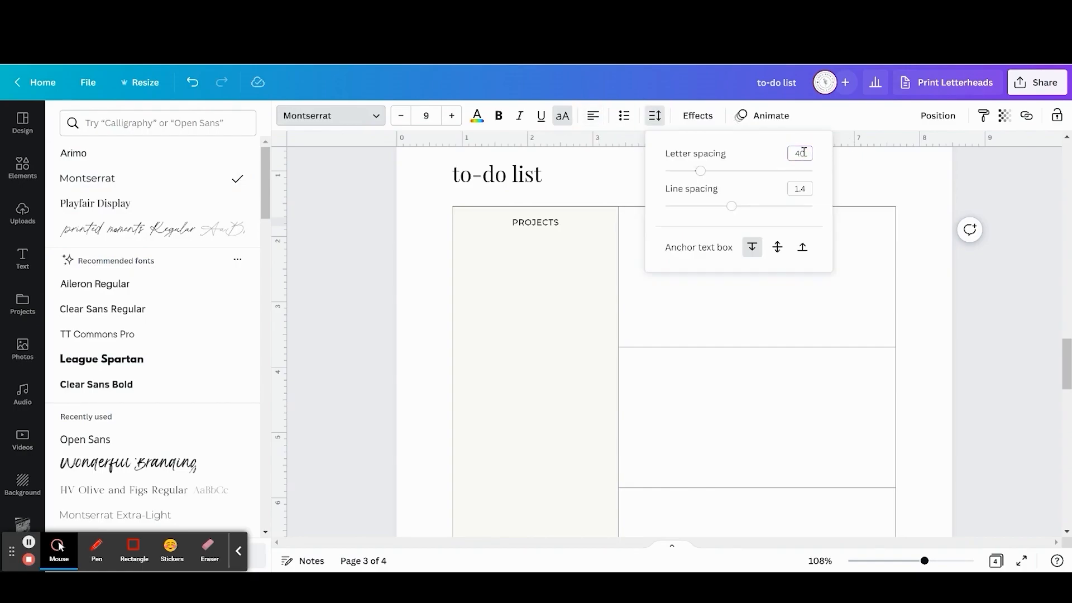
left_click(901, 256)
- Change the text to TASK 1 and place it in the upper-left corner of the wider column's first cell
left_click_drag(702, 256, 633, 258)
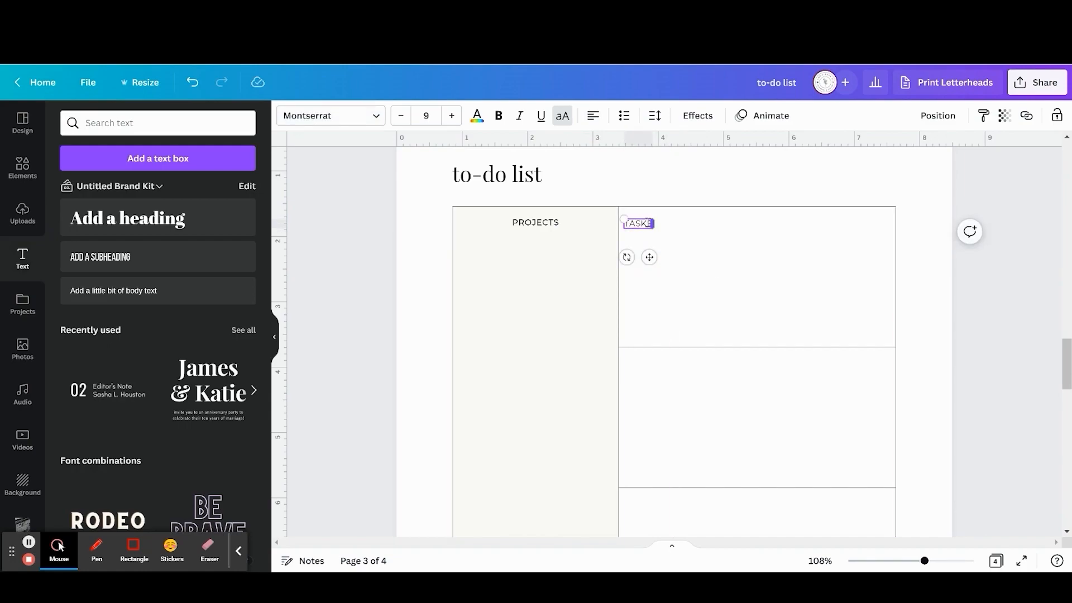
key("BackSpace")
key("BackSpace")
type("1")
left_click_drag(649, 257, 655, 257)
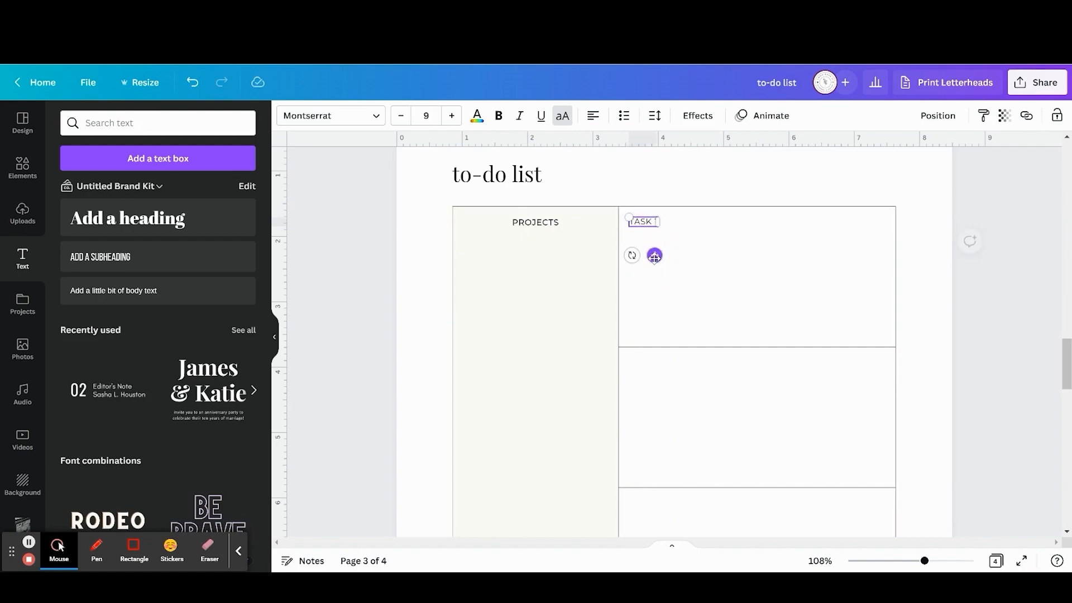
left_click(666, 187)
- Duplicate the TASK 1 label into the same corner of the three cells below it
left_click(645, 222)
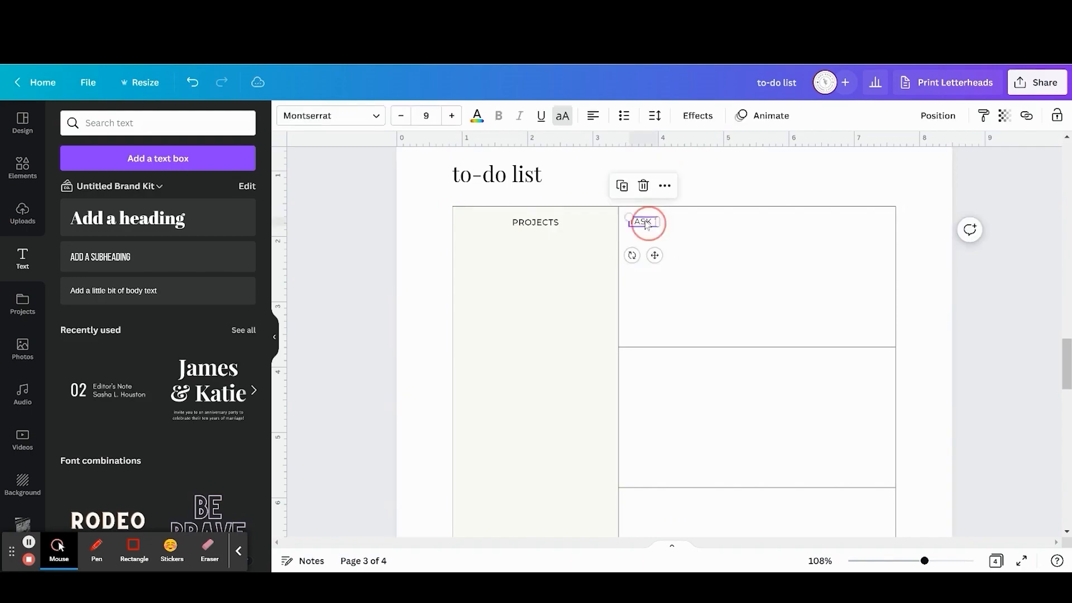
left_click(622, 186)
left_click_drag(655, 255, 654, 396)
scroll(654, 397, "down", 2)
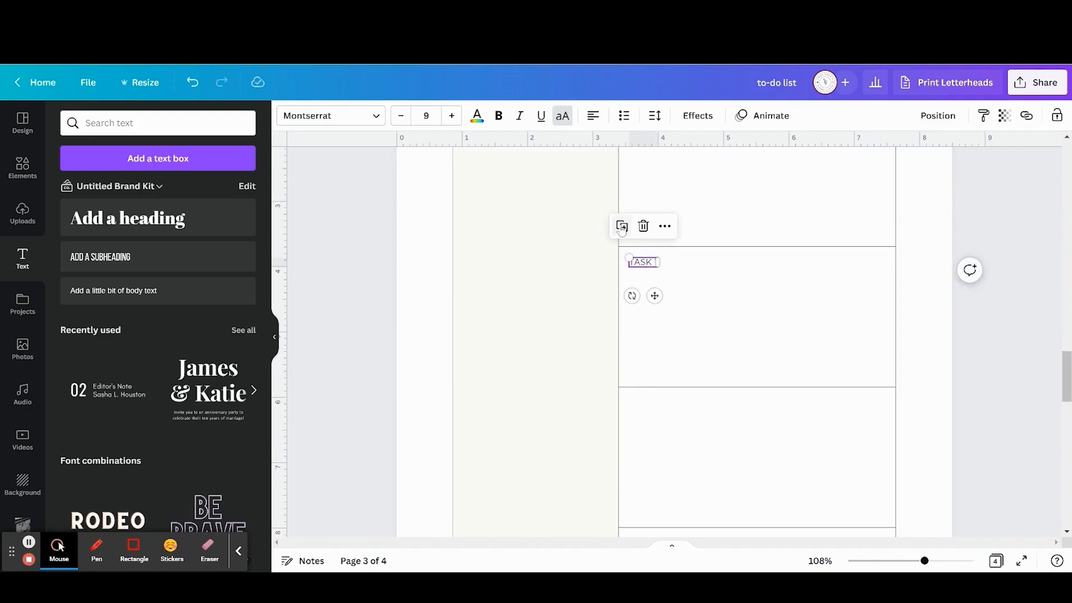
left_click(621, 226)
left_click(626, 365)
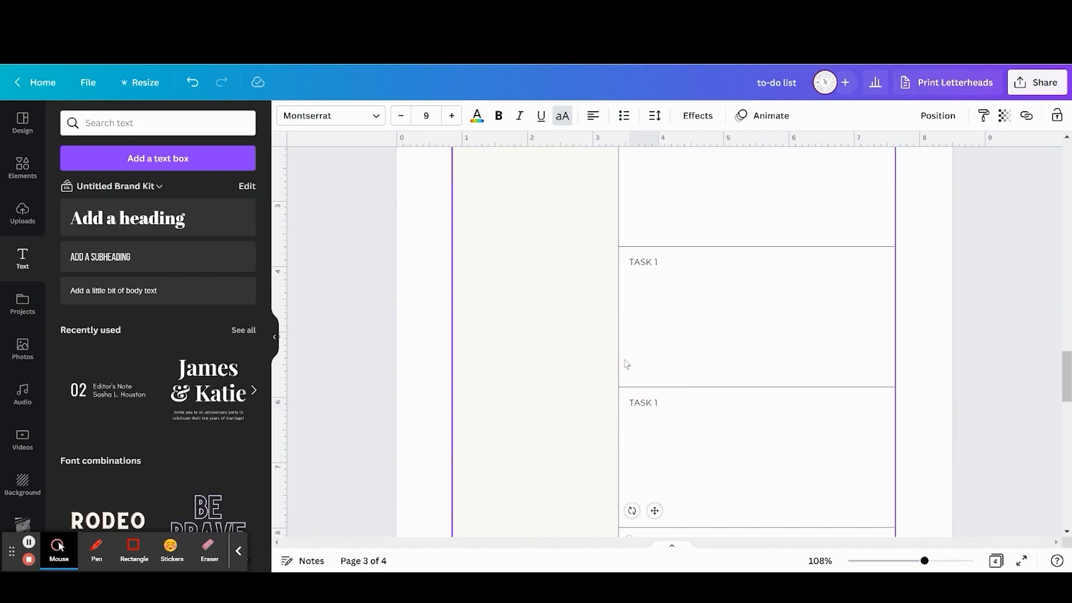
- Renumber the three copied labels from top to bottom as TASK 2, TASK 3 and TASK 4
scroll(625, 365, "up", 2)
left_click(655, 342)
type("2")
scroll(654, 340, "down", 5)
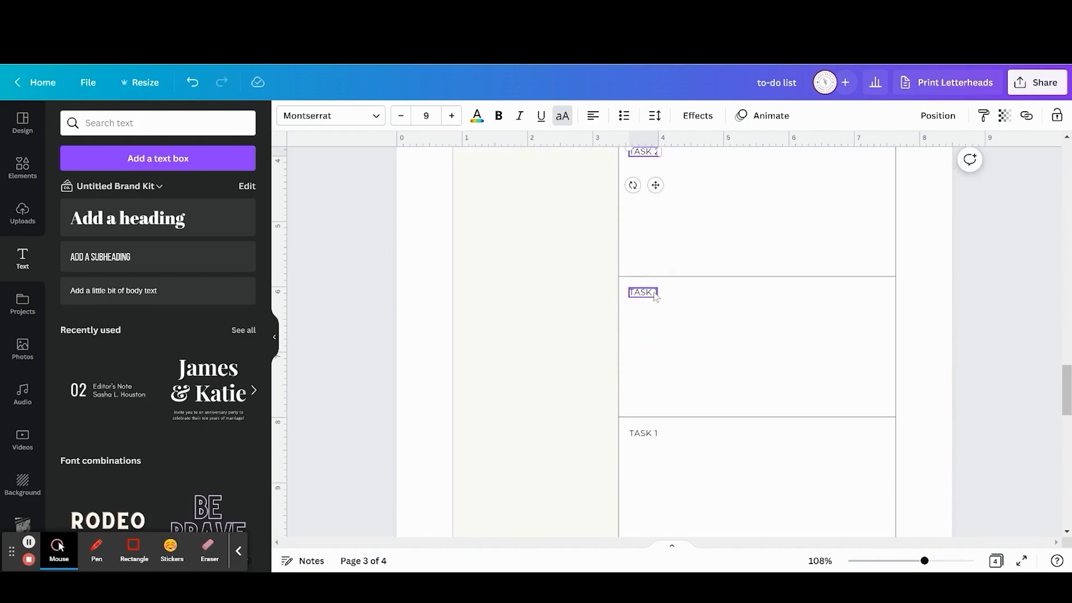
left_click(652, 292)
key("BackSpace")
type("3")
scroll(655, 335, "down", 2)
left_click(654, 356)
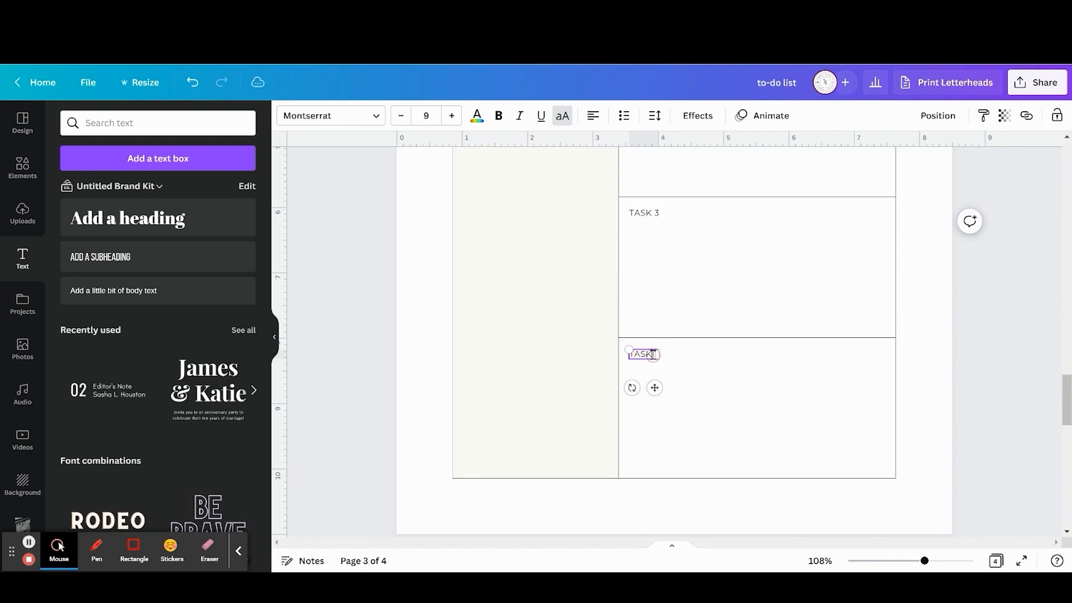
type("4")
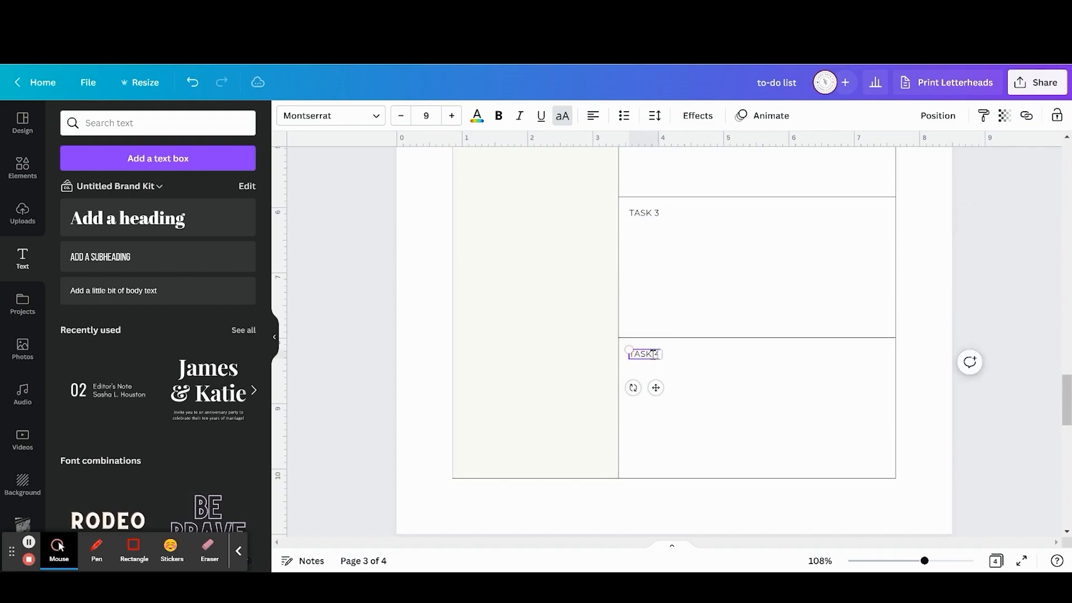
left_click(908, 301)
- Copy the TASK 1 label to page 4 and shift it into the upper-left corner of the narrow column's first cell
scroll(907, 299, "up", 7)
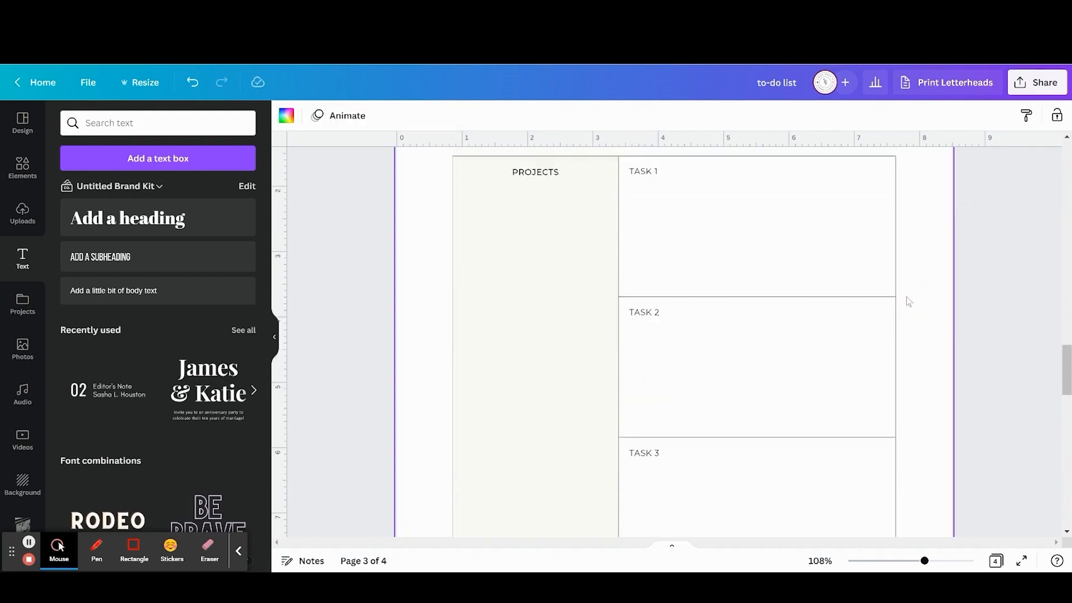
left_click(650, 313)
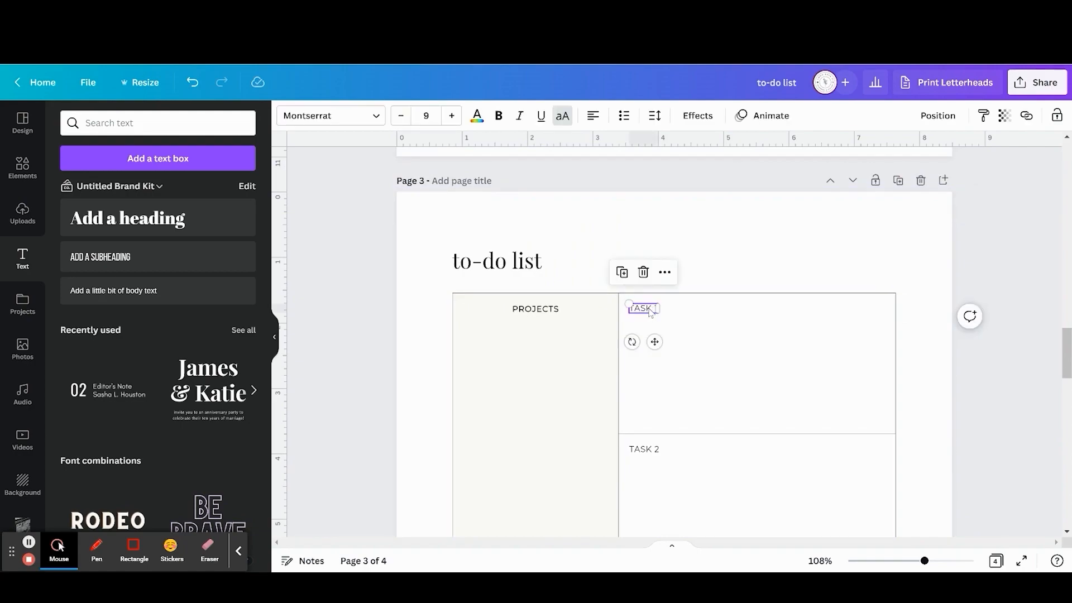
left_click(934, 251)
scroll(939, 240, "down", 10)
scroll(943, 228, "down", 1)
scroll(932, 213, "up", 1)
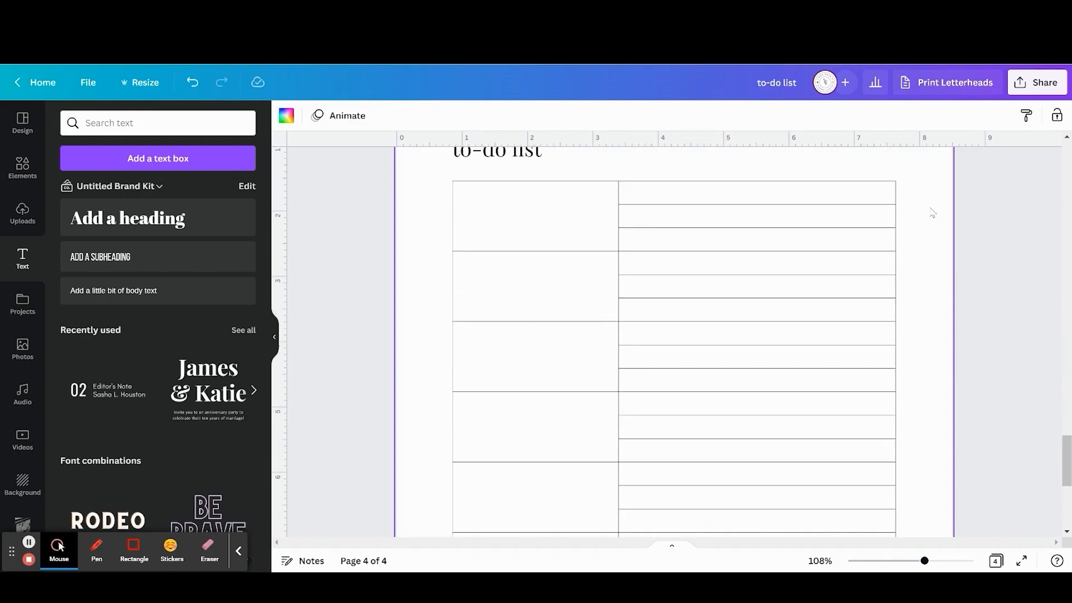
key("ctrl+v")
key("shift+Left")
key("shift+Left")
key("shift+Left")
key("shift+Left")
key("shift+Left")
key("shift+Left")
key("shift+Left")
key("shift+Left")
key("shift+Left")
key("shift+Left")
key("shift+Left")
key("shift+Left")
key("shift+Left")
key("shift+Left")
key("shift+Left")
key("shift+Left")
key("shift+Left")
key("shift+Left")
key("shift+Left")
key("shift+Left")
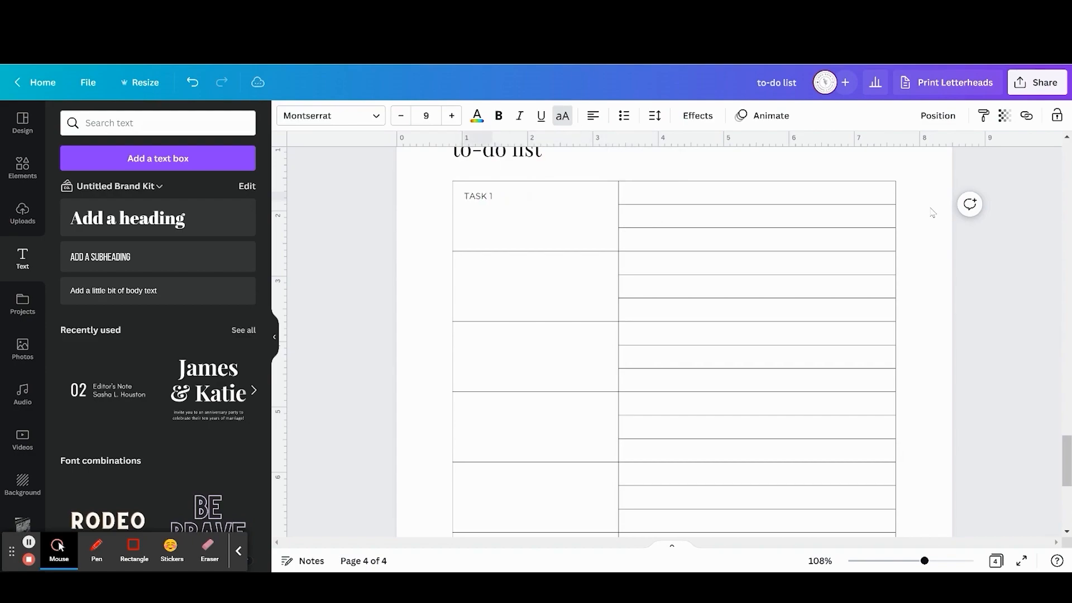
- Change the pasted label on page 4 to SUBTASK 1.1
double_click(487, 196)
key("Left")
type("SUBTASK")
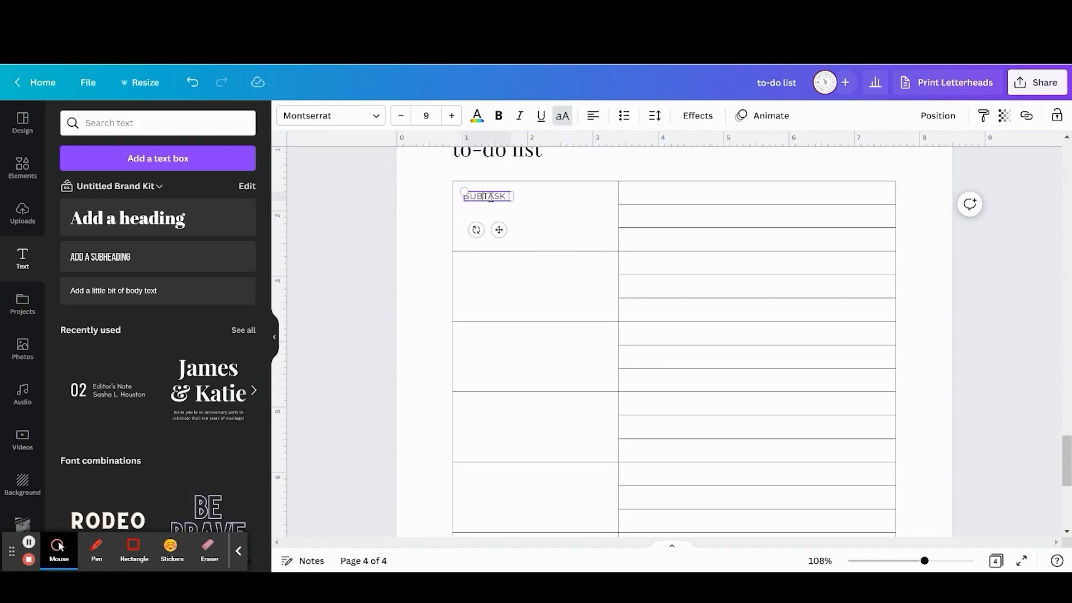
type(" 1.")
left_click(434, 256)
- Duplicate the SUBTASK 1.1 label into the seven narrow-column cells below it and lower the last copy slightly within its cell
left_click(487, 197)
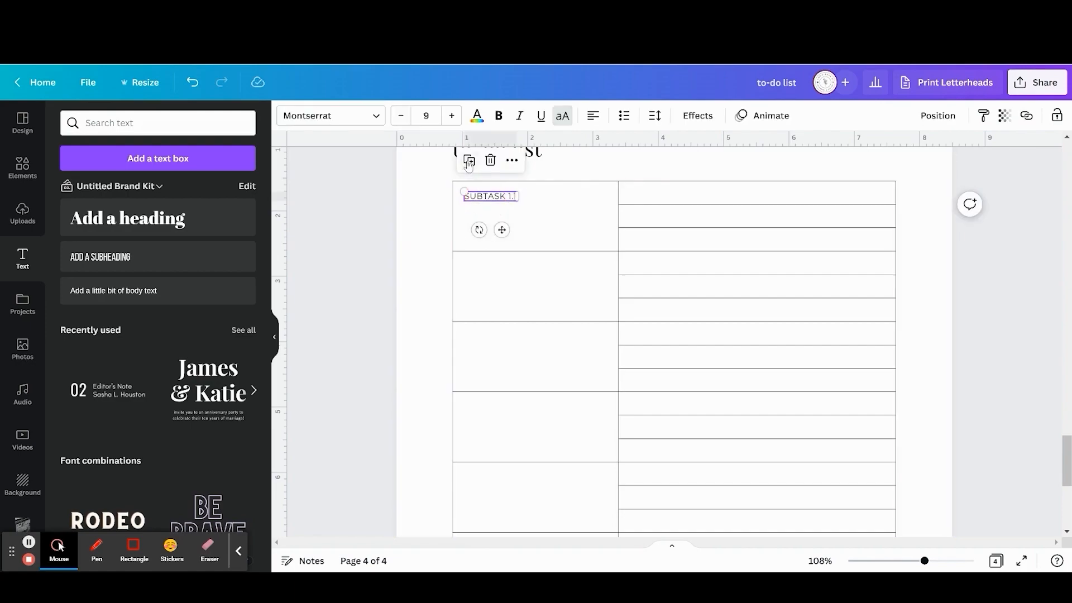
key("ctrl+d")
left_click_drag(510, 240, 505, 300)
key("ctrl+d")
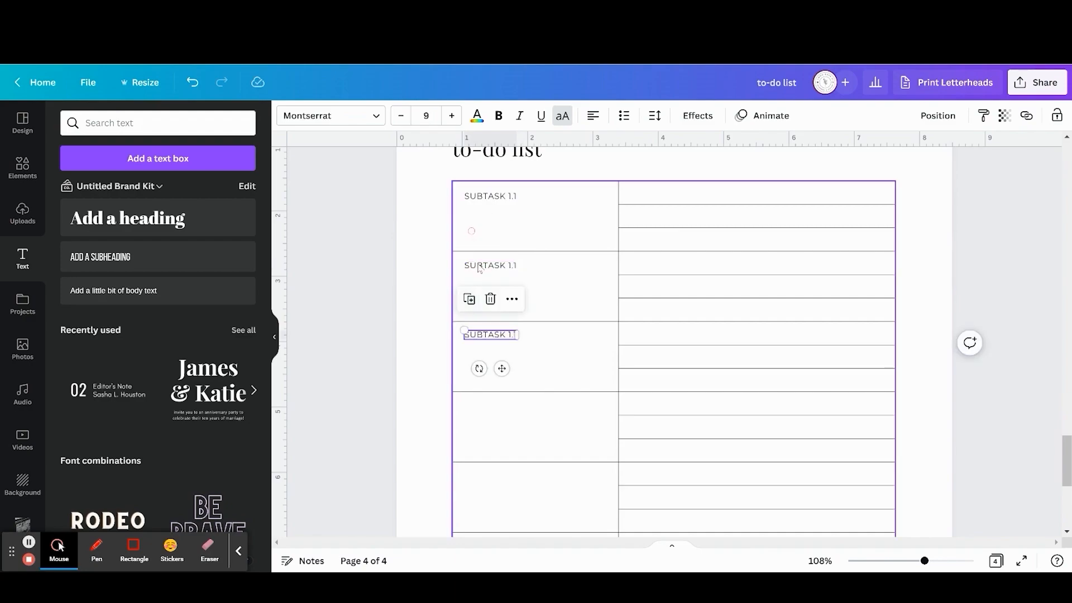
left_click(469, 300)
left_click(468, 370)
scroll(468, 373, "down", 2)
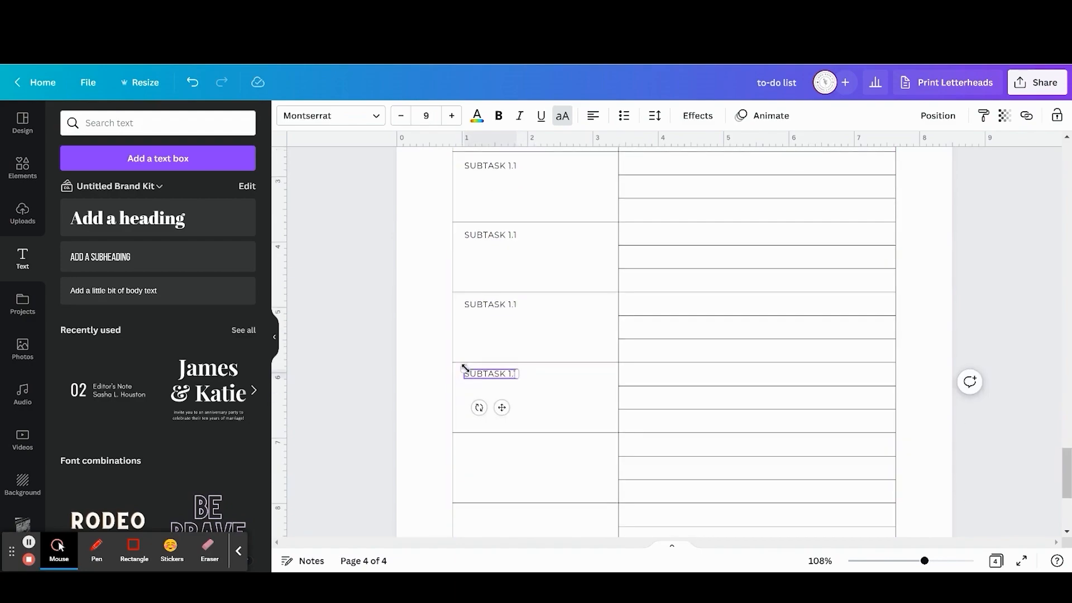
left_click(472, 337)
scroll(471, 338, "down", 2)
scroll(471, 340, "down", 1)
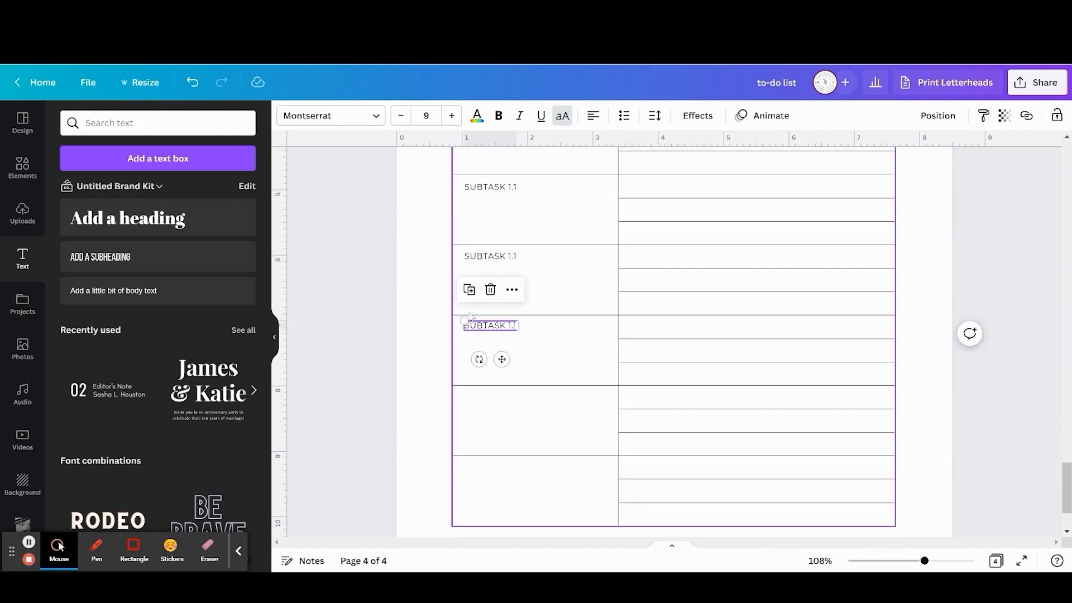
left_click(469, 289)
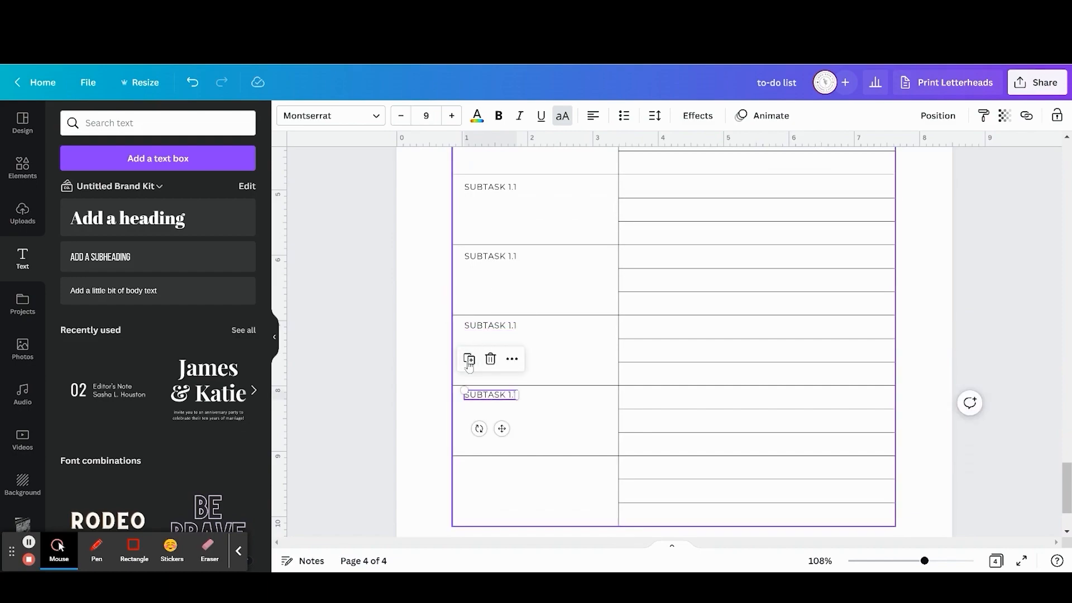
left_click(470, 359)
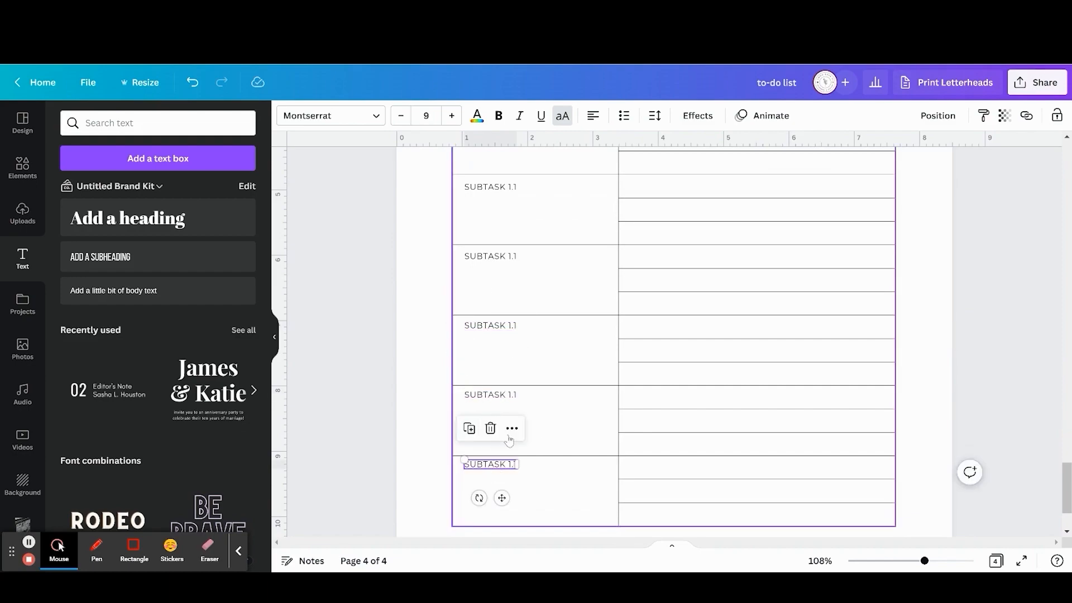
left_click_drag(503, 497, 499, 504)
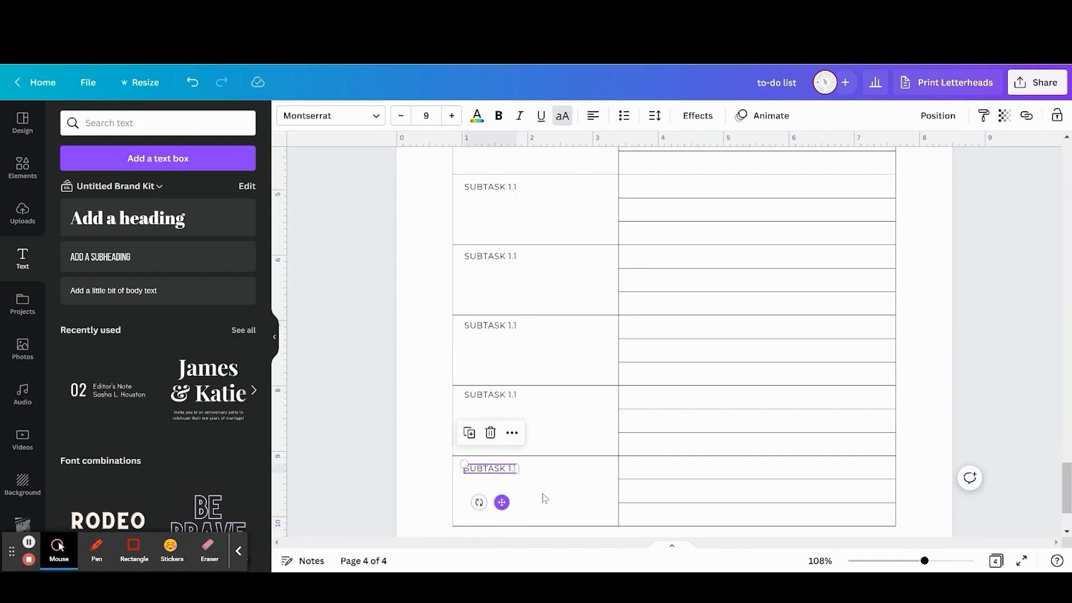
- Select the seven SUBTASK labels from the second cell to the last and space them evenly vertically
scroll(550, 473, "up", 1)
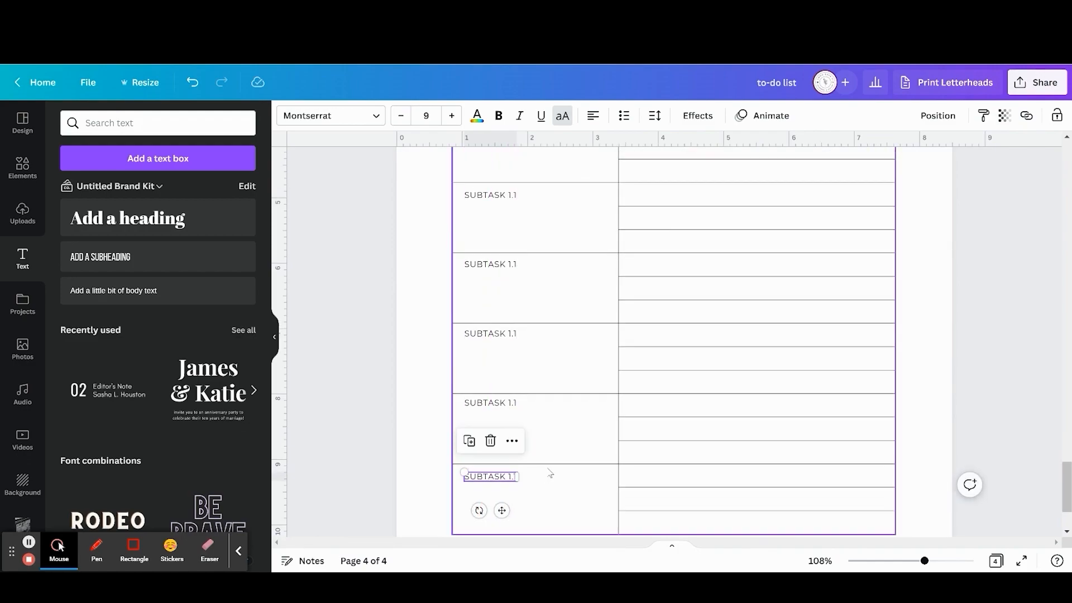
scroll(550, 474, "up", 5)
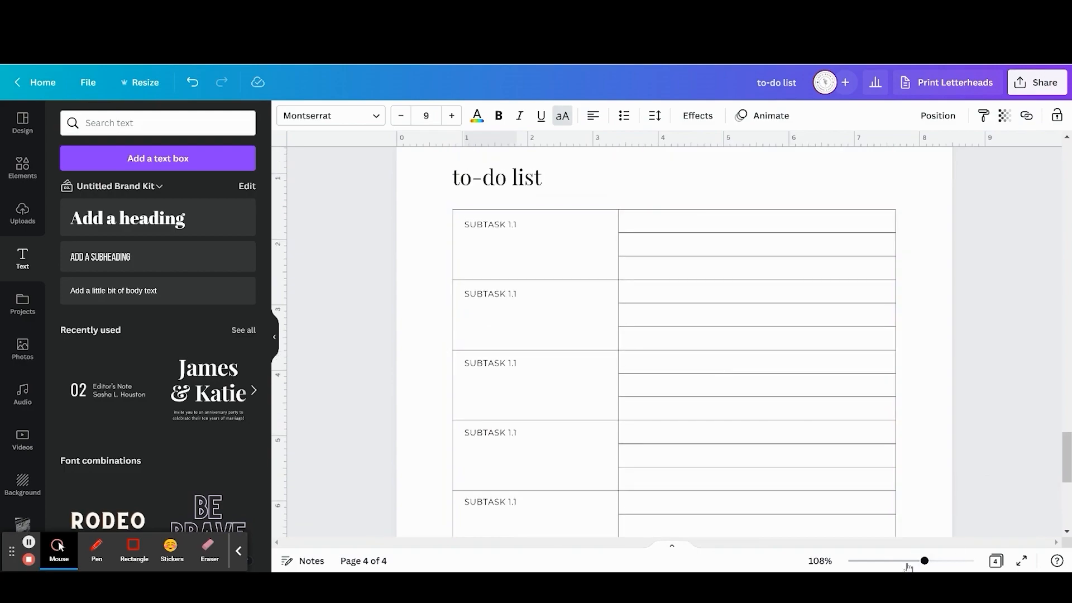
left_click(909, 566)
scroll(591, 186, "down", 3)
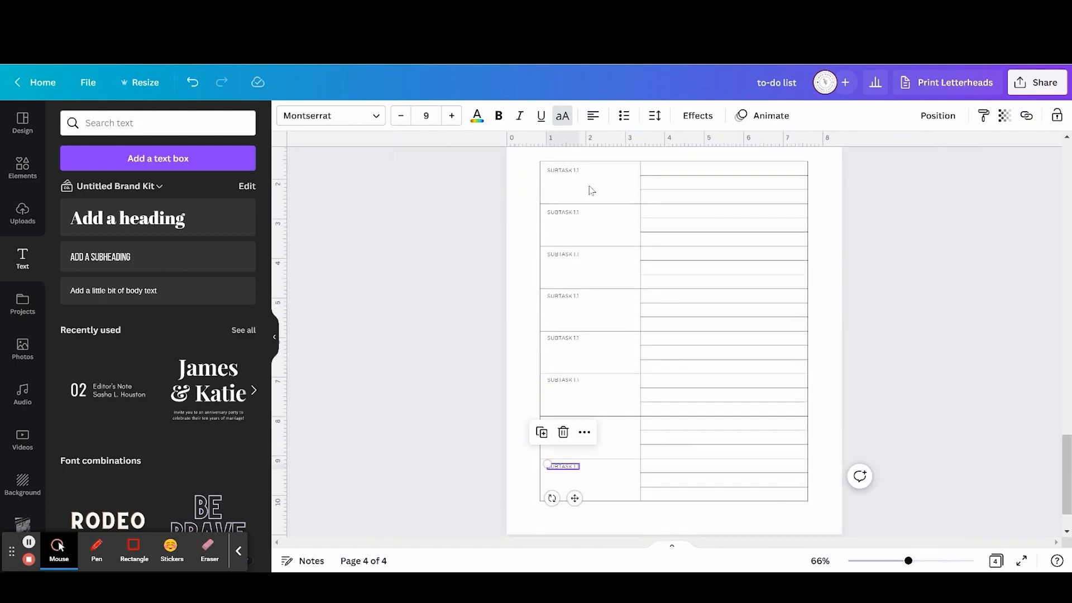
left_click(570, 231)
left_click(568, 256, "shift")
left_click(560, 295, "shift")
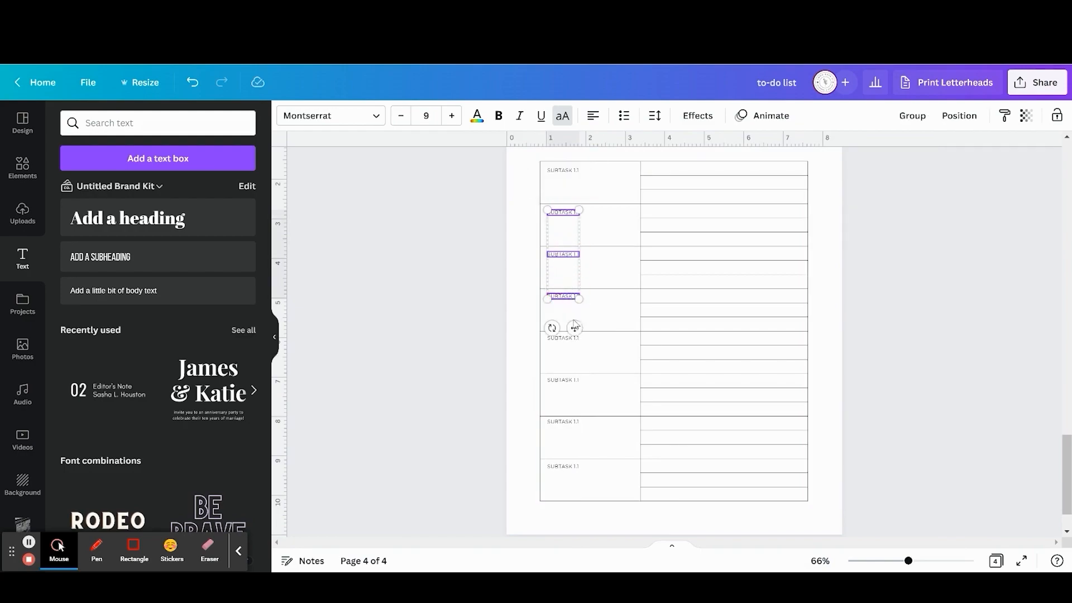
left_click(566, 338, "shift")
left_click(565, 381, "shift")
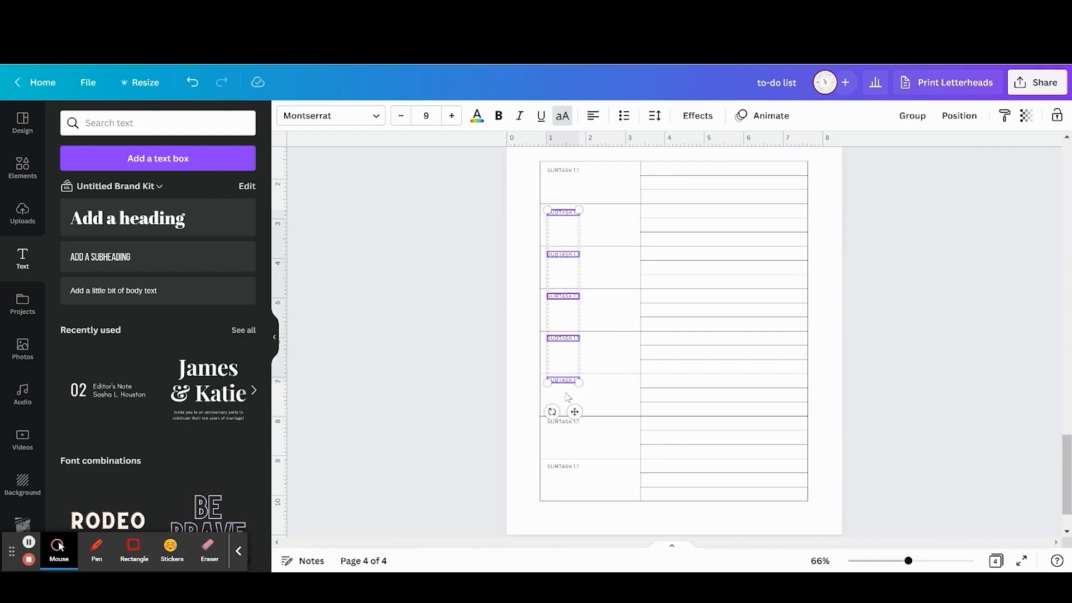
left_click(568, 424, "shift")
left_click(562, 466, "shift")
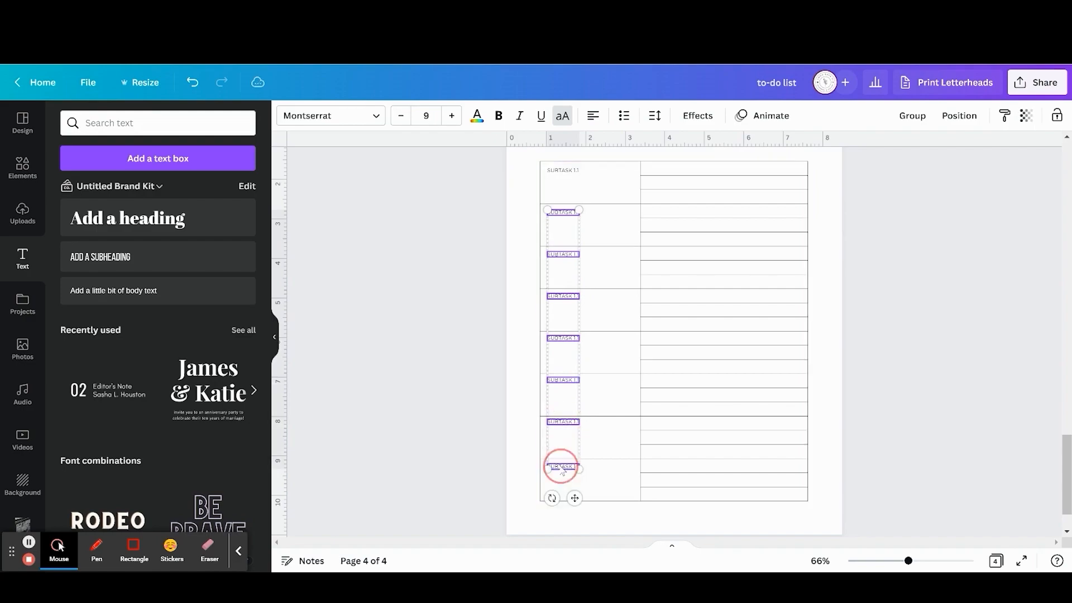
left_click(959, 116)
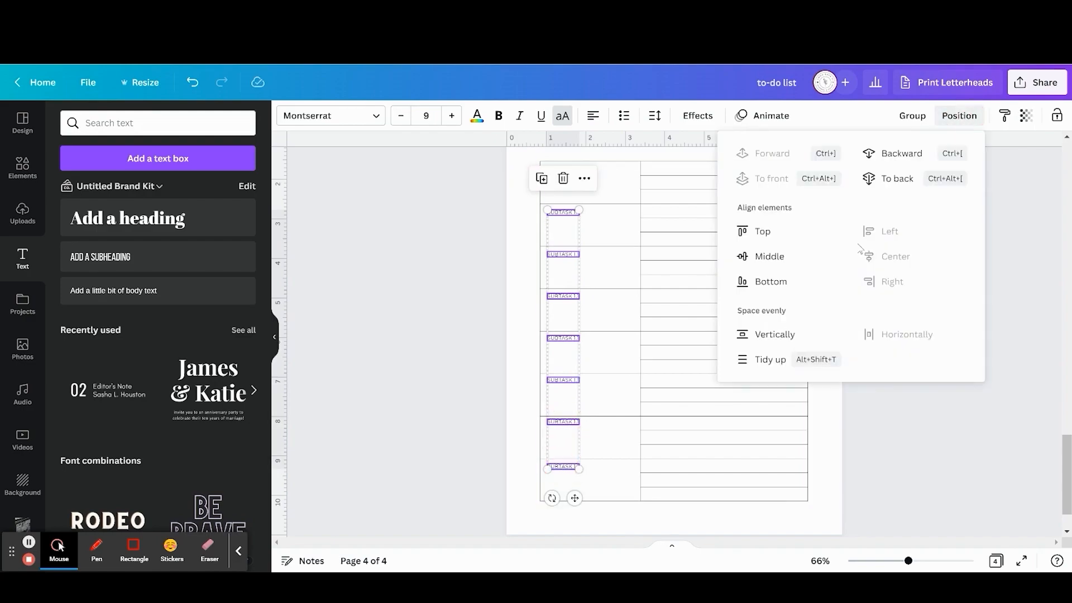
left_click(773, 335)
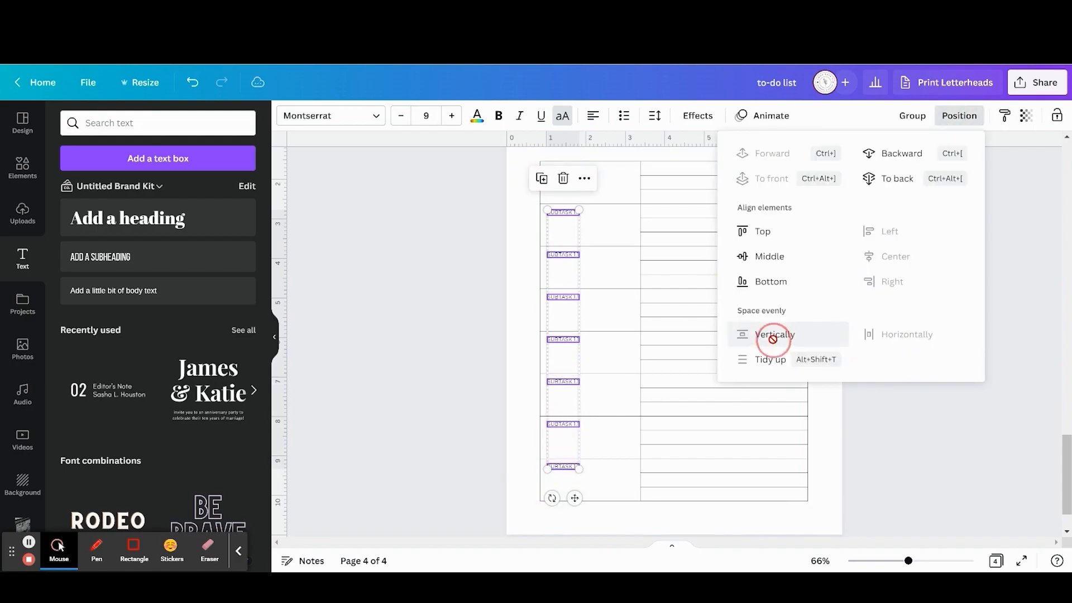
left_click(472, 293)
- Change the label in the narrow column's third cell to SUBTASK 1.2 and the fourth cell's label to SUBTASK 2.1
left_click(935, 561)
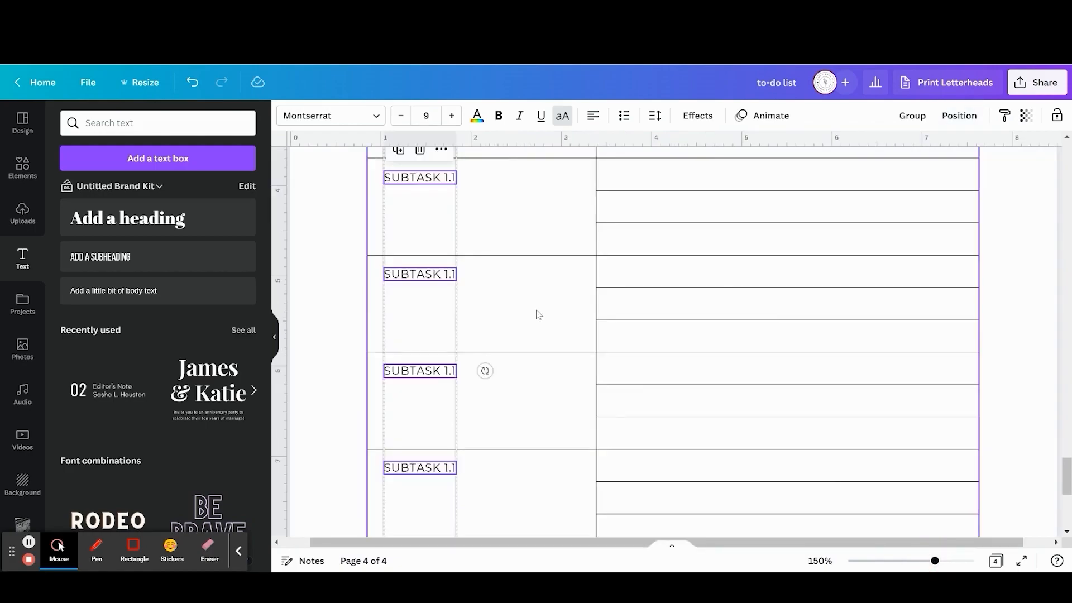
left_click(447, 366)
left_click(448, 366)
left_click(338, 344)
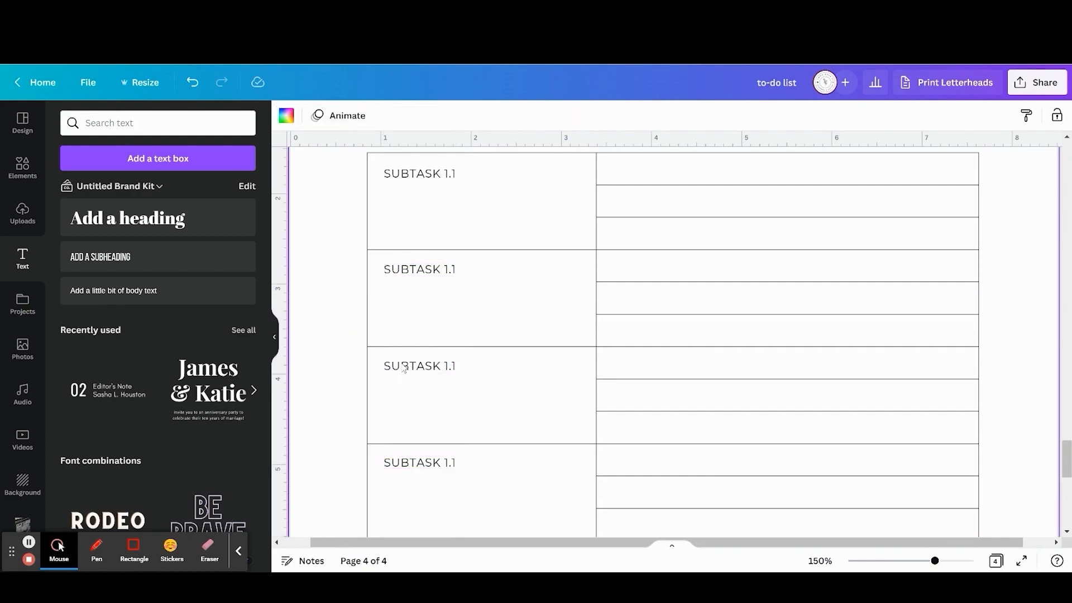
left_click(447, 369)
double_click(448, 368)
type("2")
left_click(444, 465)
left_click(444, 465)
key("BackSpace")
type("2")
- Change the fifth cell's label to SUBTASK 2.2 and the sixth cell's label to SUBTASK 3.1
scroll(445, 466, "down", 4)
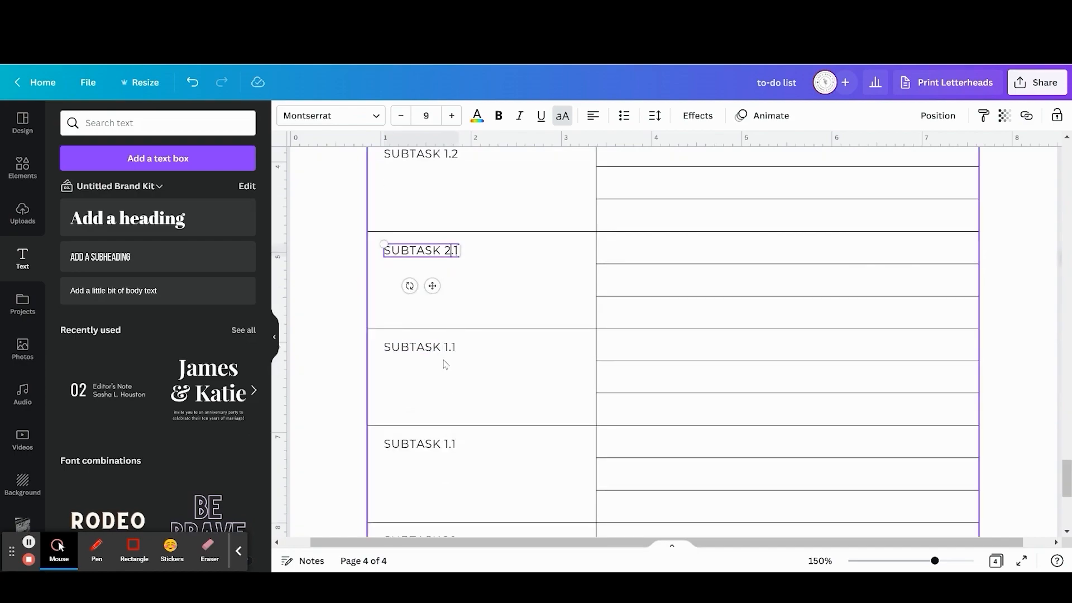
left_click(444, 347)
key("BackSpace")
type("2")
key("BackSpace")
type("2")
scroll(447, 349, "down", 3)
left_click(445, 328)
key("BackSpace")
type("3")
- Remove the first digit from the SUBTASK label in the narrow column's seventh cell
scroll(445, 328, "down", 3)
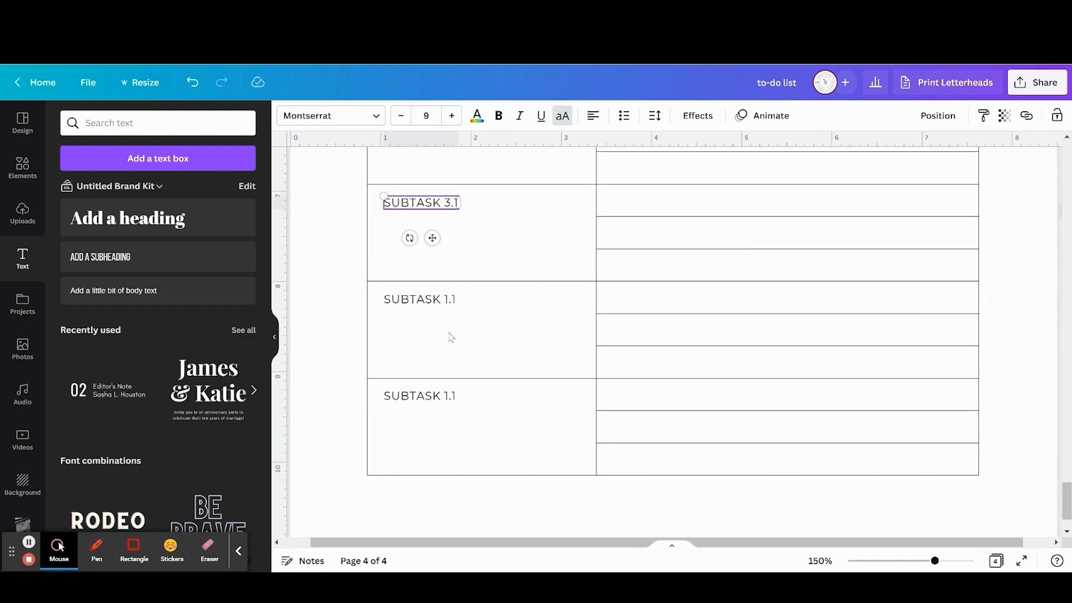
left_click(449, 300)
left_click(446, 300)
key("BackSpace")
key("BackSpace")
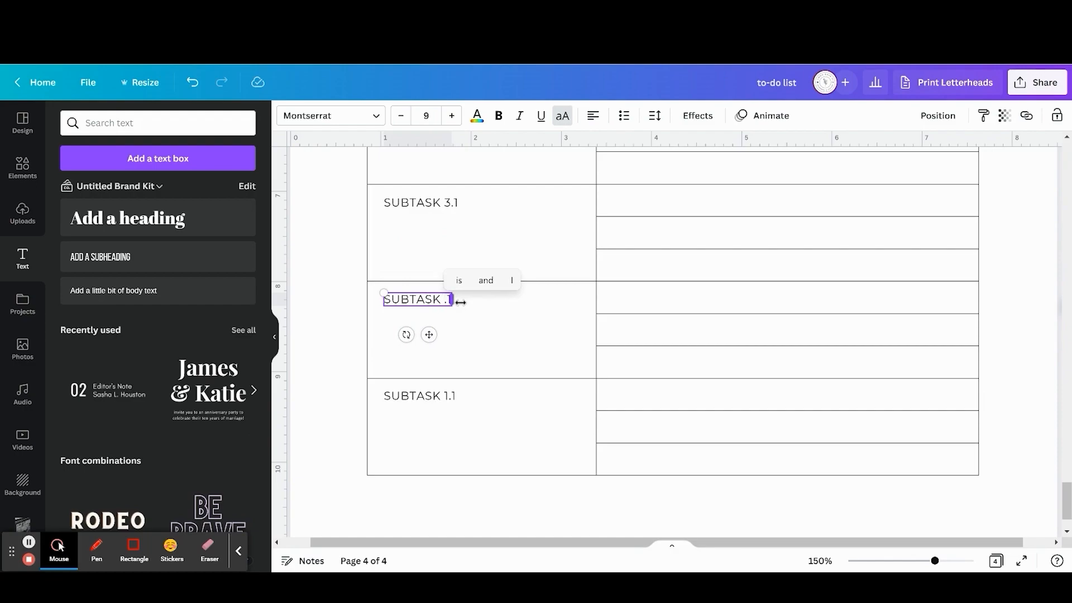
- Change the label in the narrow column's second cell to SUBTASK 1.2 and the third cell's label to SUBTASK 2.2
scroll(460, 303, "up", 12)
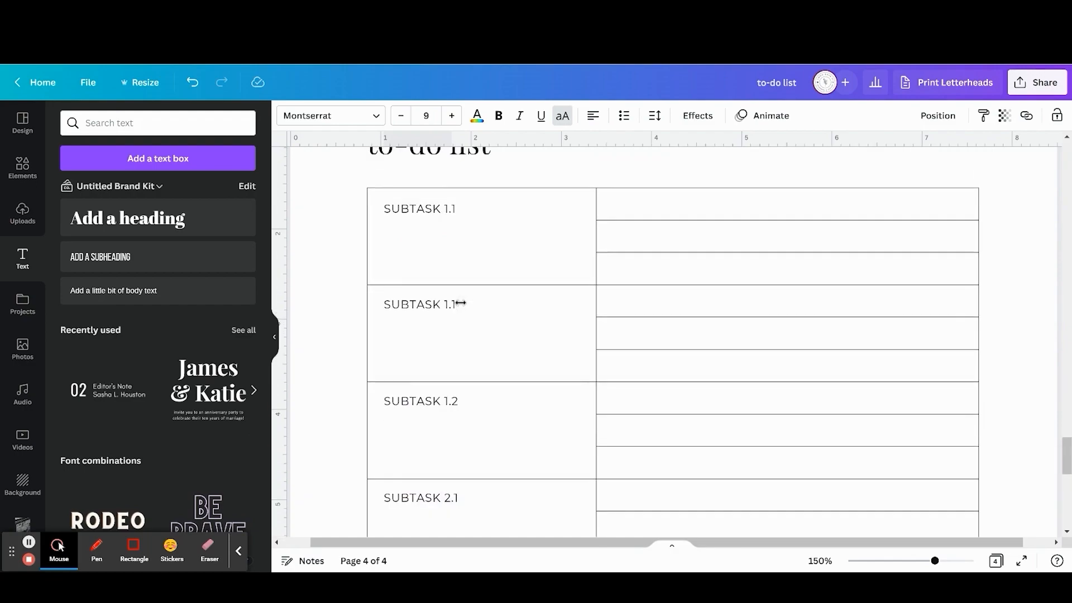
left_click(444, 305)
left_click(445, 306)
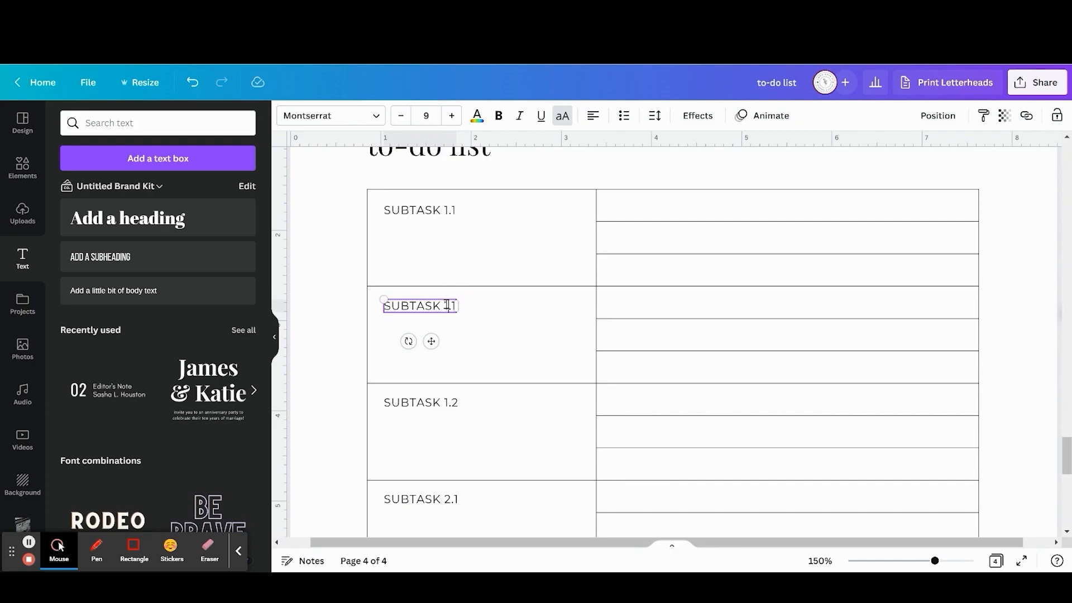
key("BackSpace")
type("2")
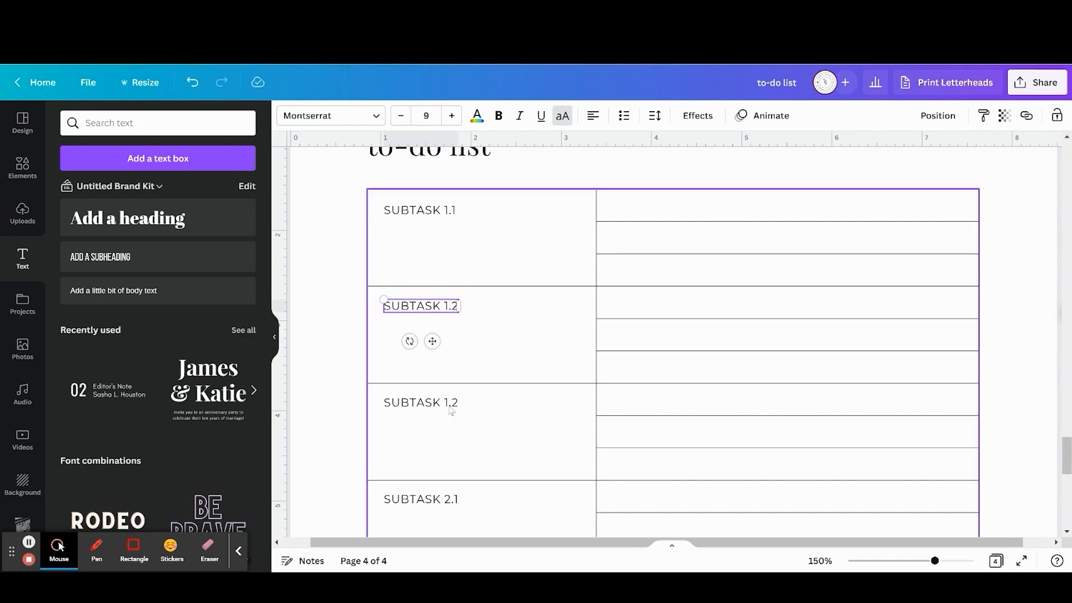
left_click(452, 409)
left_click(451, 410)
key("BackSpace")
type("2")
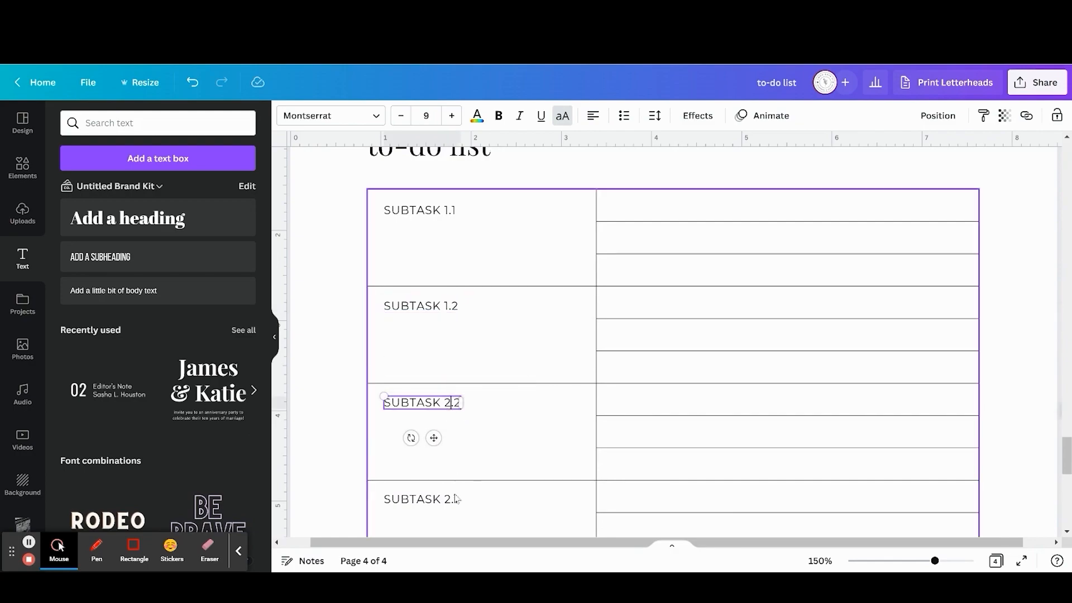
- Change the fourth cell's label to SUBTASK 2.2 and the fifth cell's label to SUBTASK 3.1
left_click(457, 499)
left_click(456, 497)
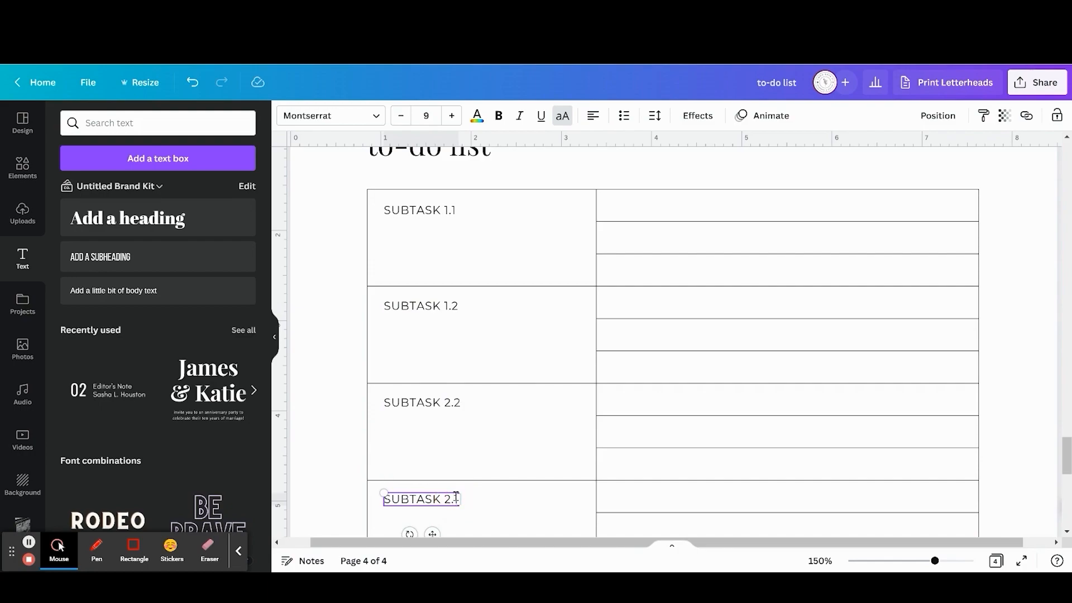
key("BackSpace")
type("2")
scroll(457, 497, "down", 4)
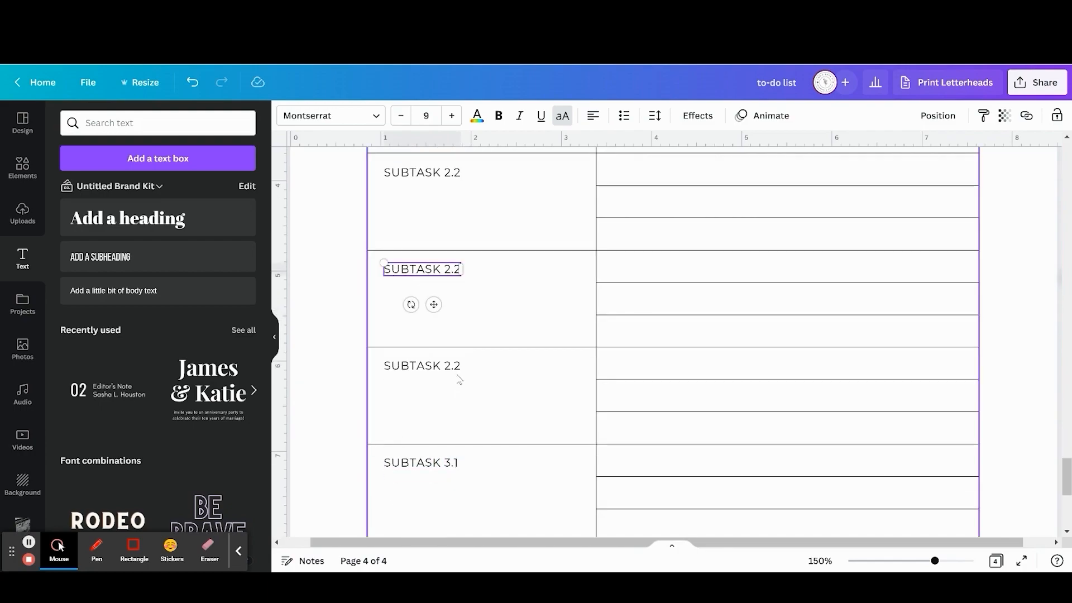
left_click(452, 371)
left_click(453, 369)
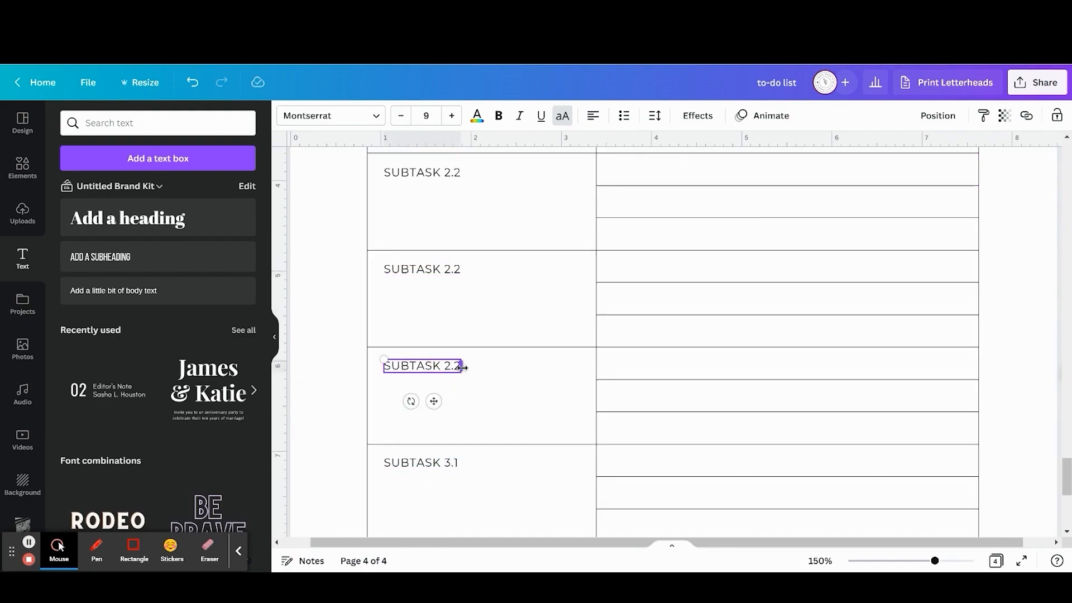
key("BackSpace")
type("1")
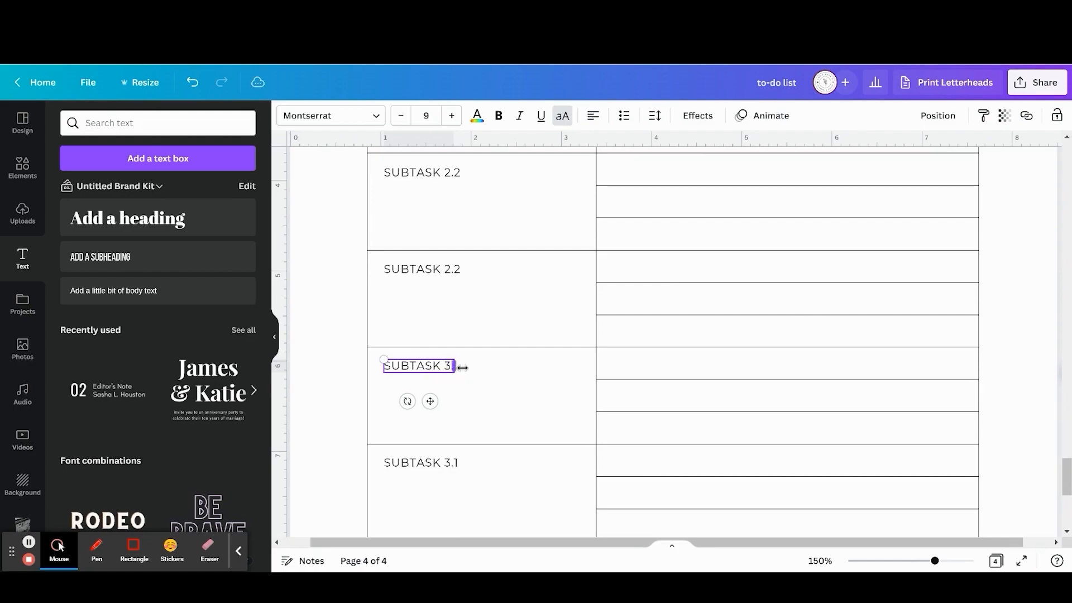
- Change the sixth cell's label to SUBTASK 3.2 and complete the seventh cell's label as SUBTASK 4.1
scroll(463, 367, "down", 3)
left_click(453, 282)
left_click(454, 282)
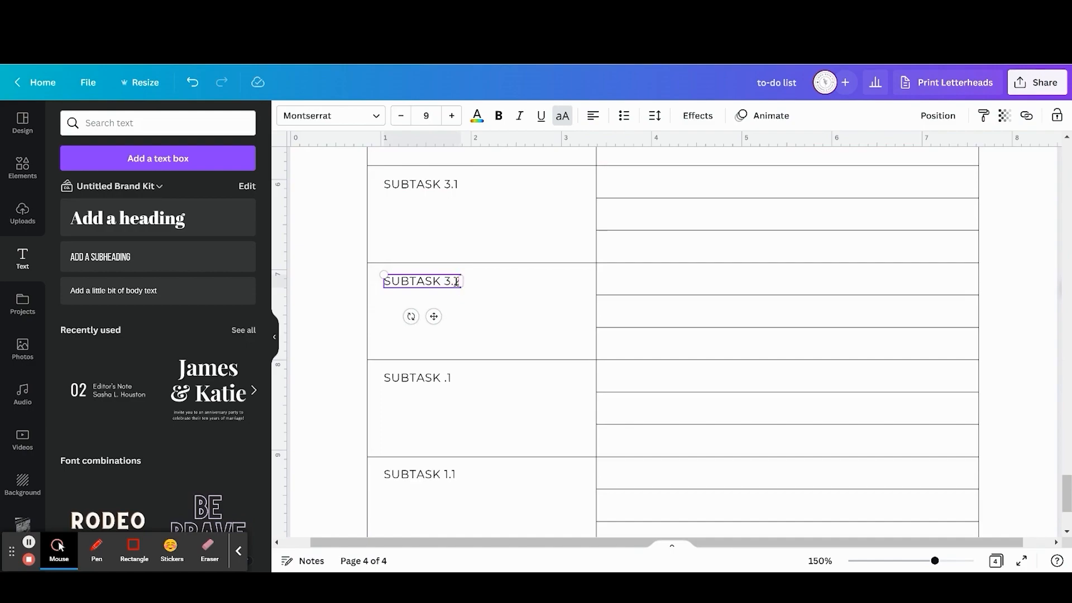
key("BackSpace")
type("2")
scroll(457, 285, "down", 1)
left_click(446, 309)
left_click(446, 309)
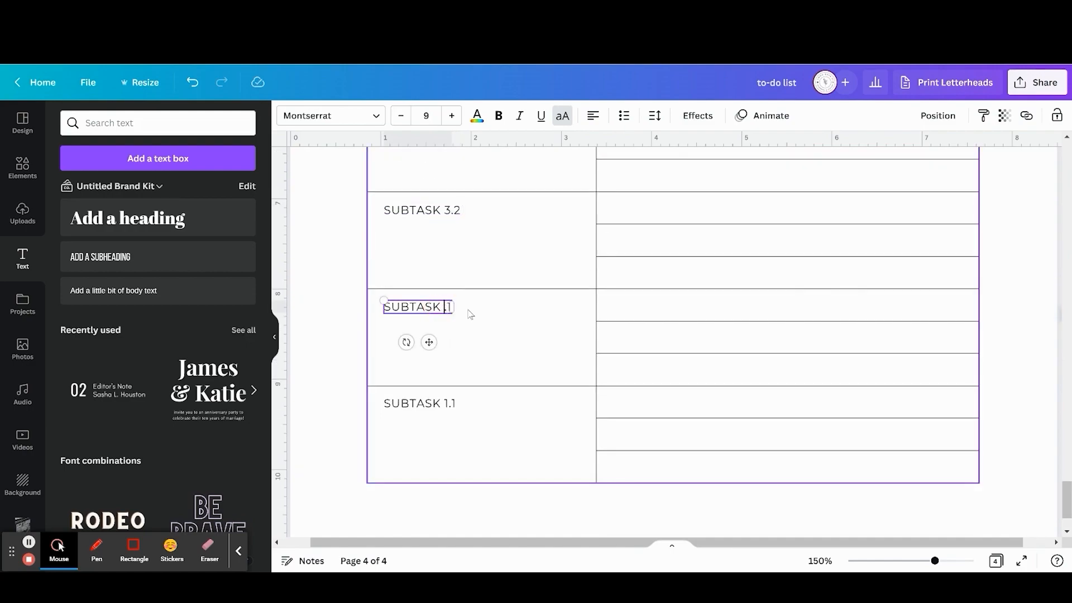
type("4")
- Change the label in the narrow column's last cell to SUBTASK 4.2 and deselect it
left_click(453, 408)
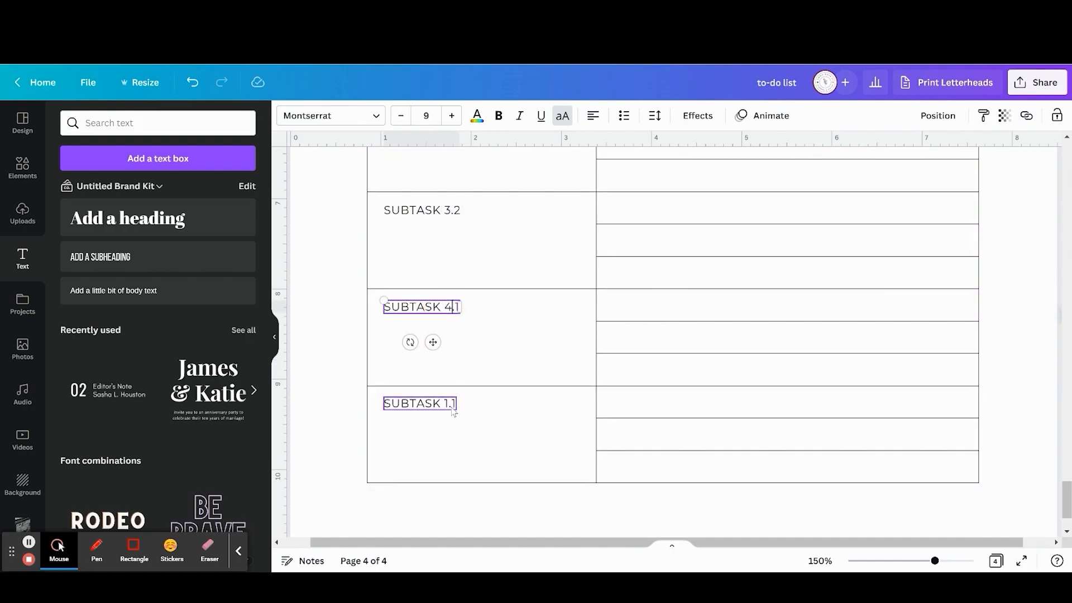
left_click(450, 406)
key("BackSpace")
type("4")
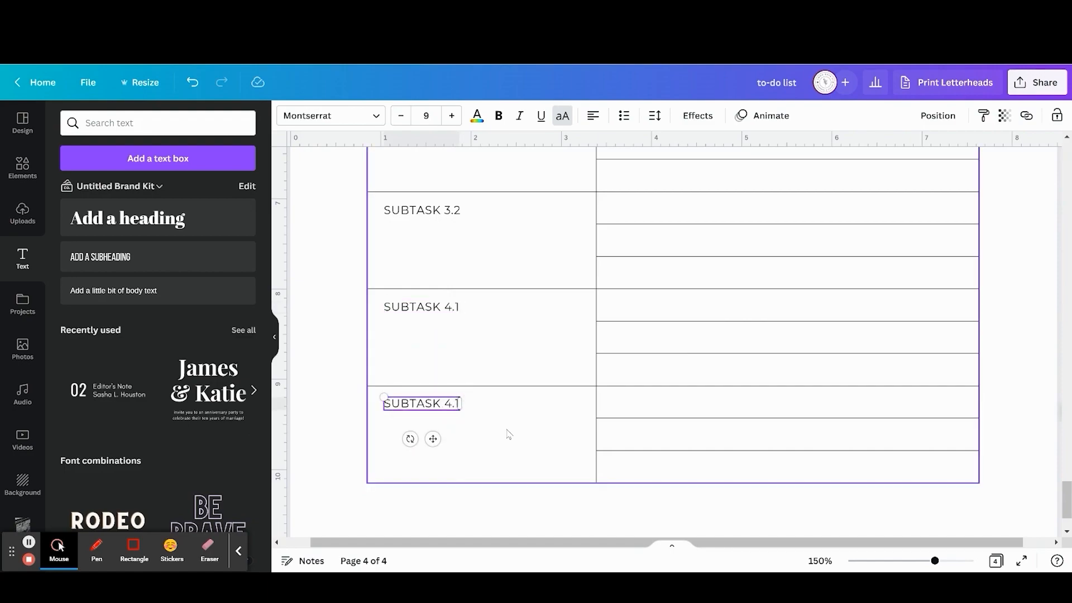
key("BackSpace")
key("BackSpace")
type(".2")
left_click(329, 316)
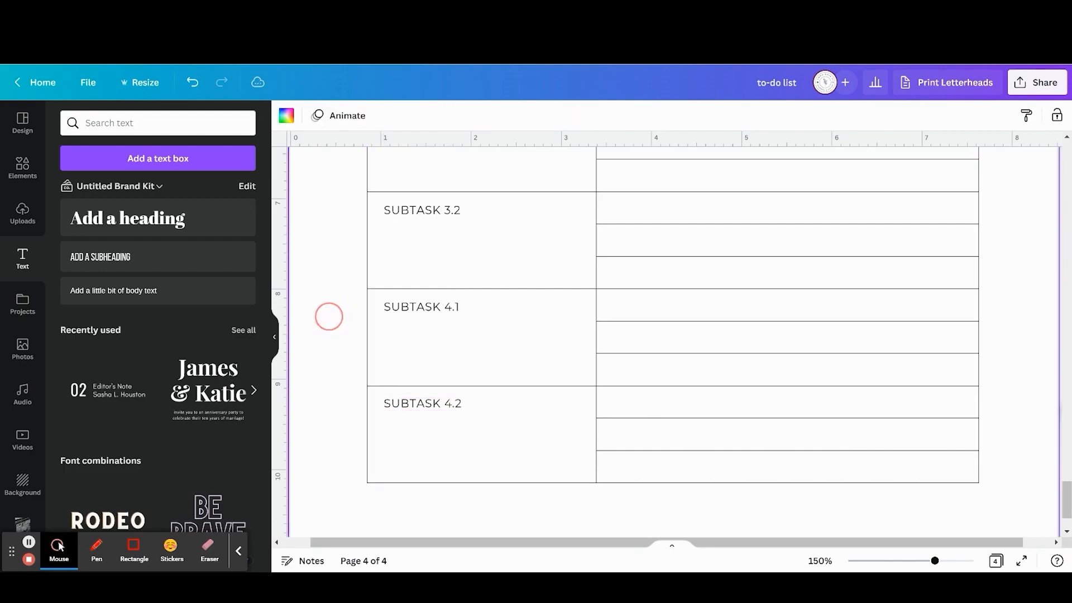
- Widen the to-do list title's text box on page 4 to the table's full width and right-align the title
left_click(912, 561)
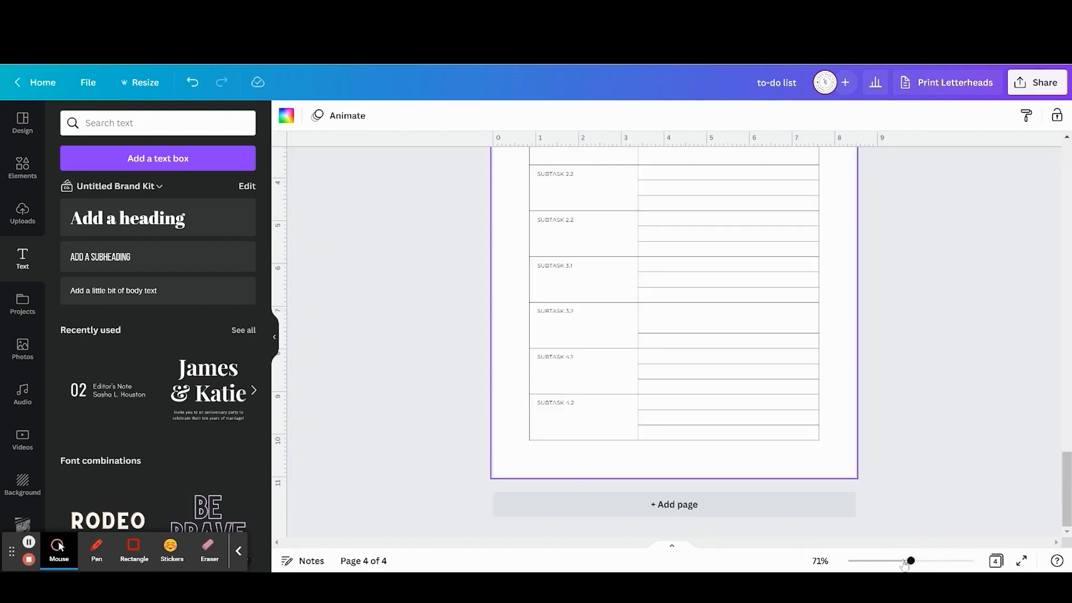
left_click(903, 561)
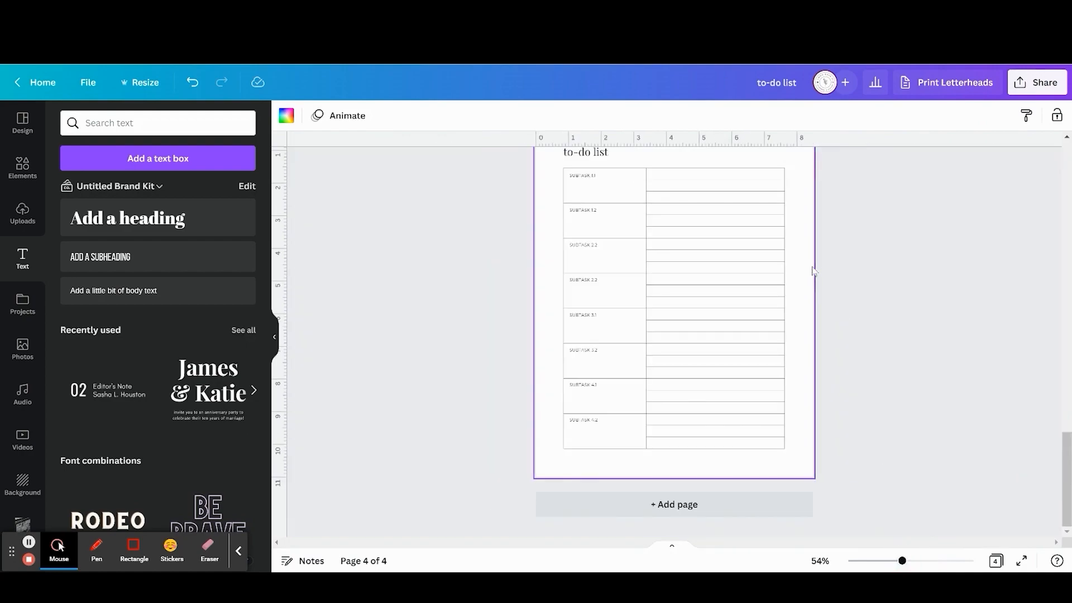
scroll(813, 271, "up", 5)
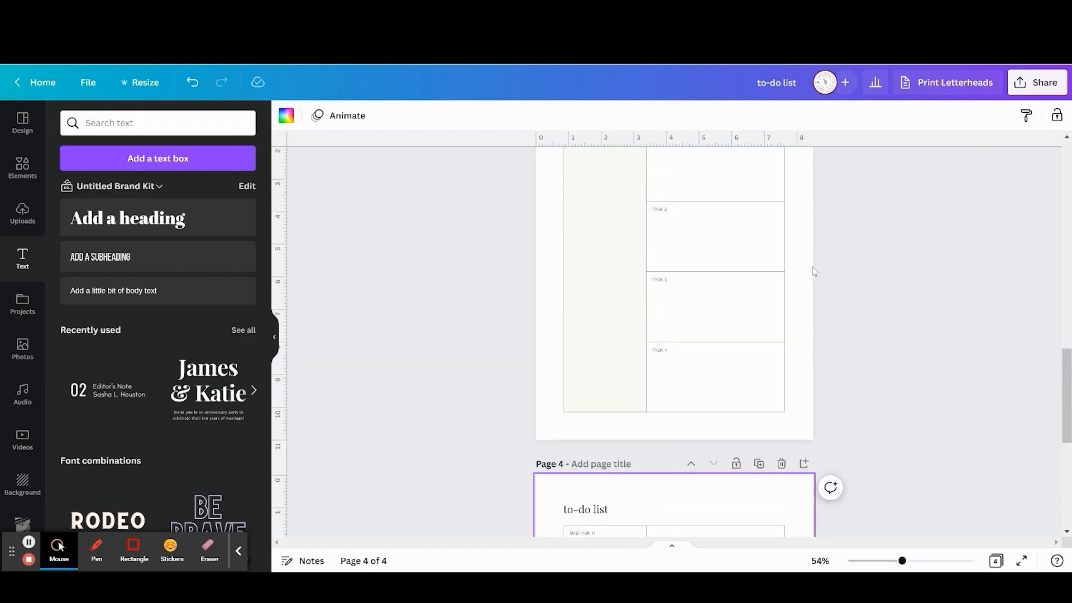
scroll(814, 272, "up", 3)
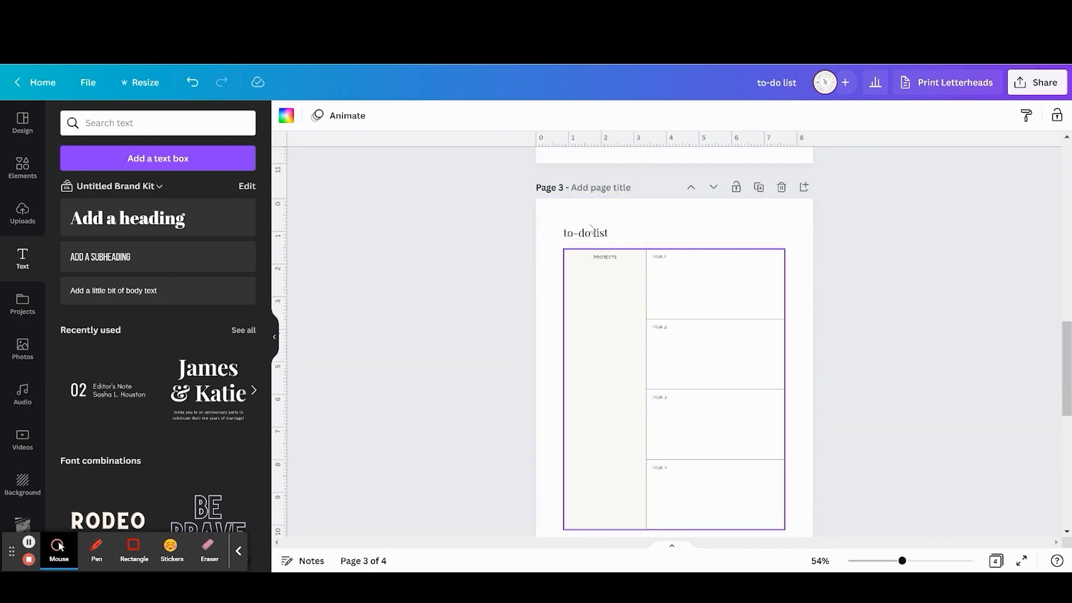
scroll(594, 252, "down", 2)
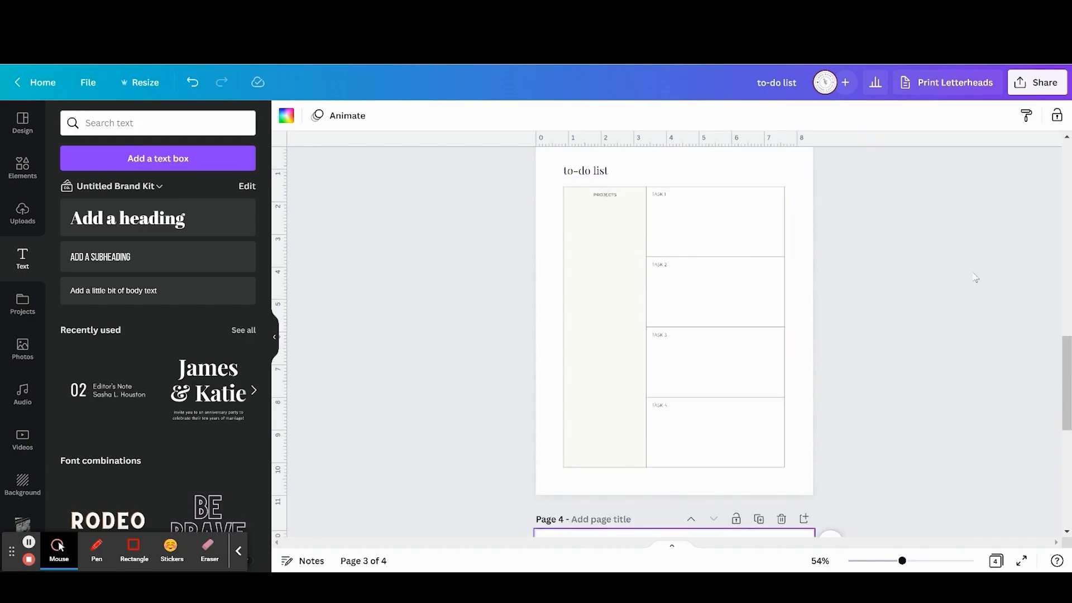
scroll(854, 268, "down", 6)
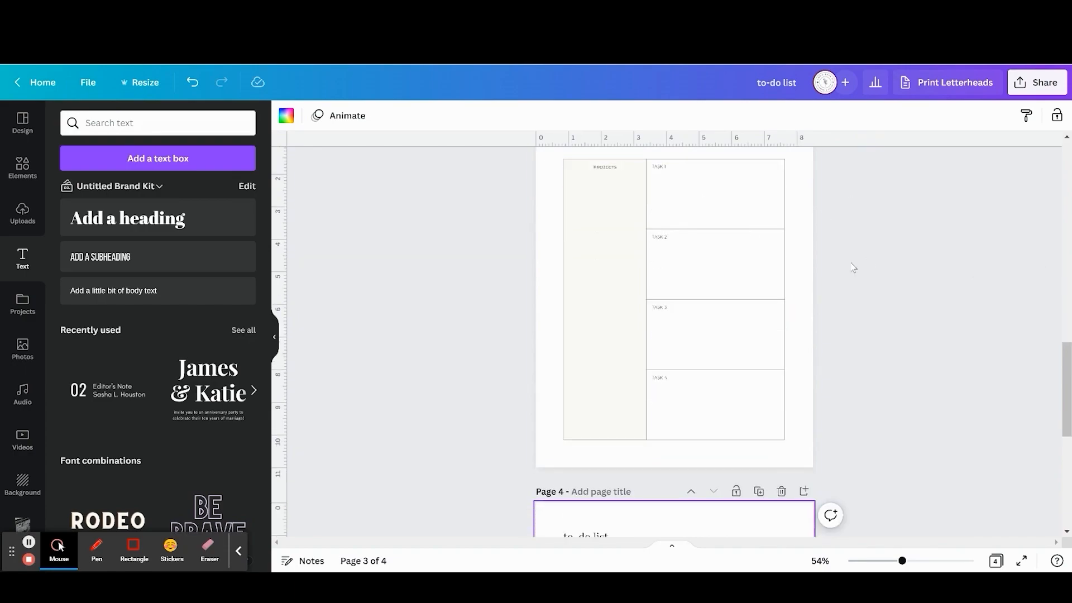
left_click(606, 318)
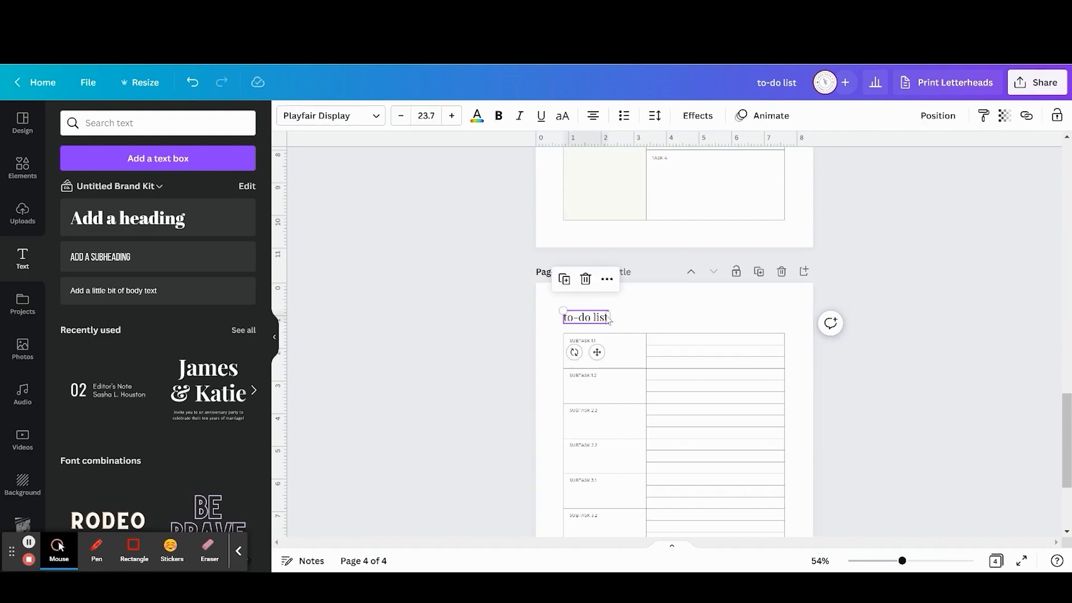
left_click_drag(609, 317, 786, 318)
left_click(593, 116)
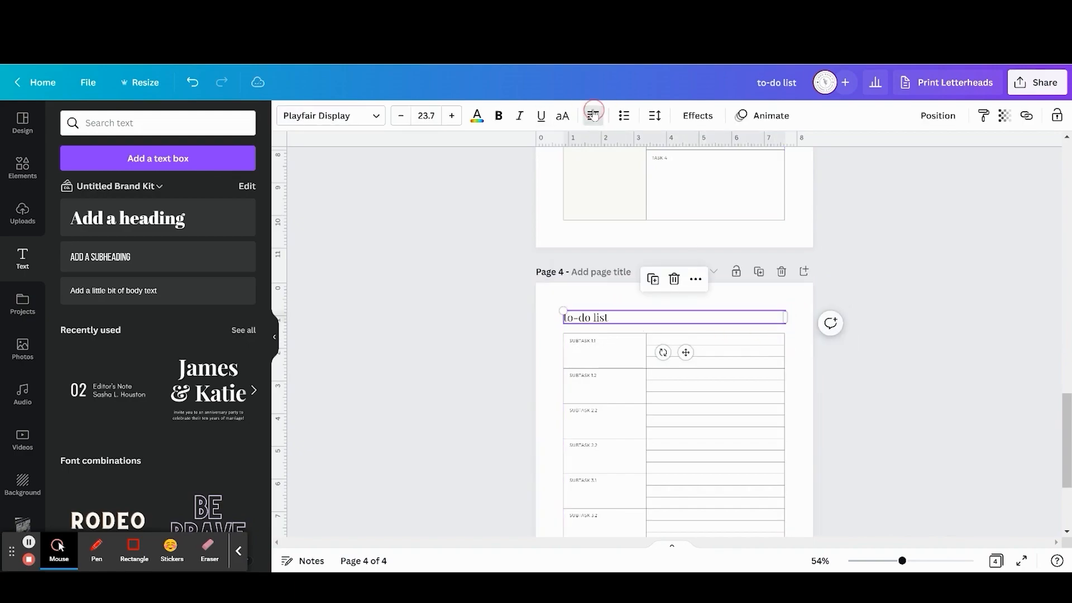
left_click(593, 116)
left_click(898, 291)
- Review how the projects page and the subtask page pair up, in the overview of all pages and at page level
scroll(900, 291, "up", 5)
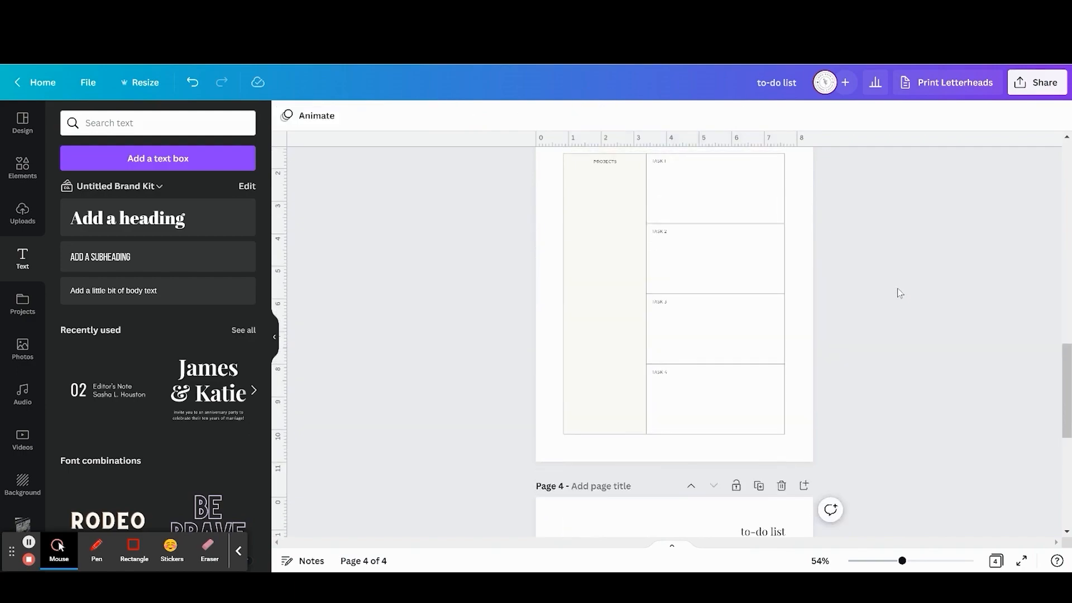
scroll(737, 227, "down", 2)
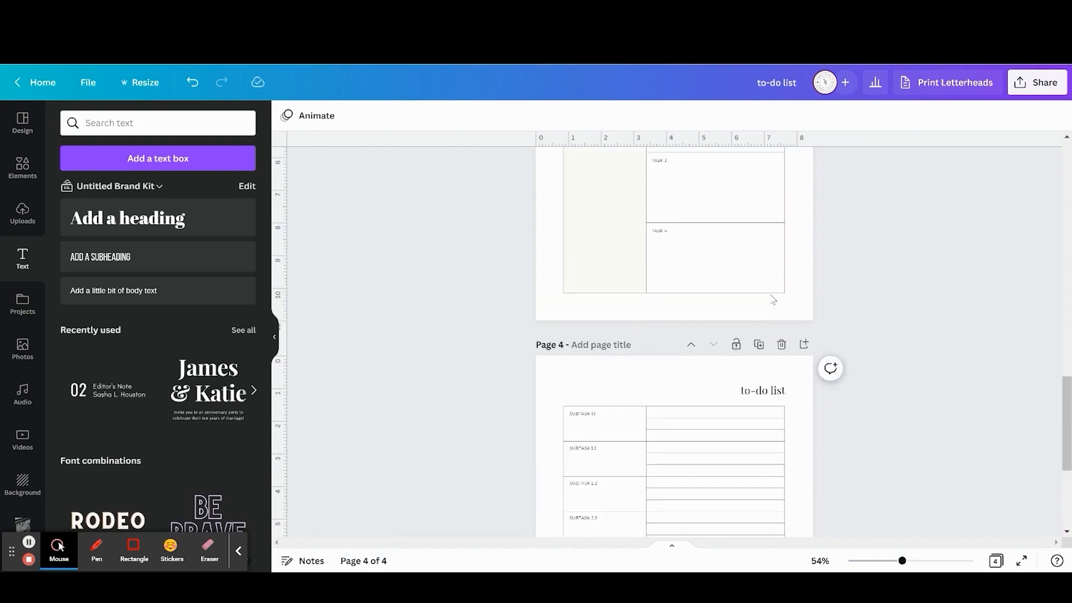
left_click(996, 560)
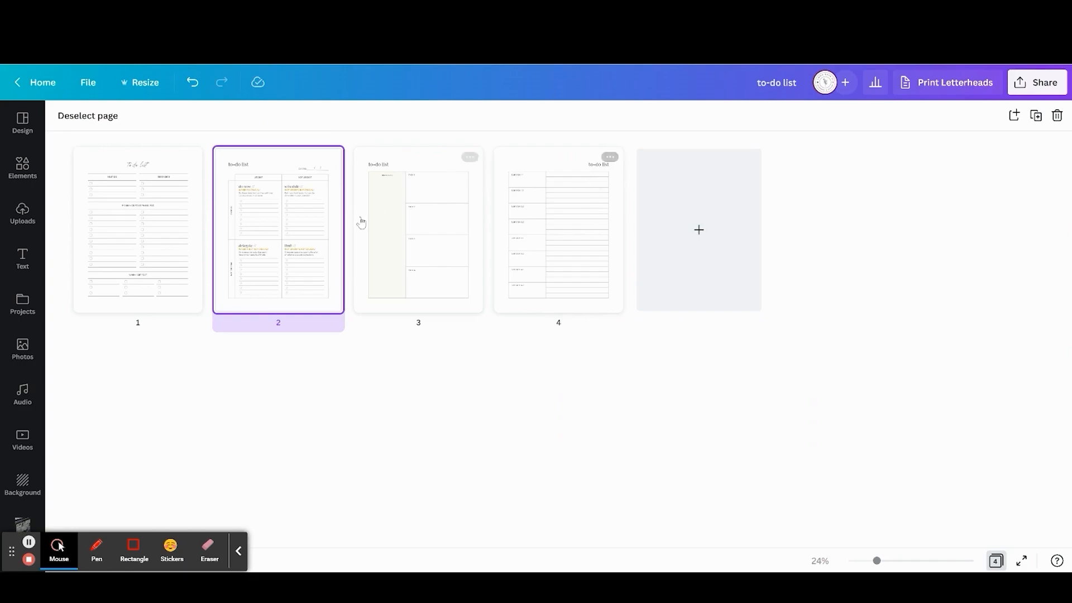
left_click(421, 215)
left_click(996, 561)
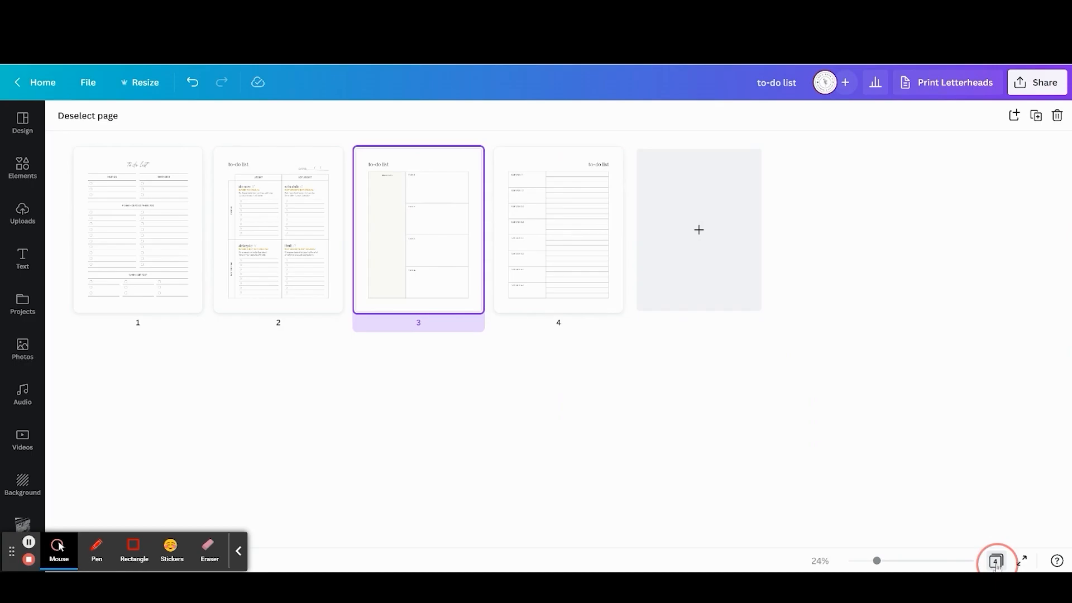
scroll(819, 376, "down", 10)
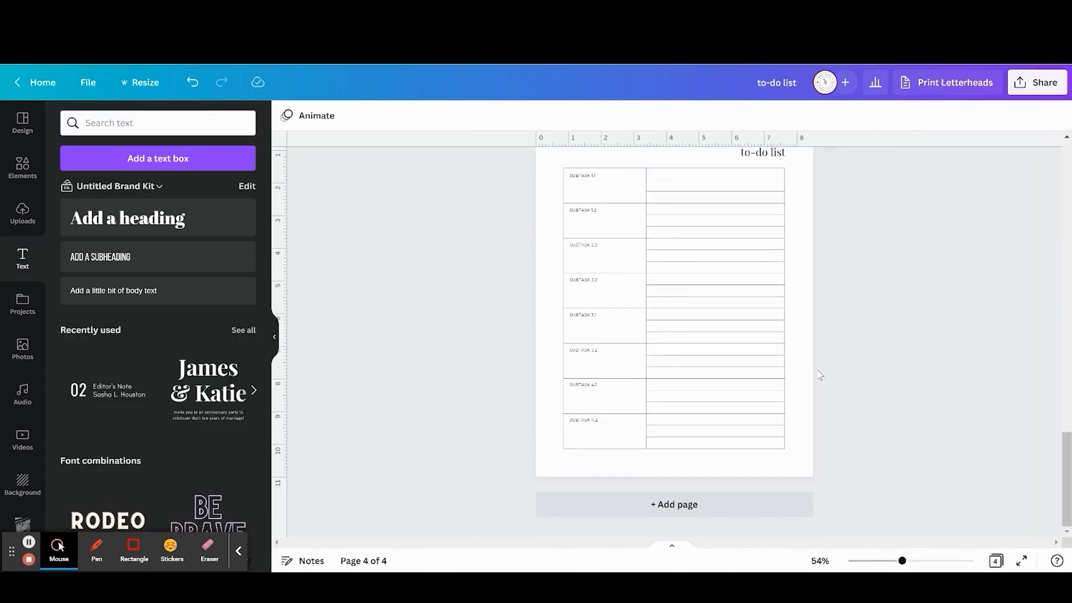
scroll(819, 376, "up", 8)
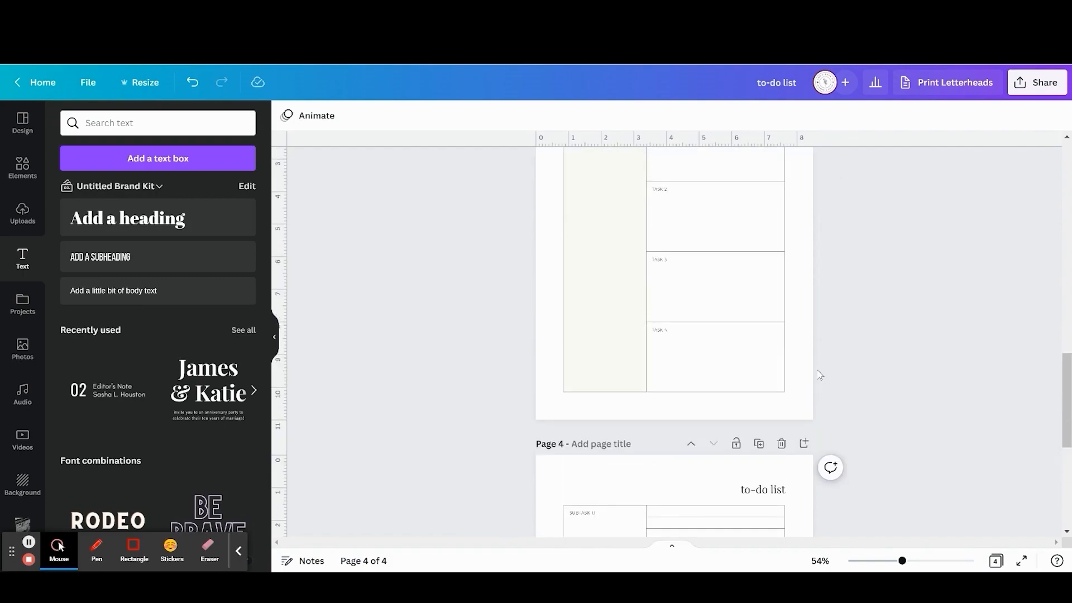
scroll(819, 376, "up", 2)
scroll(820, 375, "down", 2)
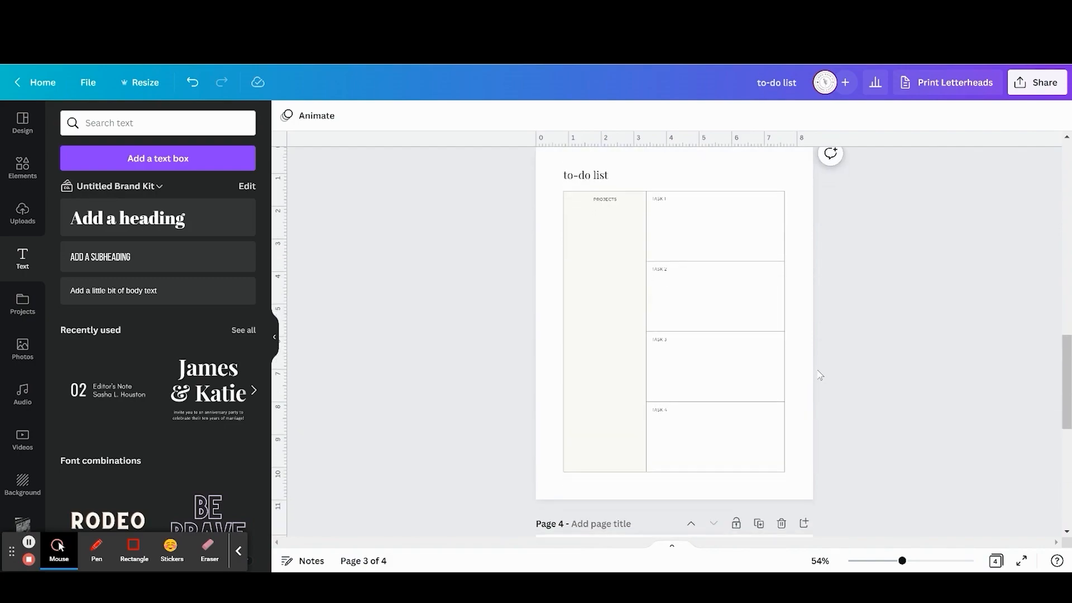